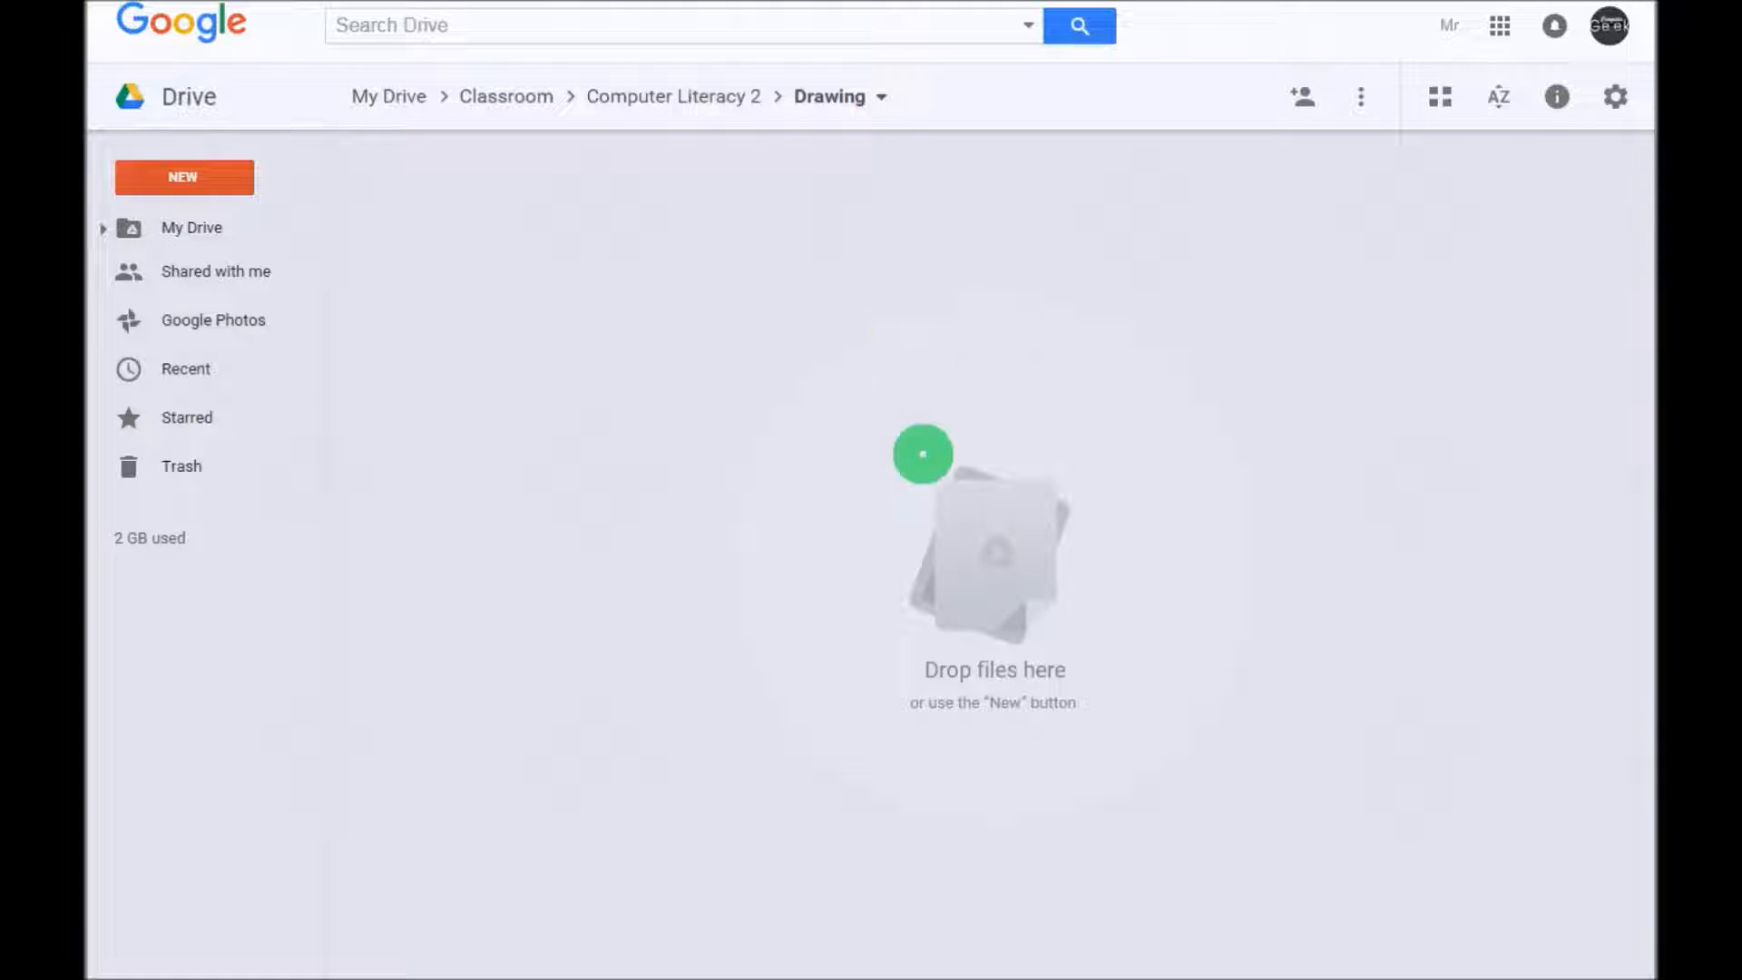
Step: Bring up the finished Wonders of the World example flyer, look over its layout, and return to the Drive folder
click(1108, 946)
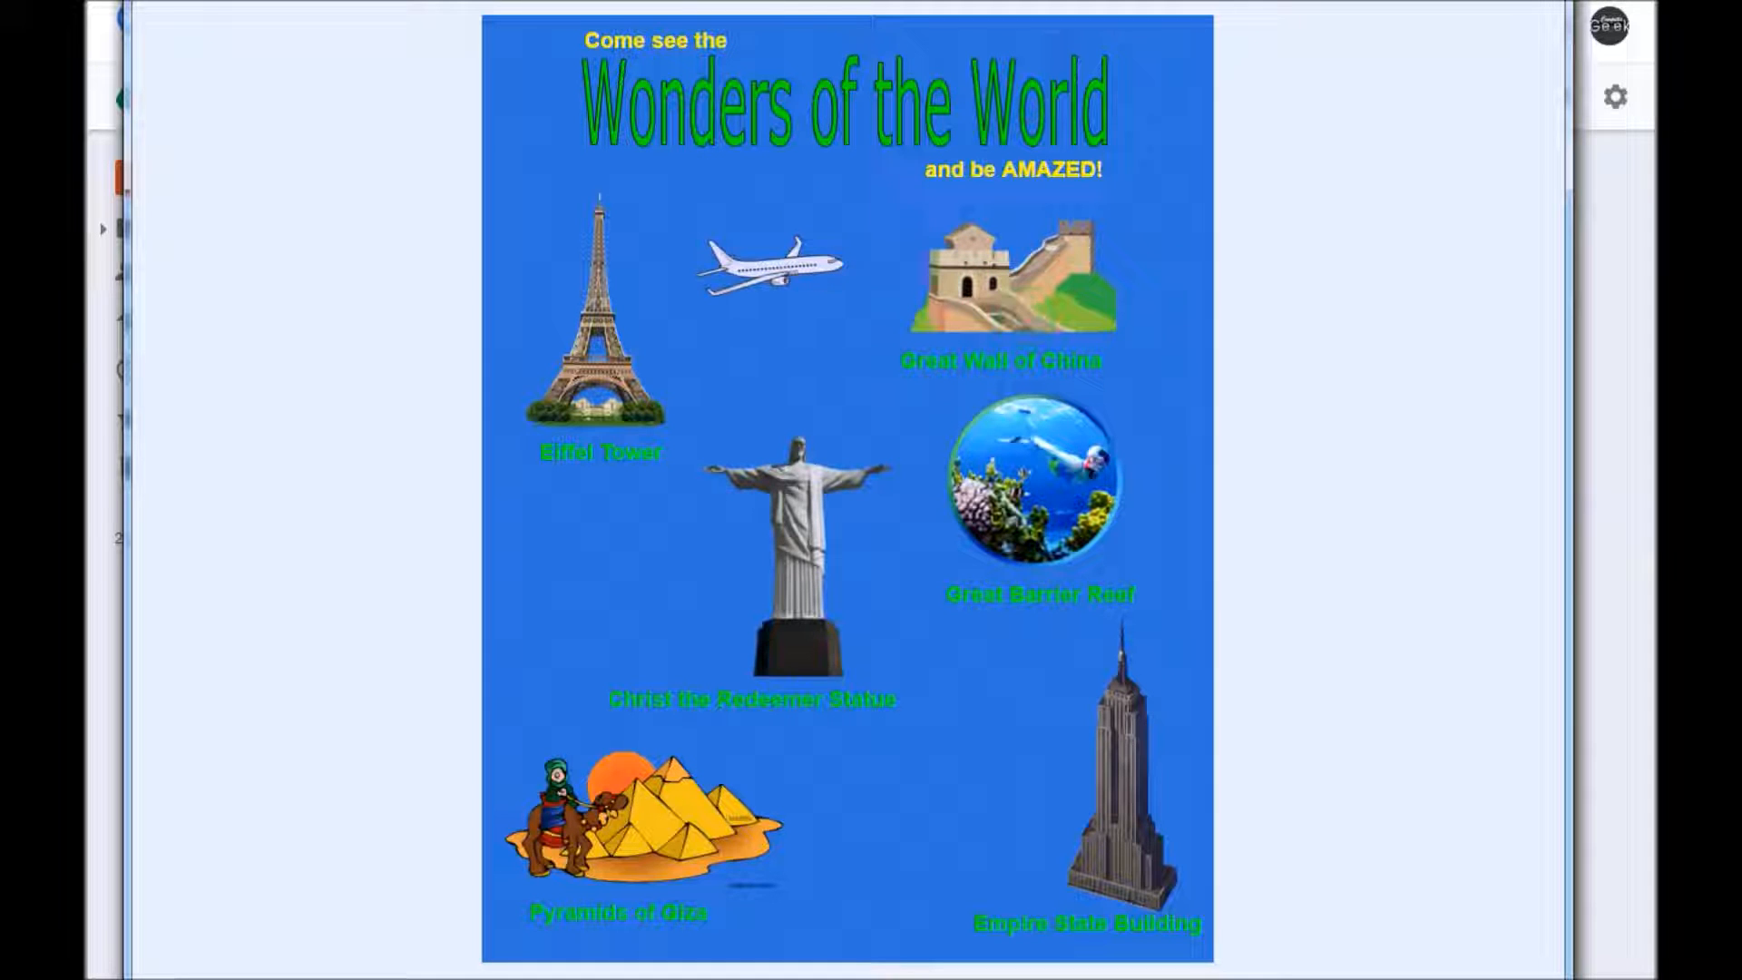
key(alt+Tab)
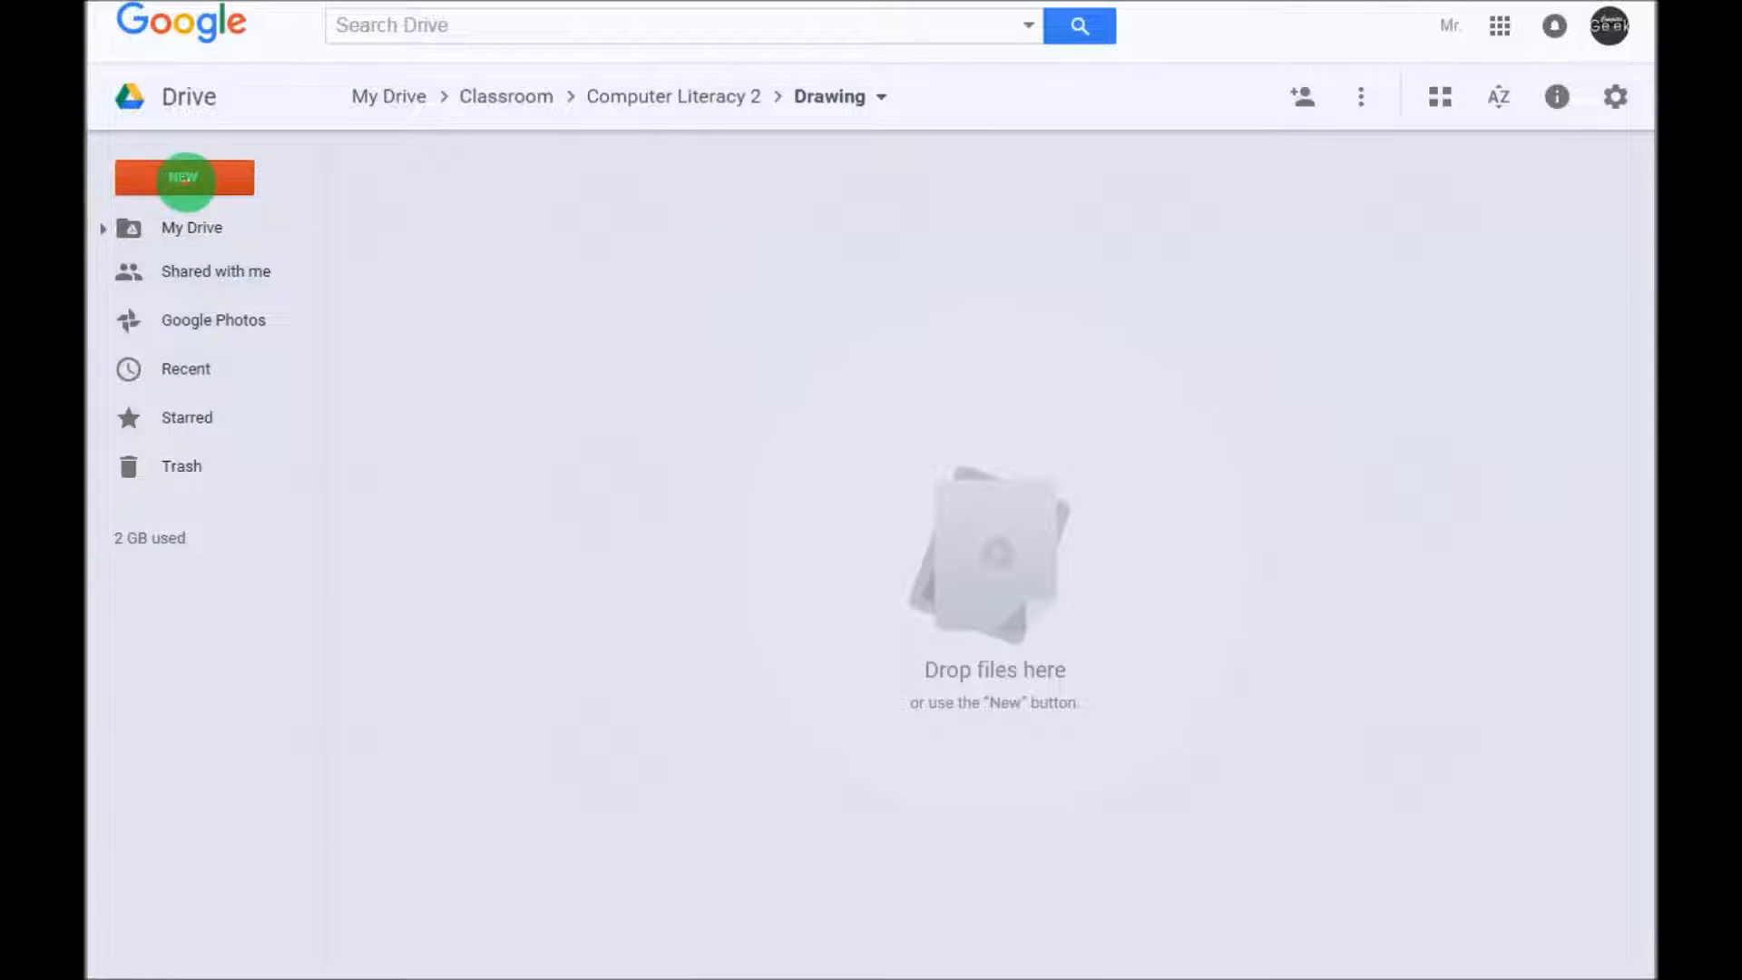
Step: Create a new Google Drawings file in the Drawing folder and name it Trip Flyer
click(182, 177)
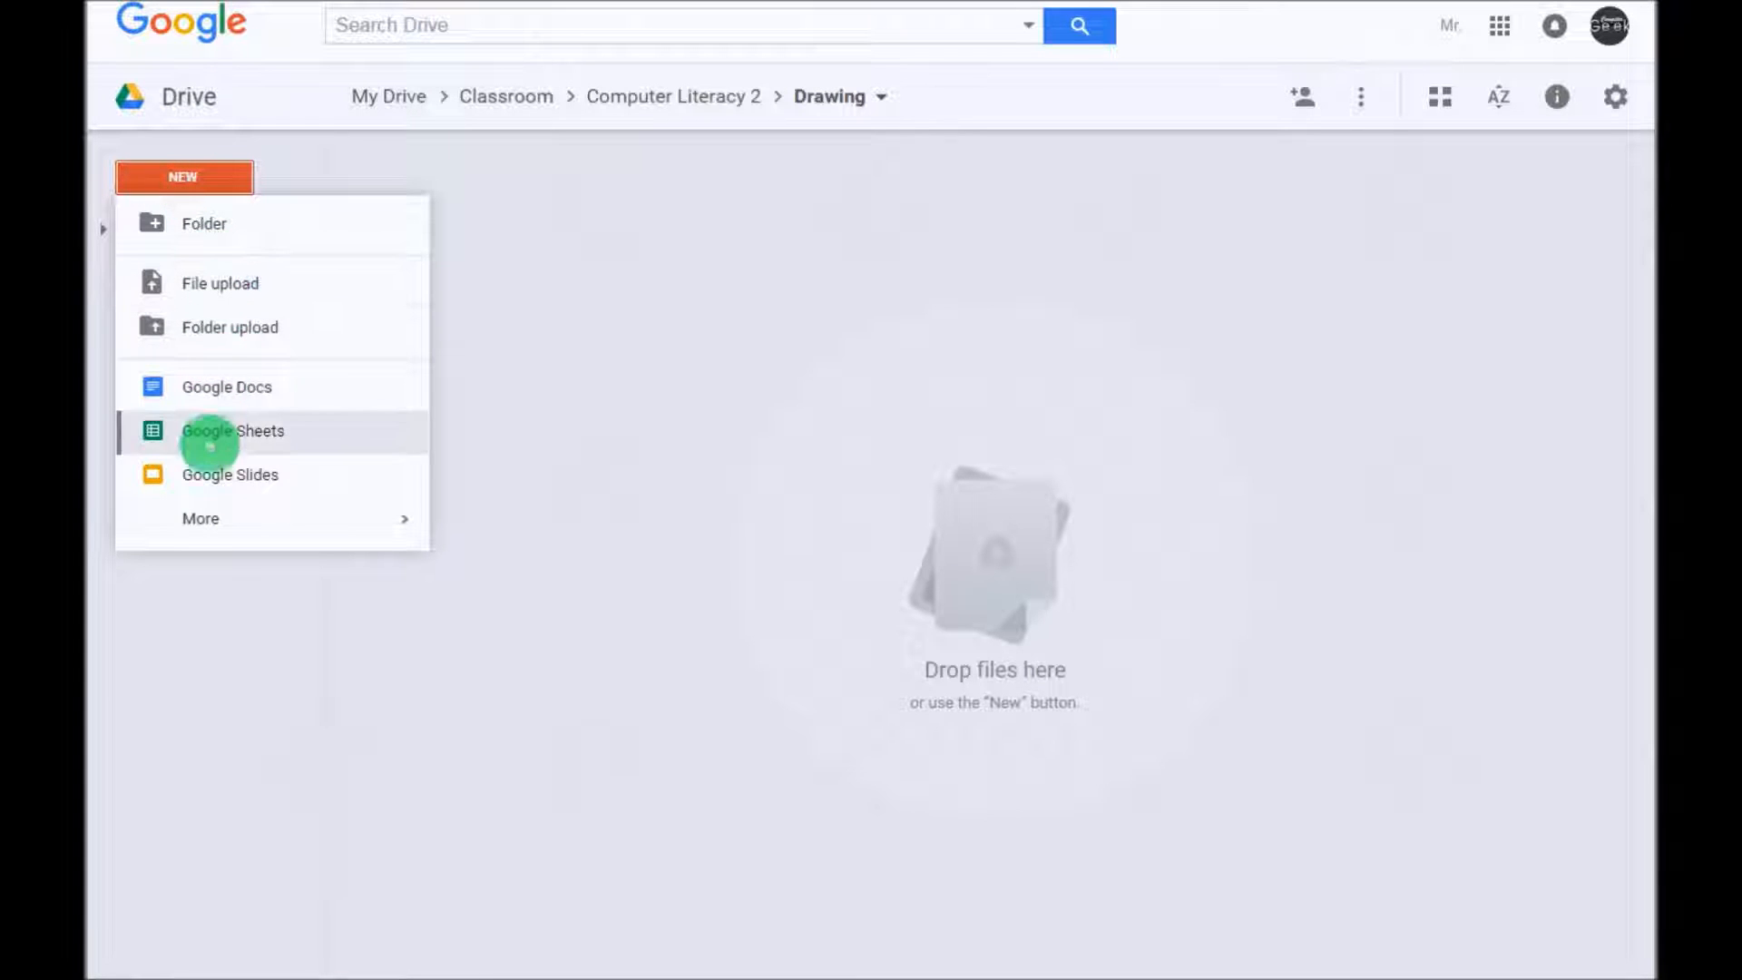
mouse_move(220, 519)
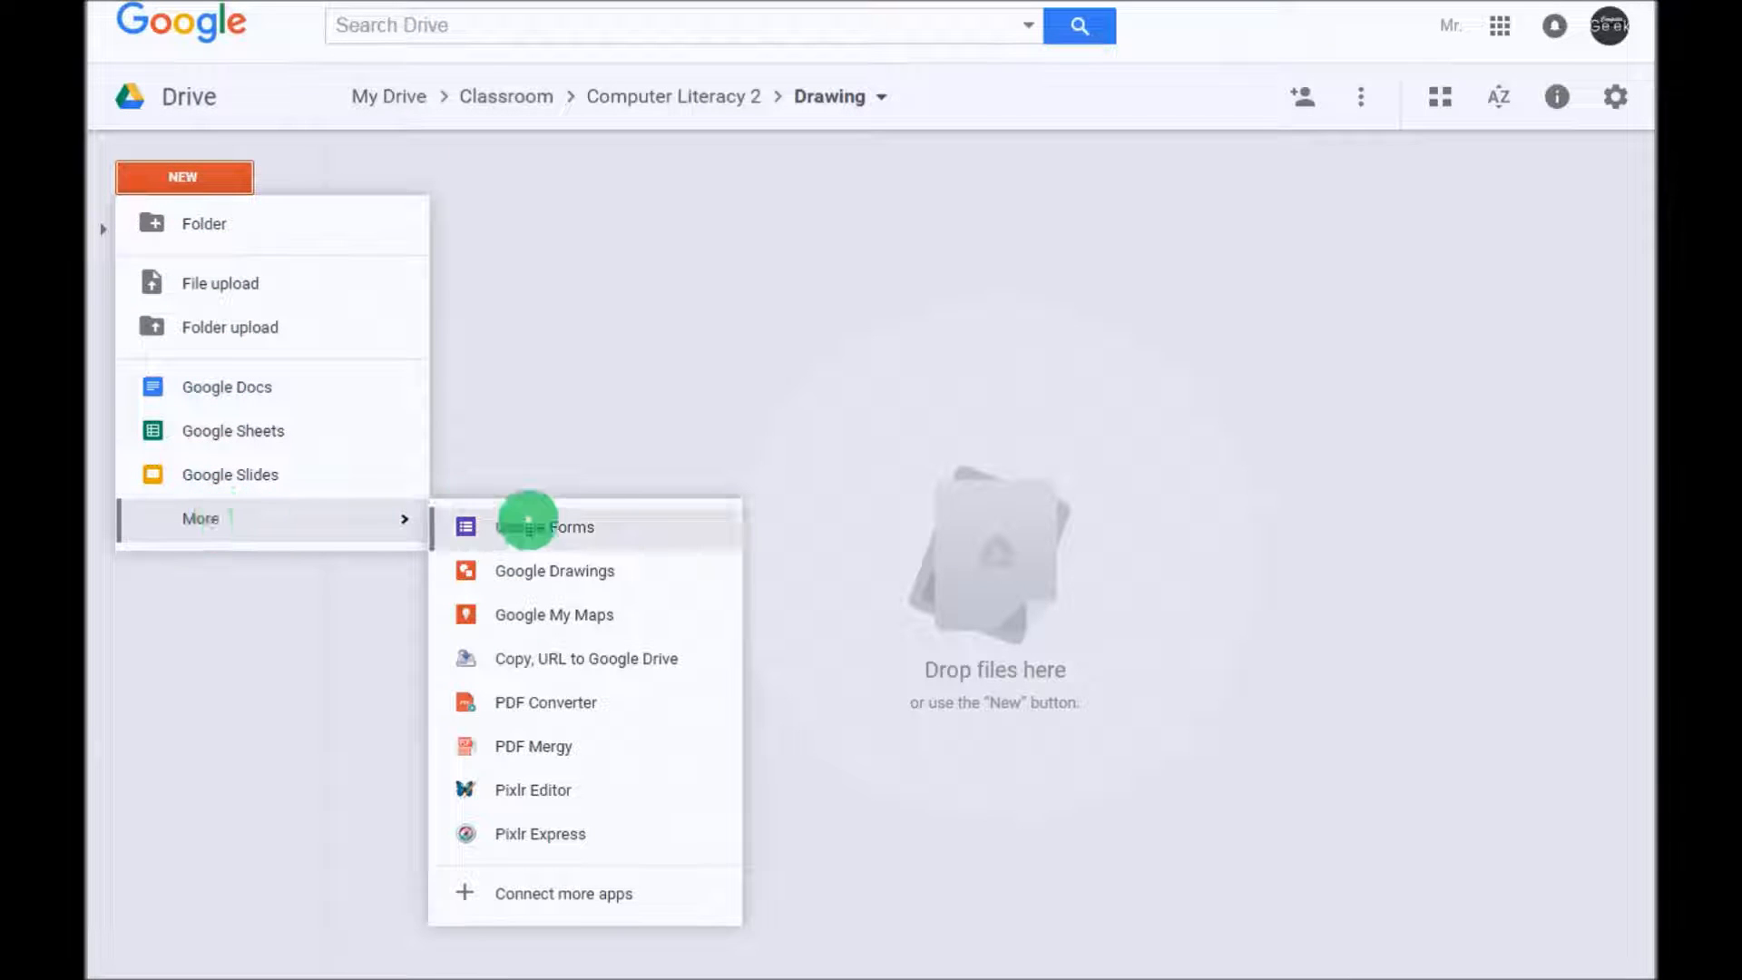
click(658, 573)
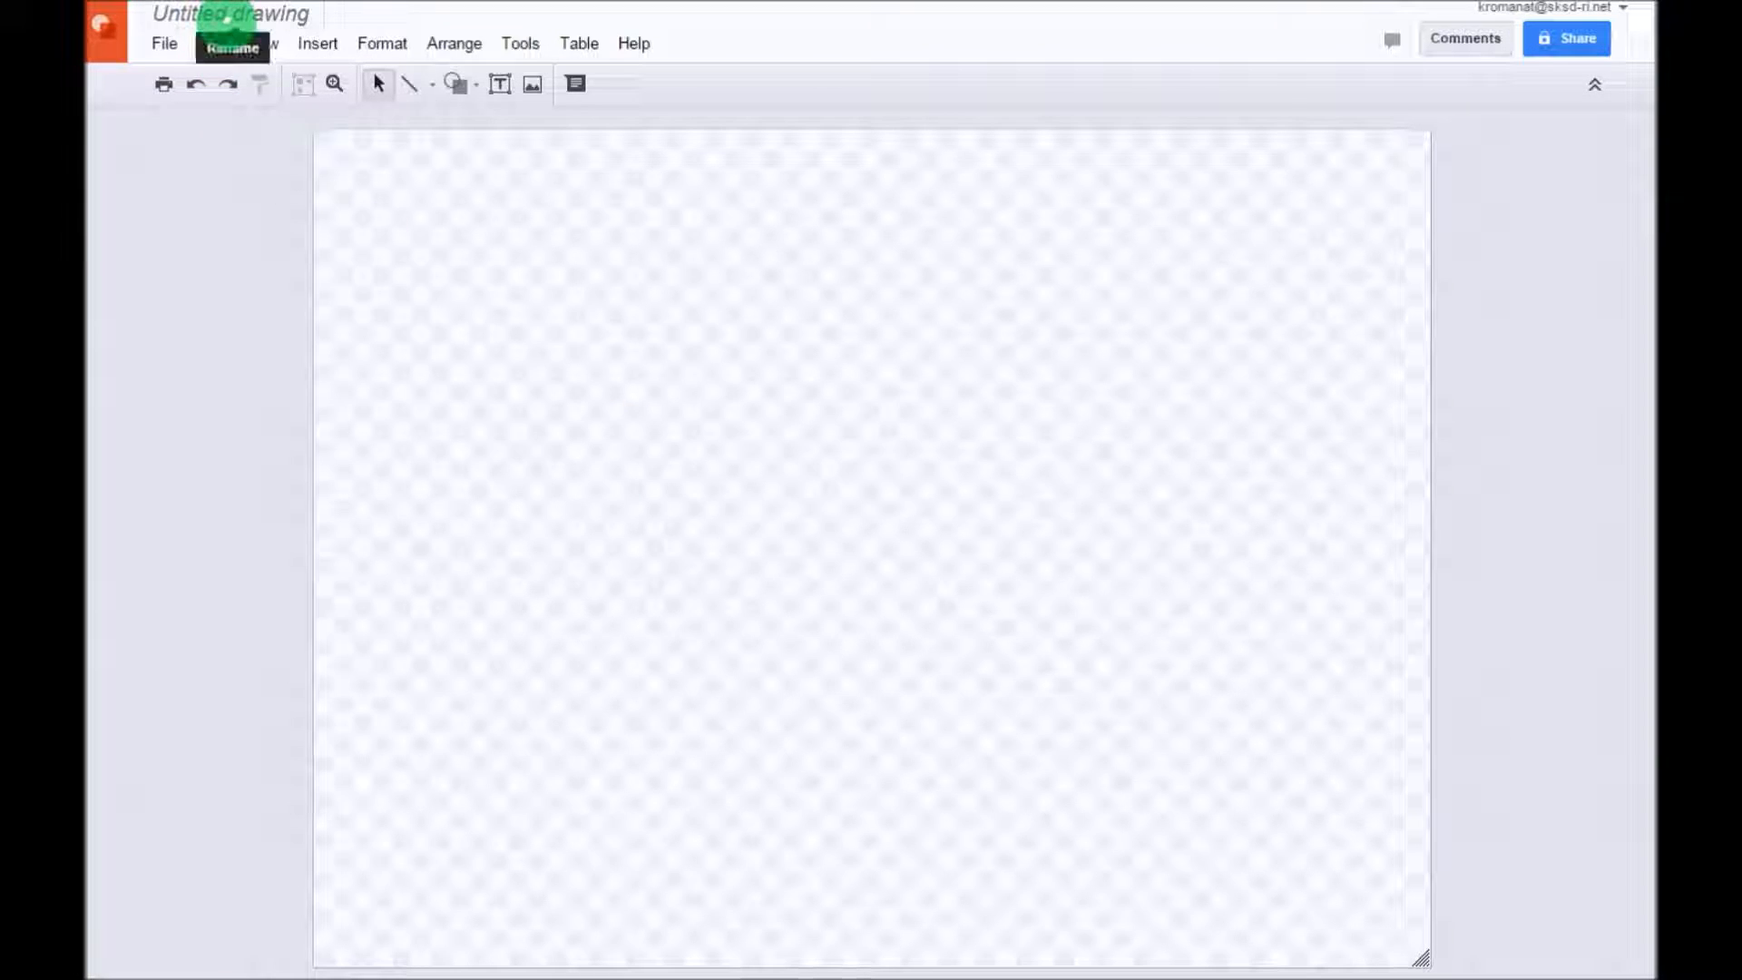
click(227, 14)
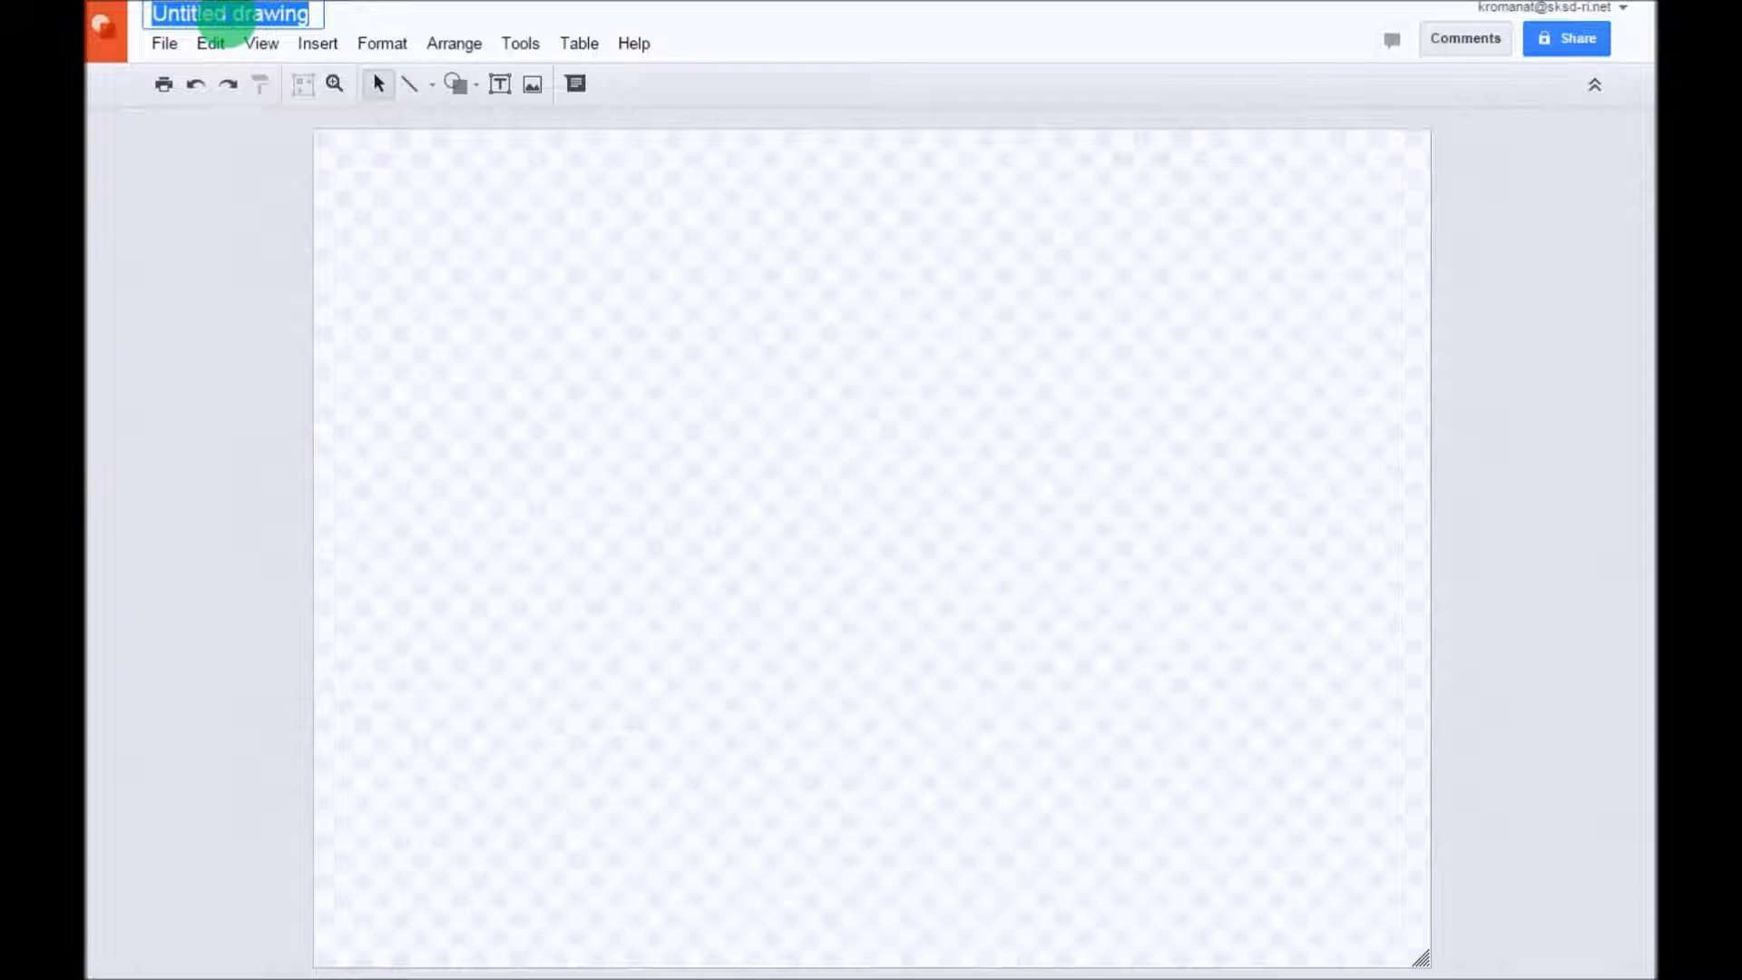
text(Trip Flyer)
click(651, 433)
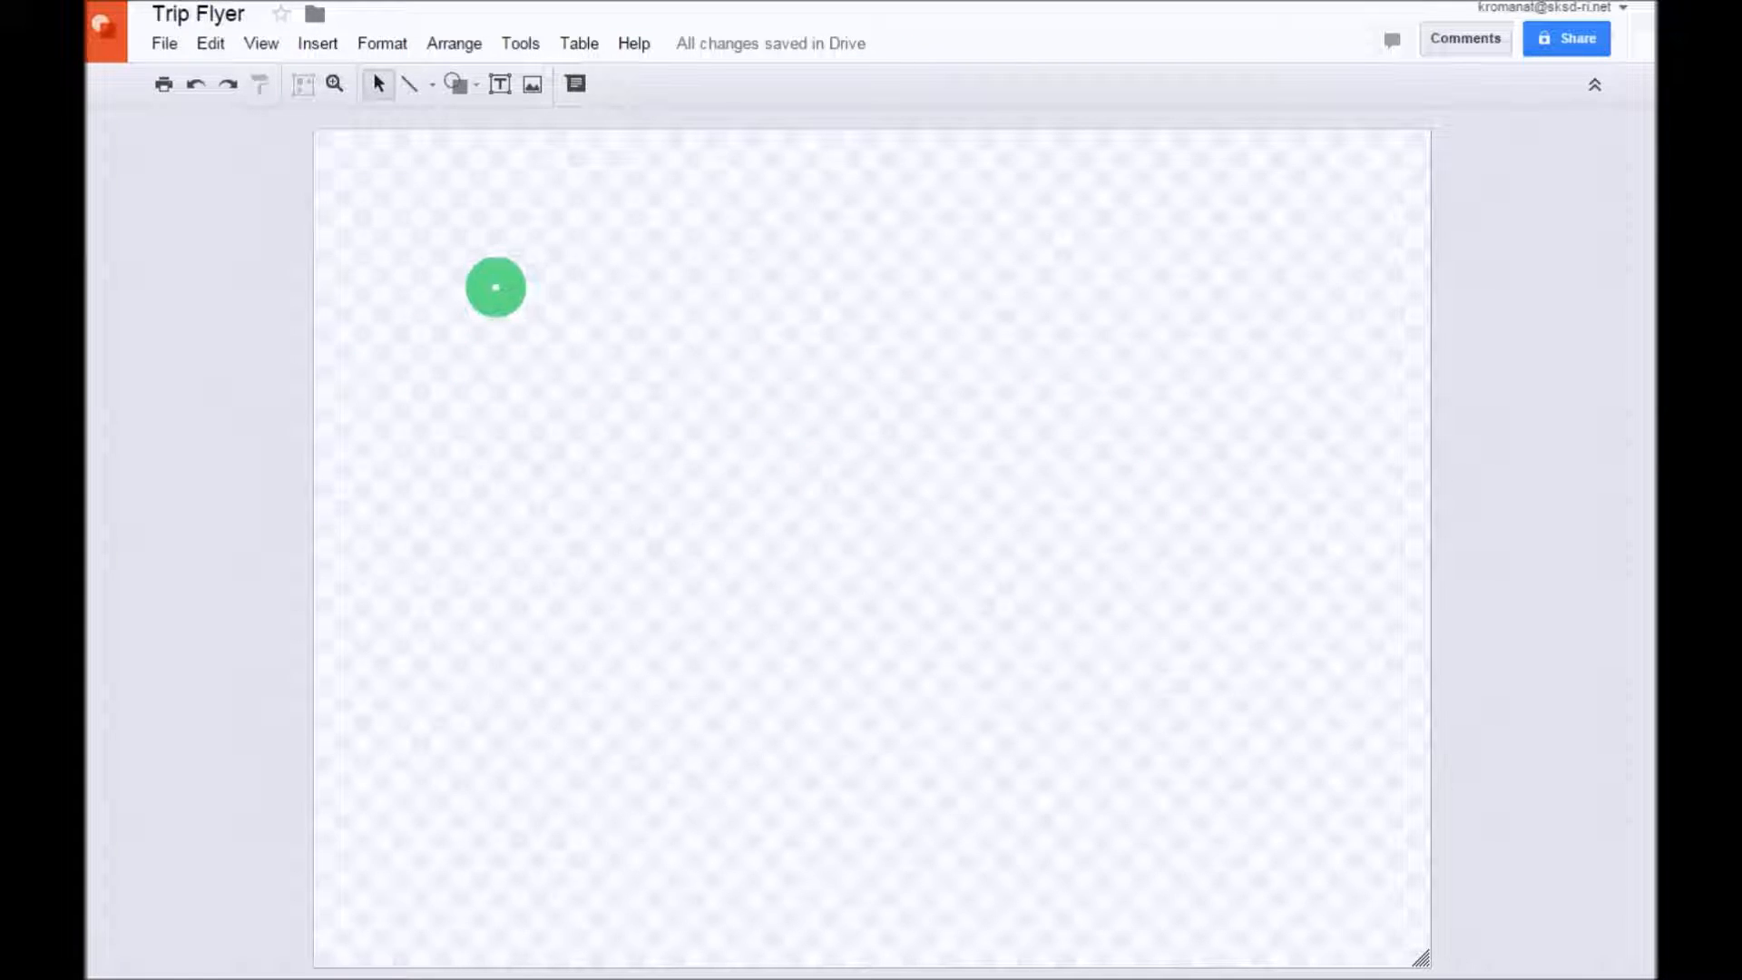
Step: Open the drawing's page setup and switch the page format to Custom
click(165, 44)
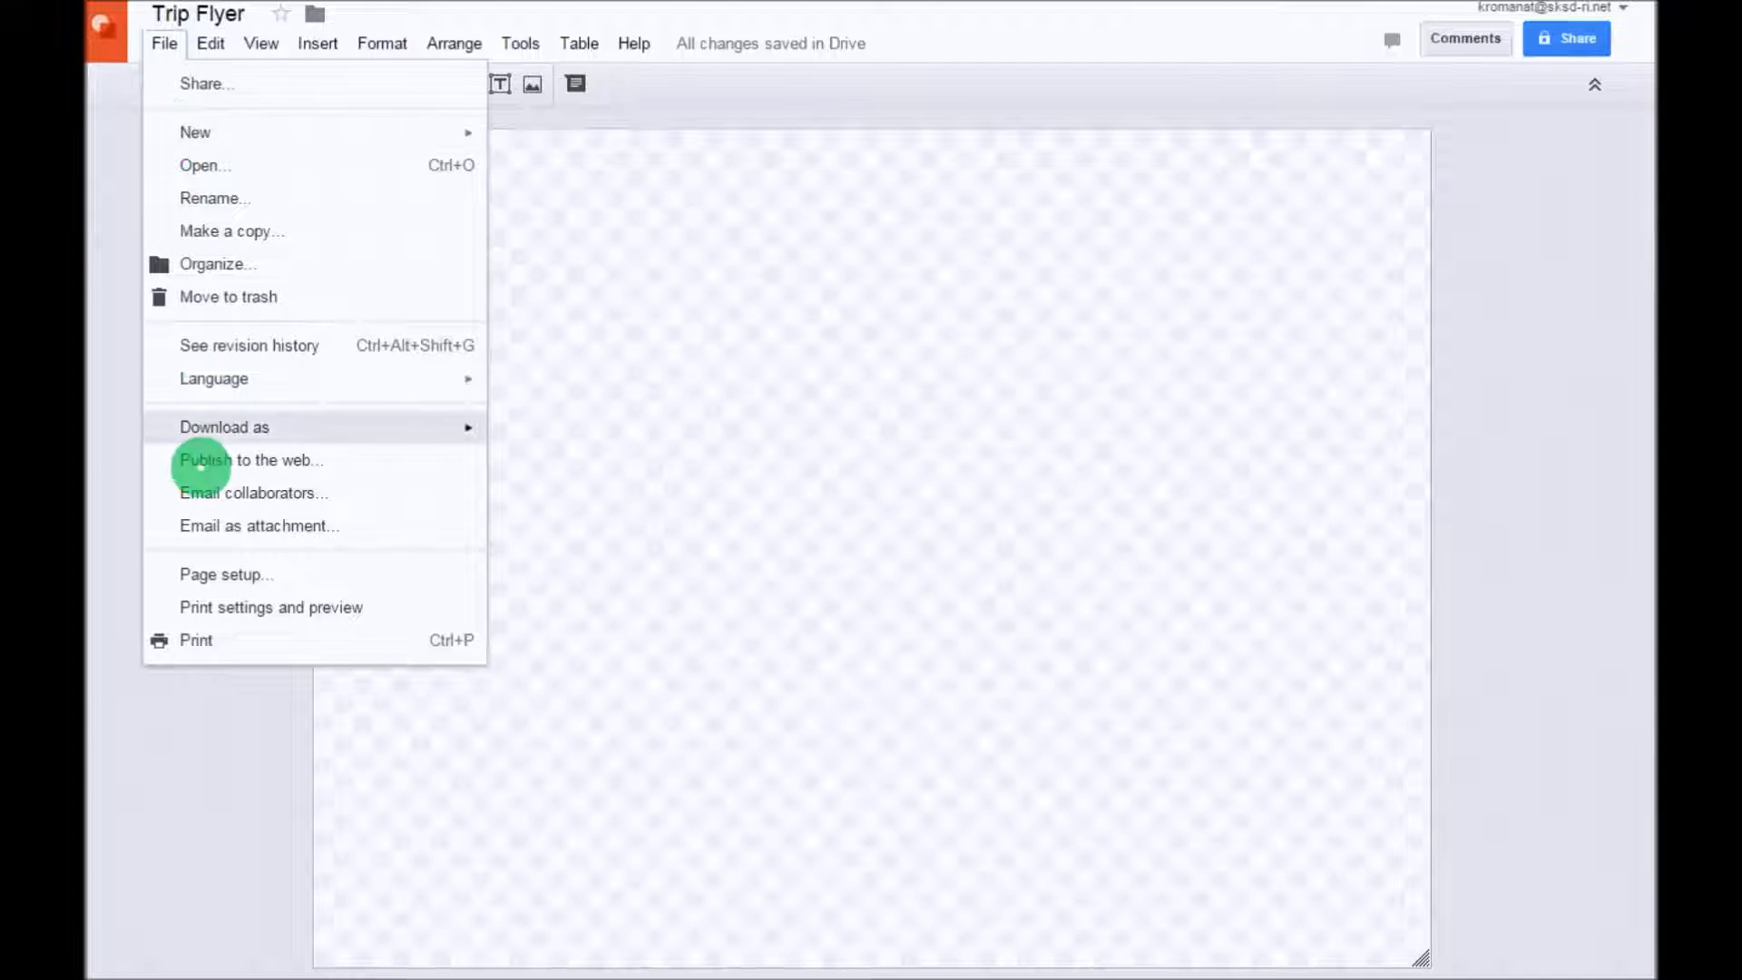
click(225, 574)
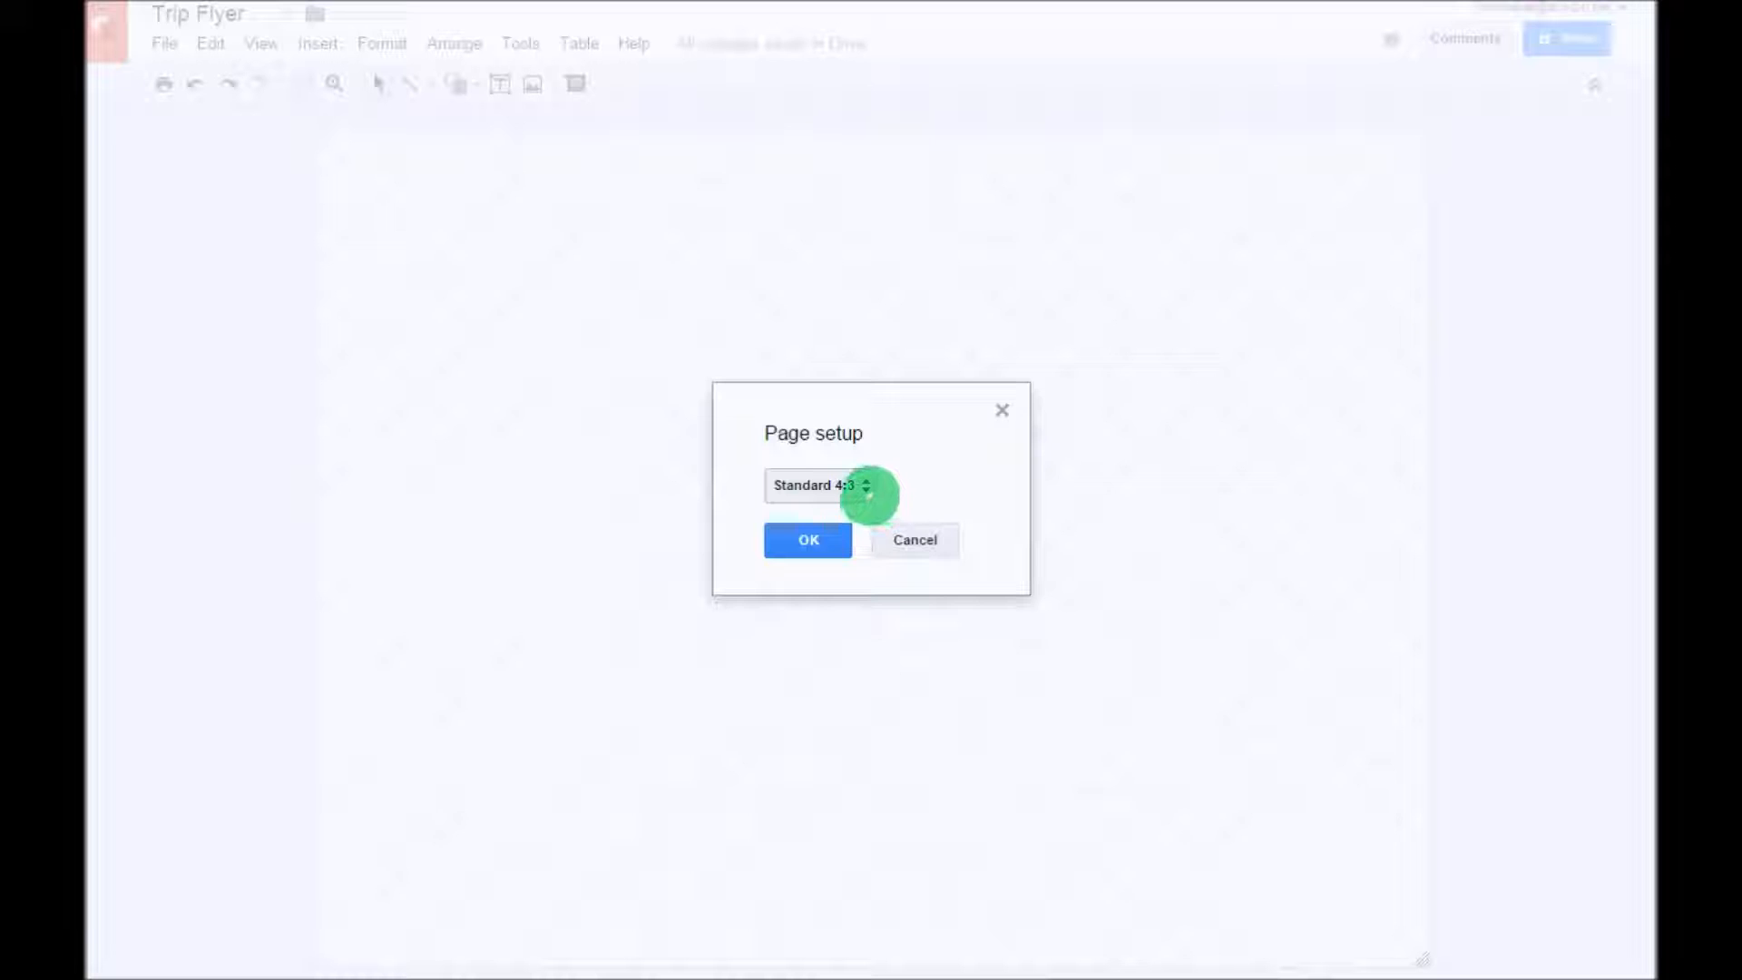
click(866, 488)
click(865, 586)
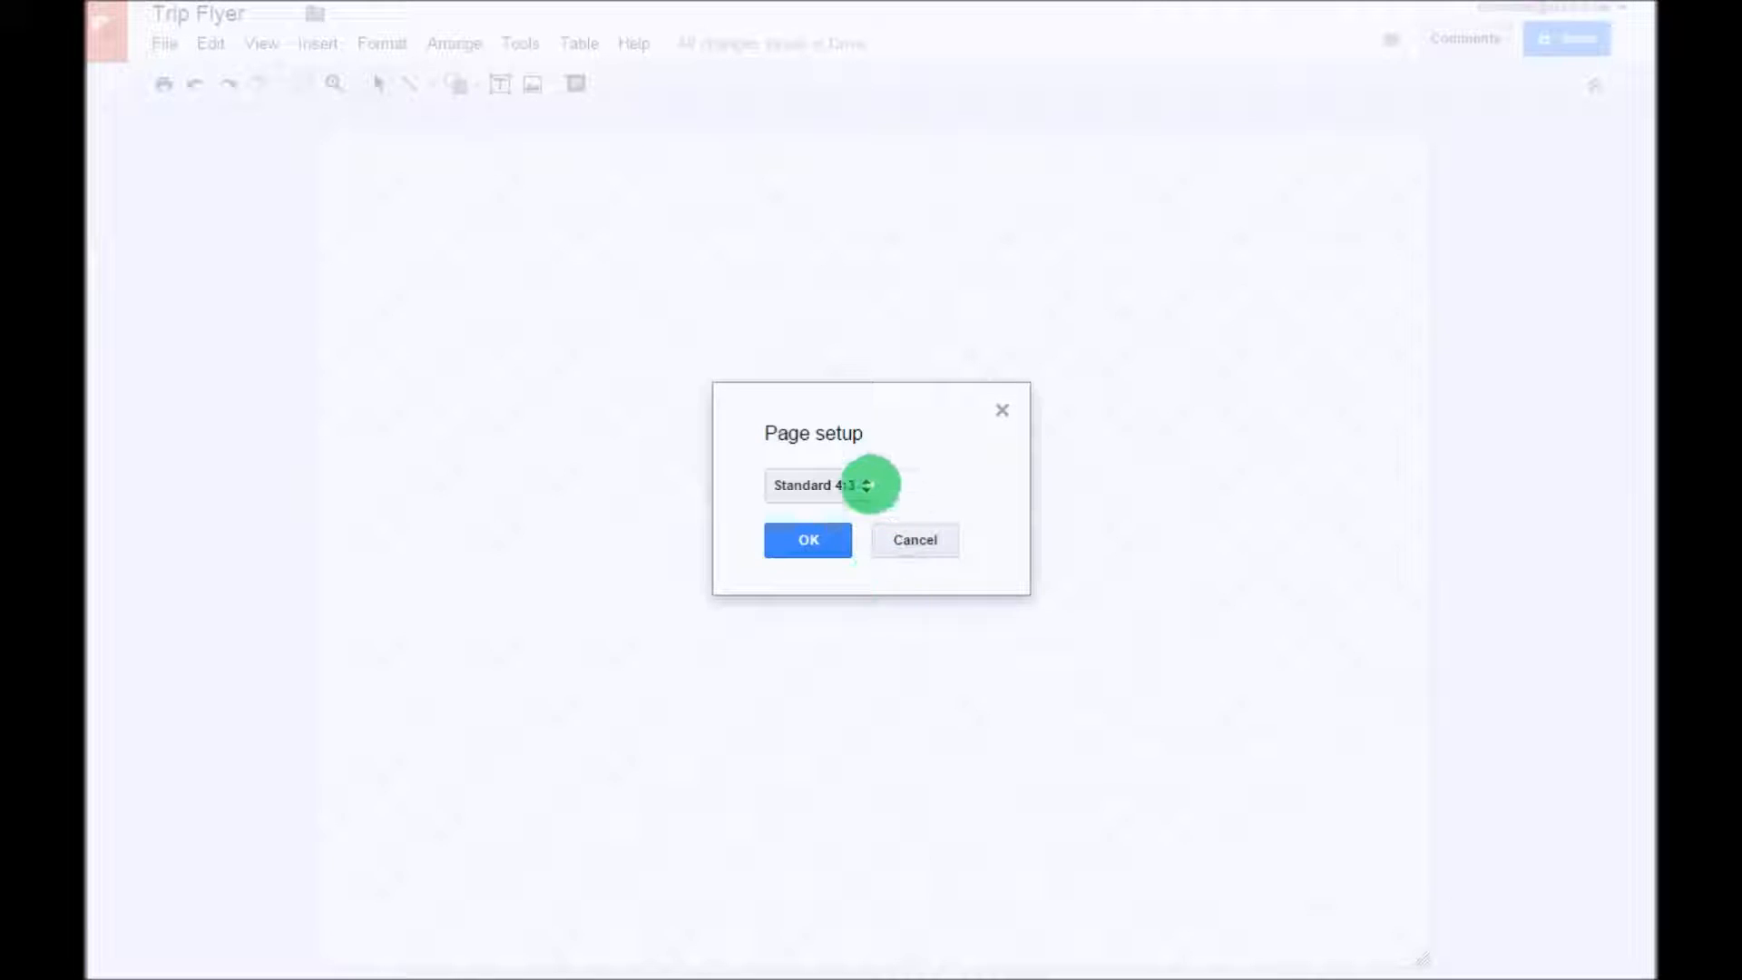
click(869, 485)
click(844, 583)
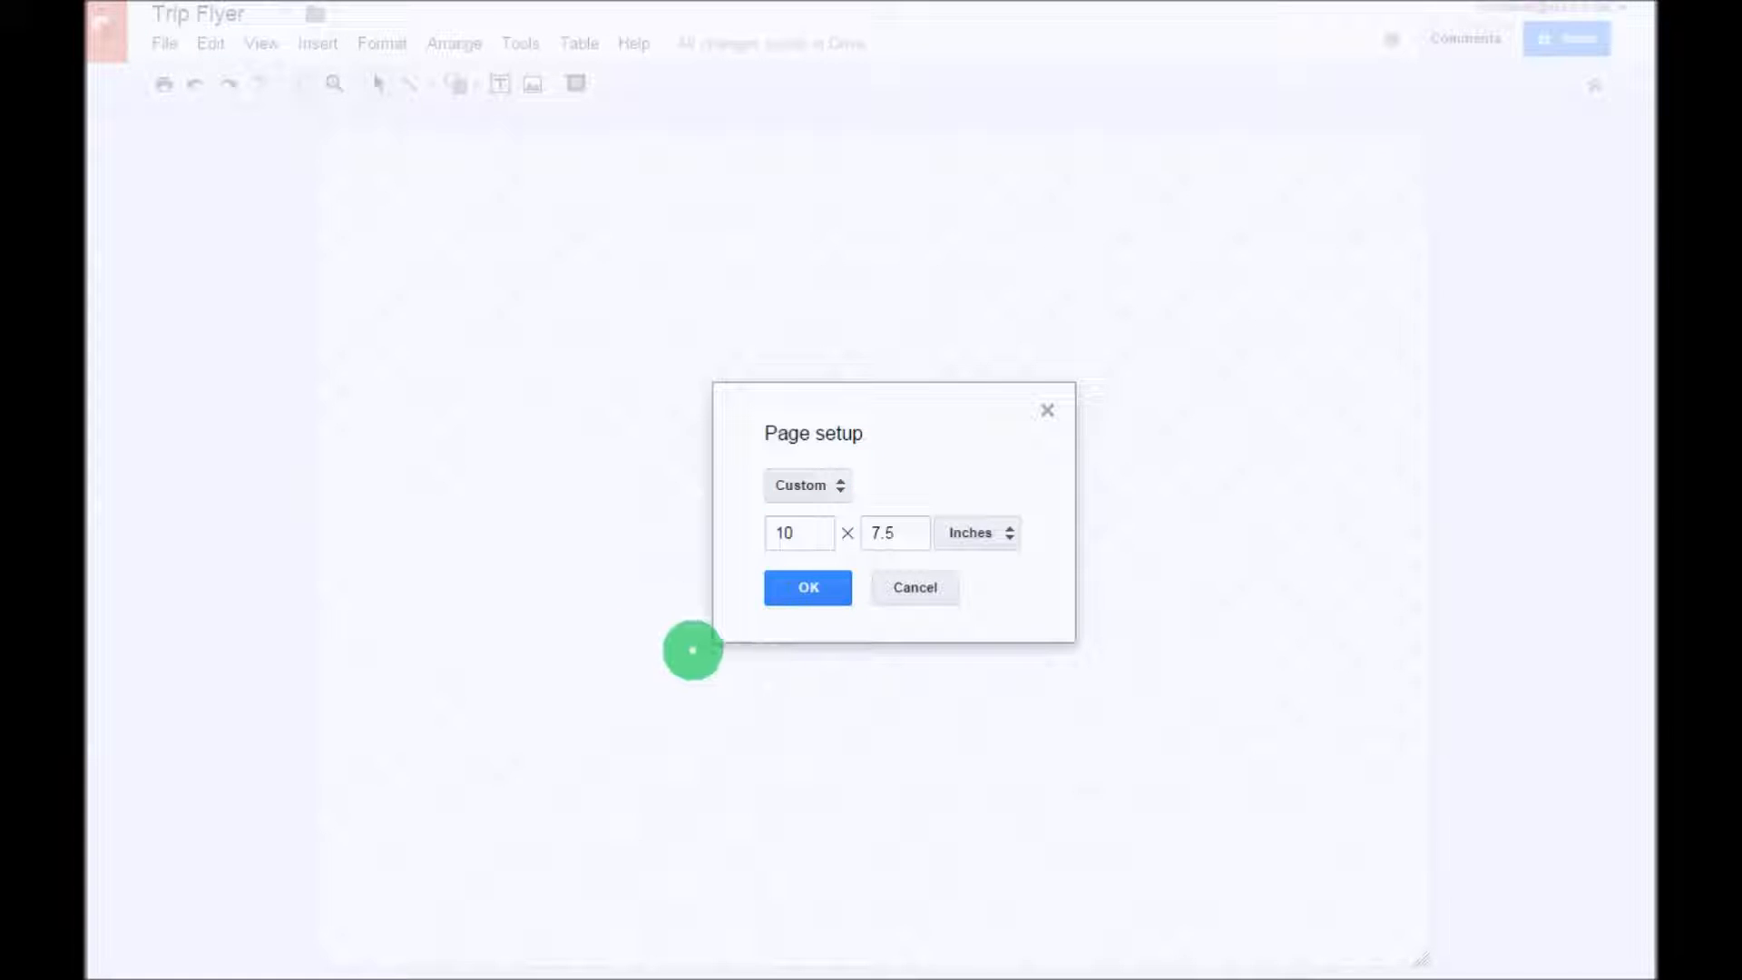
Step: Set the custom page size to 8.5 × 11 inches and apply it
click(804, 532)
drag(803, 532, 742, 530)
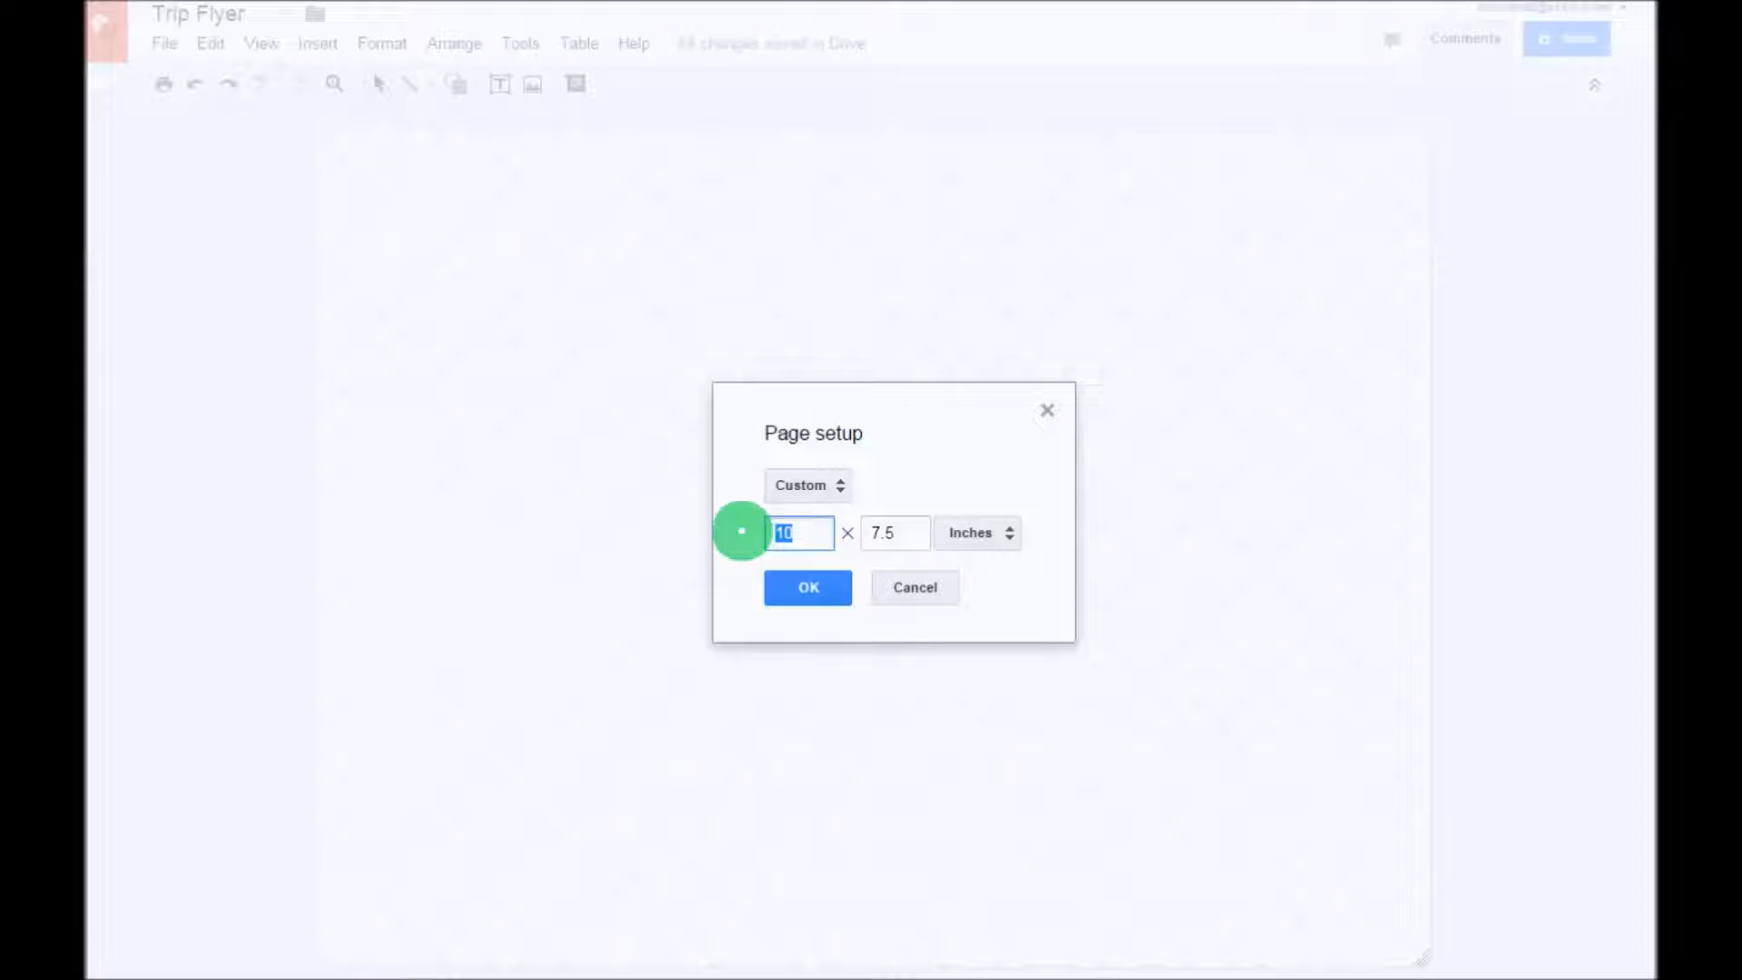
text(8.5)
click(903, 536)
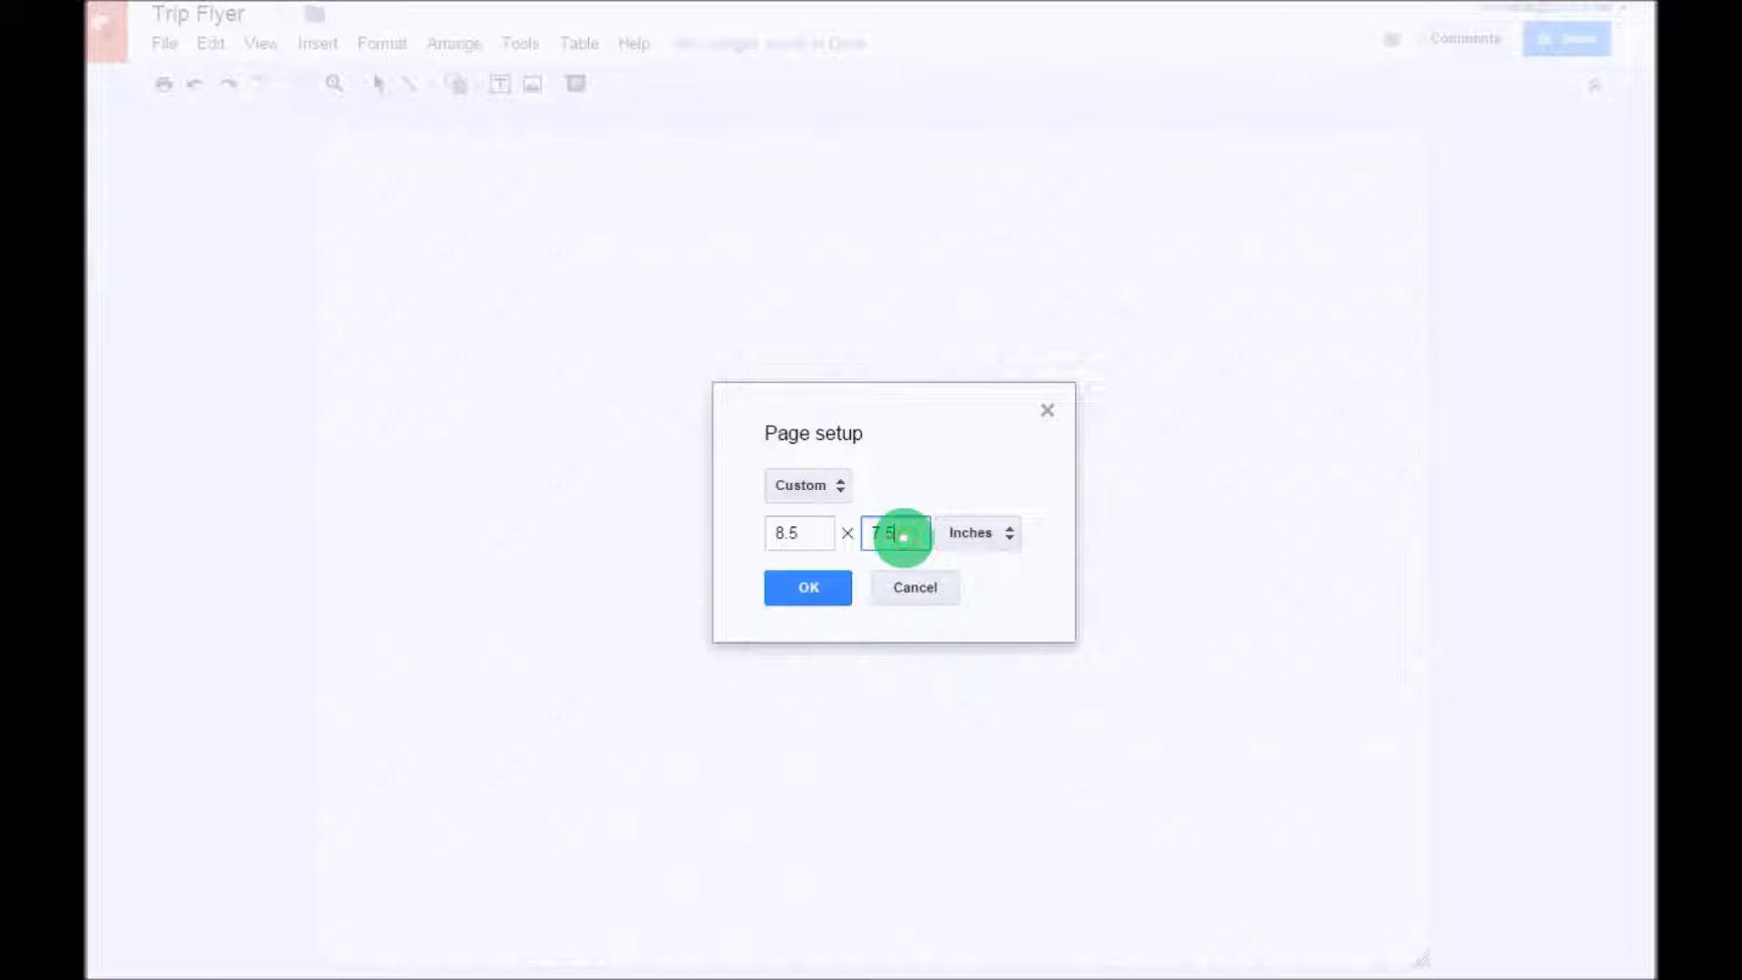
text(1)
key(BackSpace)
key(BackSpace)
key(BackSpace)
text(11)
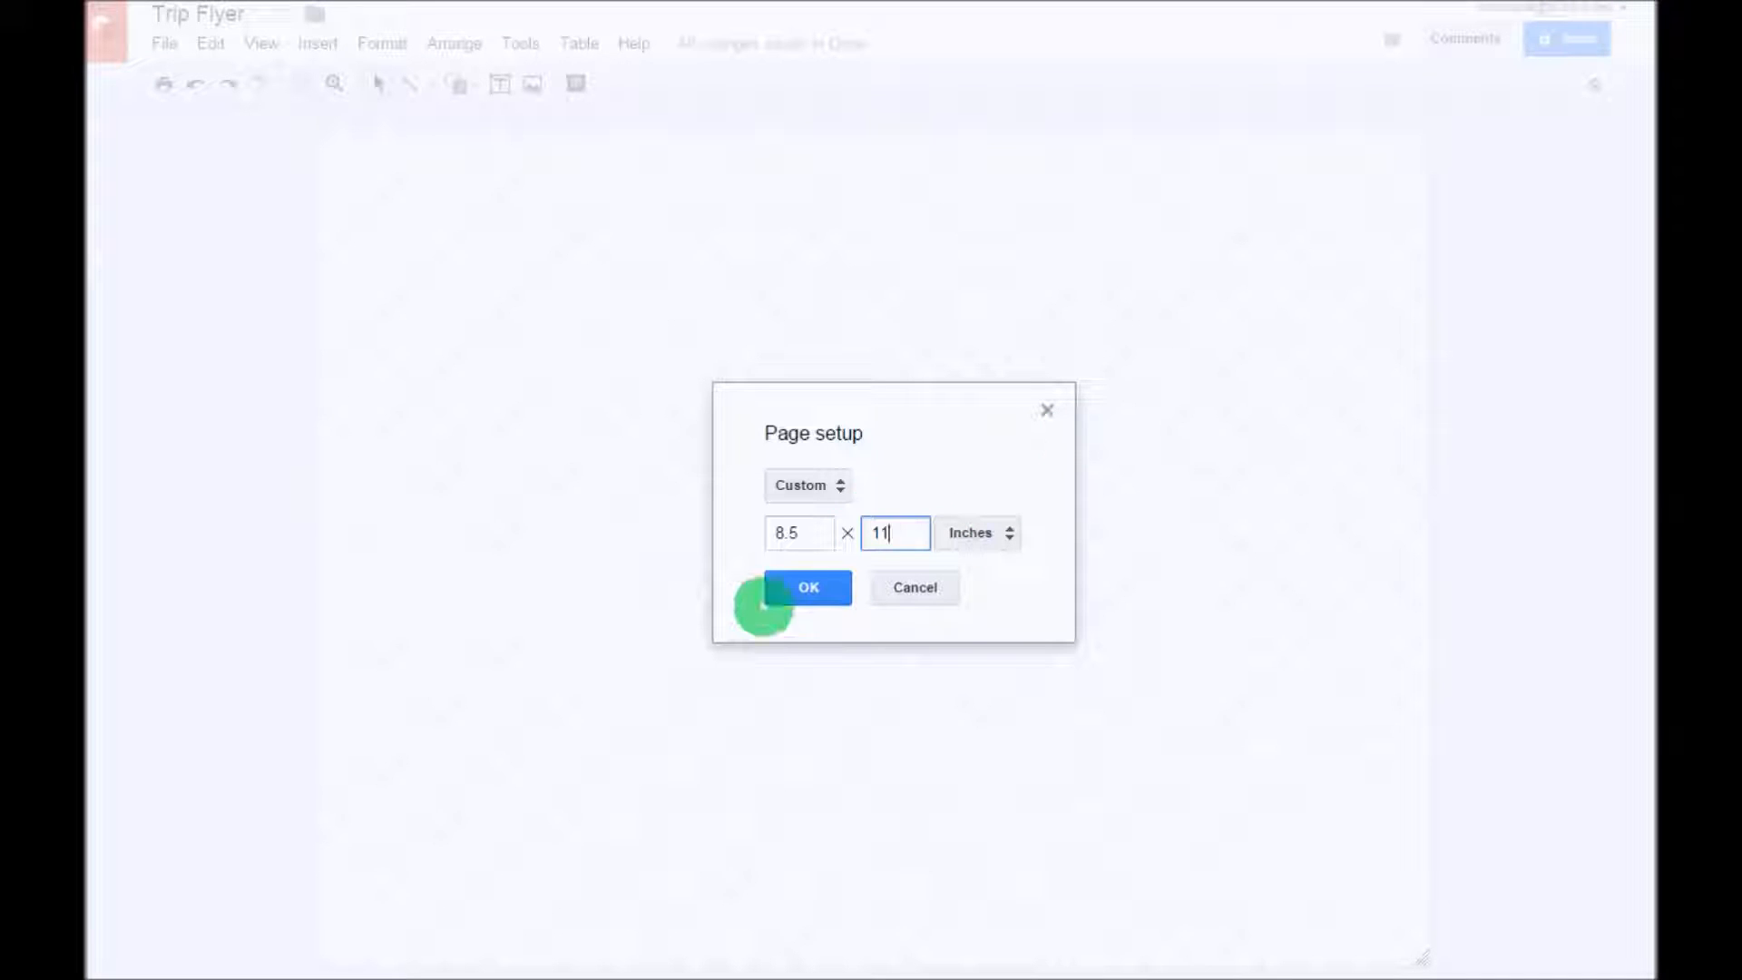
click(804, 588)
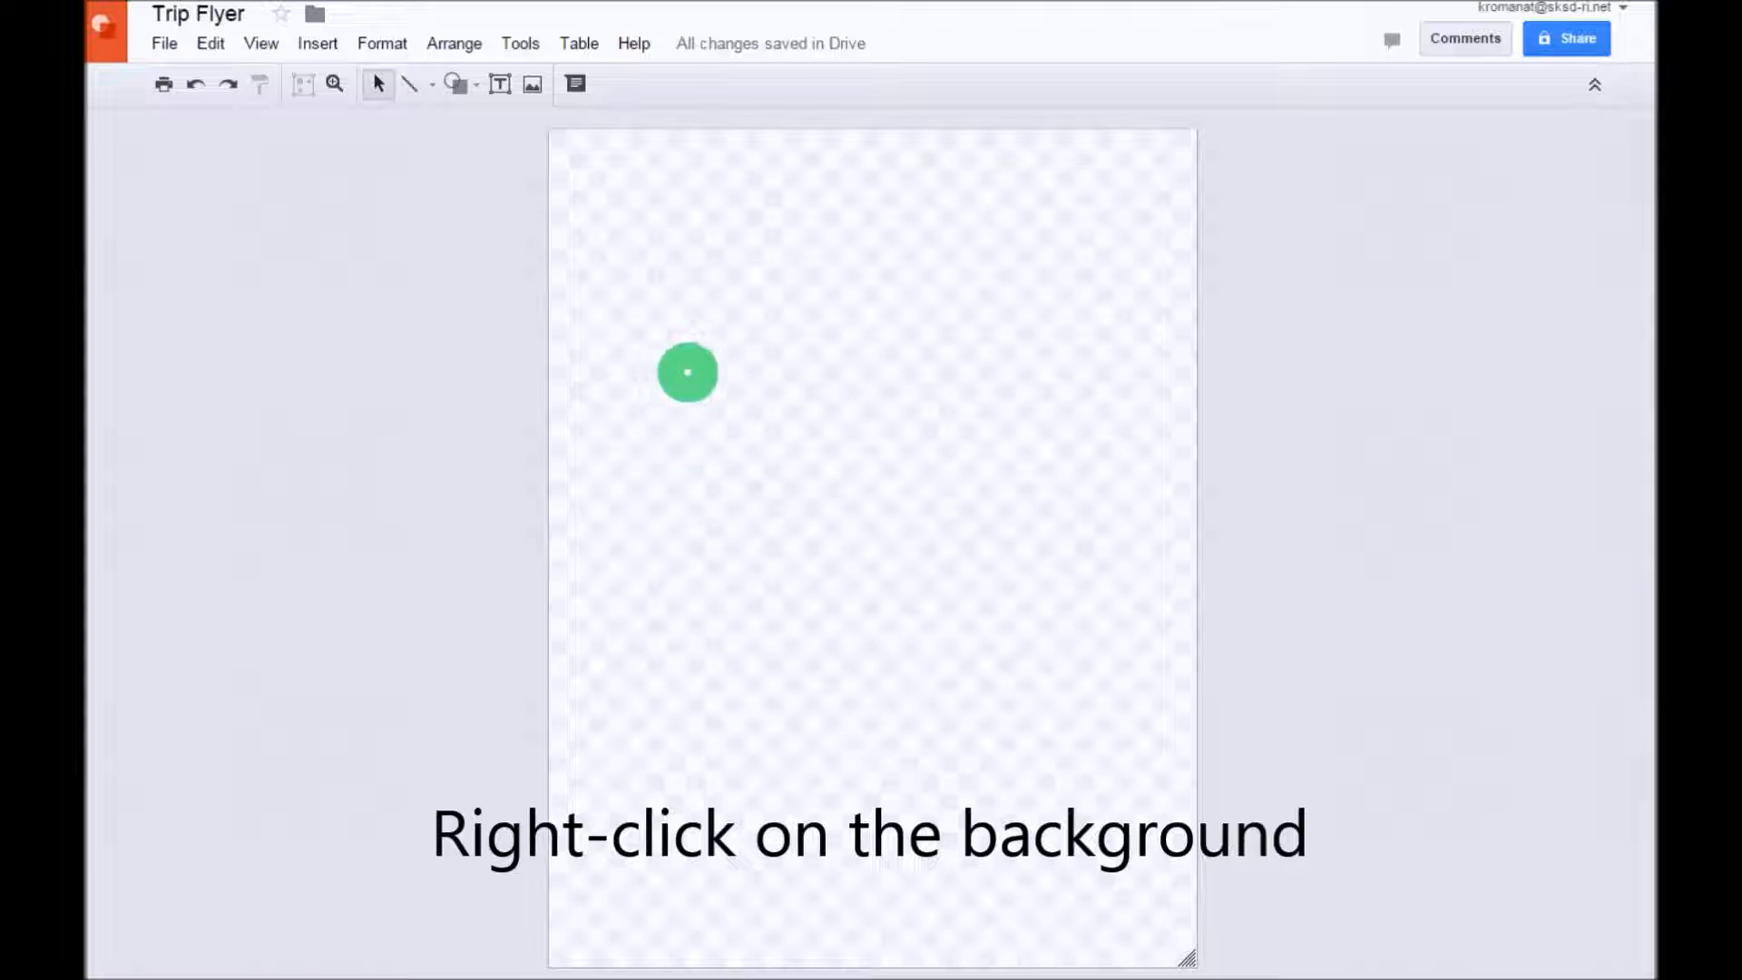
Step: Fill the page background with a medium blue from the colour palette
right_click(791, 292)
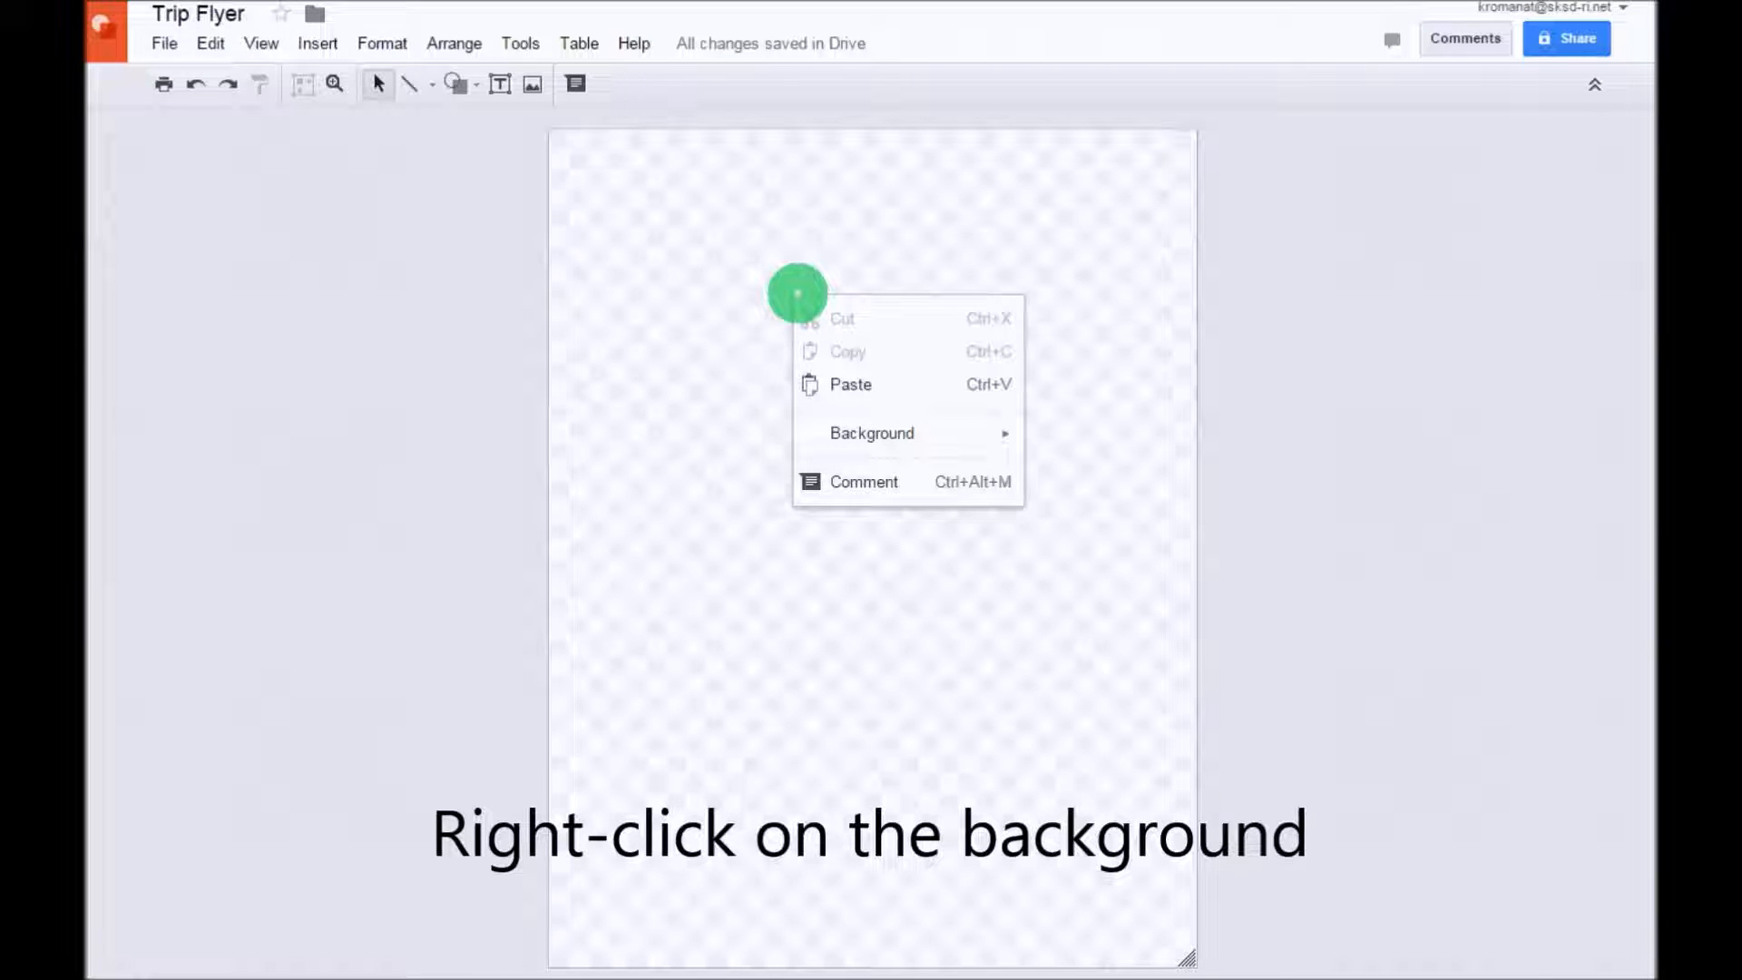
mouse_move(862, 429)
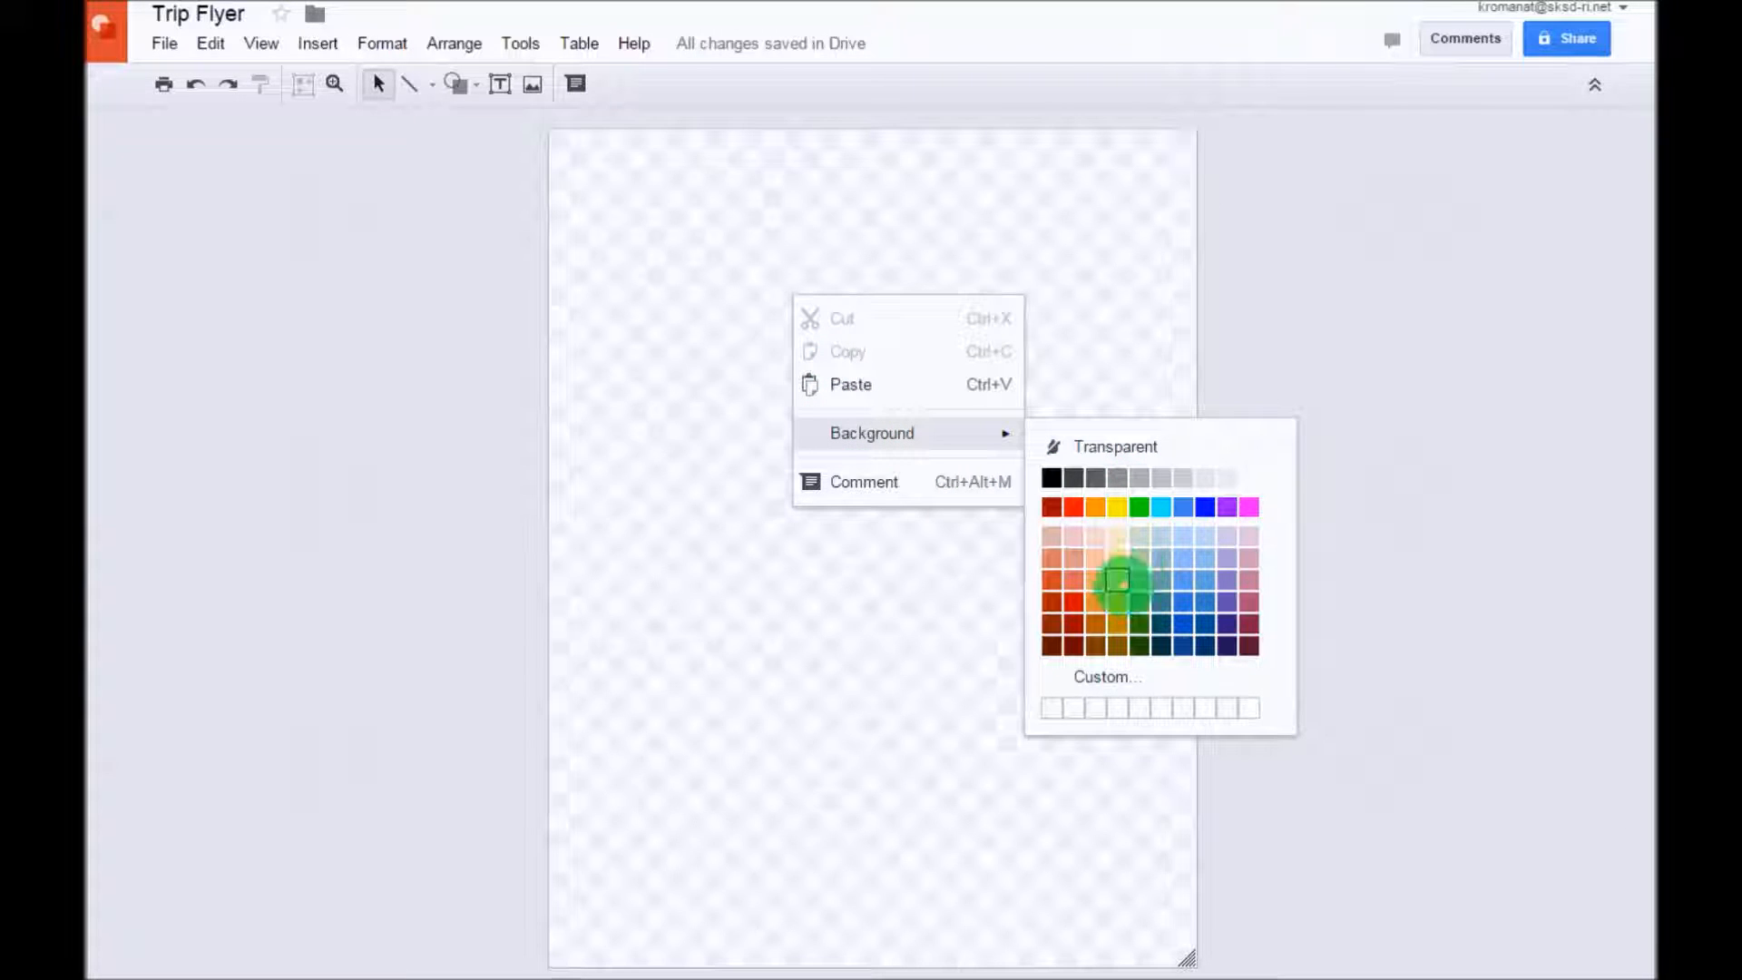
click(1181, 602)
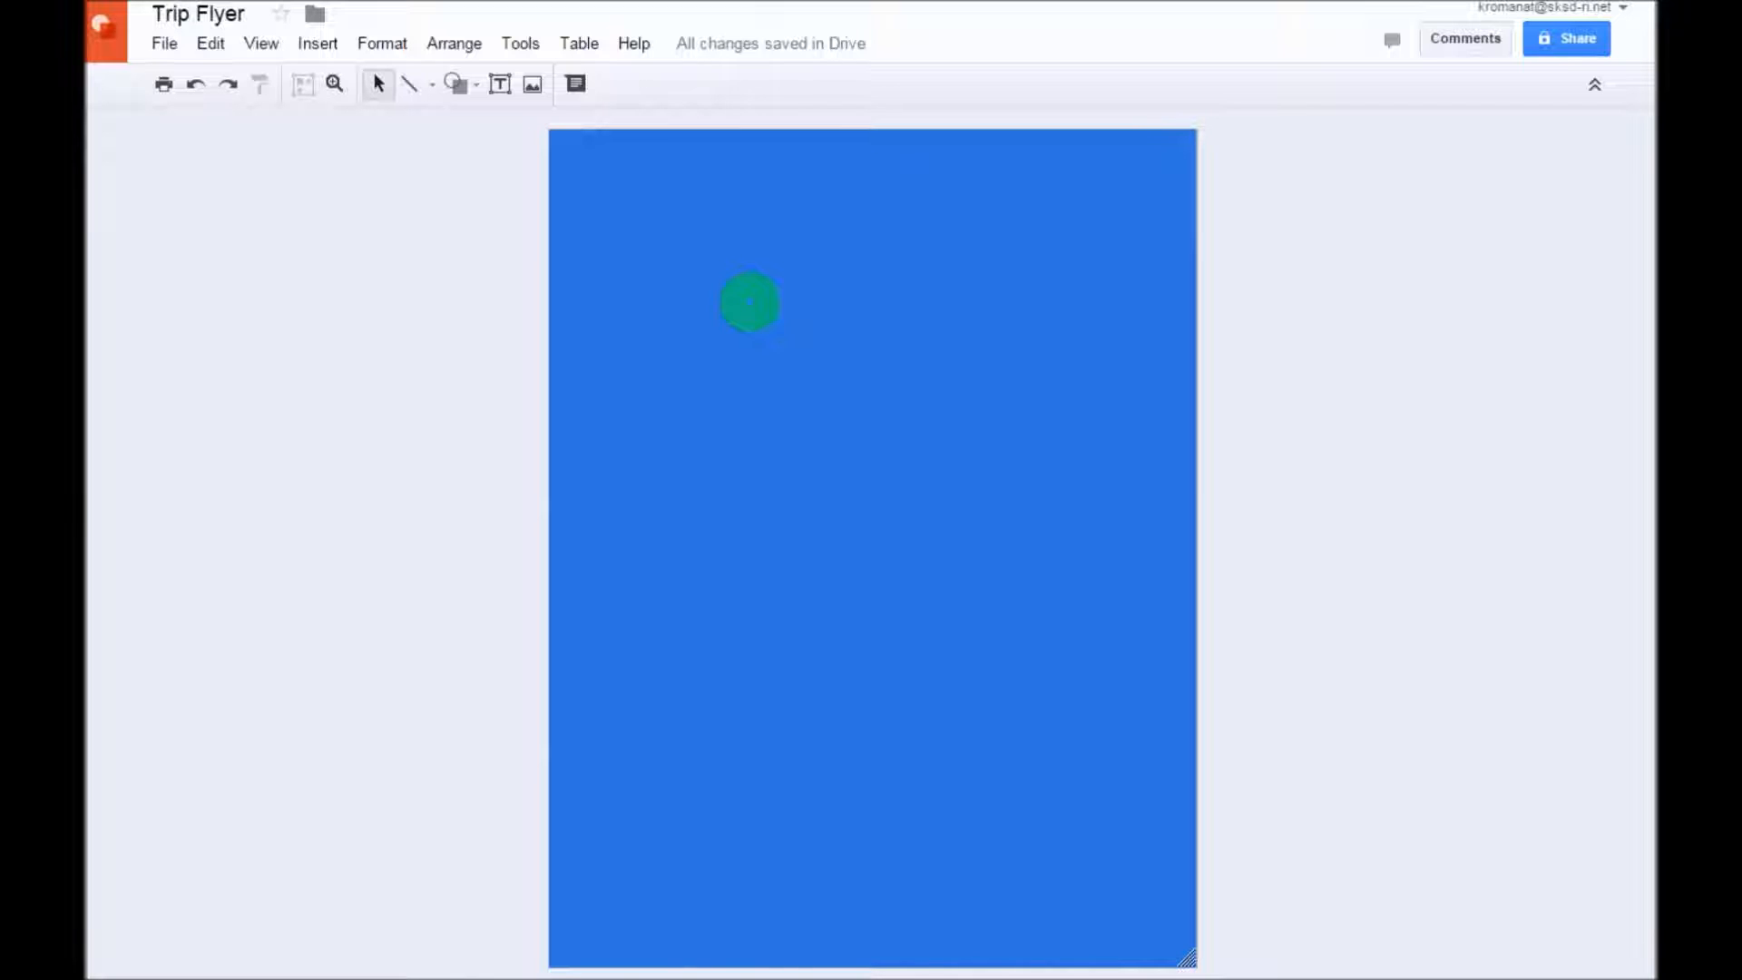
Step: Insert word art reading "Wonders of the World" on the page
click(317, 44)
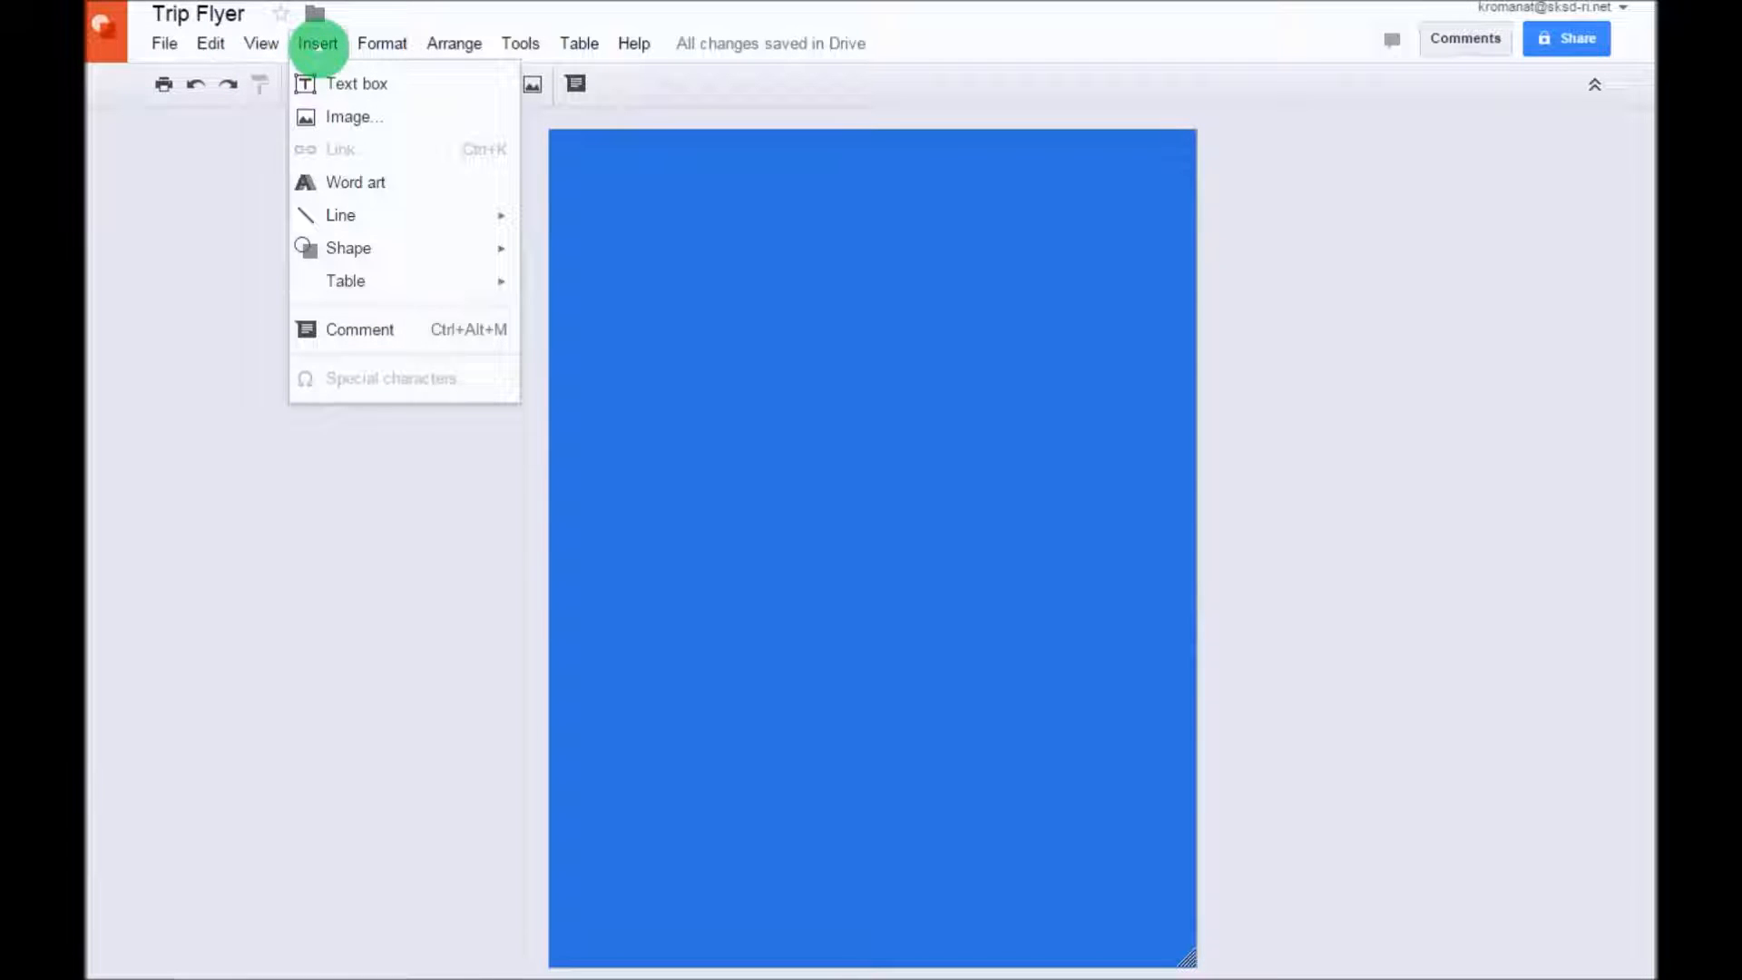
click(362, 182)
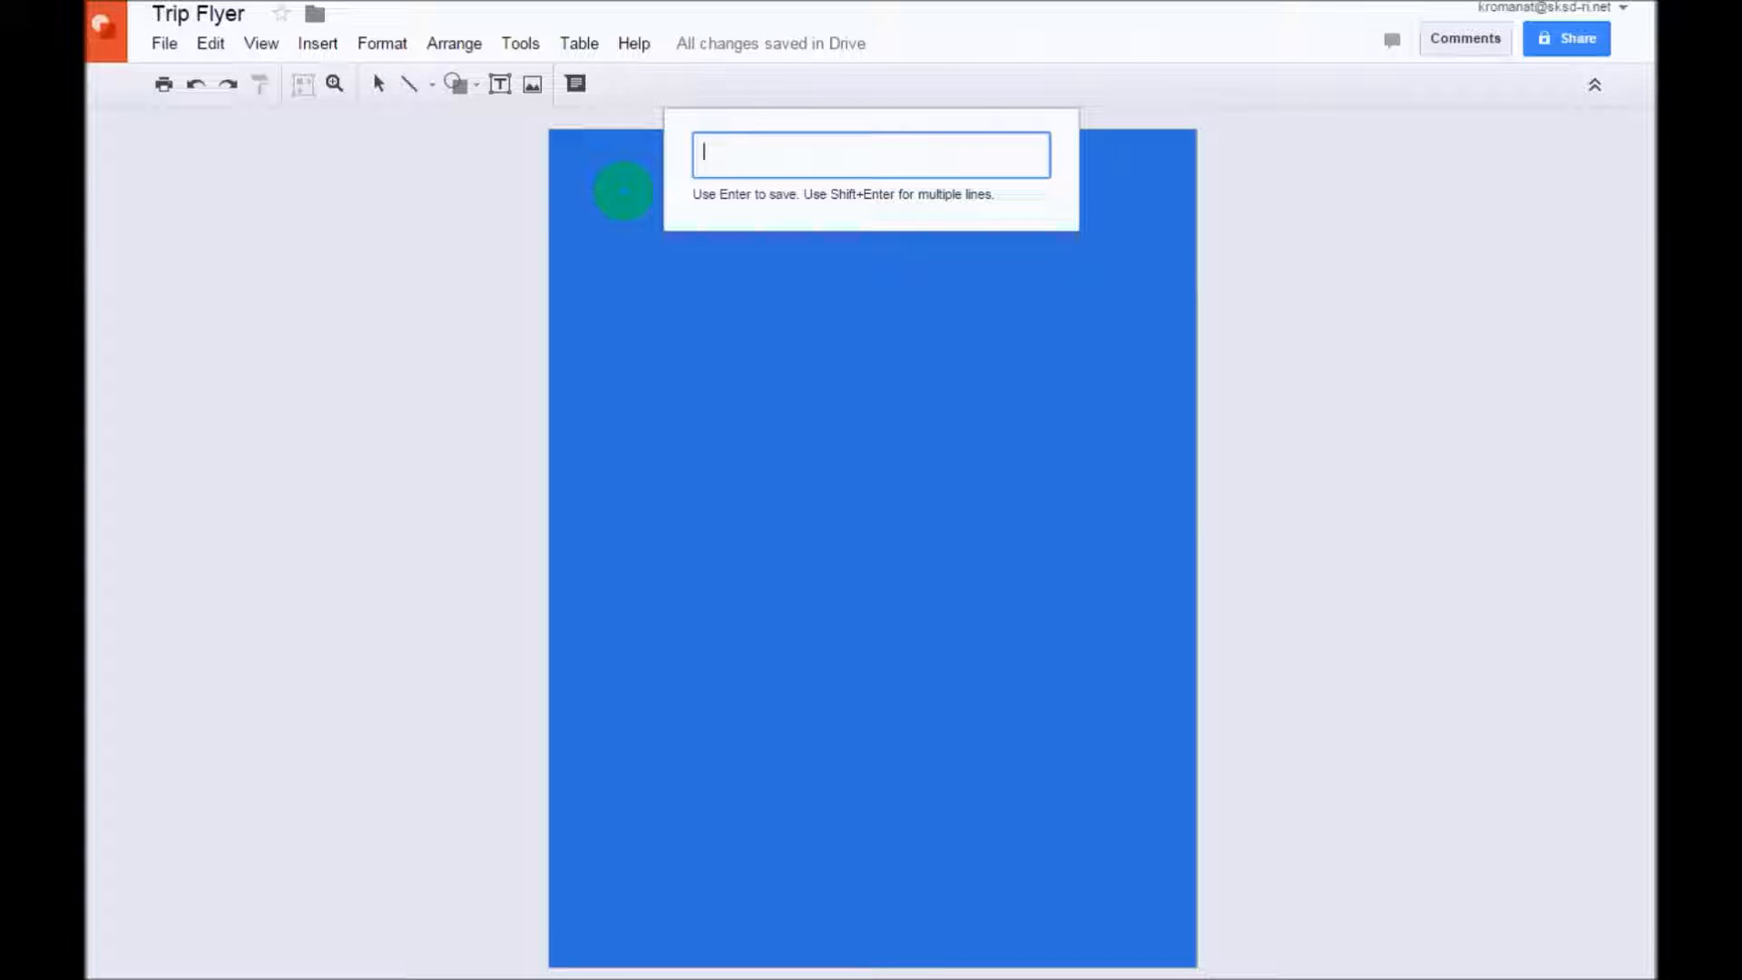
text(Wonders)
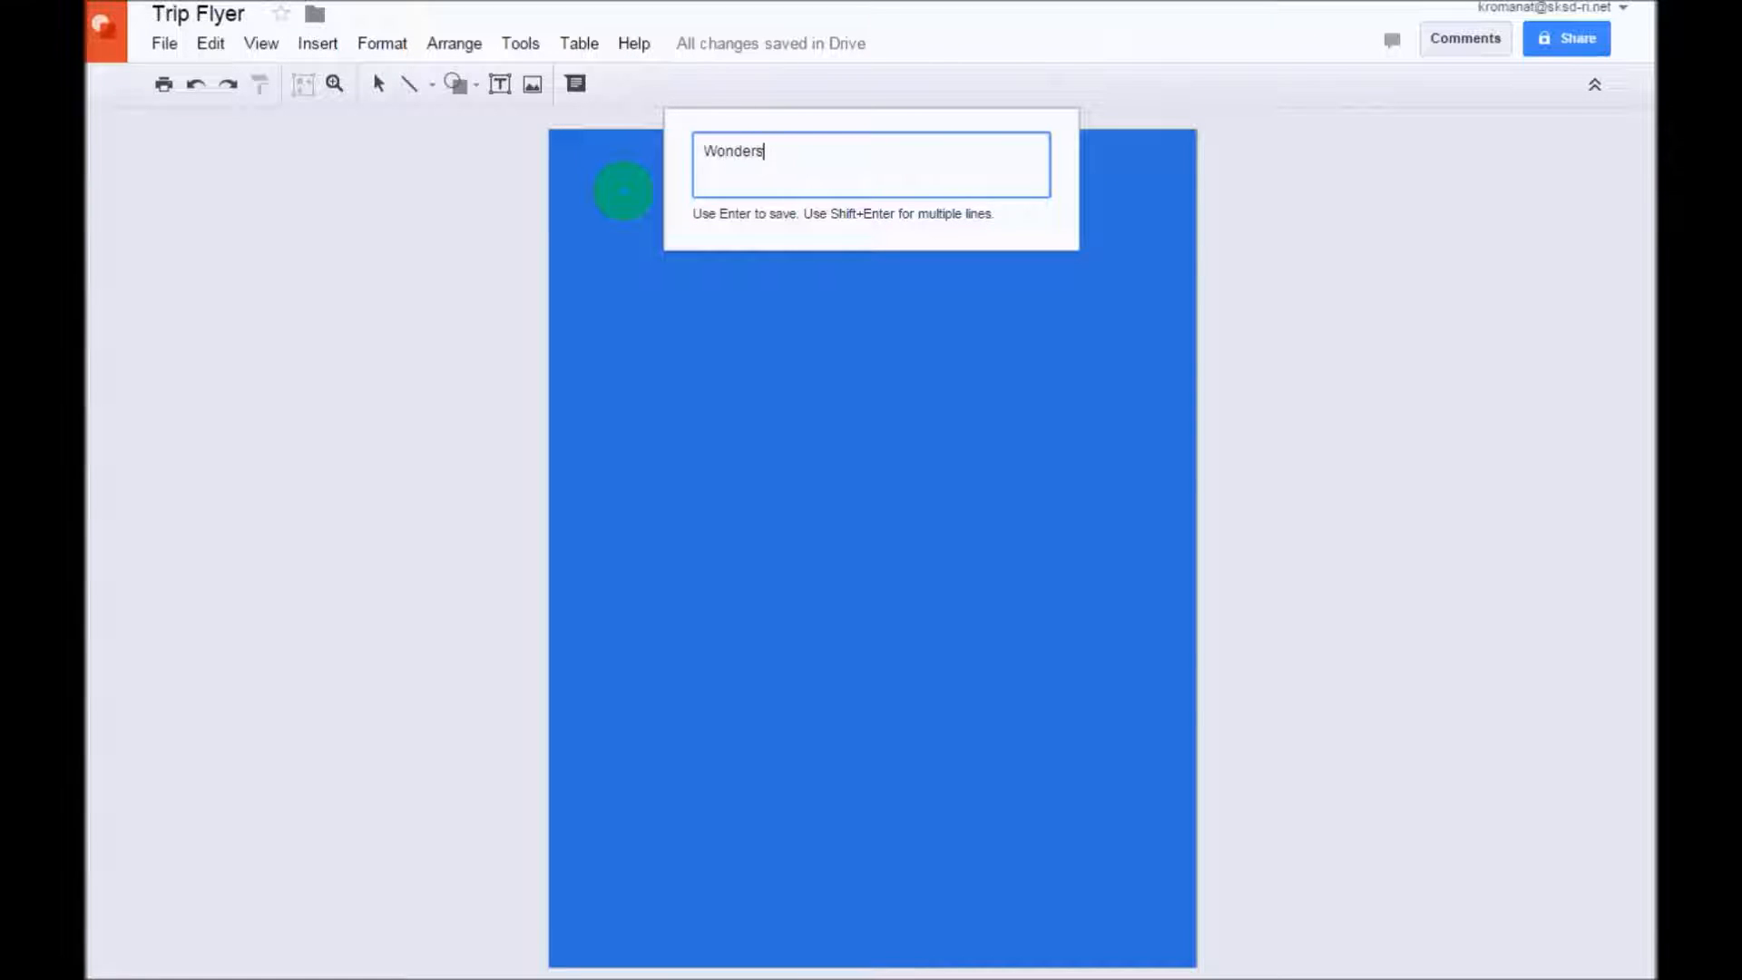
text( of the World)
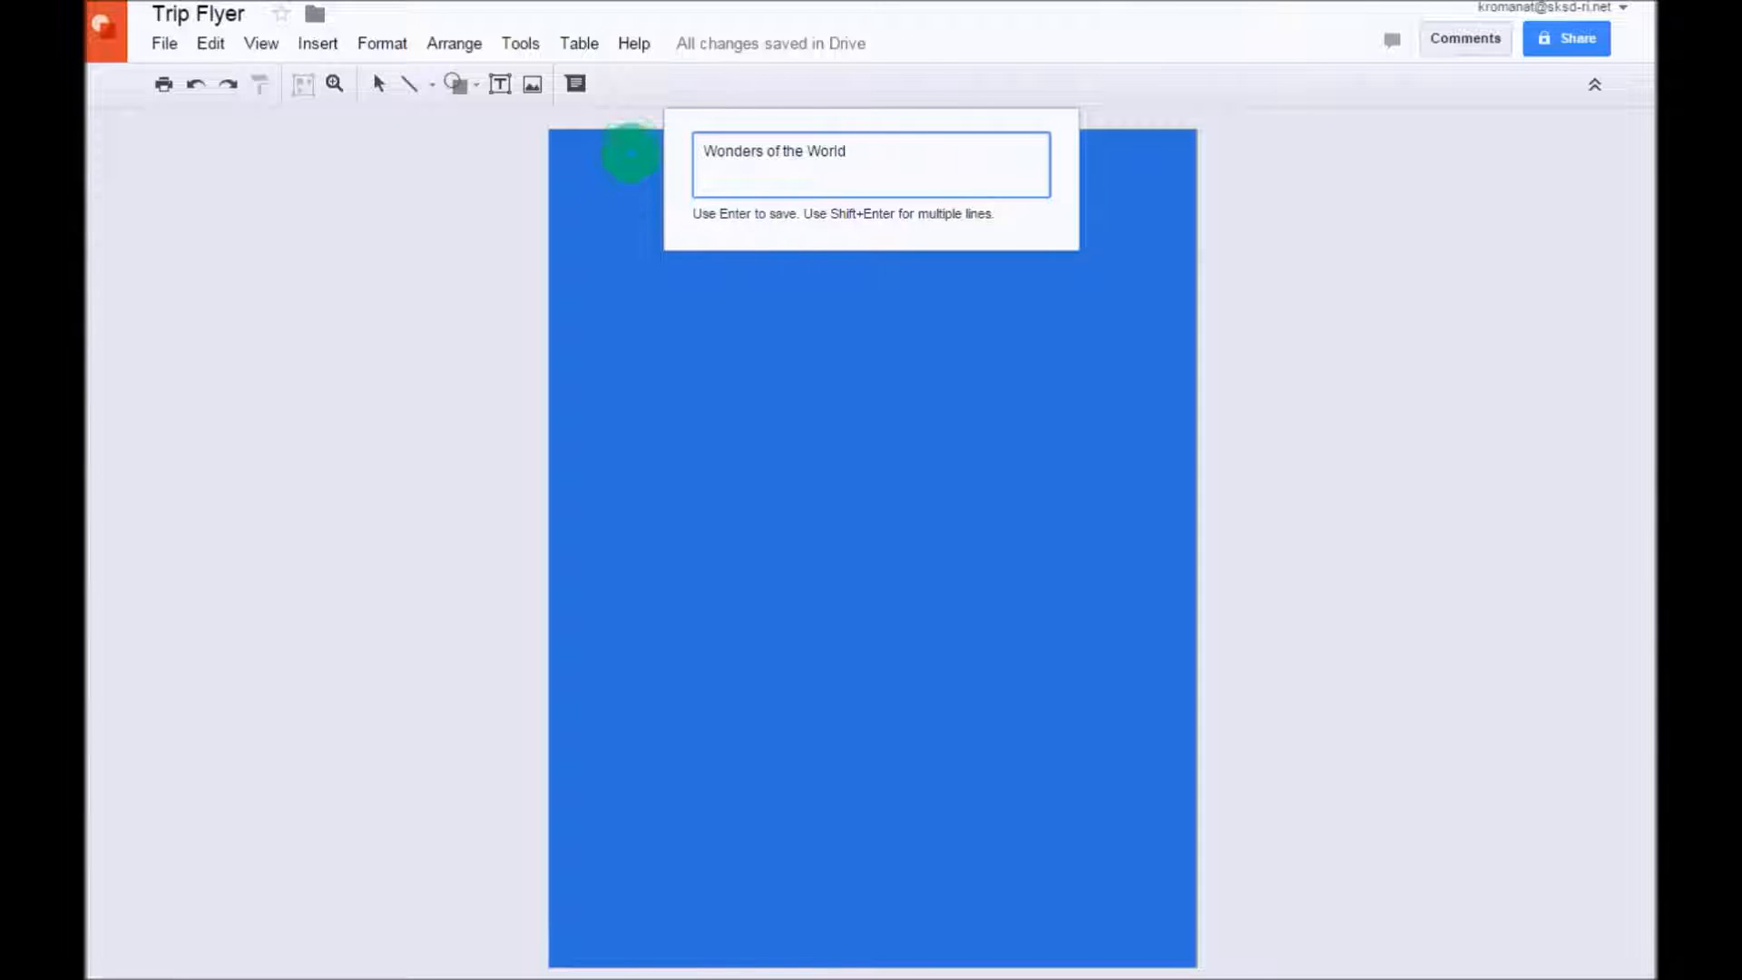
key(Return)
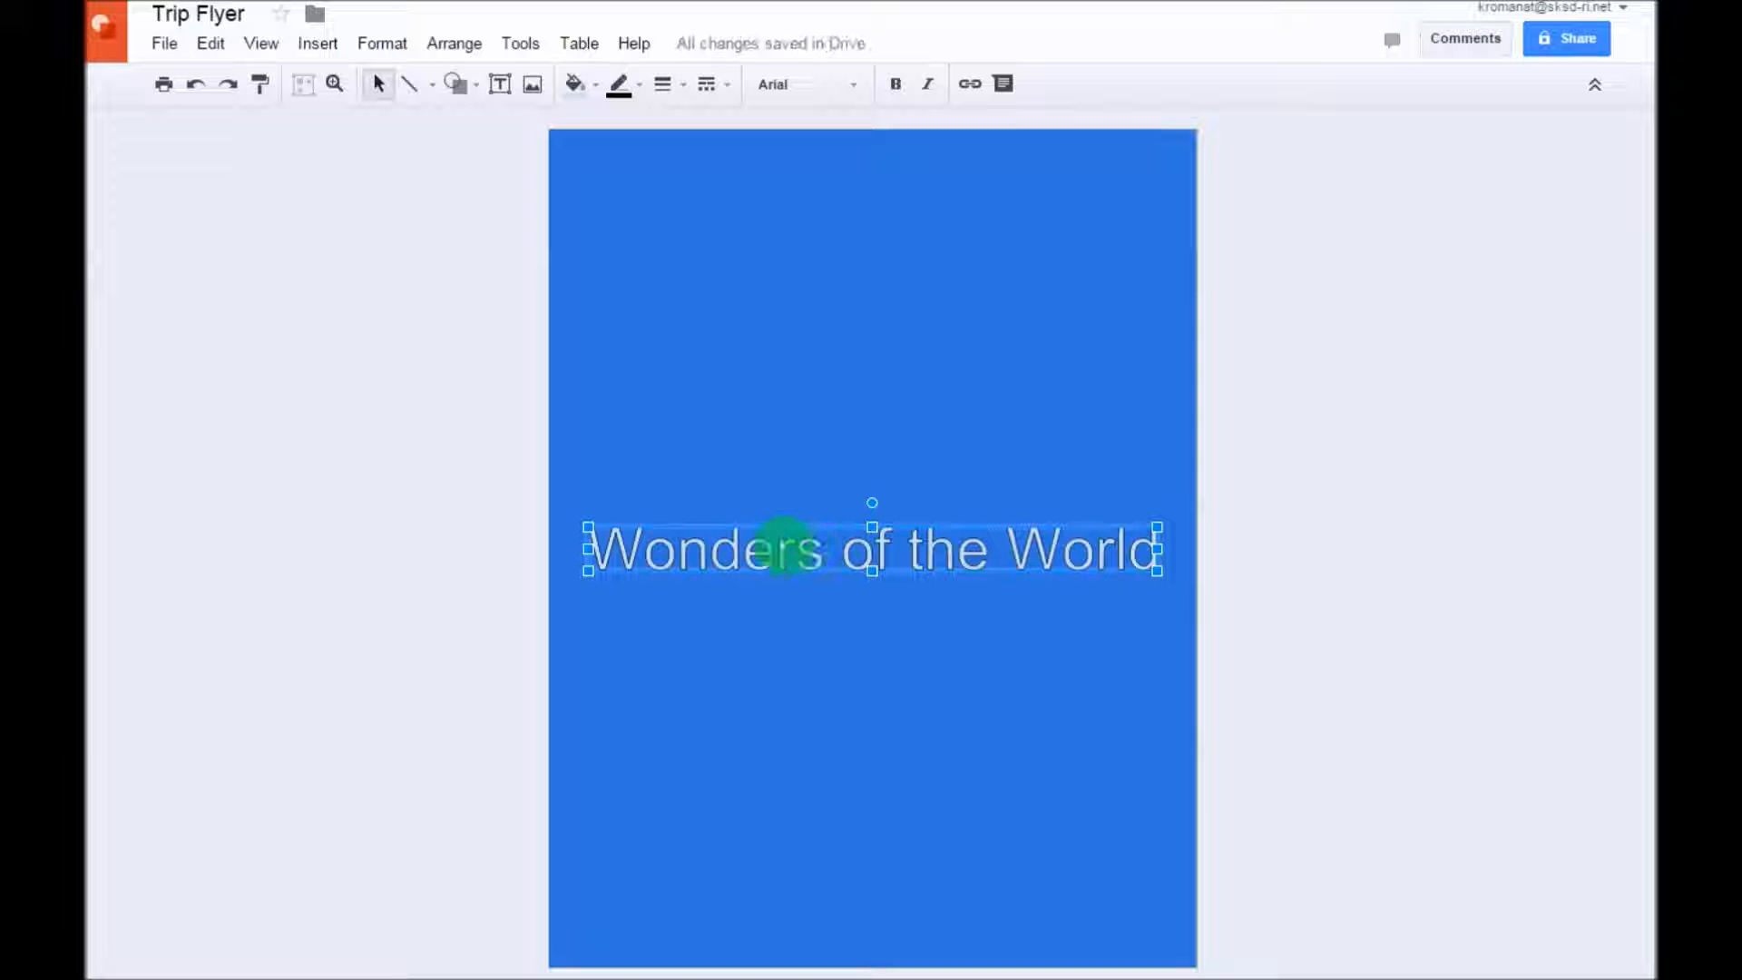
Step: Move the word art title to the top of the page, stretch it taller, and narrow it slightly from both sides
drag(771, 550, 777, 457)
drag(772, 212, 761, 197)
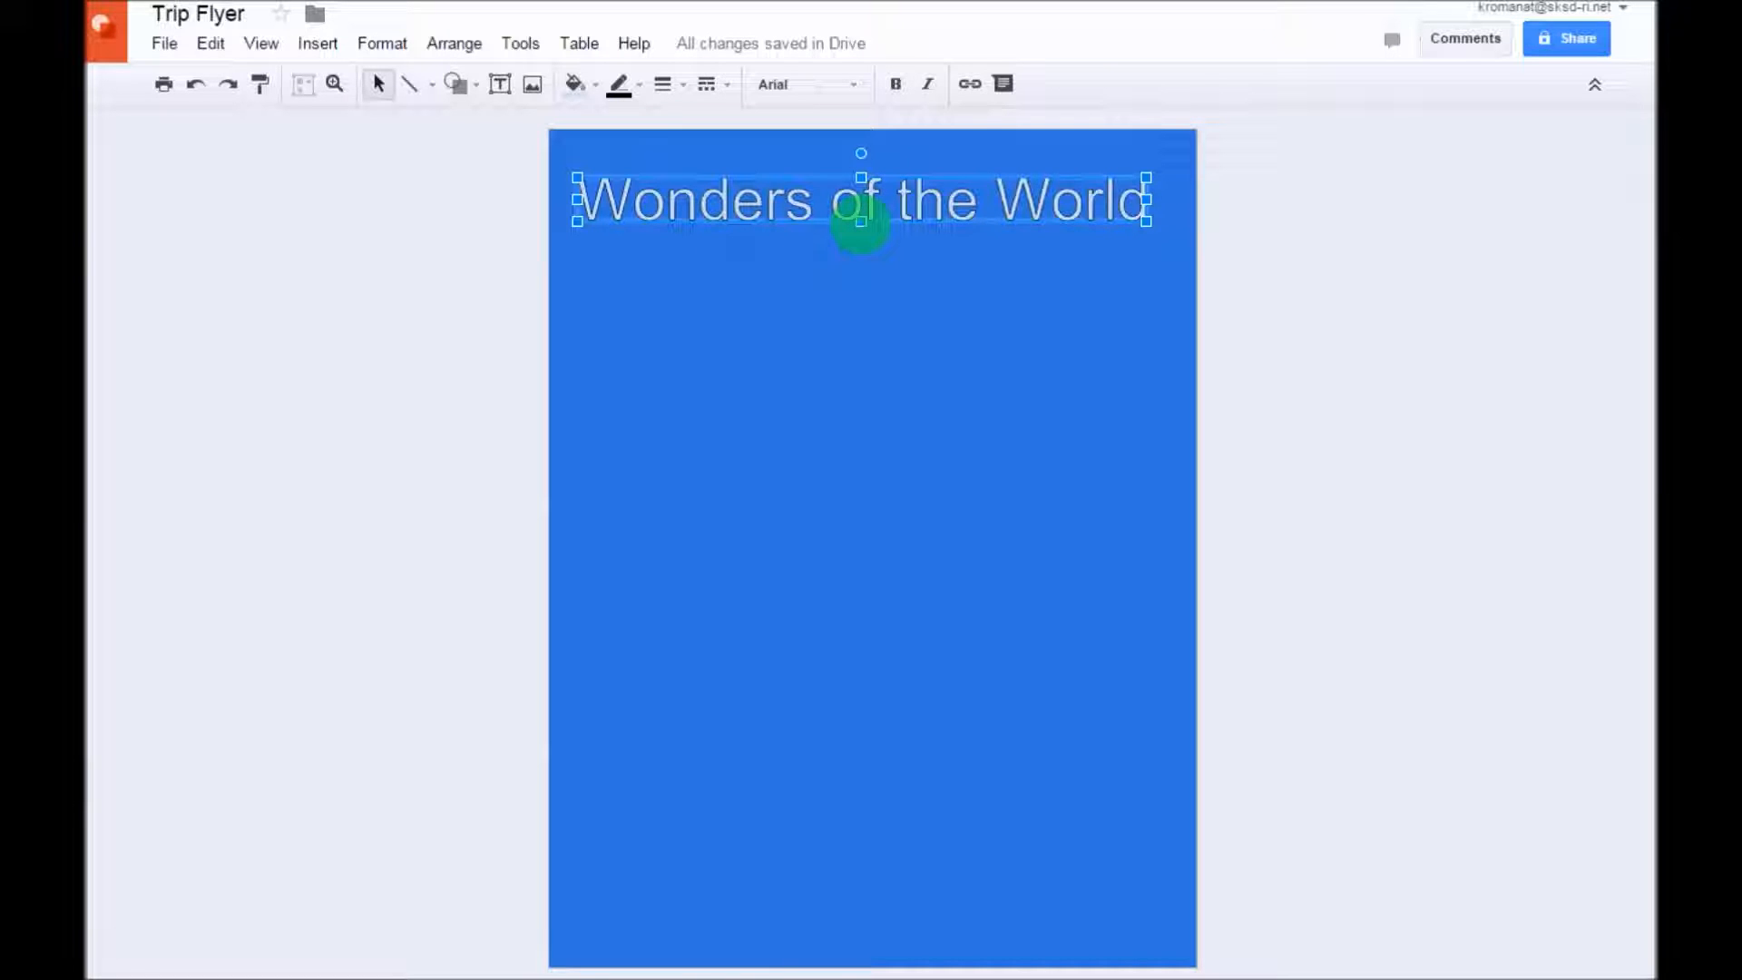
drag(861, 220, 861, 310)
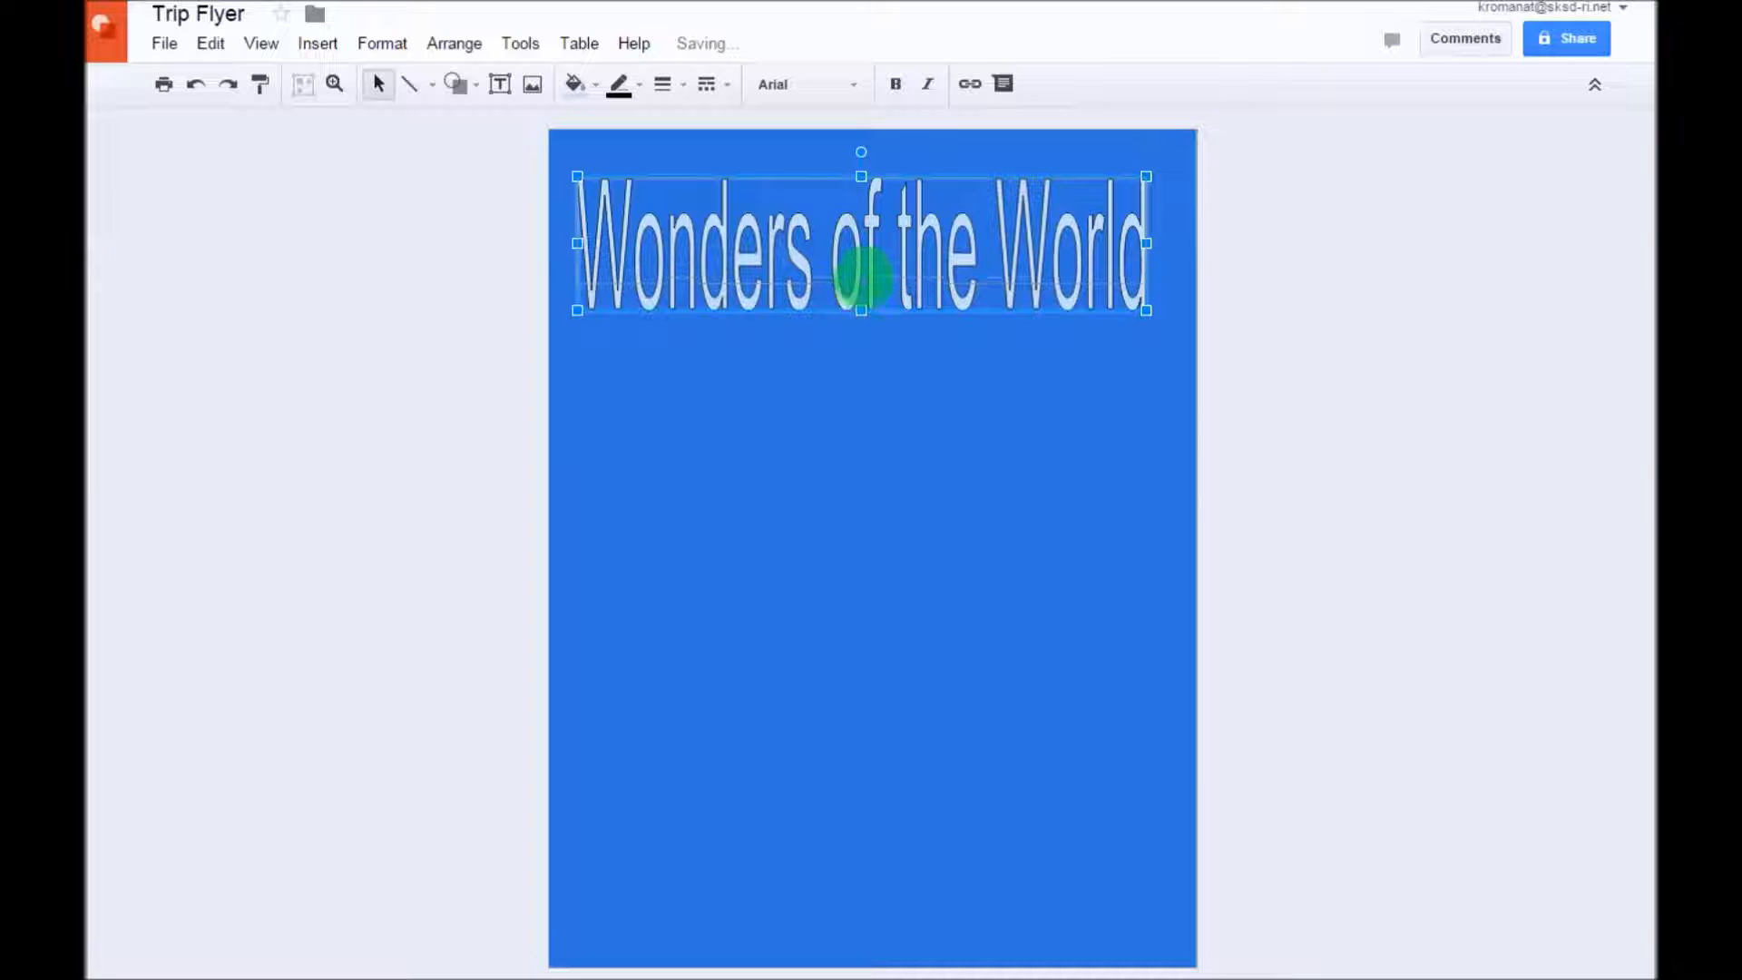
drag(577, 228, 622, 228)
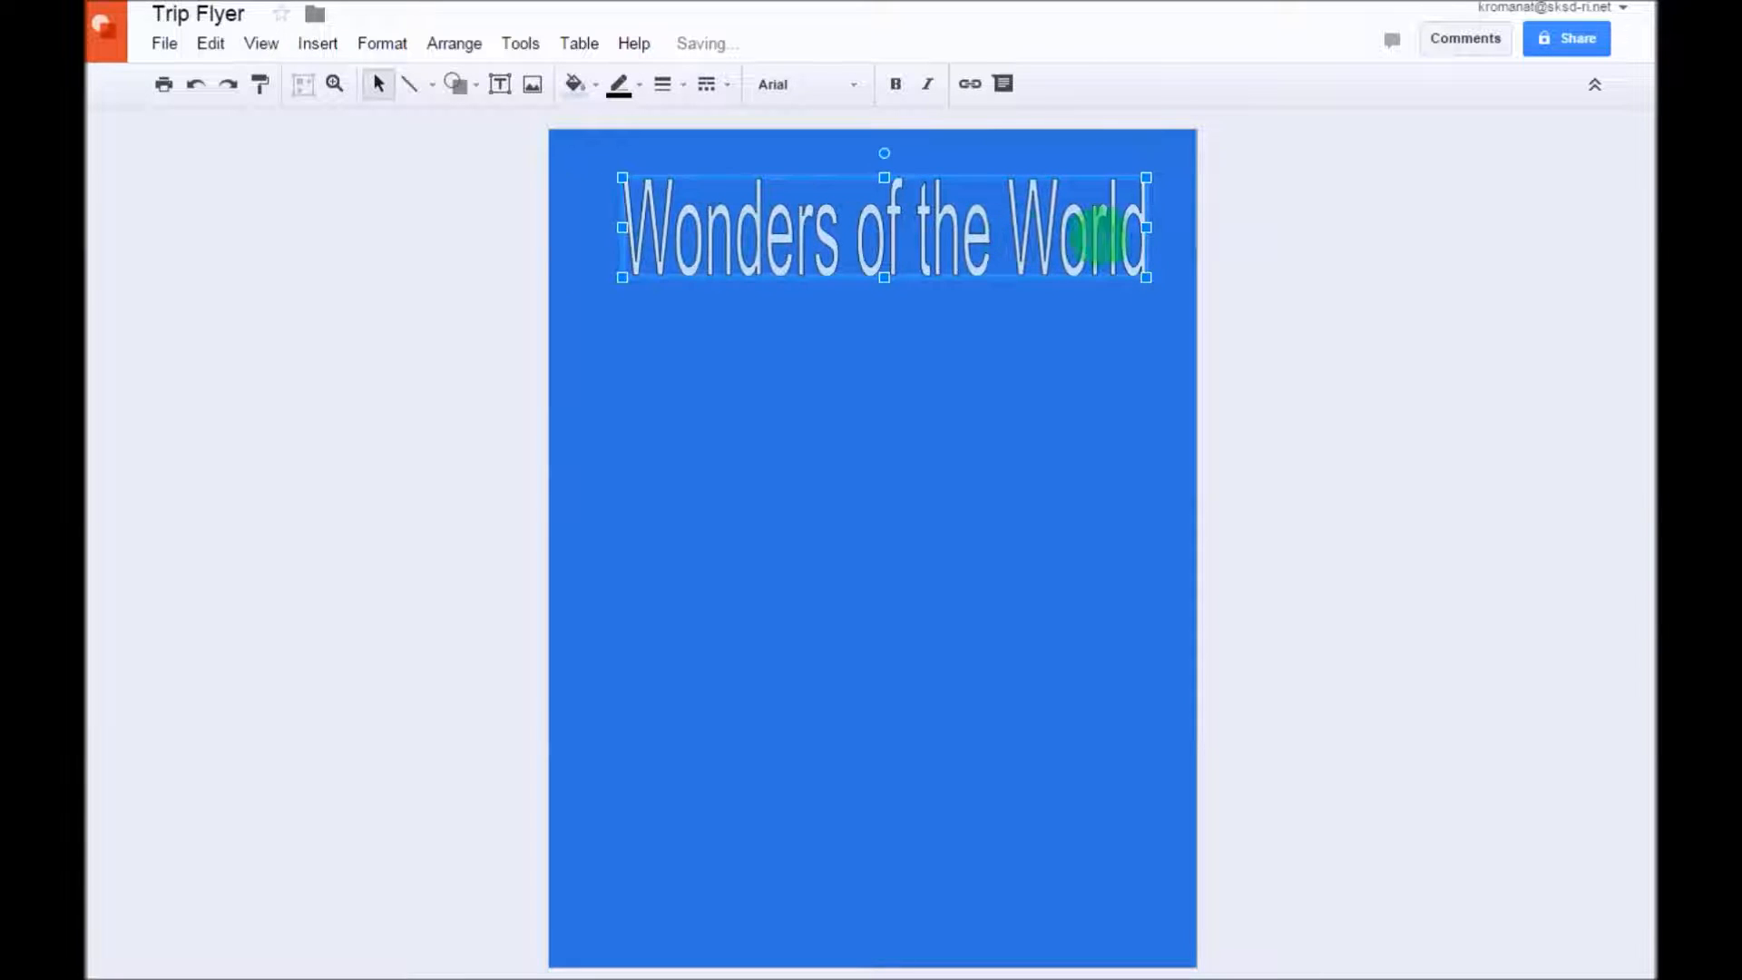
drag(1146, 227, 1125, 231)
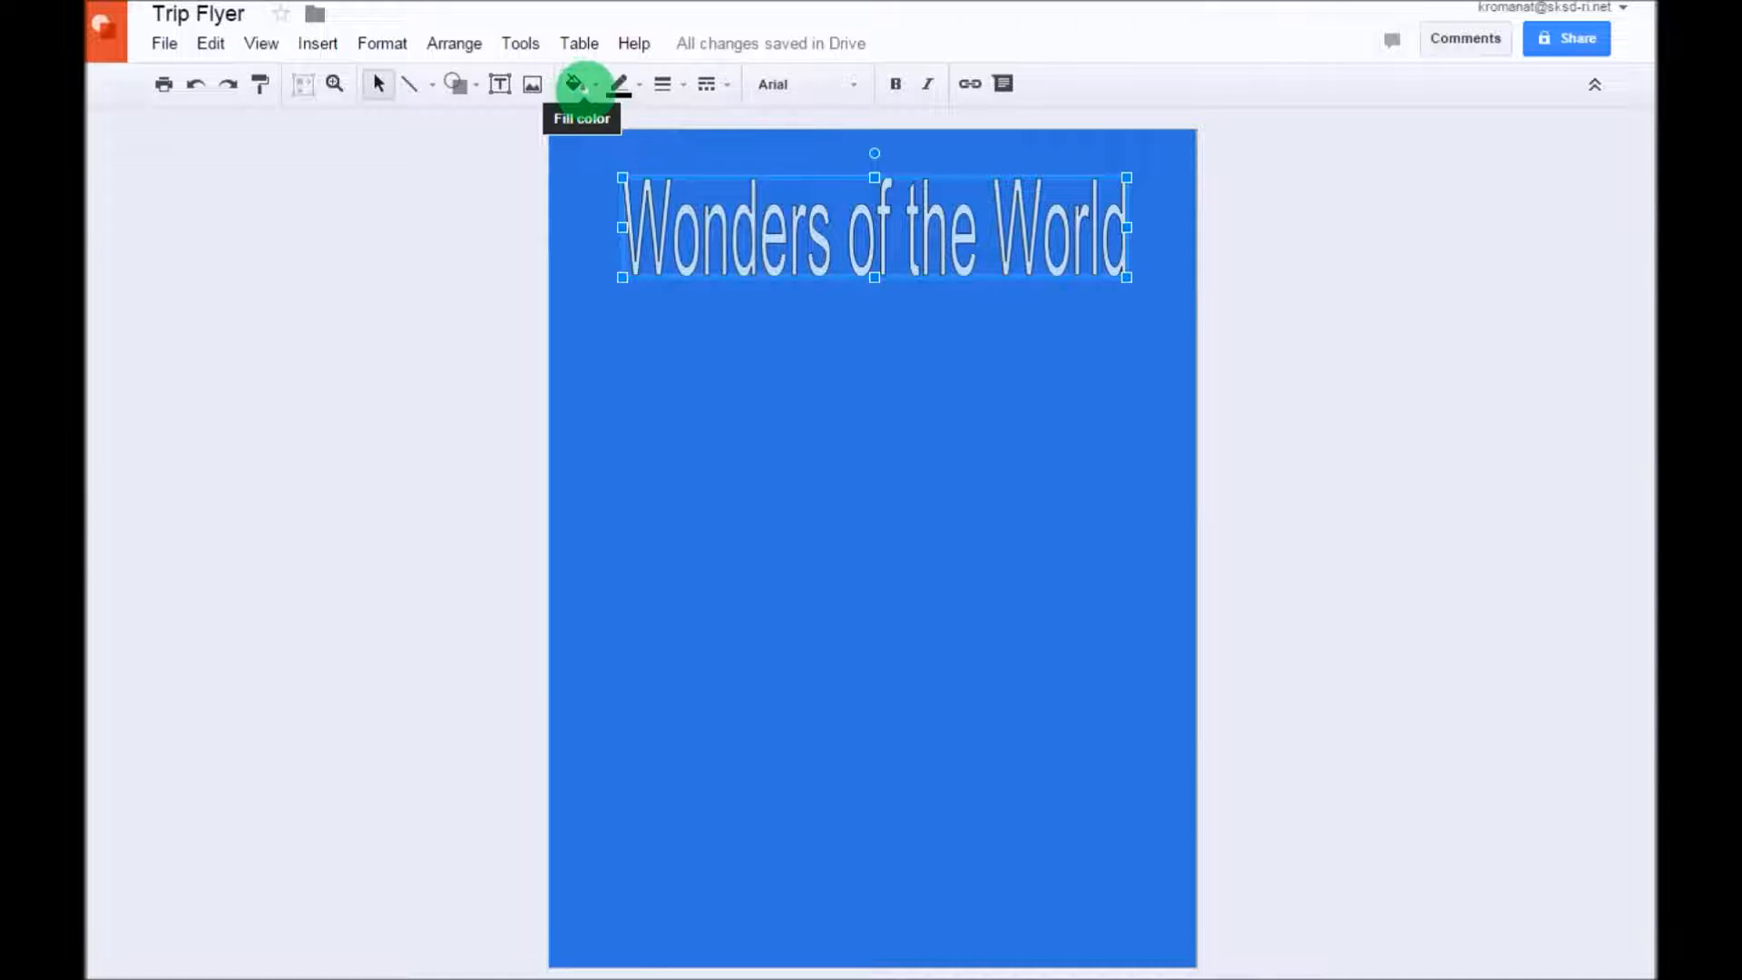
Step: Change the word art title's fill colour to green and deselect it
click(594, 89)
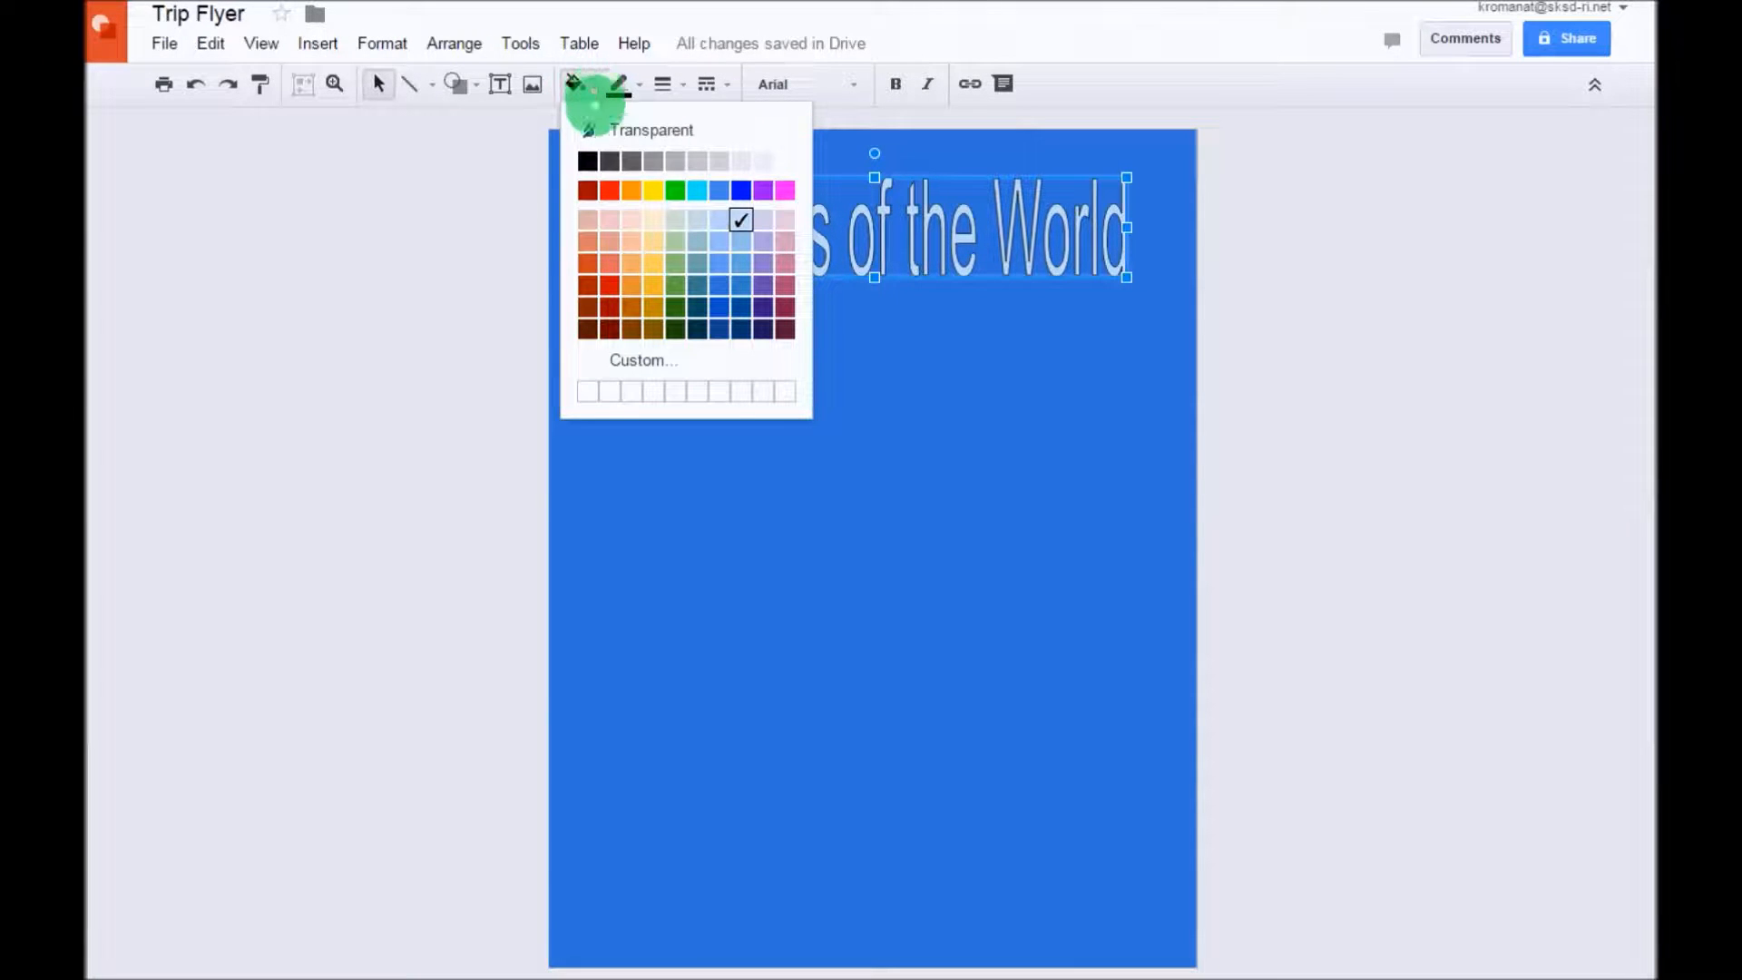
click(674, 189)
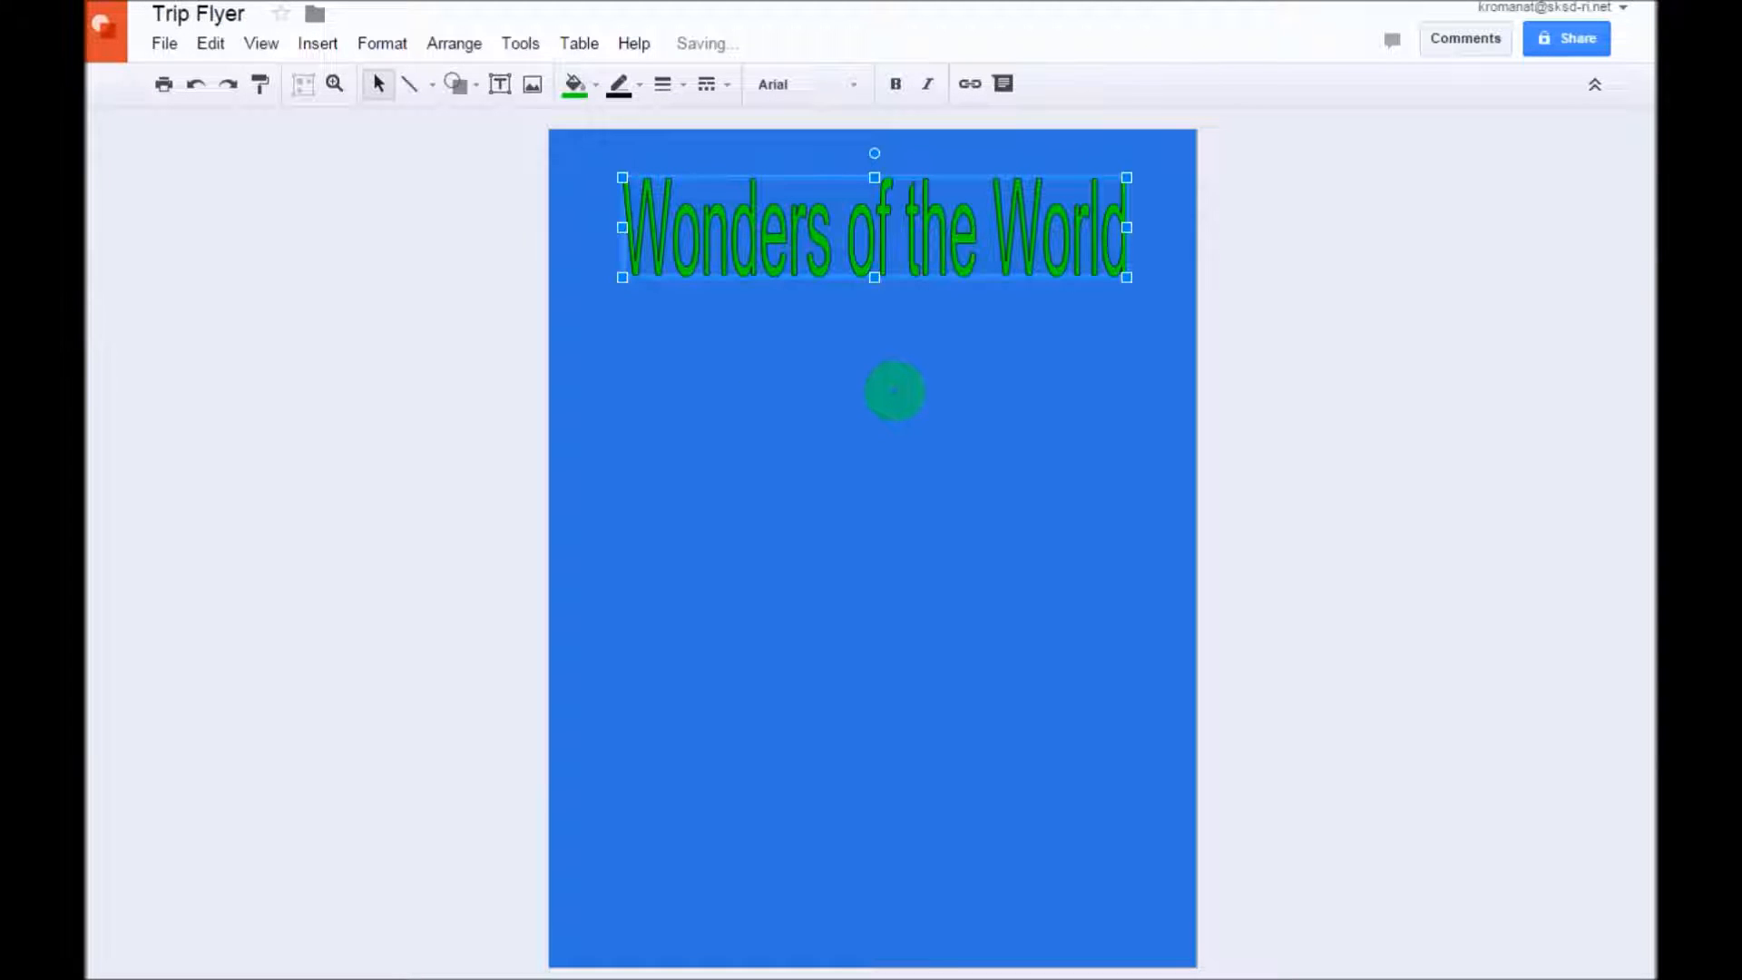
click(895, 389)
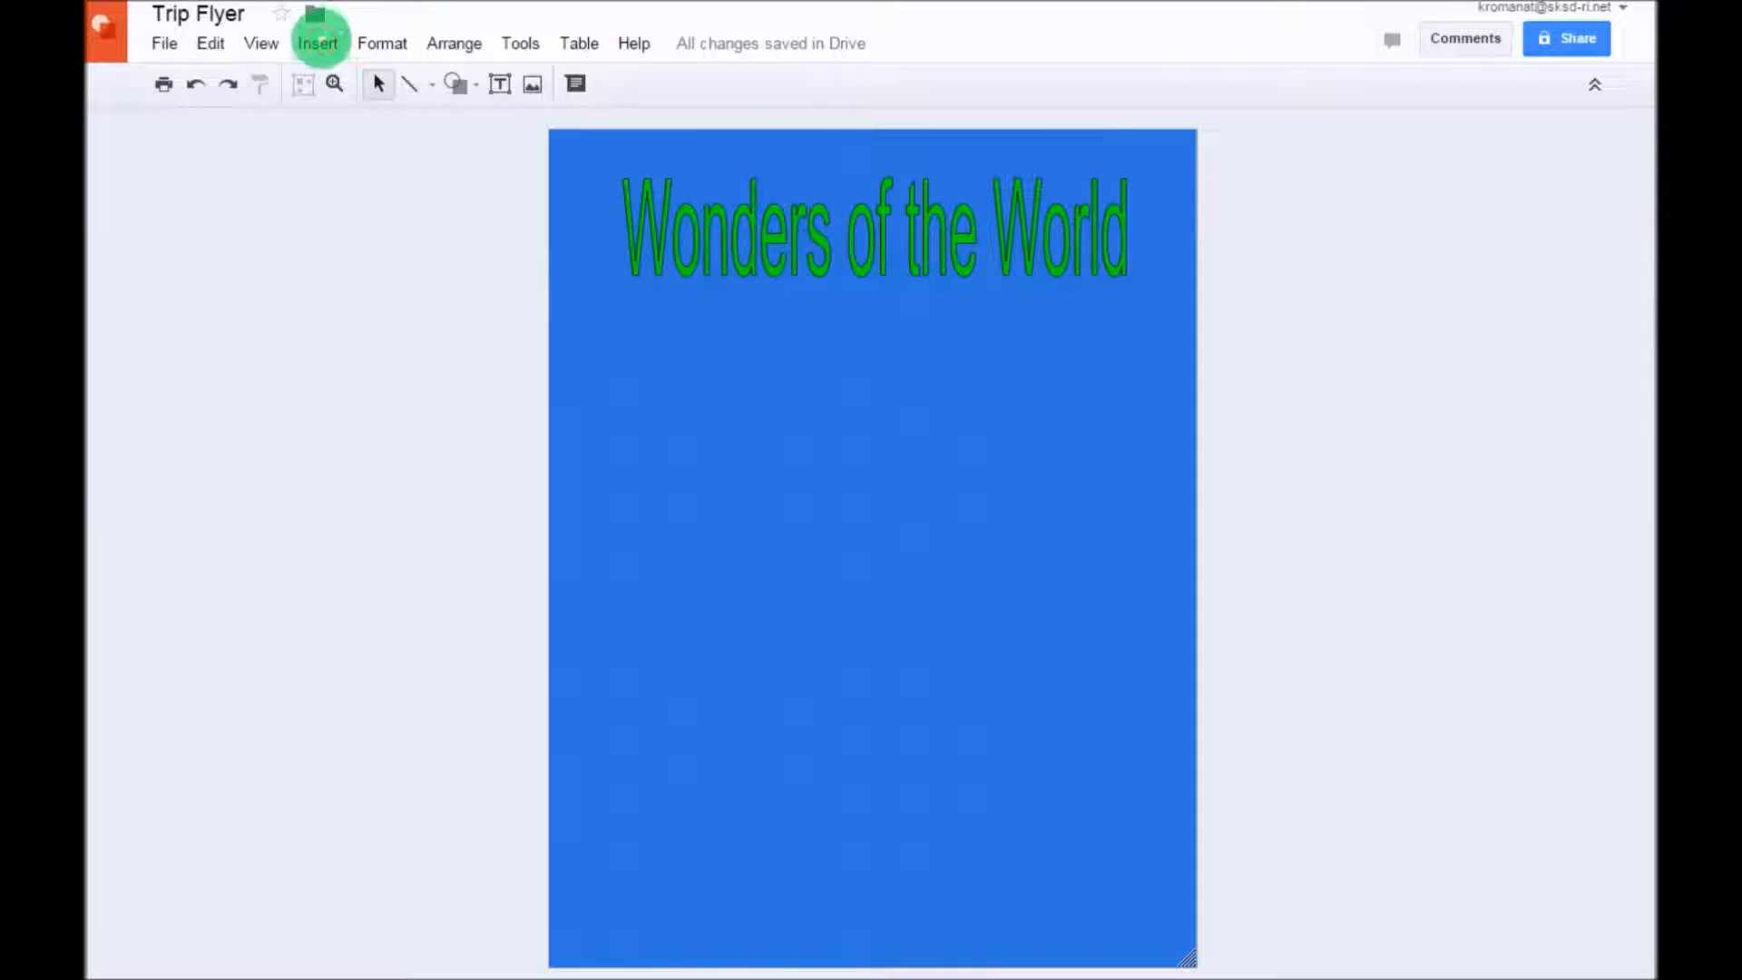
Step: Add a text box reading "Come see the" below the word art title
click(318, 42)
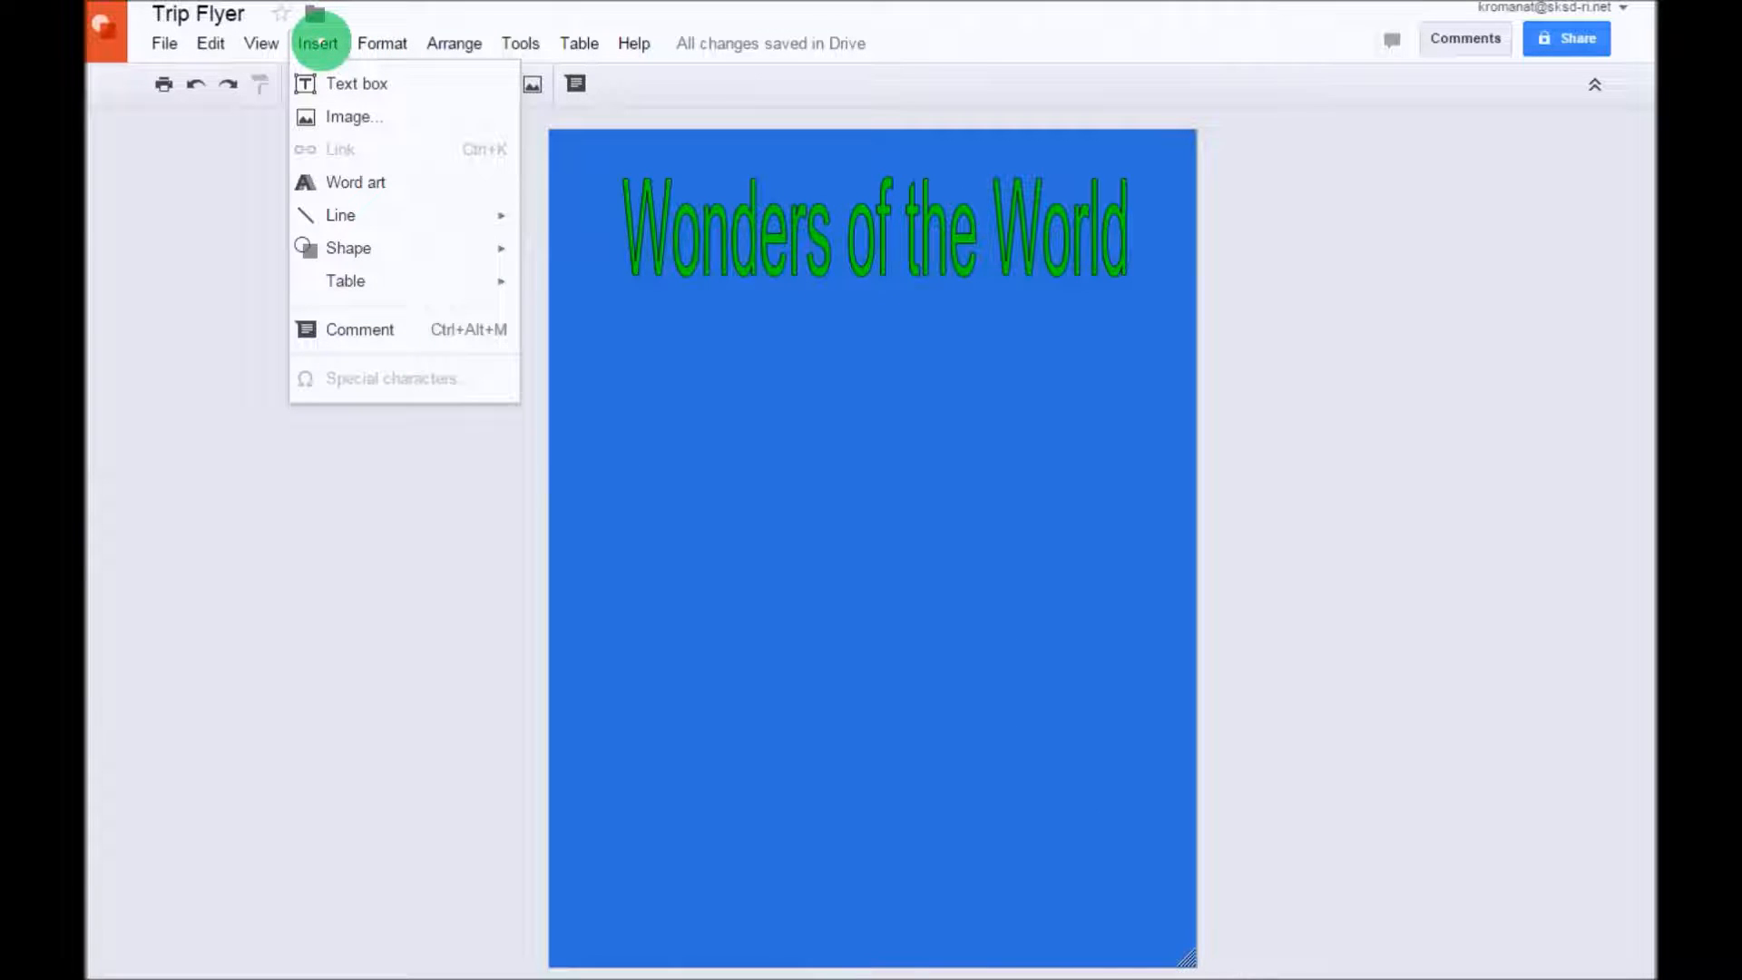
click(349, 83)
drag(638, 346, 818, 429)
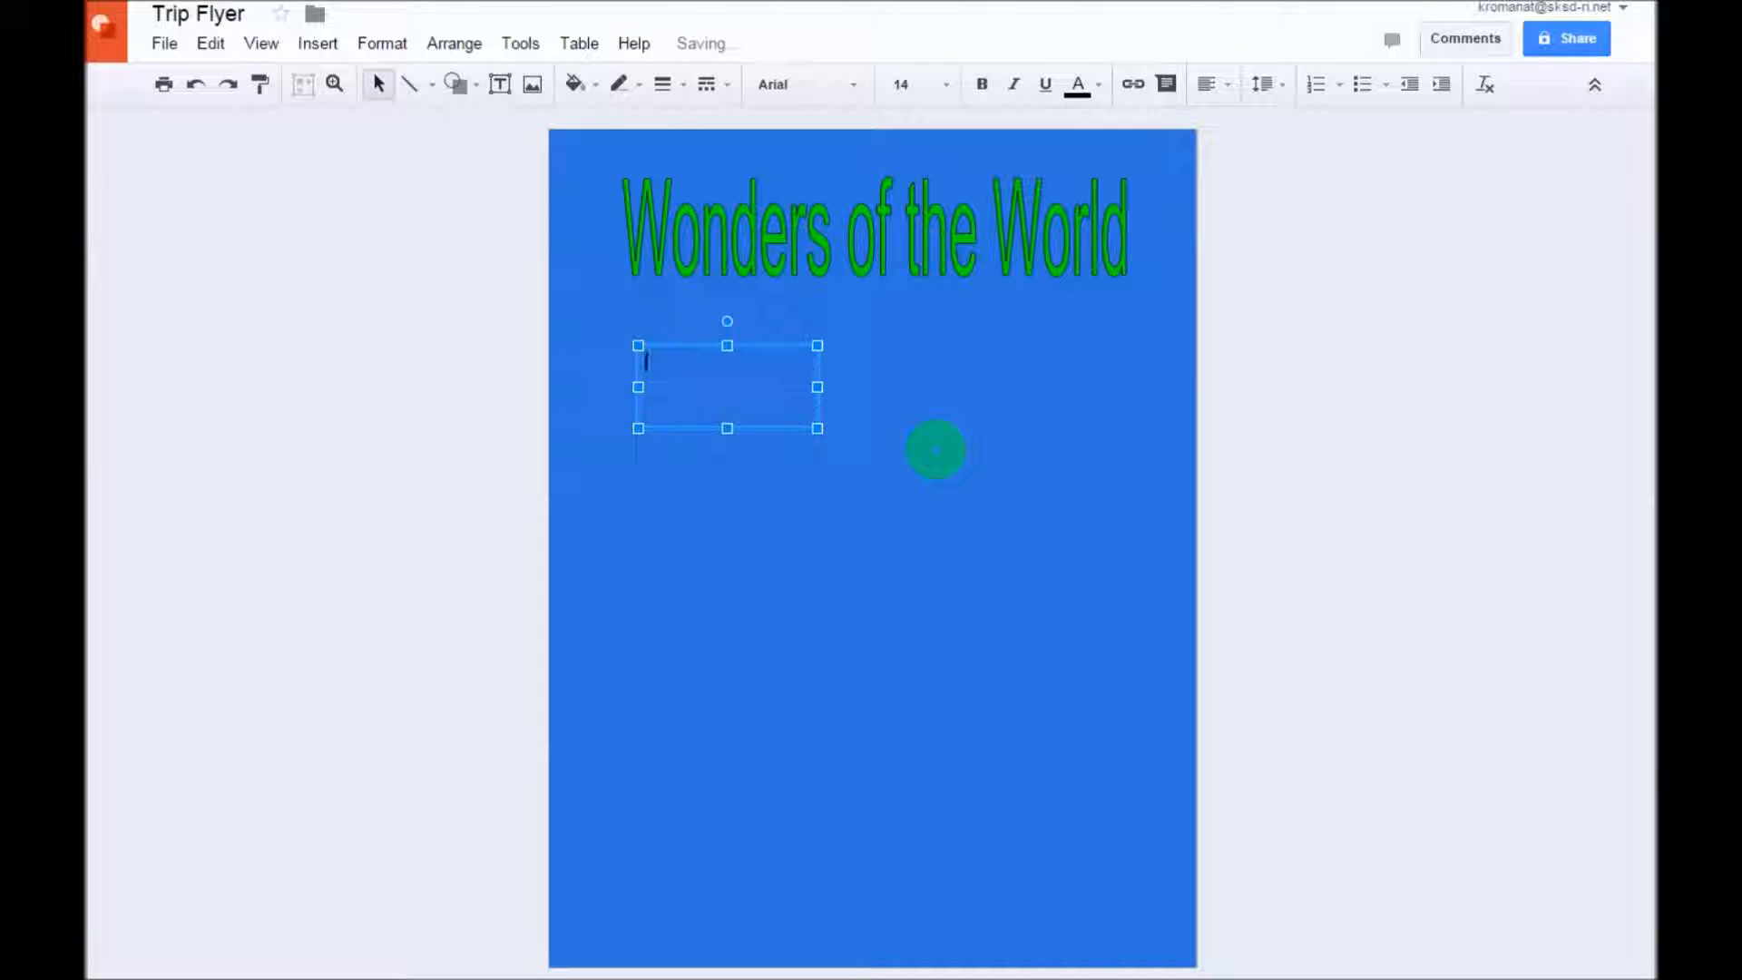
text(c)
Step: Set the font size of the "Come see the" text to 24
drag(741, 361, 614, 359)
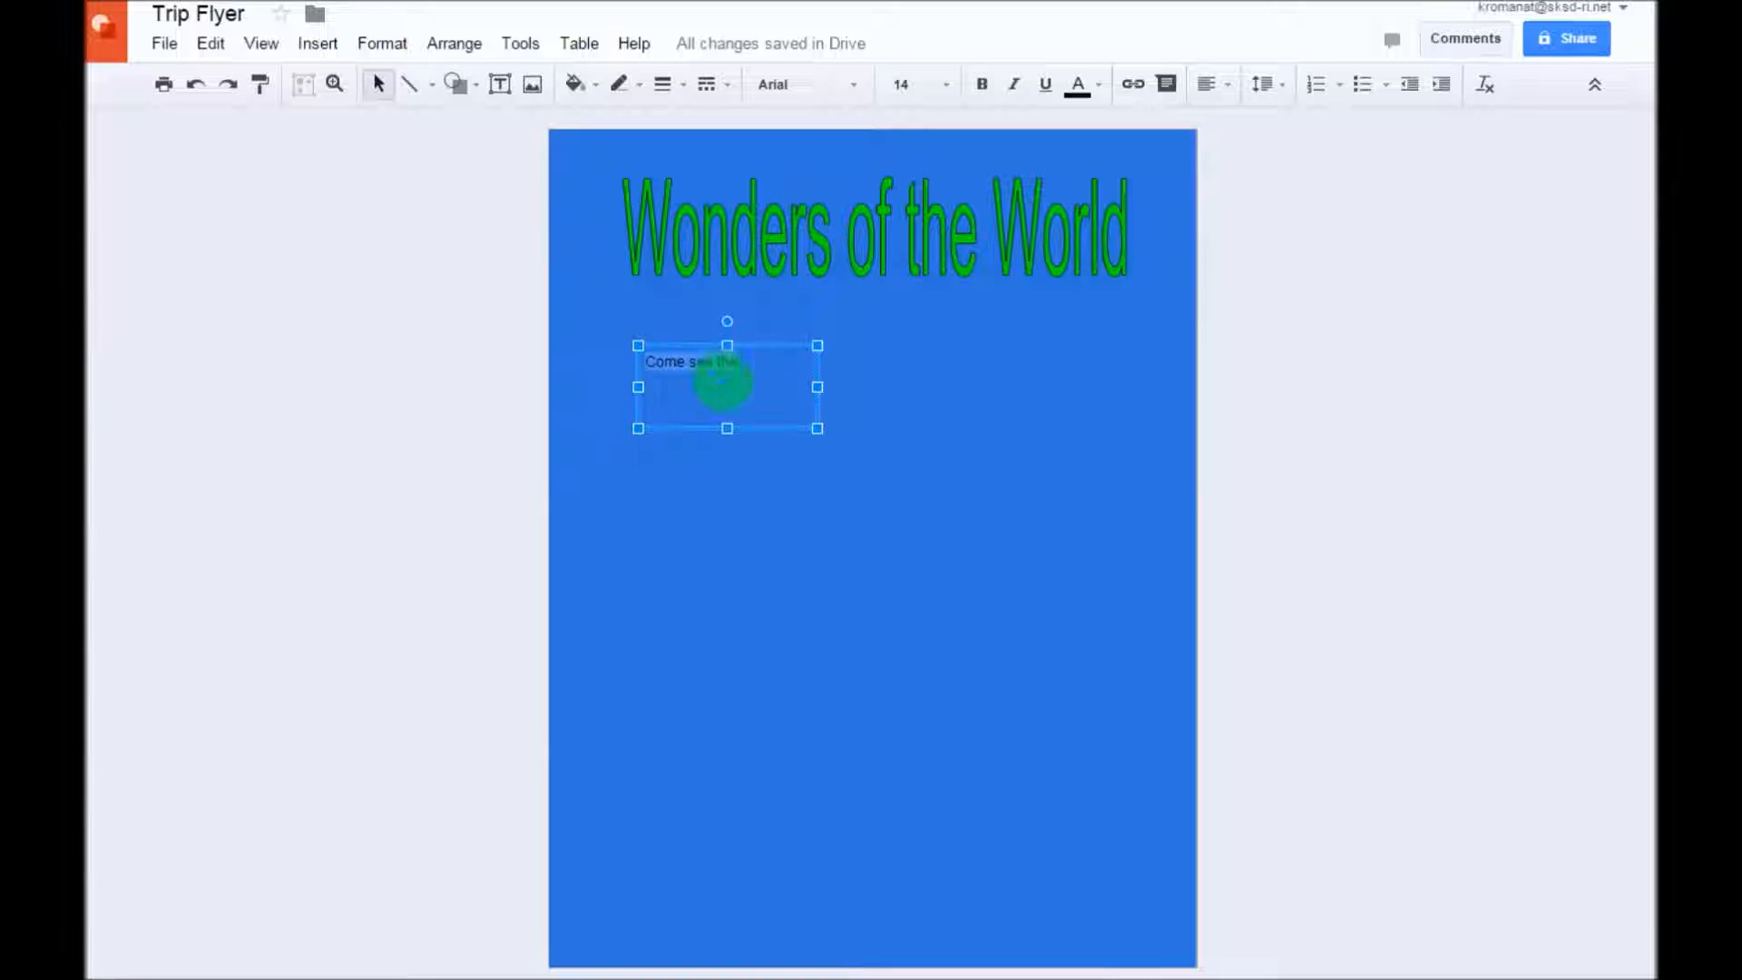
click(942, 82)
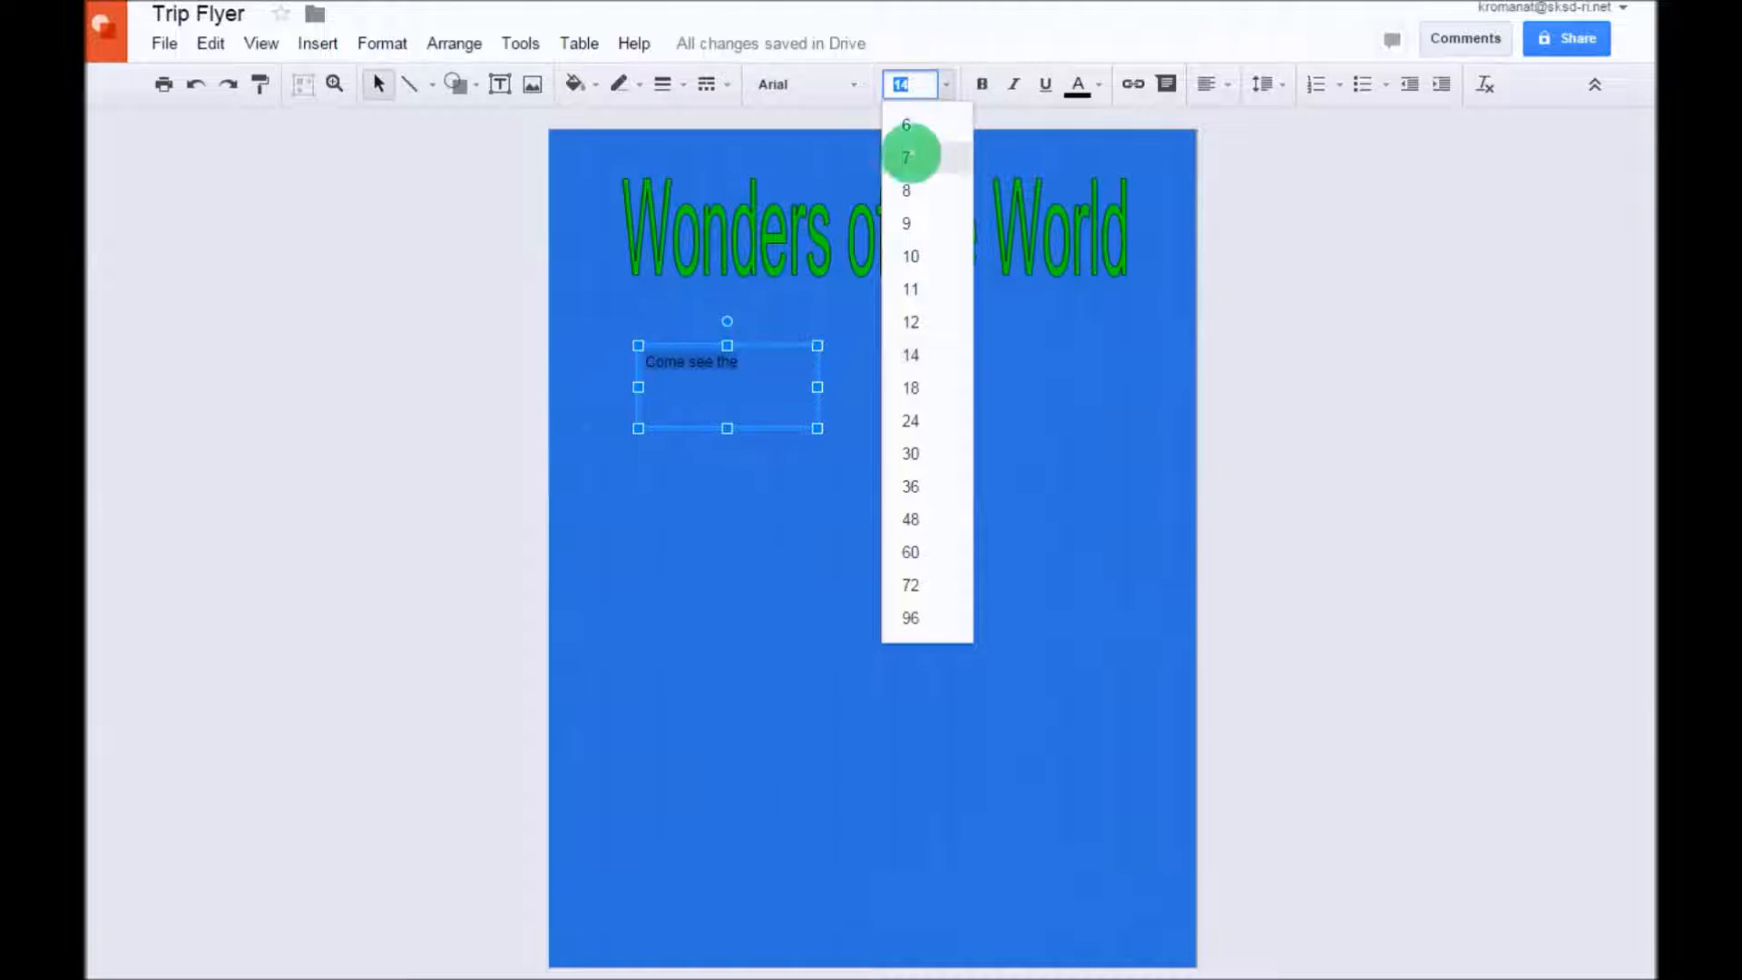
click(913, 415)
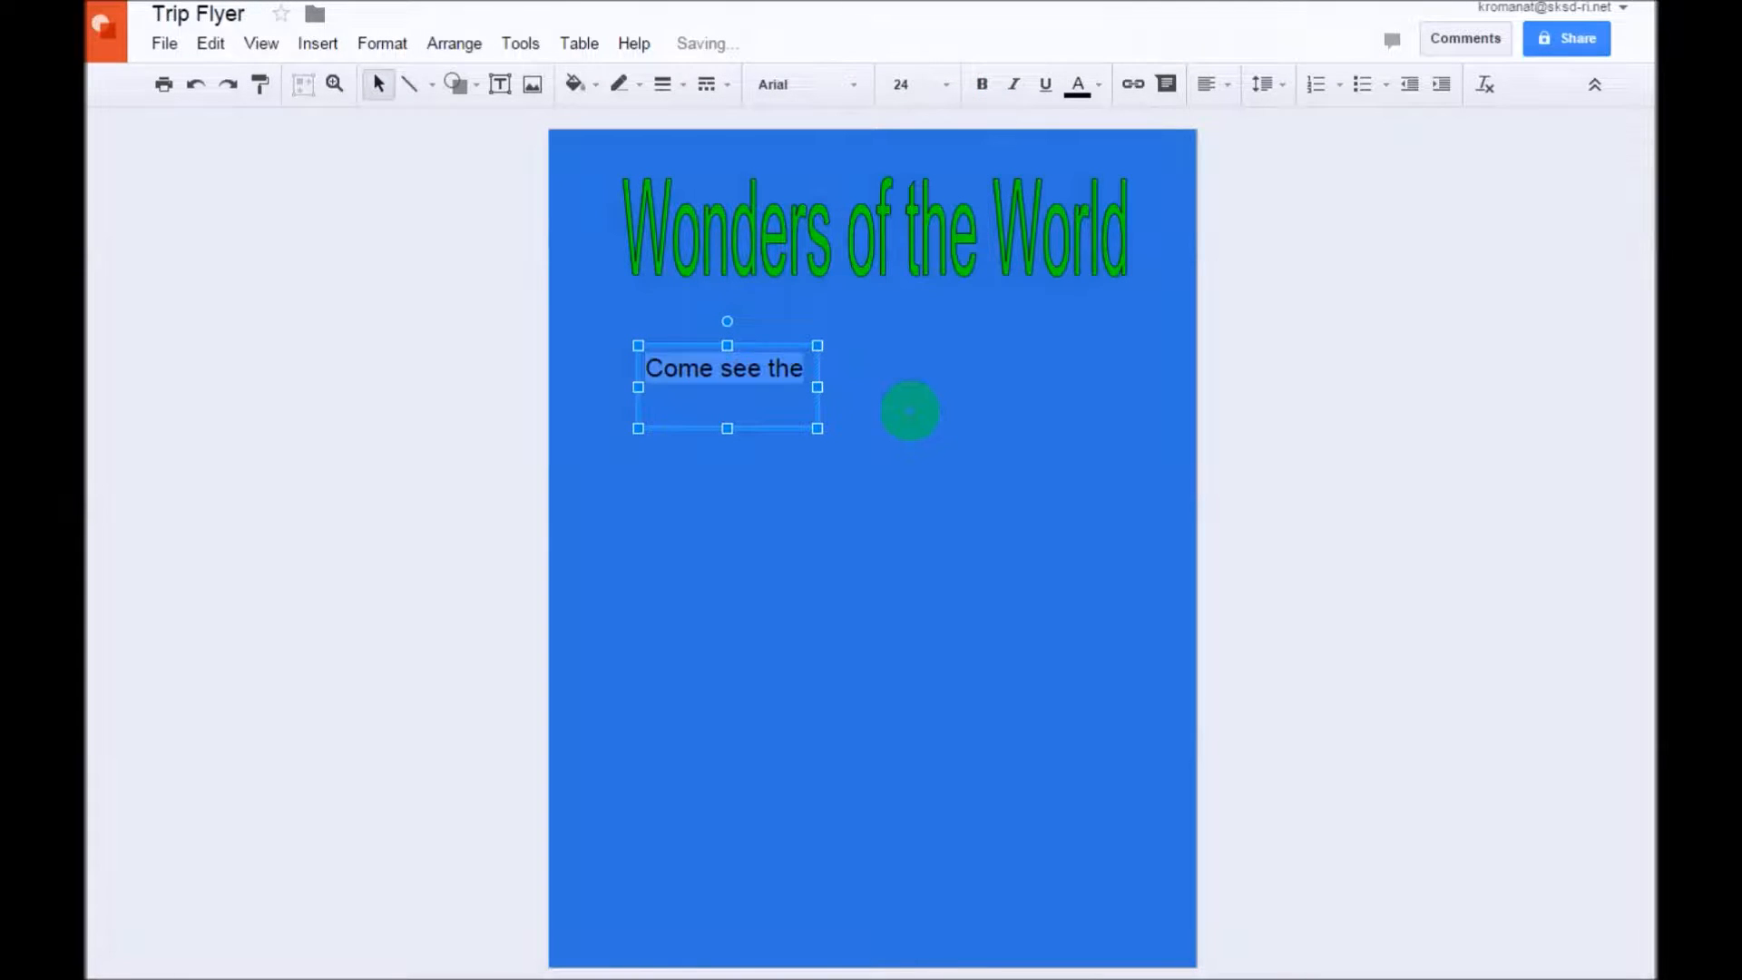
Step: Set the "Come see the" text to font size 30 and widen its text box to fit on one line
click(947, 85)
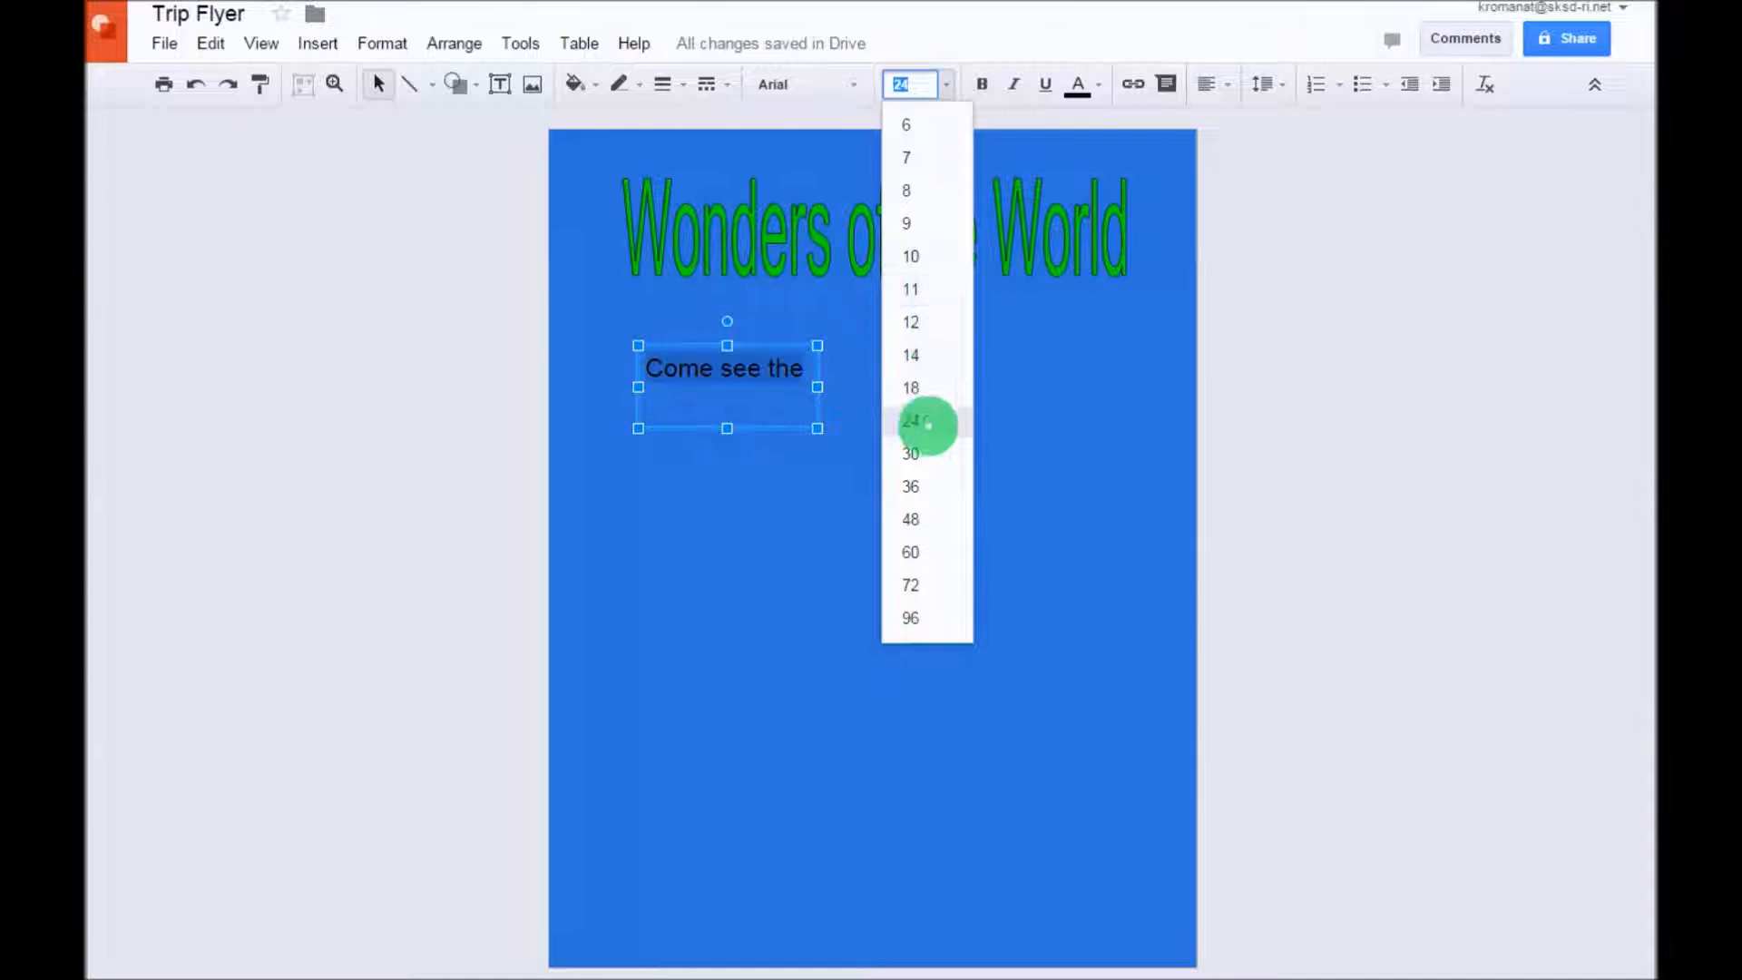
click(923, 451)
mouse_move(822, 391)
mouse_down()
mouse_move(875, 389)
mouse_move(854, 384)
mouse_up()
Step: Make all of the "Come see the" text bold, including its first letter
double_click(796, 373)
click(837, 374)
drag(837, 374, 660, 369)
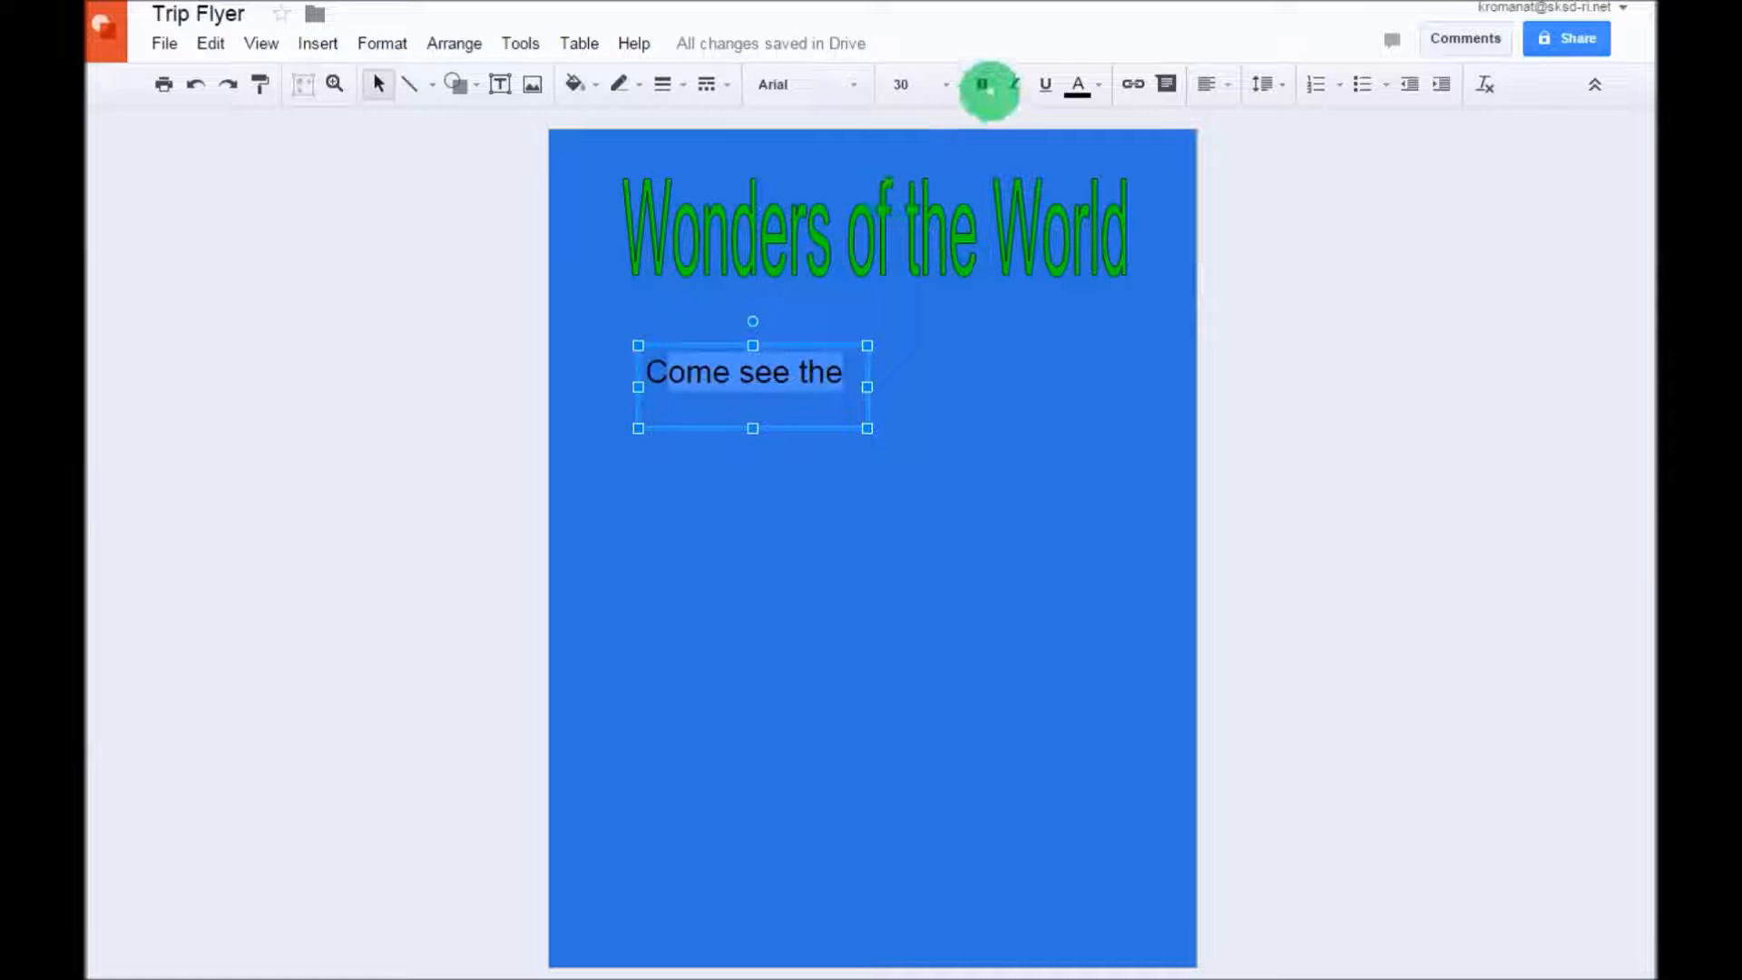
click(983, 84)
click(665, 375)
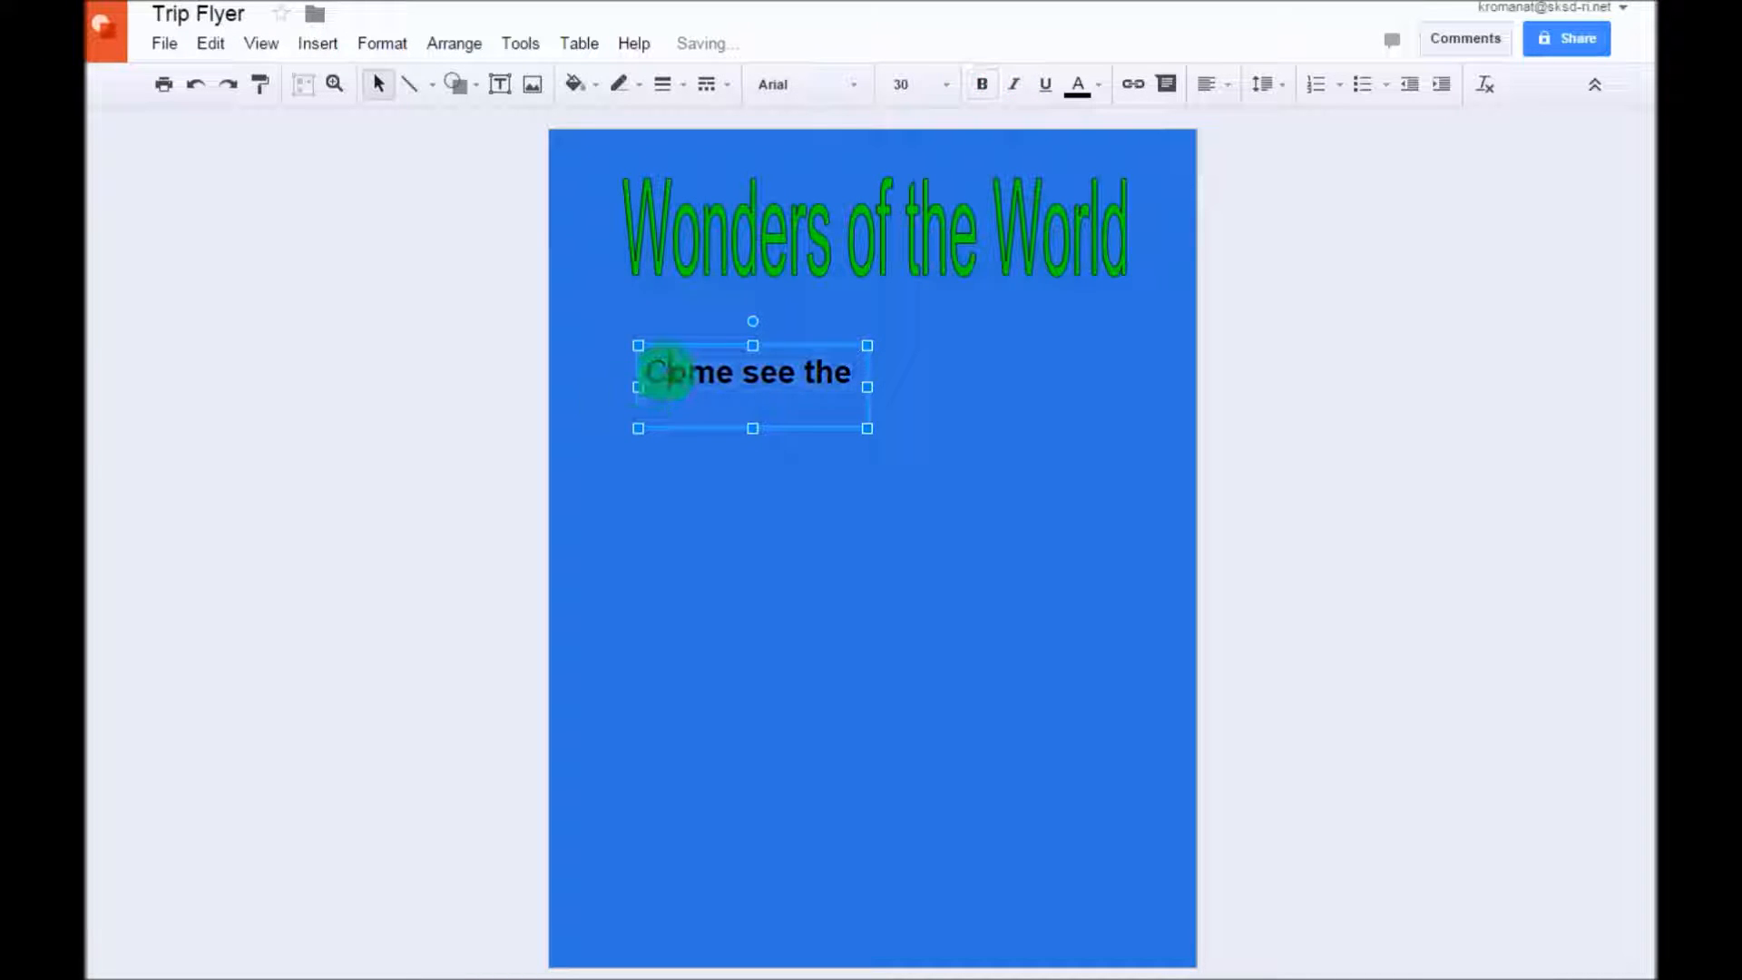
drag(667, 372, 642, 369)
click(982, 84)
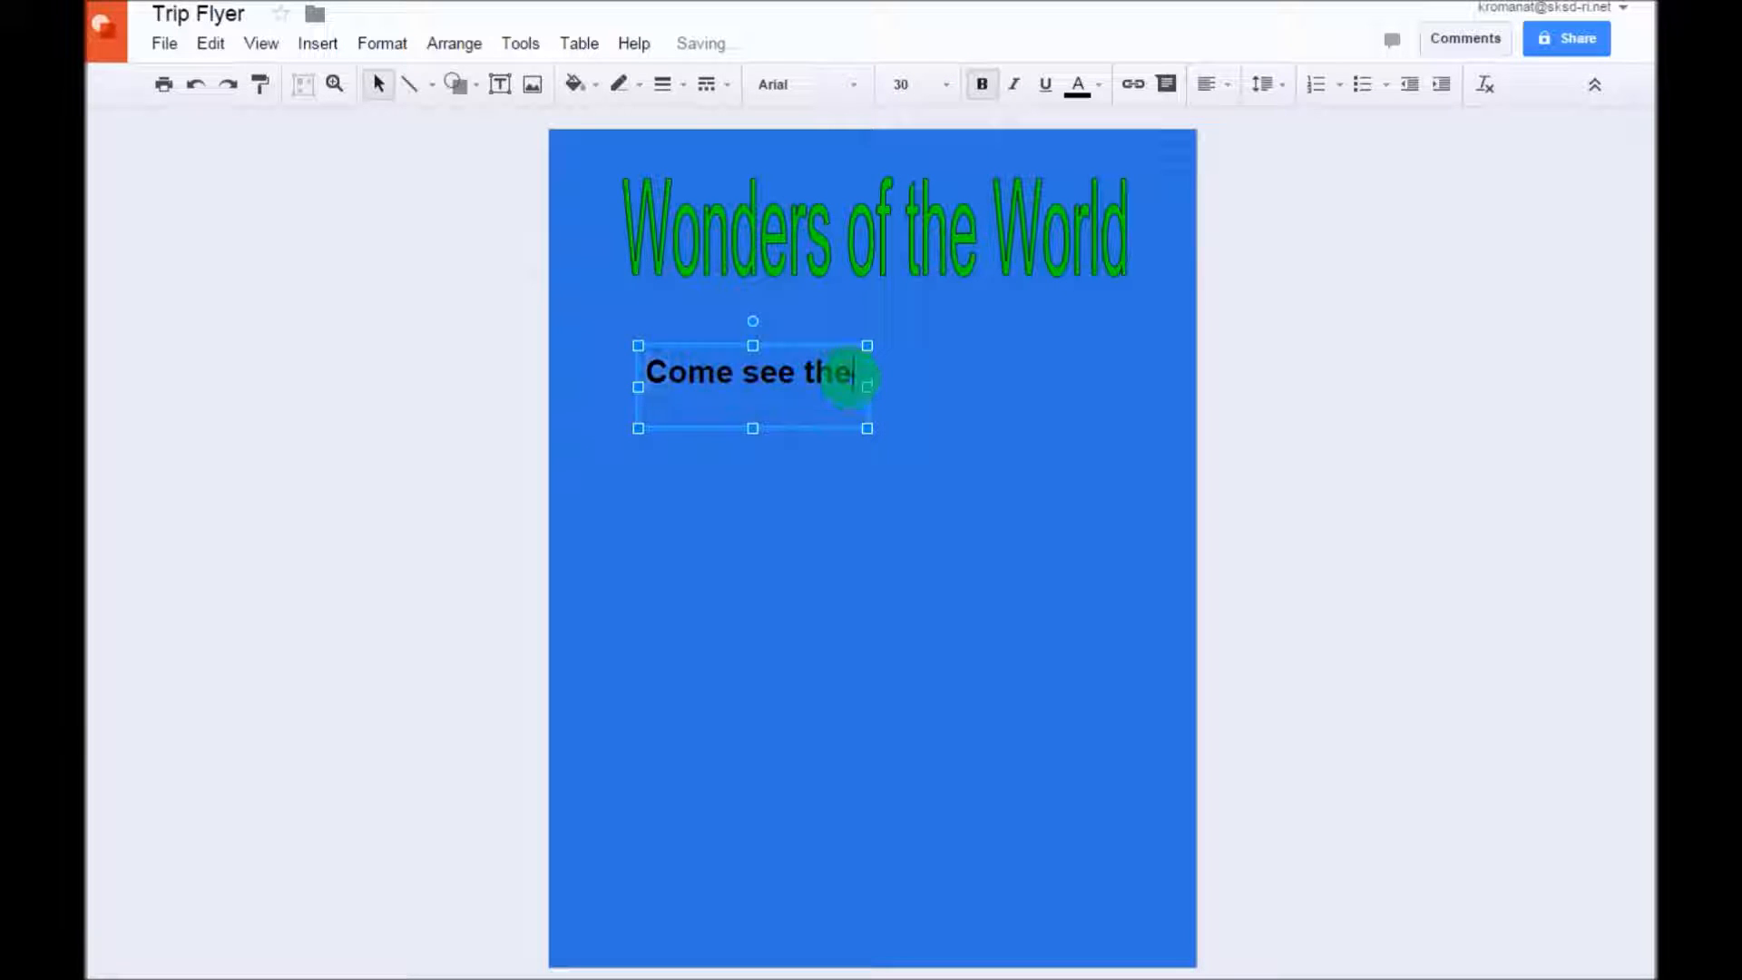
Step: Change the "Come see the" text colour to yellow and shorten its text box to the height of the line
triple_click(846, 377)
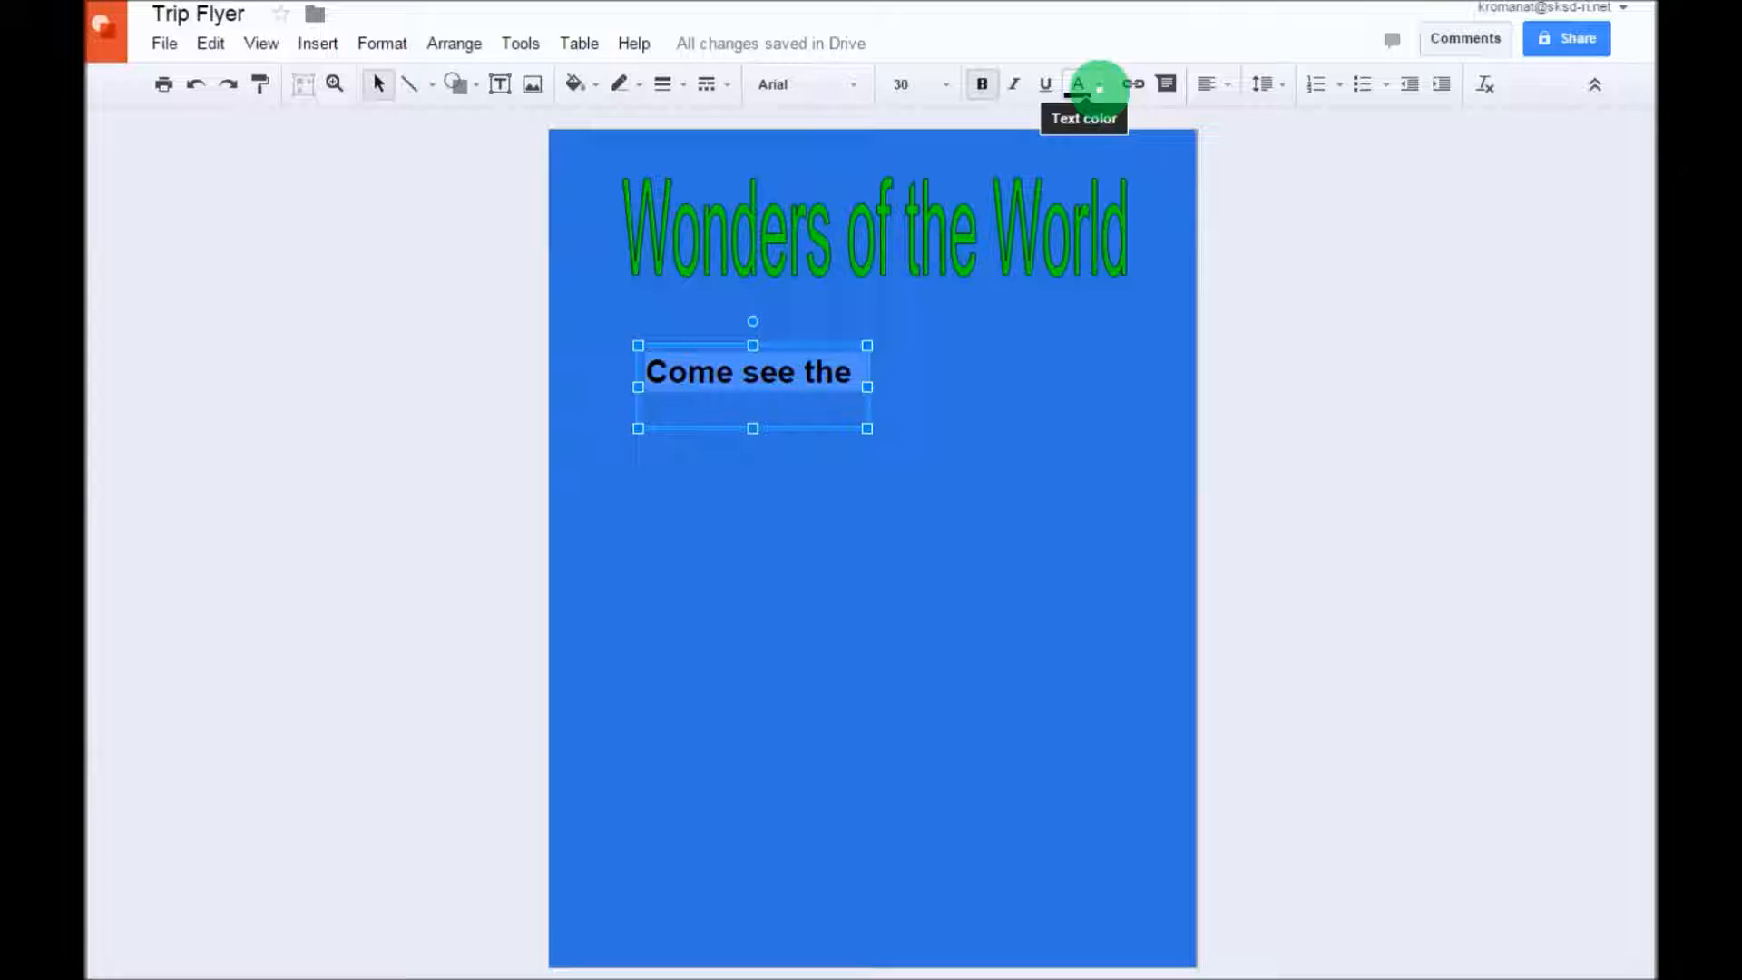
click(1097, 85)
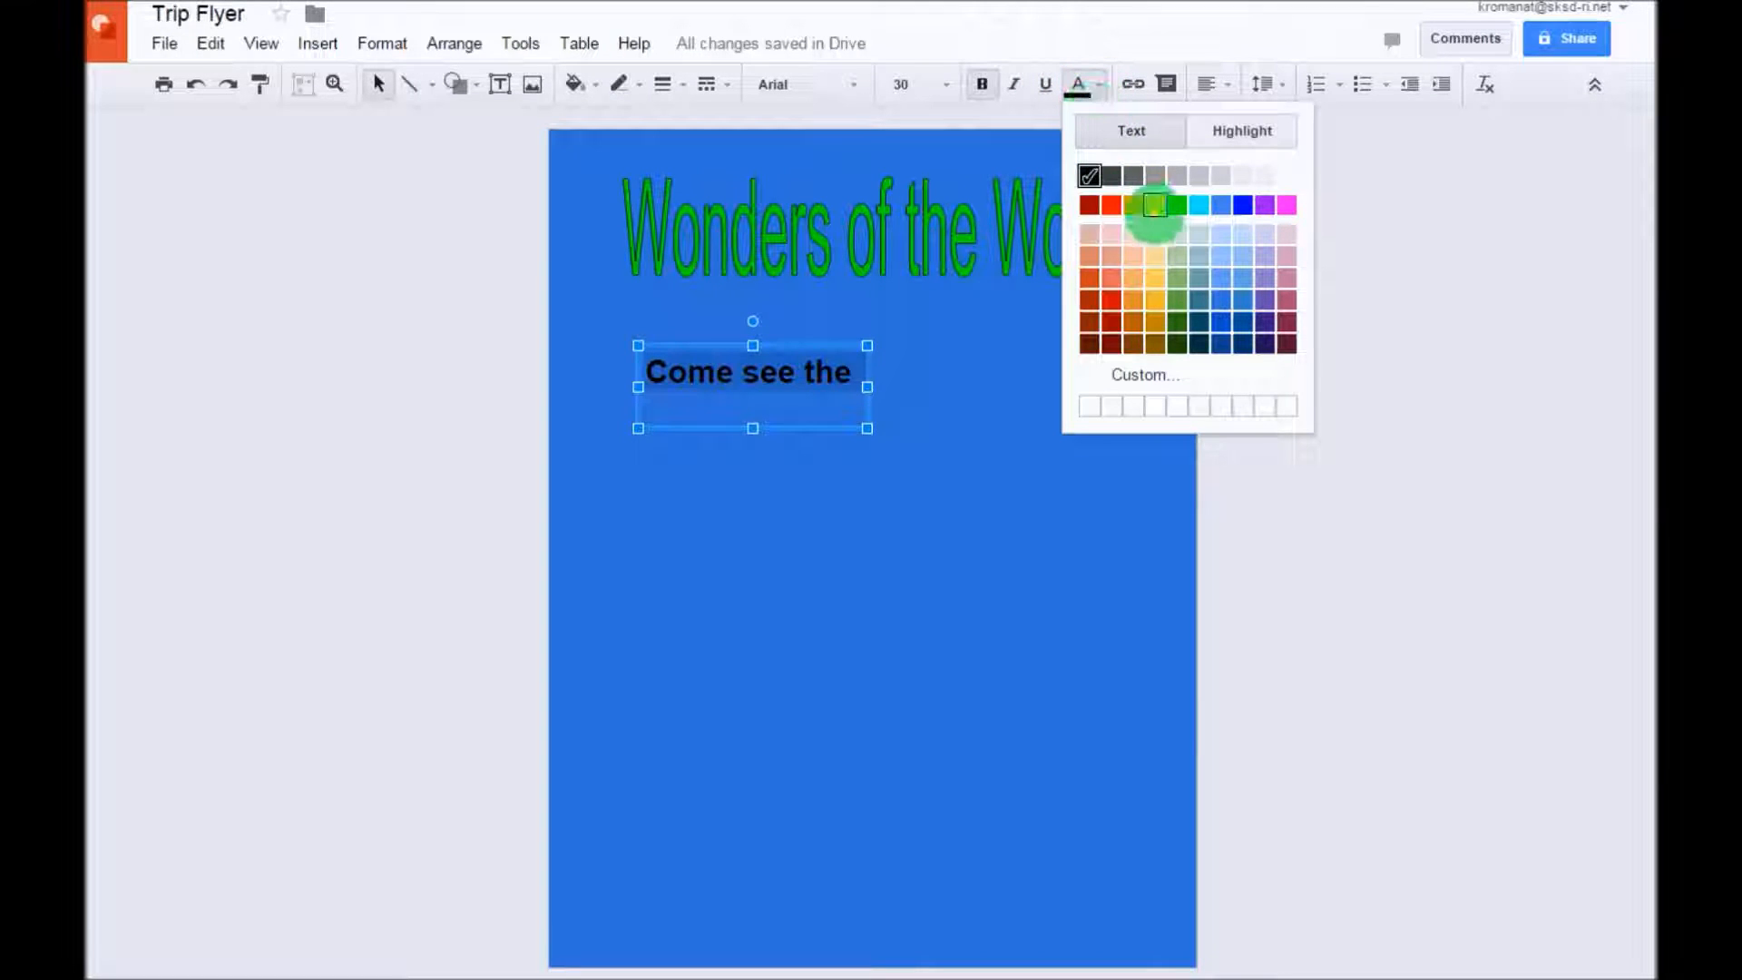
click(1155, 205)
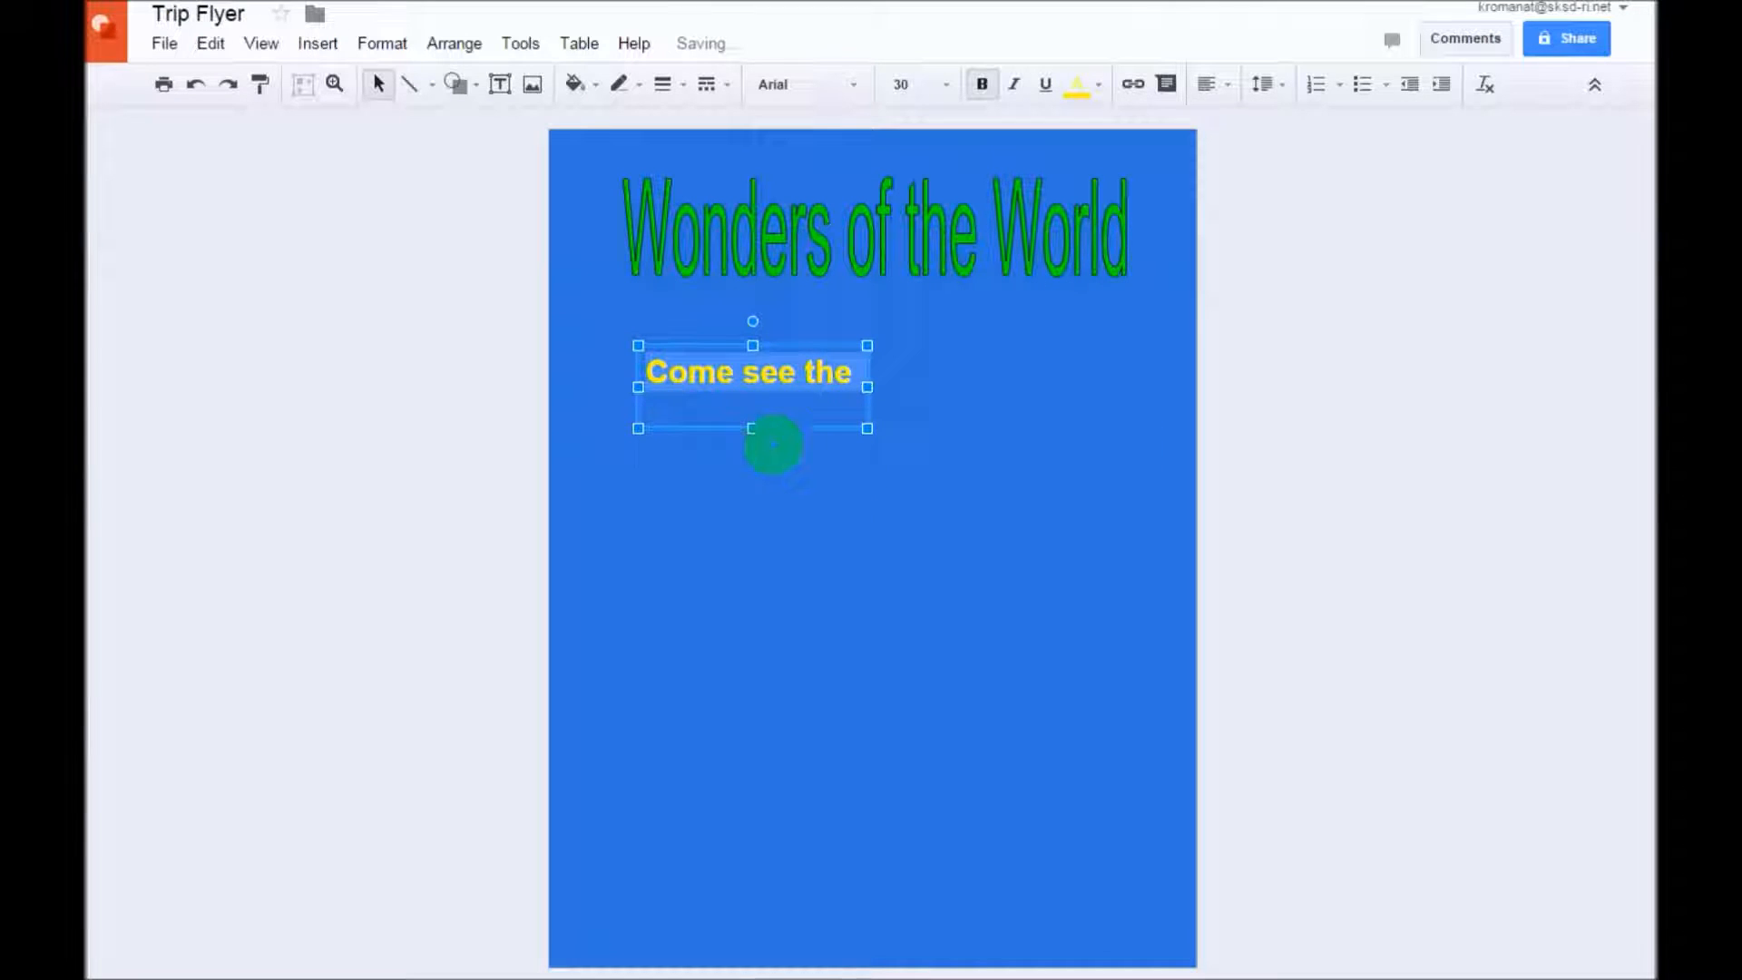
click(755, 421)
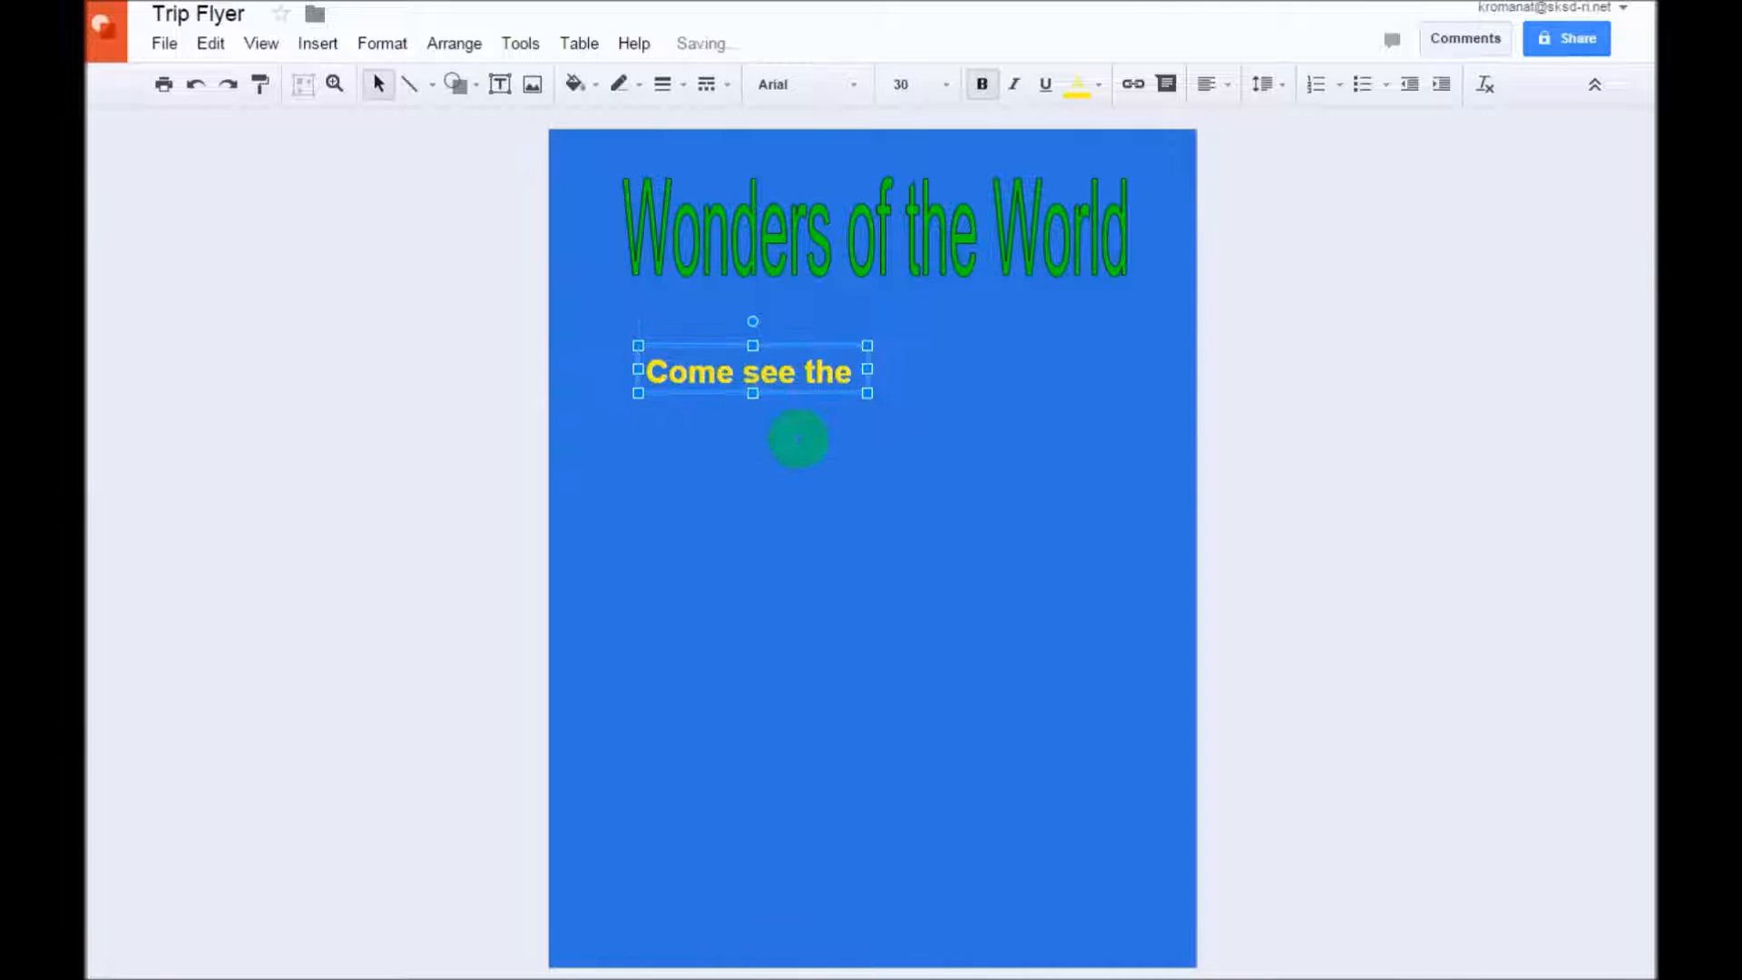
click(862, 467)
Step: Move the "Come see the" text box above the start of the word art title and deselect it
click(758, 371)
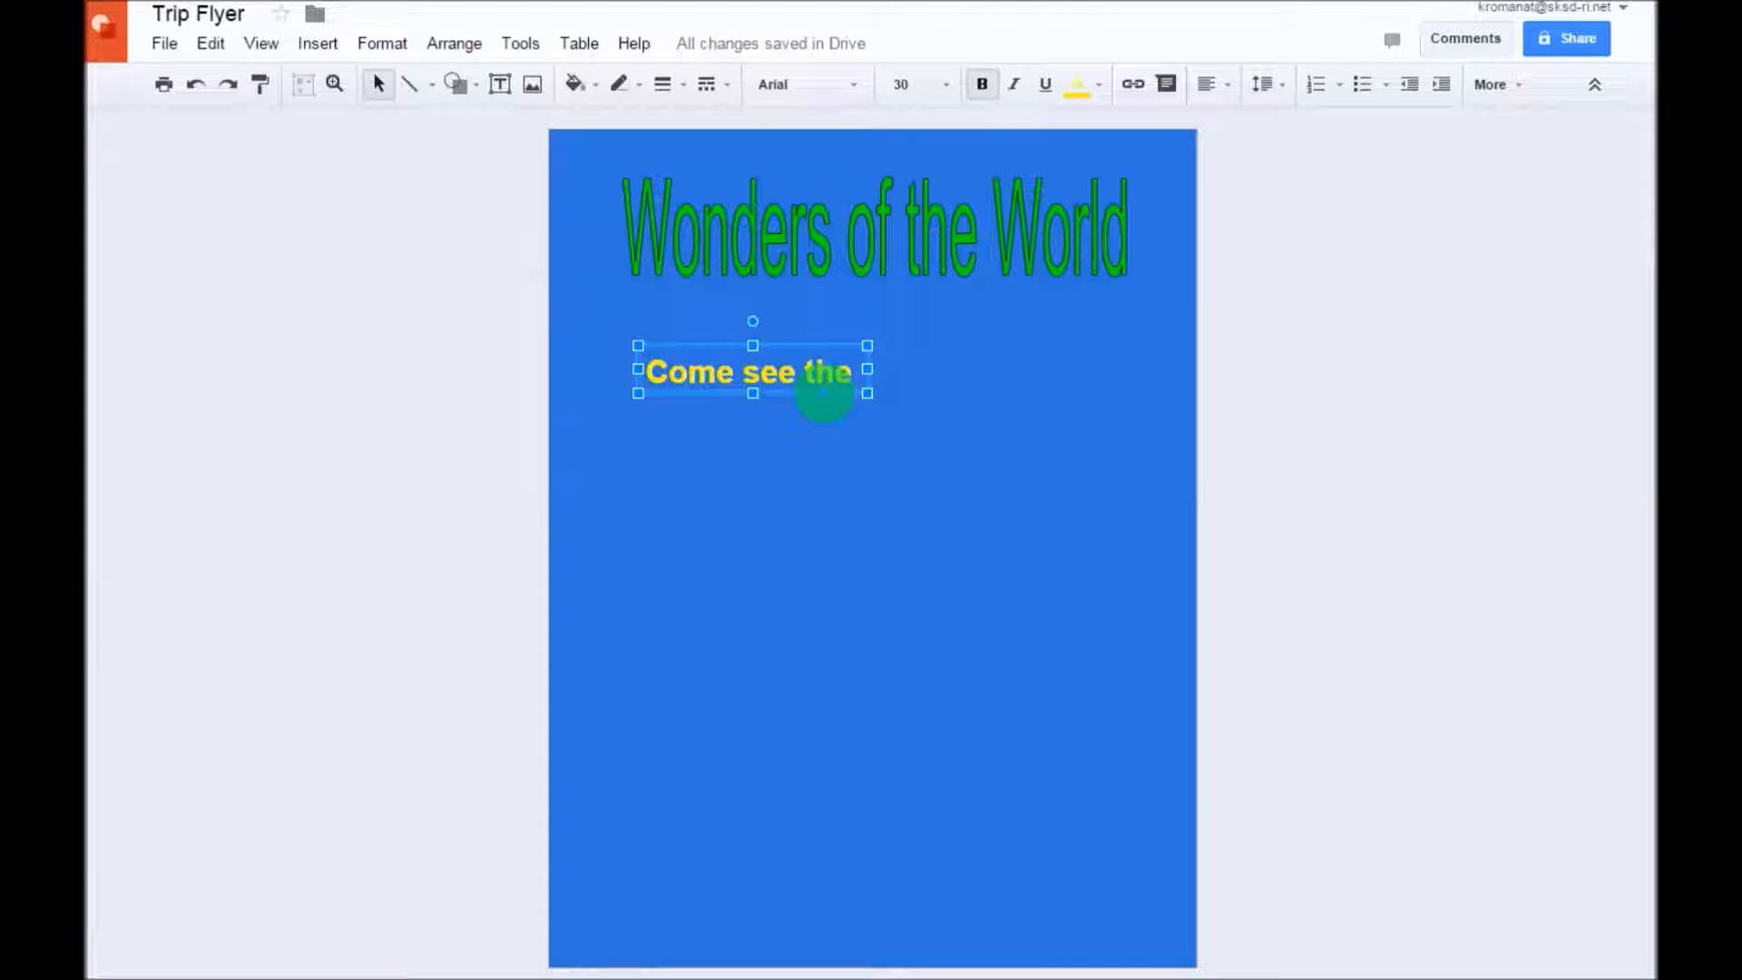
drag(769, 195, 803, 184)
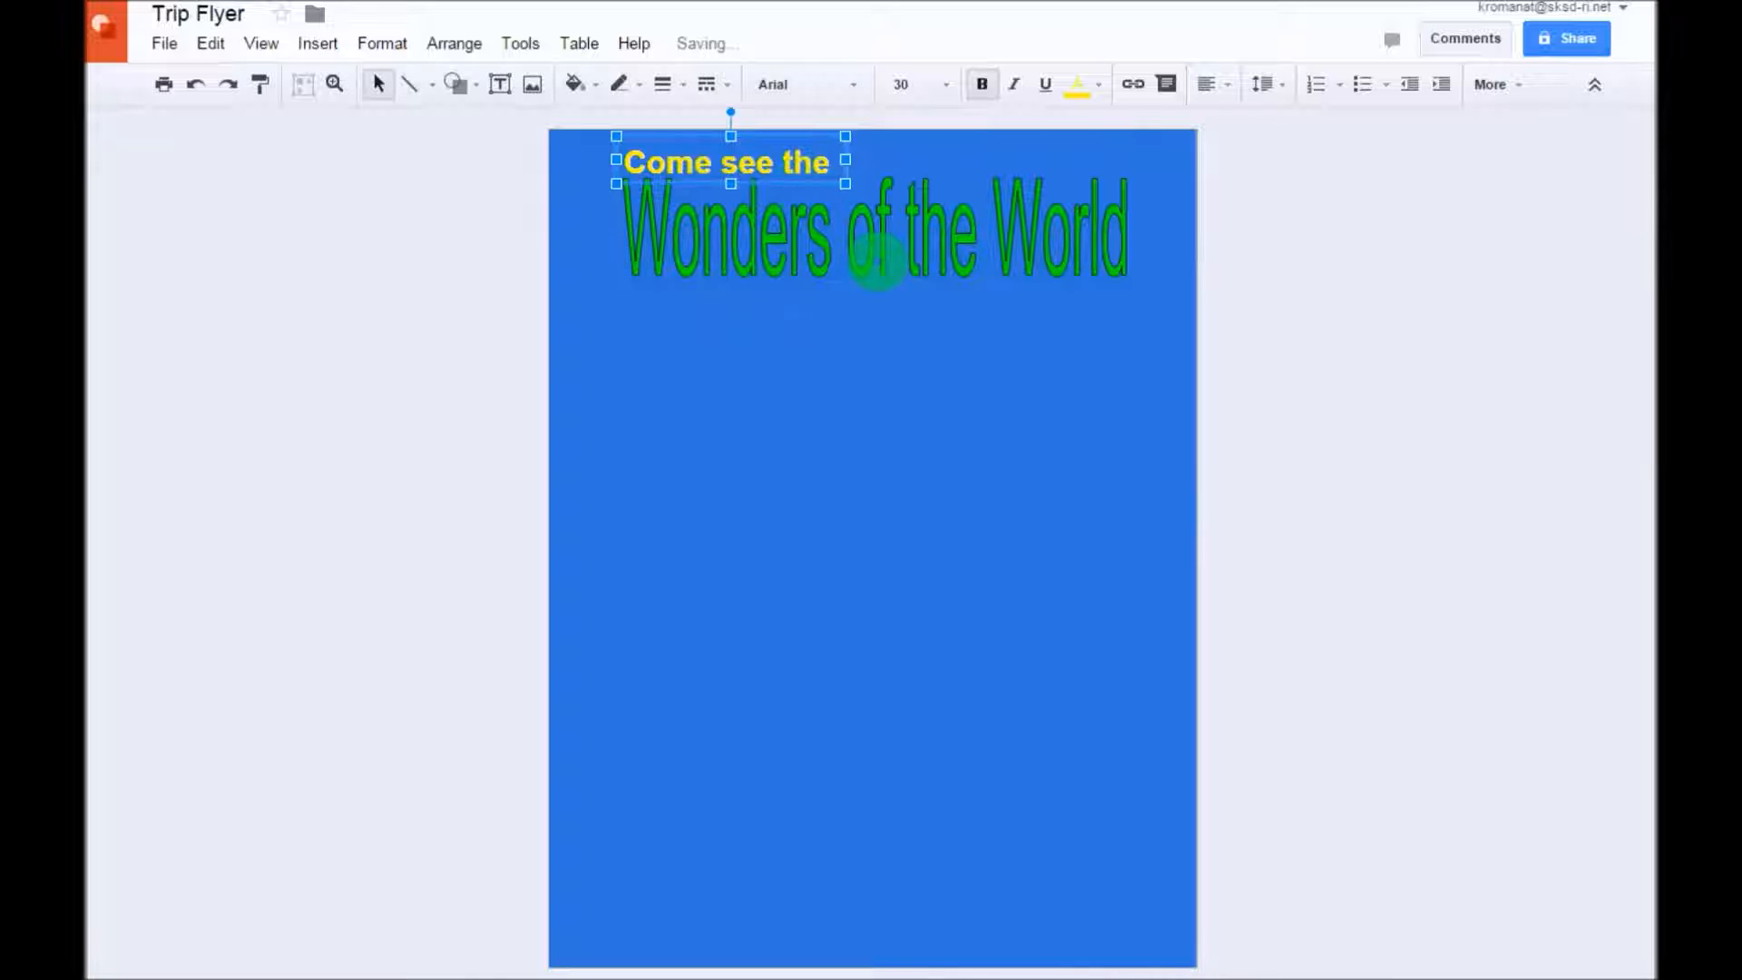
click(913, 413)
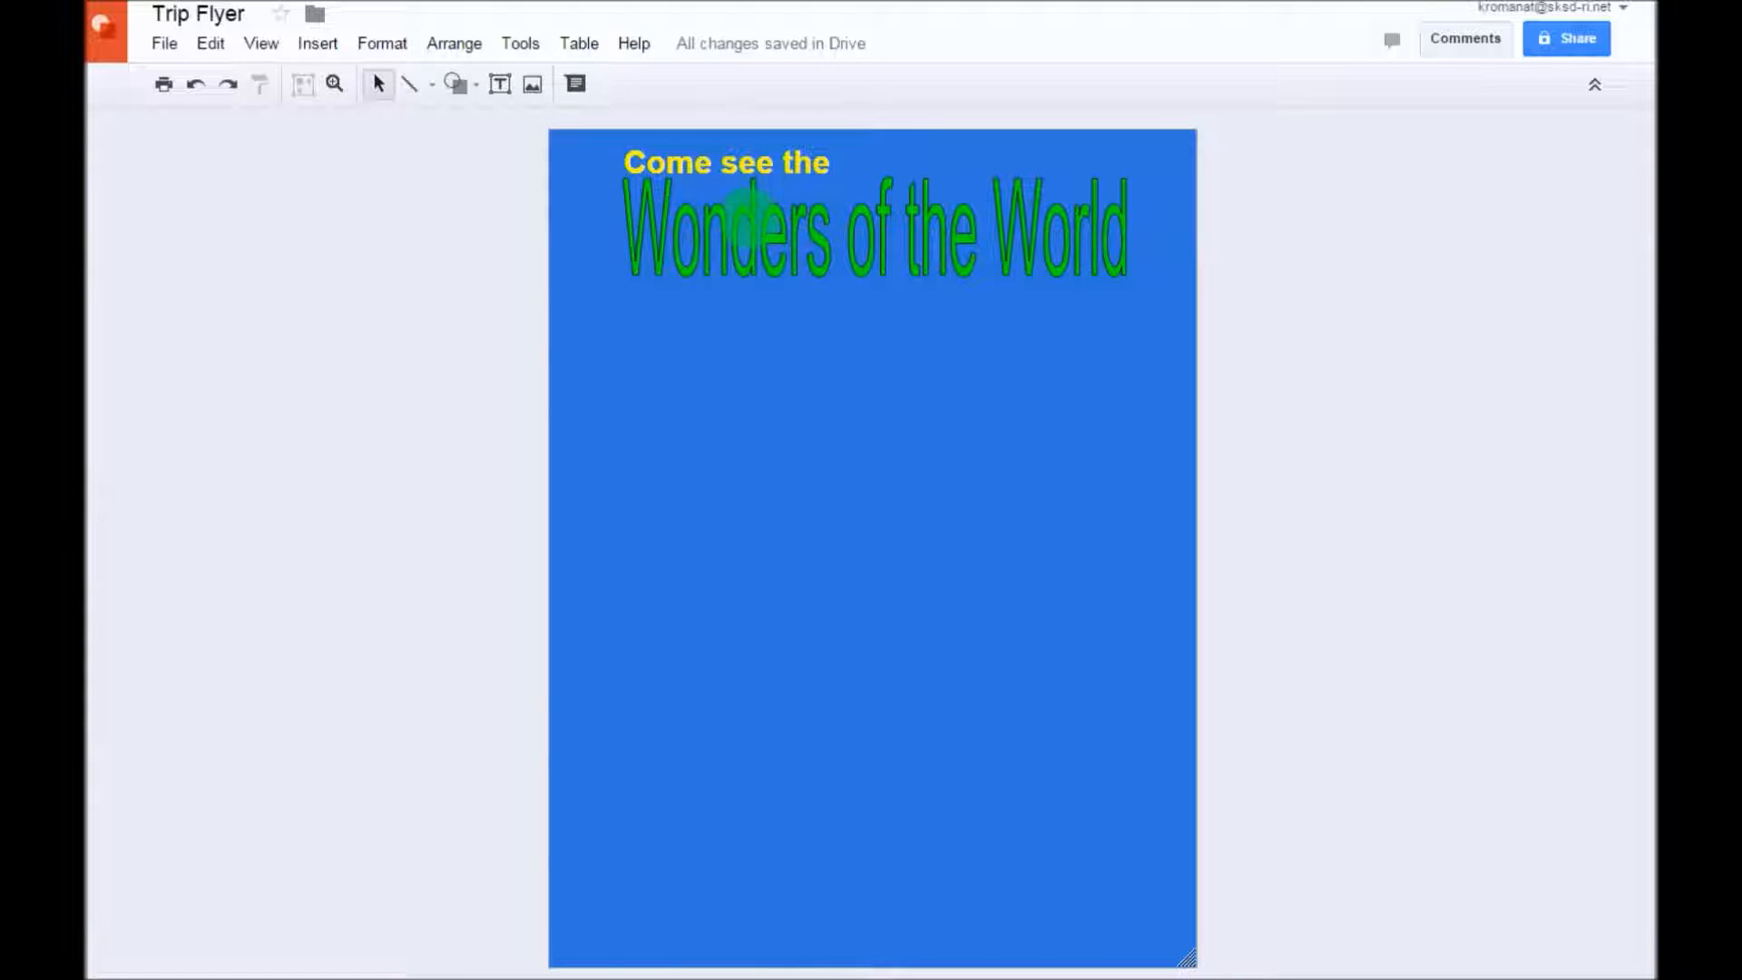
Step: Duplicate the "Come see the" text box and place the copy below the right end of the word art title
click(747, 163)
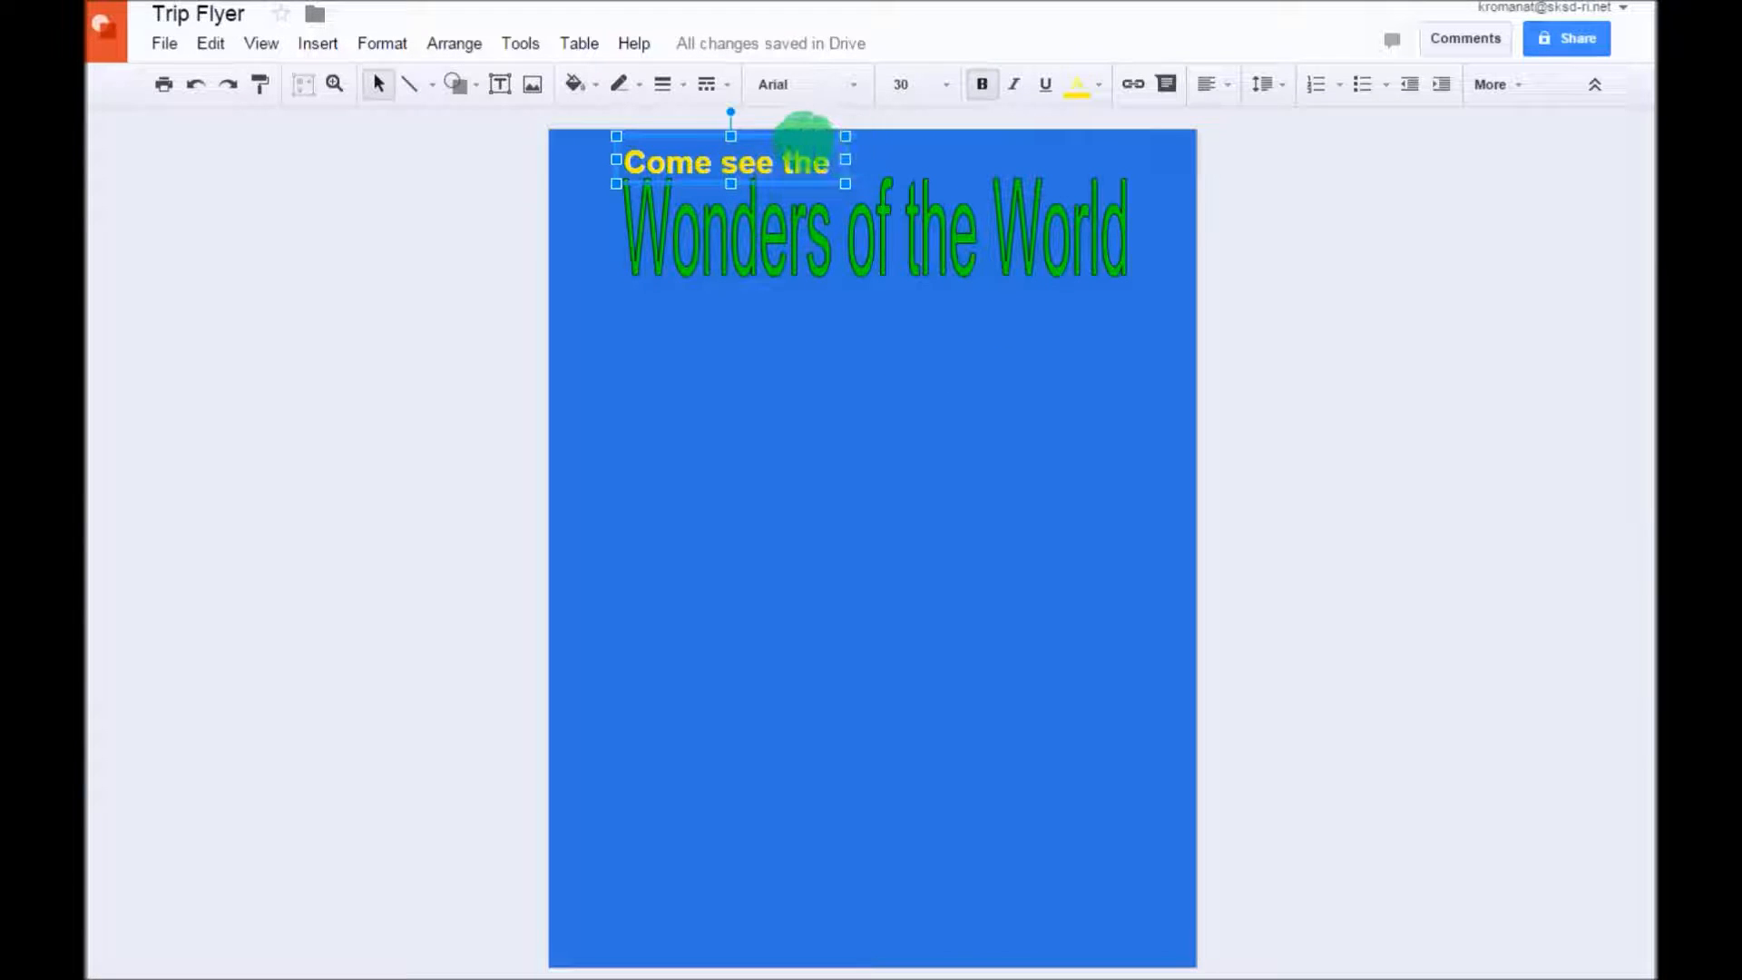
right_click(800, 139)
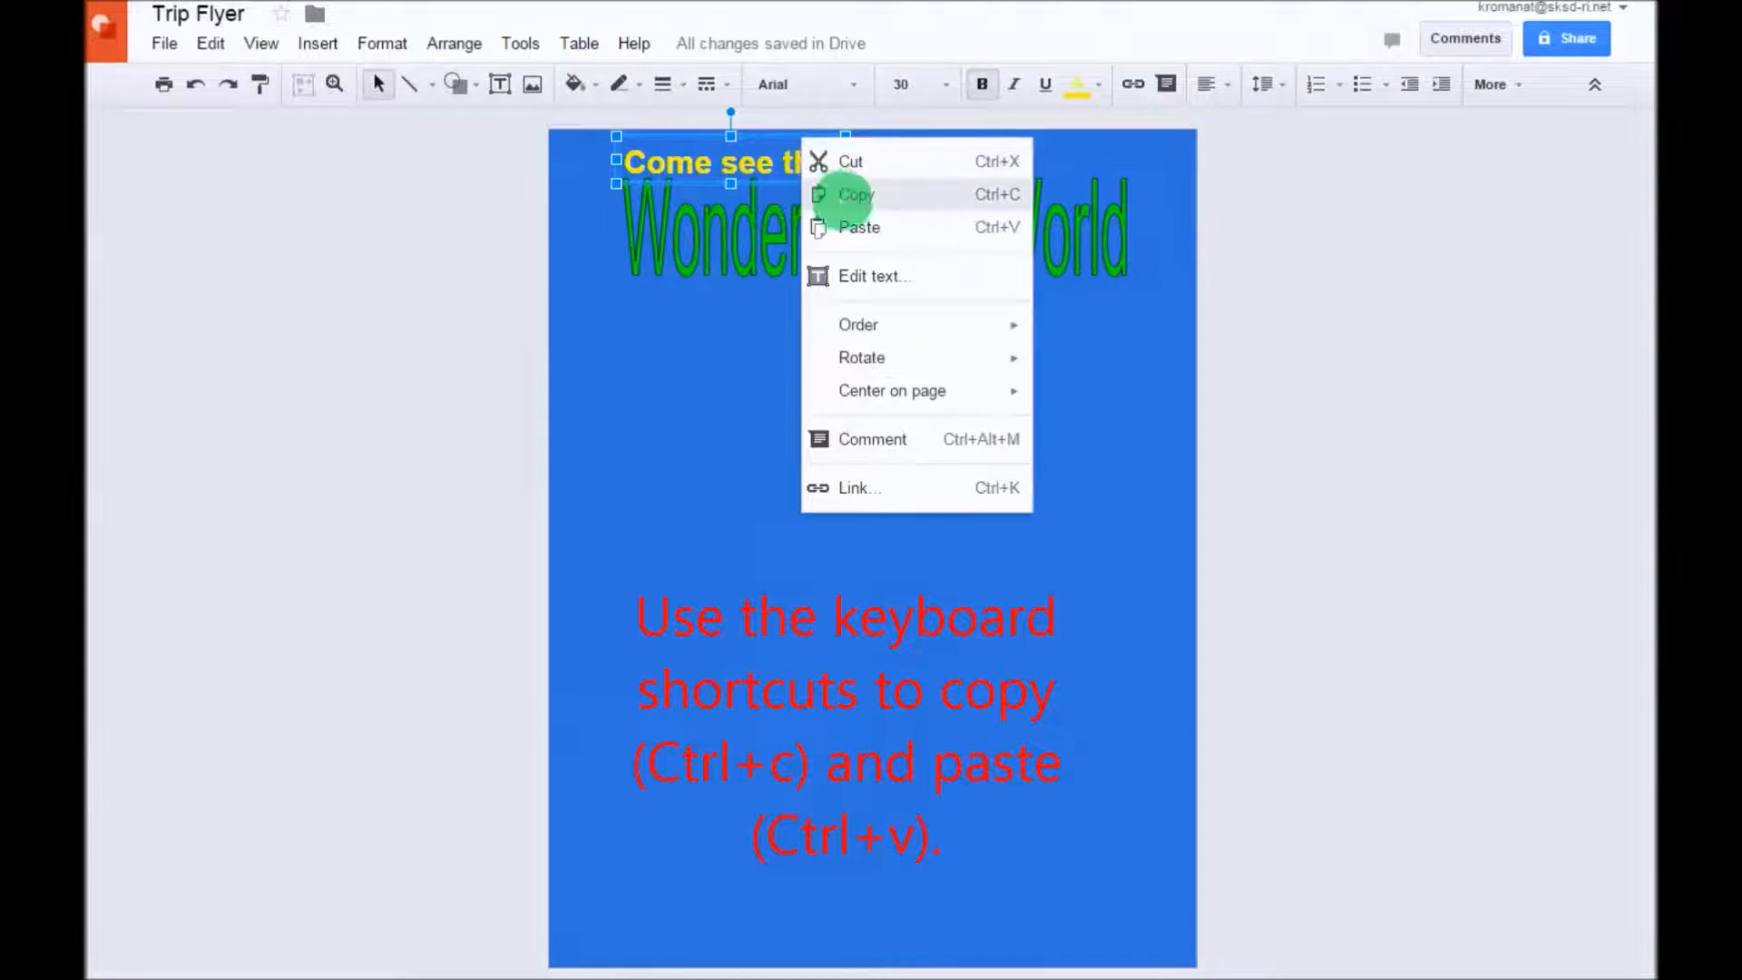
click(819, 190)
right_click(817, 360)
click(864, 445)
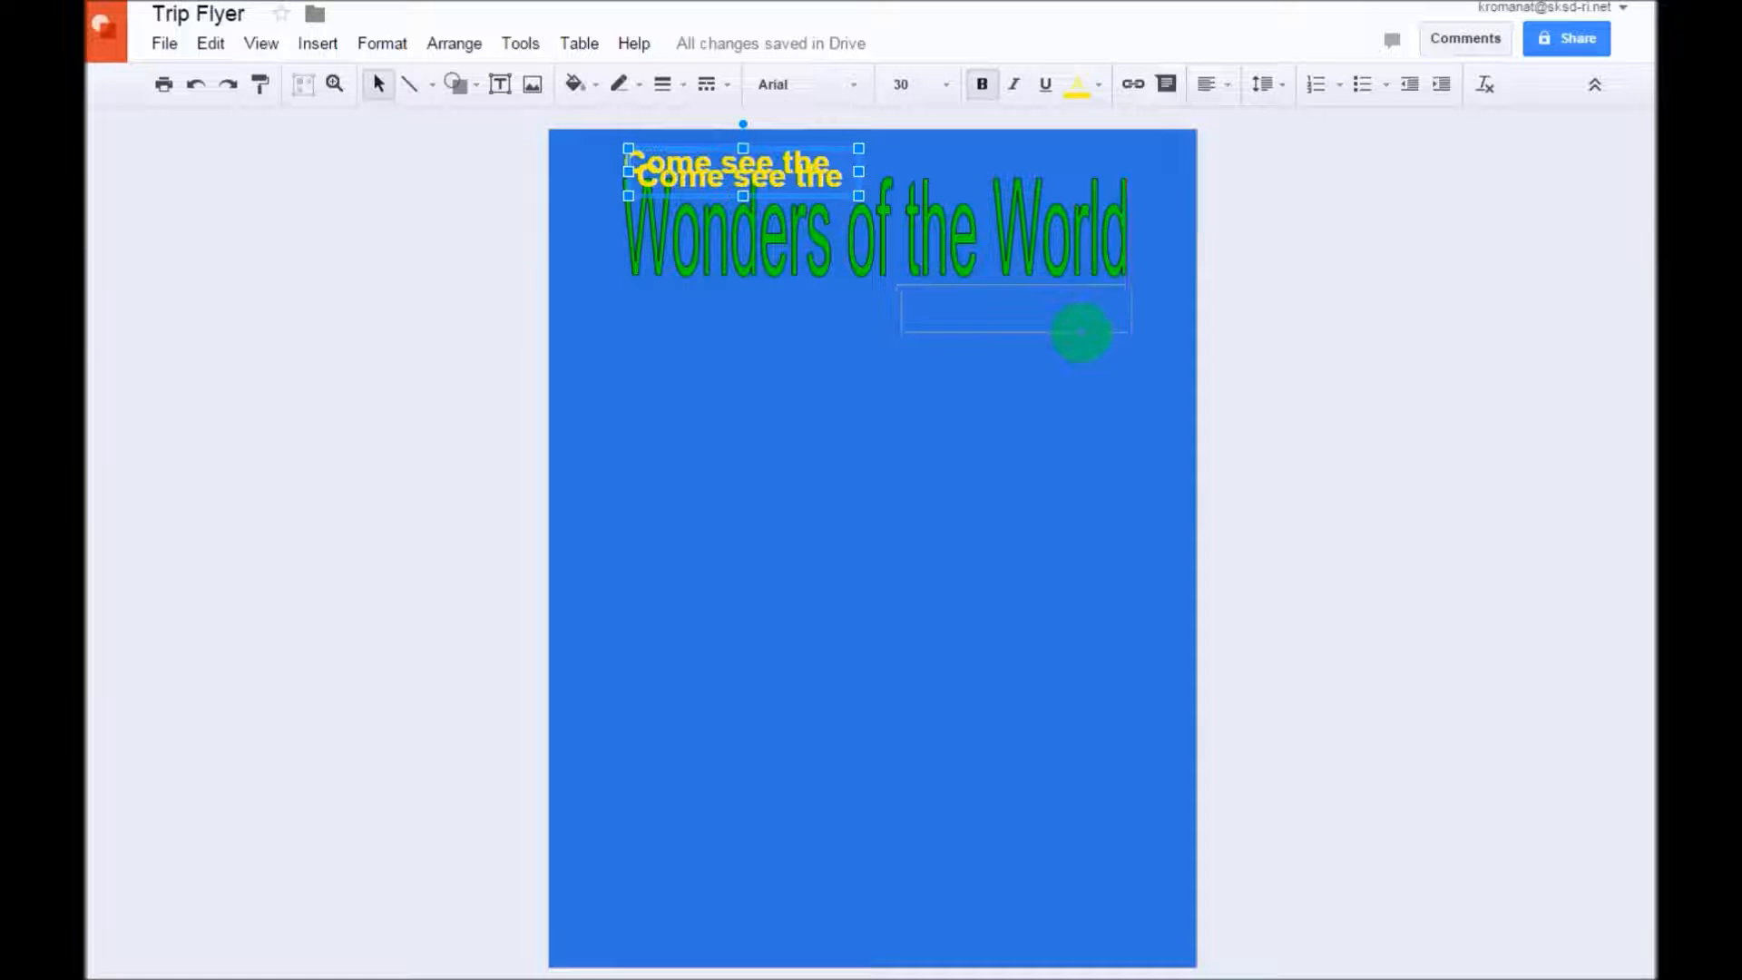
drag(1079, 332, 1077, 333)
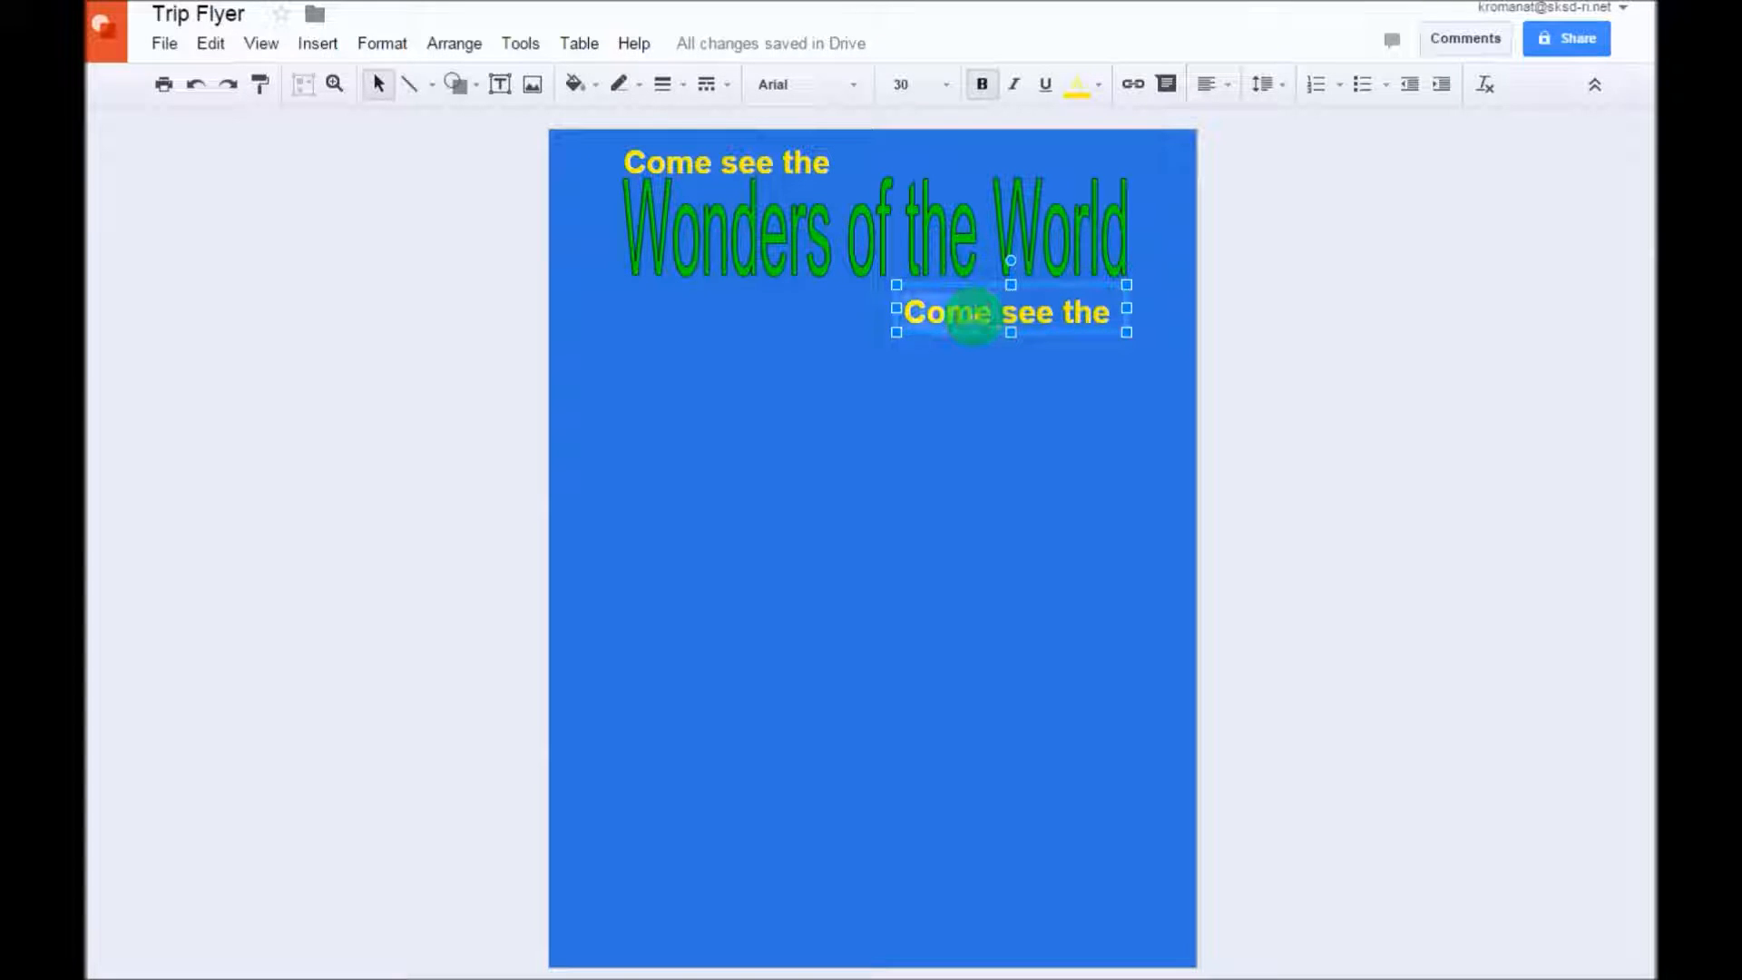
click(999, 417)
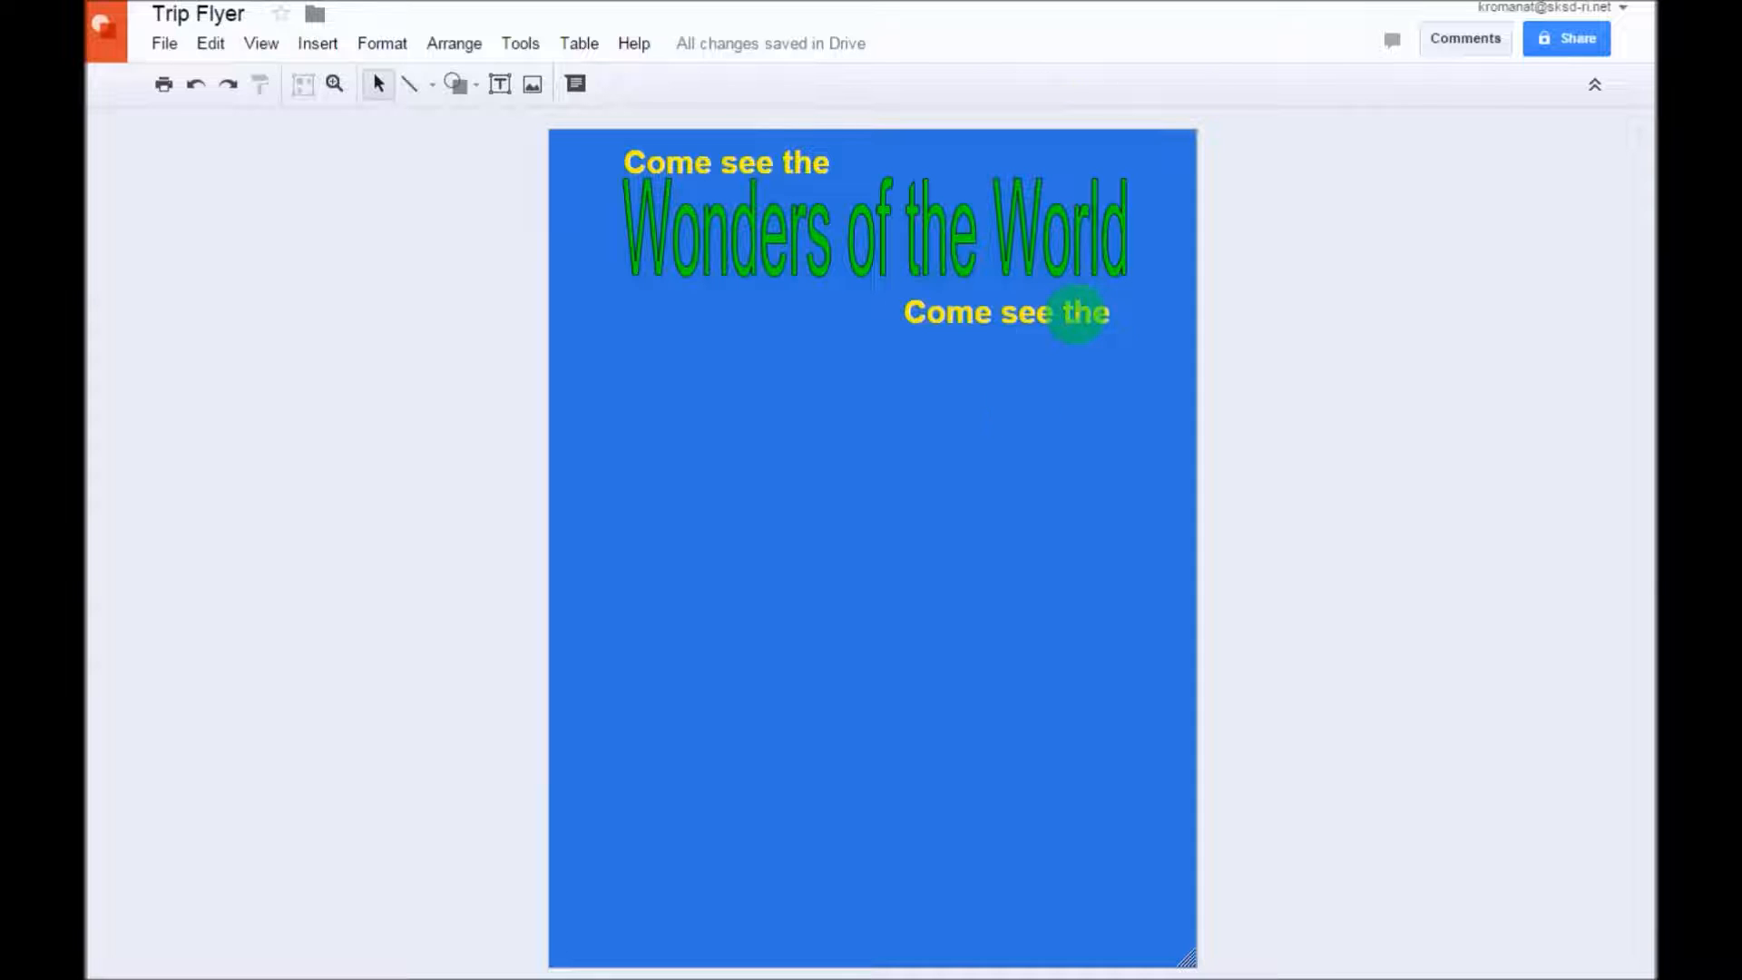
Step: Replace the copied text with "and be AMAZED!" and widen its box leftward so it fits on one line
click(1076, 313)
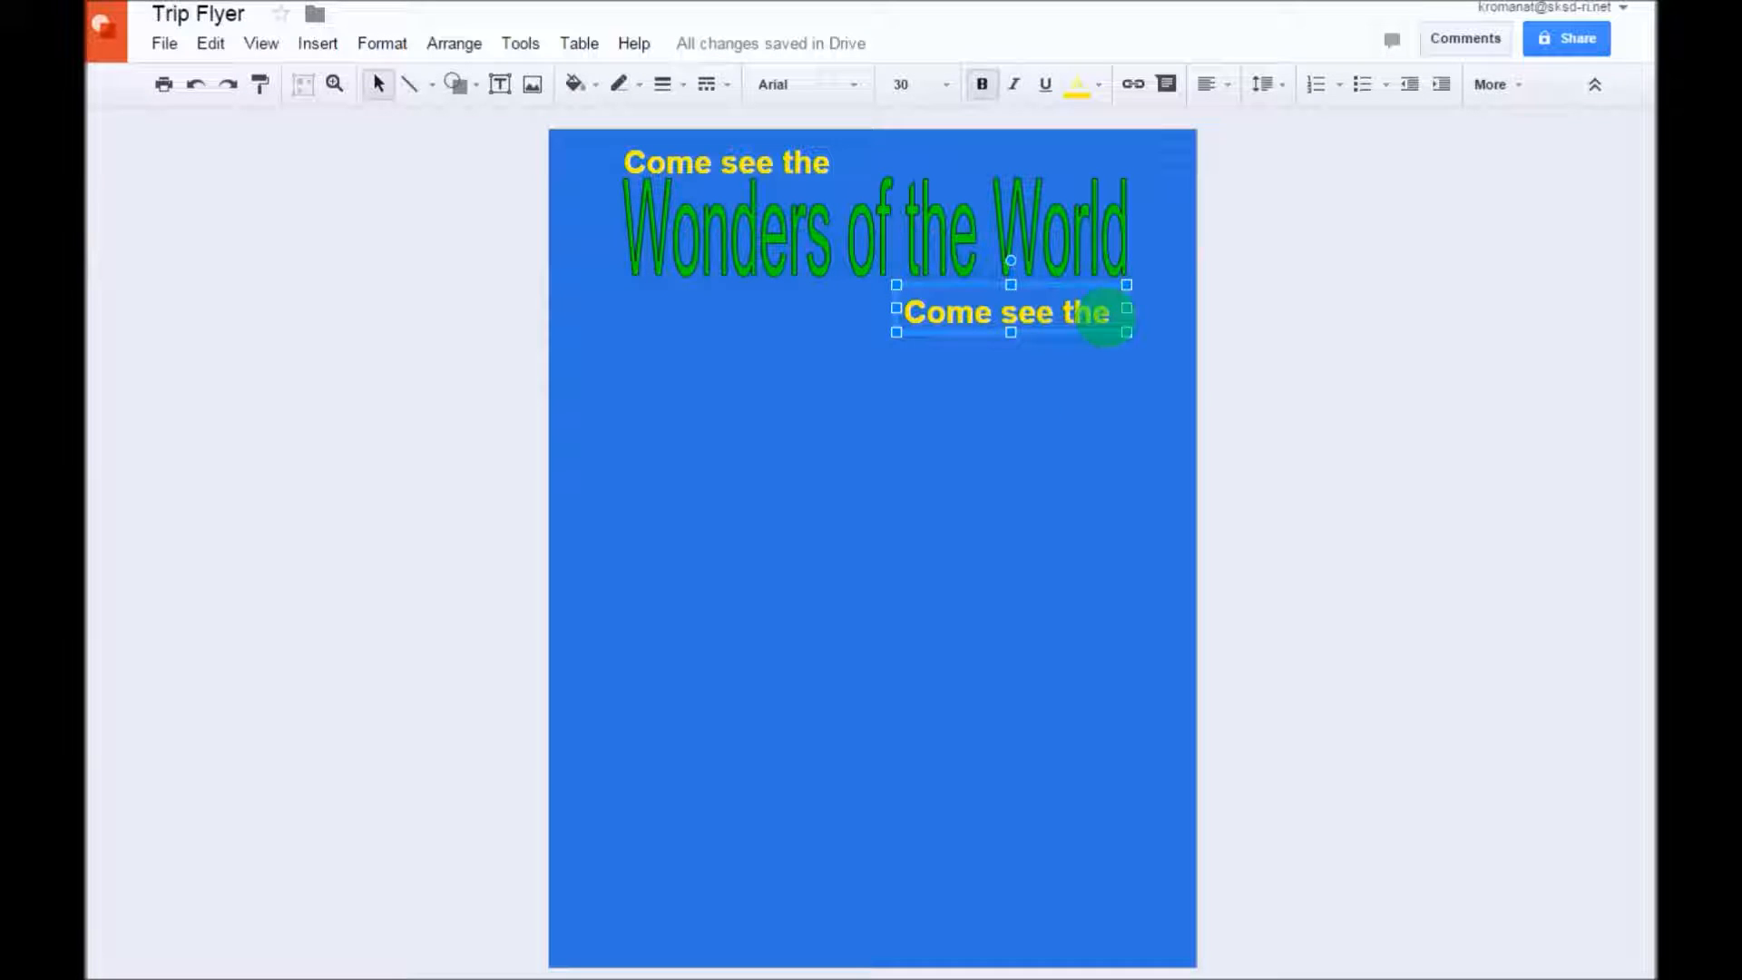
triple_click(1105, 314)
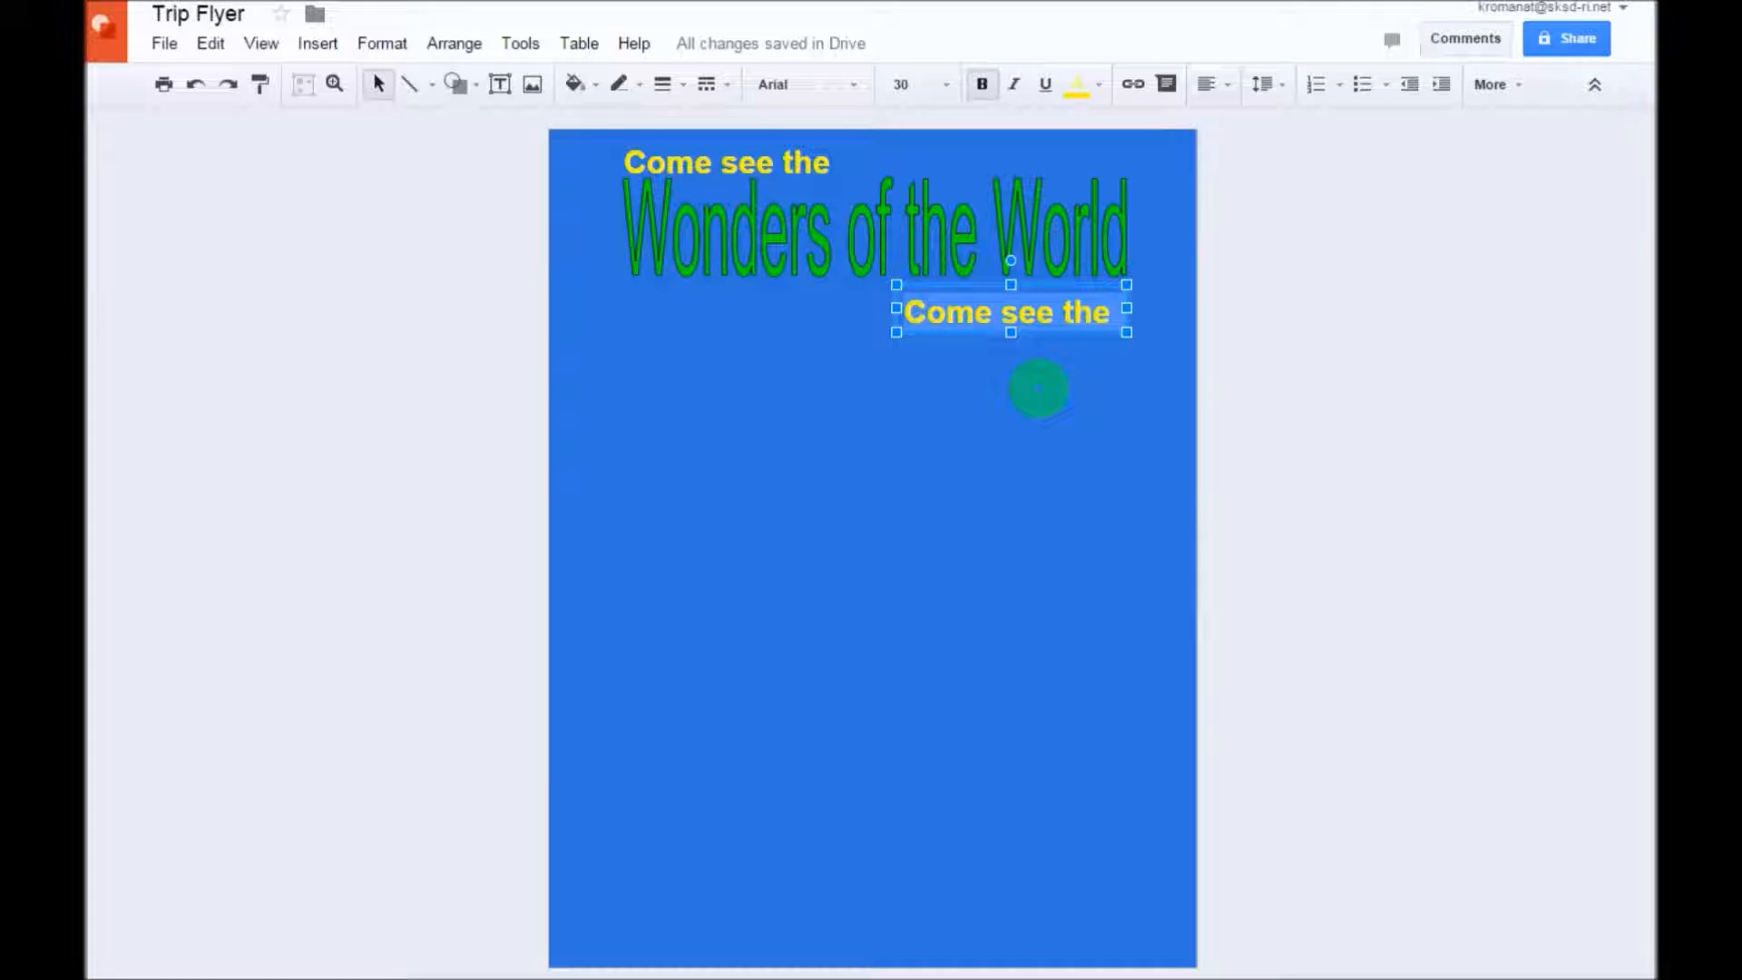
text(and be A)
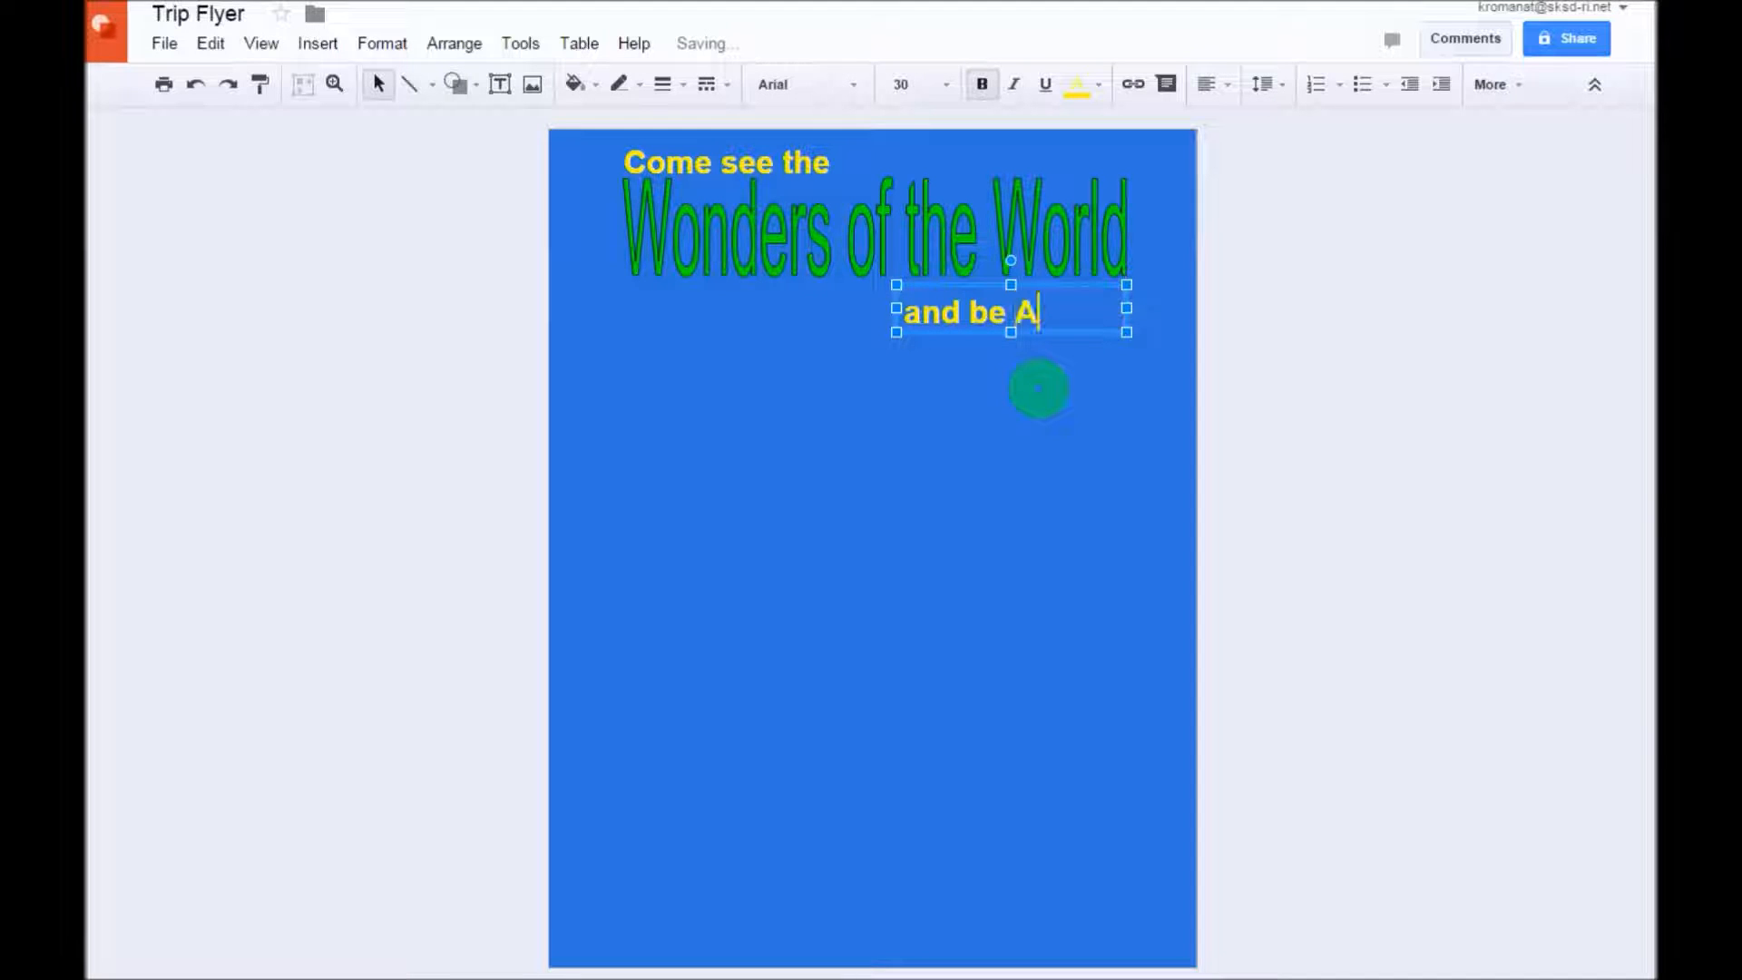
text(MAZED!)
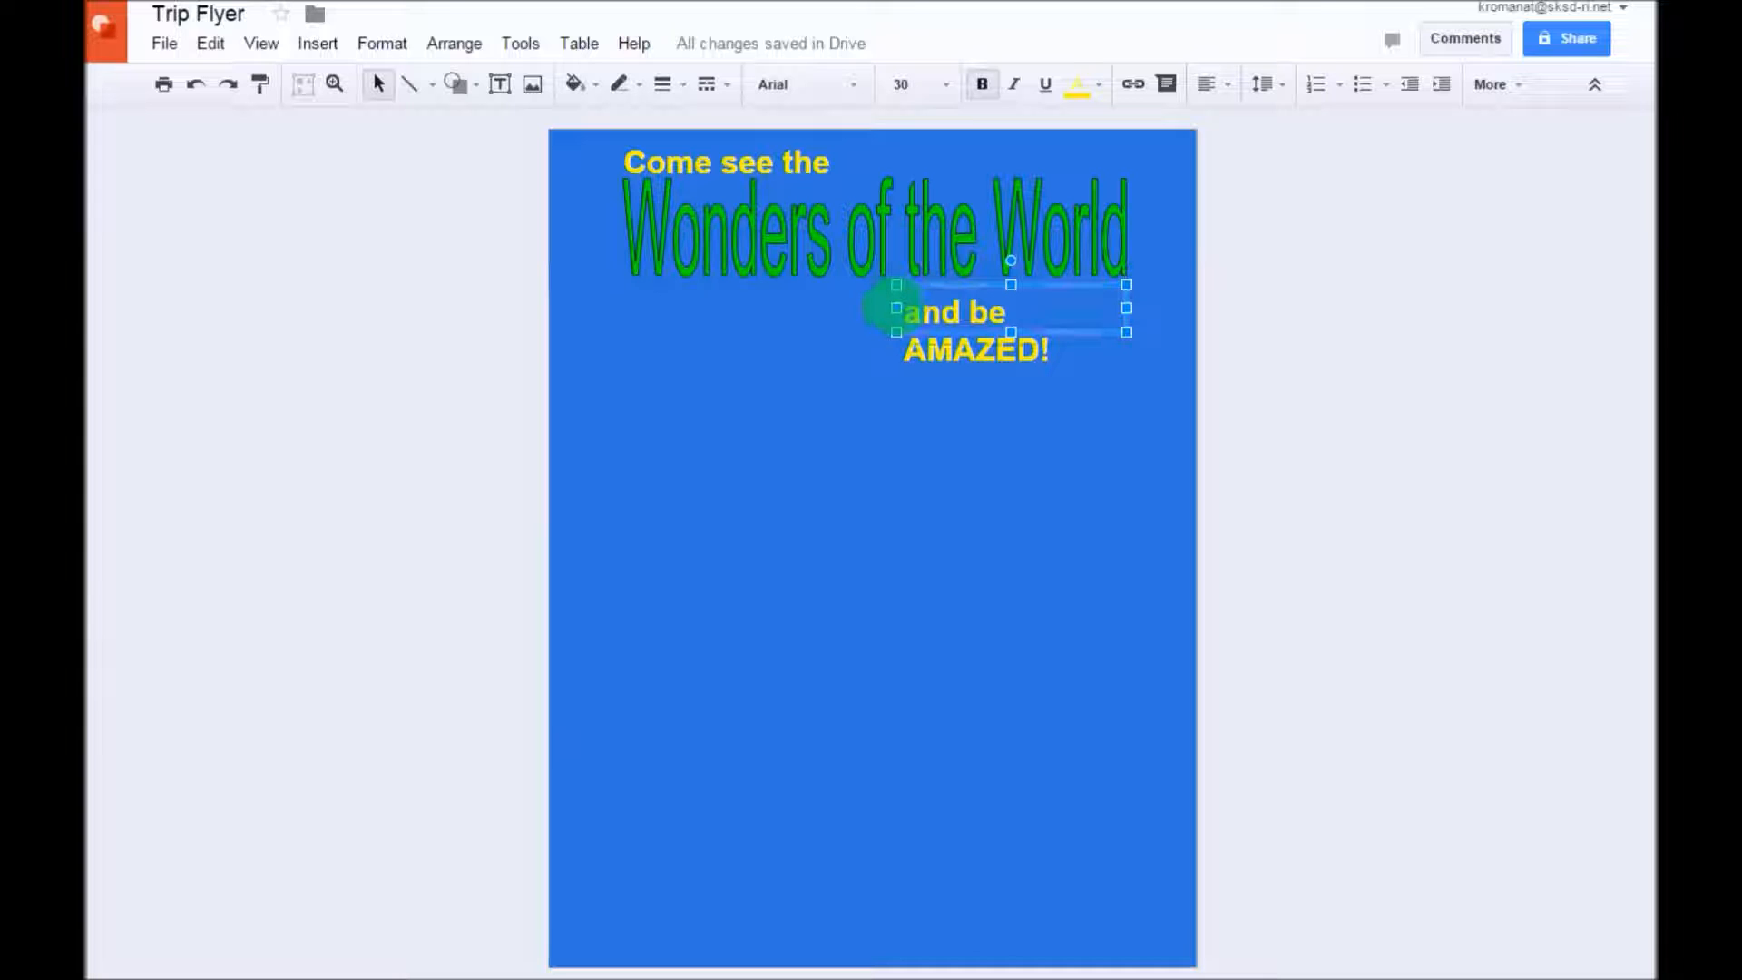
drag(839, 308, 843, 311)
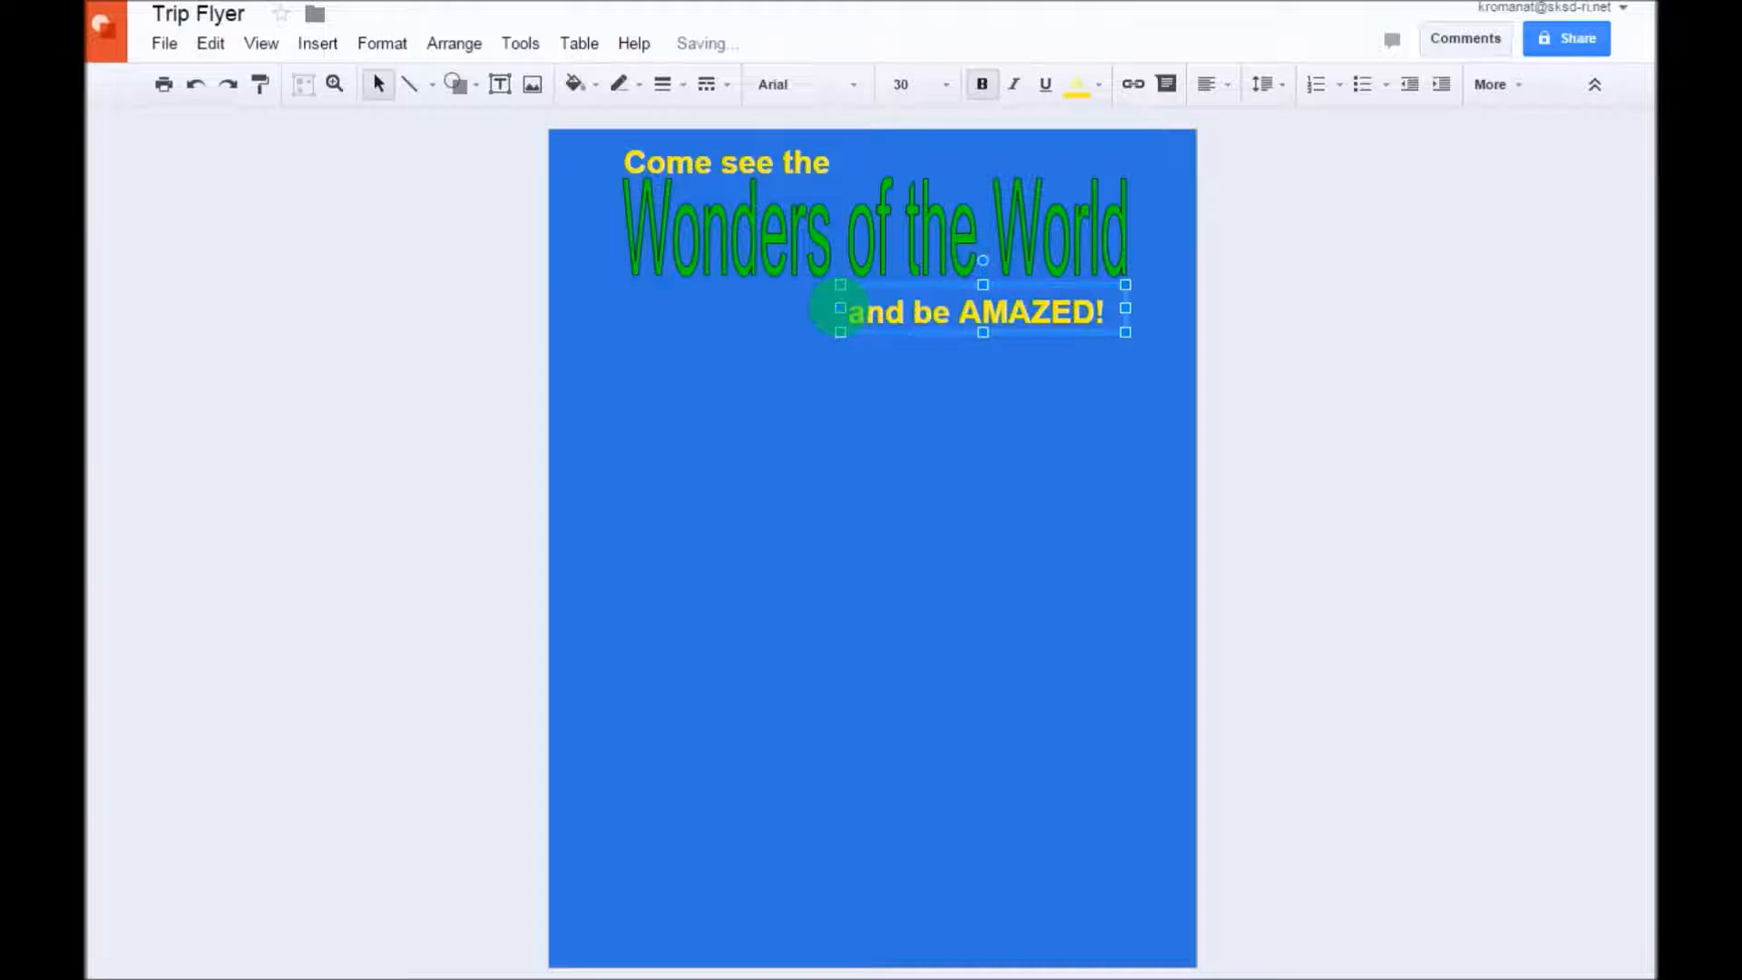
click(969, 418)
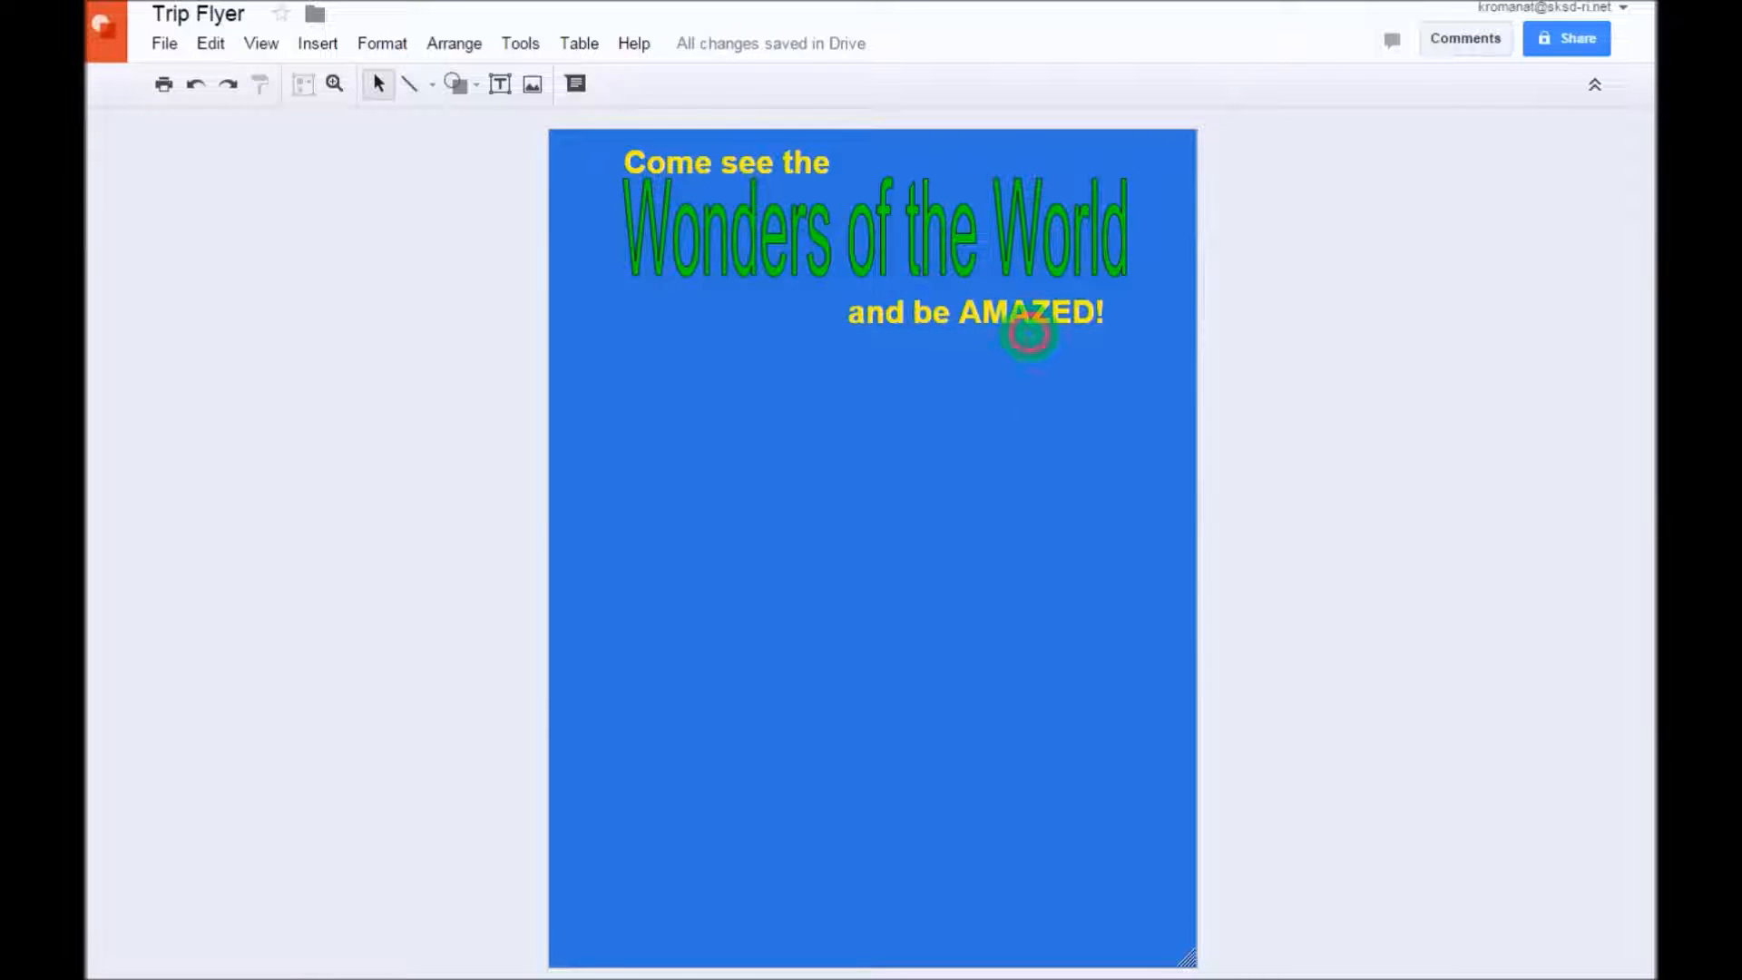
Step: Shift the "and be AMAZED!" text box slightly right to align with the end of the title, and deselect it
click(1031, 330)
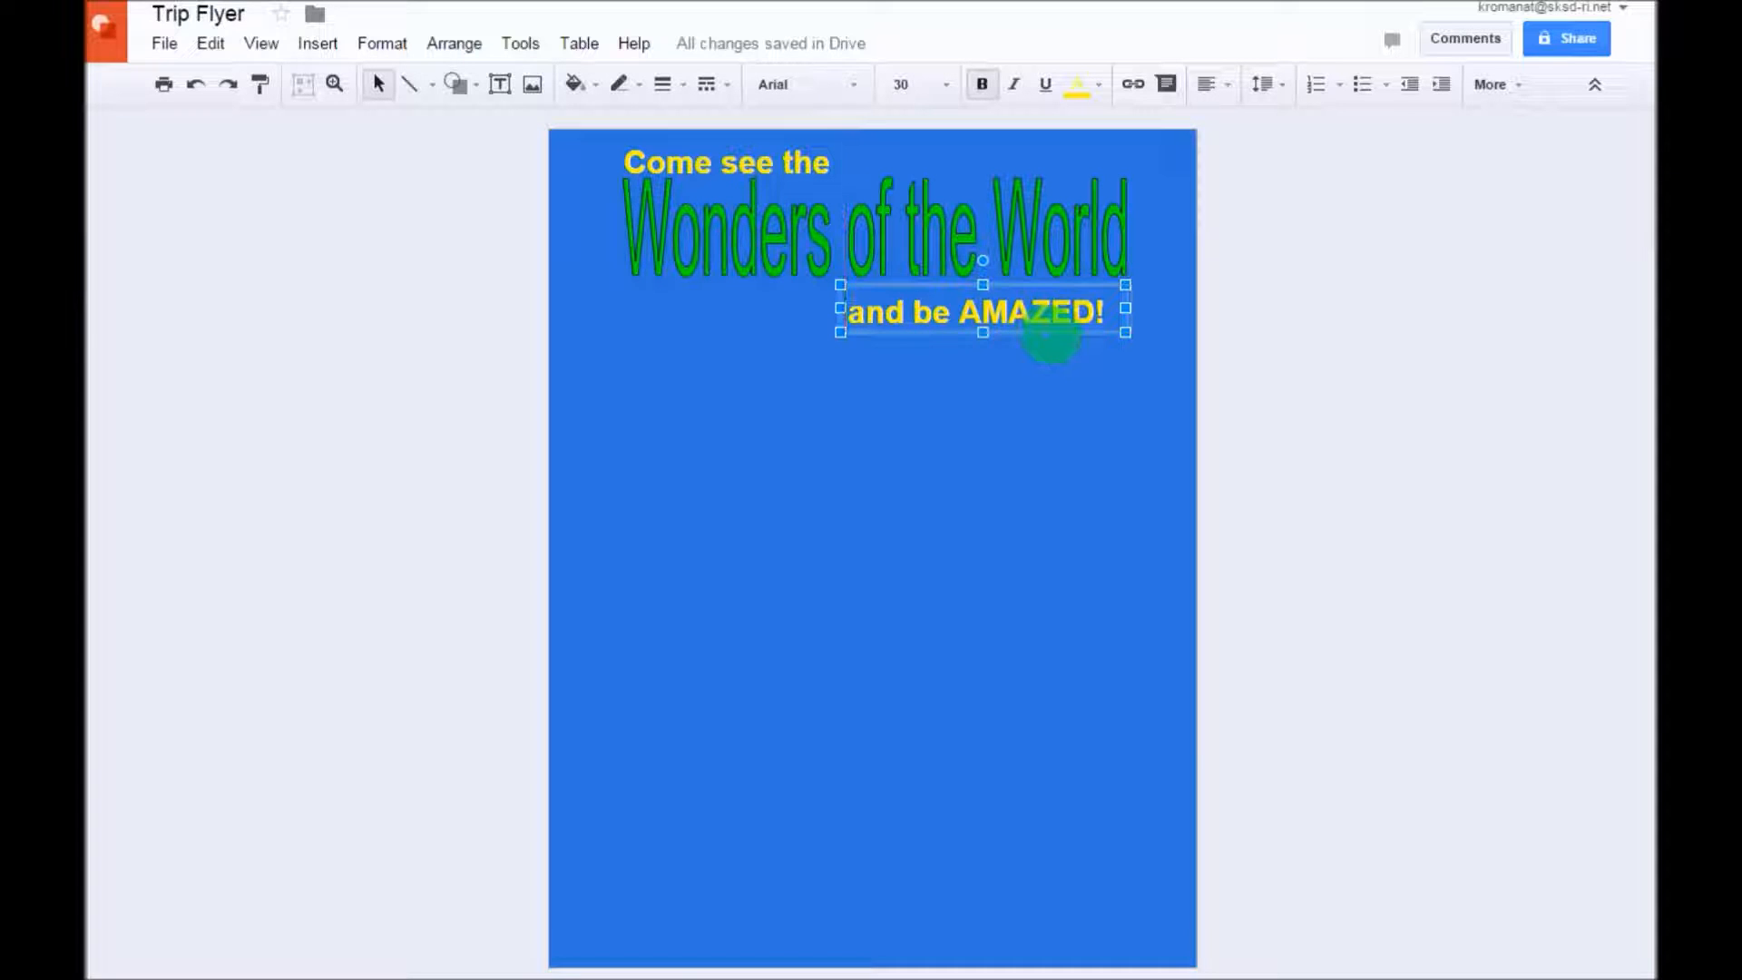
drag(1067, 336, 1060, 330)
click(1102, 380)
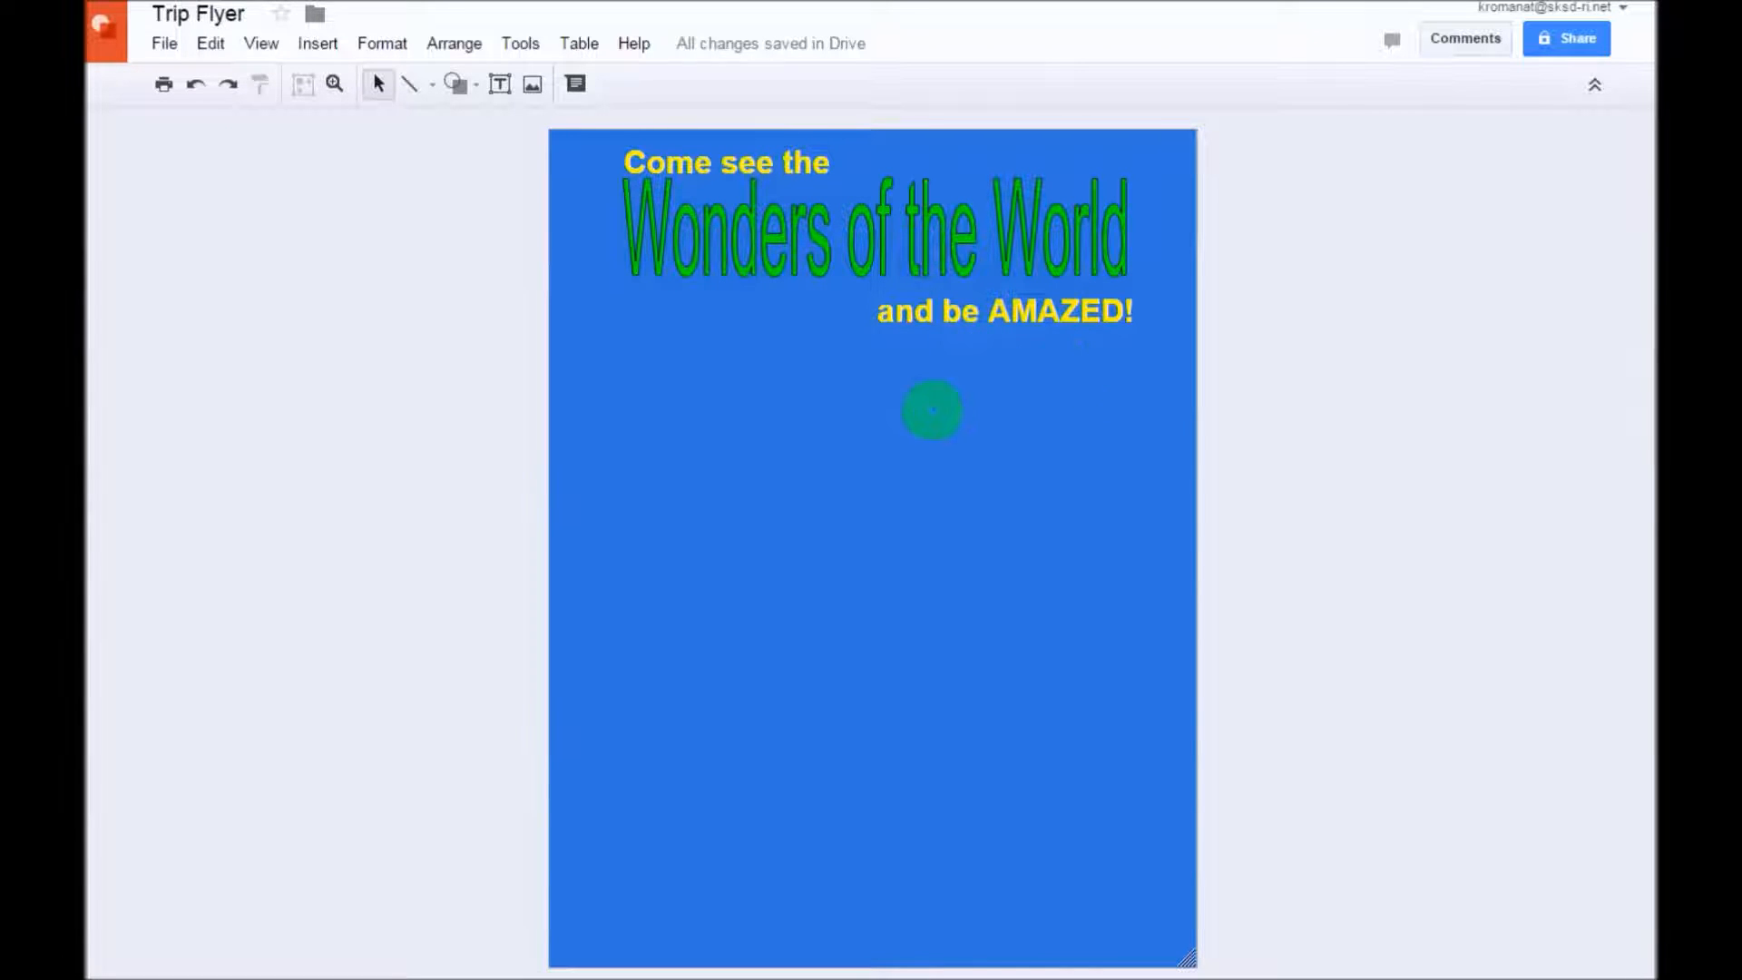
Step: Start inserting an image, view the built-in image search, and switch the image source to By URL
click(314, 44)
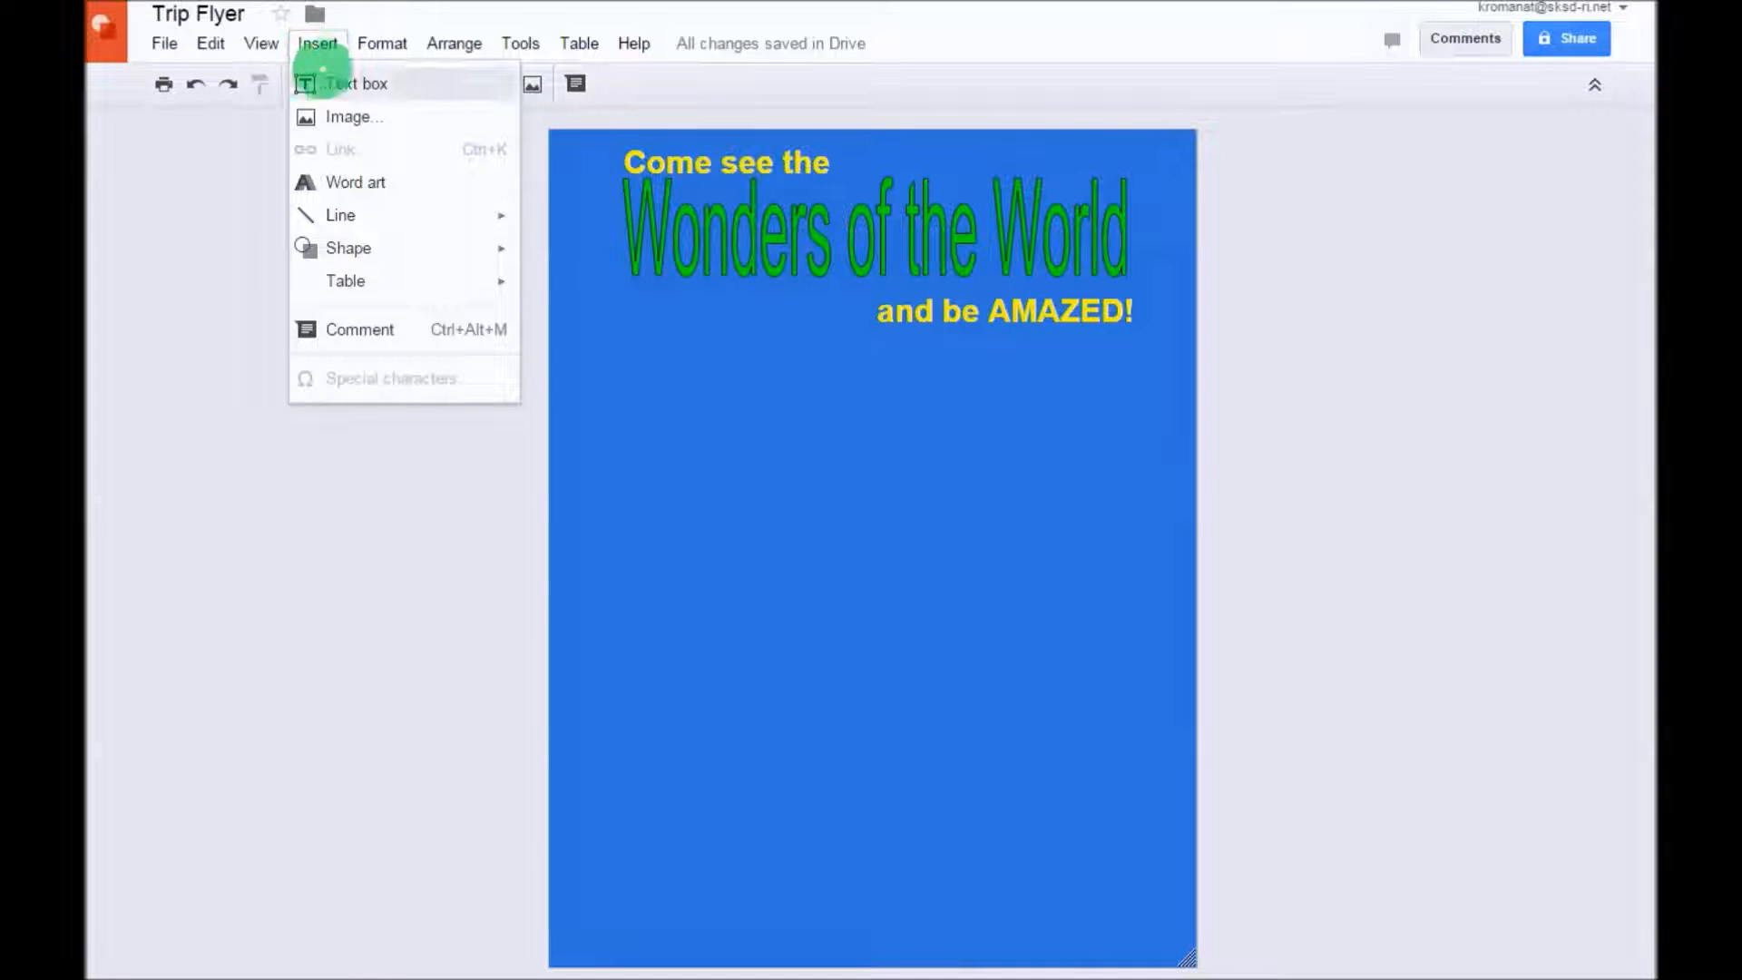
click(343, 116)
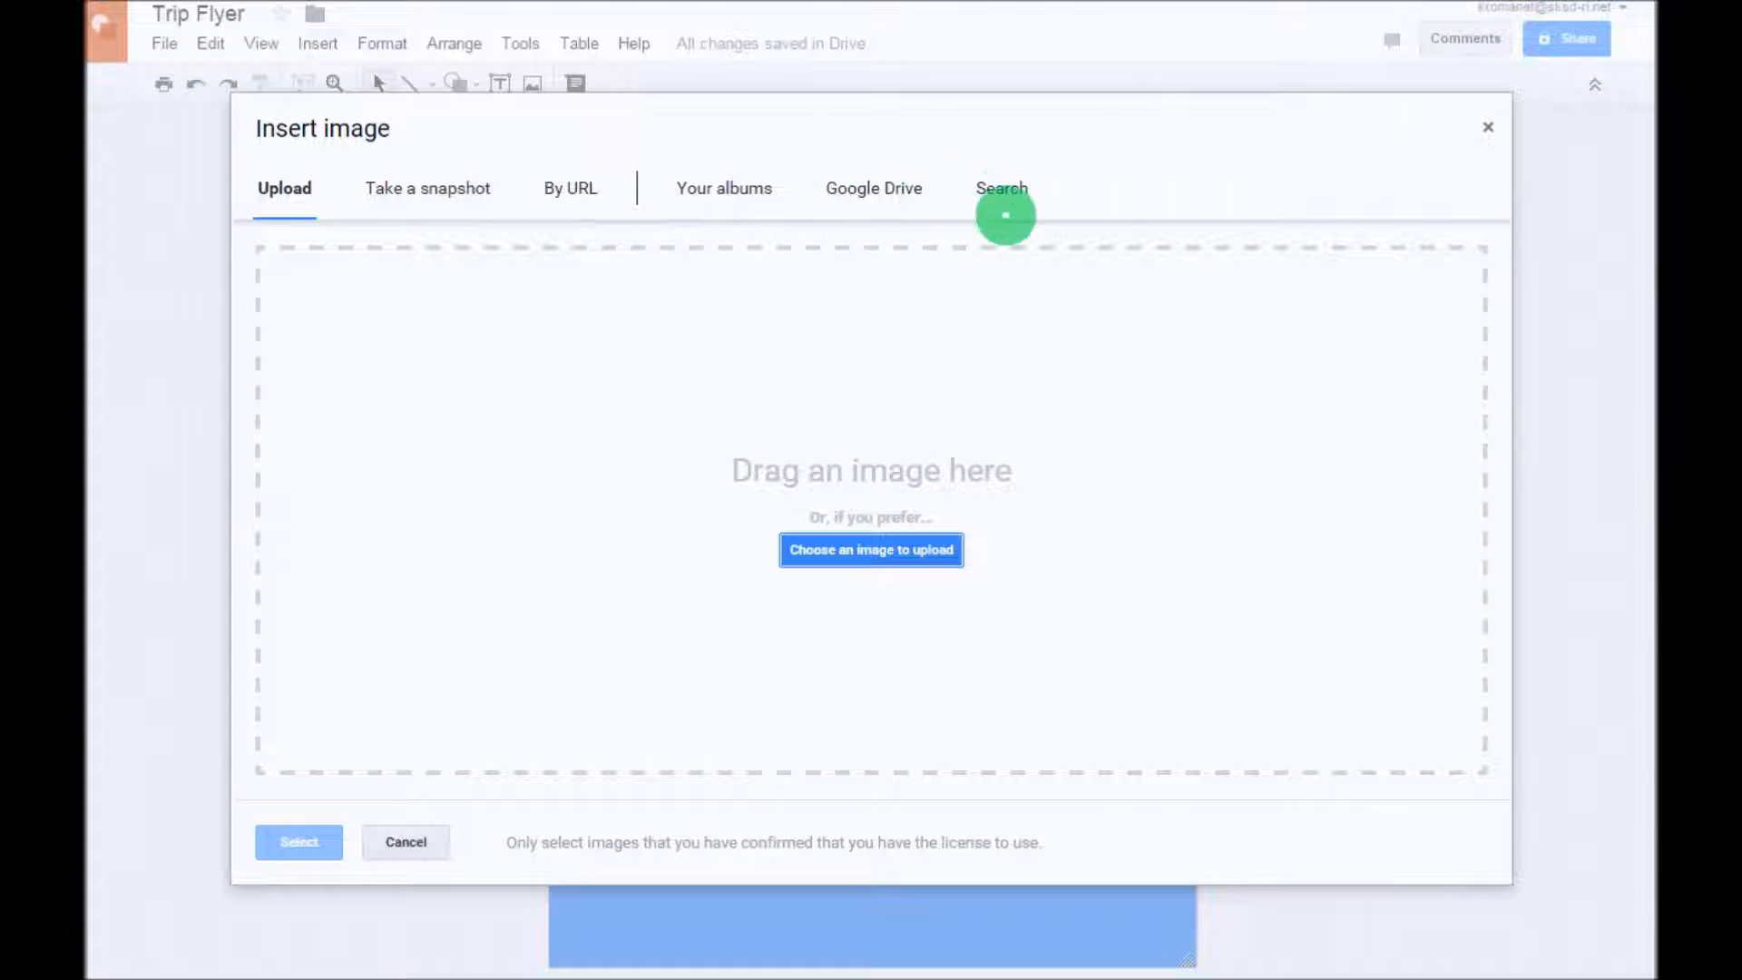
click(1003, 189)
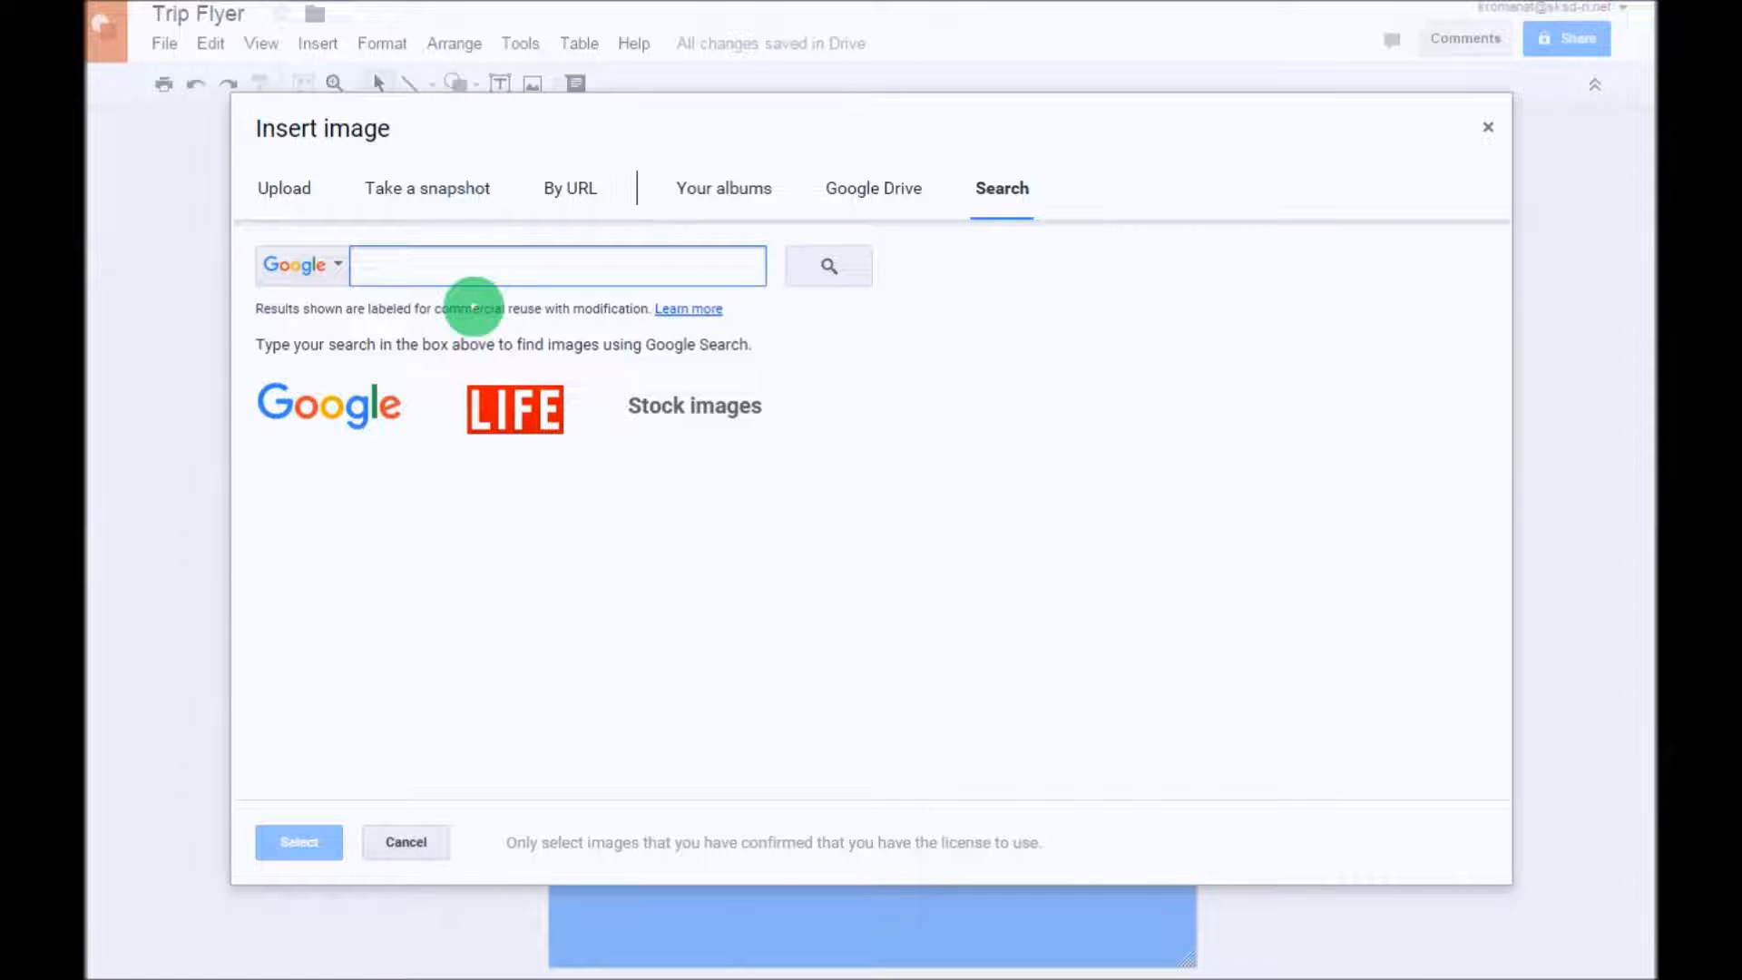
click(562, 187)
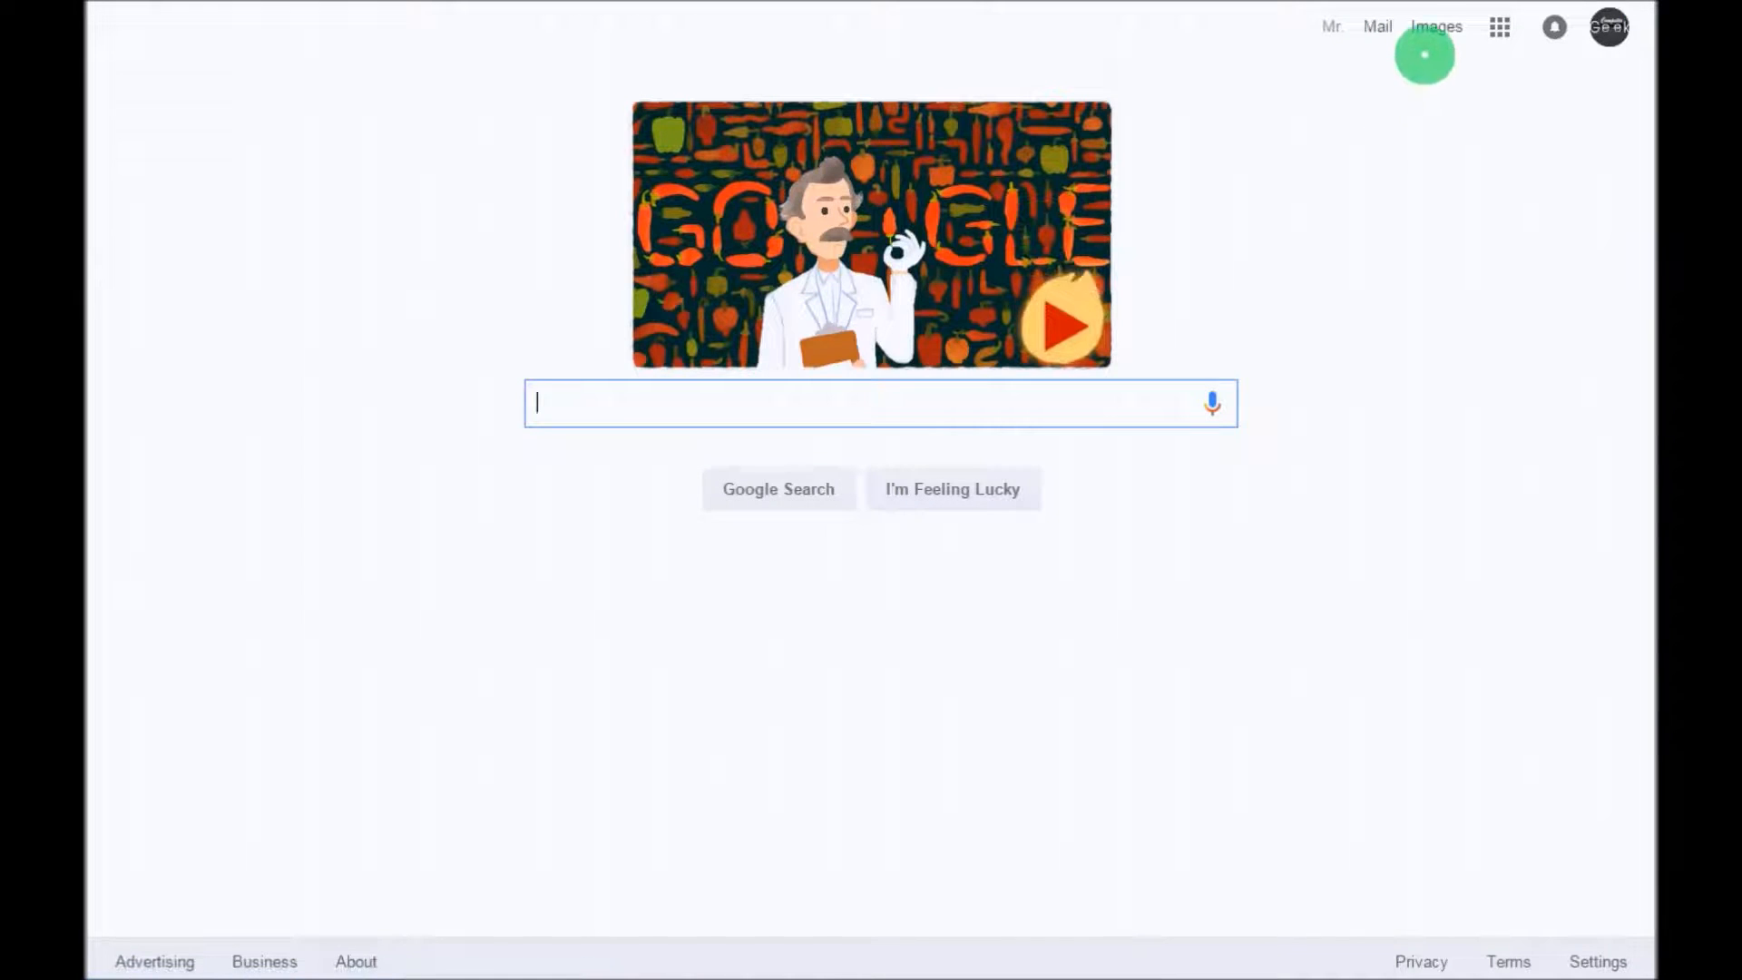
Step: Switch to Google Images and search for "Eiffel Tower"
click(1432, 31)
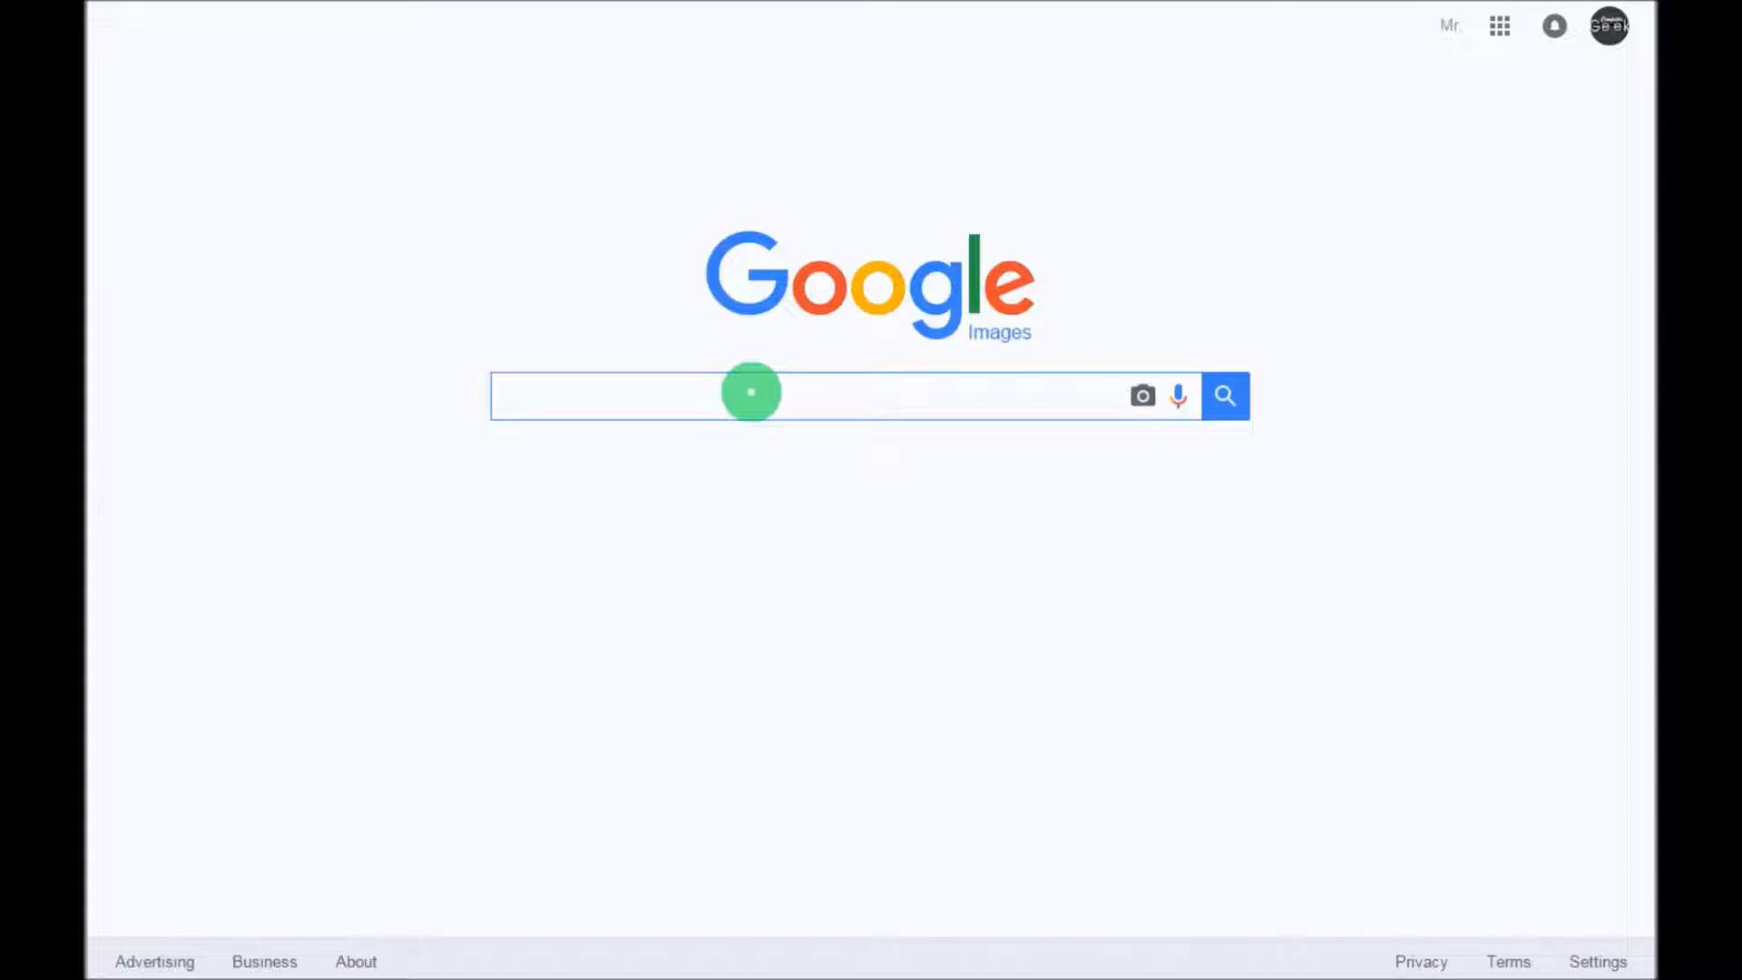
text(Ei)
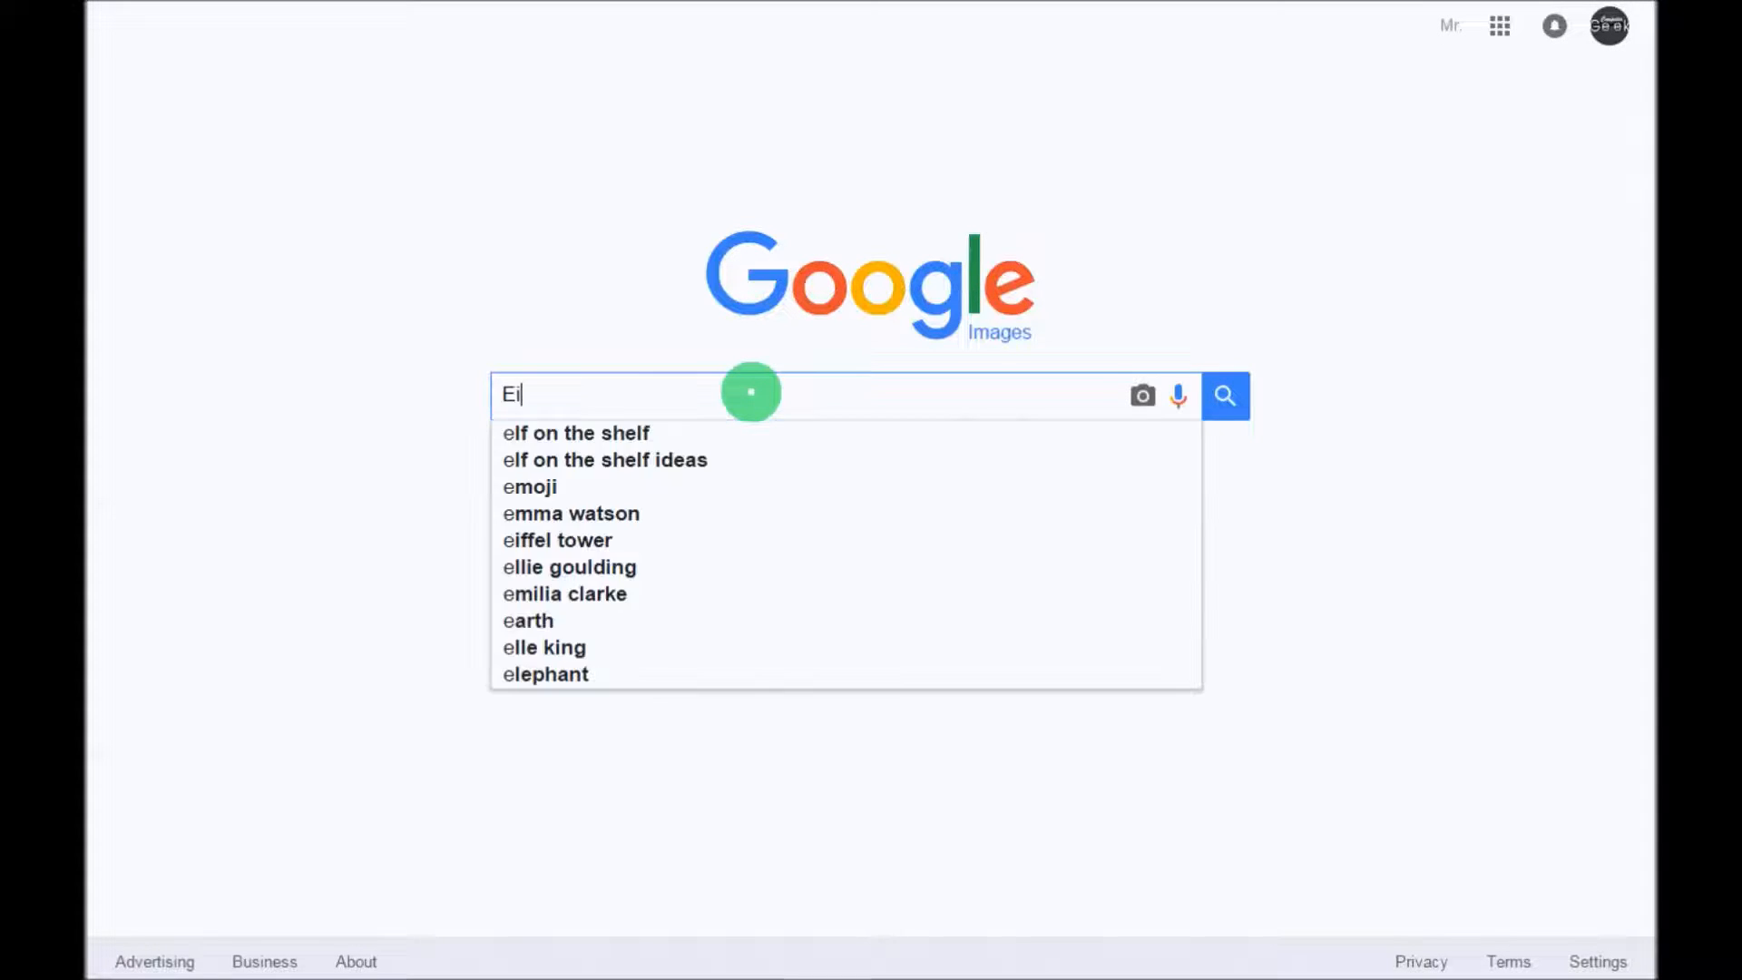
text(ffel Tower)
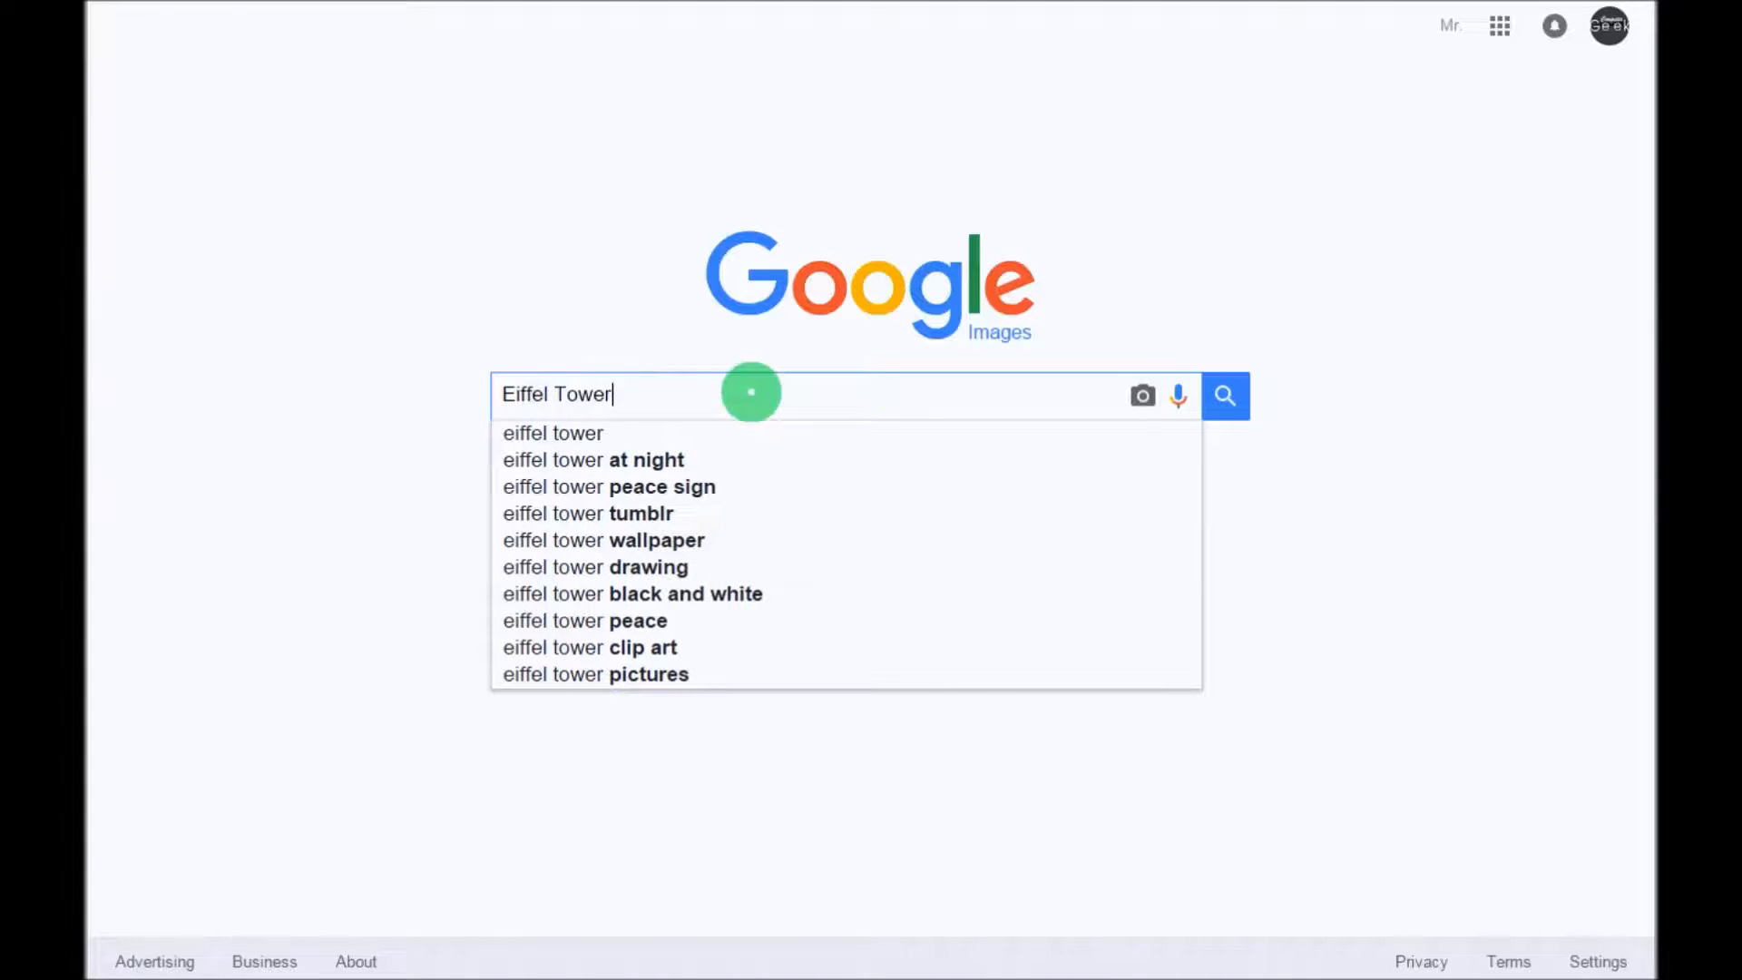
key(Return)
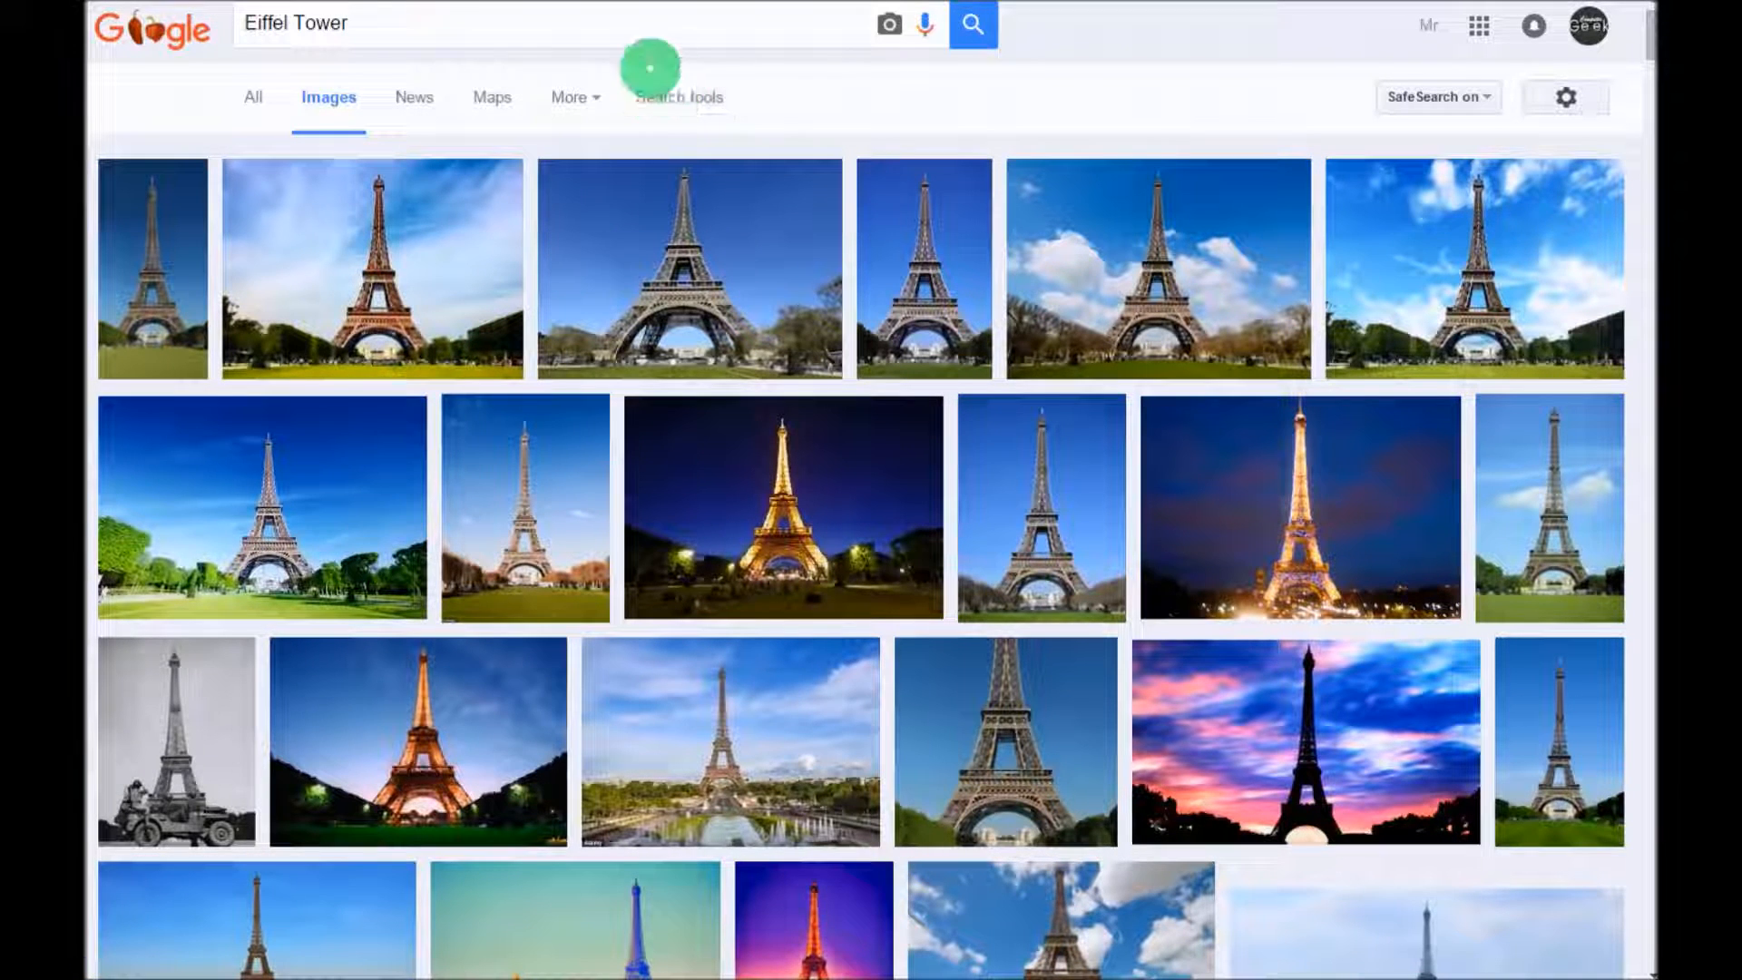
Step: Show the search tools for the Eiffel Tower images and view the colour filter options
click(696, 97)
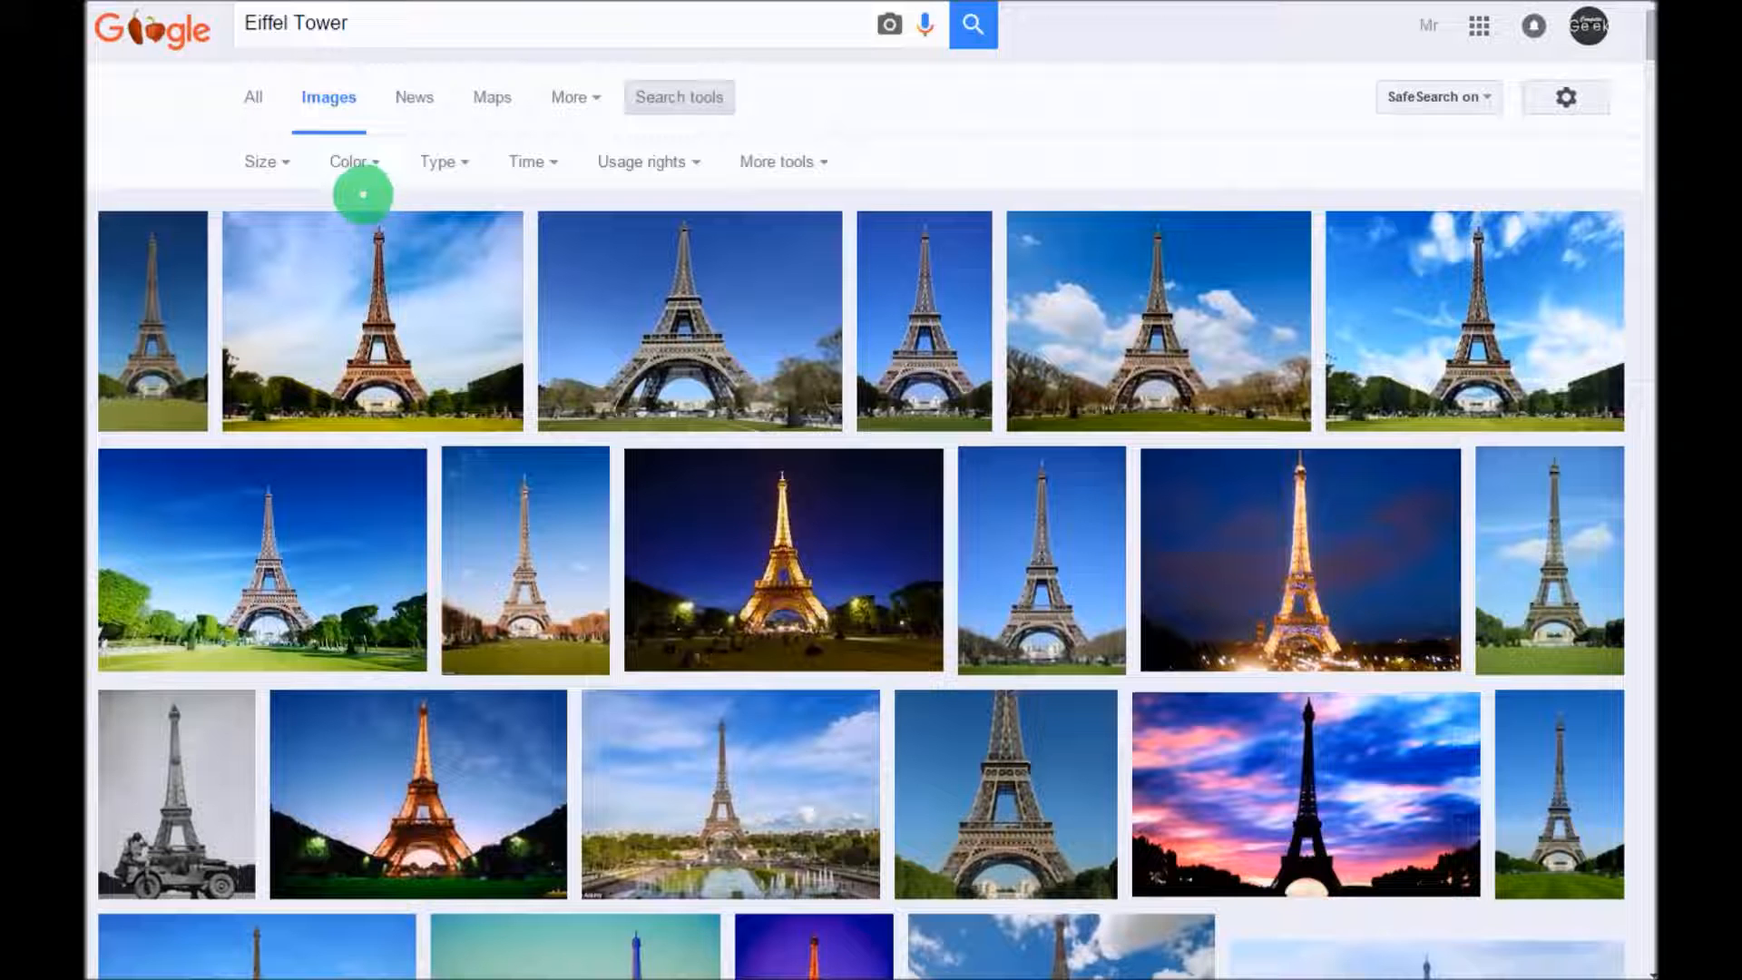
click(371, 162)
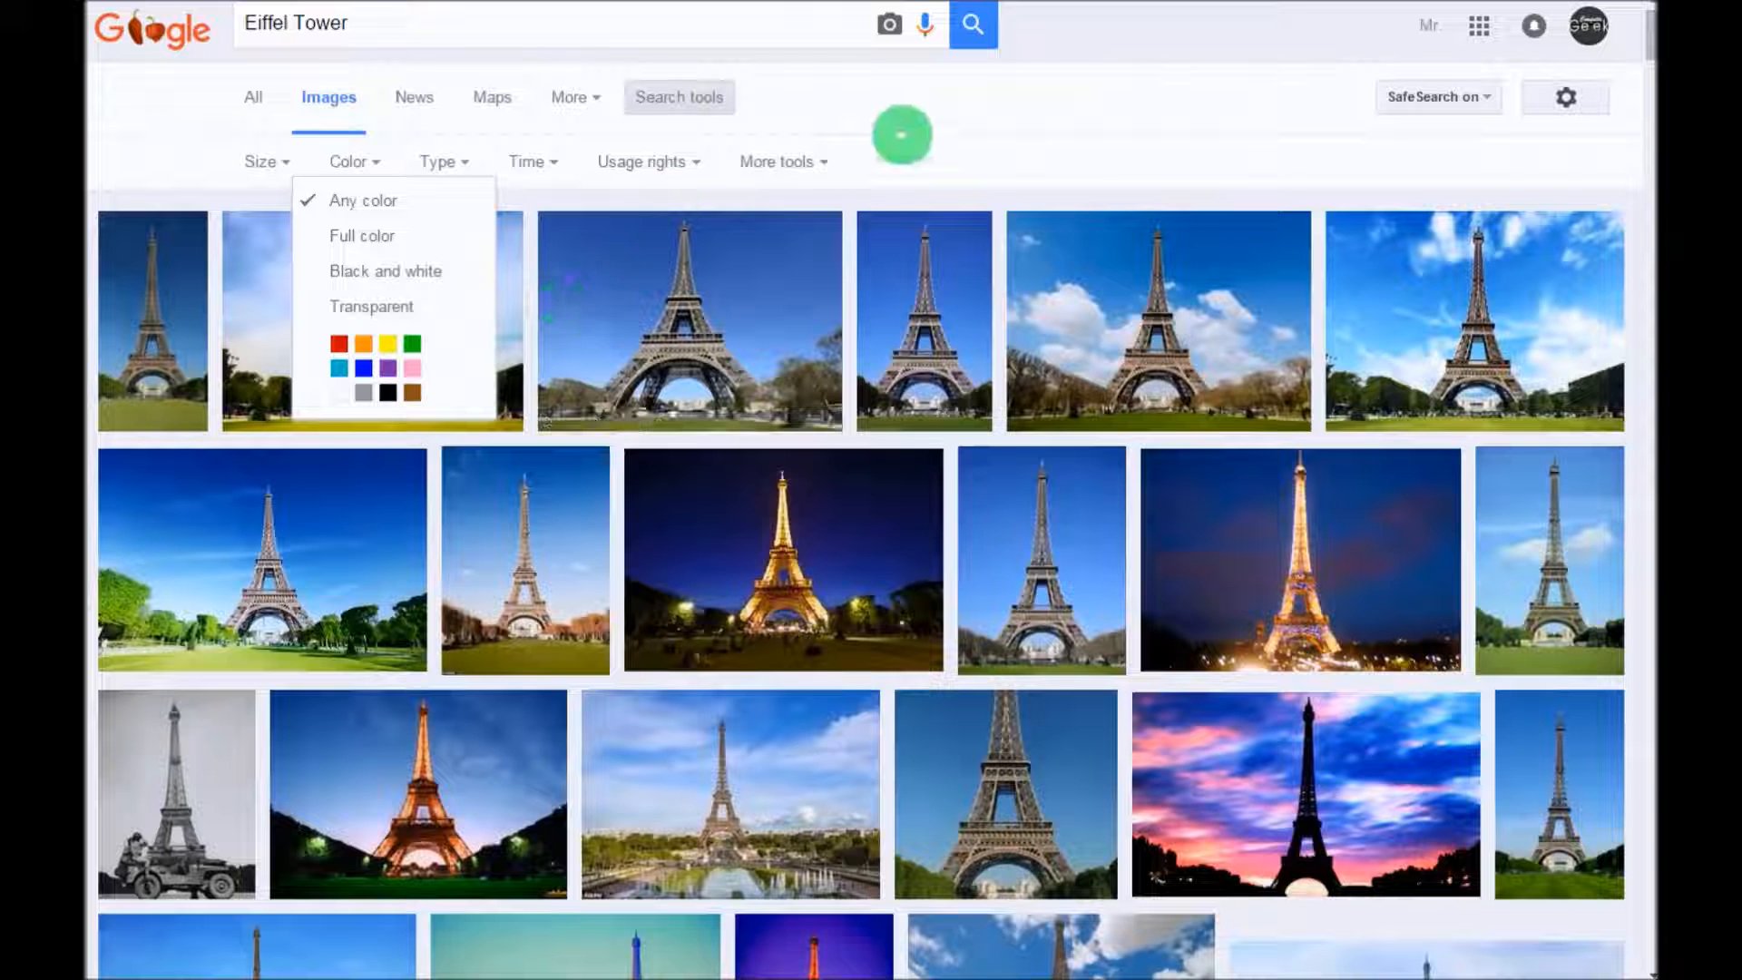
click(902, 147)
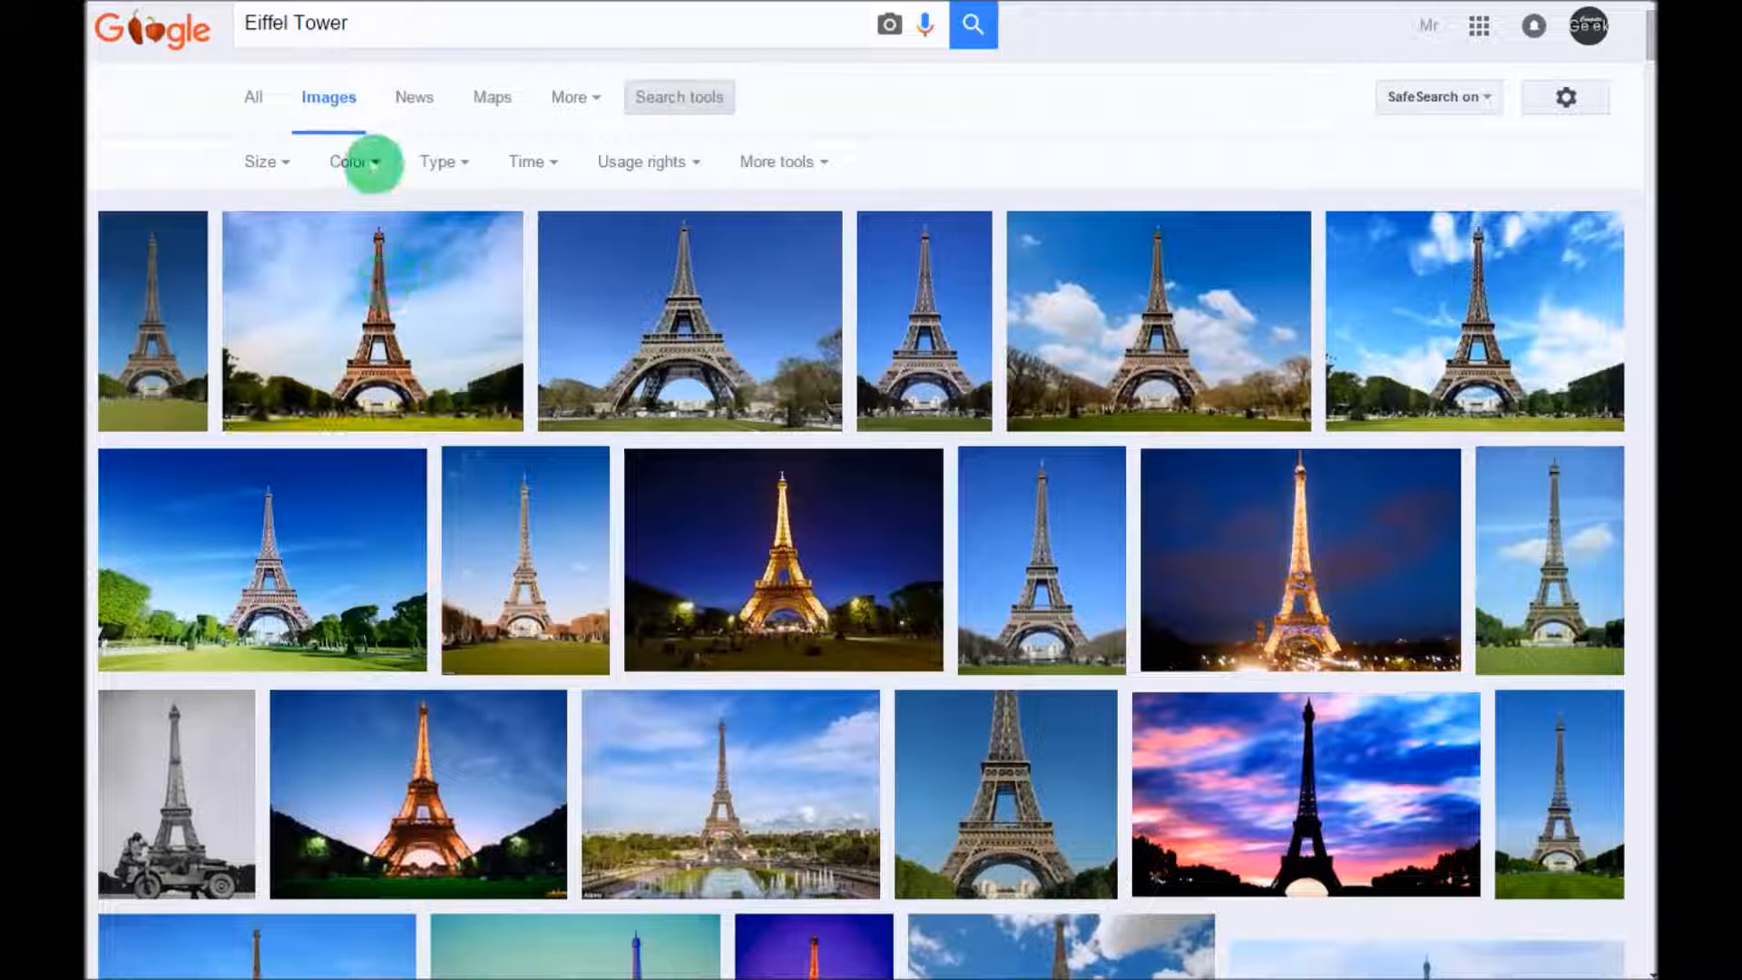
Step: Filter the Eiffel Tower image results to transparent images
click(374, 163)
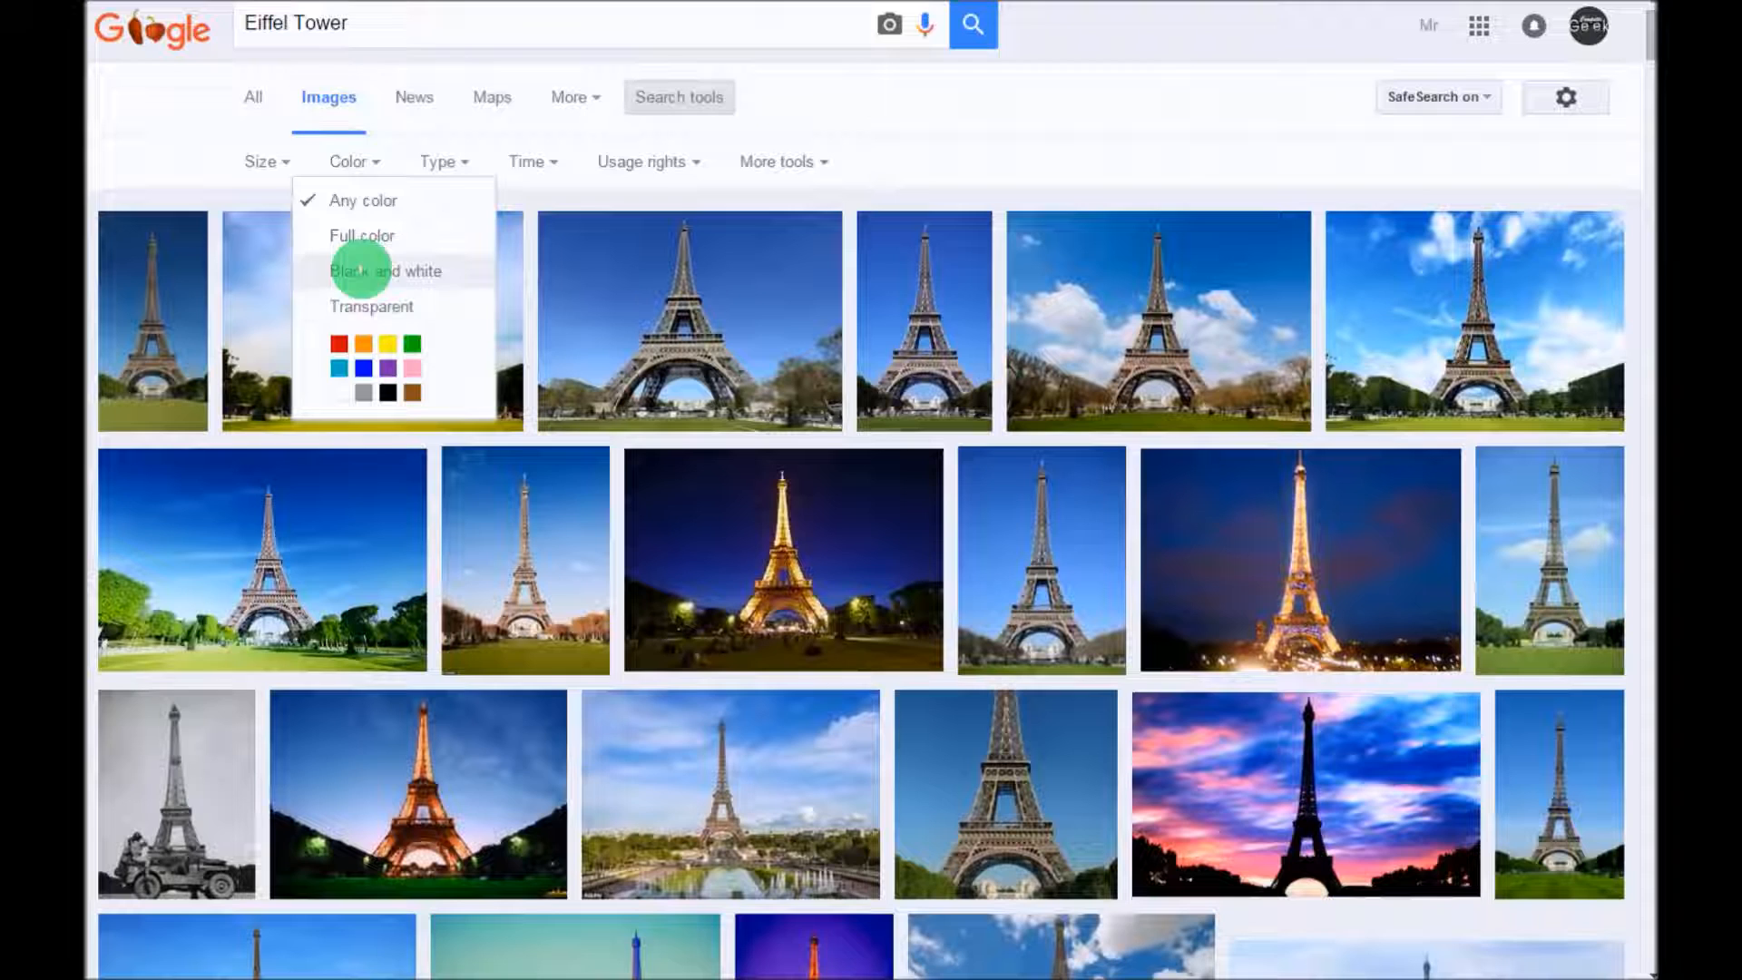
click(367, 306)
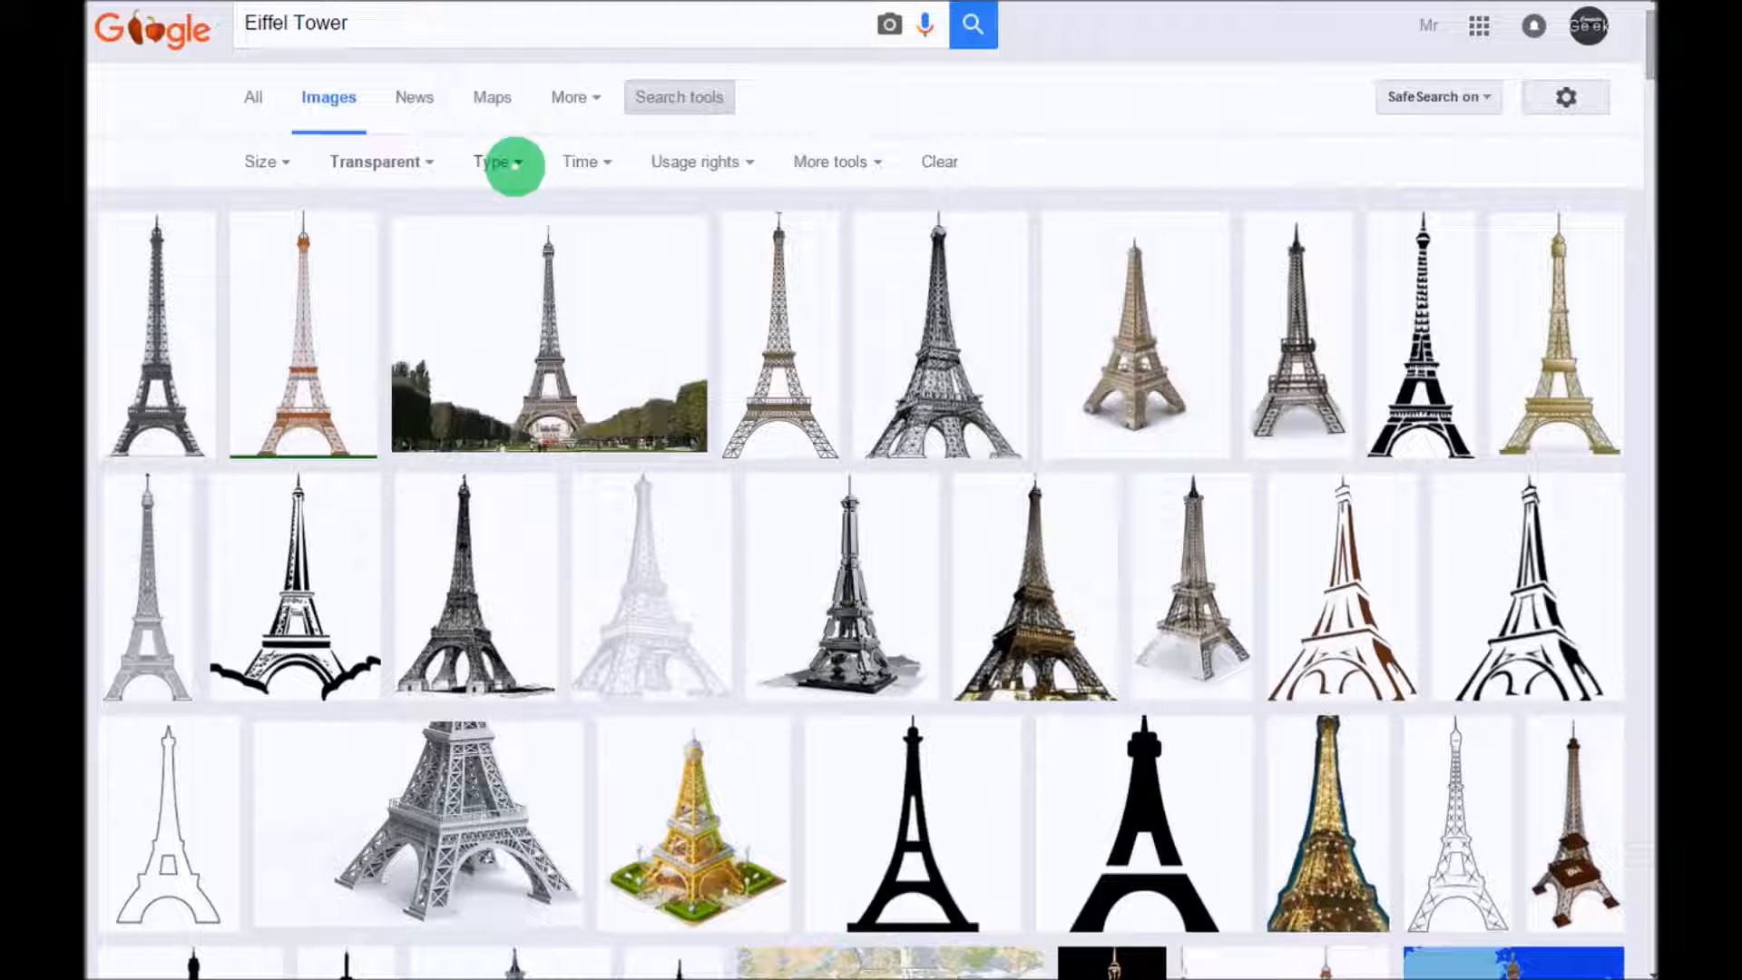
Step: Try the Clip art and Photo type filters on the transparent Eiffel Tower images, and reset the filter to Any type
click(515, 164)
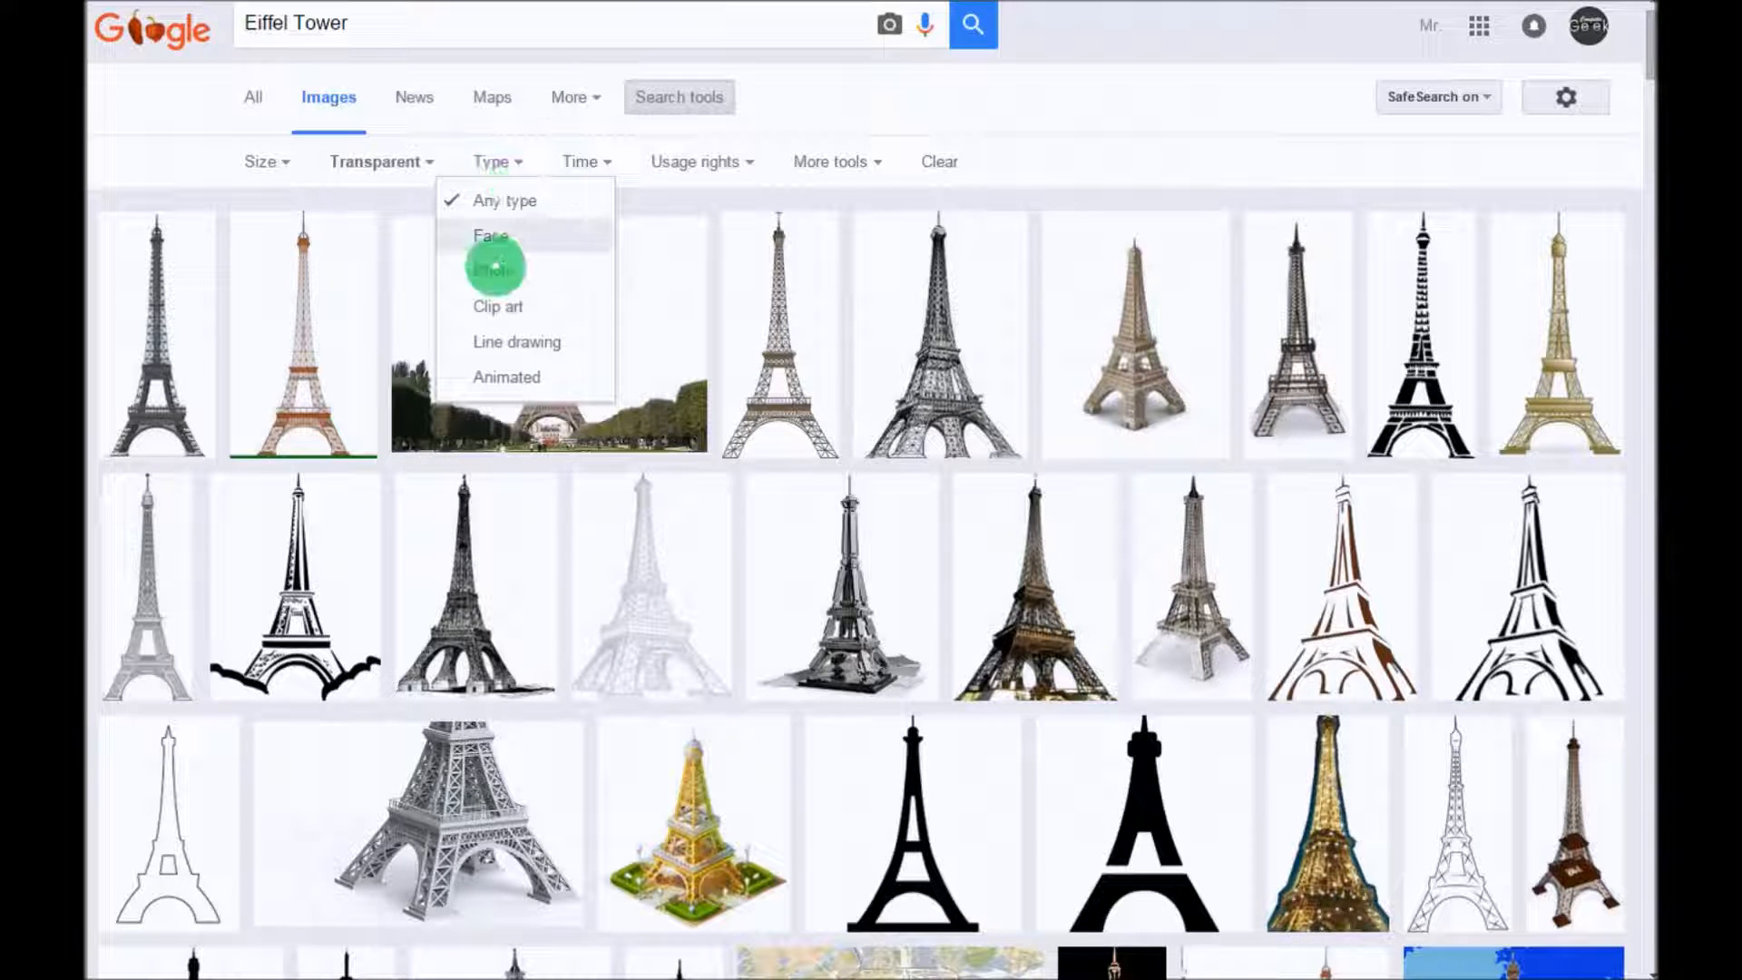
click(540, 300)
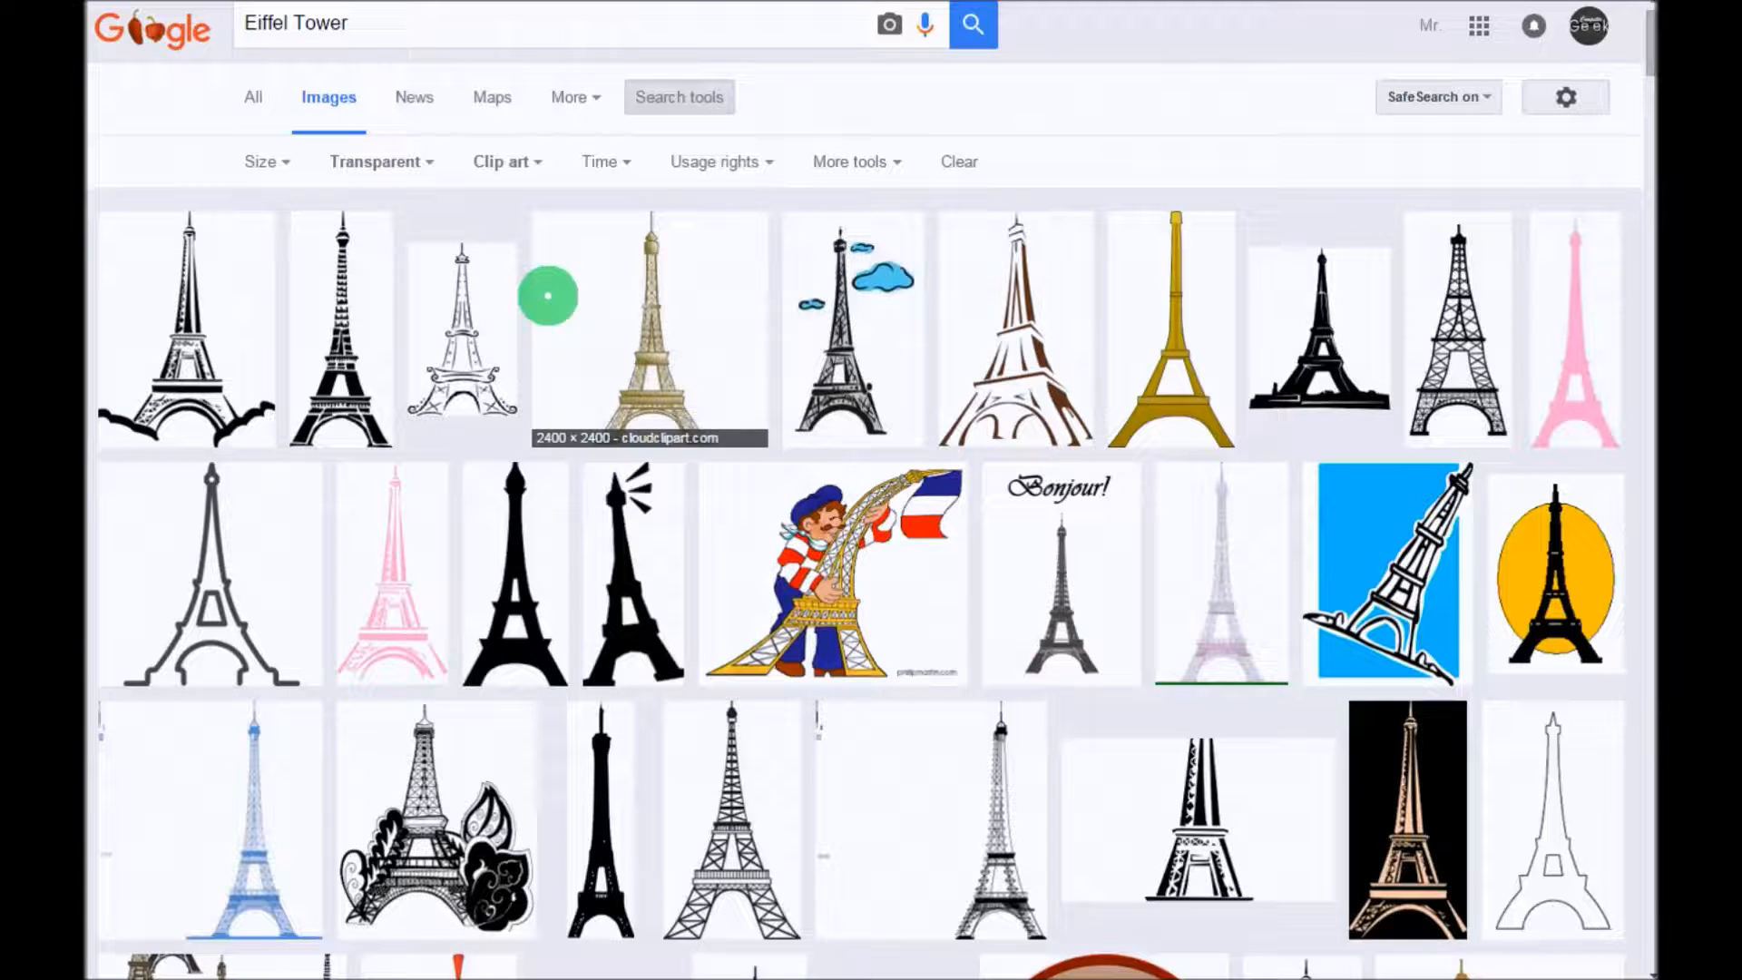
click(535, 164)
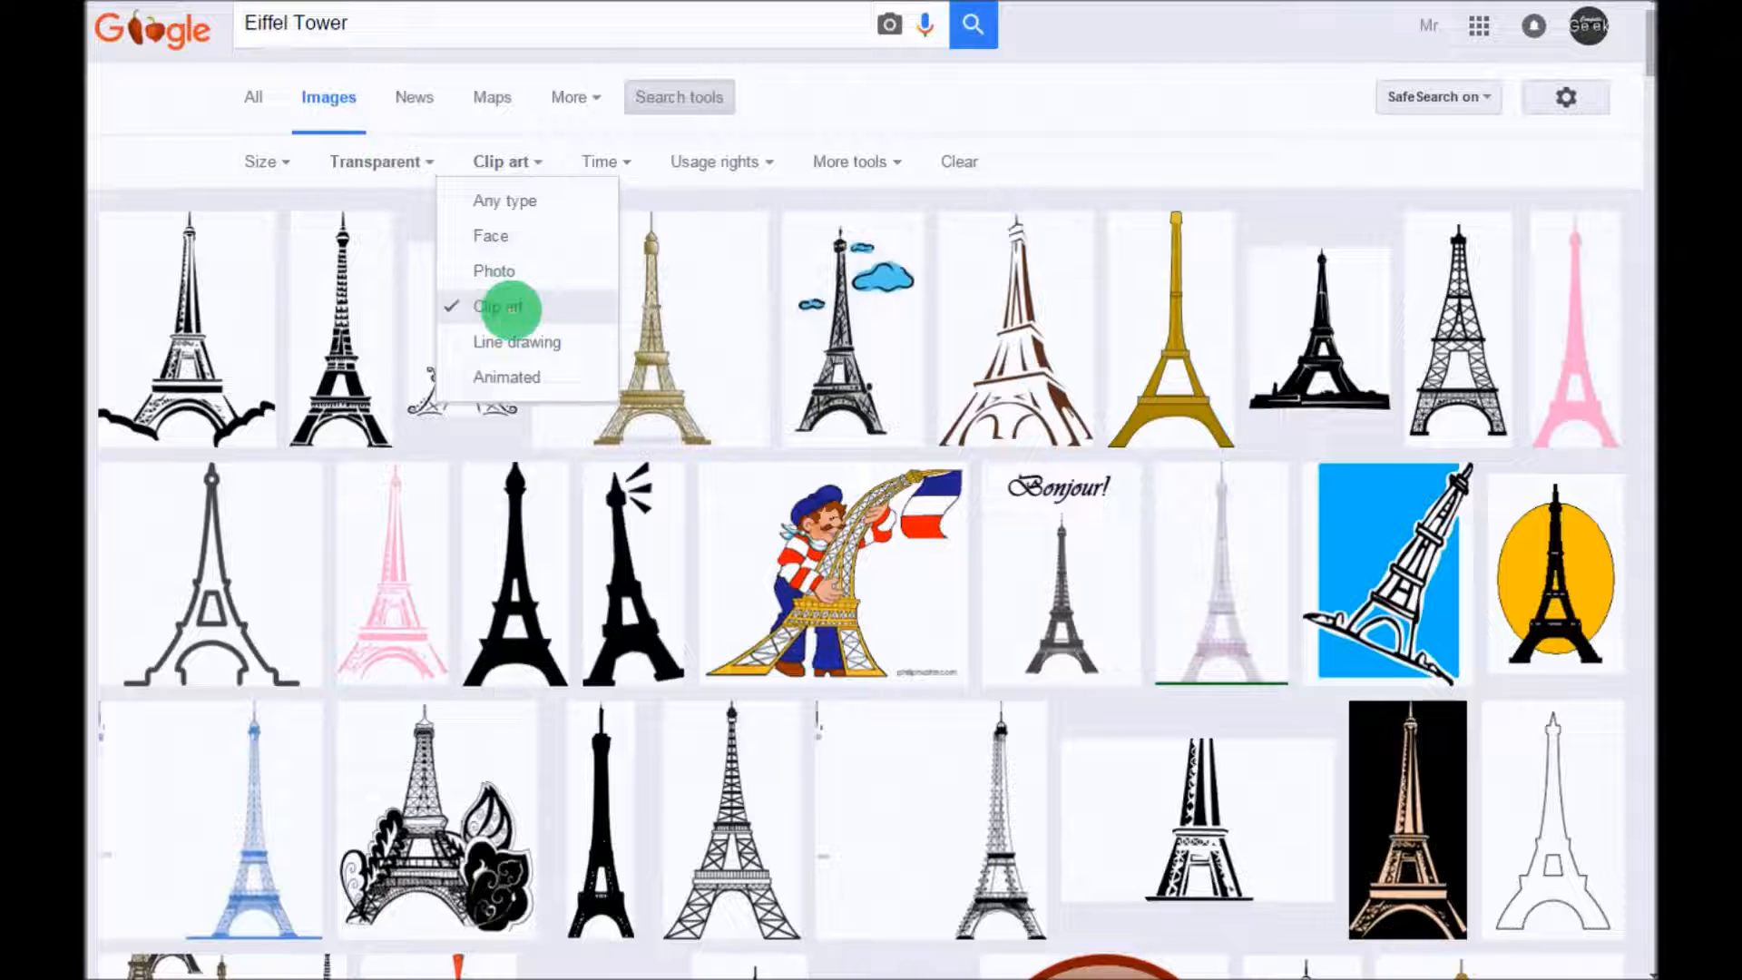
click(501, 268)
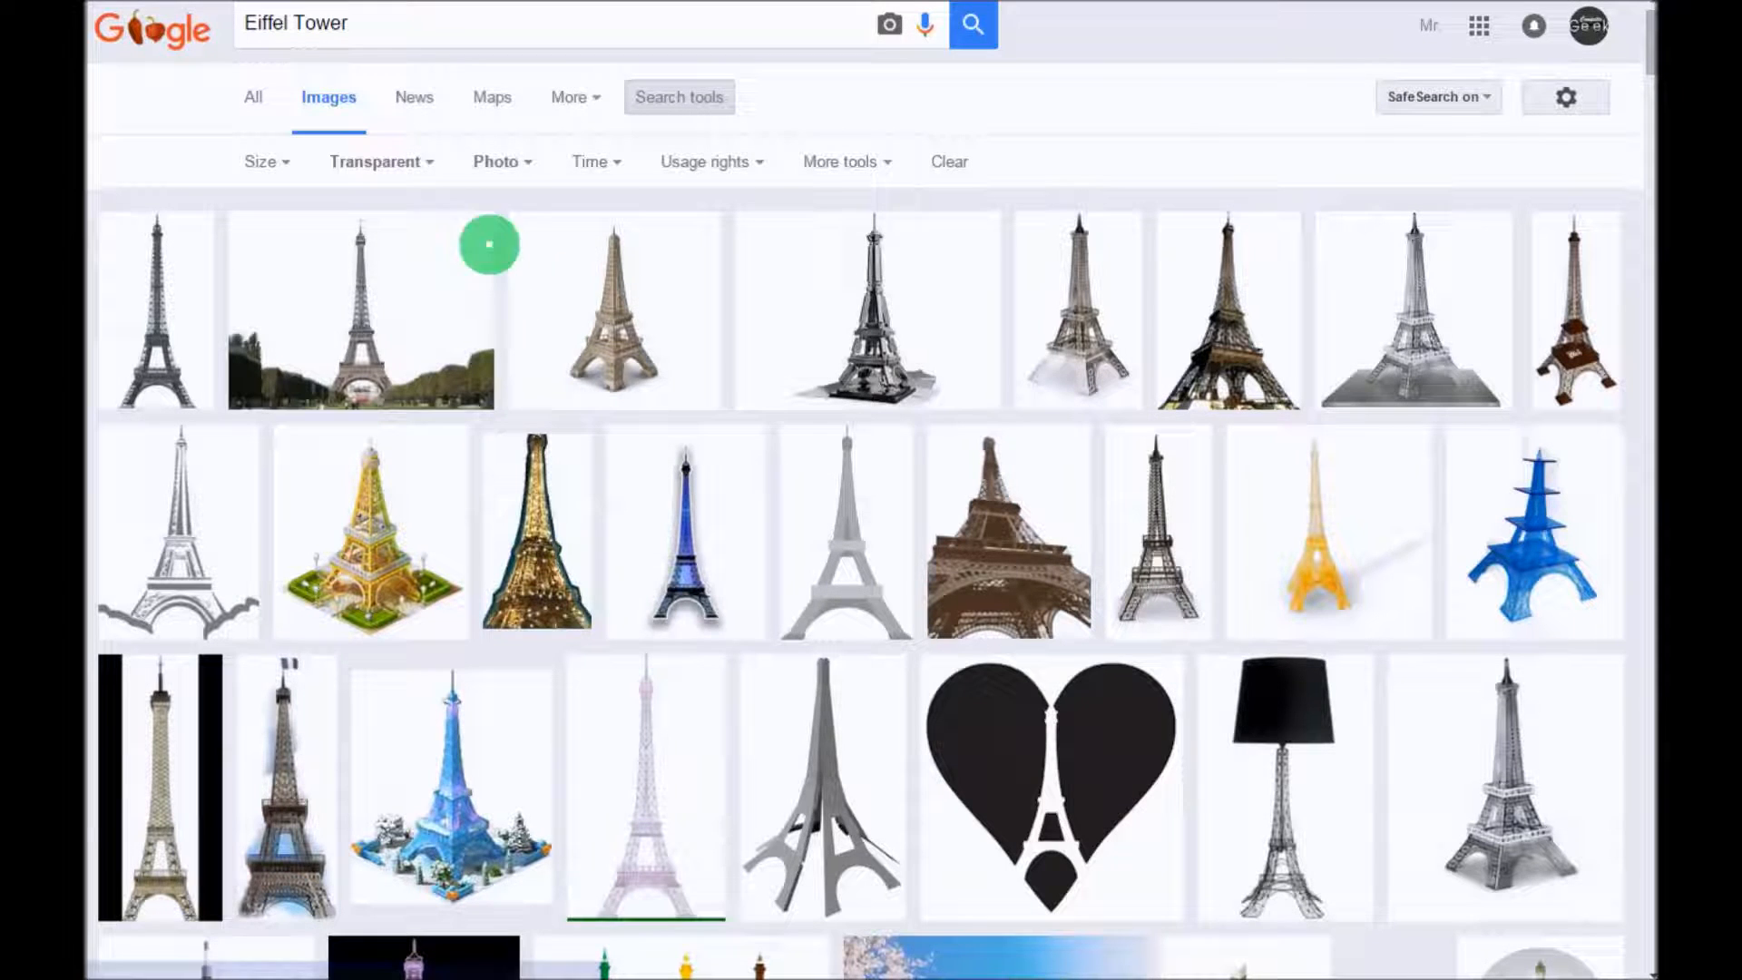
click(515, 165)
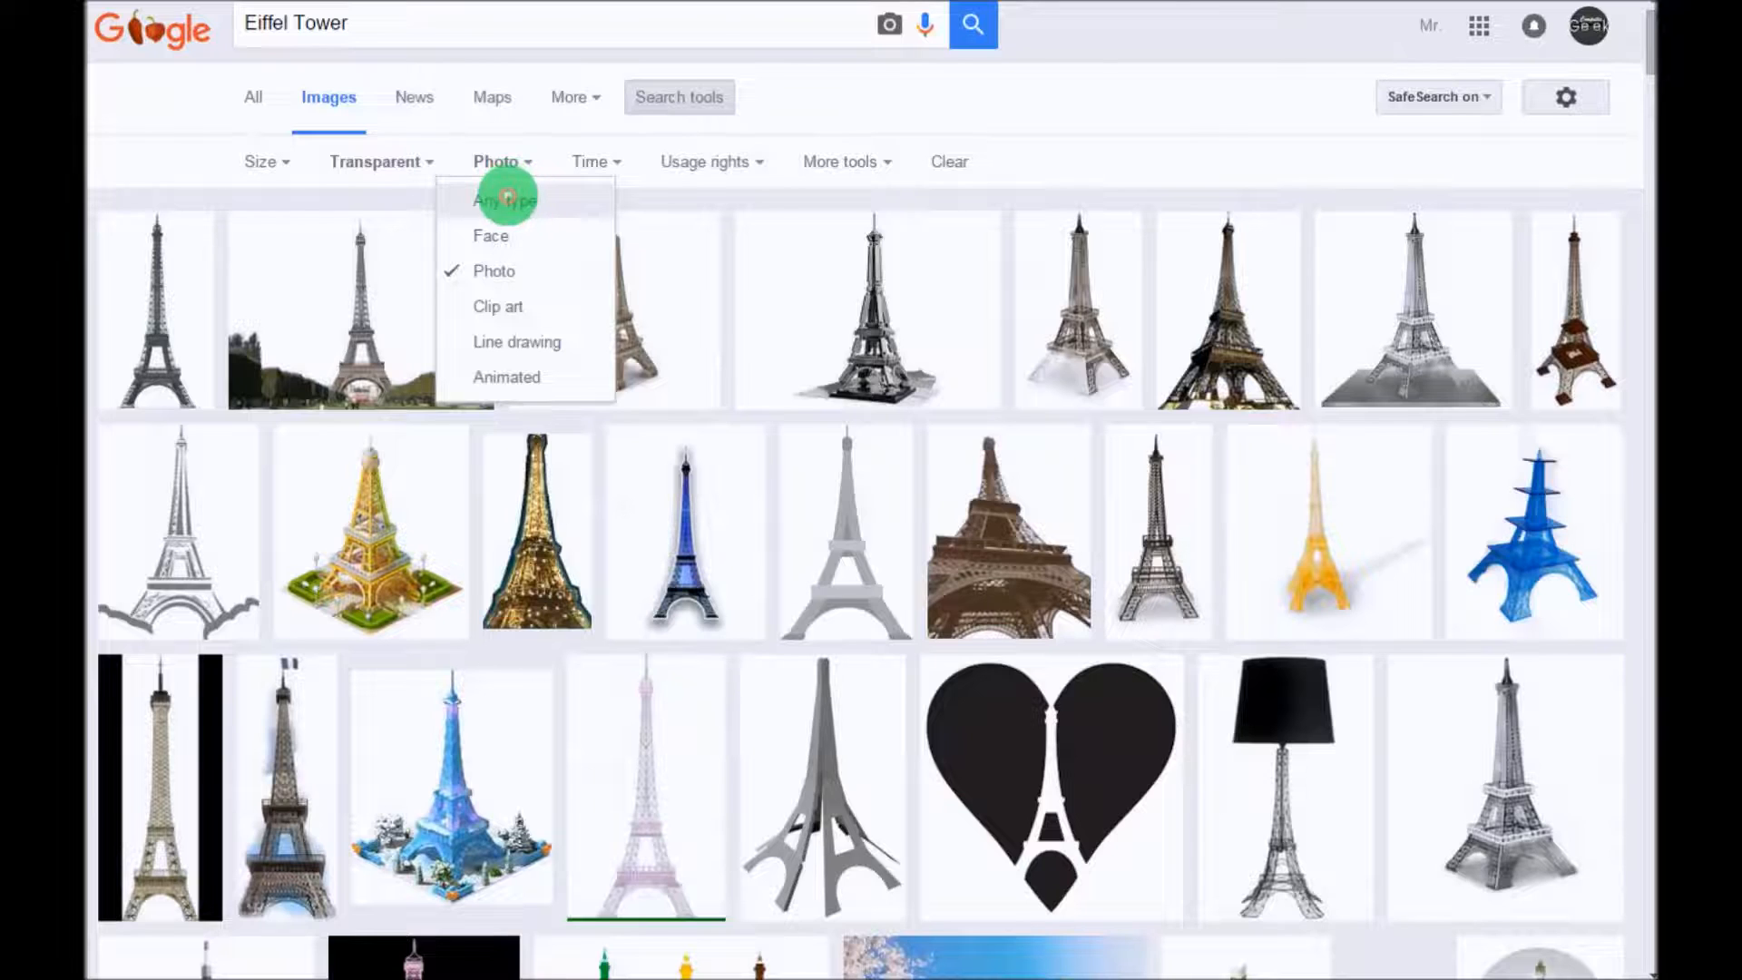
click(507, 199)
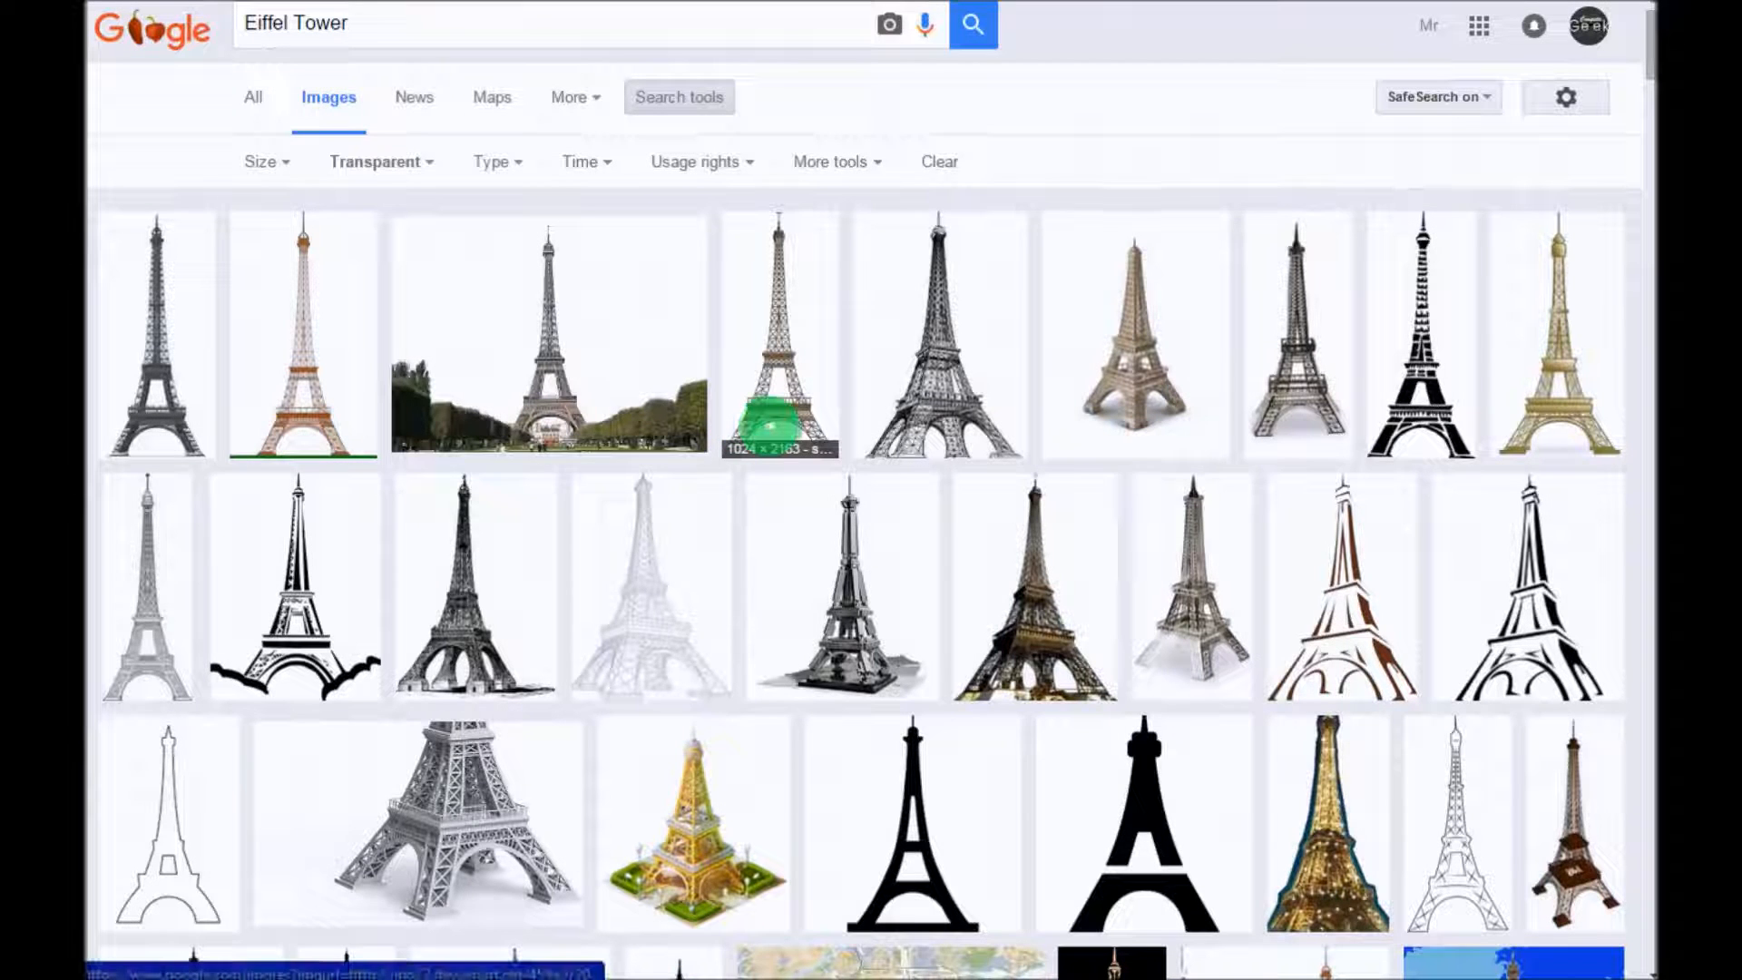
Step: Find the 135 × 360 Eiffel Tower photo with the French flag on top, view it full size and copy its image URL
scroll(827, 423, down, 1)
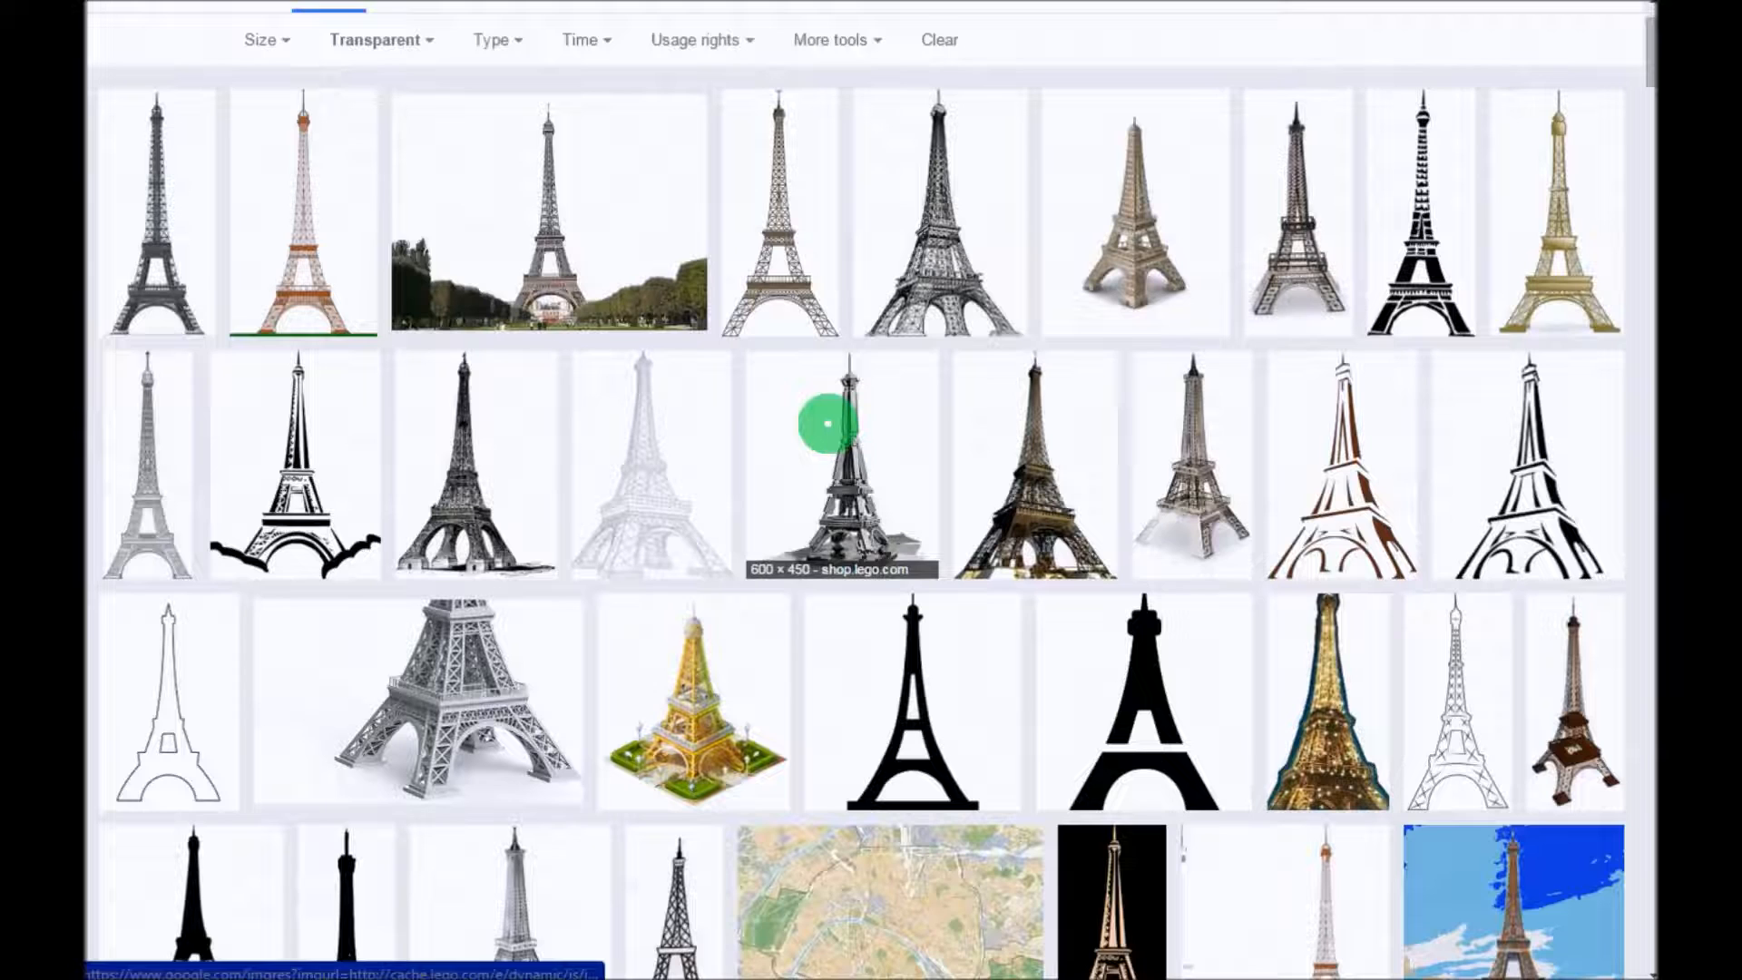
scroll(827, 423, down, 4)
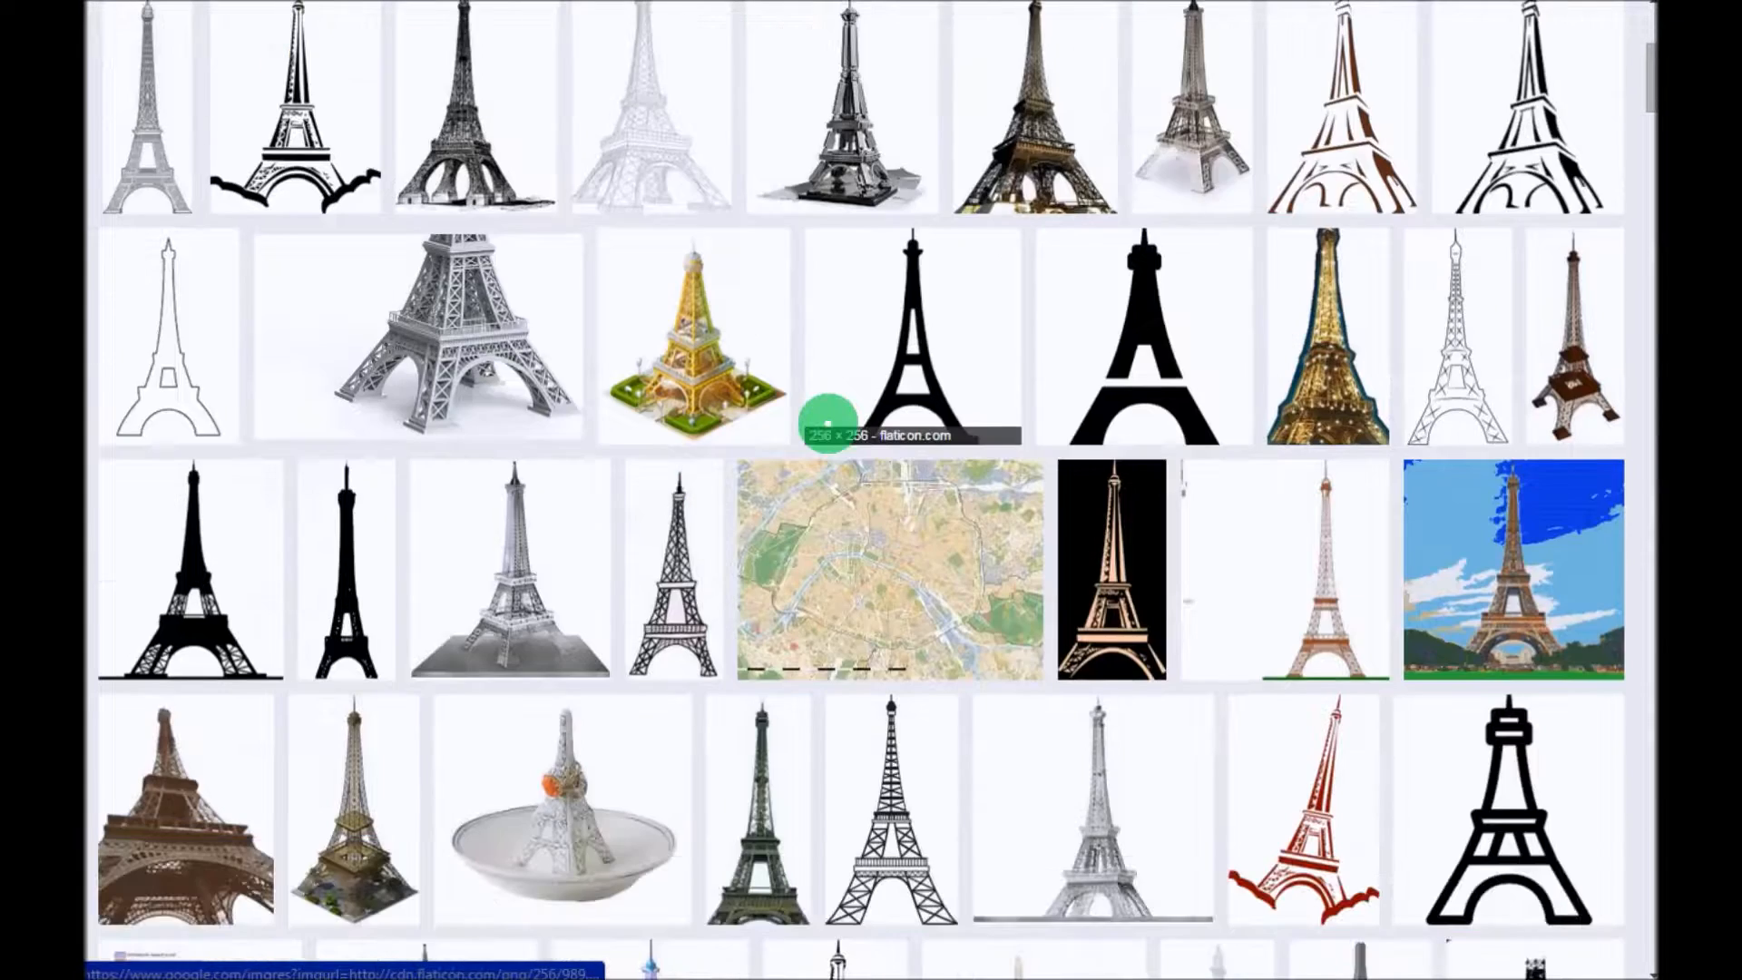
scroll(827, 423, down, 5)
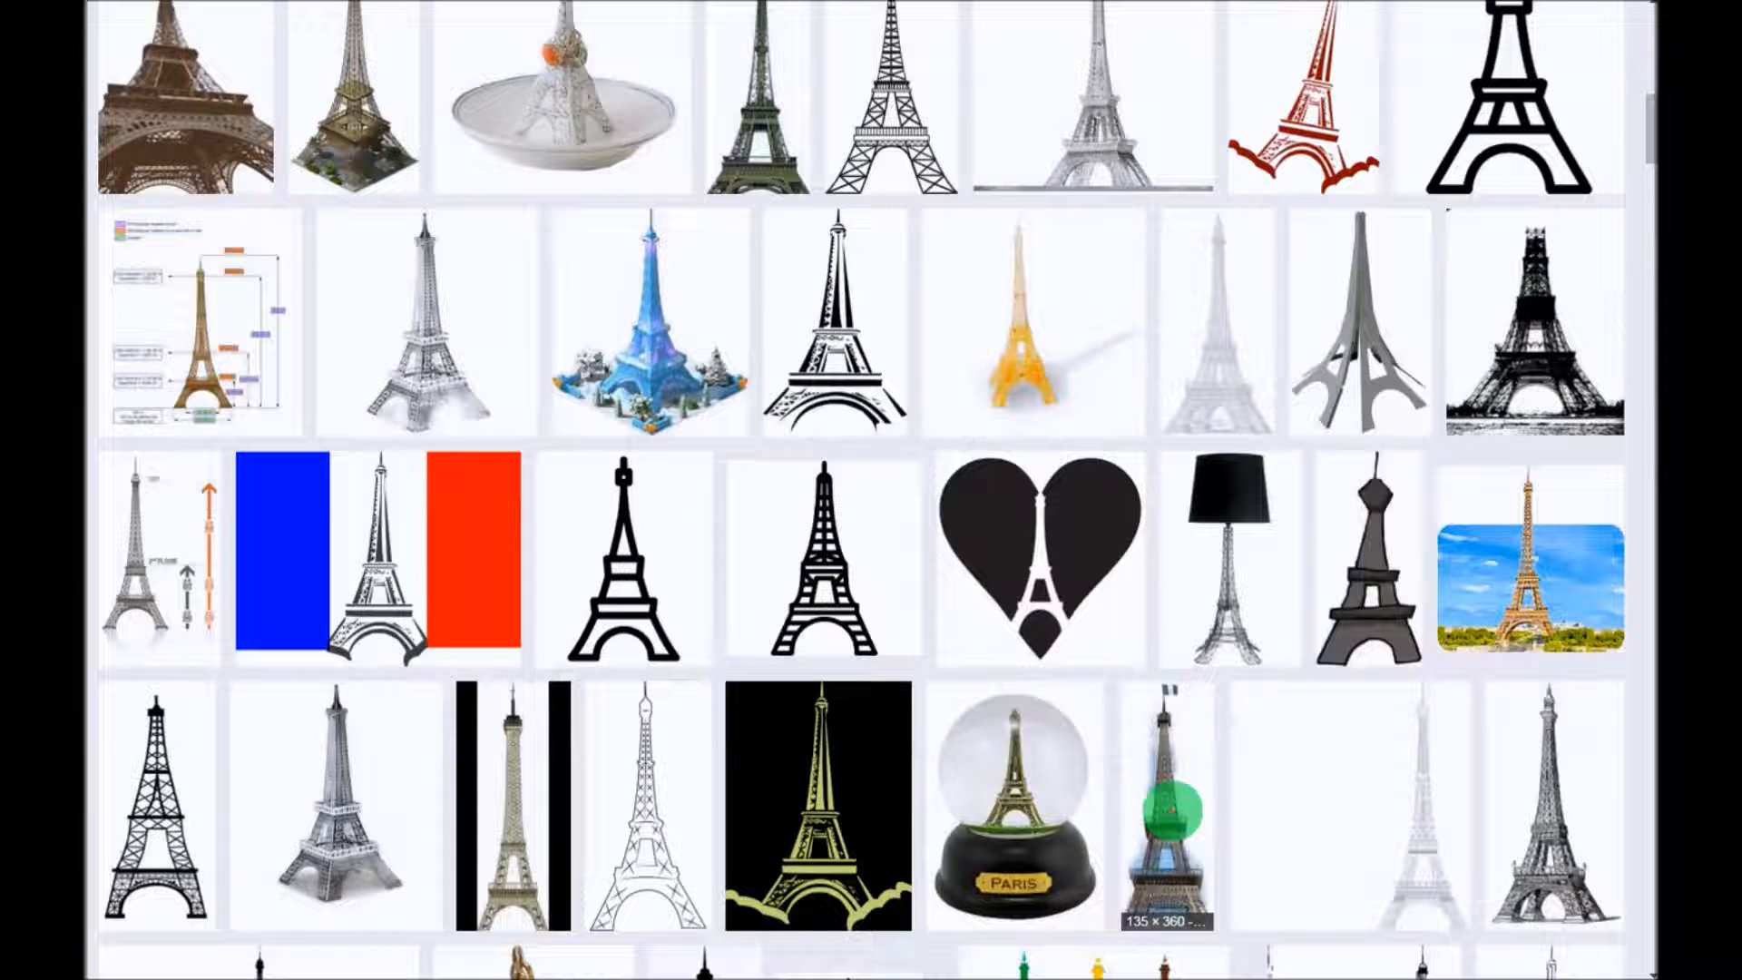
click(1168, 802)
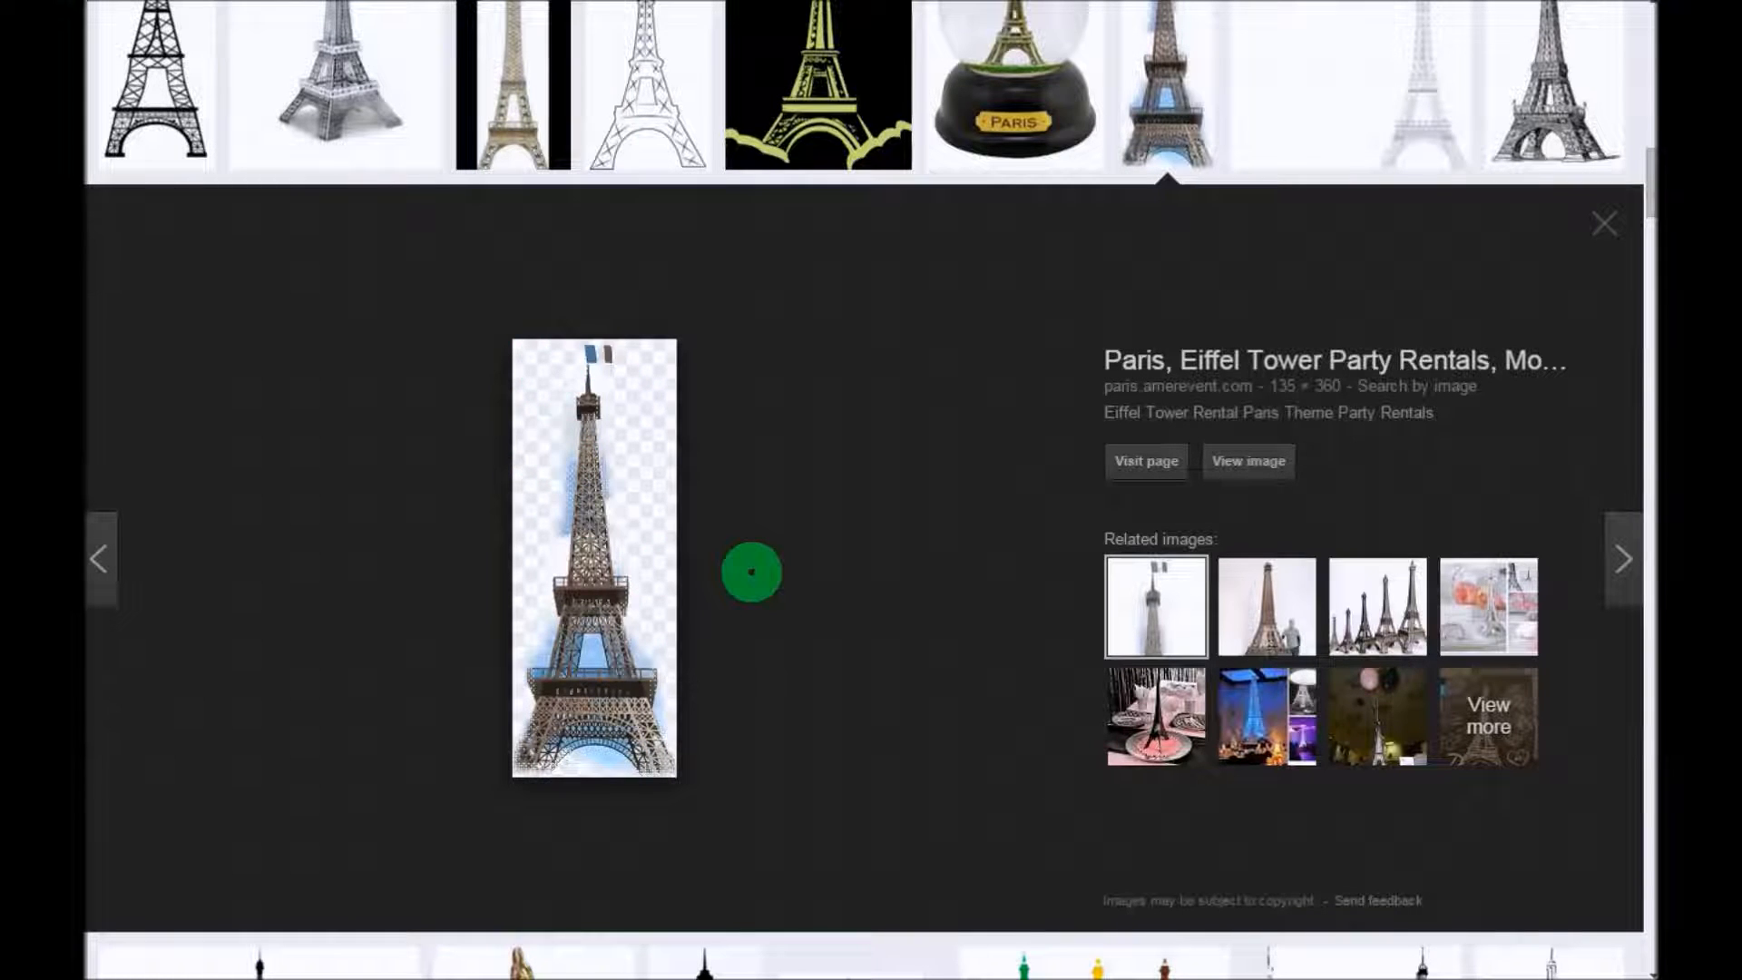
click(1250, 461)
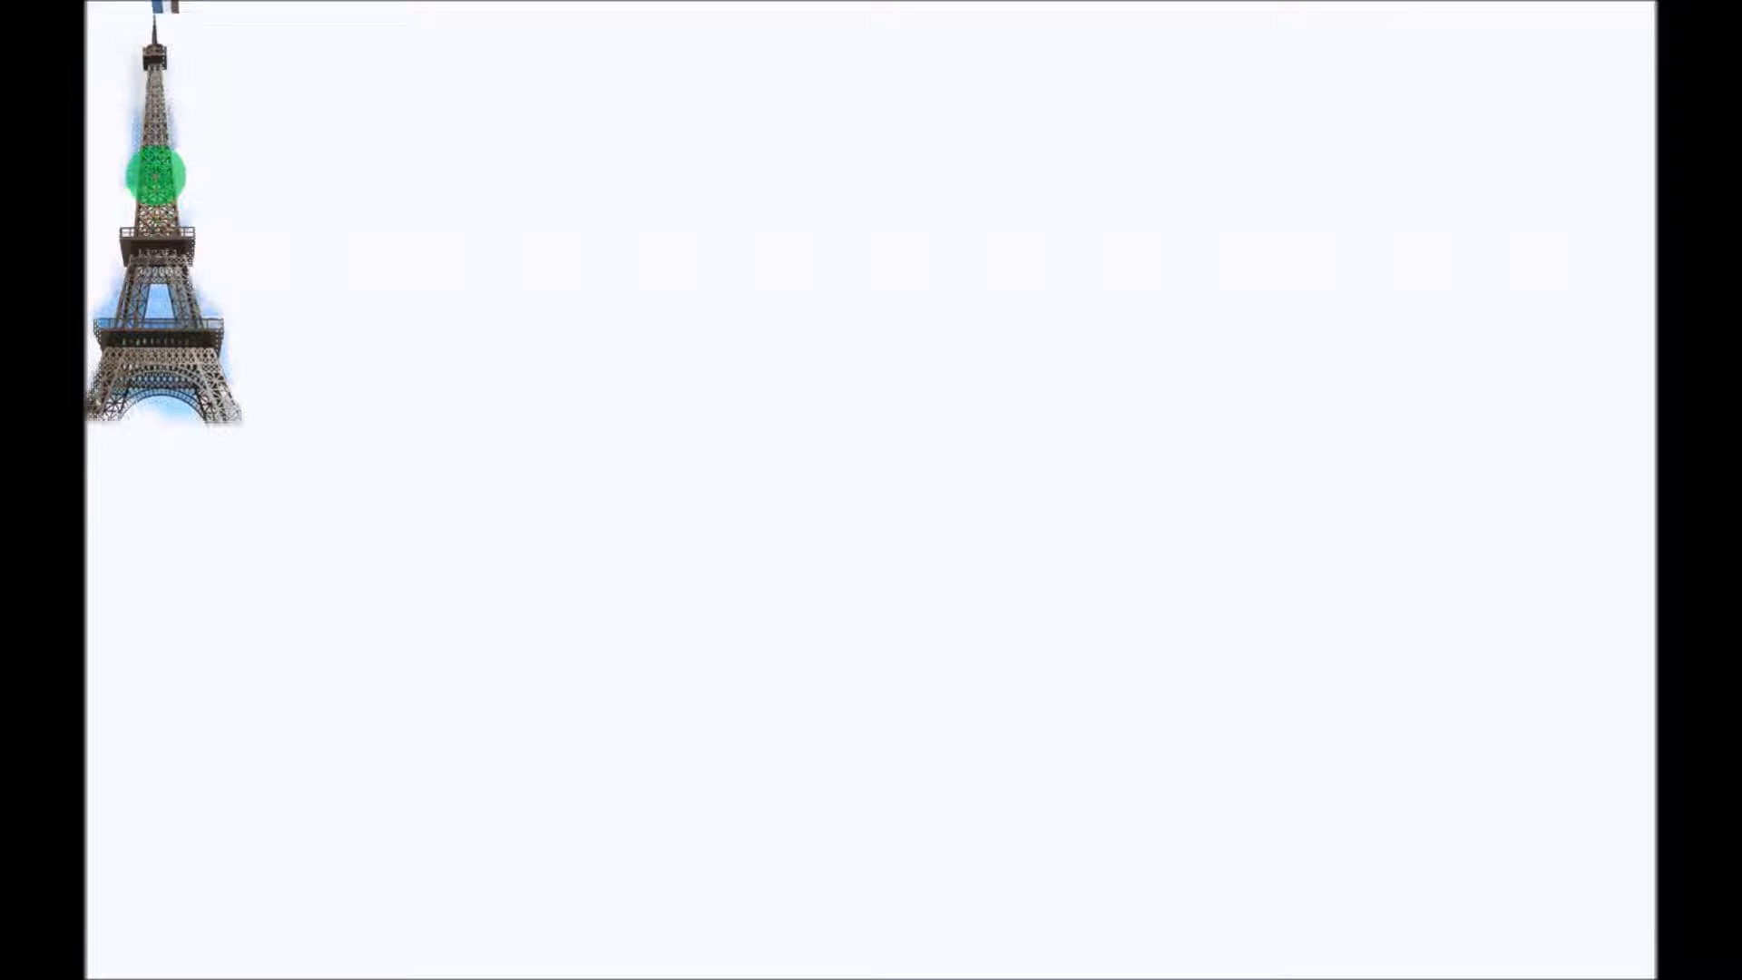
right_click(158, 164)
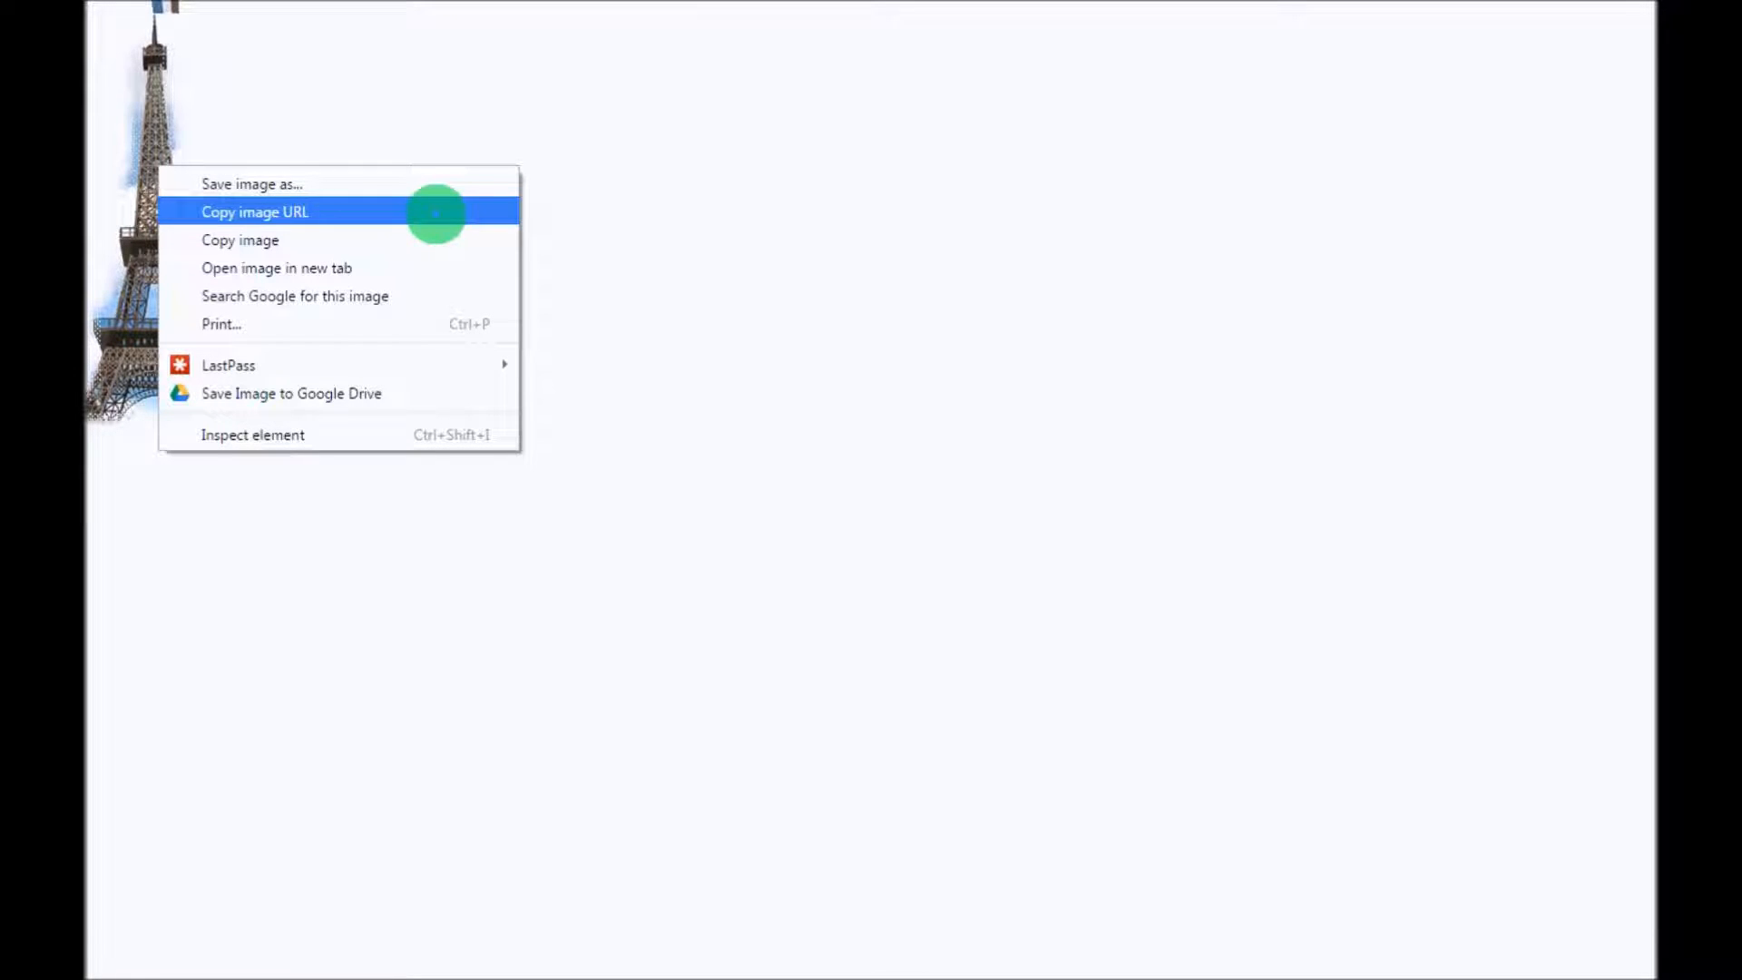
click(436, 212)
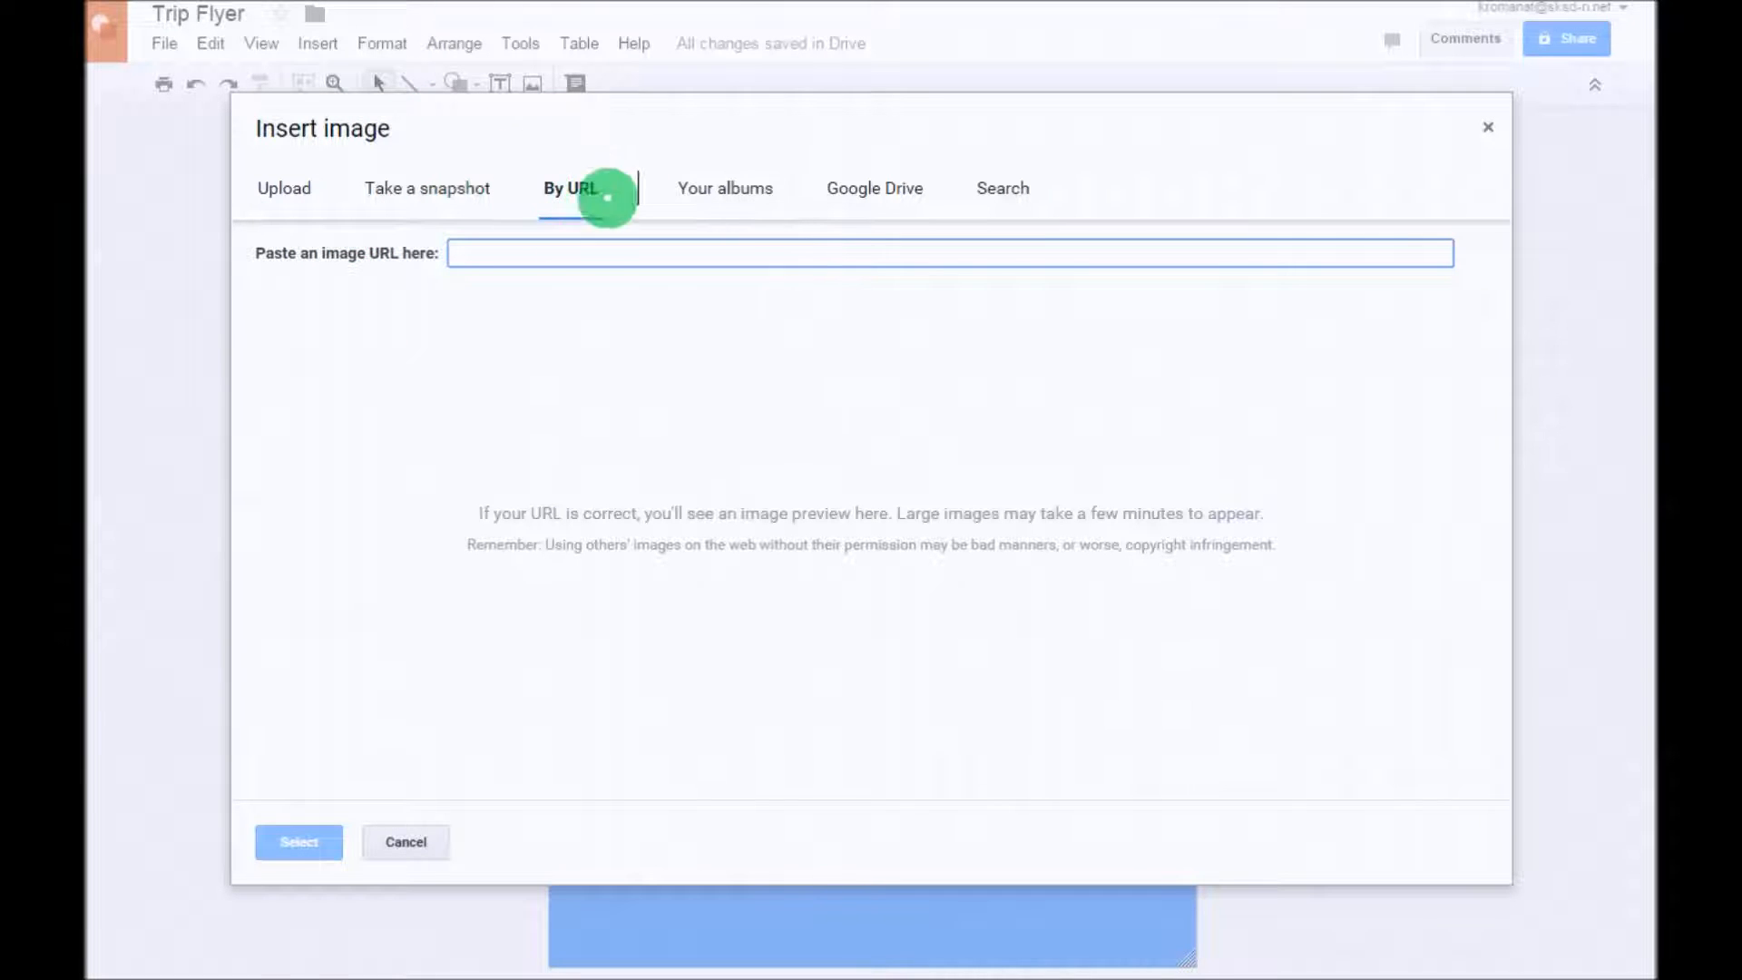
Step: Switch to the Google Drawings flyer and insert the Eiffel Tower image from the copied URL
right_click(472, 253)
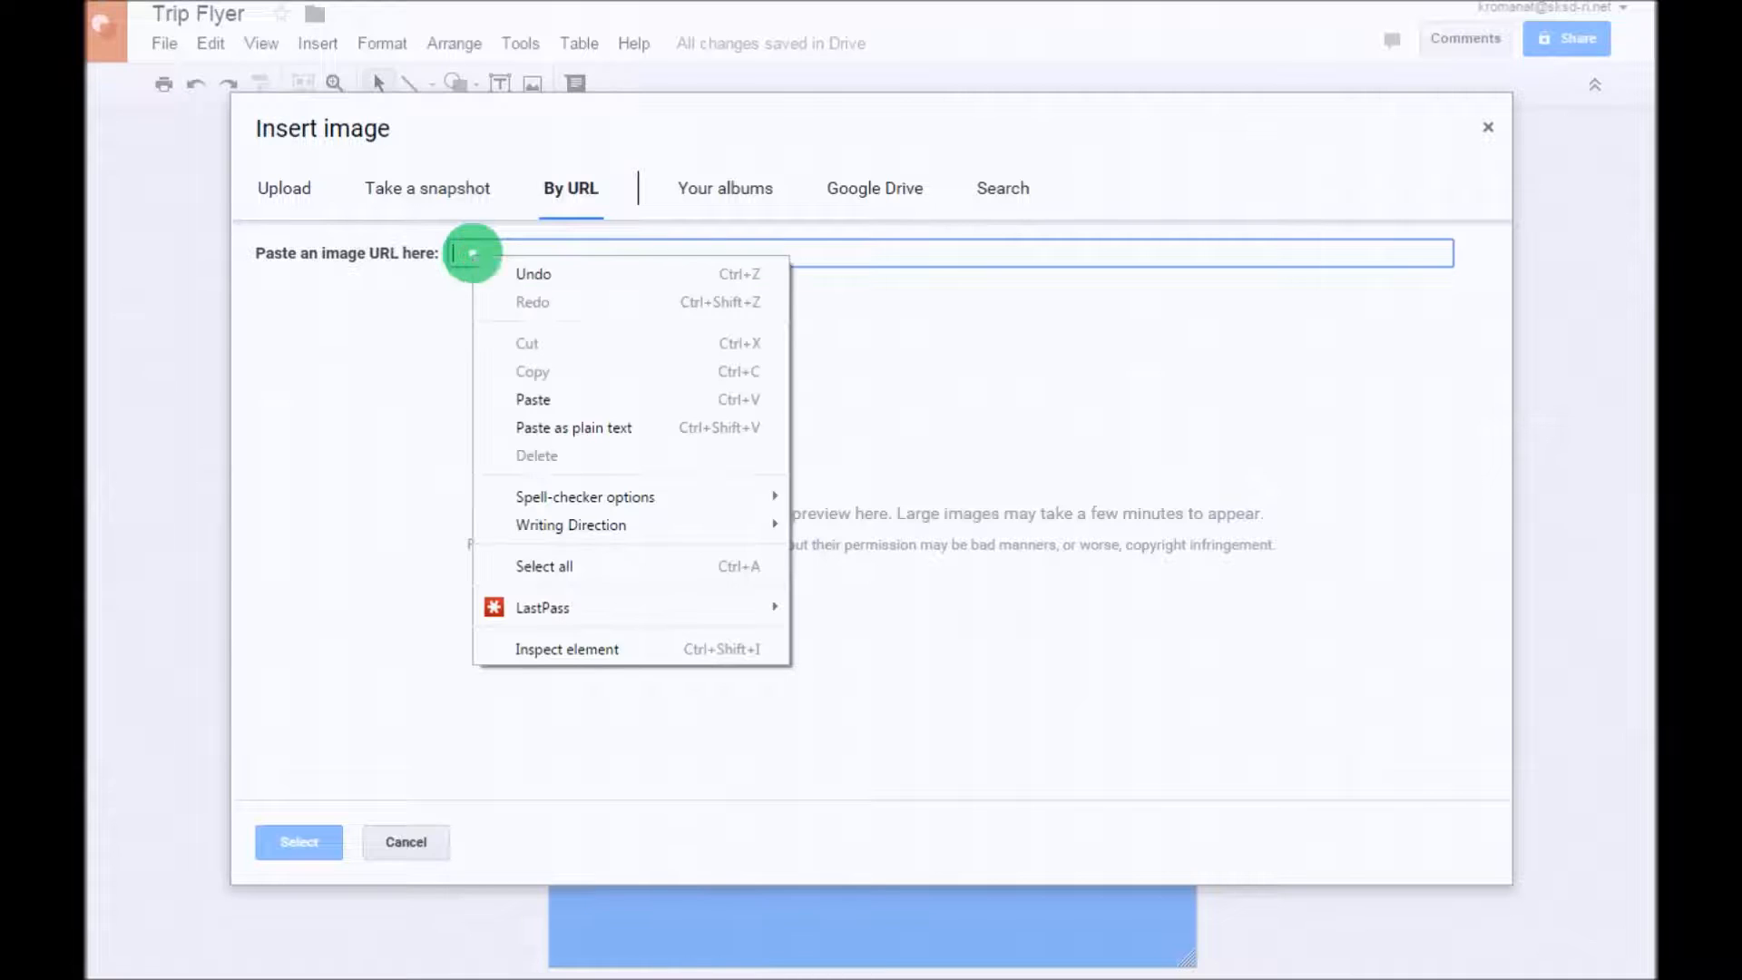
click(589, 397)
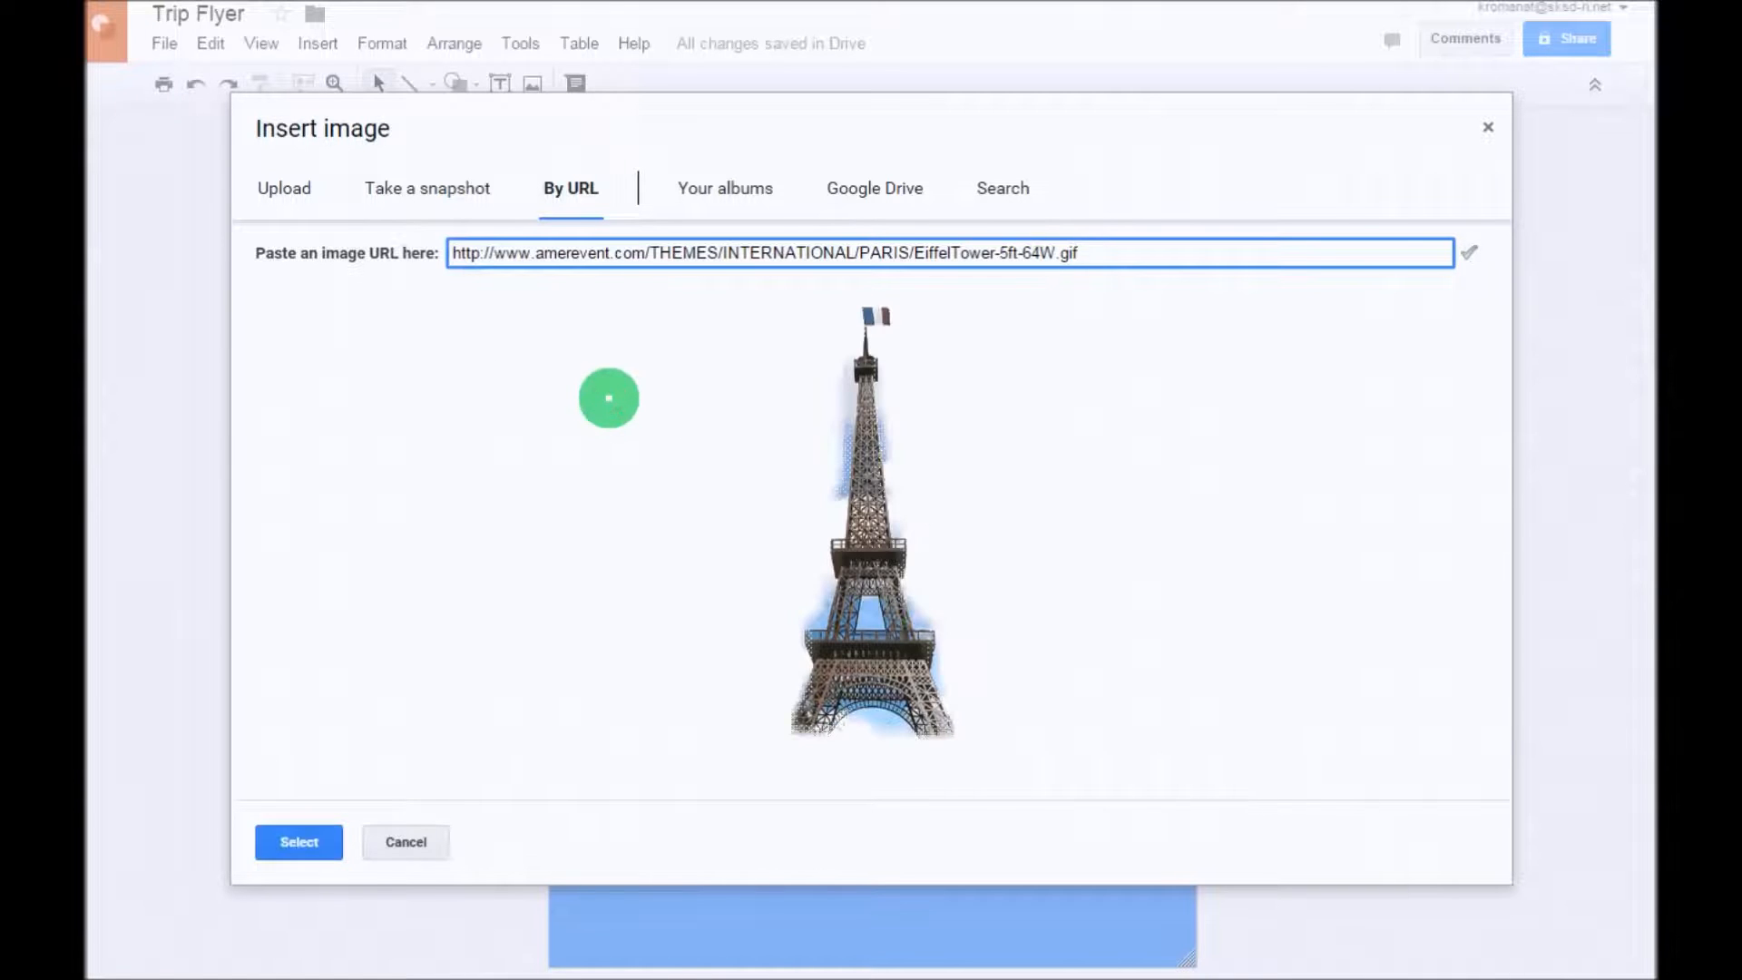
click(298, 842)
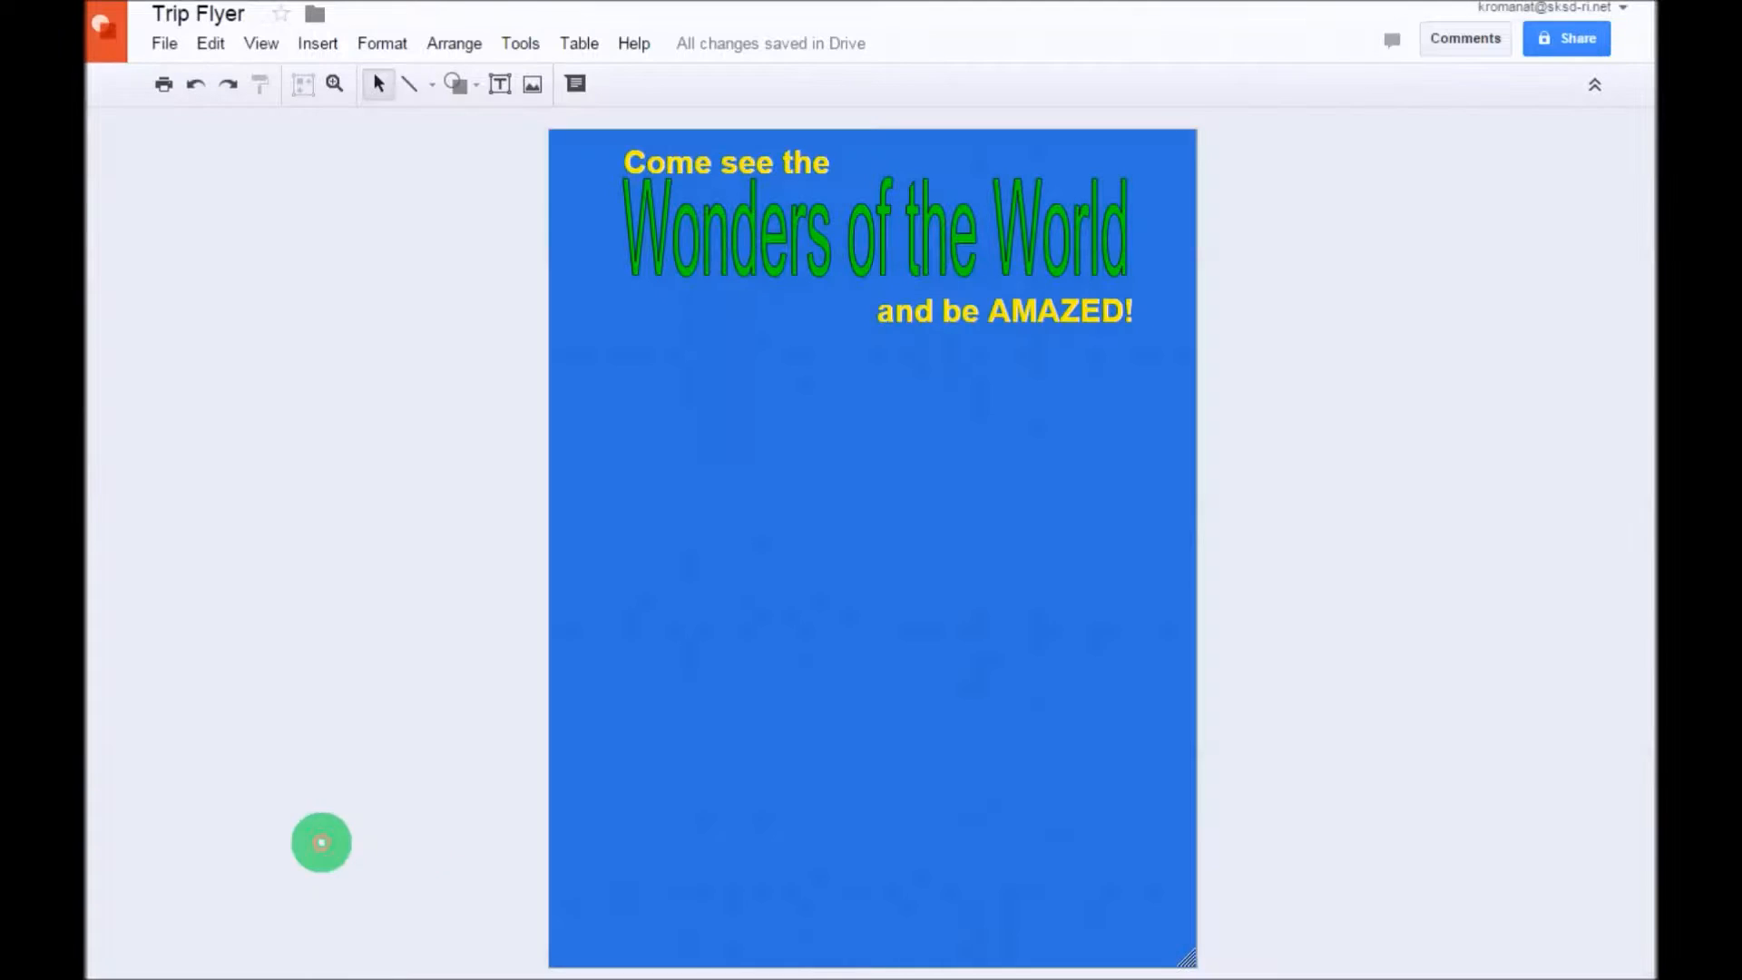
Step: Place the Eiffel Tower image near the flyer's left edge below the title, shrink it slightly, and deselect it
drag(879, 591, 660, 508)
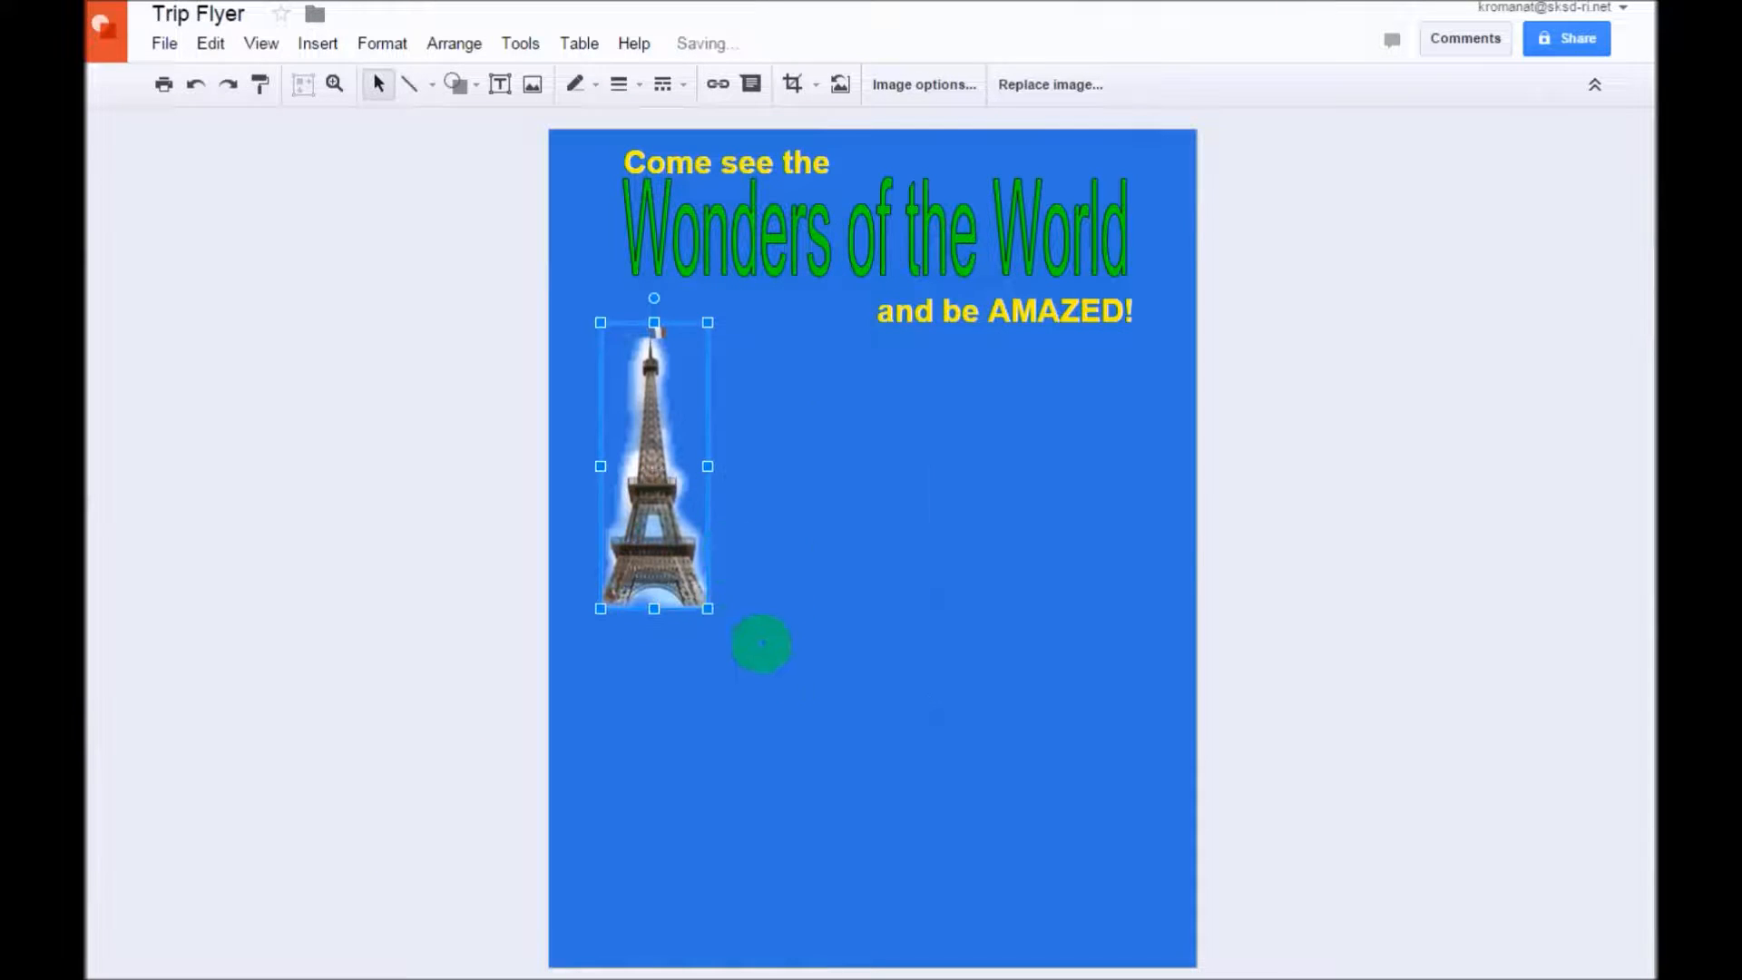
drag(708, 608, 692, 564)
mouse_move(640, 463)
mouse_down()
mouse_move(641, 427)
mouse_move(645, 486)
mouse_move(653, 472)
mouse_up()
click(918, 554)
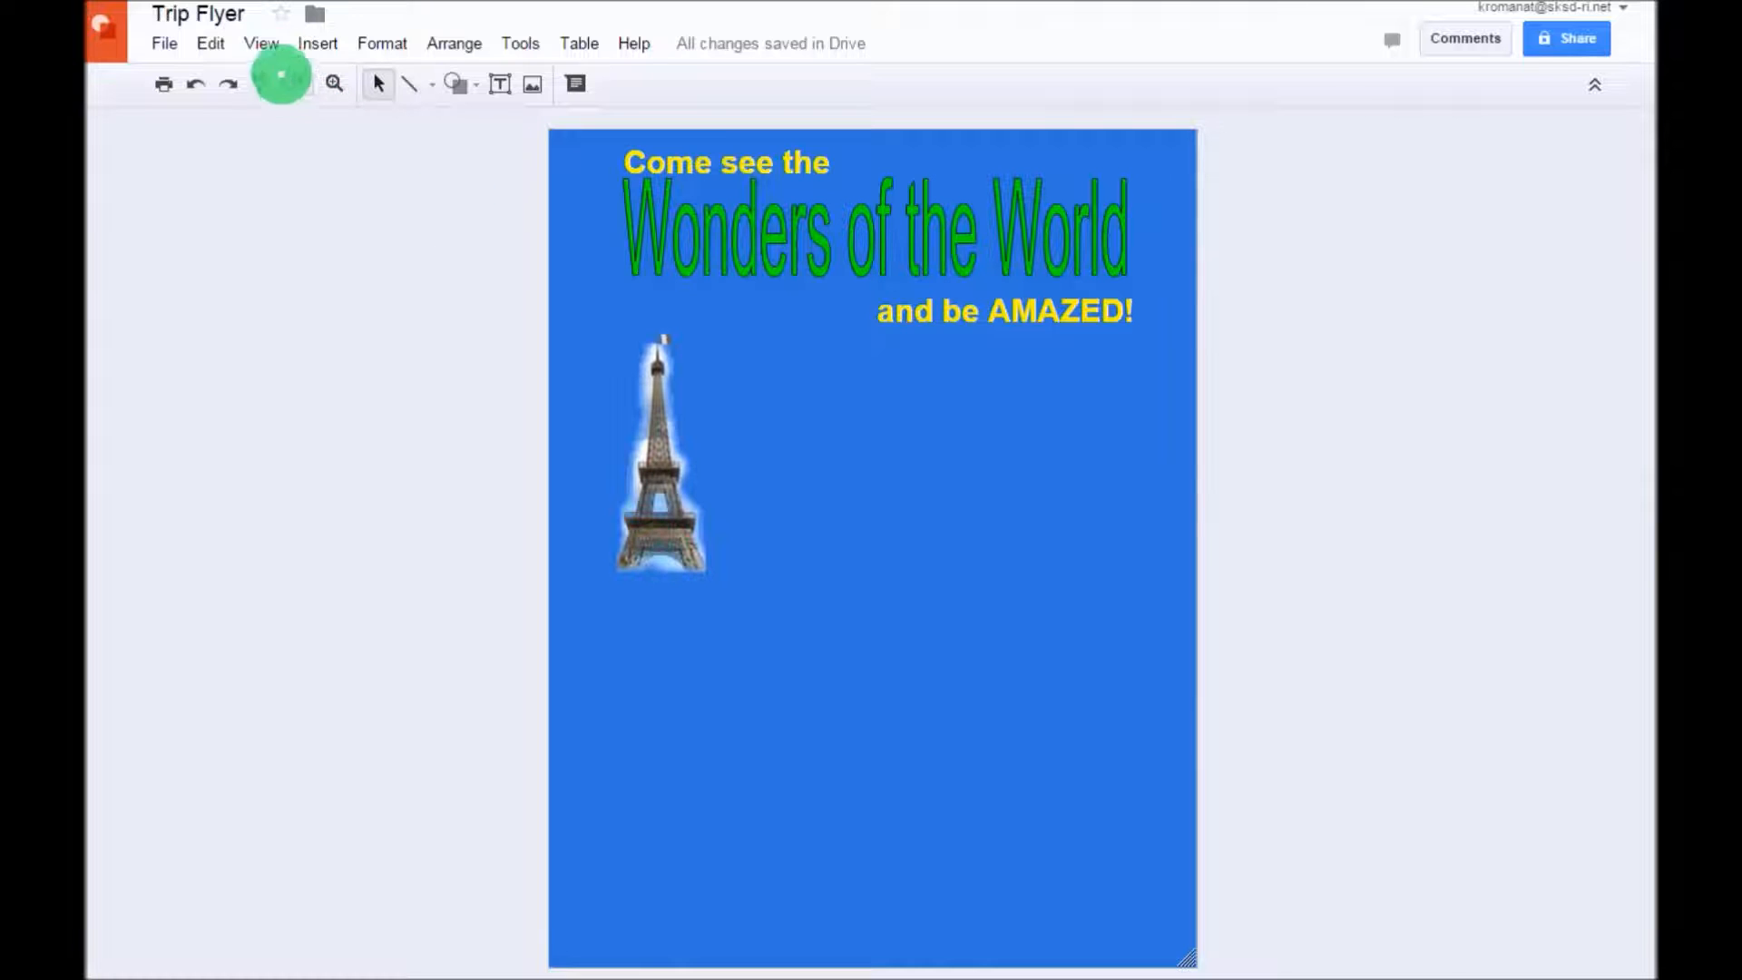
Step: Add a text box directly below the Eiffel Tower image with the caption "Eiffel Tower"
click(316, 42)
click(343, 84)
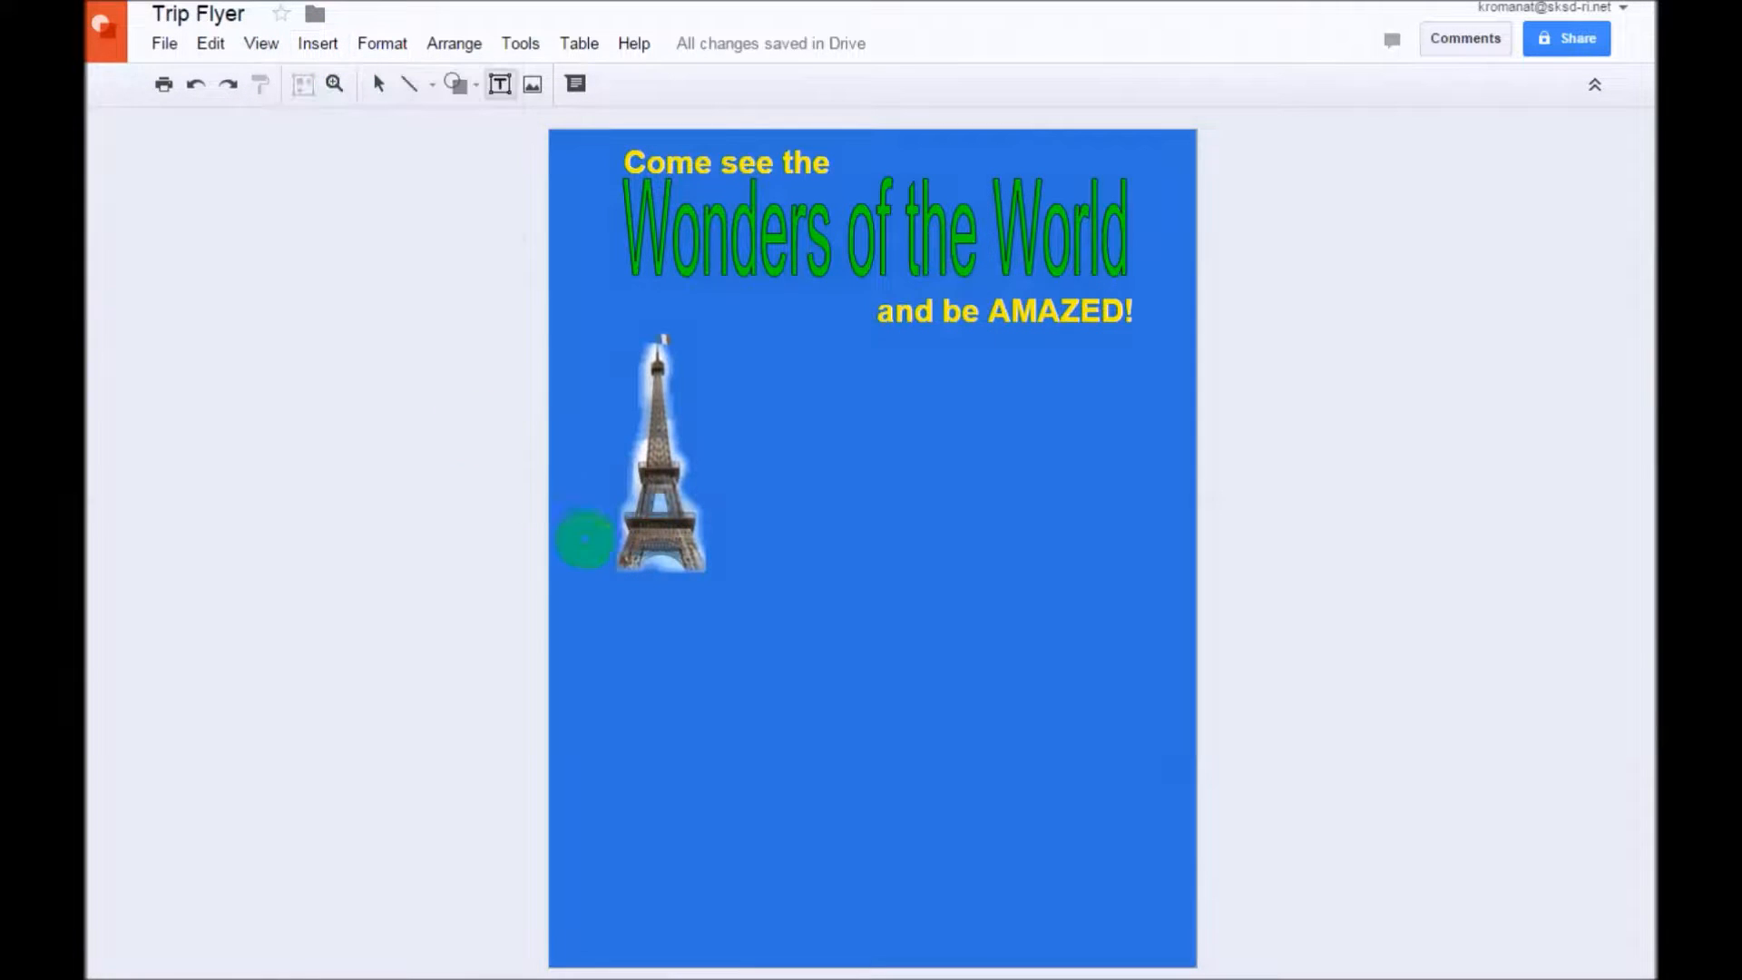
drag(587, 591, 780, 625)
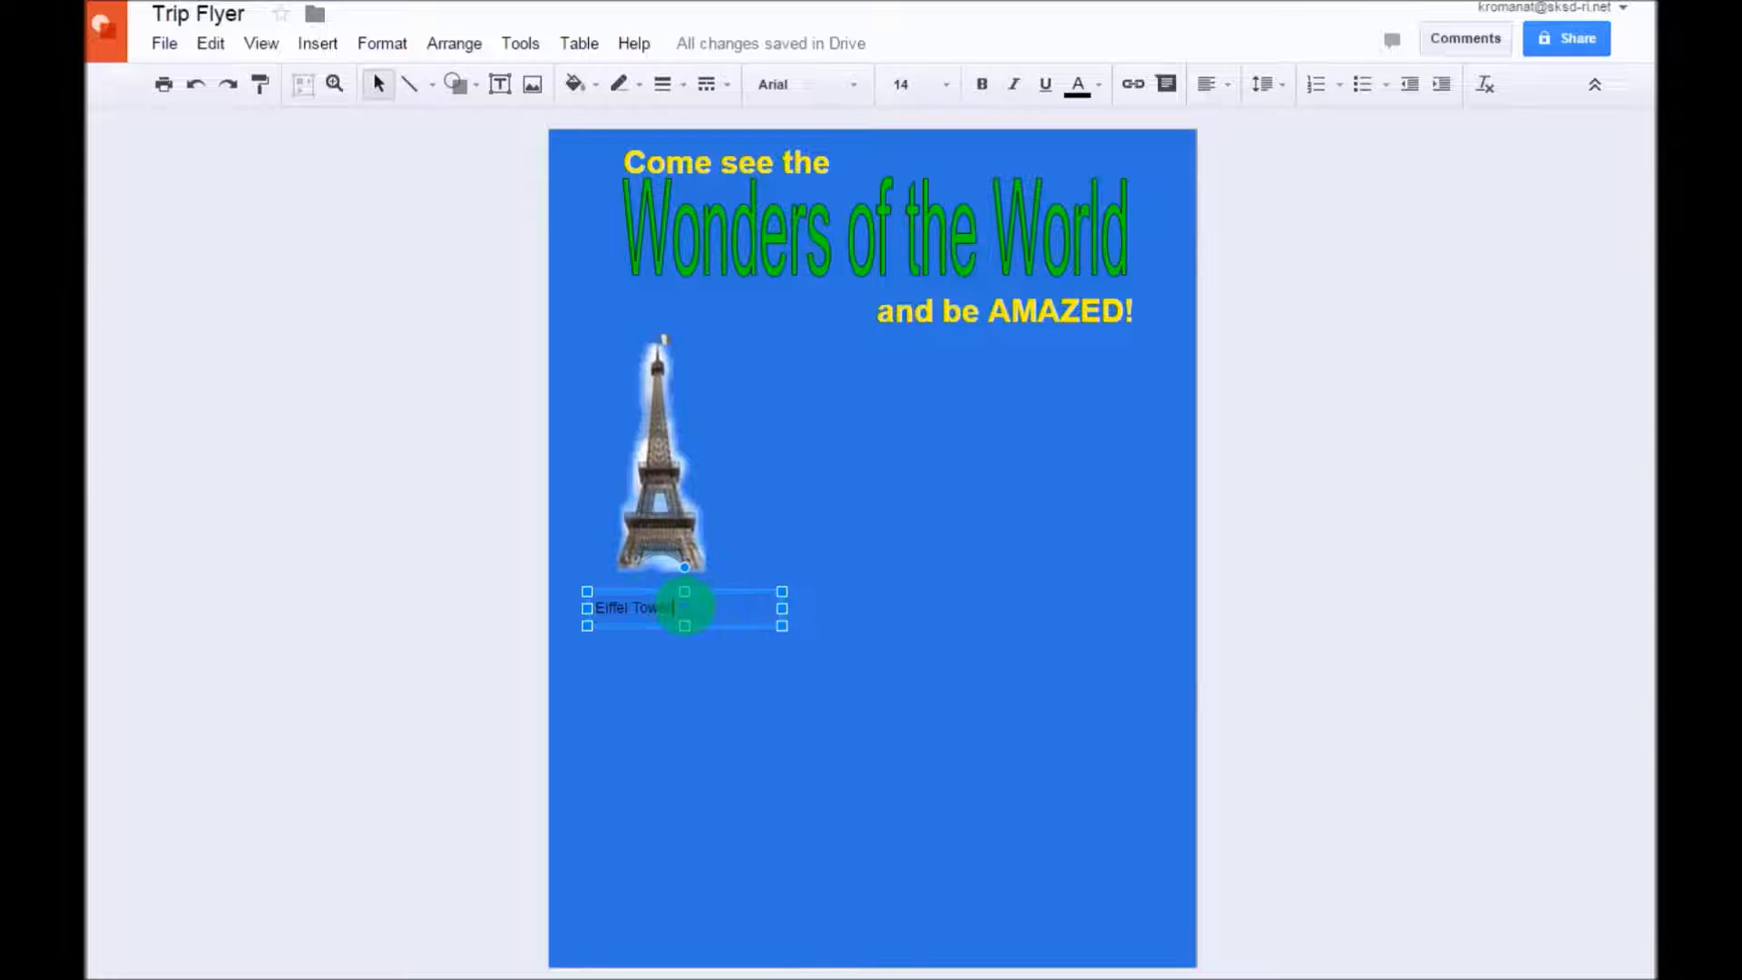
Step: Set the "Eiffel Tower" caption to font size 18 and make it bold
double_click(605, 608)
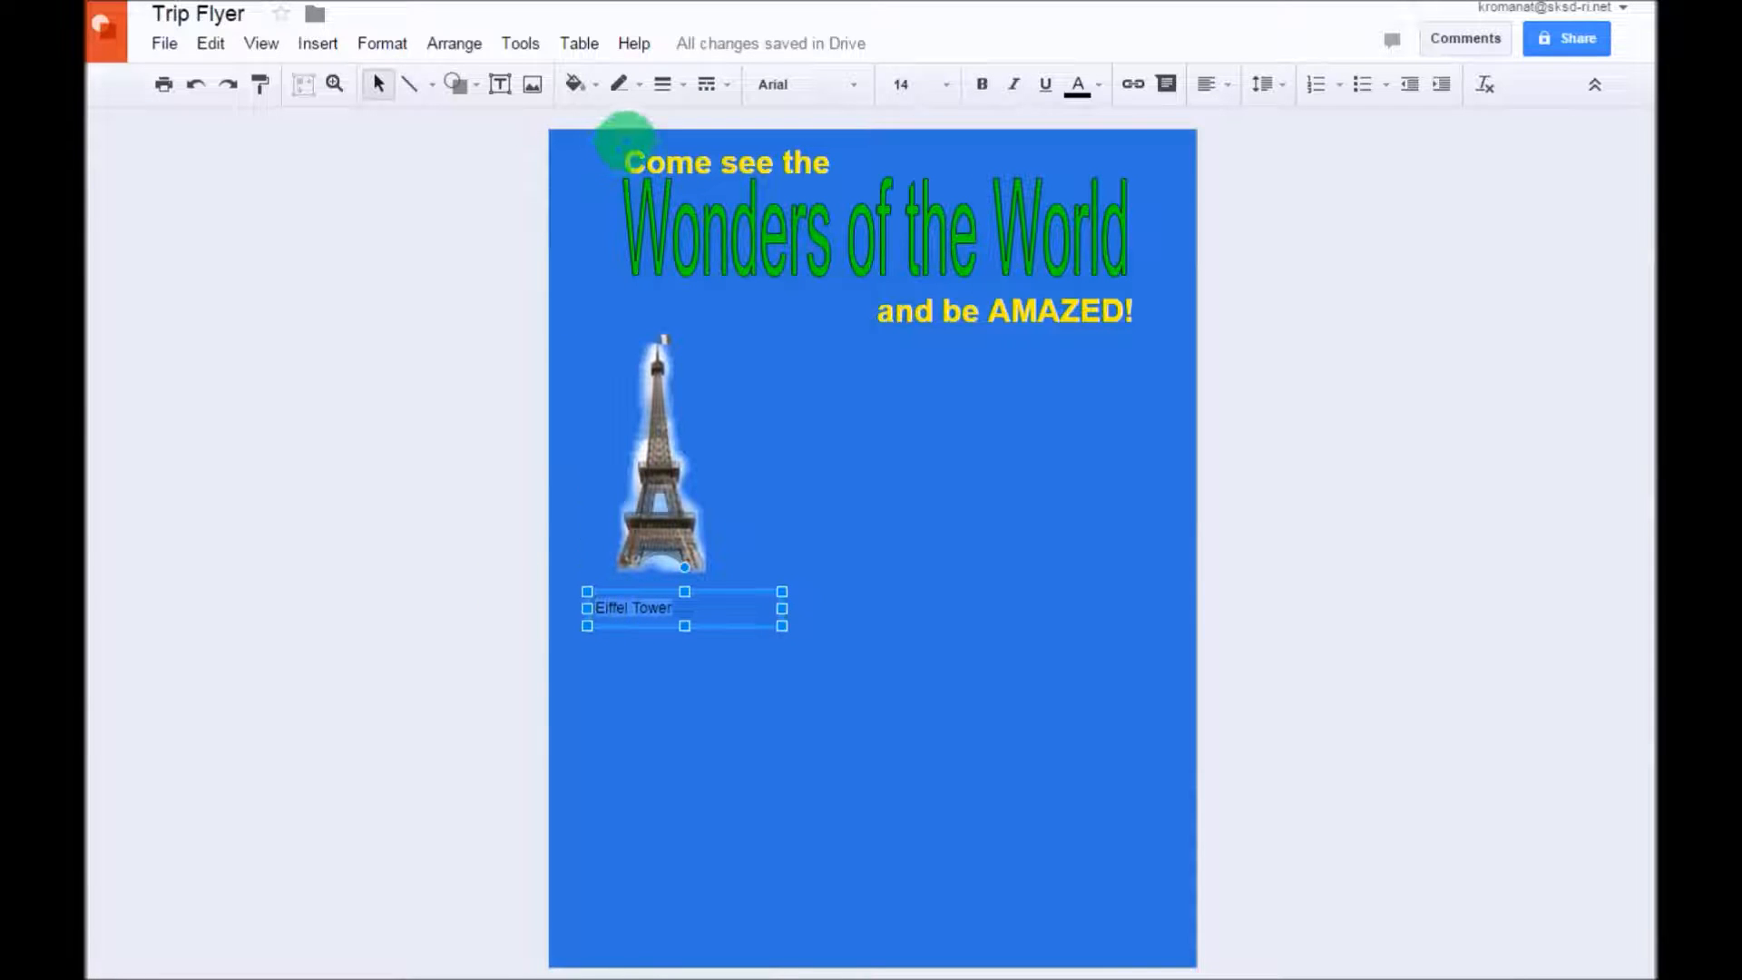
click(947, 87)
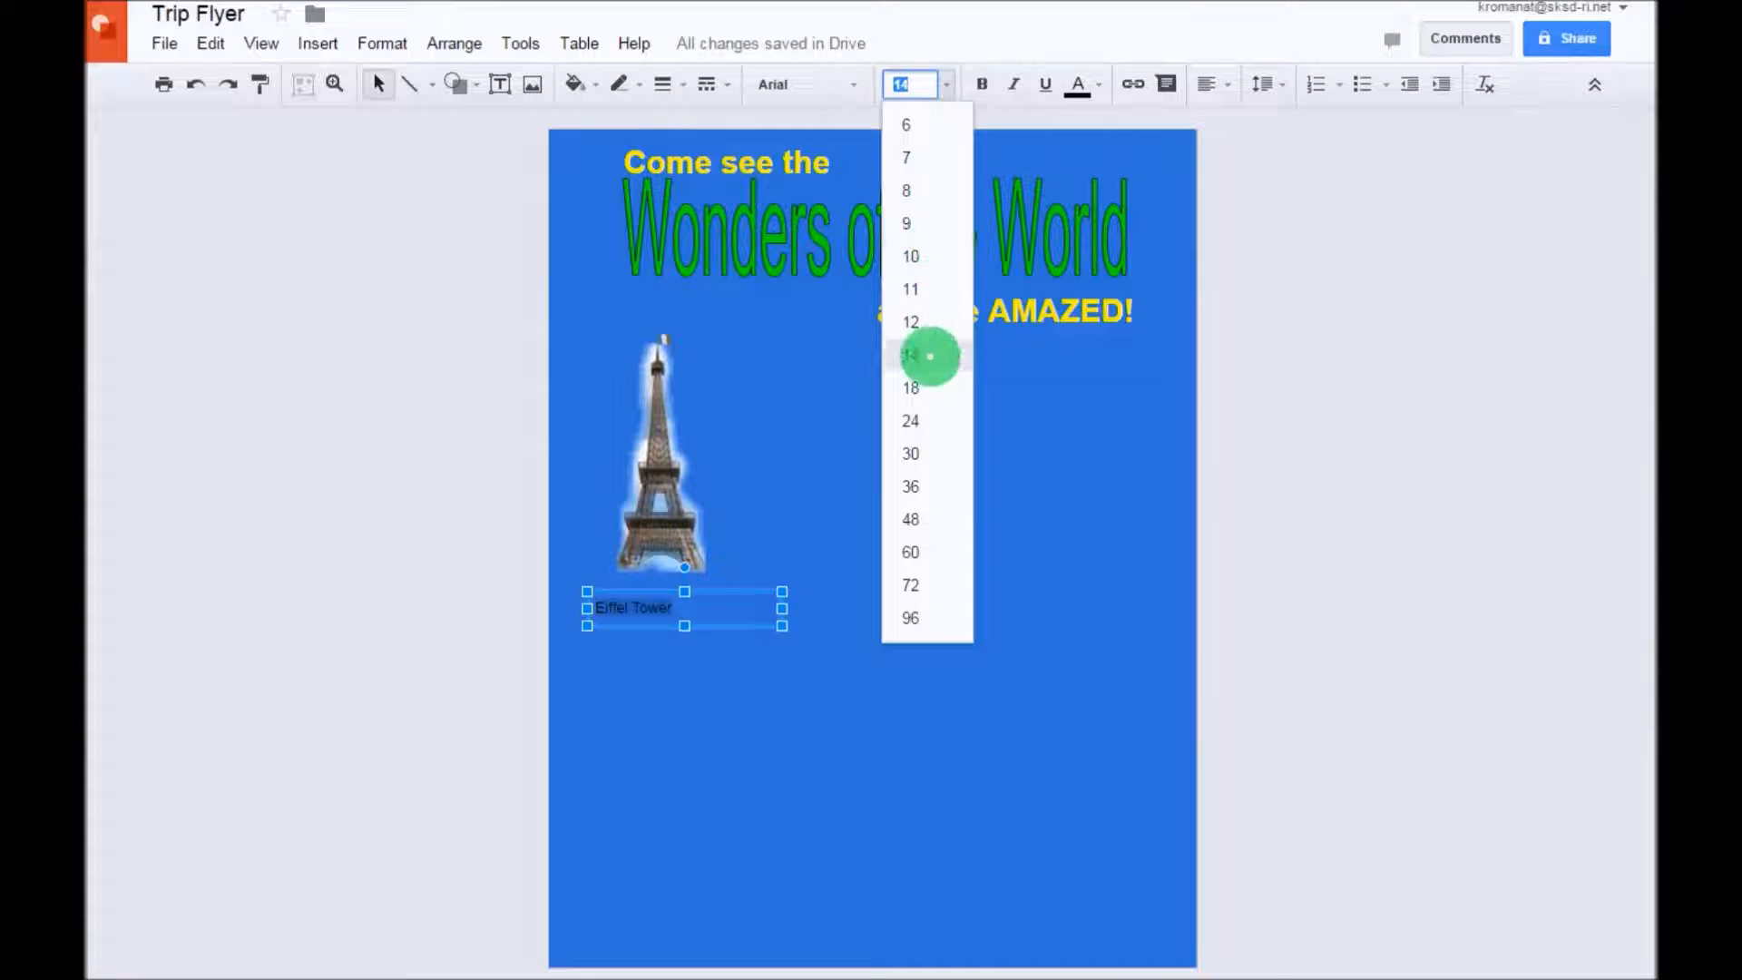
click(925, 381)
click(982, 84)
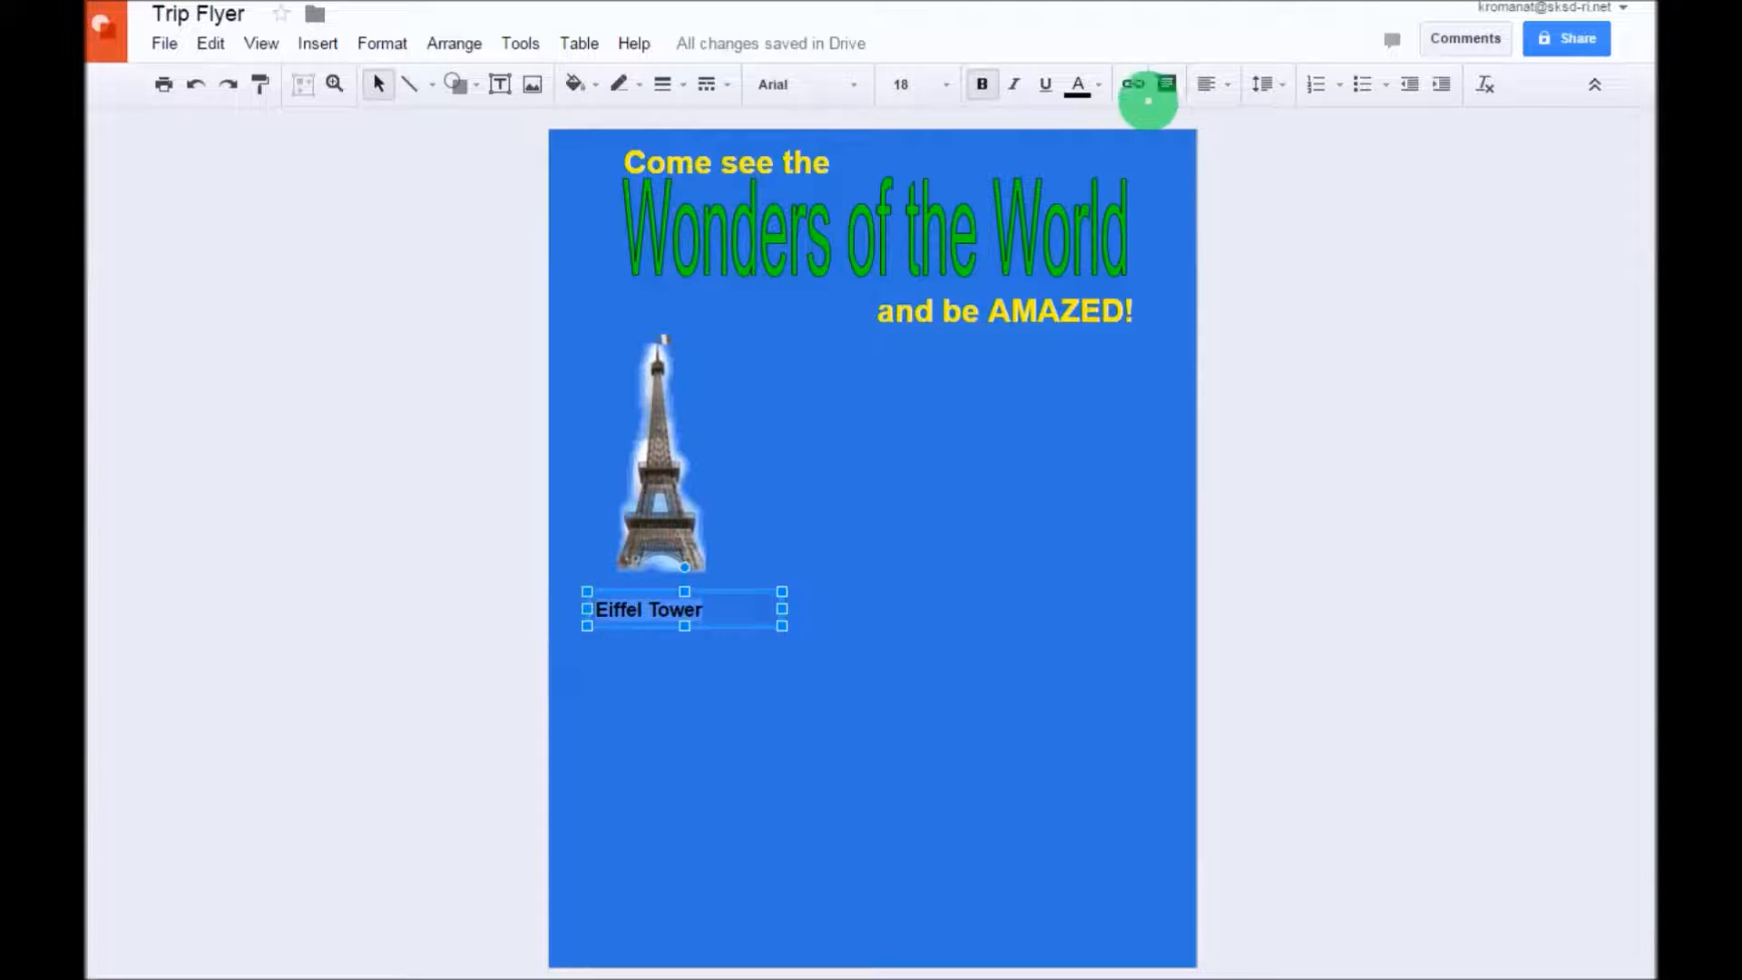
Step: Colour the "Eiffel Tower" caption green, narrow its text box to fit the text, and deselect it
click(1099, 86)
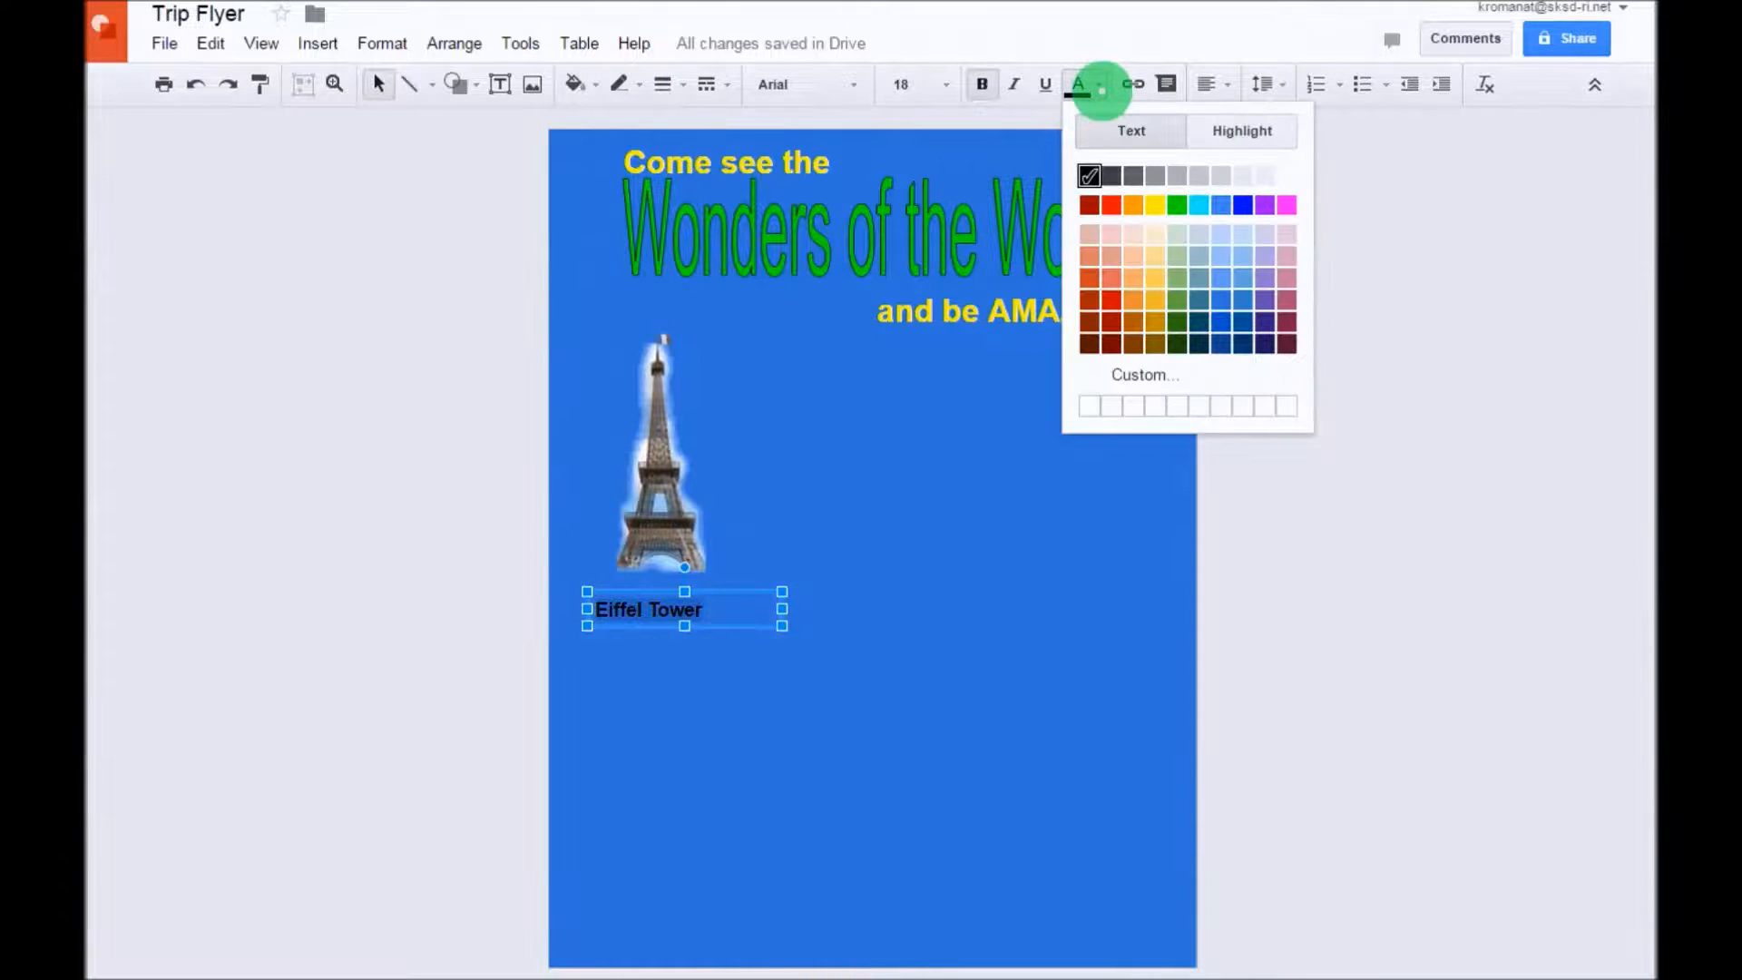
click(1177, 205)
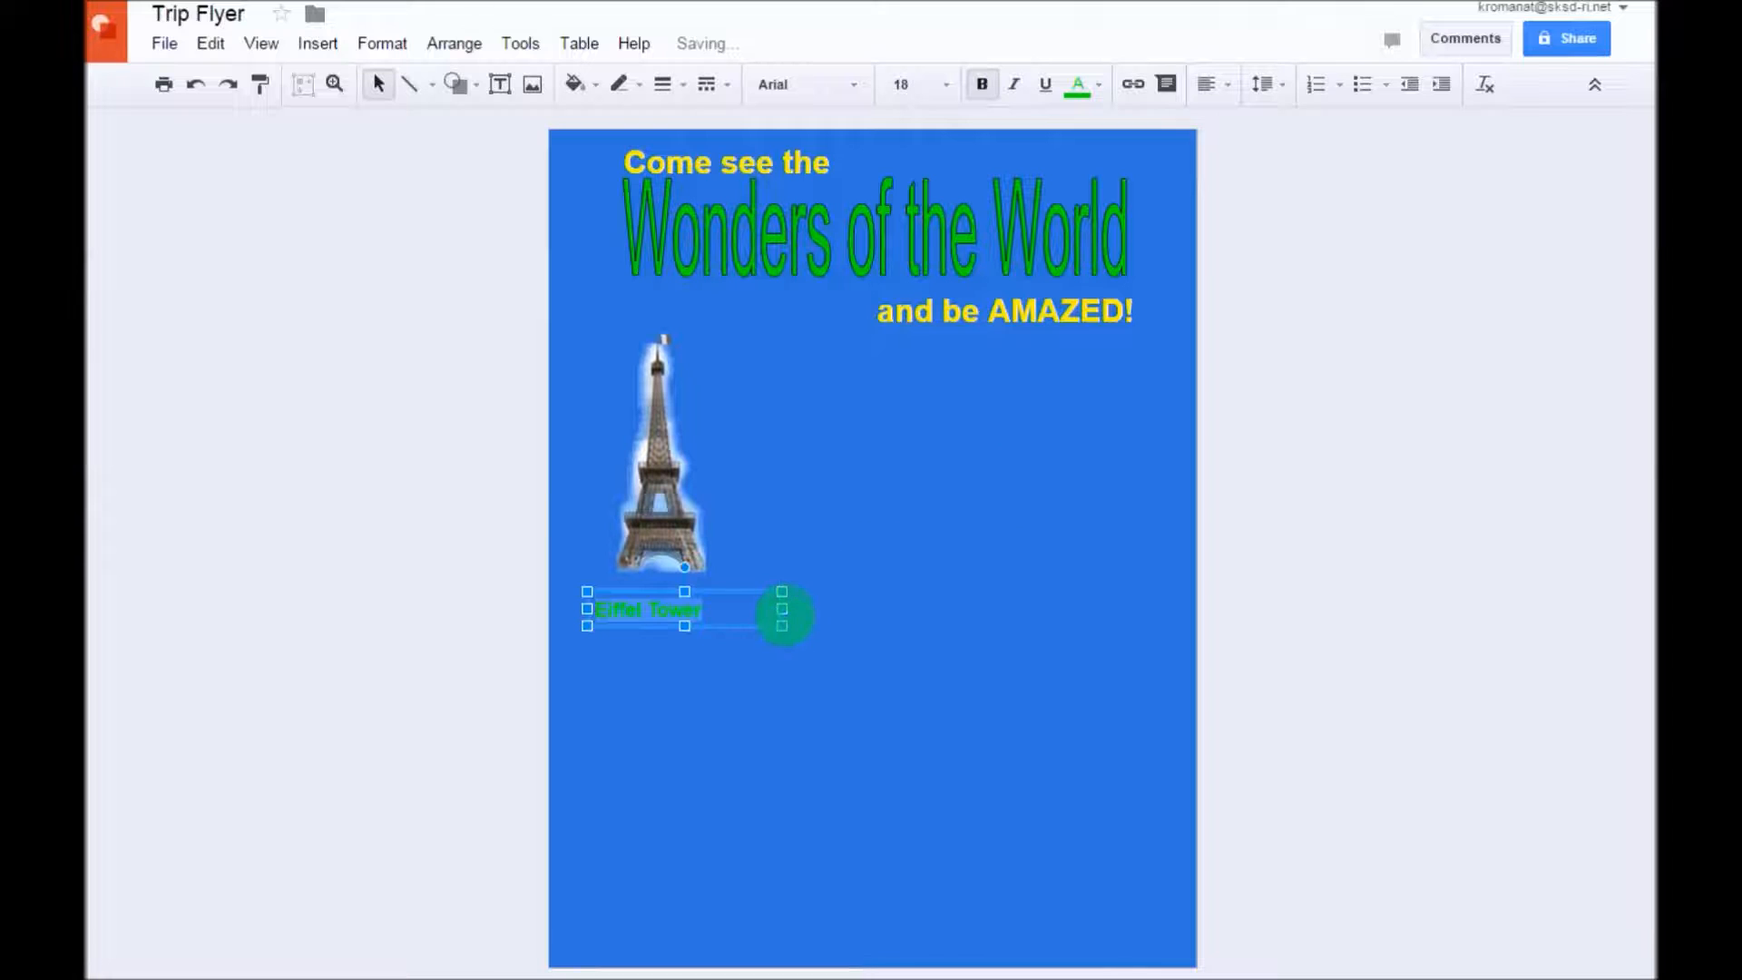
drag(783, 613, 704, 613)
click(975, 593)
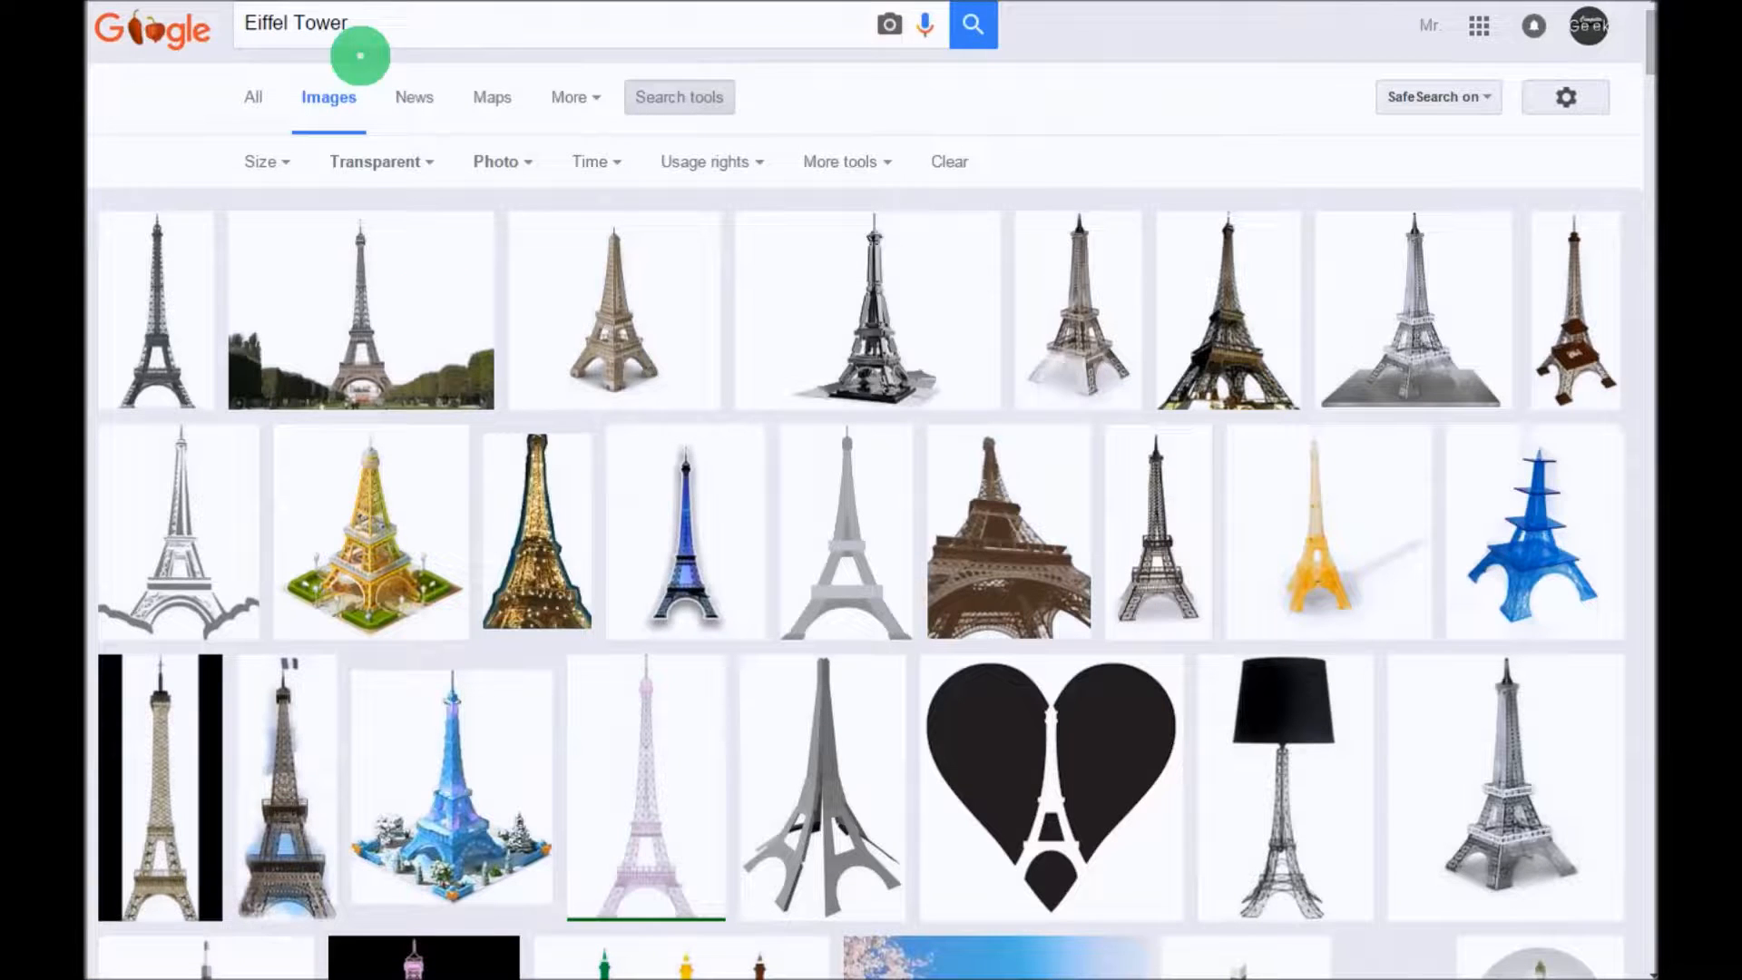
Step: Switch to Google Images and replace the Eiffel Tower search with "great wall of china"
click(367, 34)
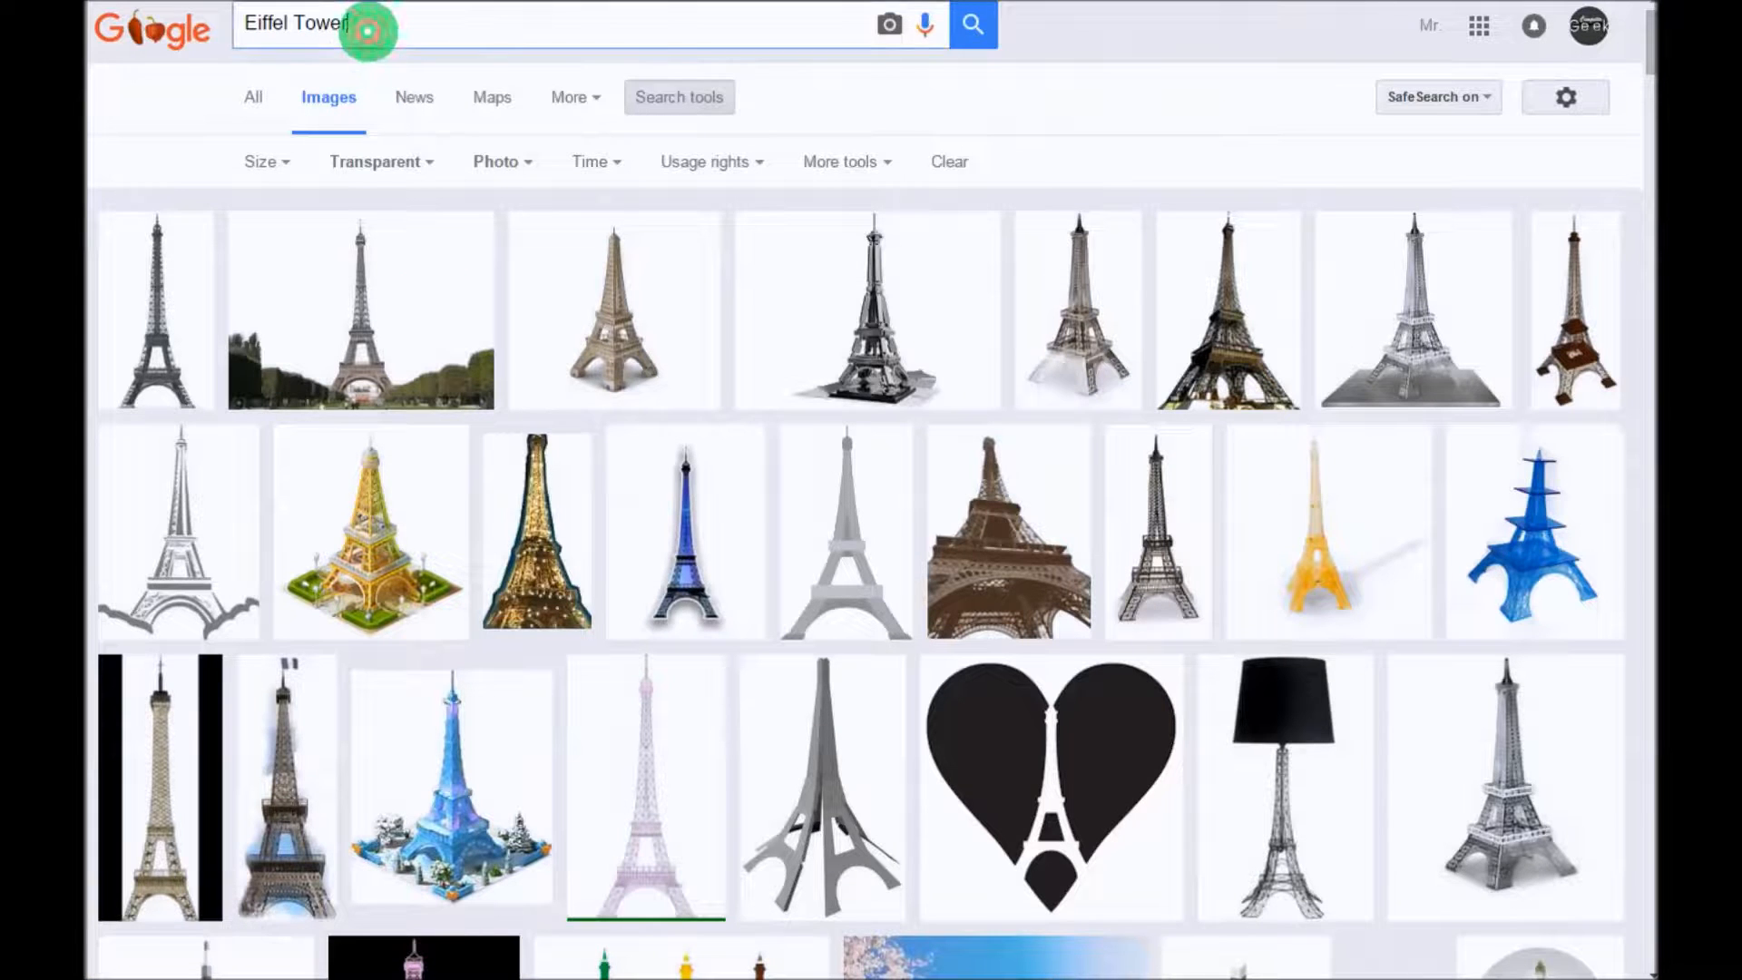
drag(381, 28, 242, 27)
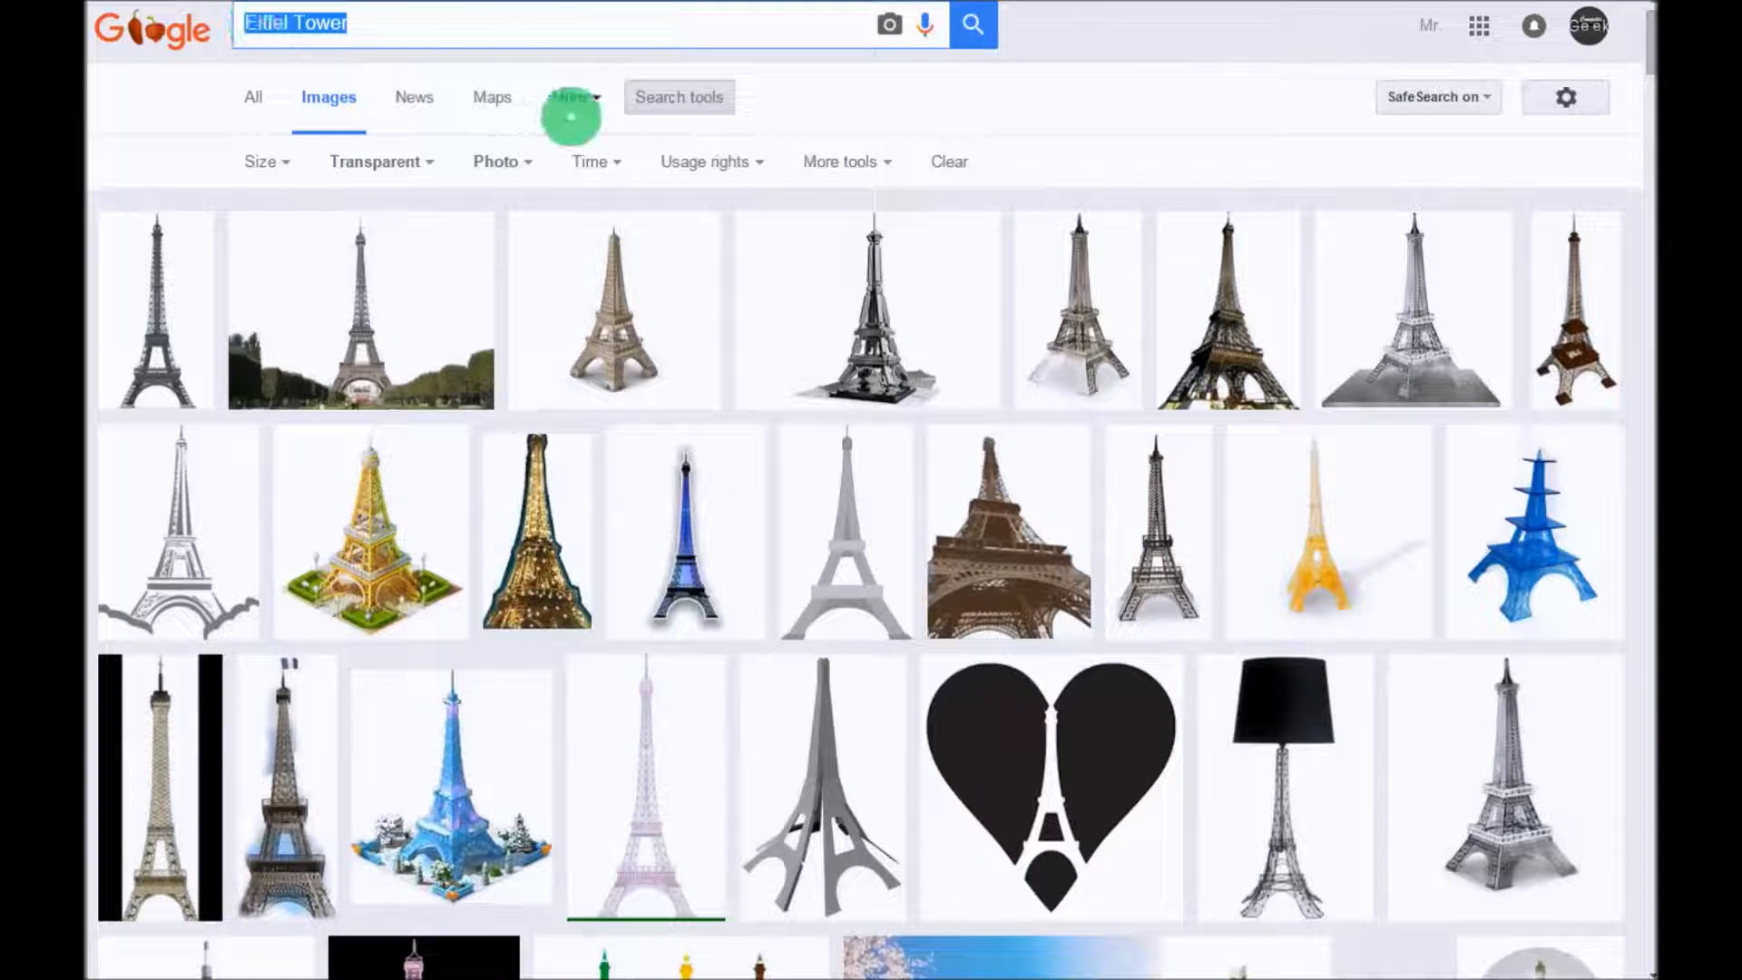
text(Great W)
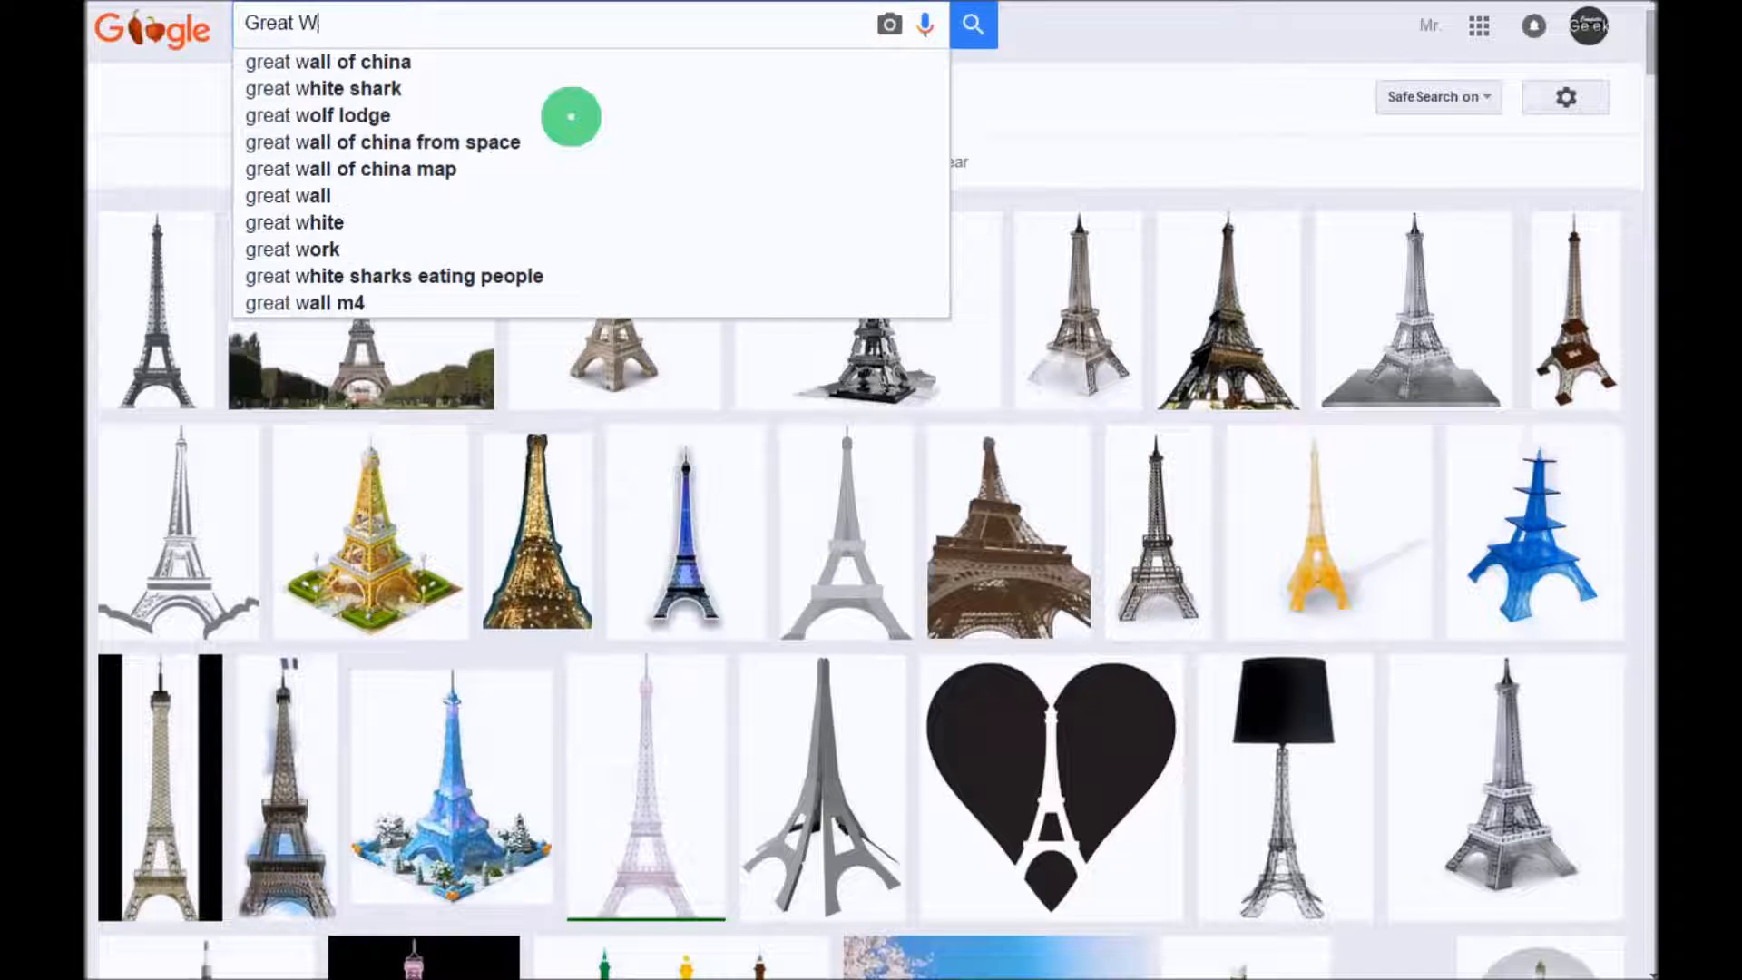
text(all of)
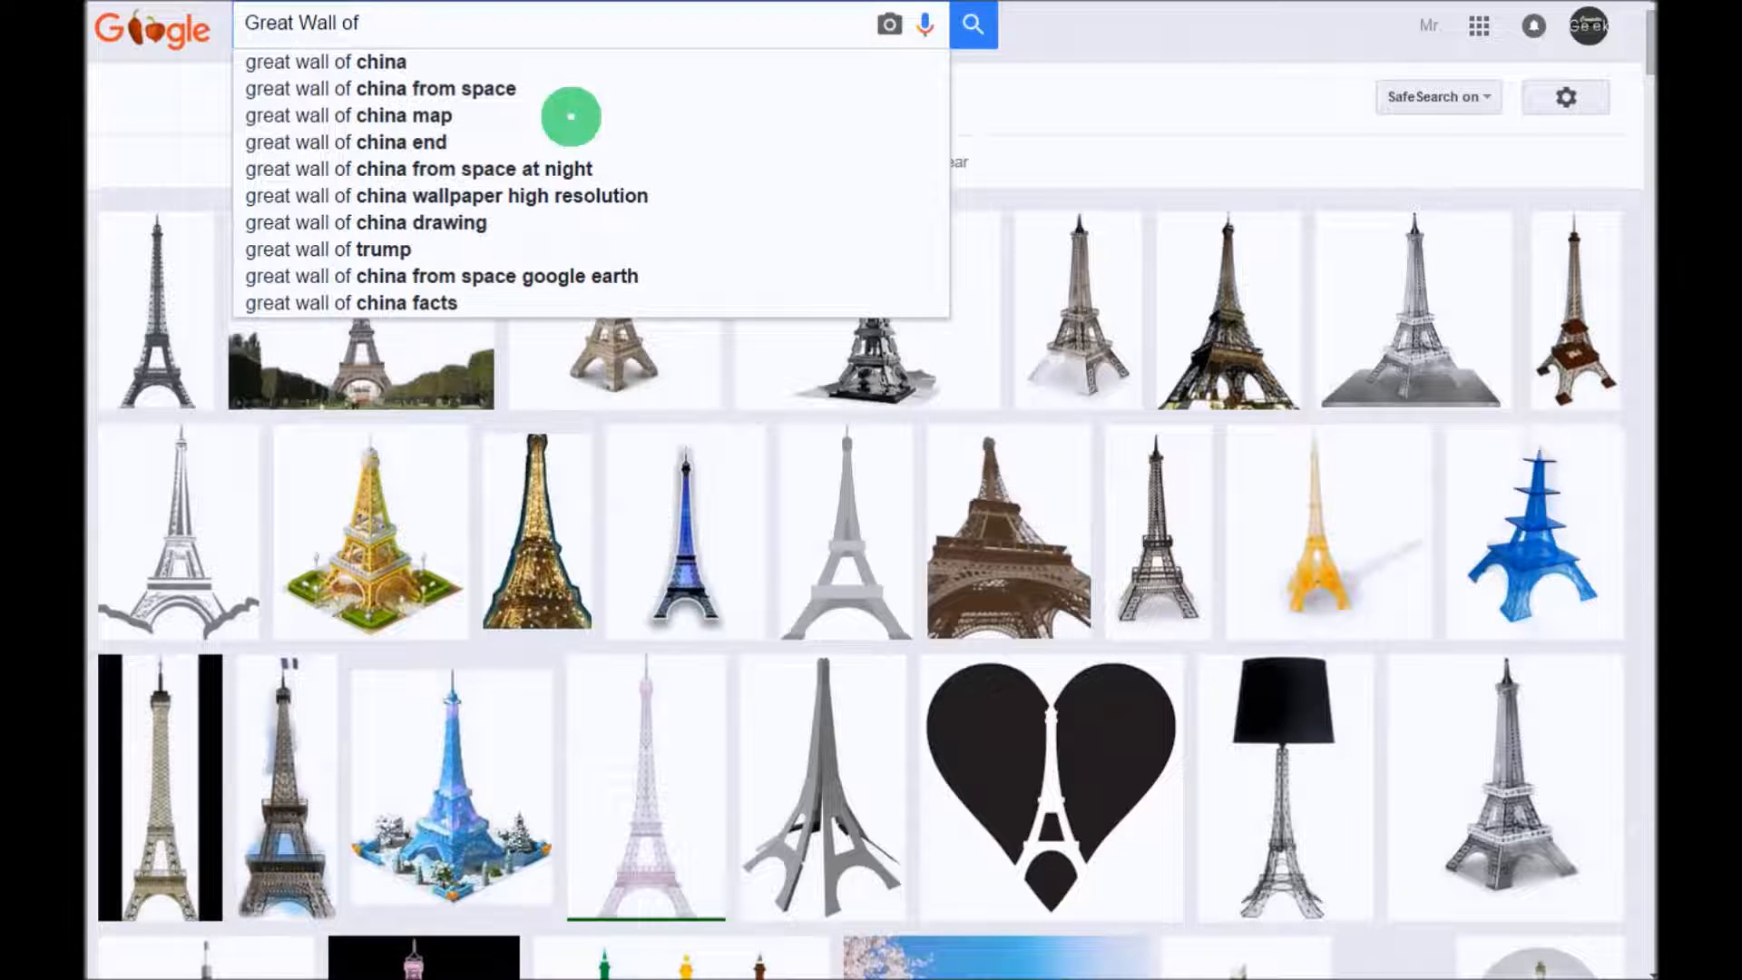
key(Down)
key(Return)
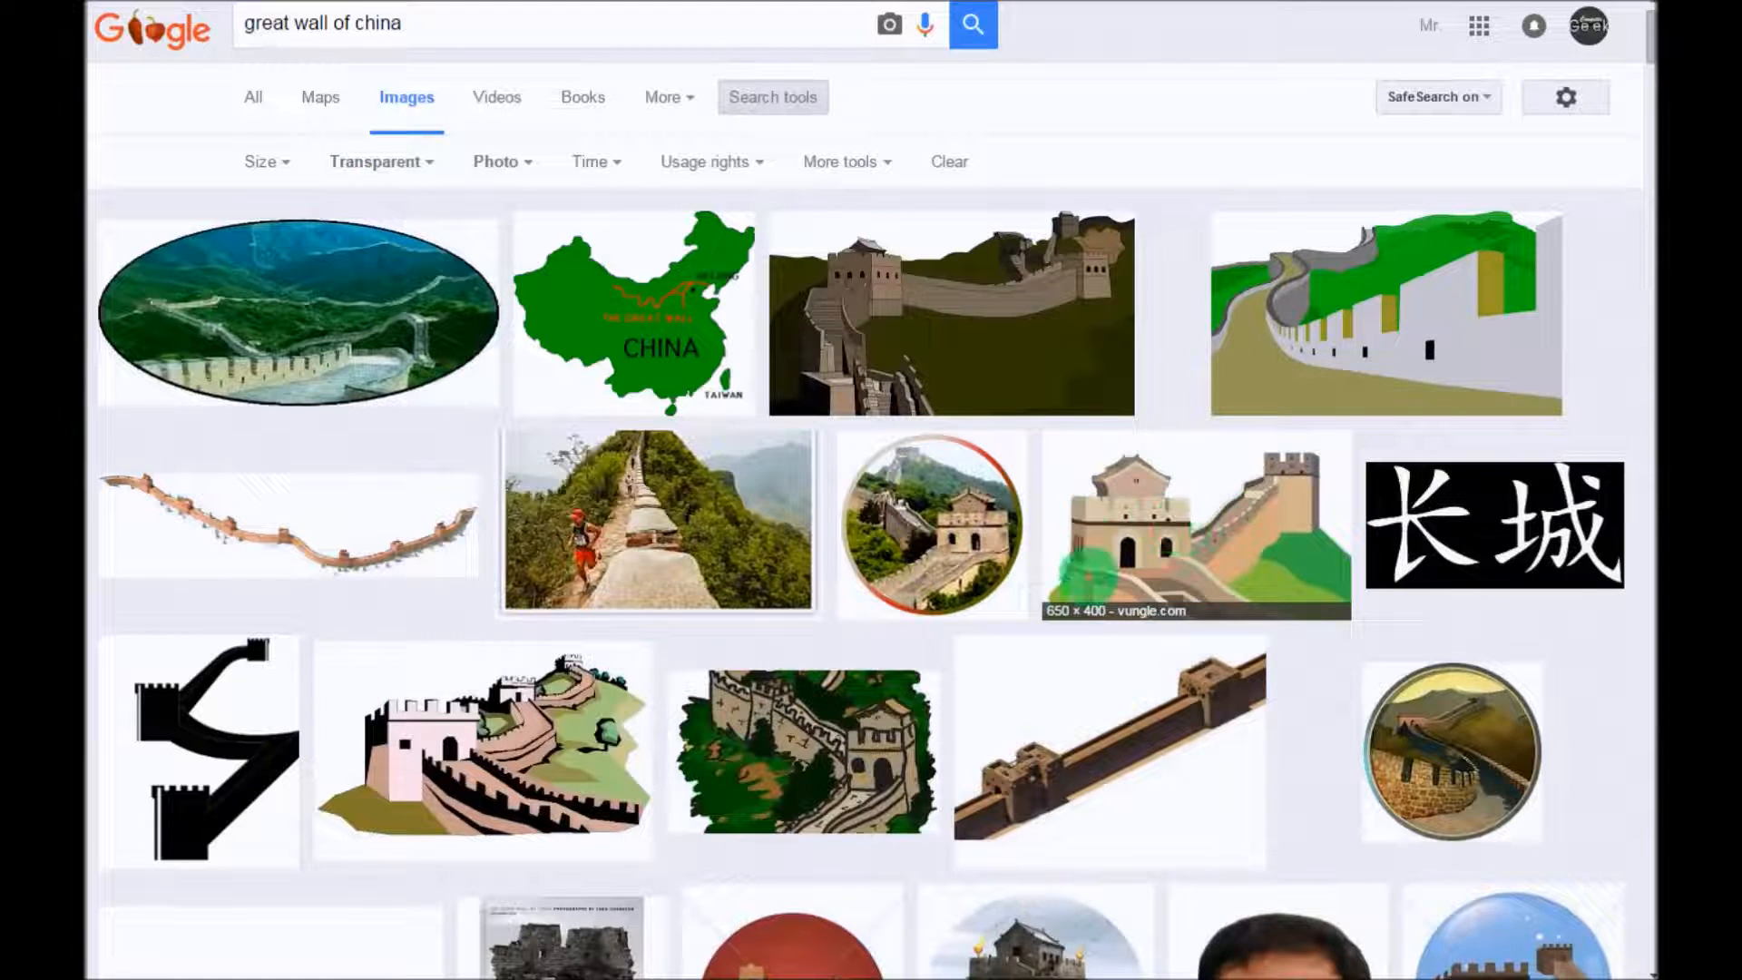
Step: Open the 650 × 400 Great Wall illustration from vungle.com at full size and copy its image URL
click(1147, 531)
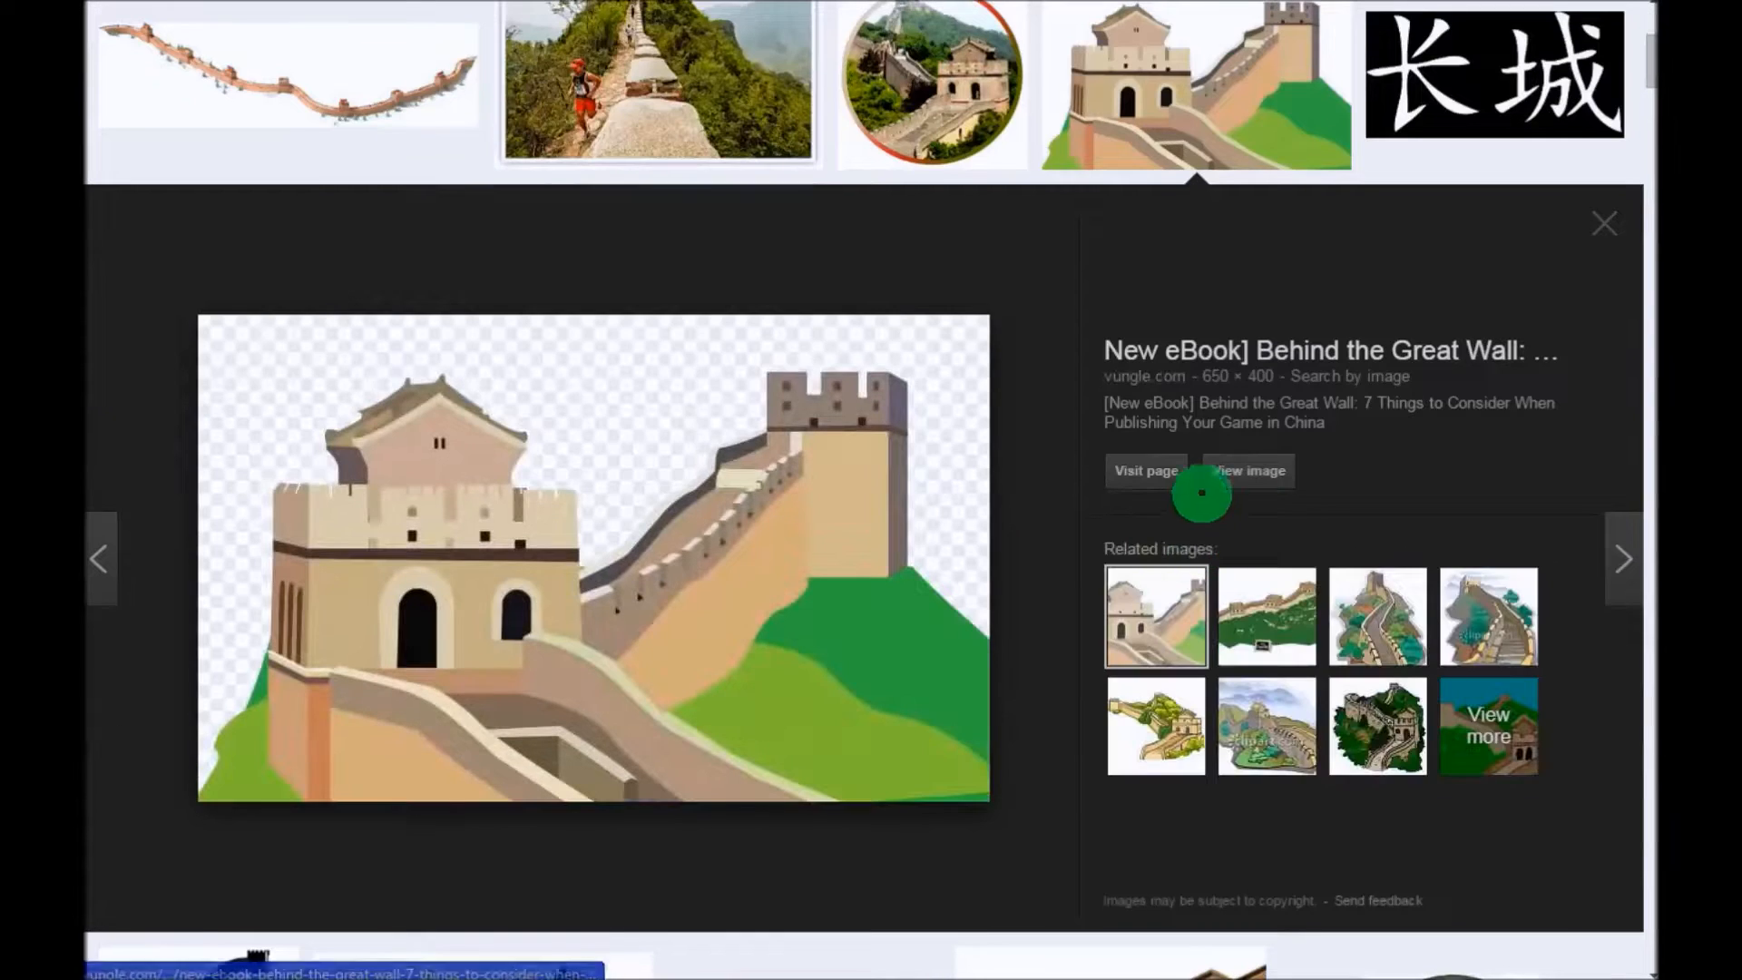
click(1245, 473)
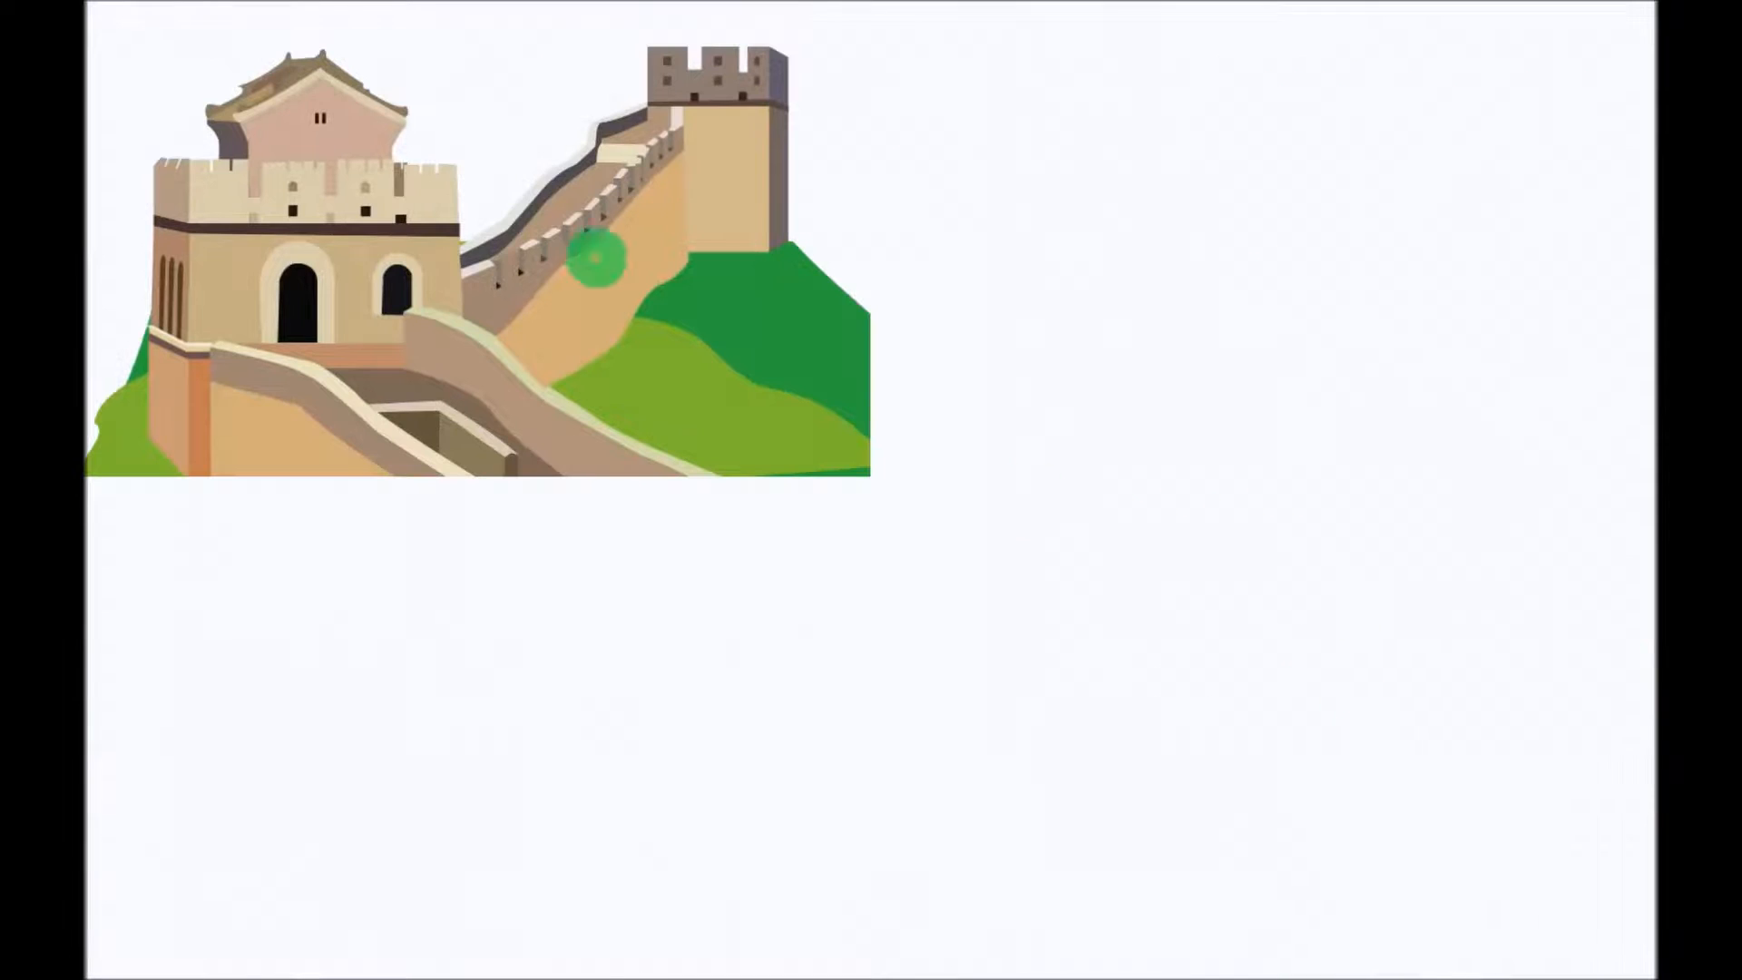
right_click(412, 203)
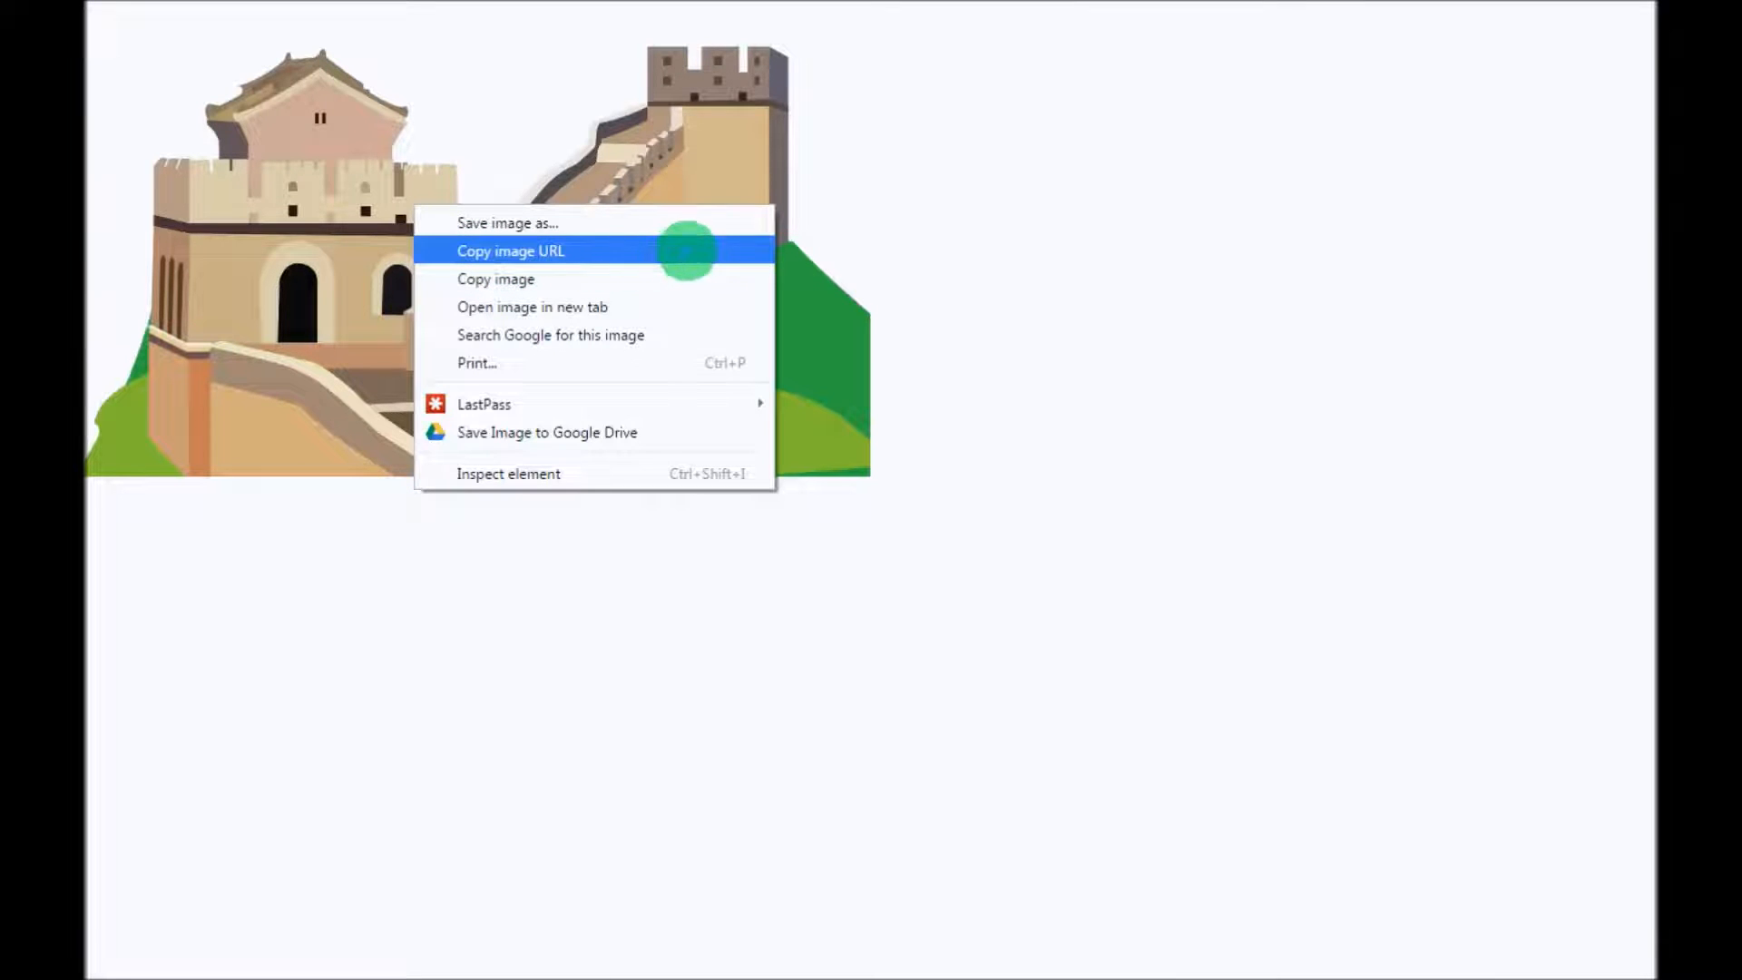
click(687, 249)
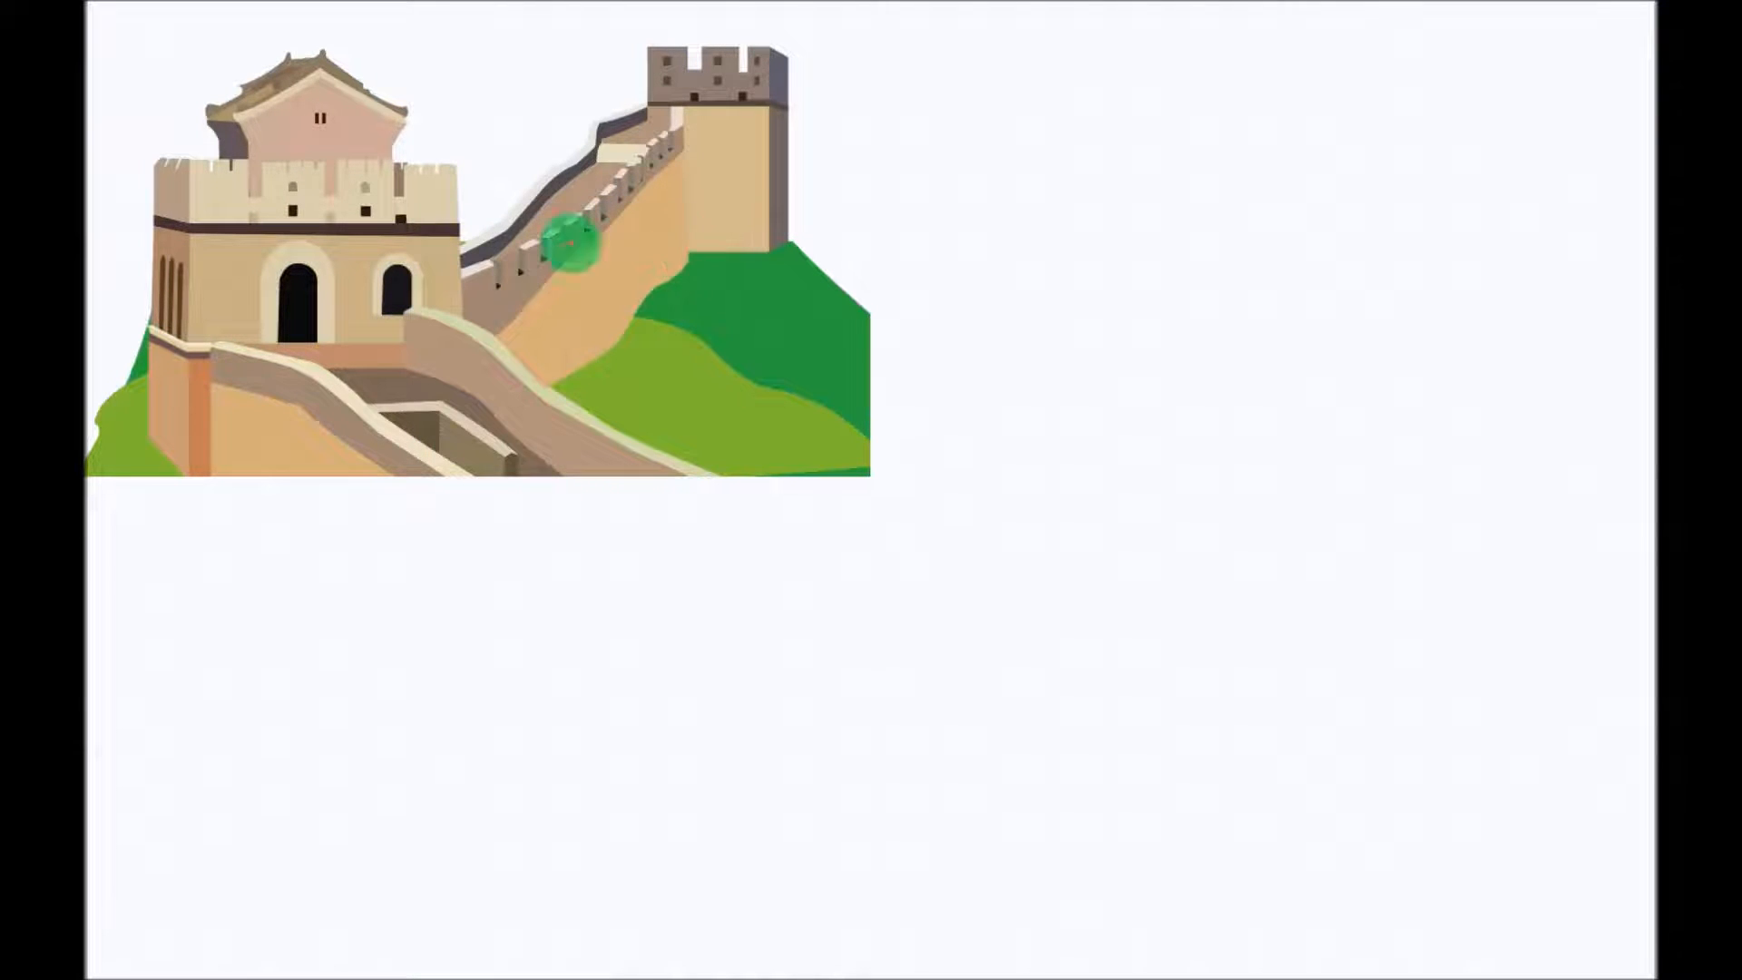
Step: Switch to the Trip Flyer drawing and insert the Great Wall image by its copied URL
key(ctrl+Tab)
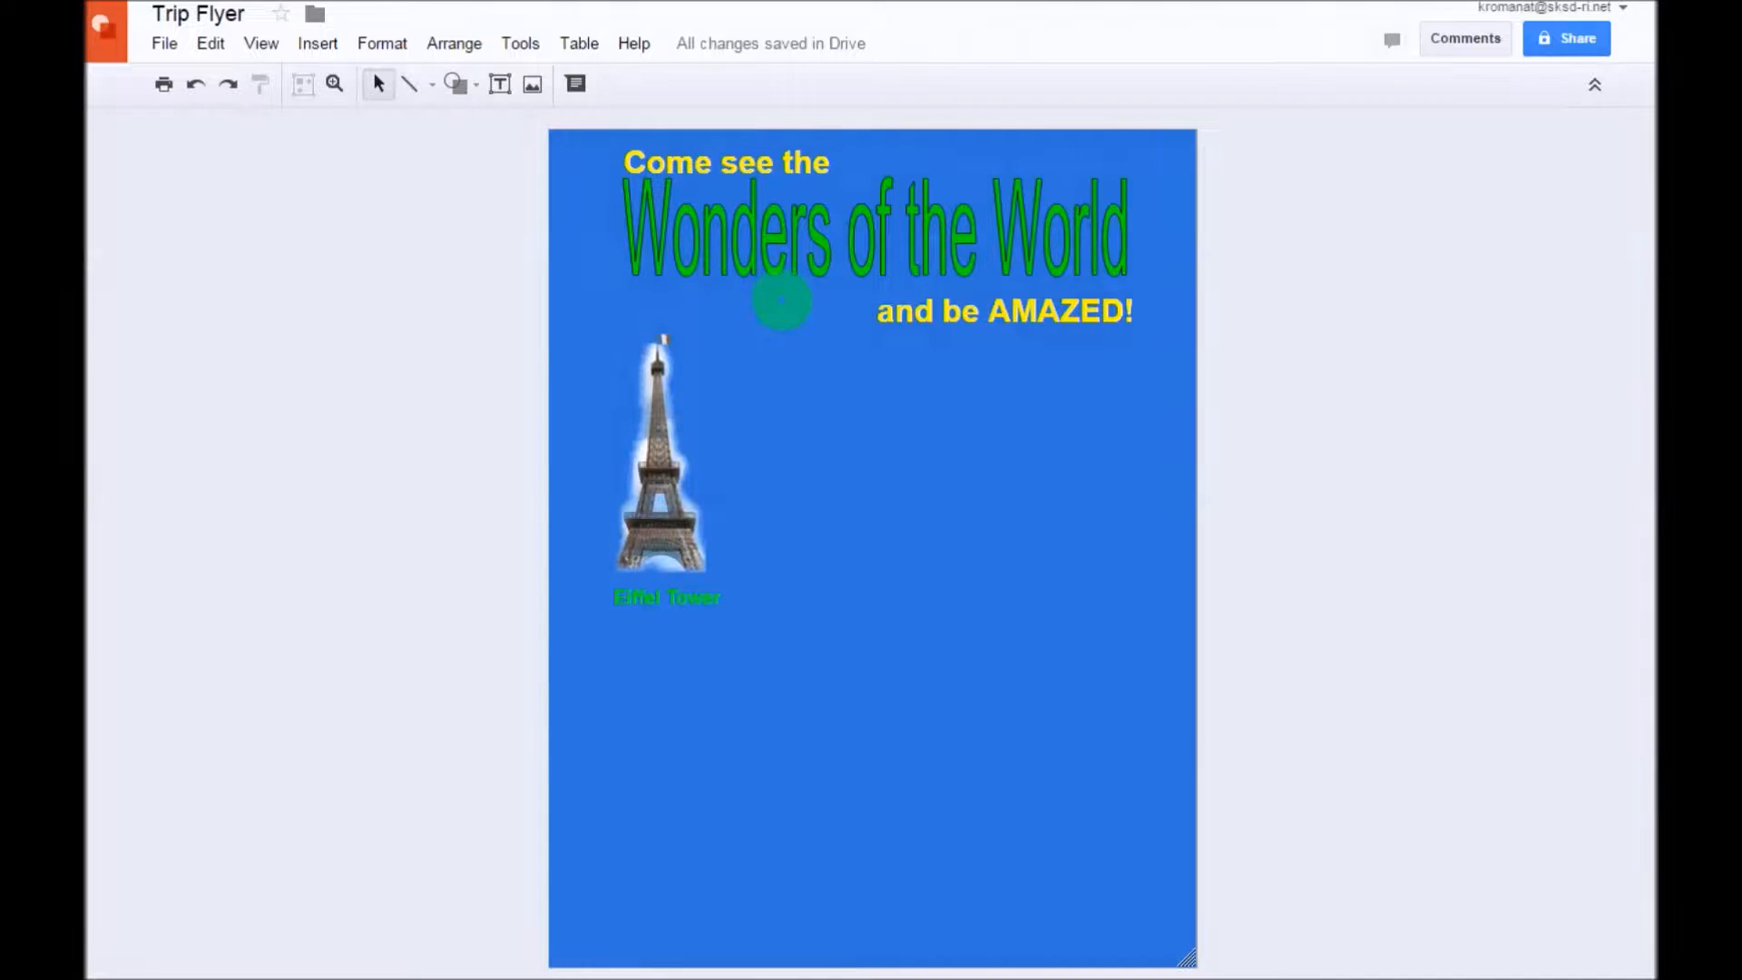
click(317, 44)
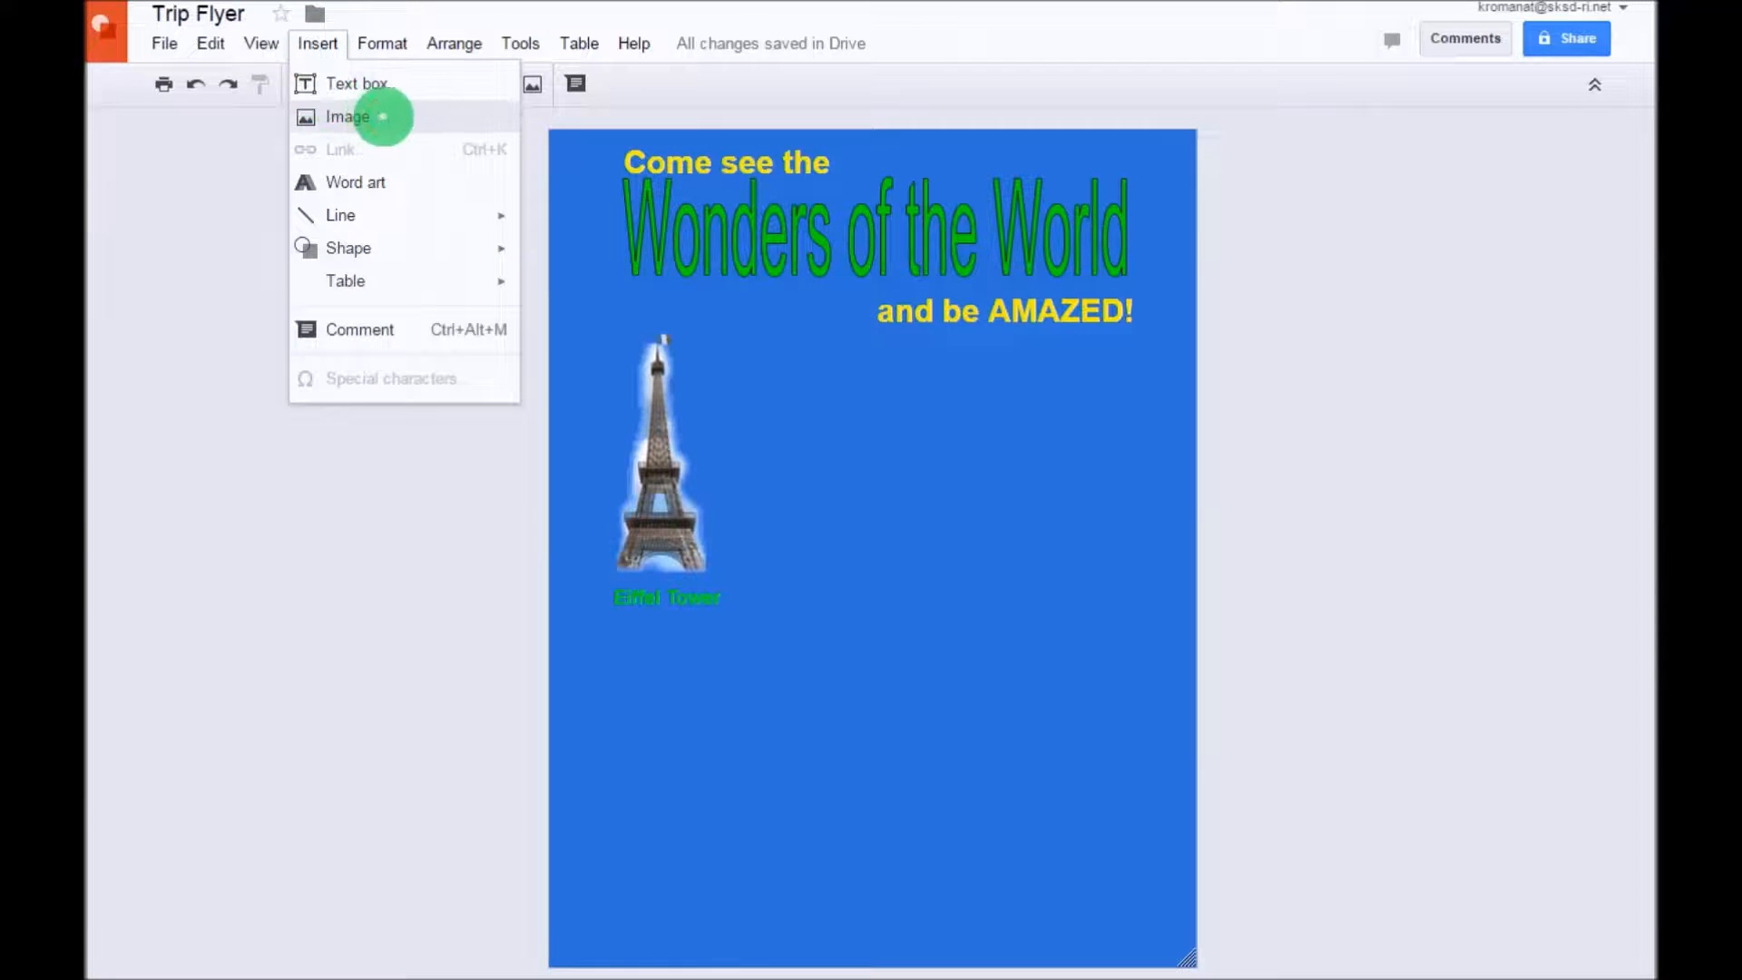
click(377, 117)
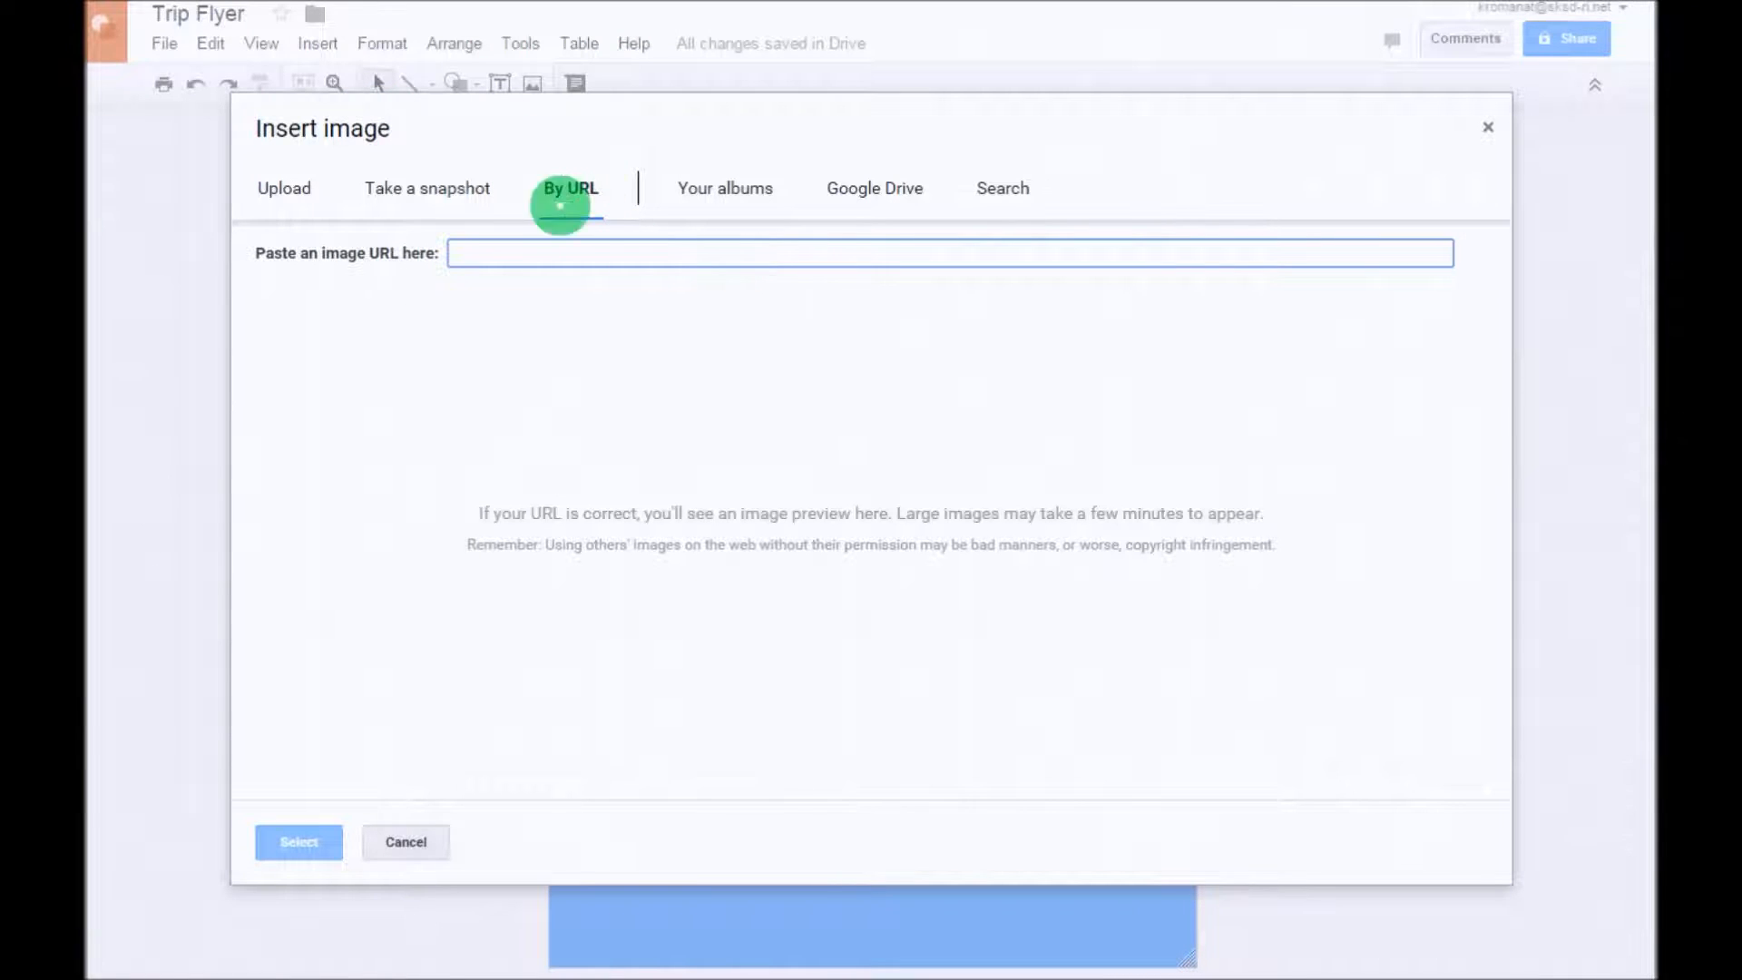
right_click(555, 252)
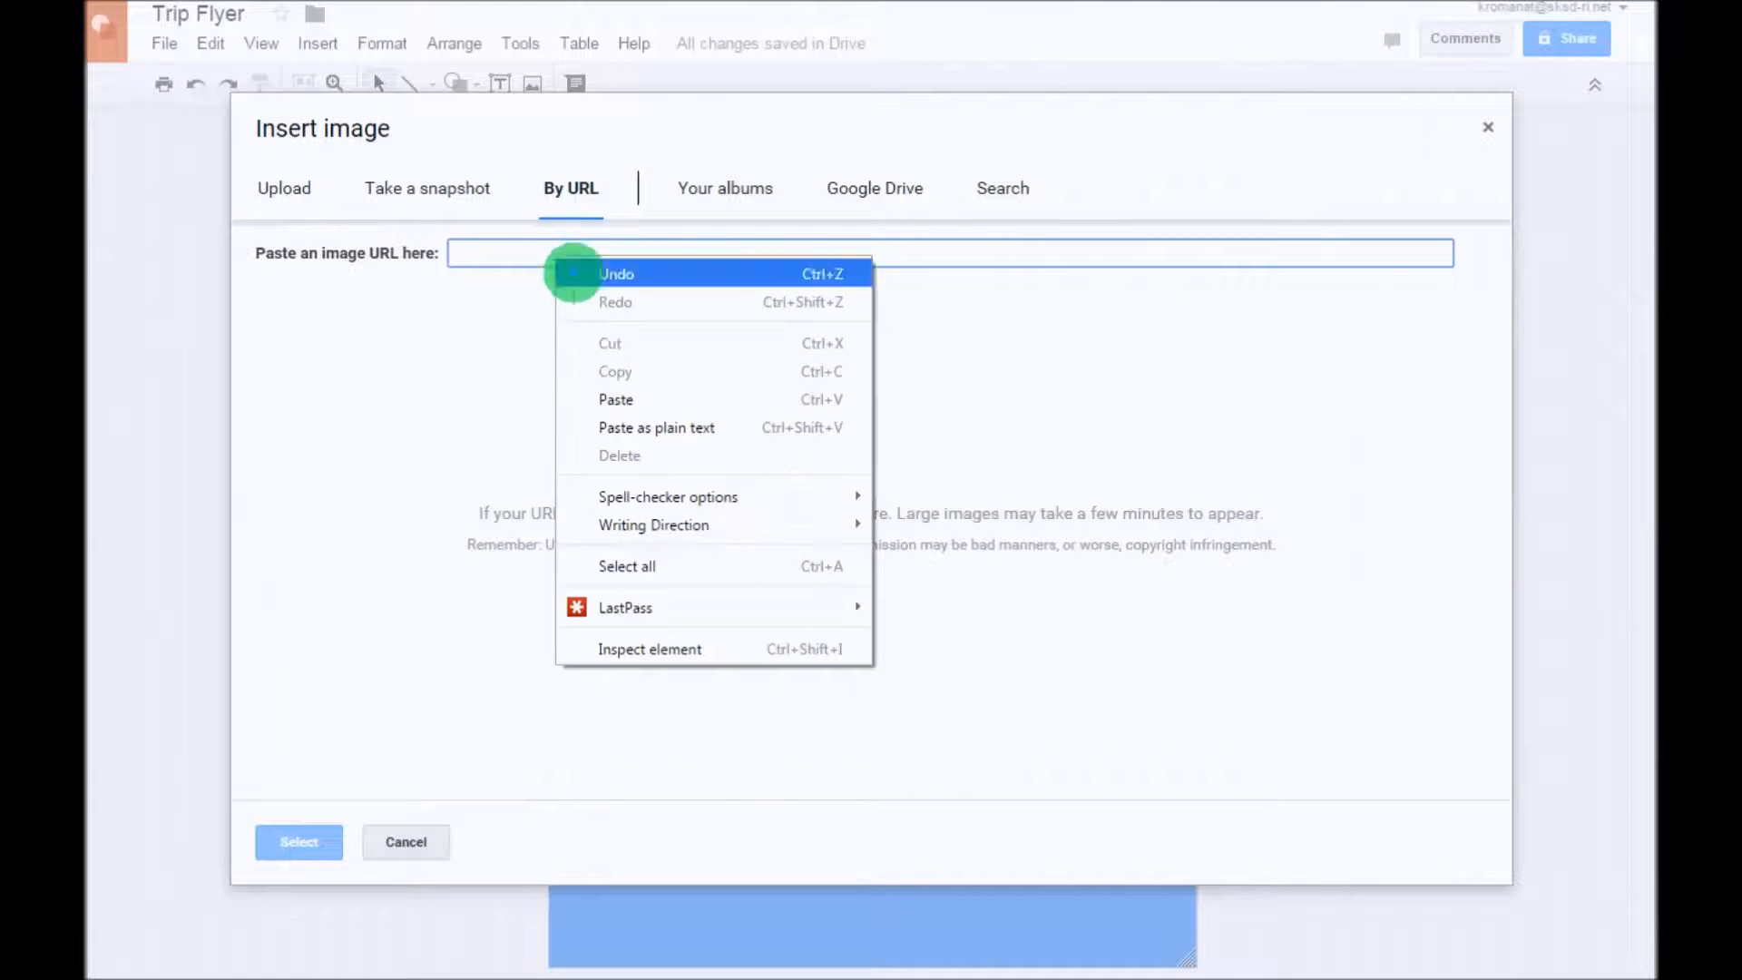
click(575, 393)
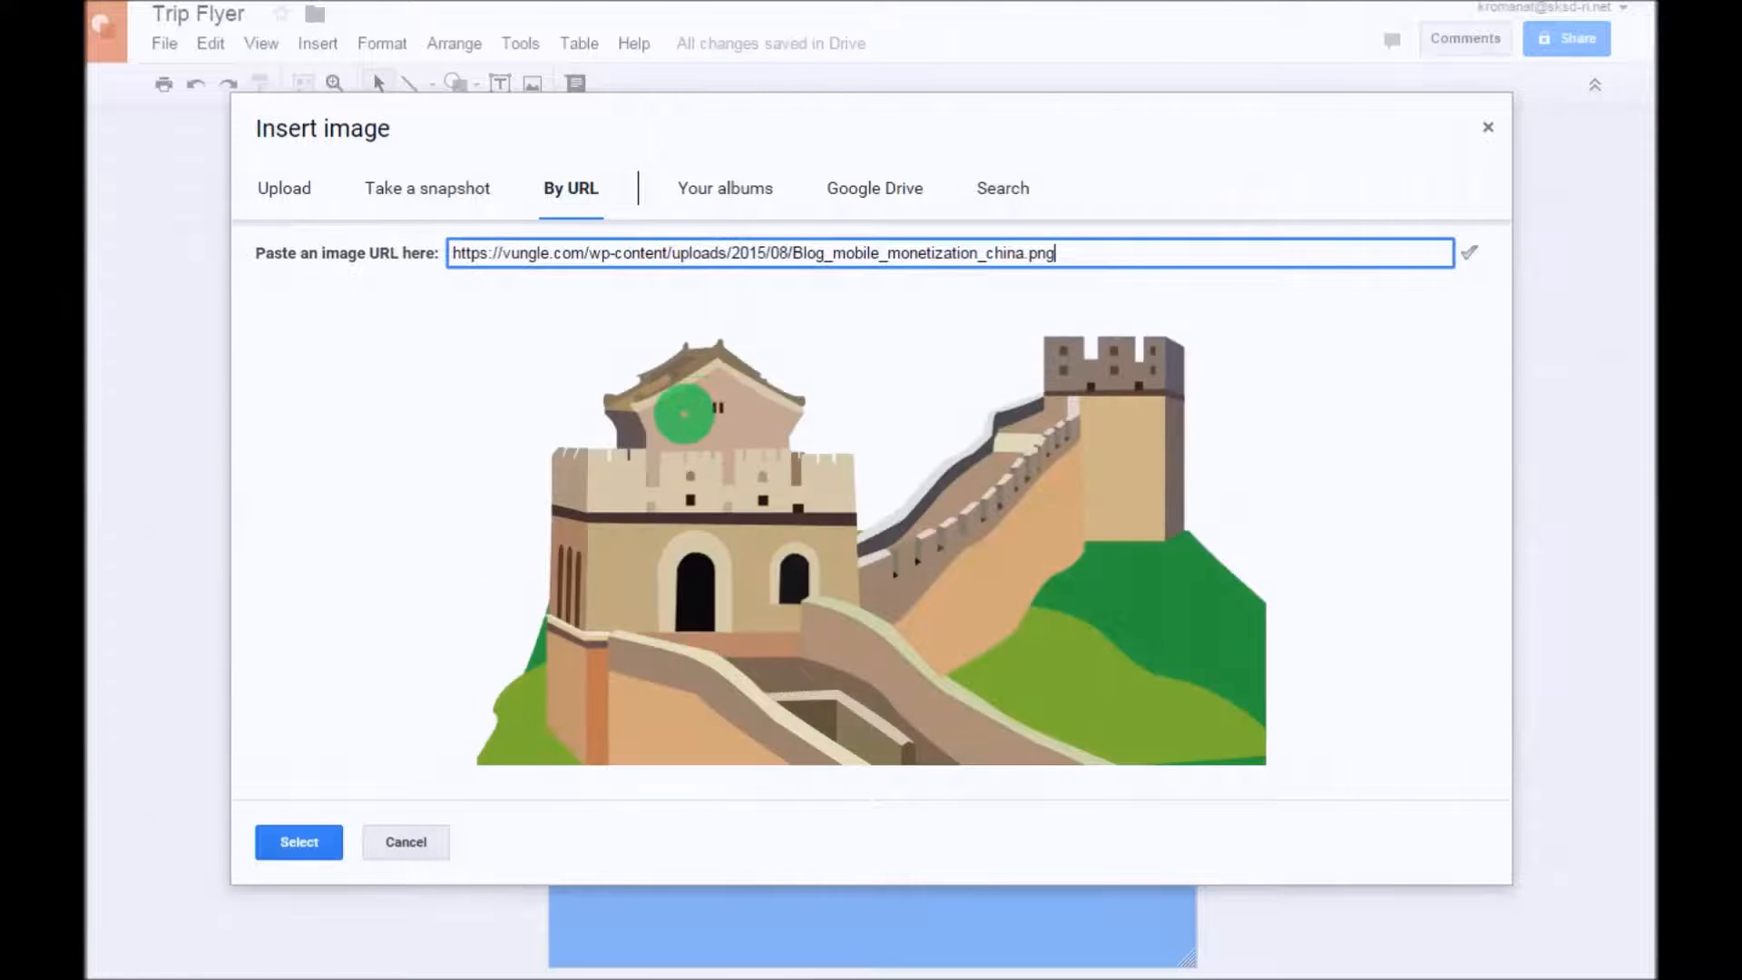
click(301, 844)
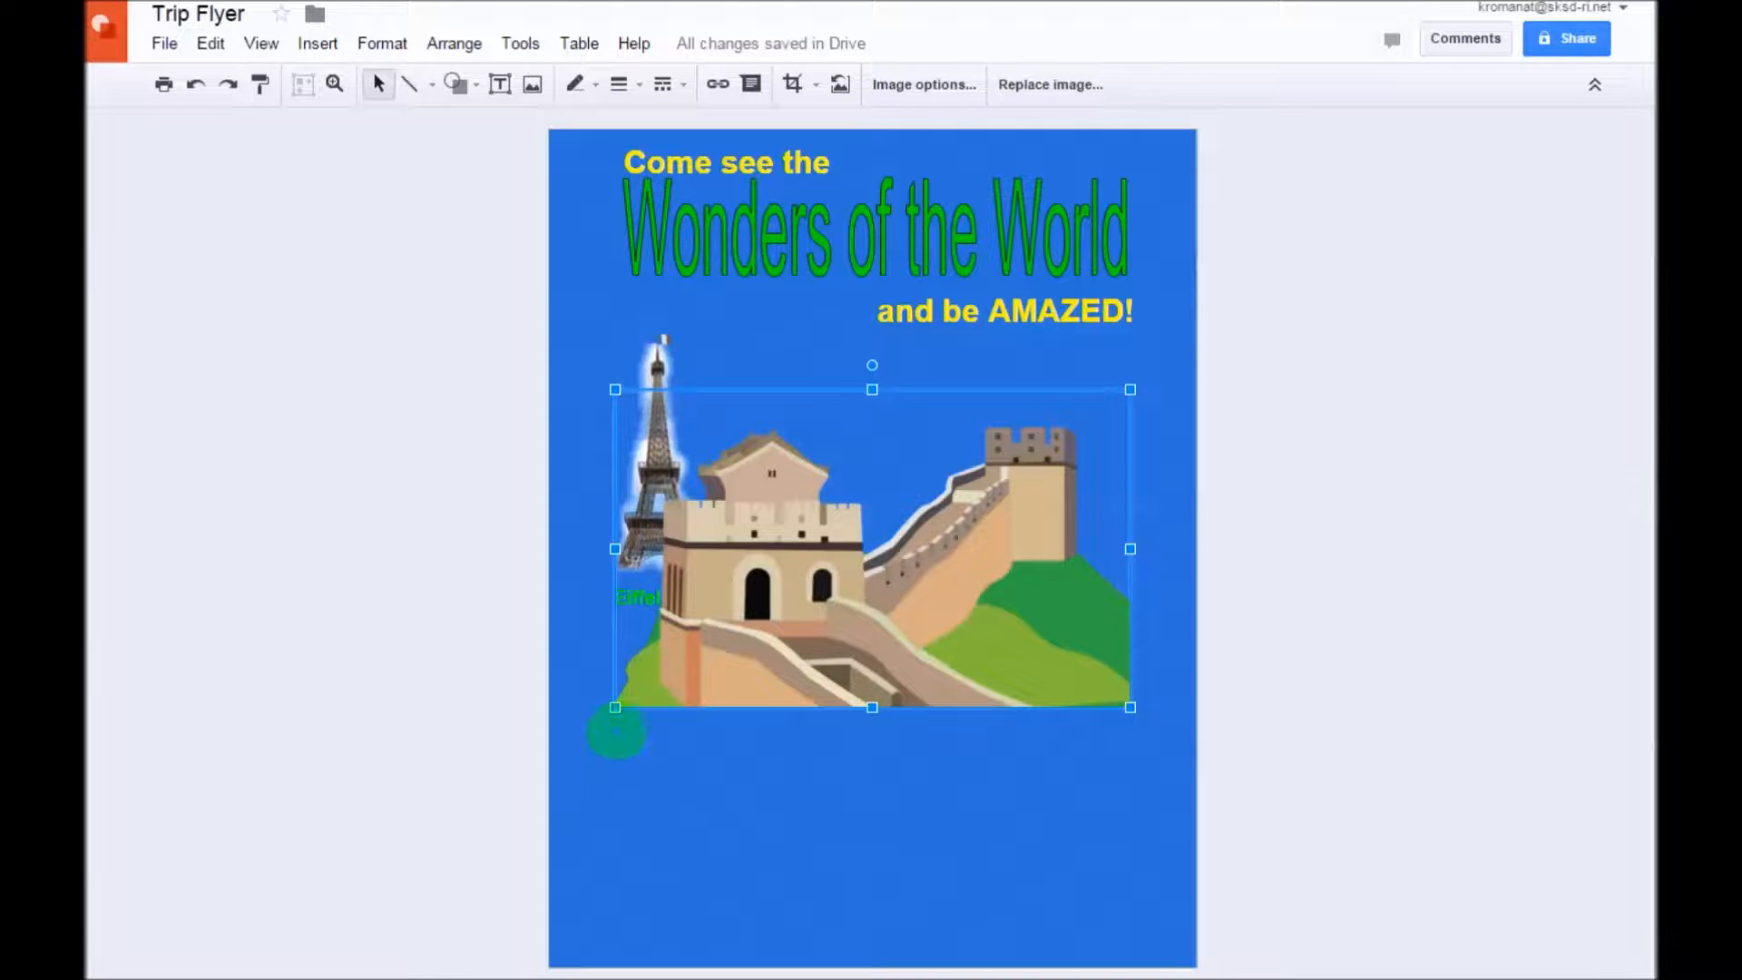
Step: Shrink the Great Wall image to about half size, place it just below "and be AMAZED!", and deselect it
drag(615, 706, 874, 549)
drag(1040, 495, 1034, 451)
click(1059, 608)
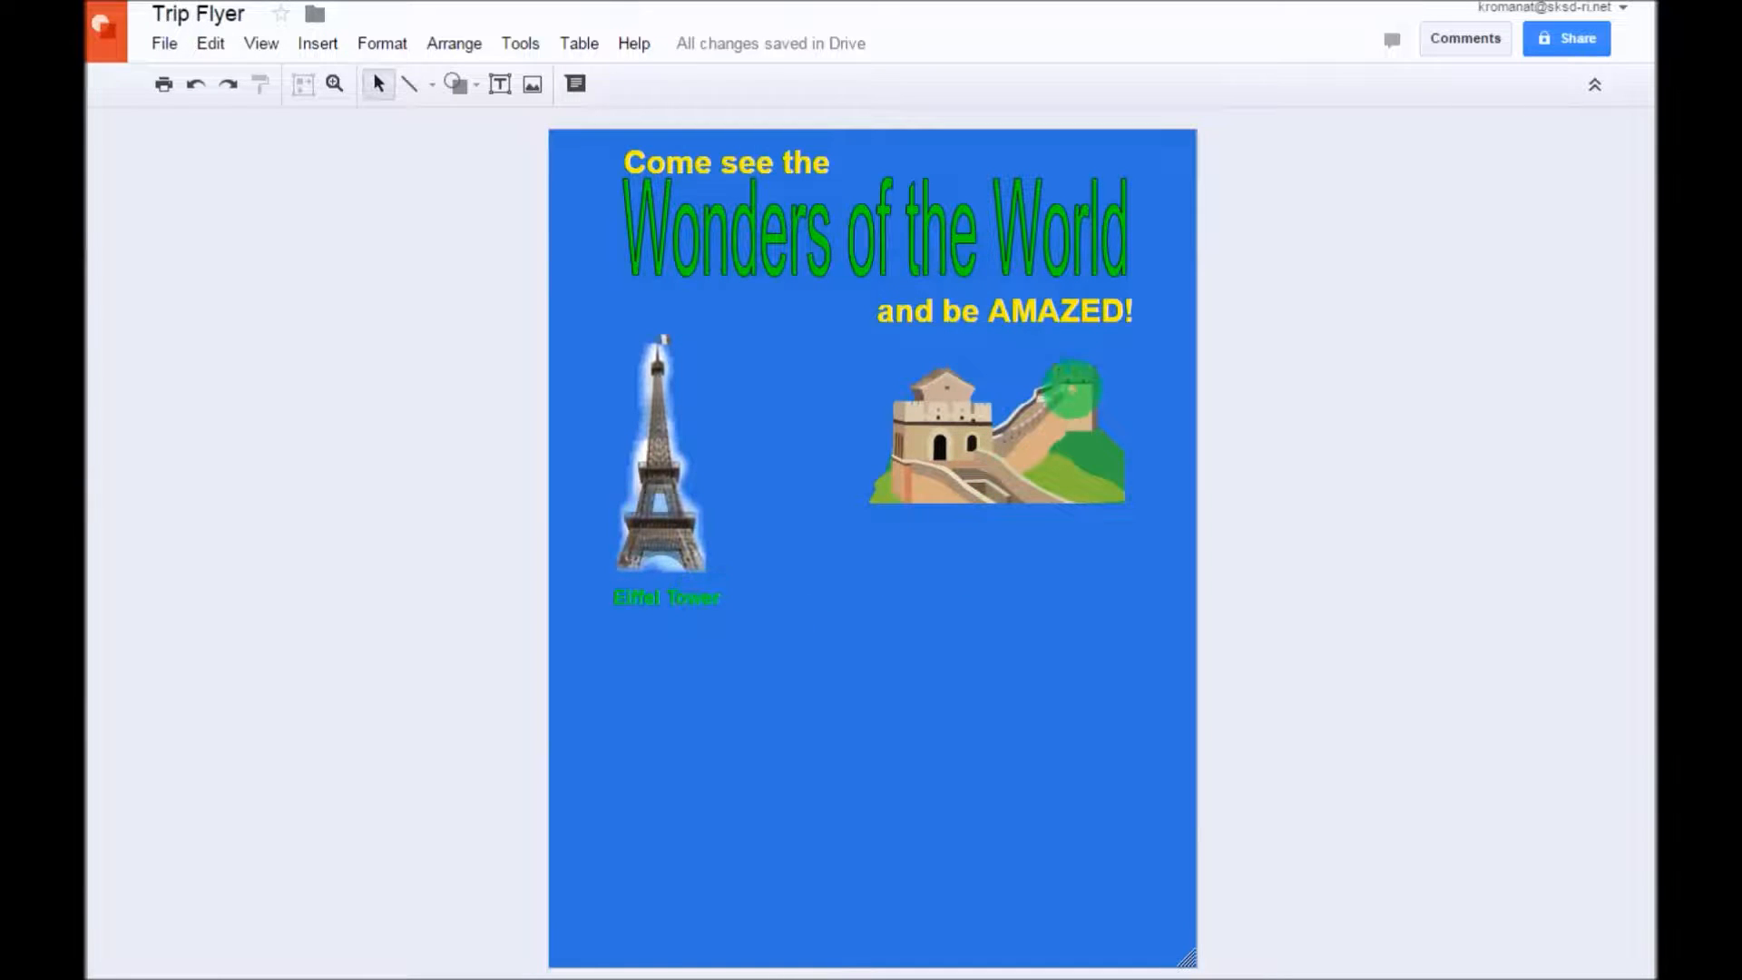
Step: Duplicate the "Eiffel Tower" caption, place the copy directly below the Great Wall image, and widen its text box
click(676, 597)
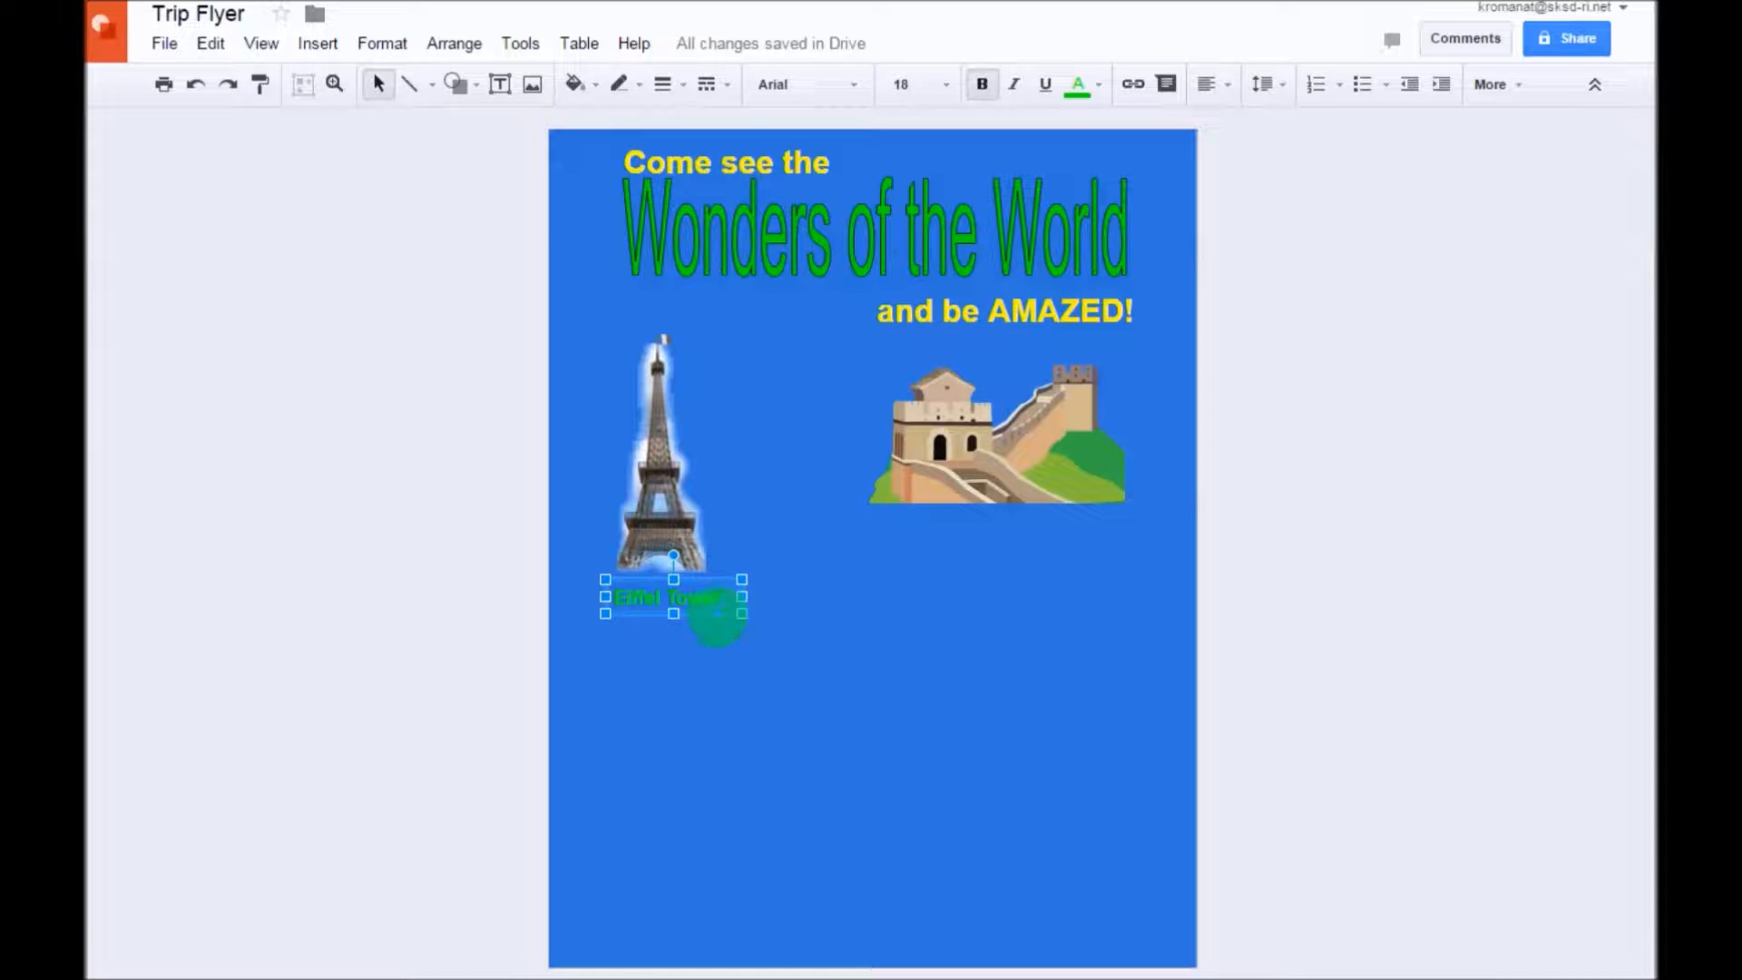
right_click(720, 617)
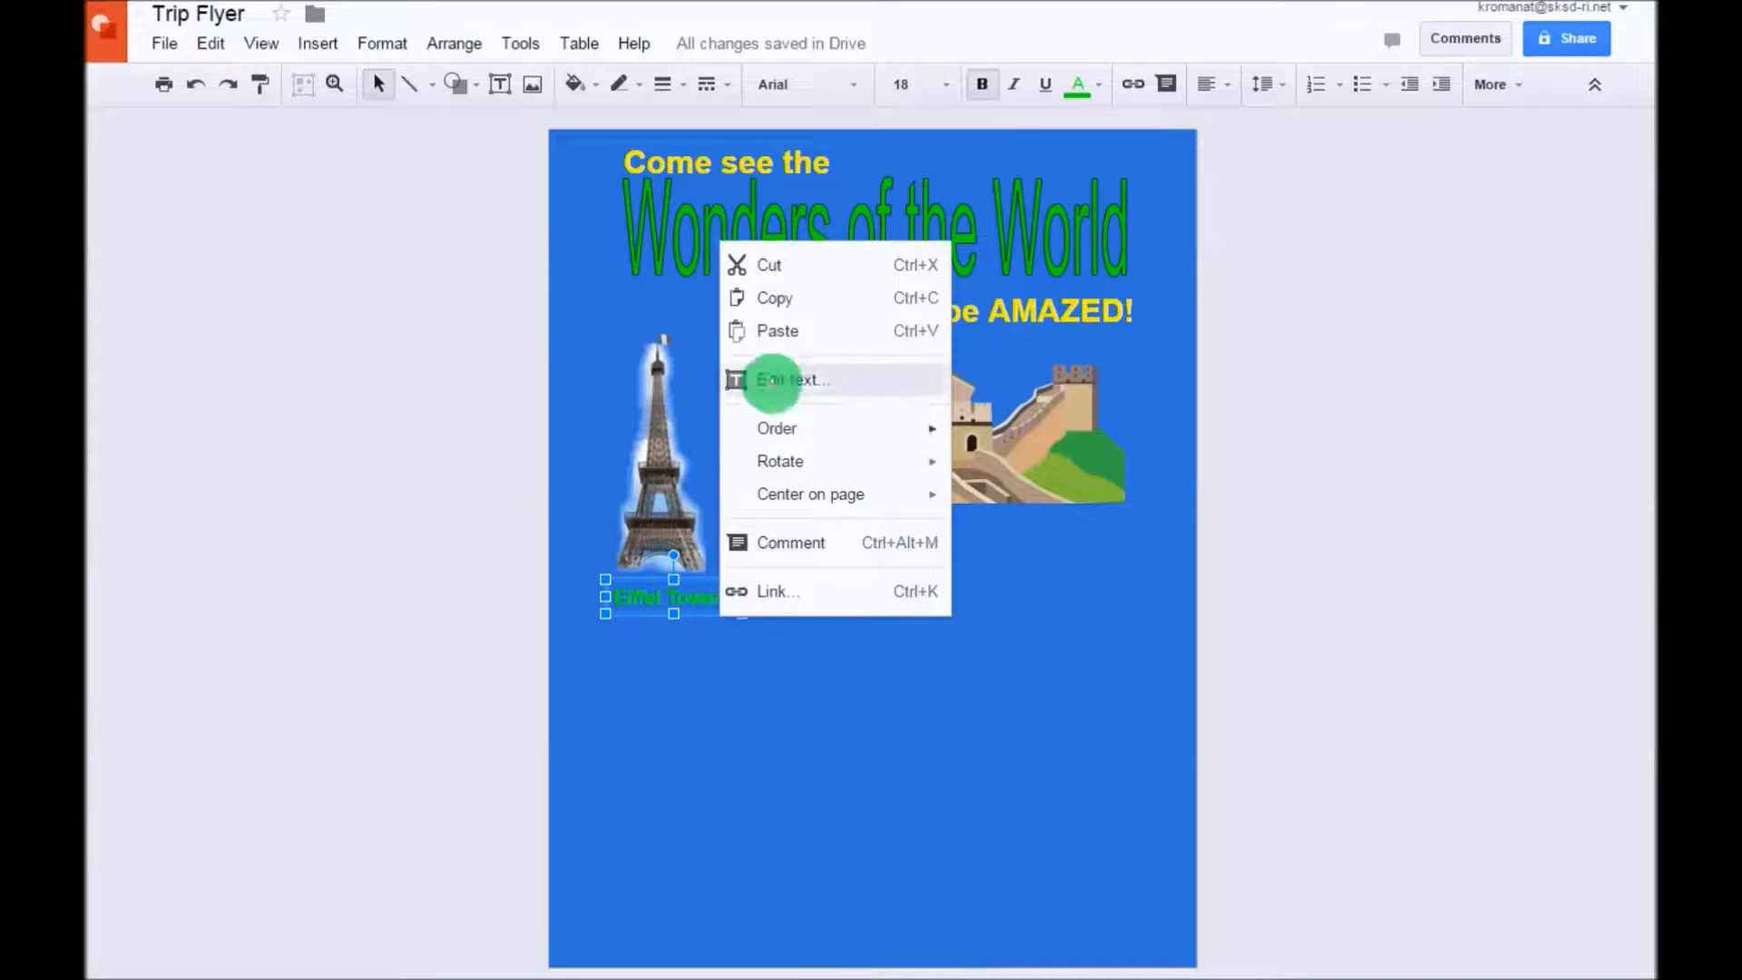
click(774, 299)
right_click(831, 586)
click(876, 670)
drag(719, 614, 1106, 535)
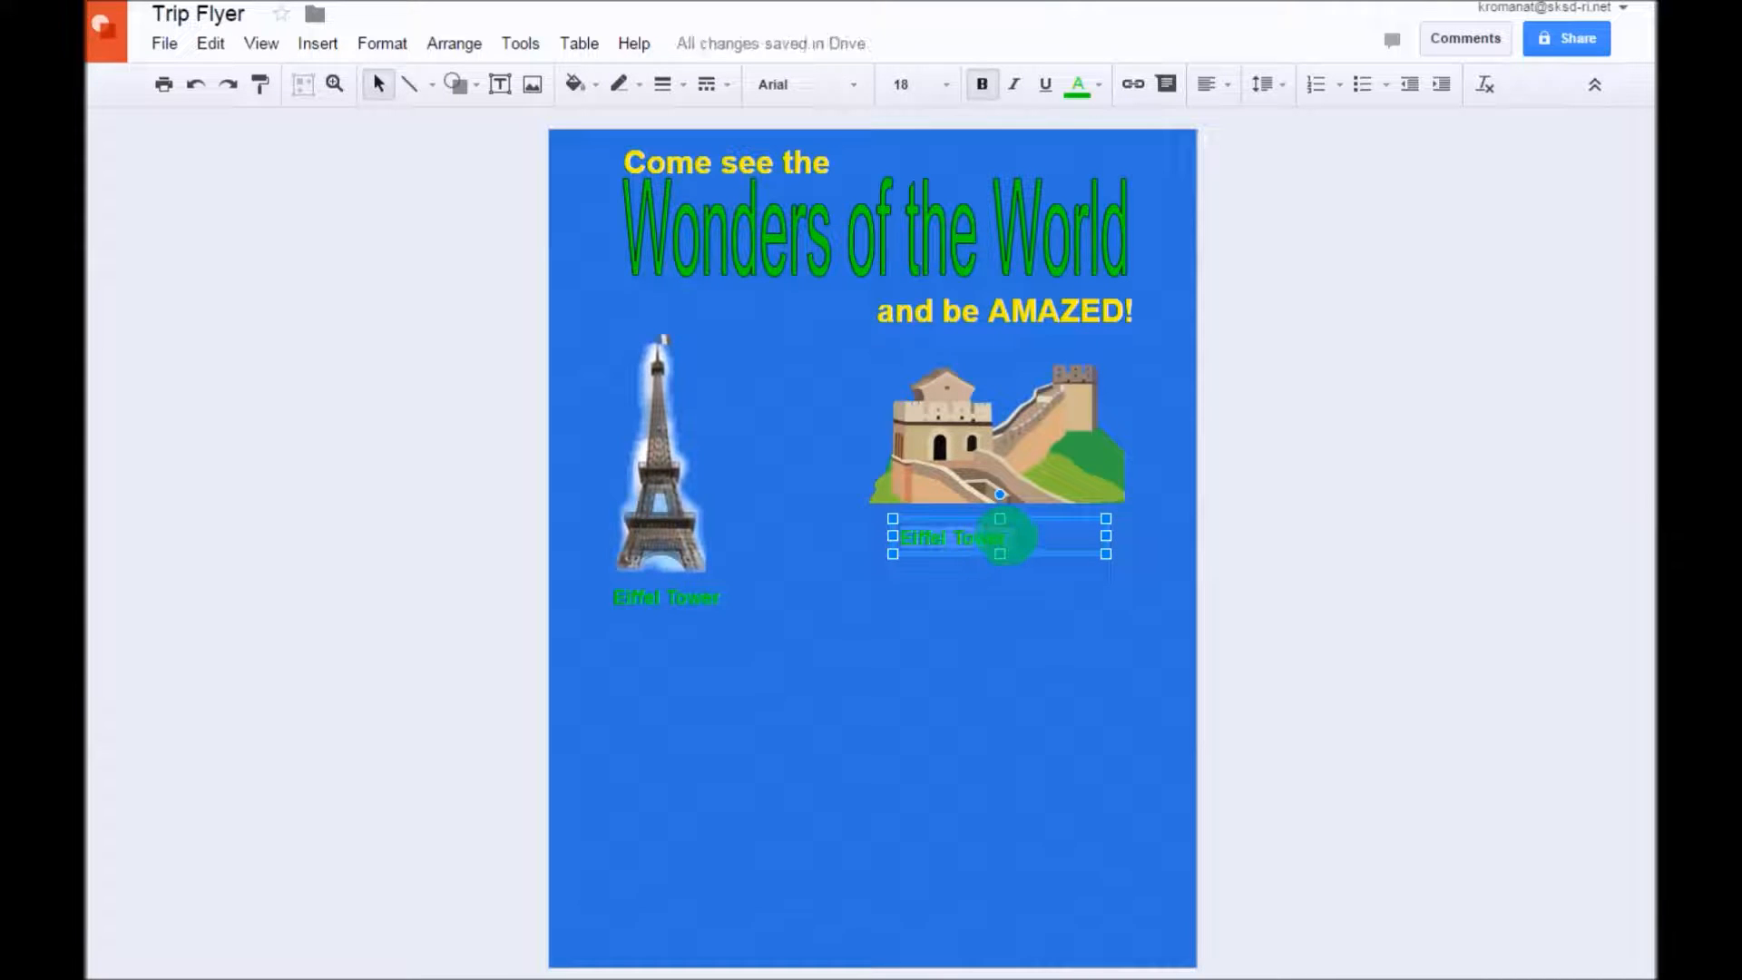
Step: Replace the copied caption's text with "Great Wall of China" and deselect the text box
triple_click(1006, 536)
text(Great Wall of China)
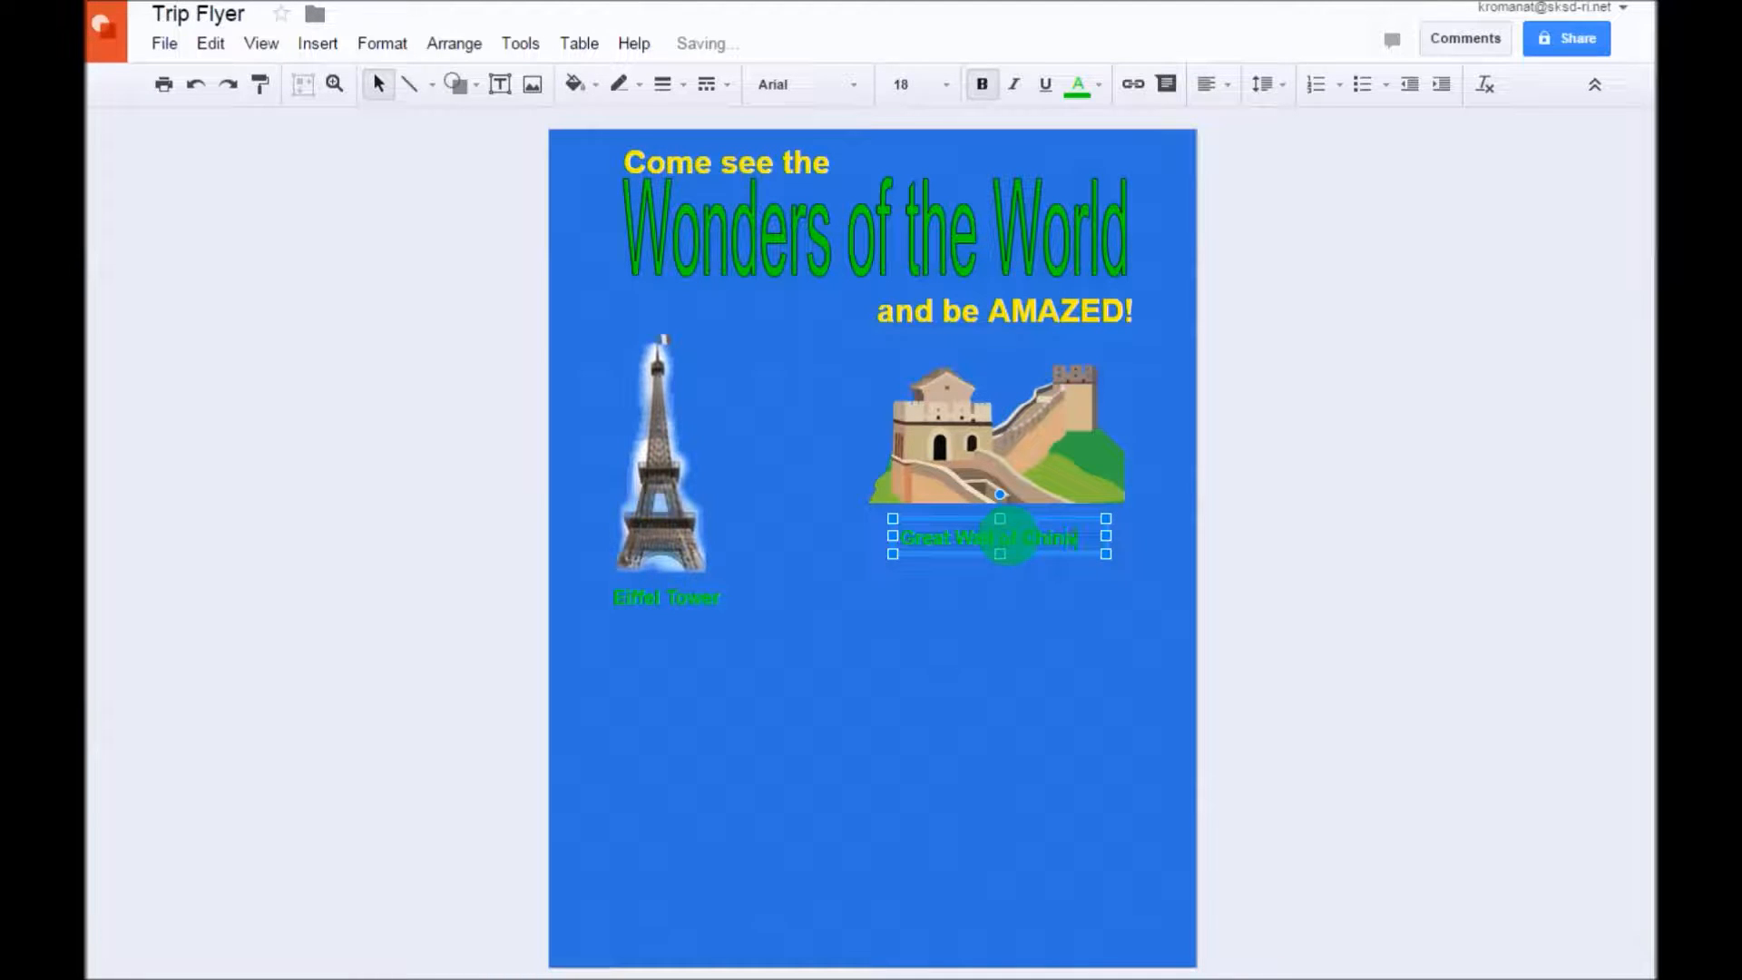
click(943, 742)
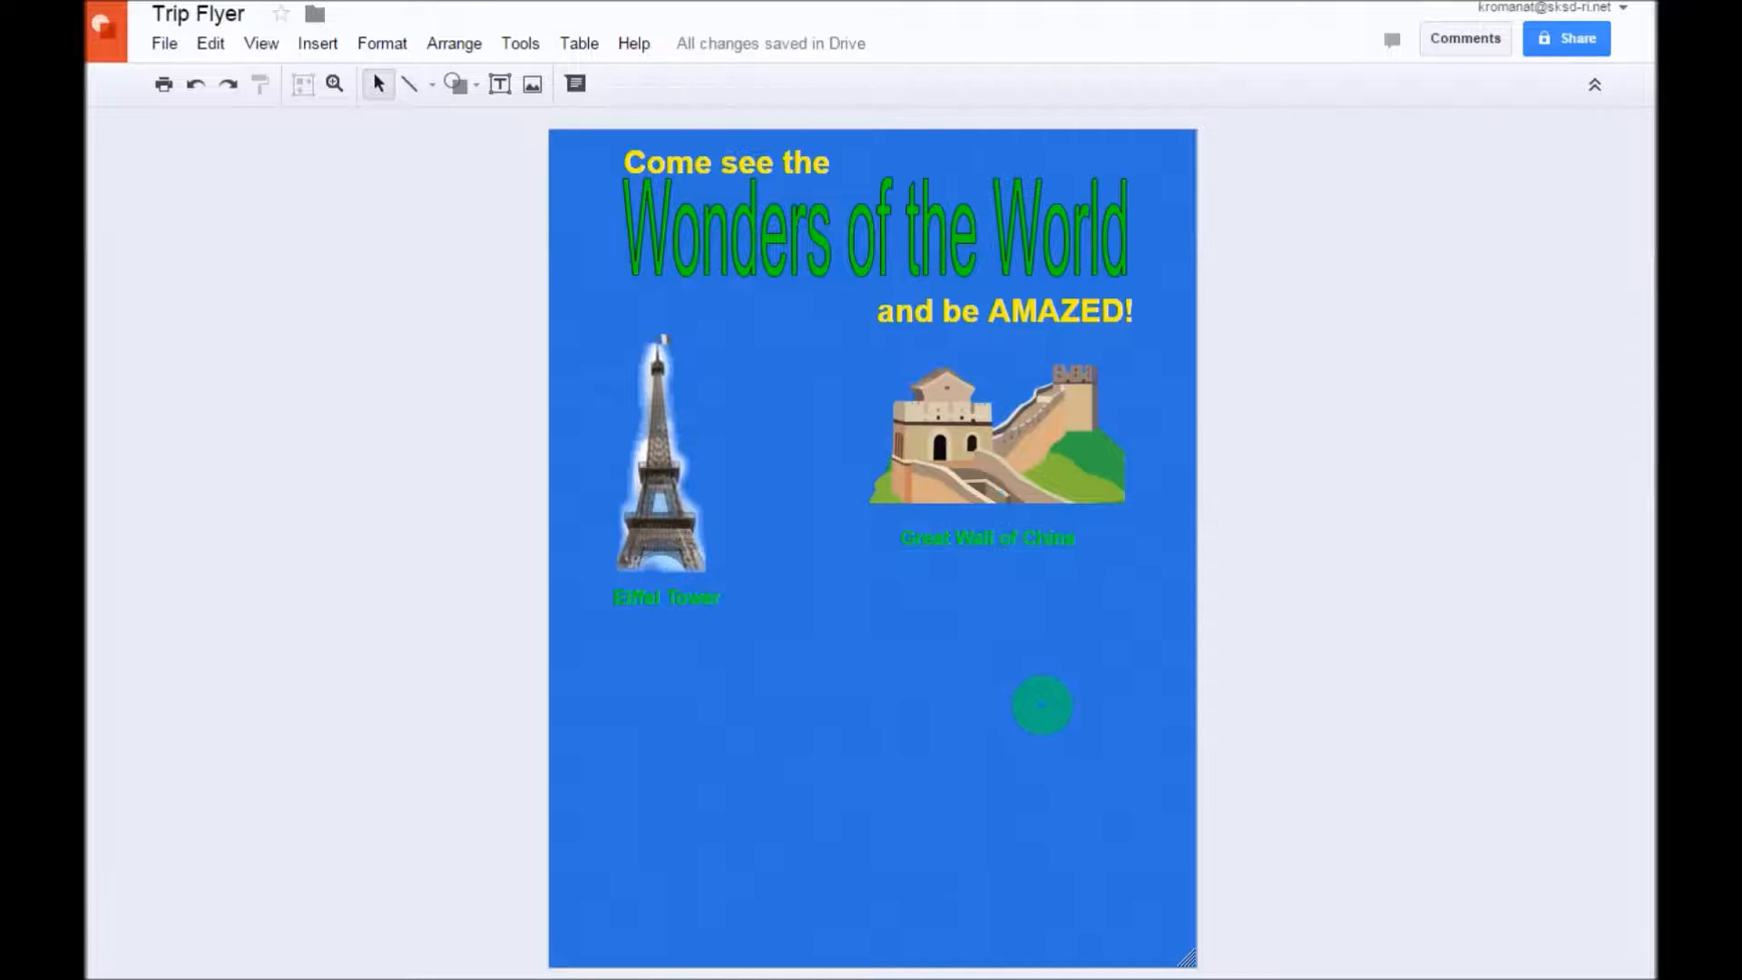
Step: Shrink the Great Wall image slightly and move its caption up close beneath it, centred under the picture
click(967, 546)
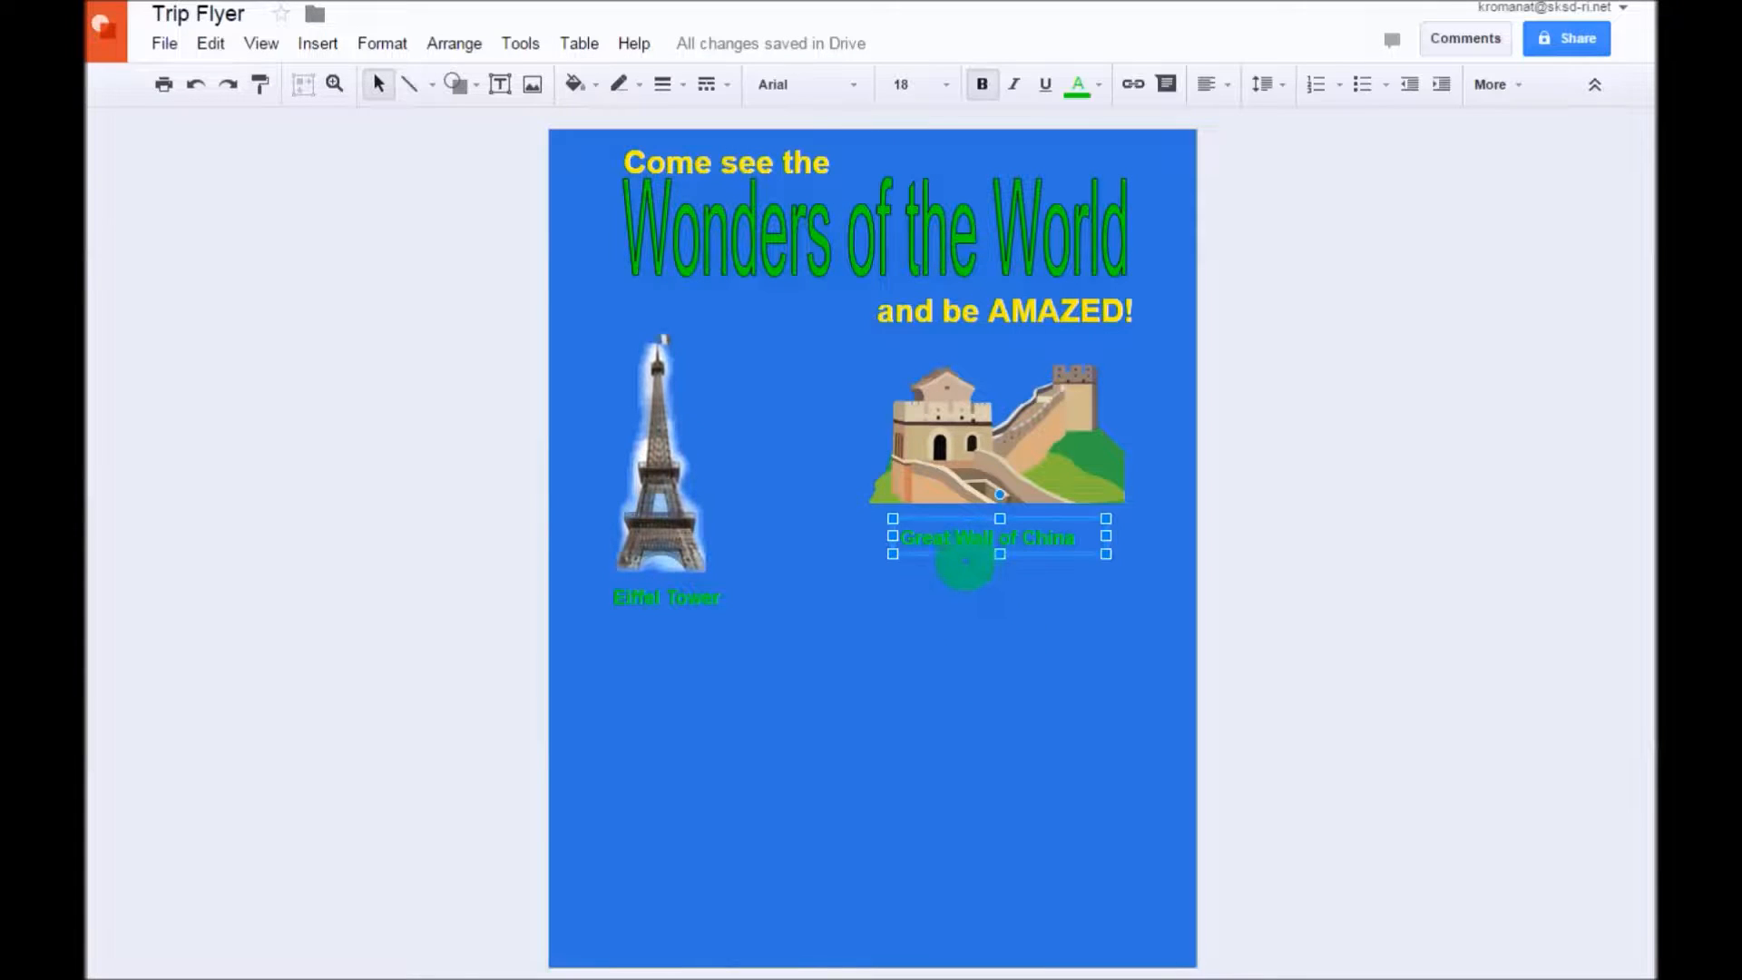
drag(965, 544, 968, 536)
click(975, 640)
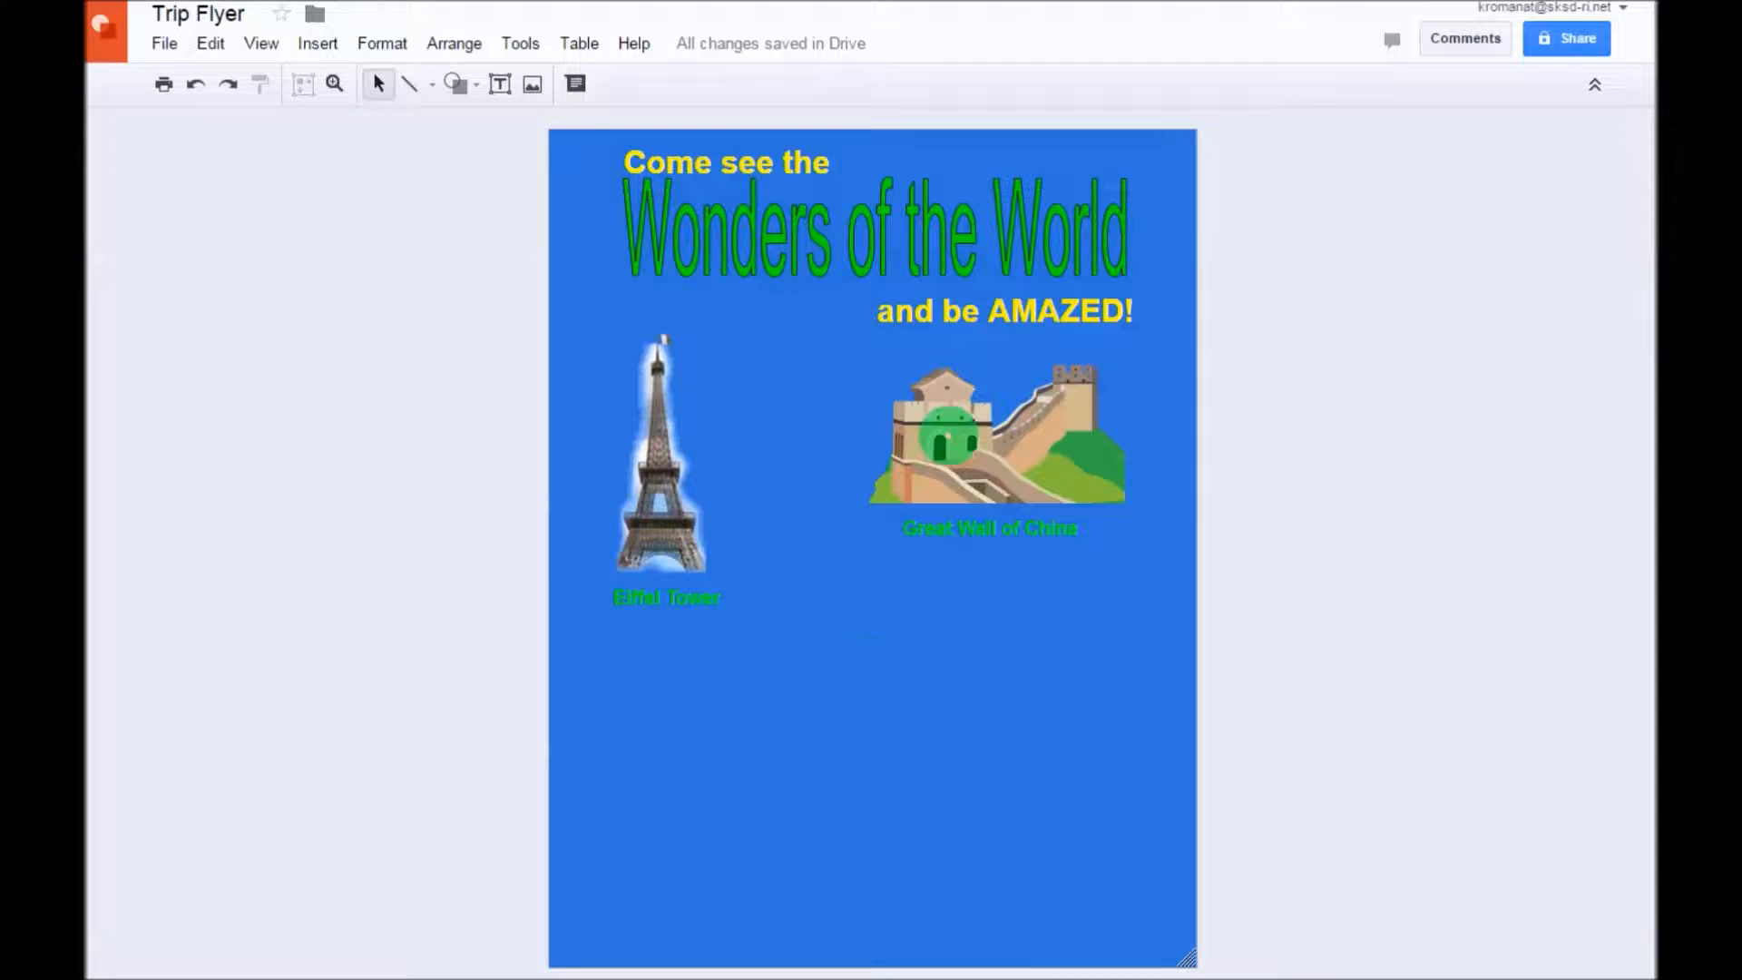
click(950, 436)
drag(871, 502, 886, 494)
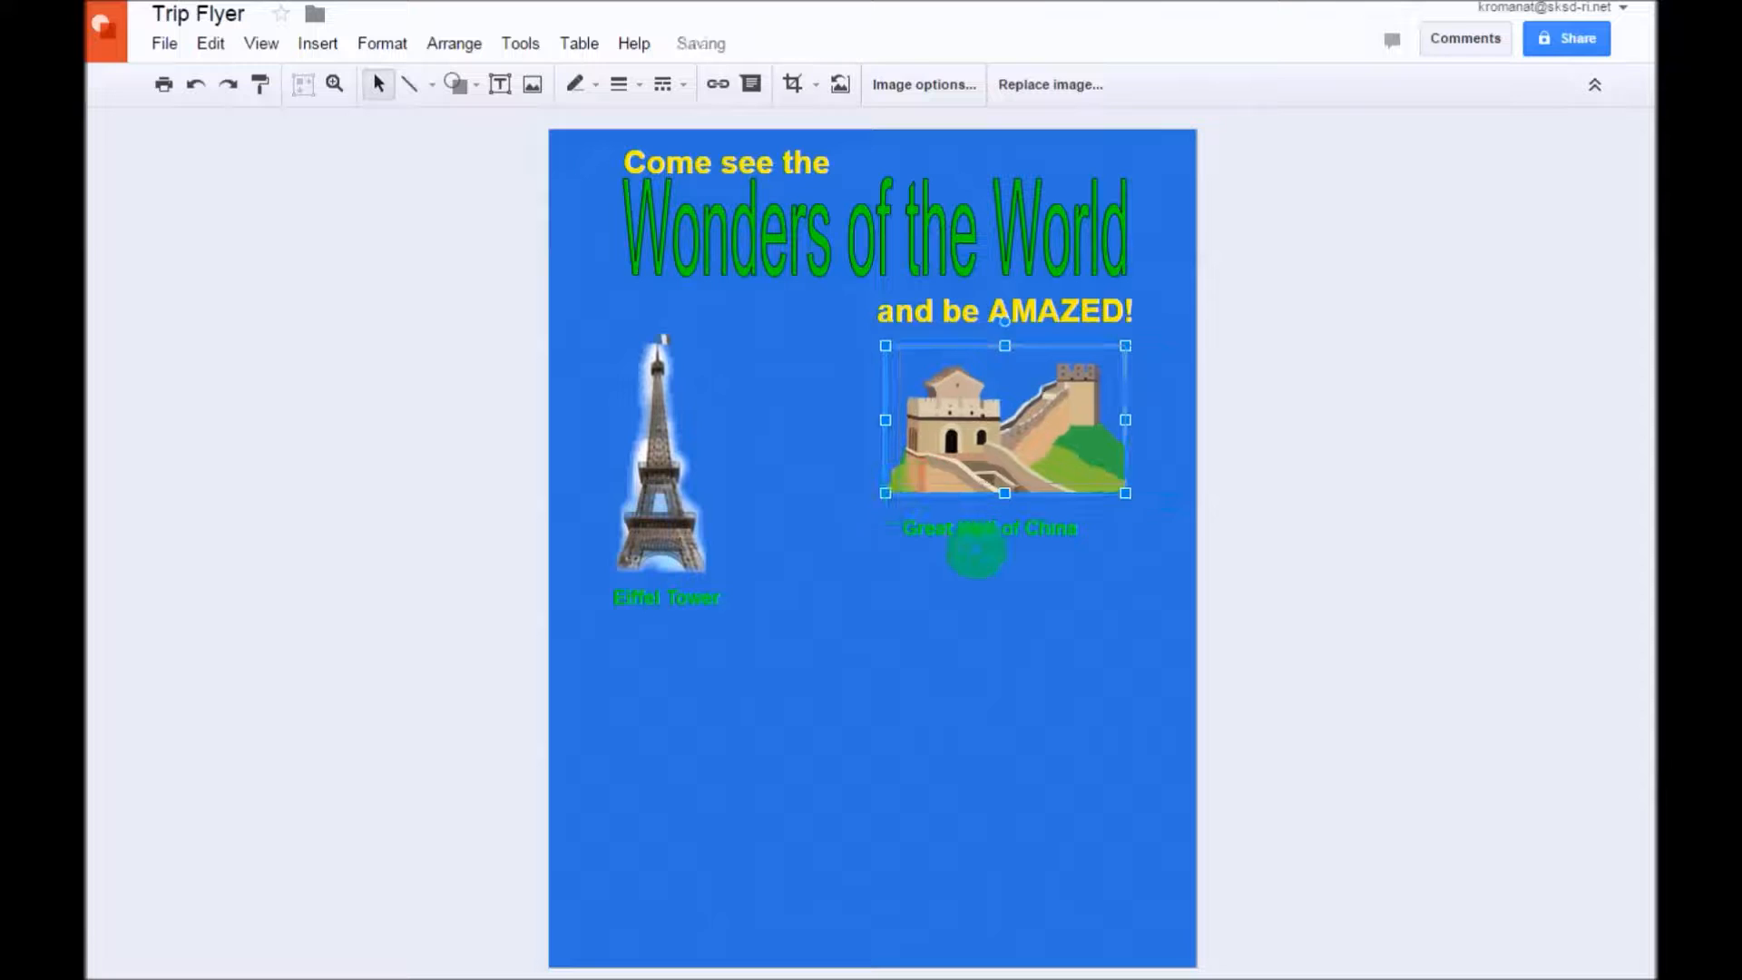
click(981, 536)
click(969, 545)
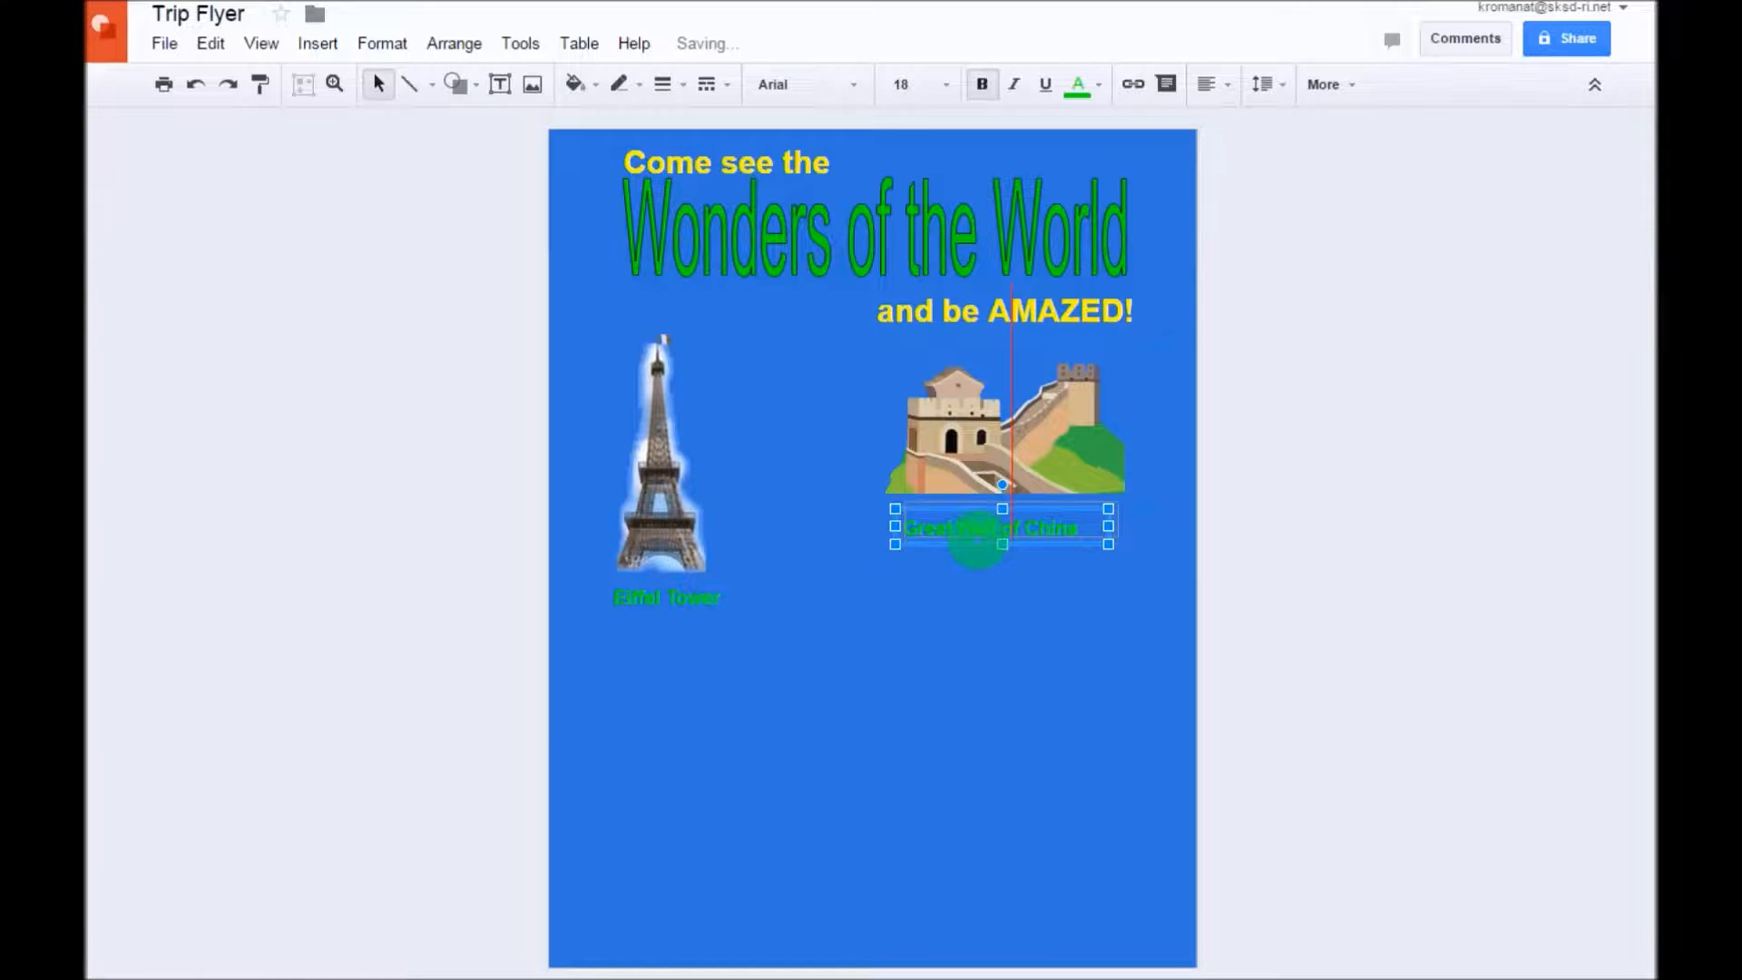
click(933, 571)
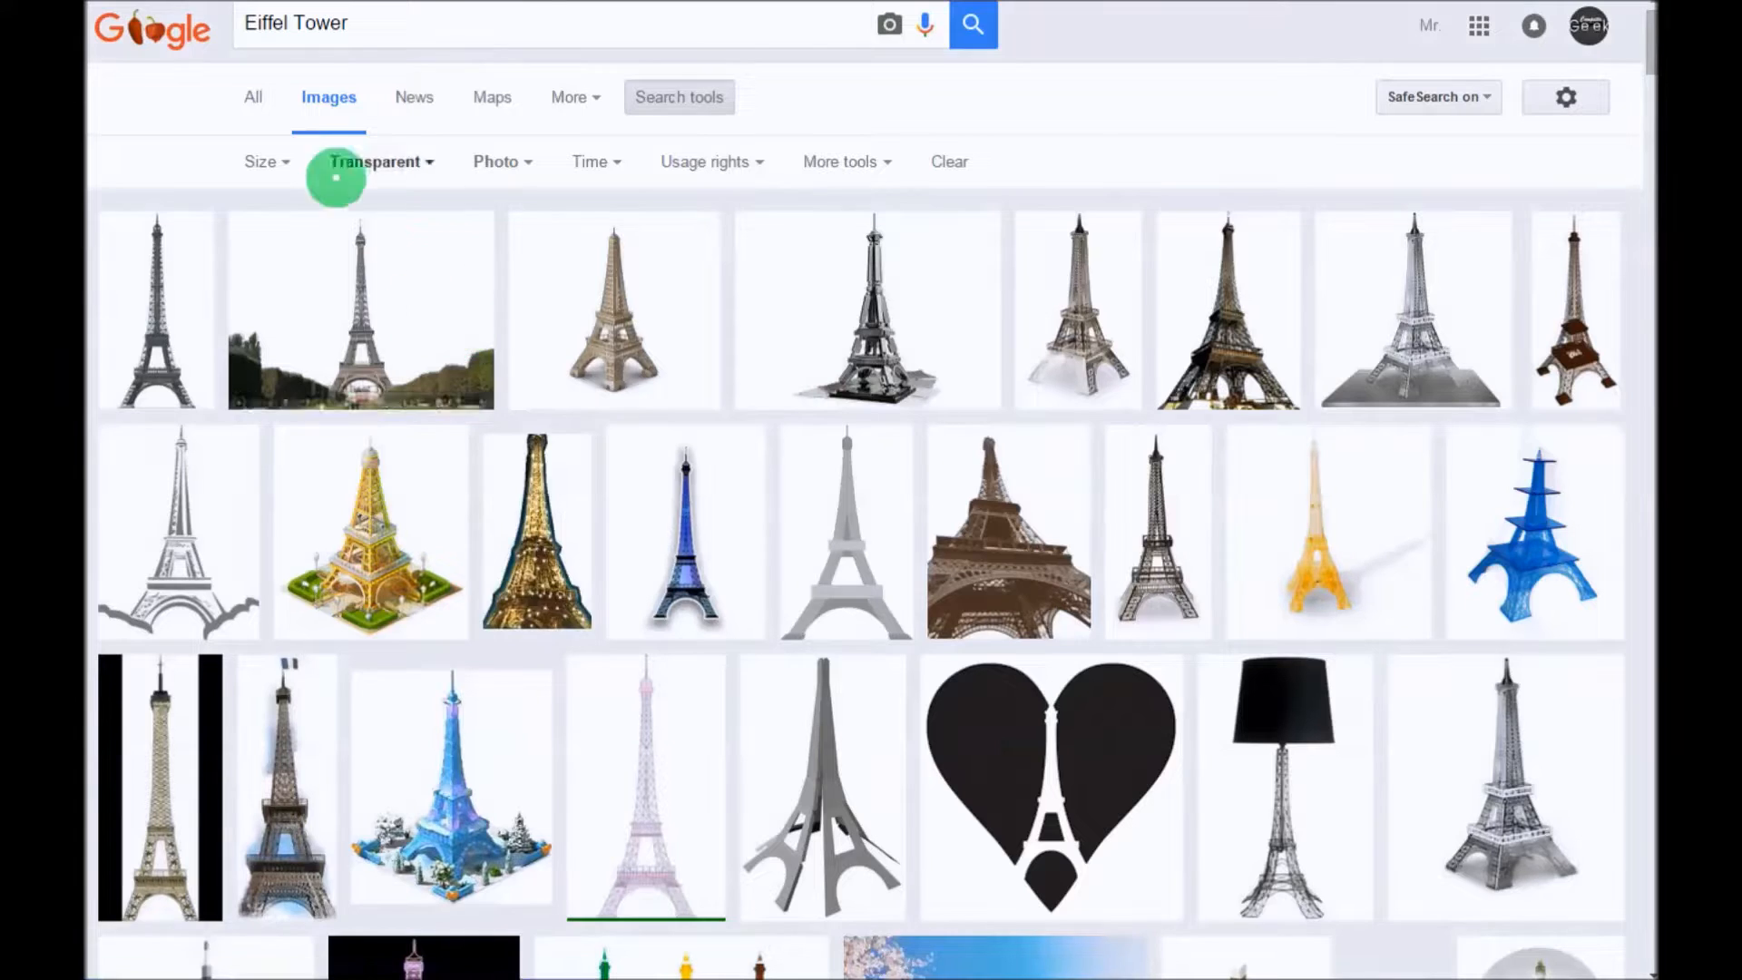
Step: Switch to Google Images and replace the Eiffel Tower search with "christ the redeemer statue"
click(375, 23)
drag(368, 23, 258, 24)
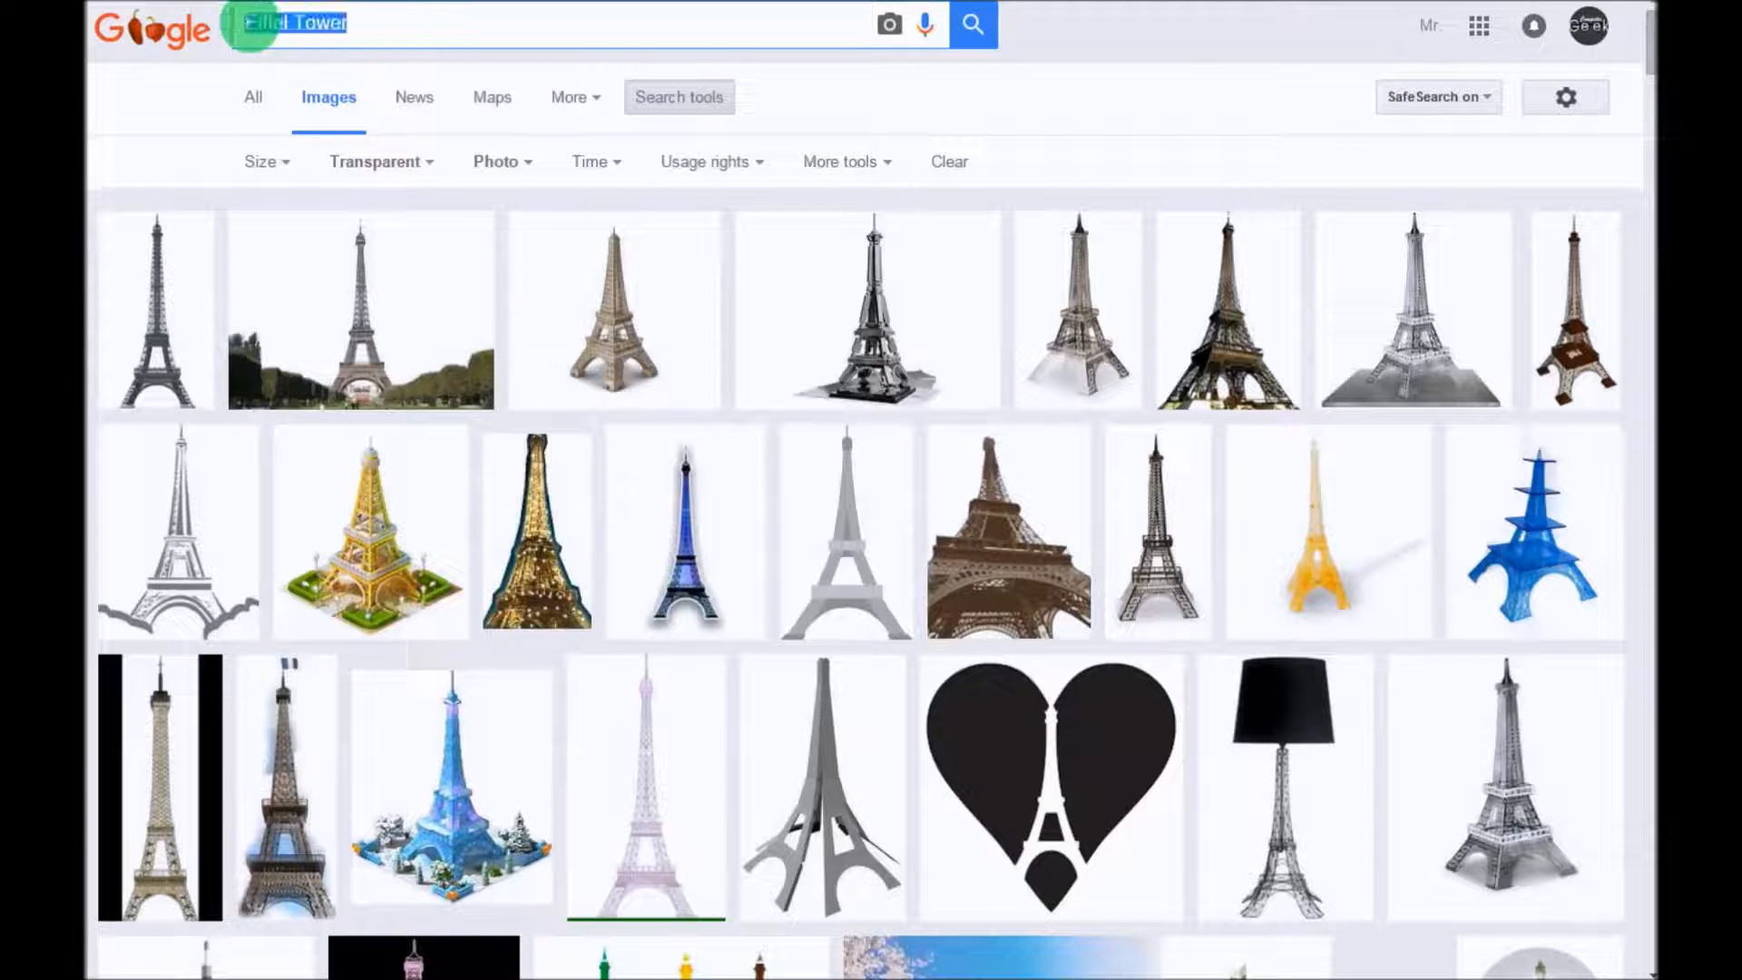
text(Chr)
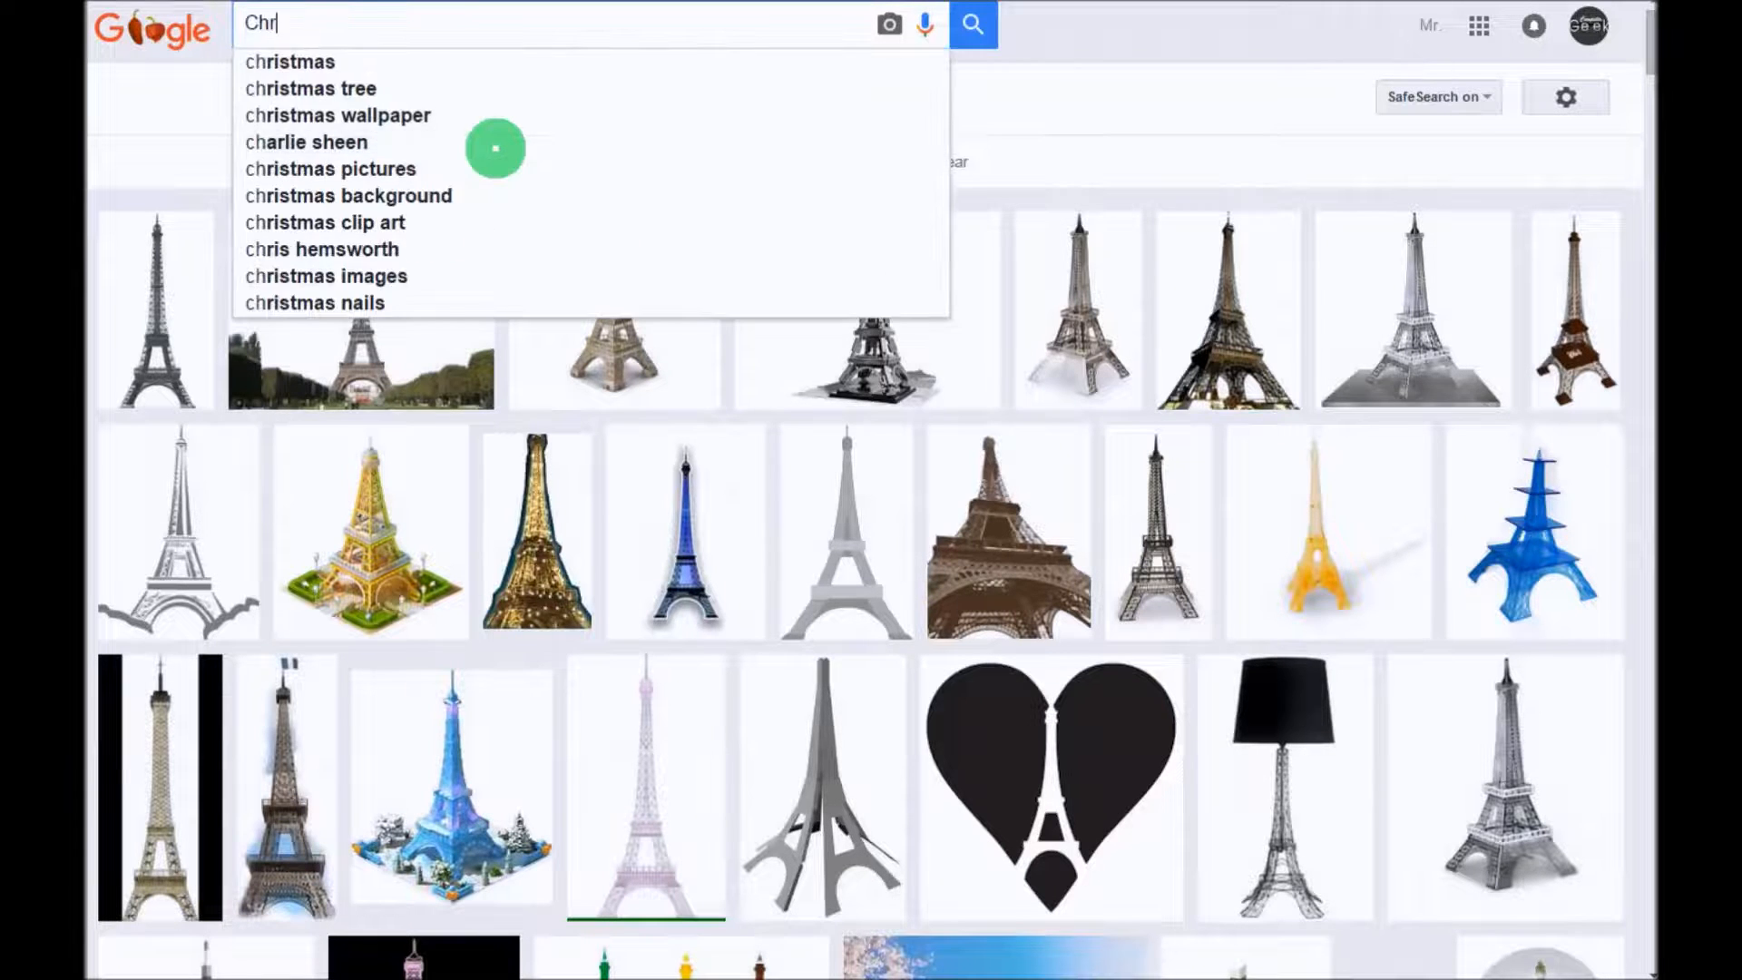
text(ist the r)
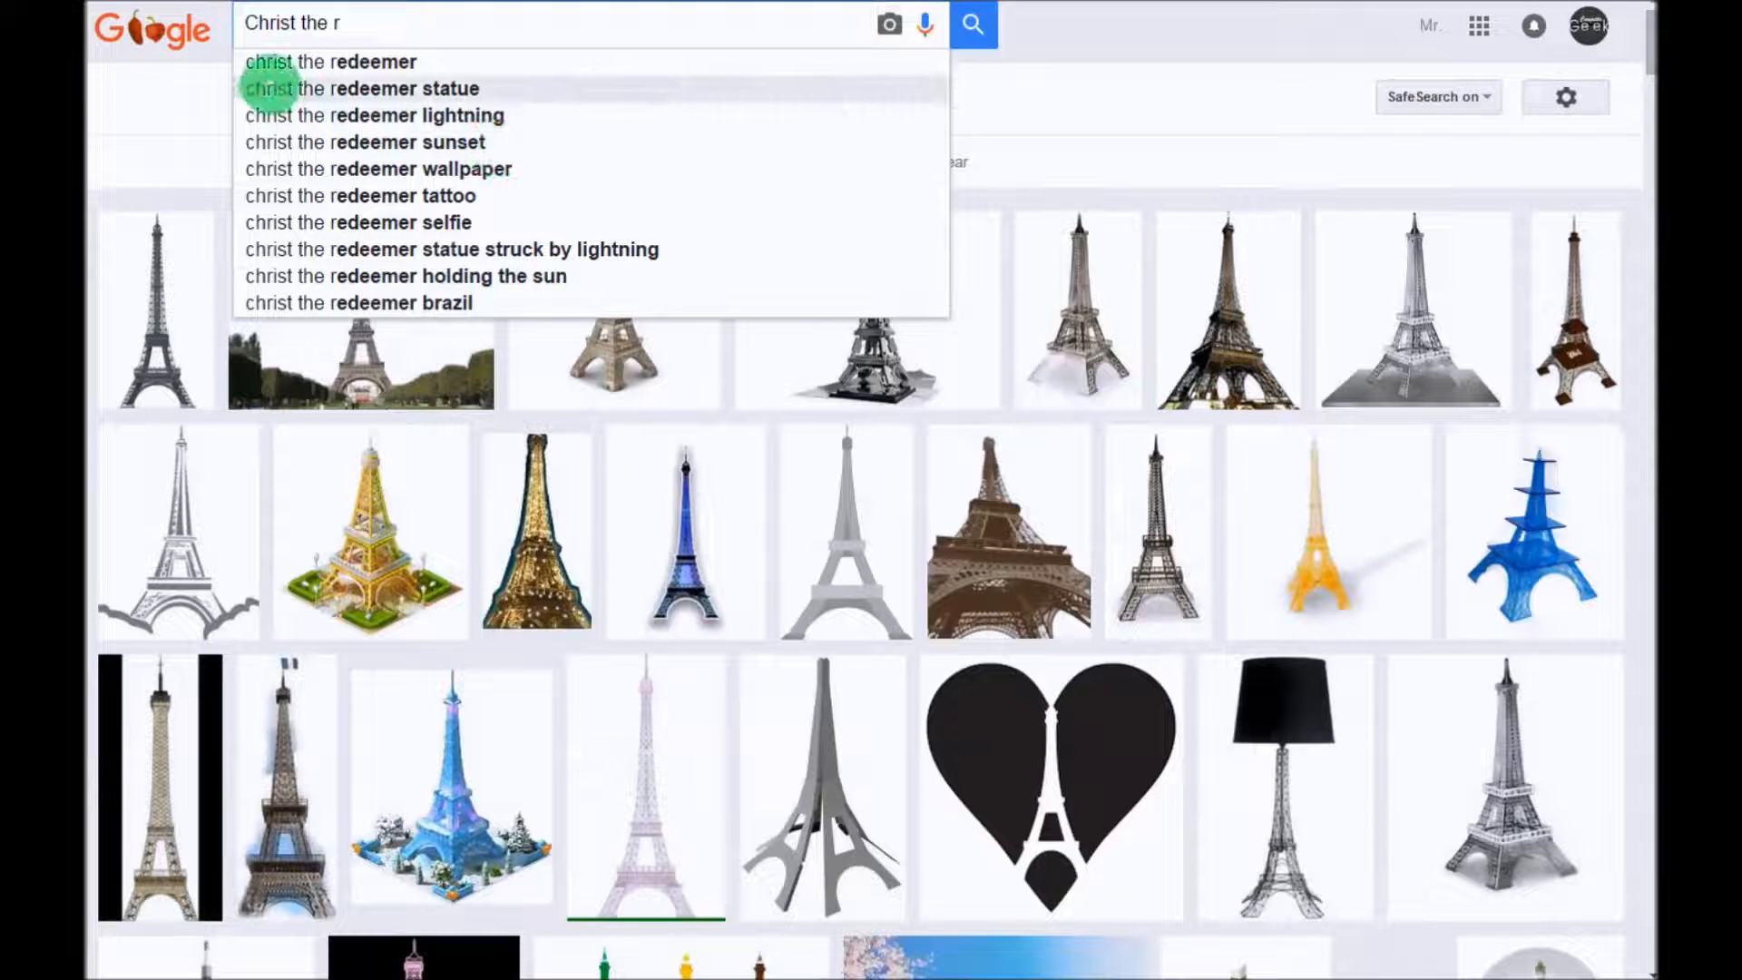
click(476, 88)
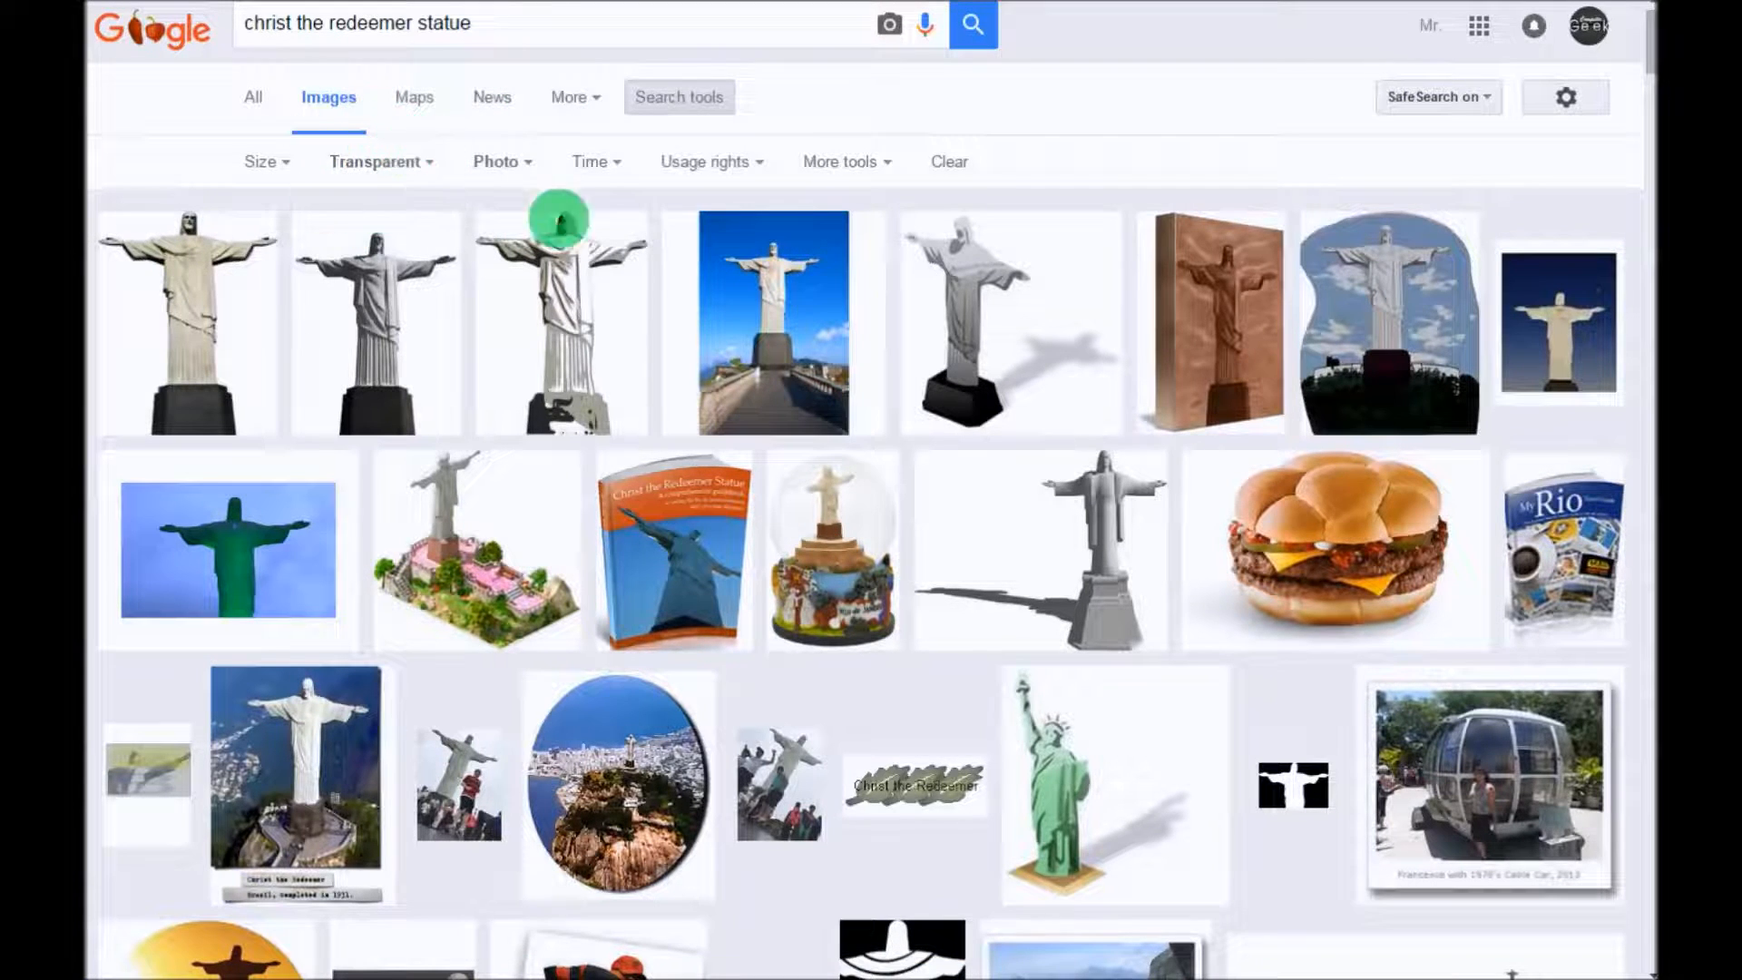
Step: Open the 1920 × 2469 Christ the Redeemer image from rio.wikia.com at full size and copy its image URL
scroll(879, 432, down, 1)
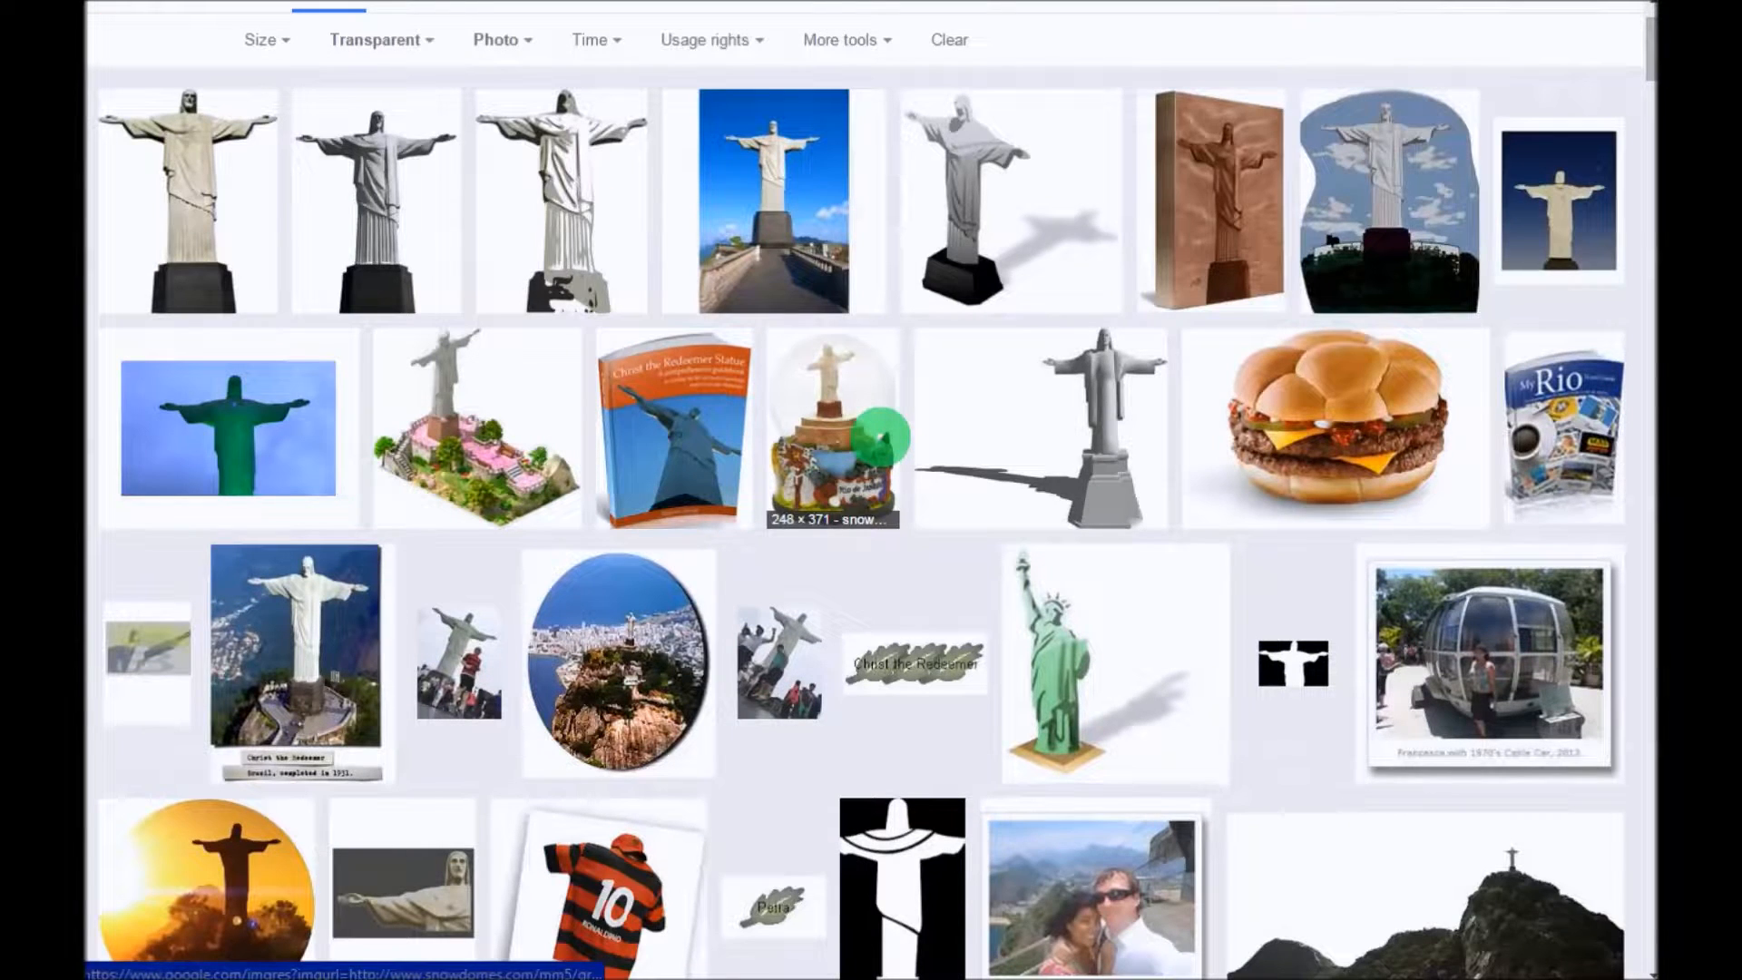
scroll(879, 439, up, 1)
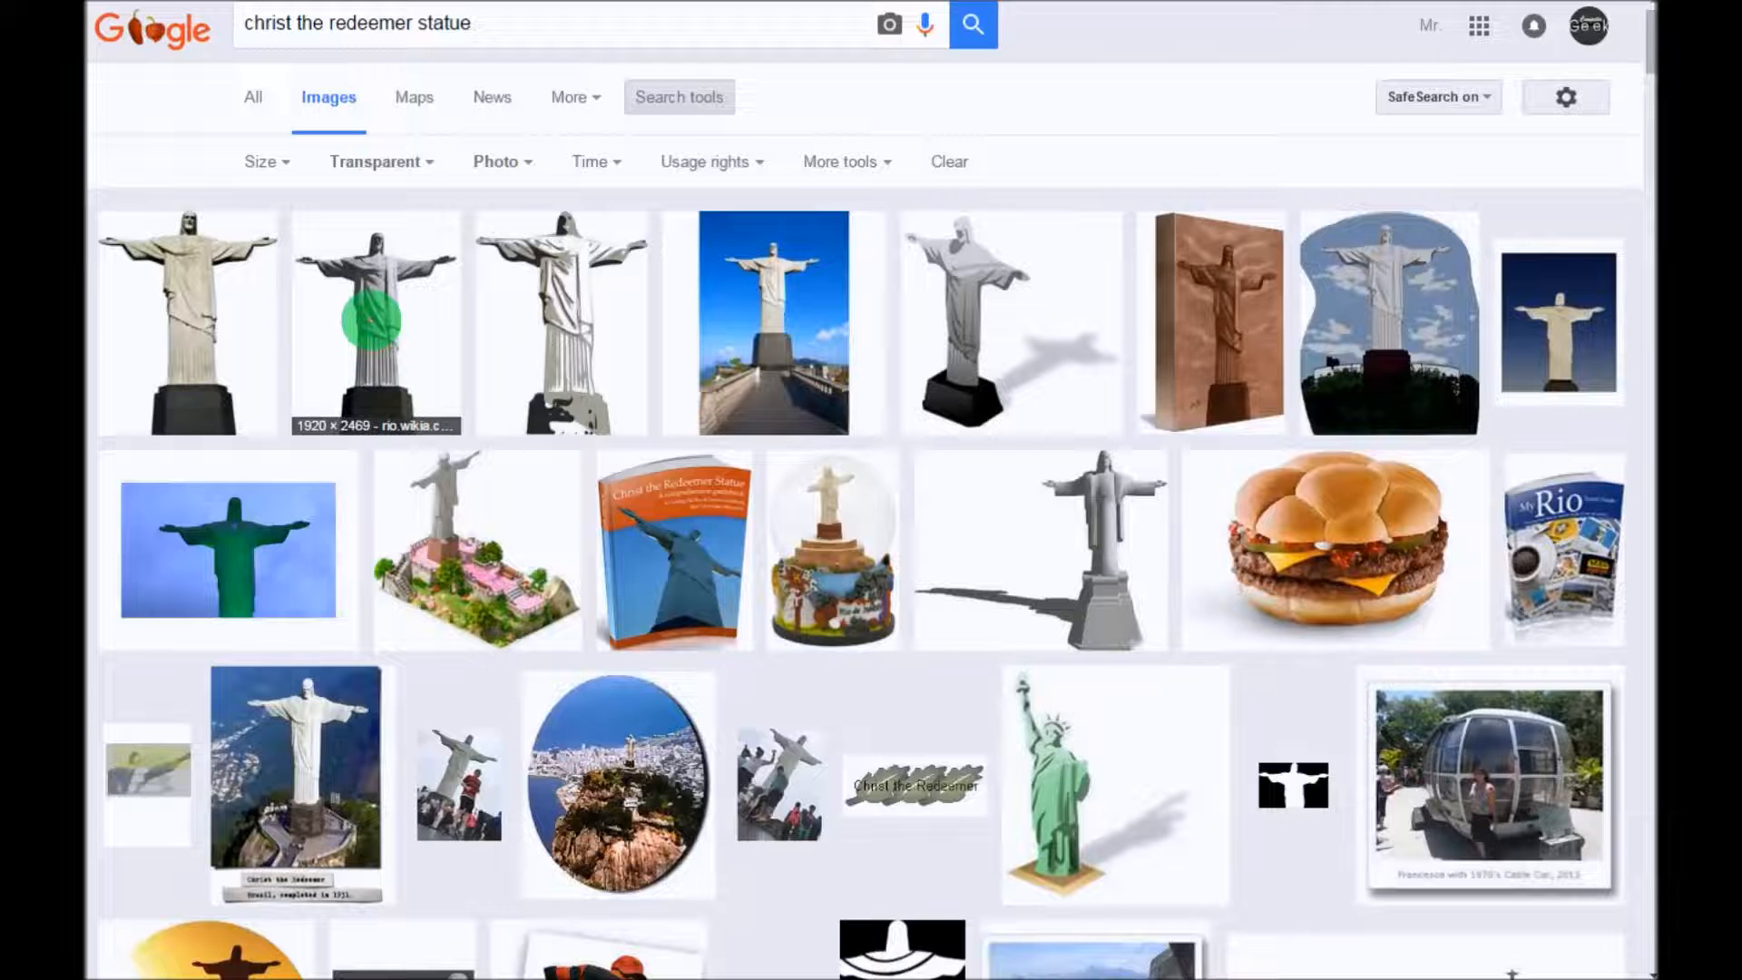
click(386, 306)
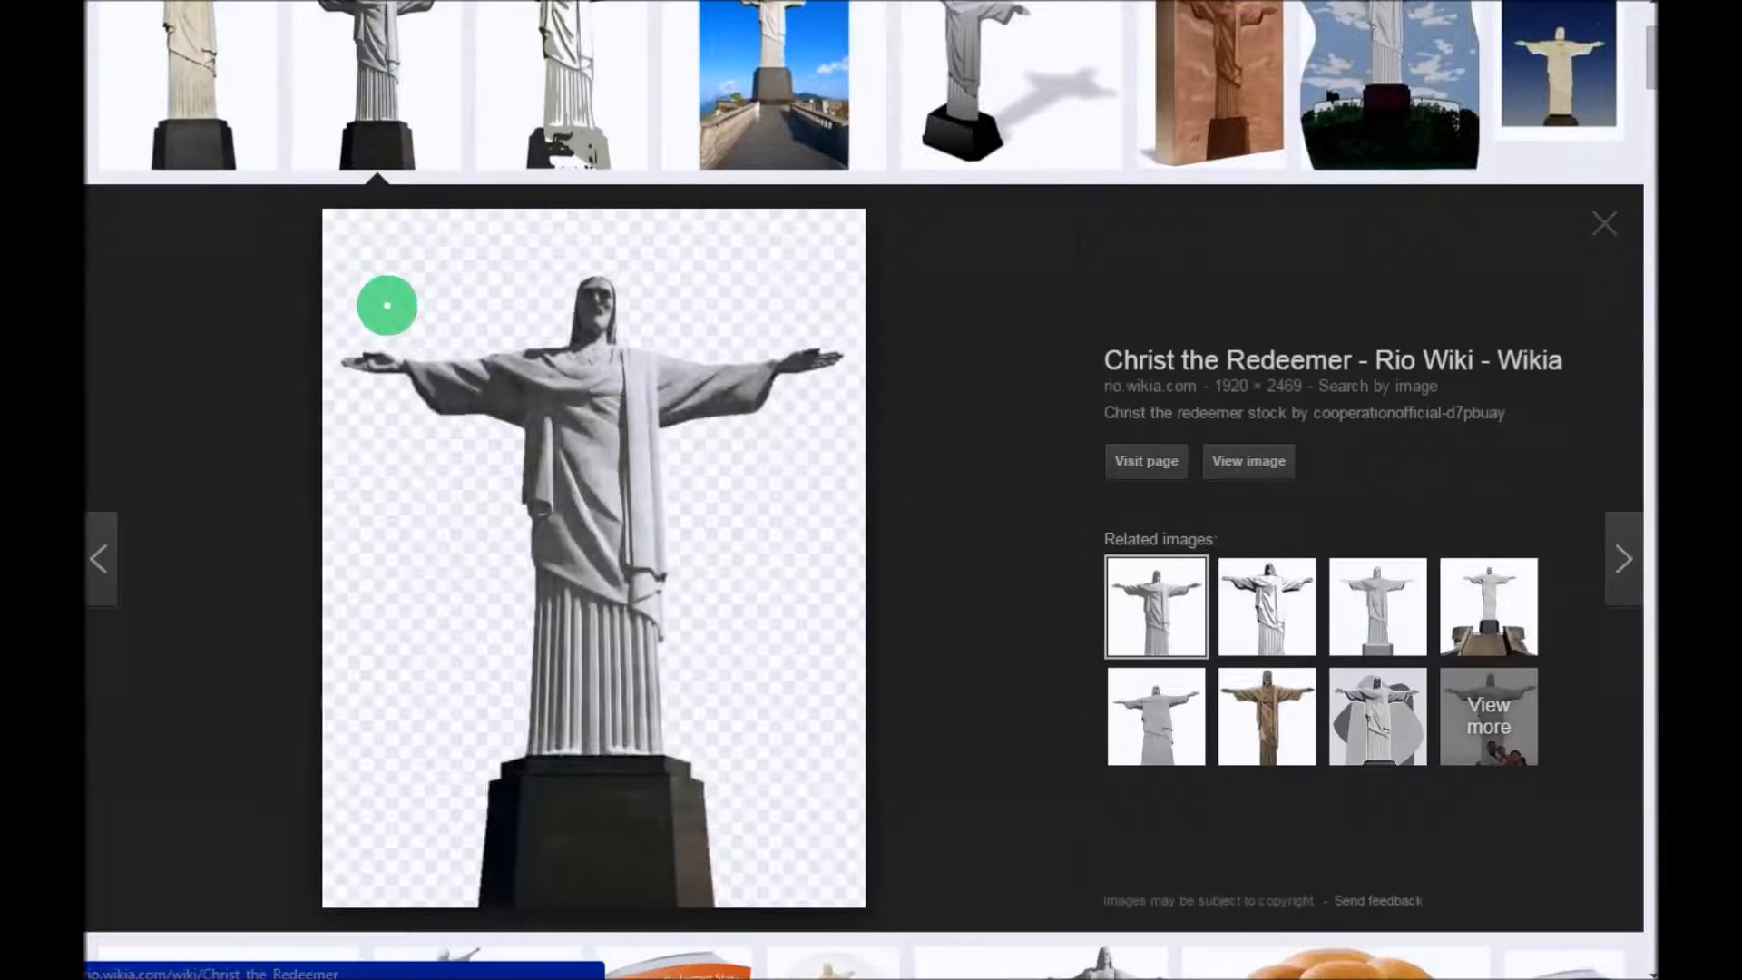
click(1242, 456)
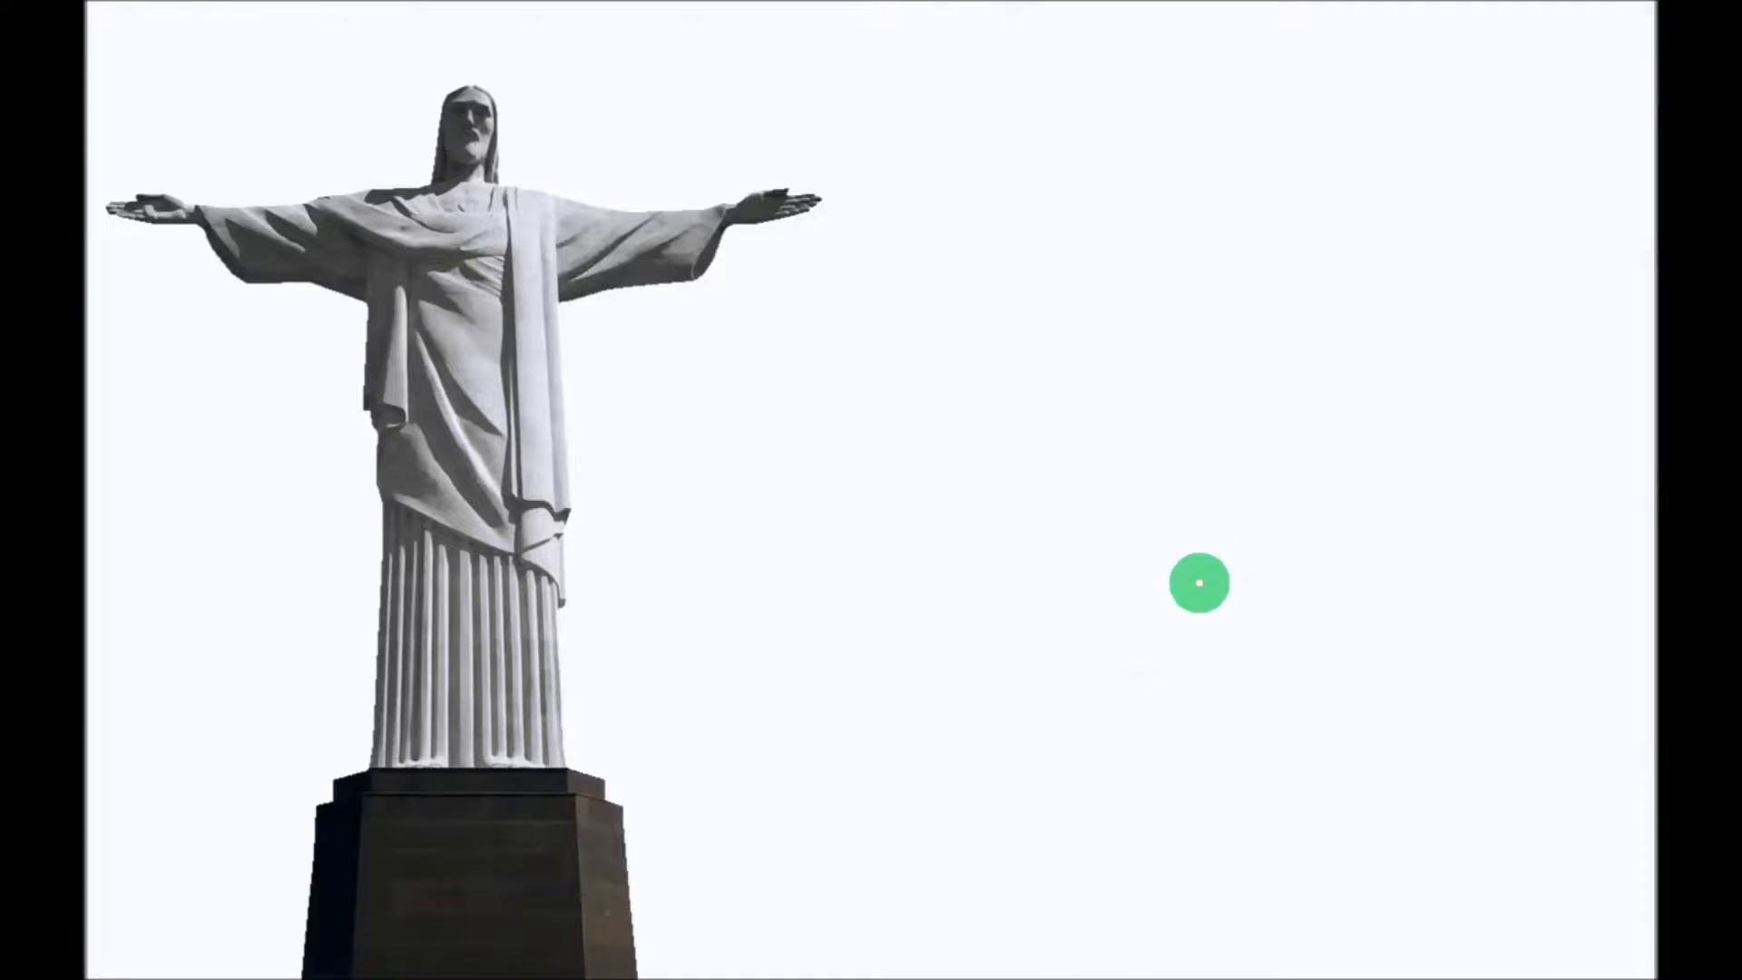
right_click(476, 232)
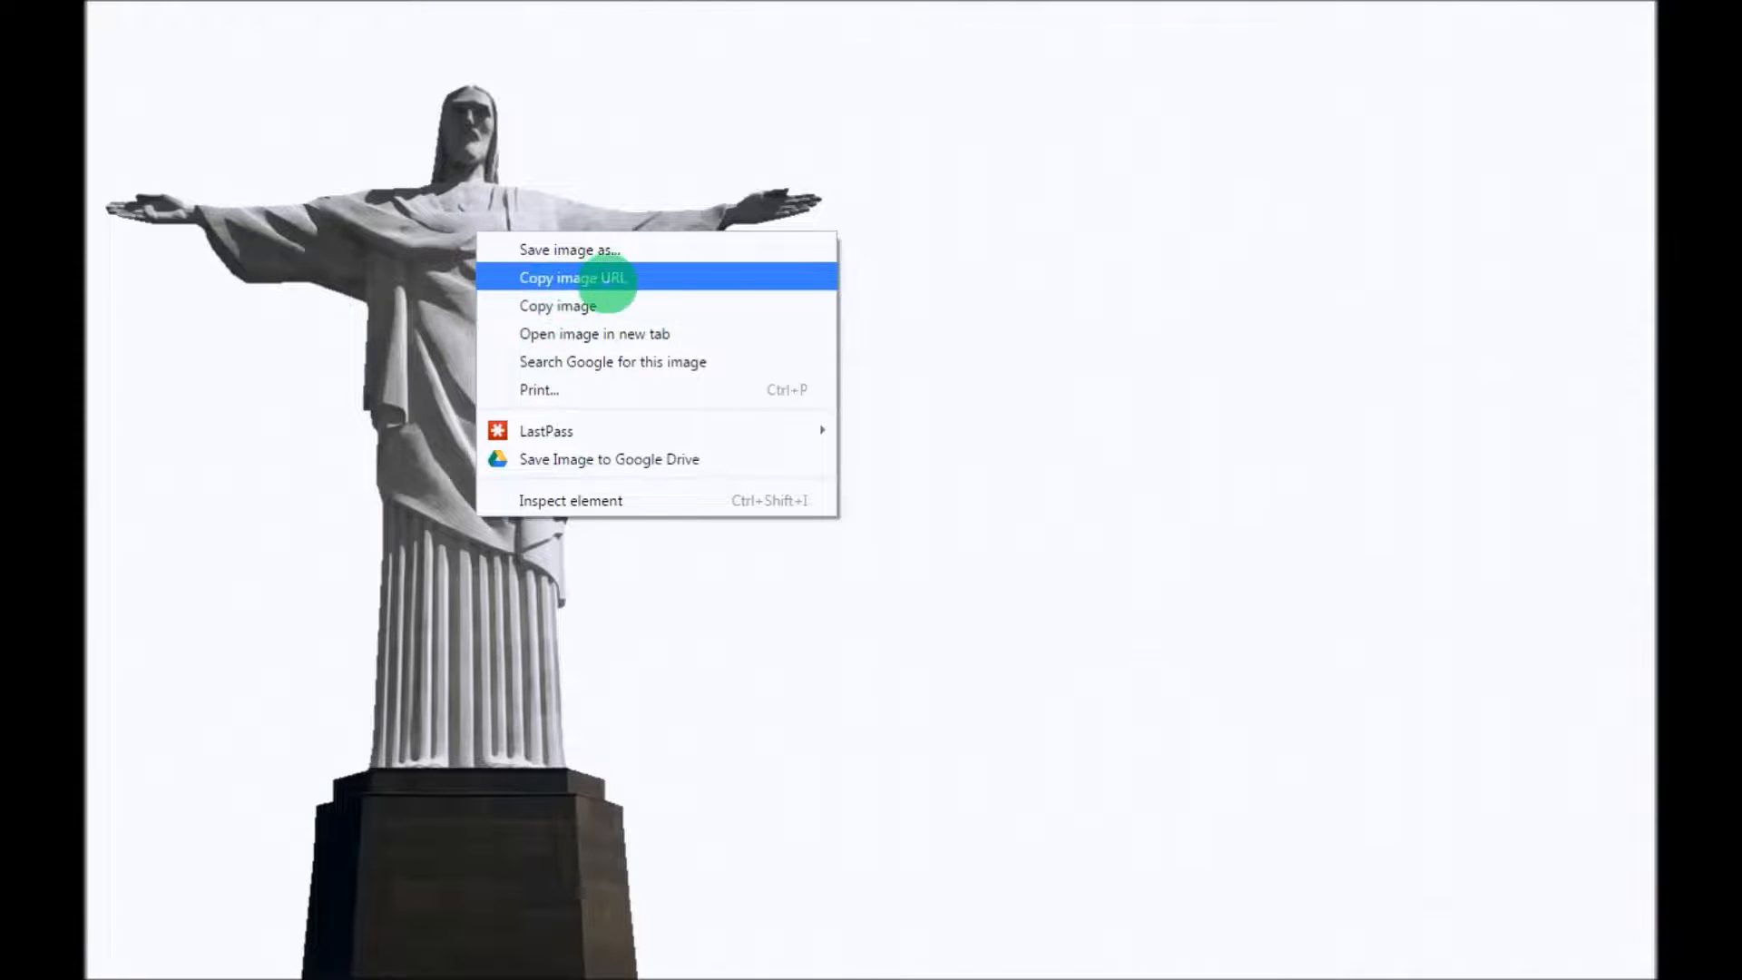
click(657, 278)
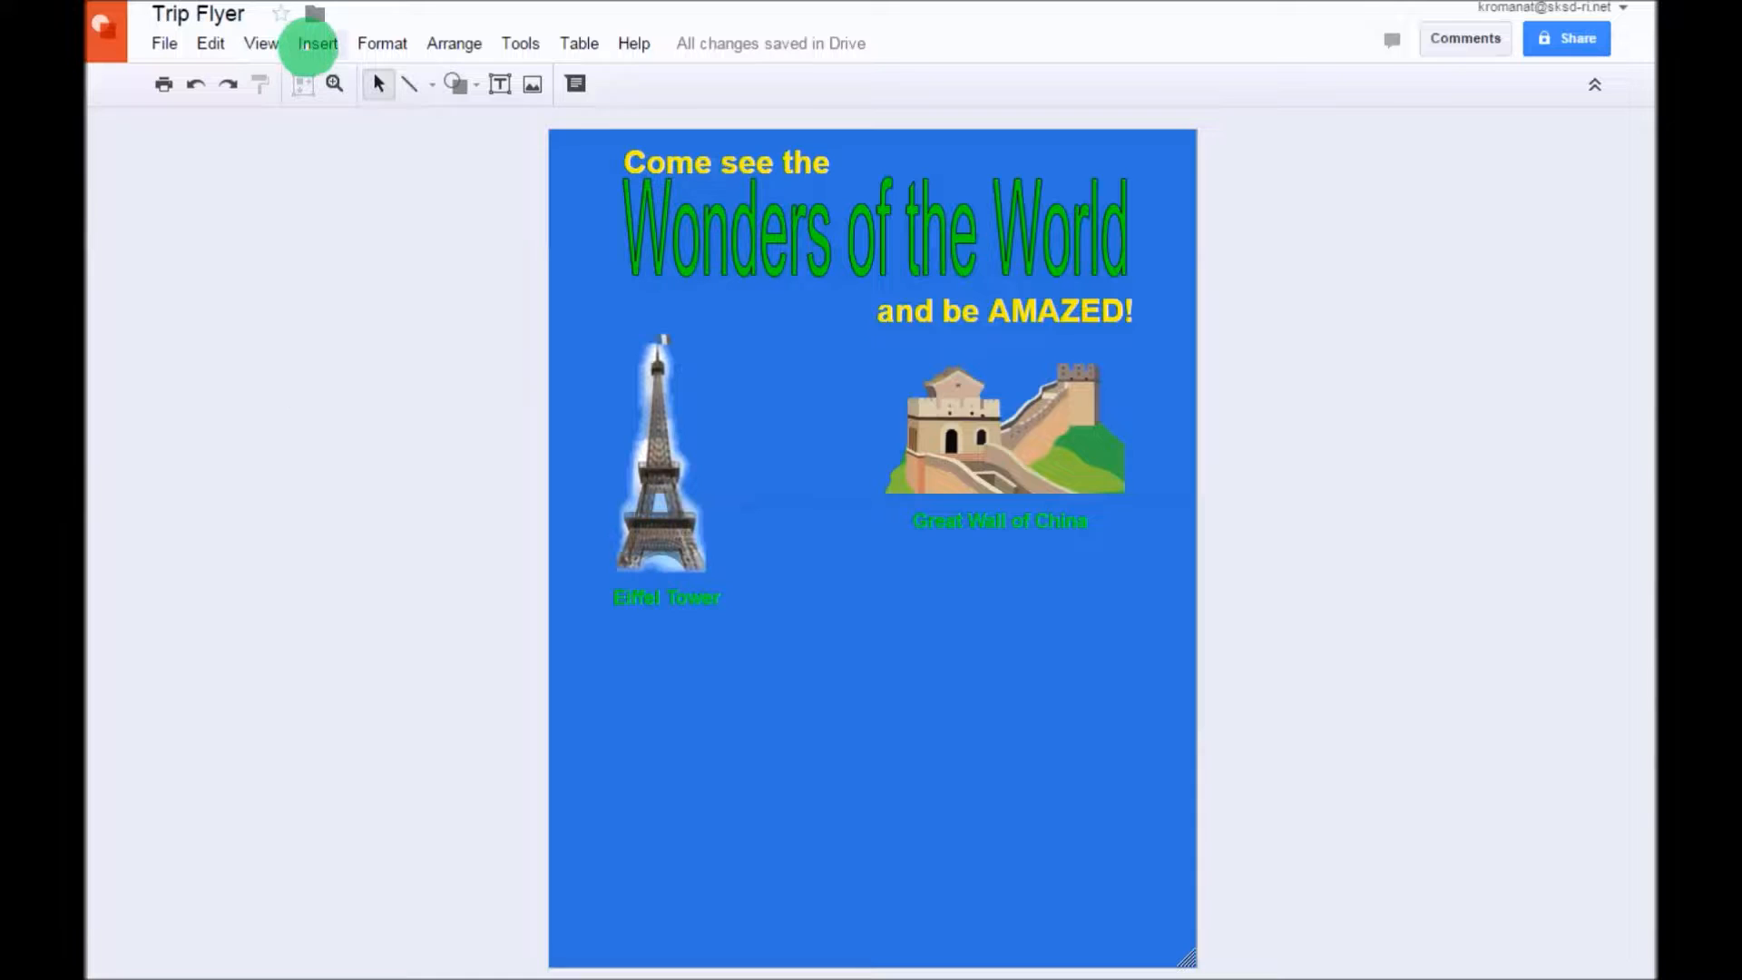
Step: In the Trip Flyer drawing, insert the Christ the Redeemer image by its copied URL
click(313, 44)
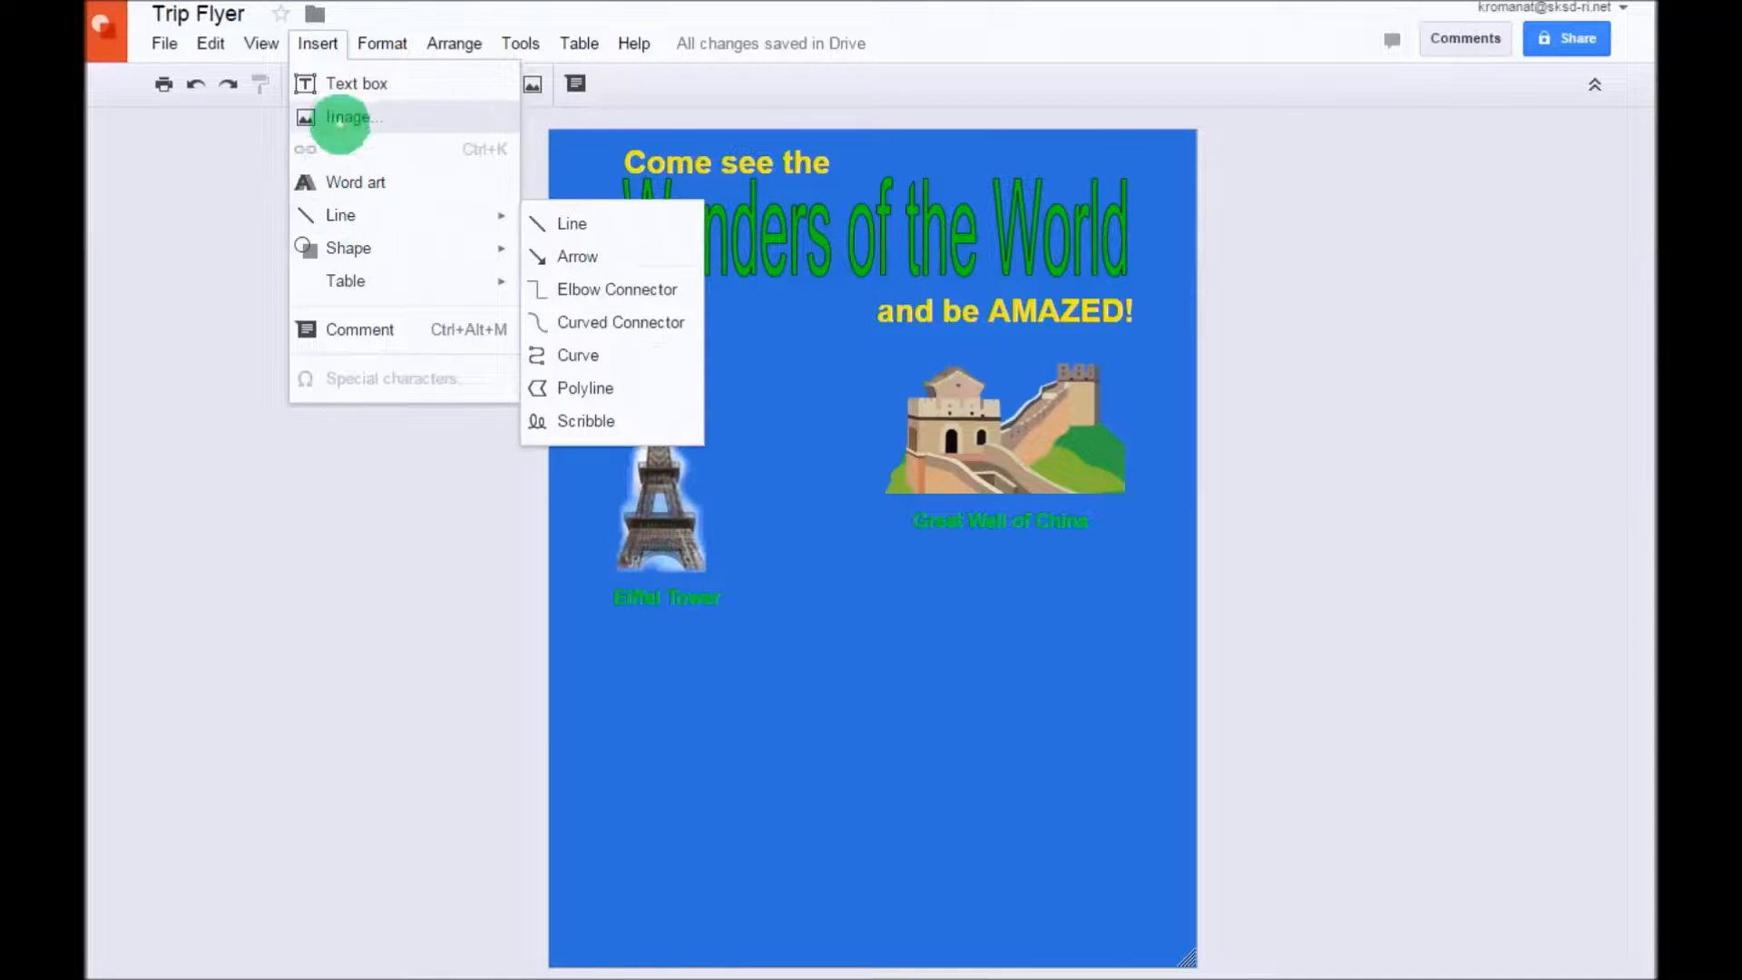
click(342, 116)
right_click(598, 257)
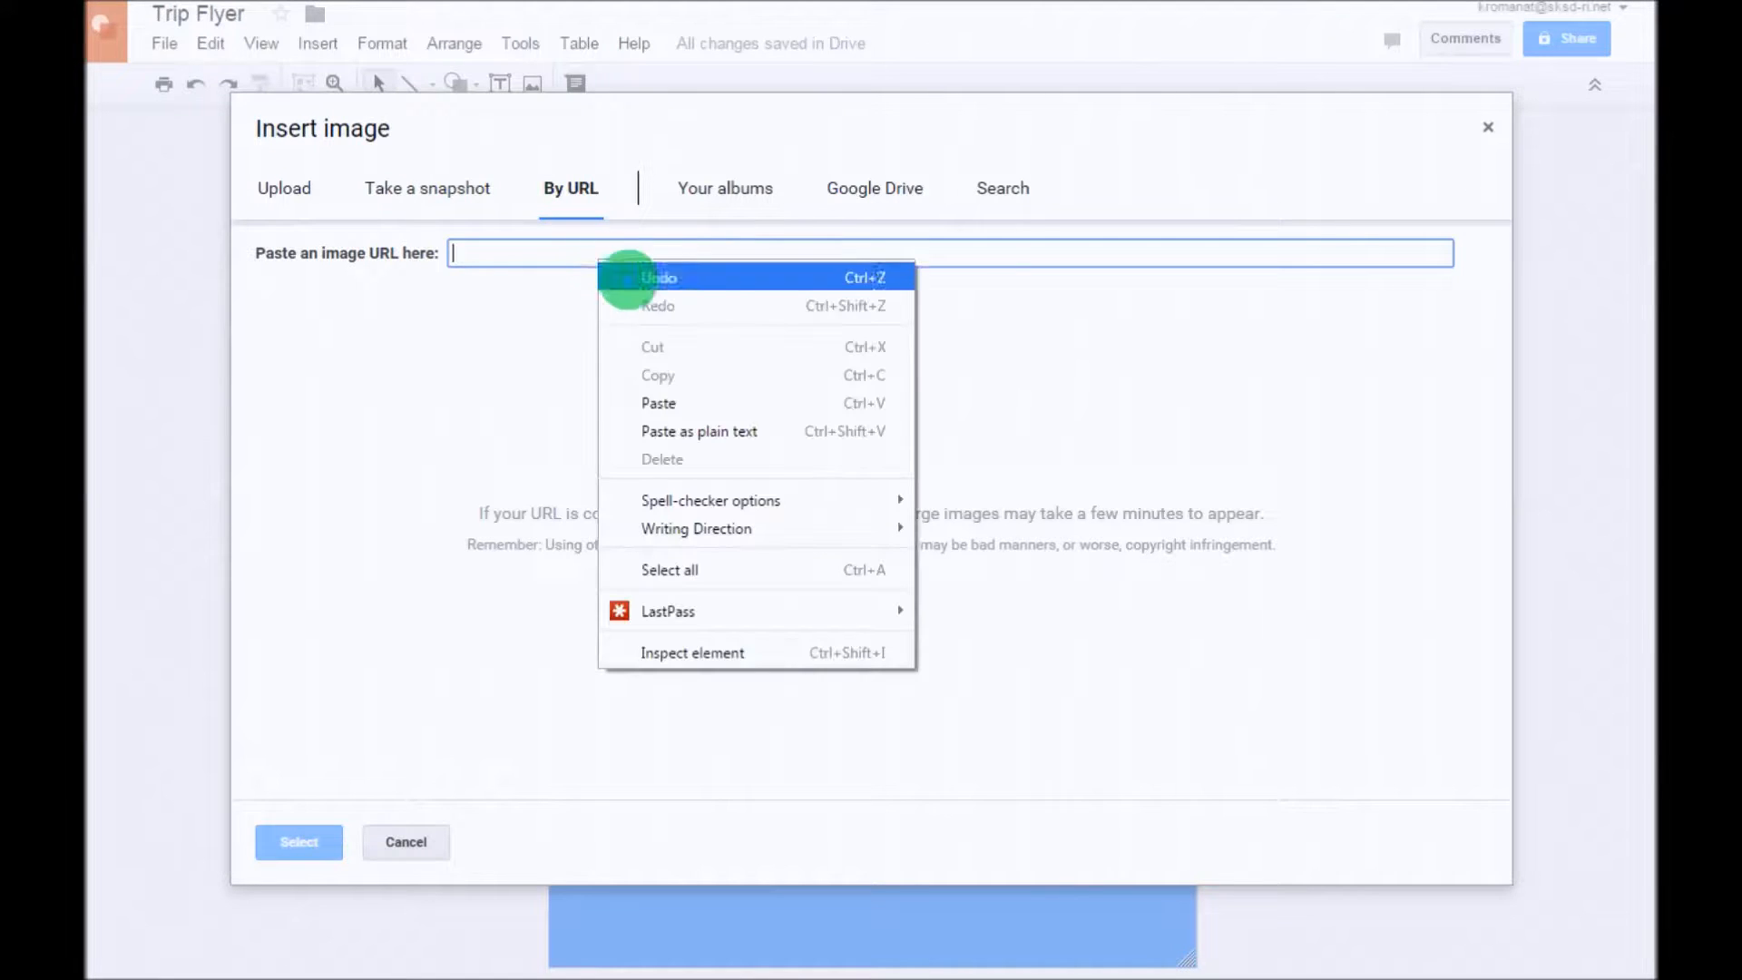
click(626, 395)
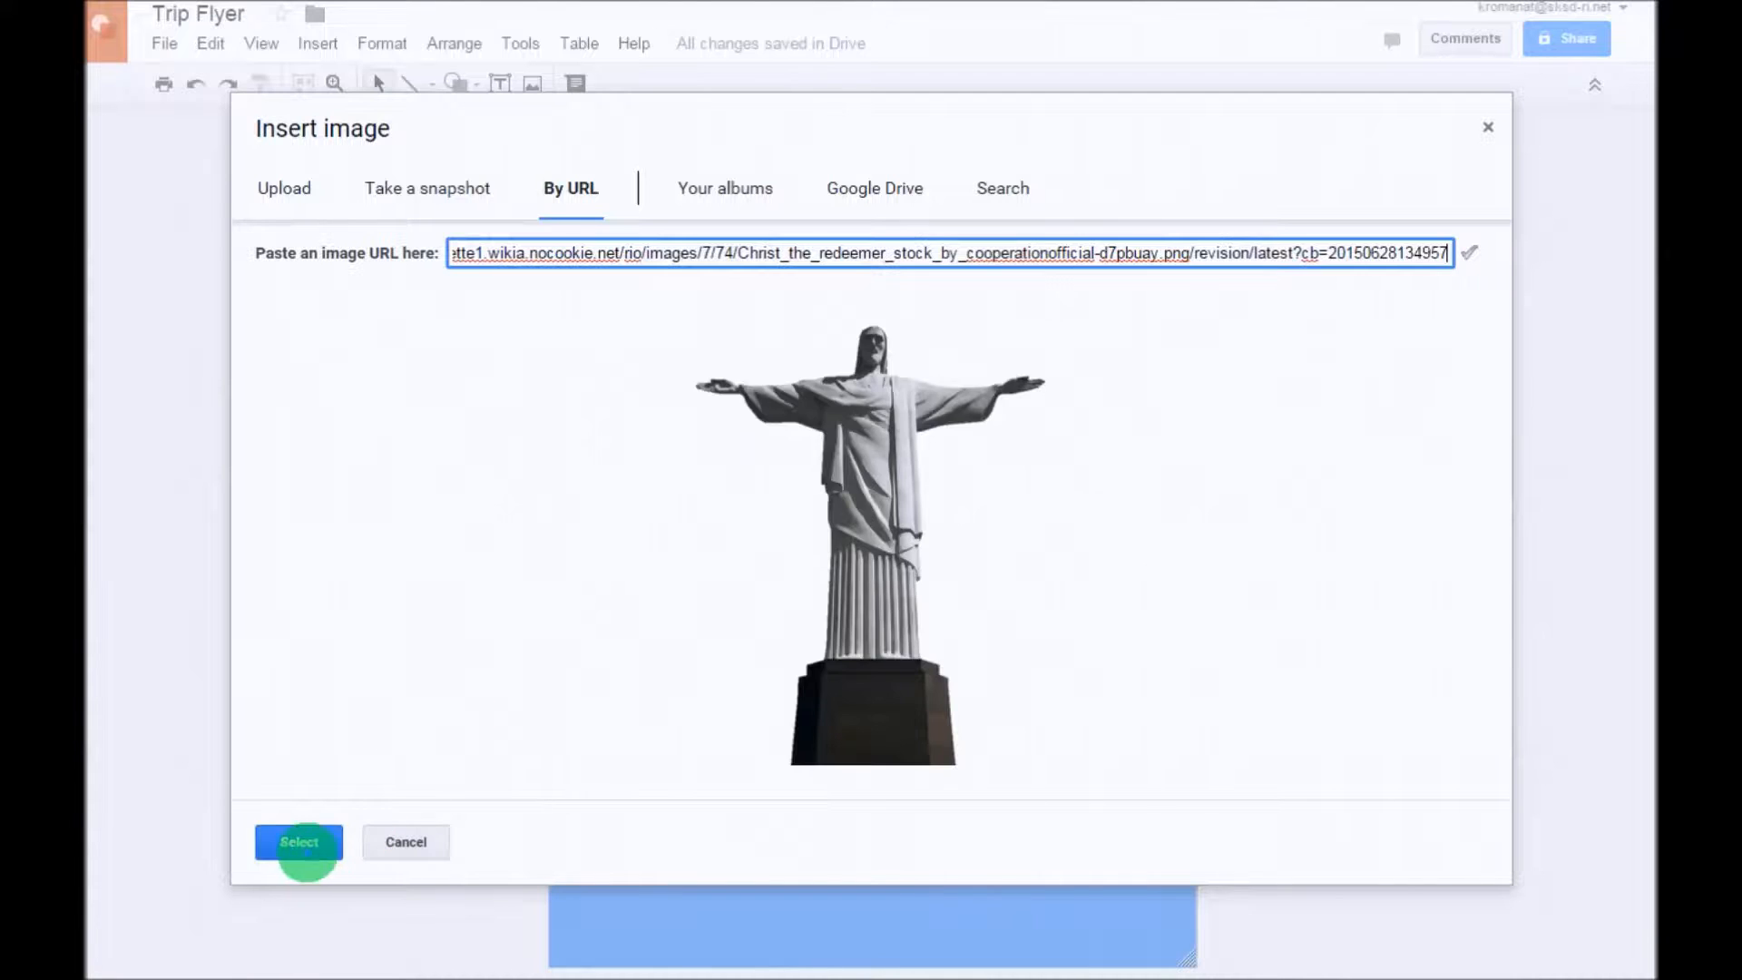
click(300, 843)
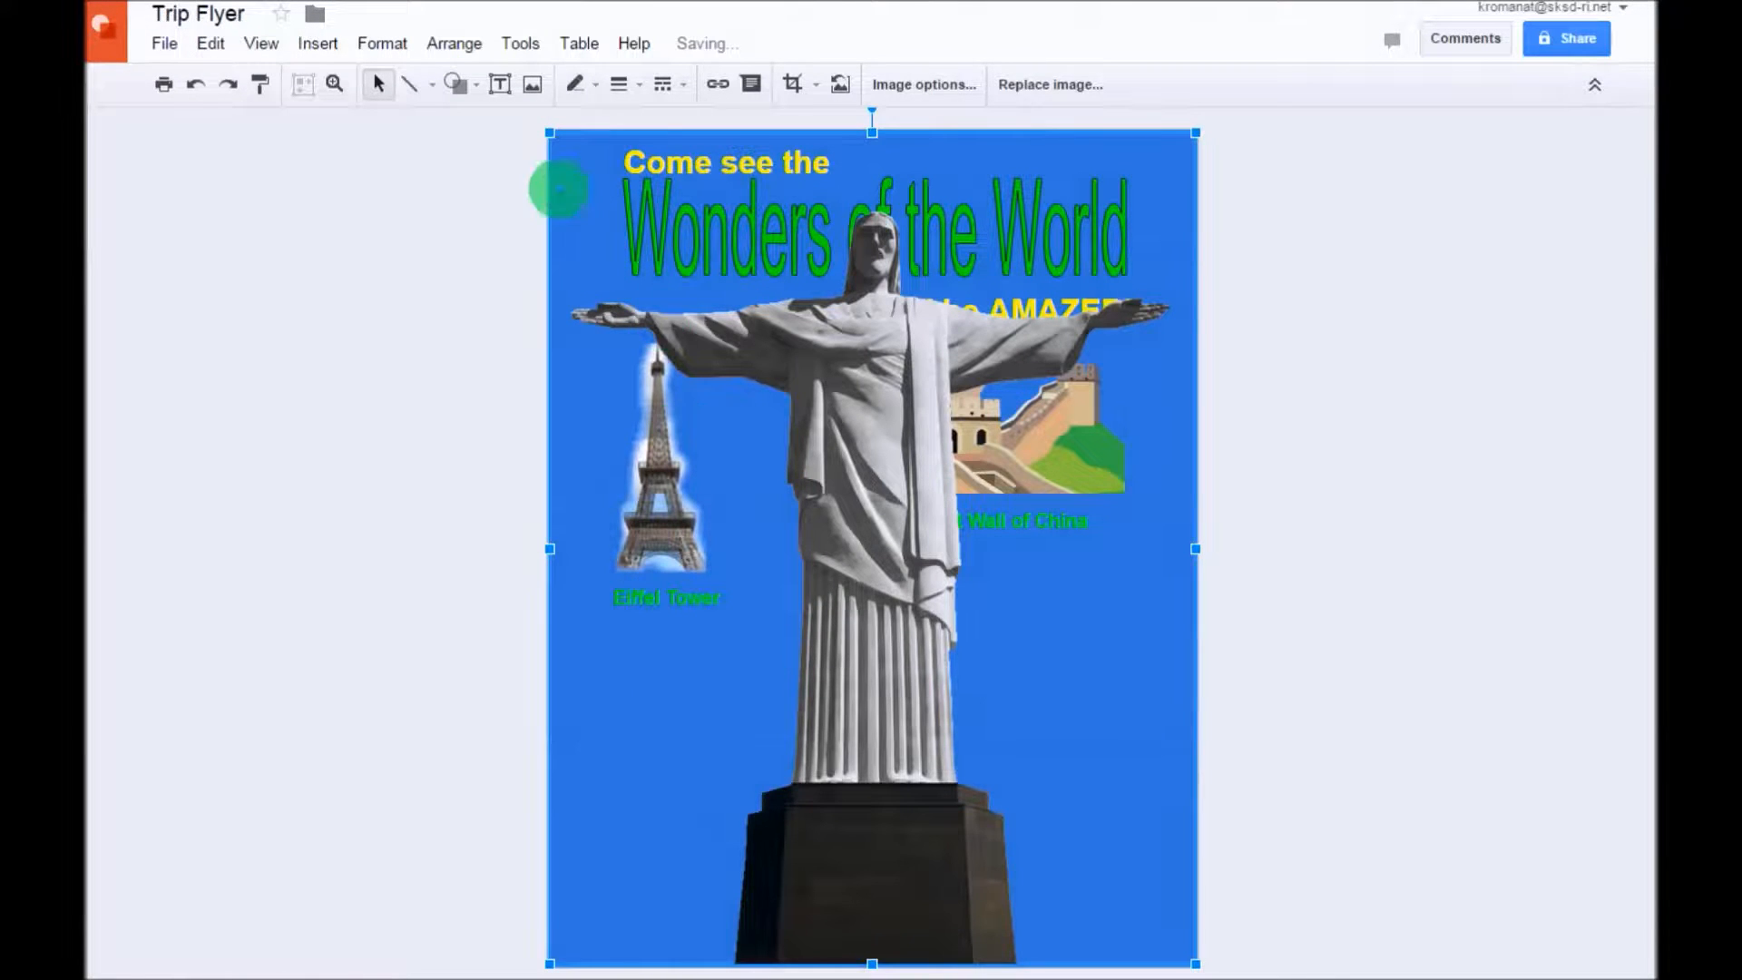
Step: Shrink the Christ the Redeemer image and place it in the middle of the flyer, below and between the other two pictures
drag(550, 134, 1008, 723)
drag(1109, 813, 878, 599)
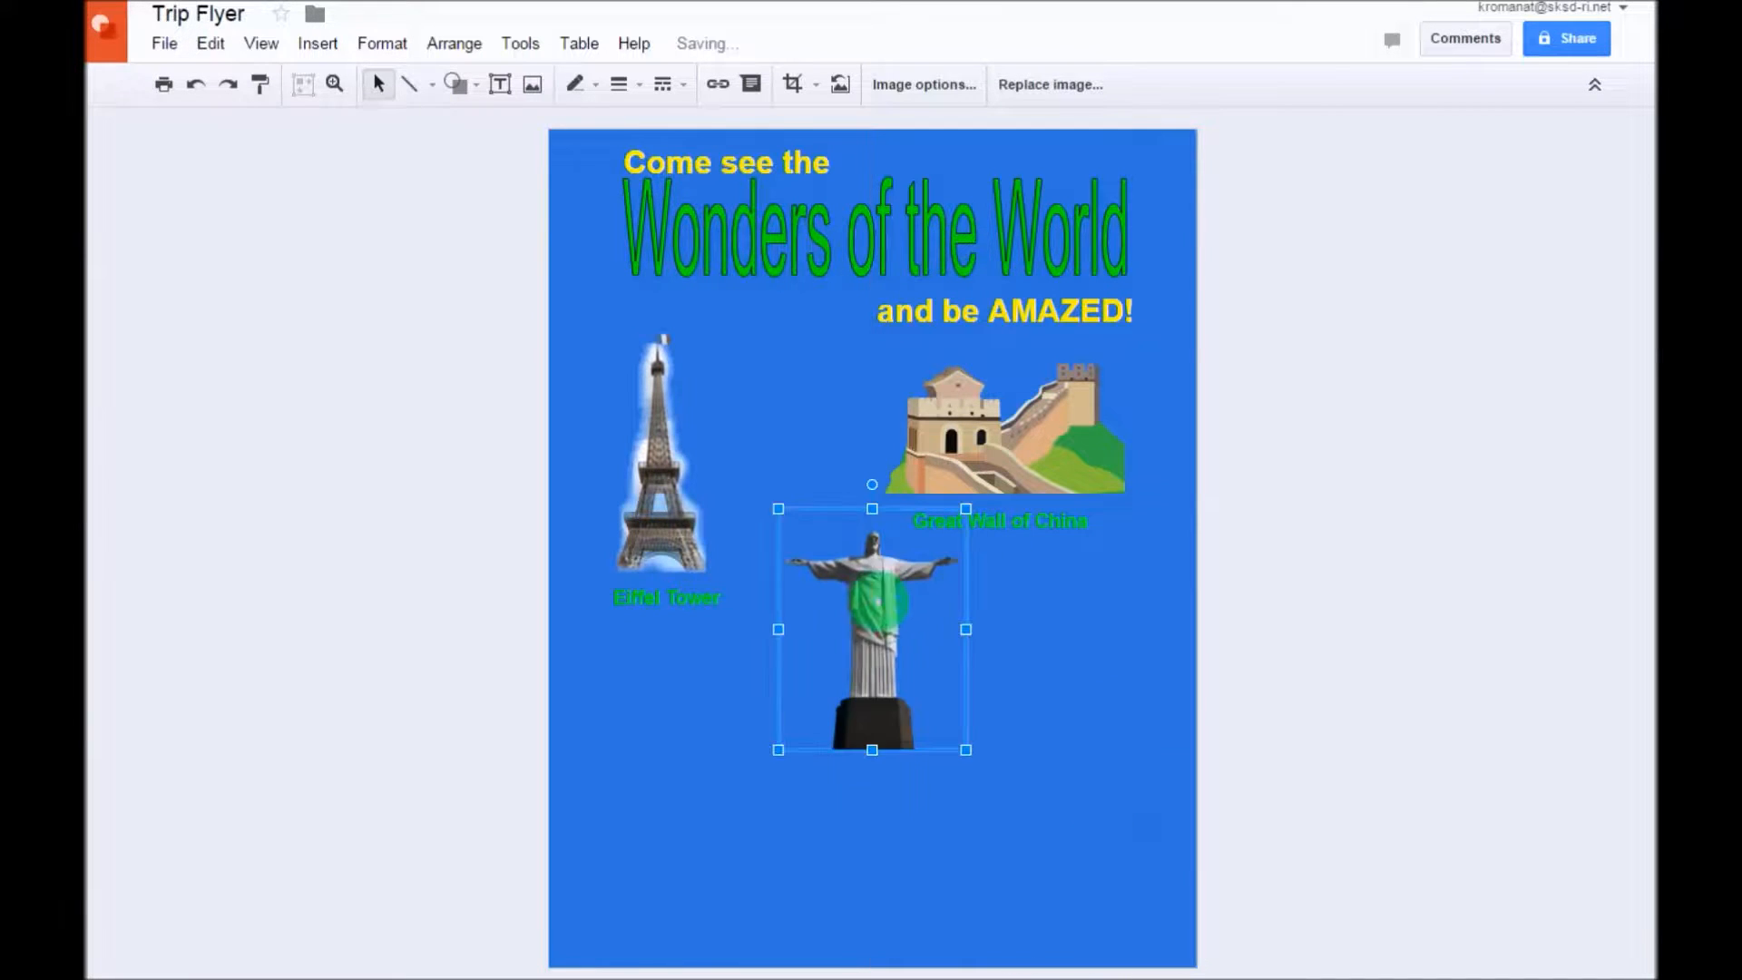
drag(965, 749, 902, 723)
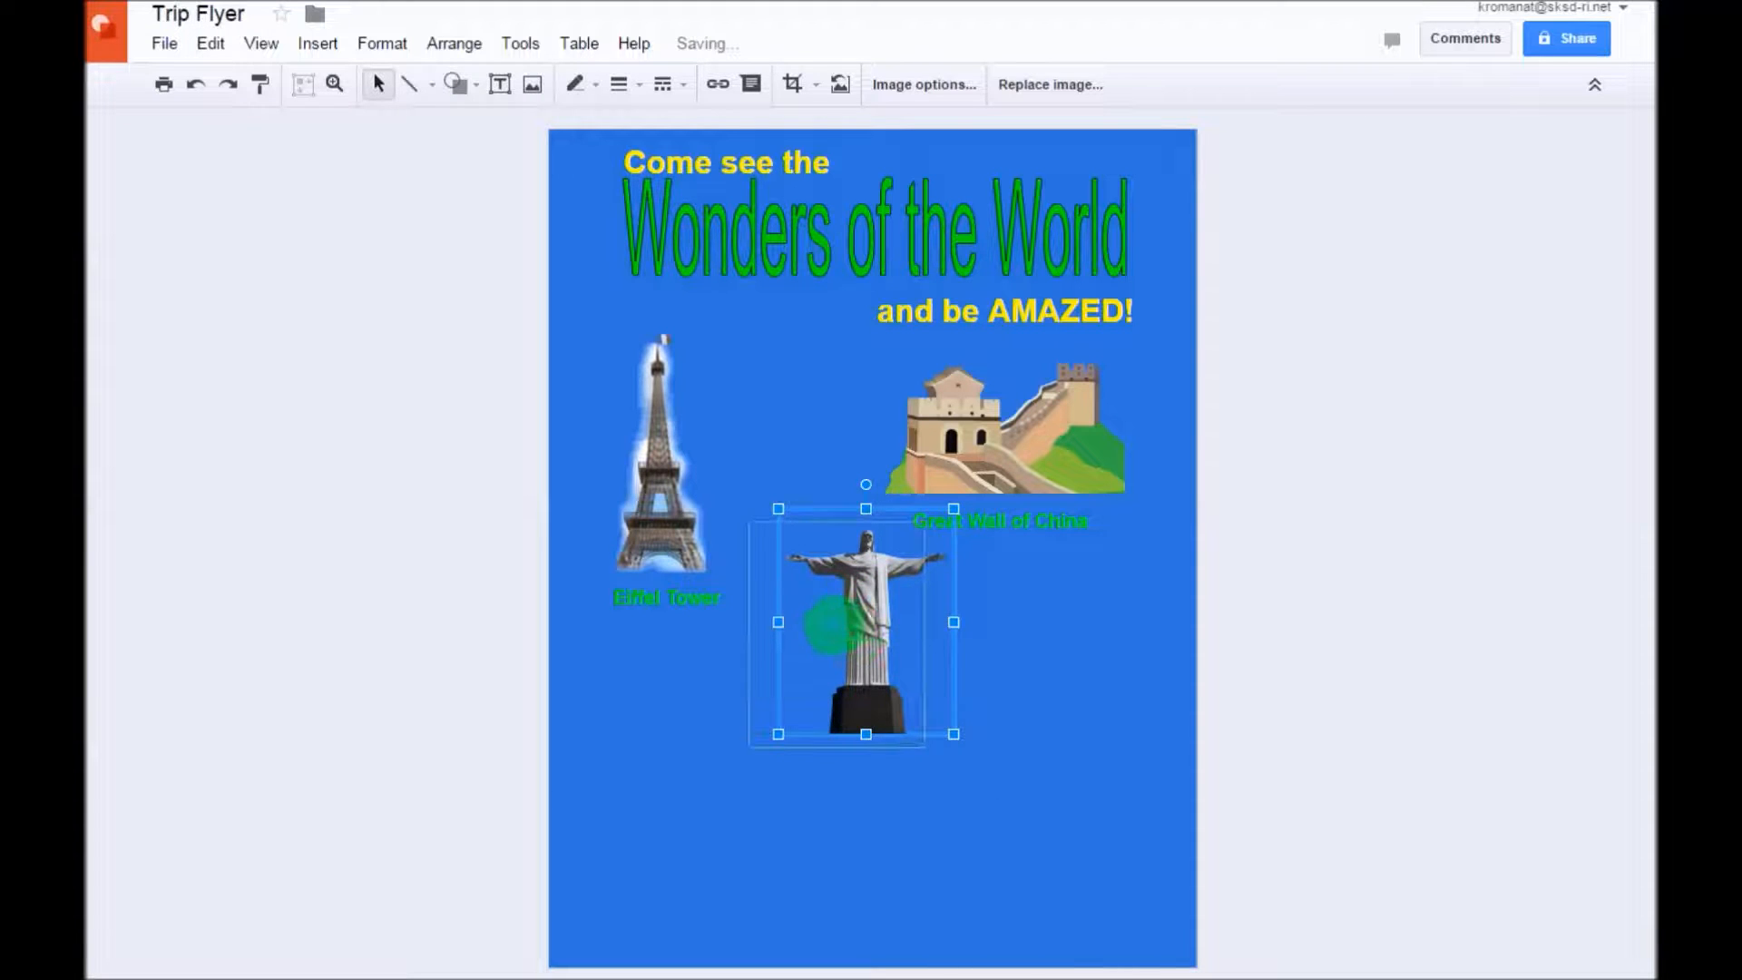
key(ctrl+z)
Step: Duplicate the "Great Wall of China" caption and move the copy directly beneath the Christ the Redeemer image
click(689, 606)
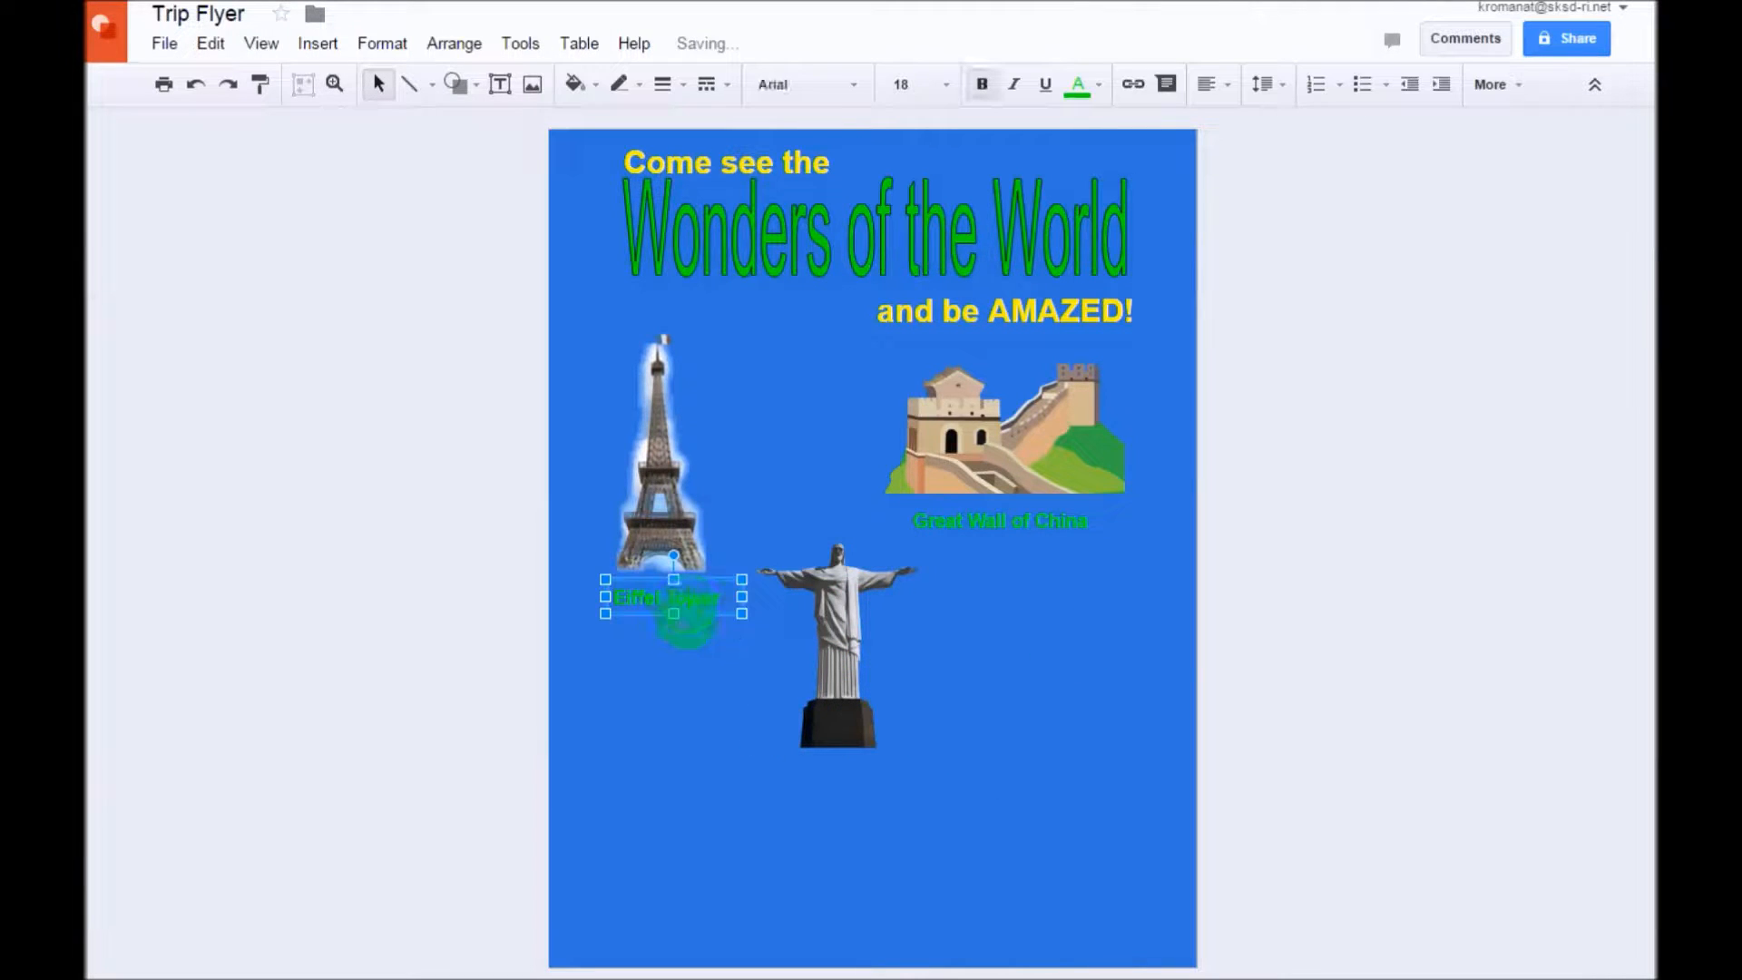
click(969, 544)
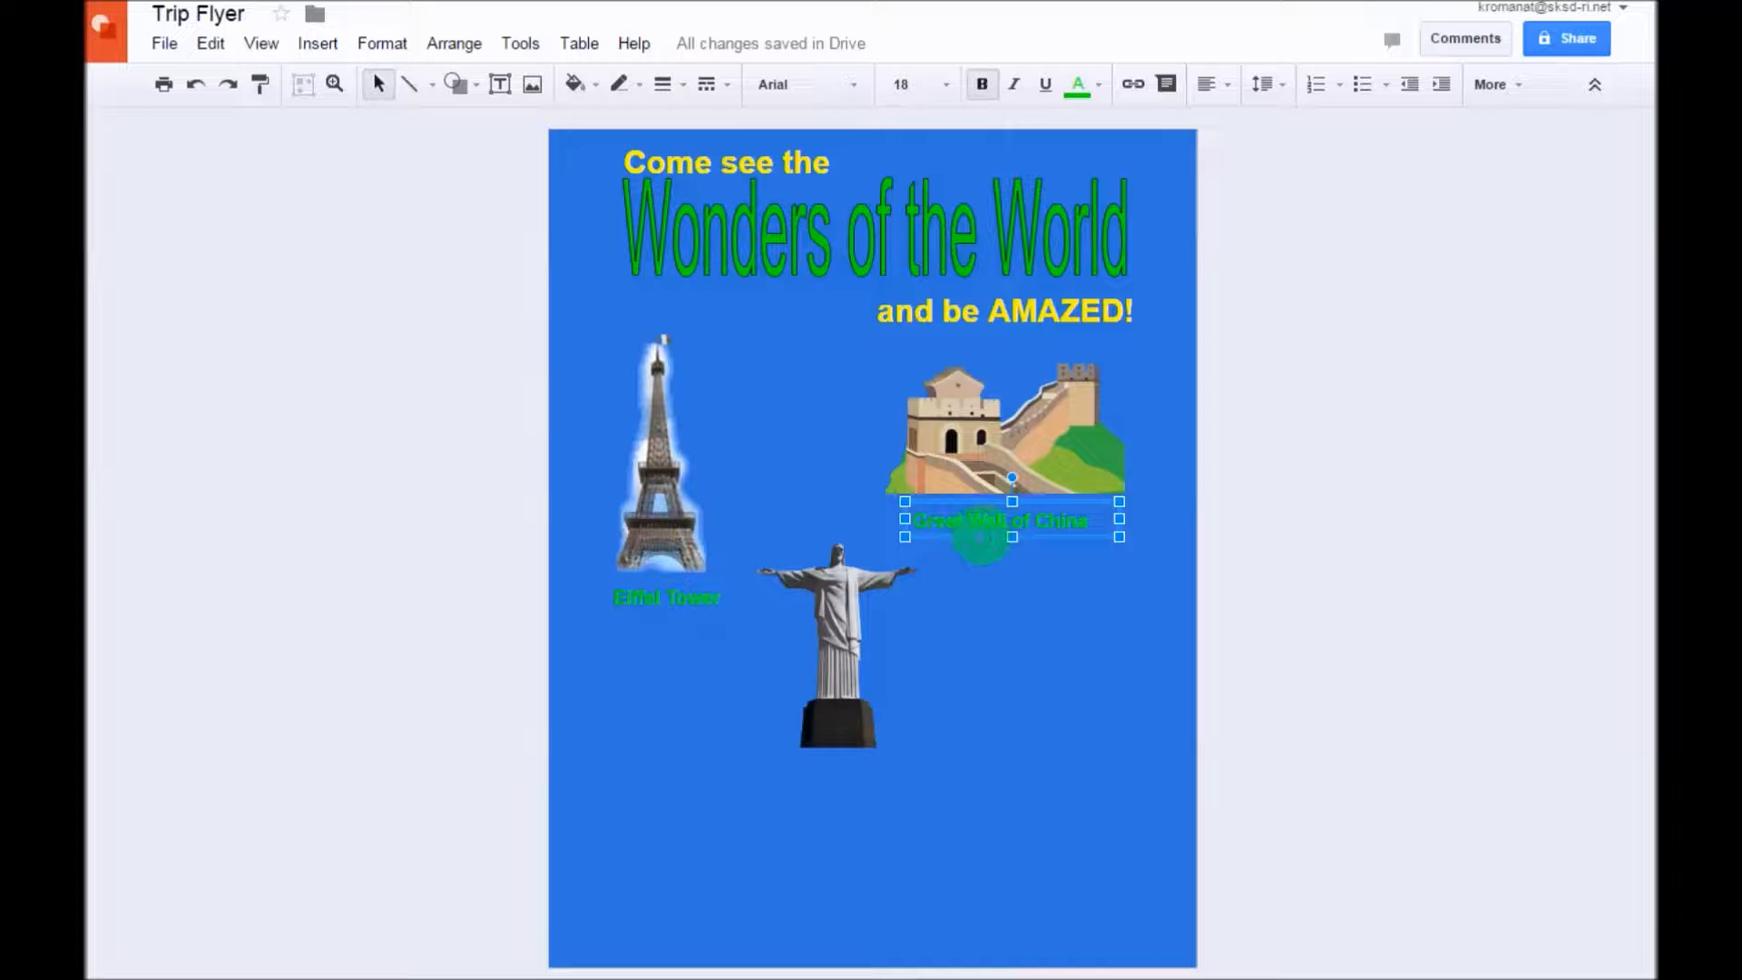
key(ctrl+d)
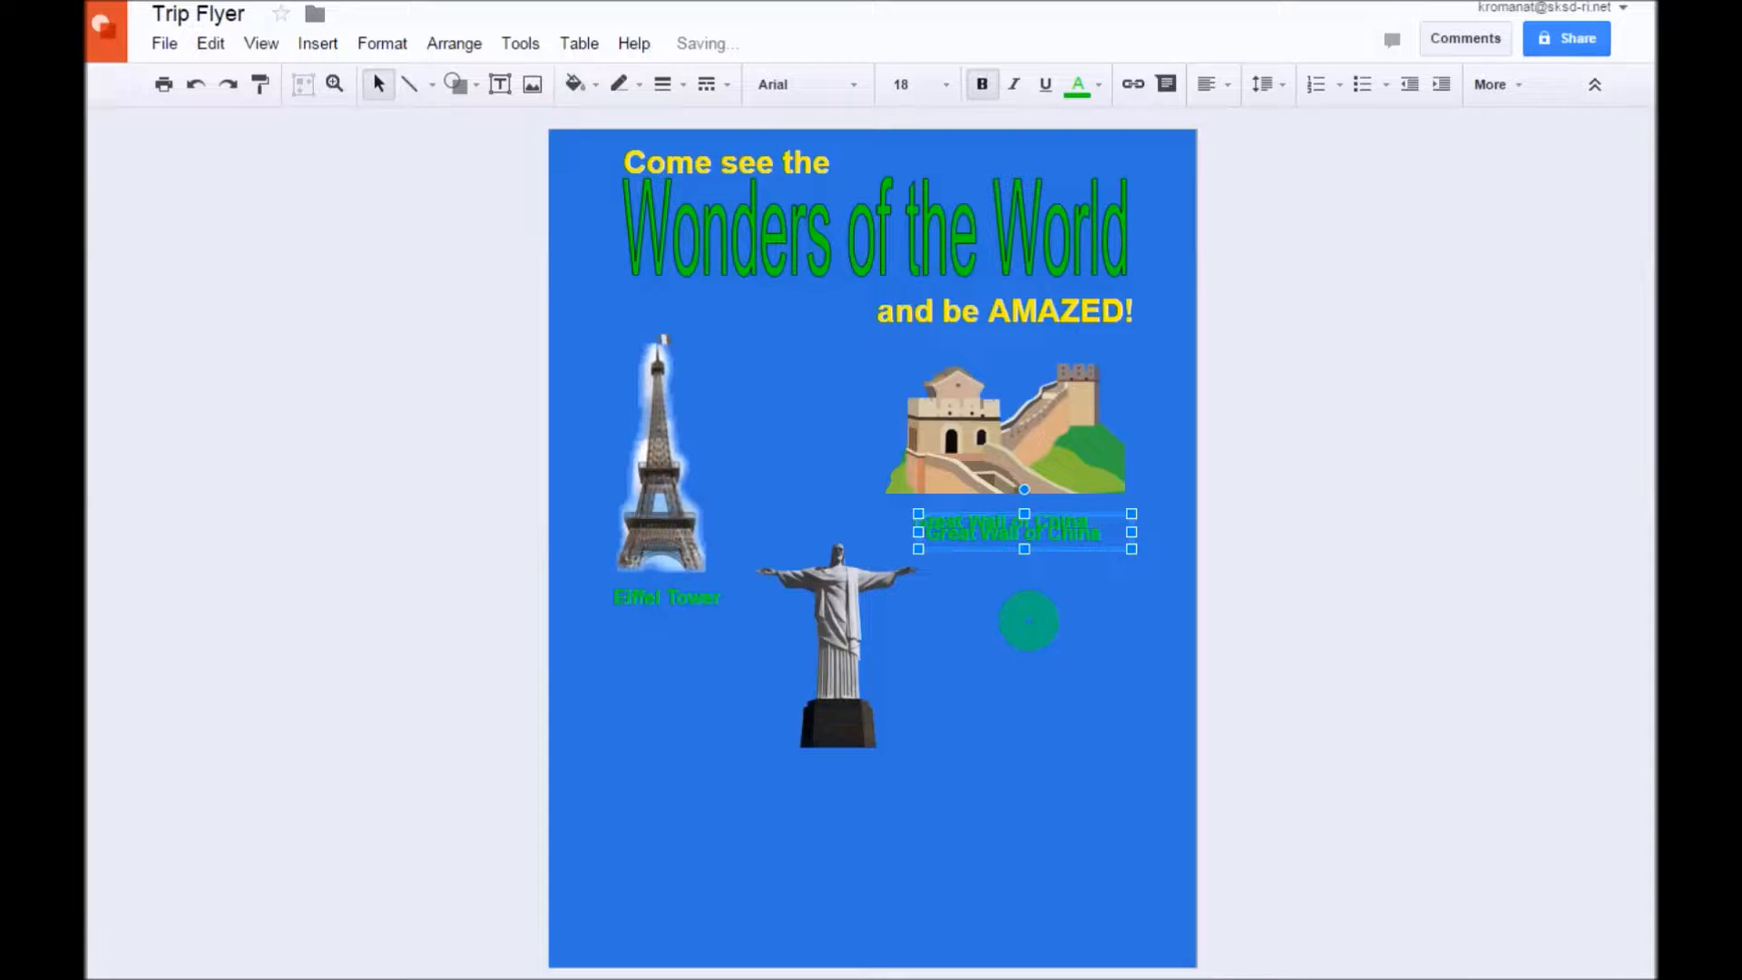
drag(998, 552, 794, 795)
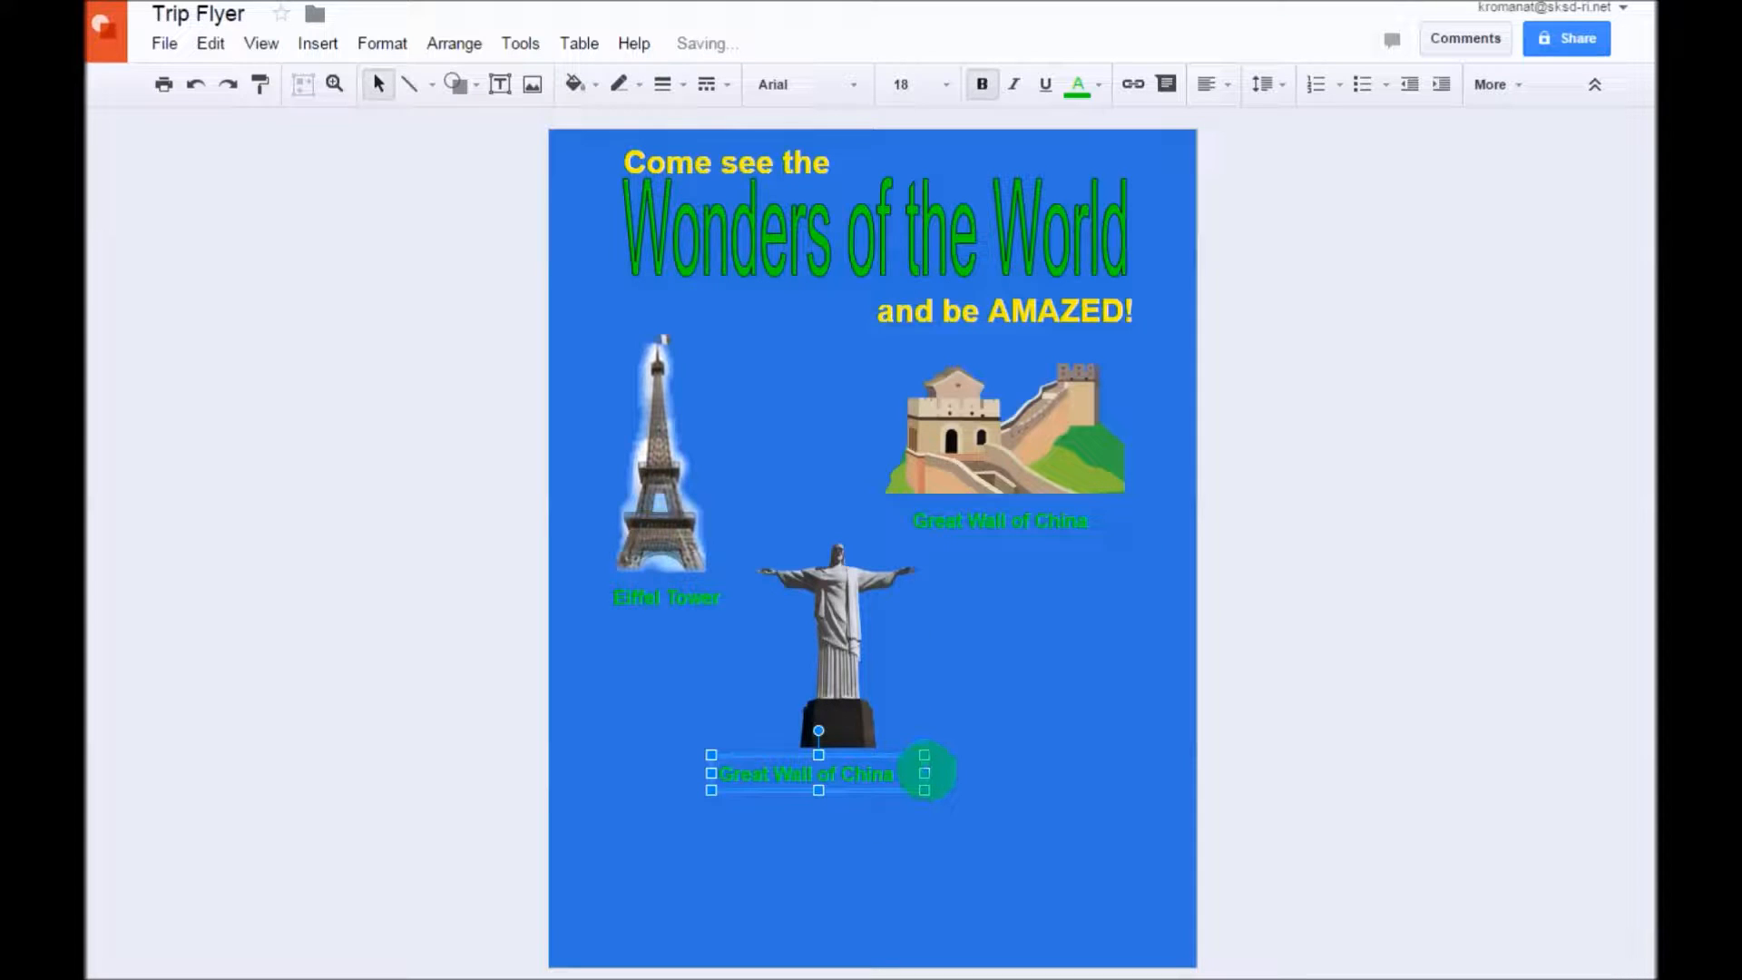
Step: Widen the copied caption's text box and replace its text with "Christ the Redeemer Statue"
drag(925, 773, 1054, 773)
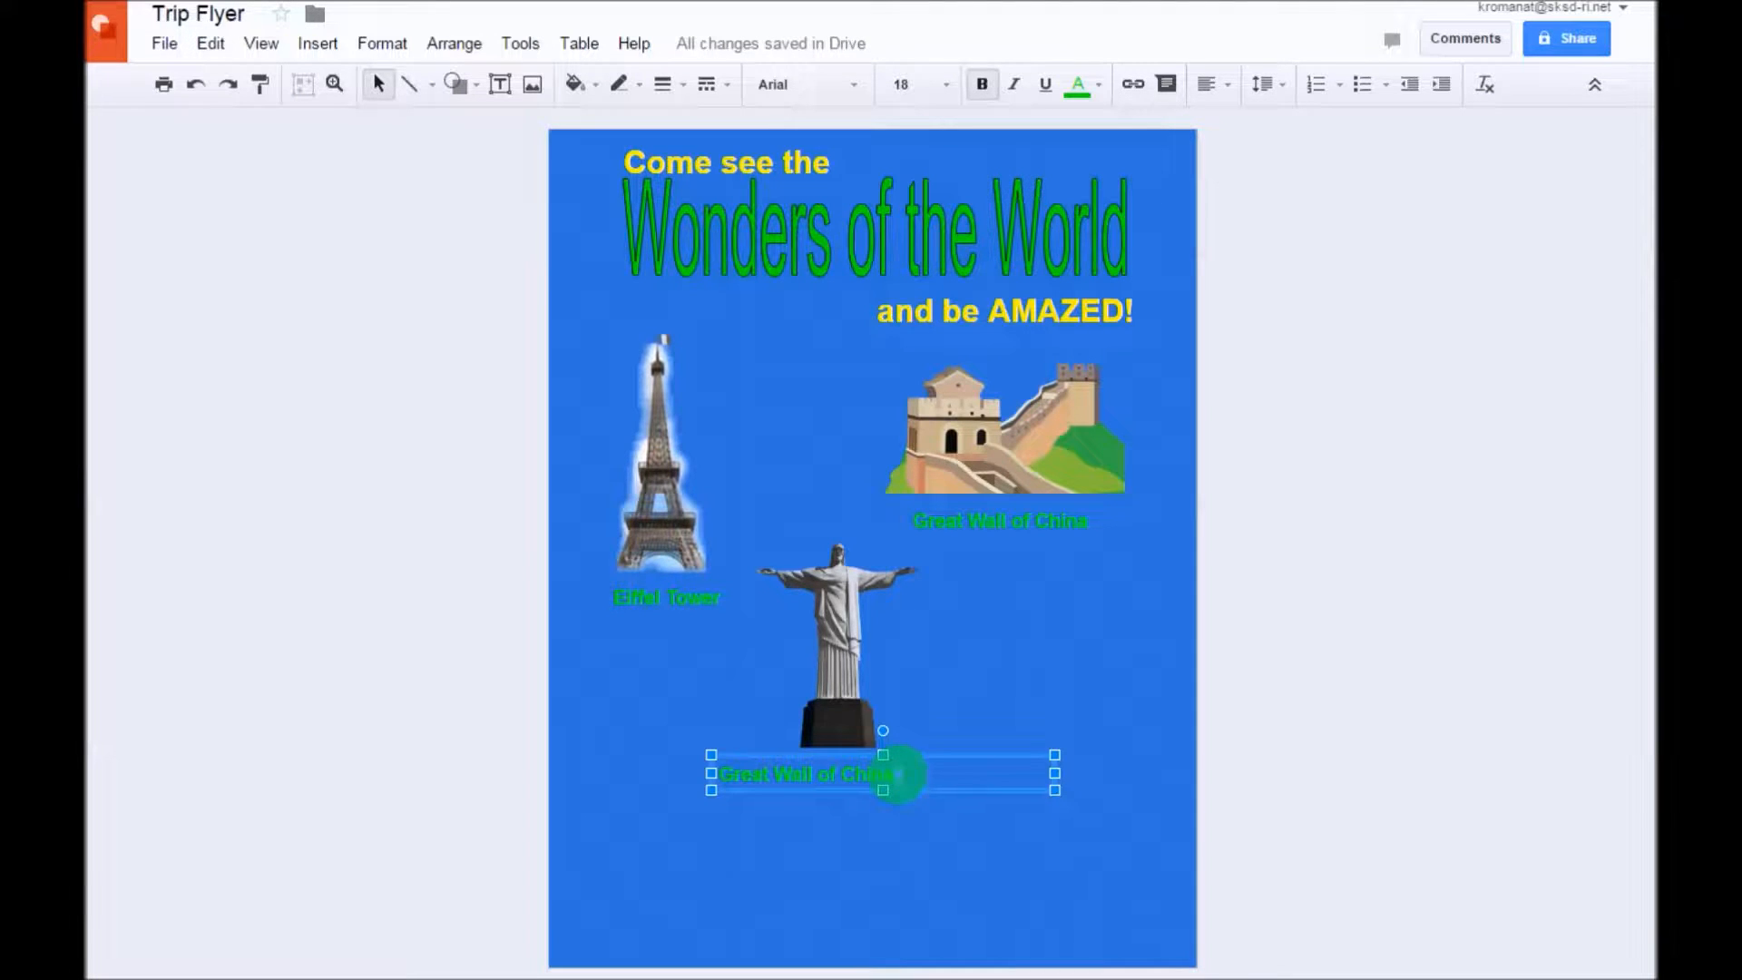
triple_click(894, 773)
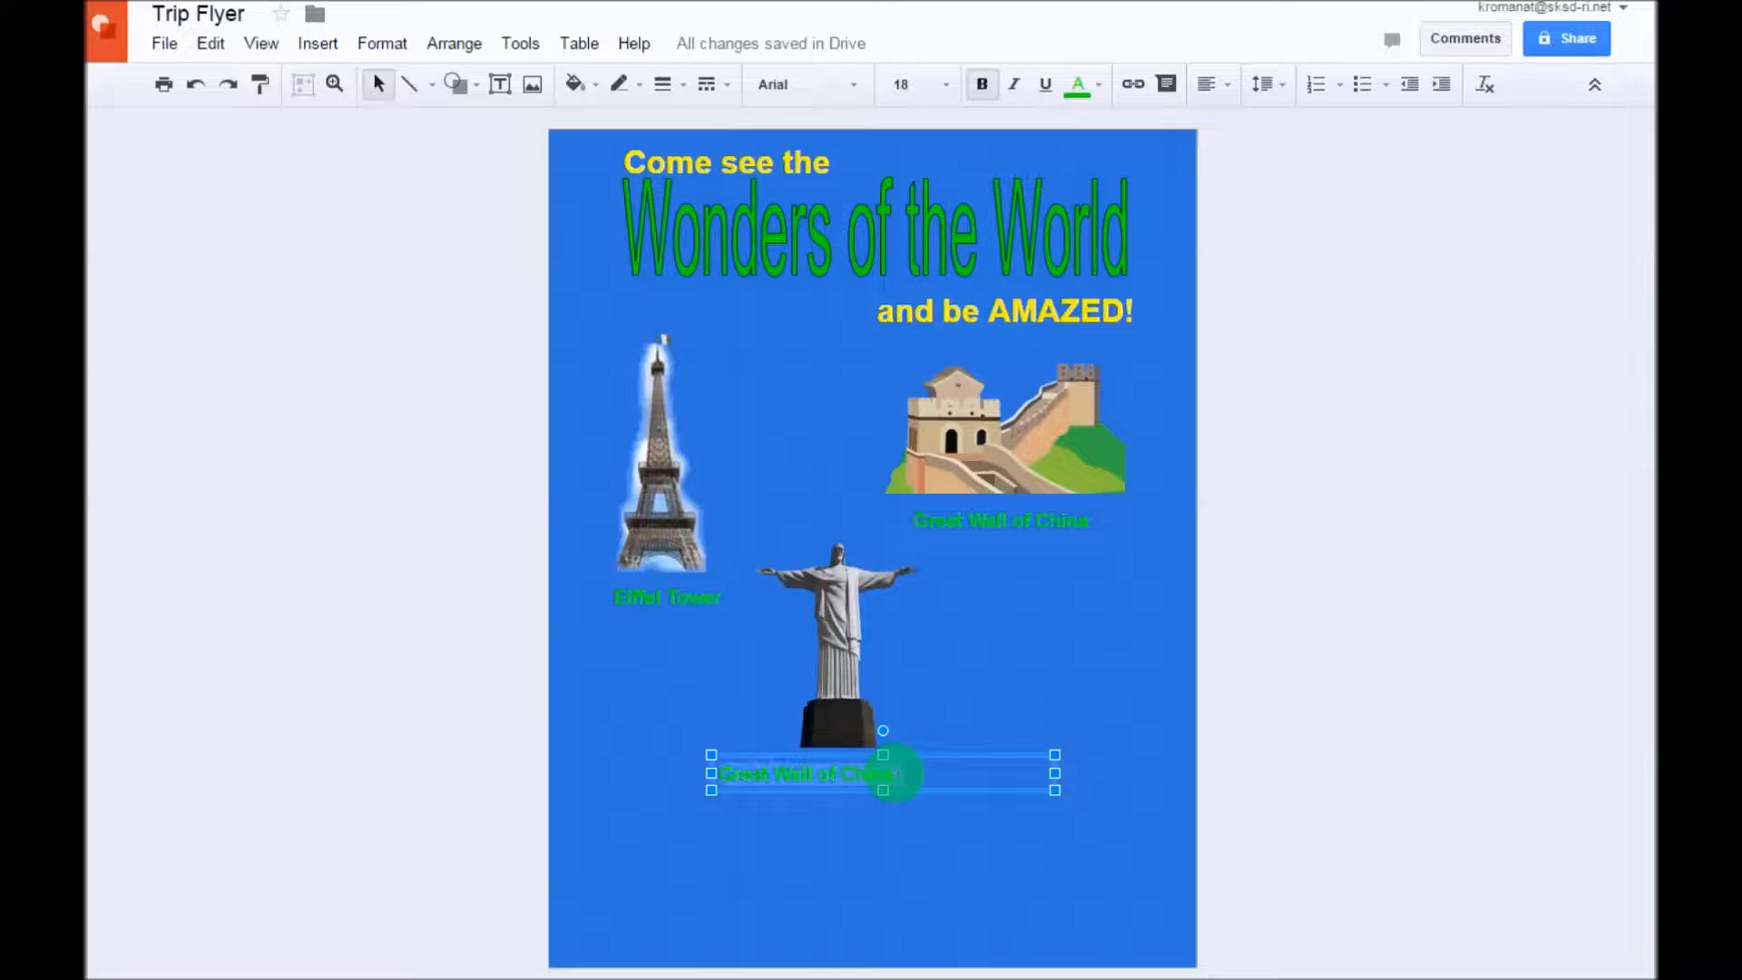
text(Christ the Redeemer Statu)
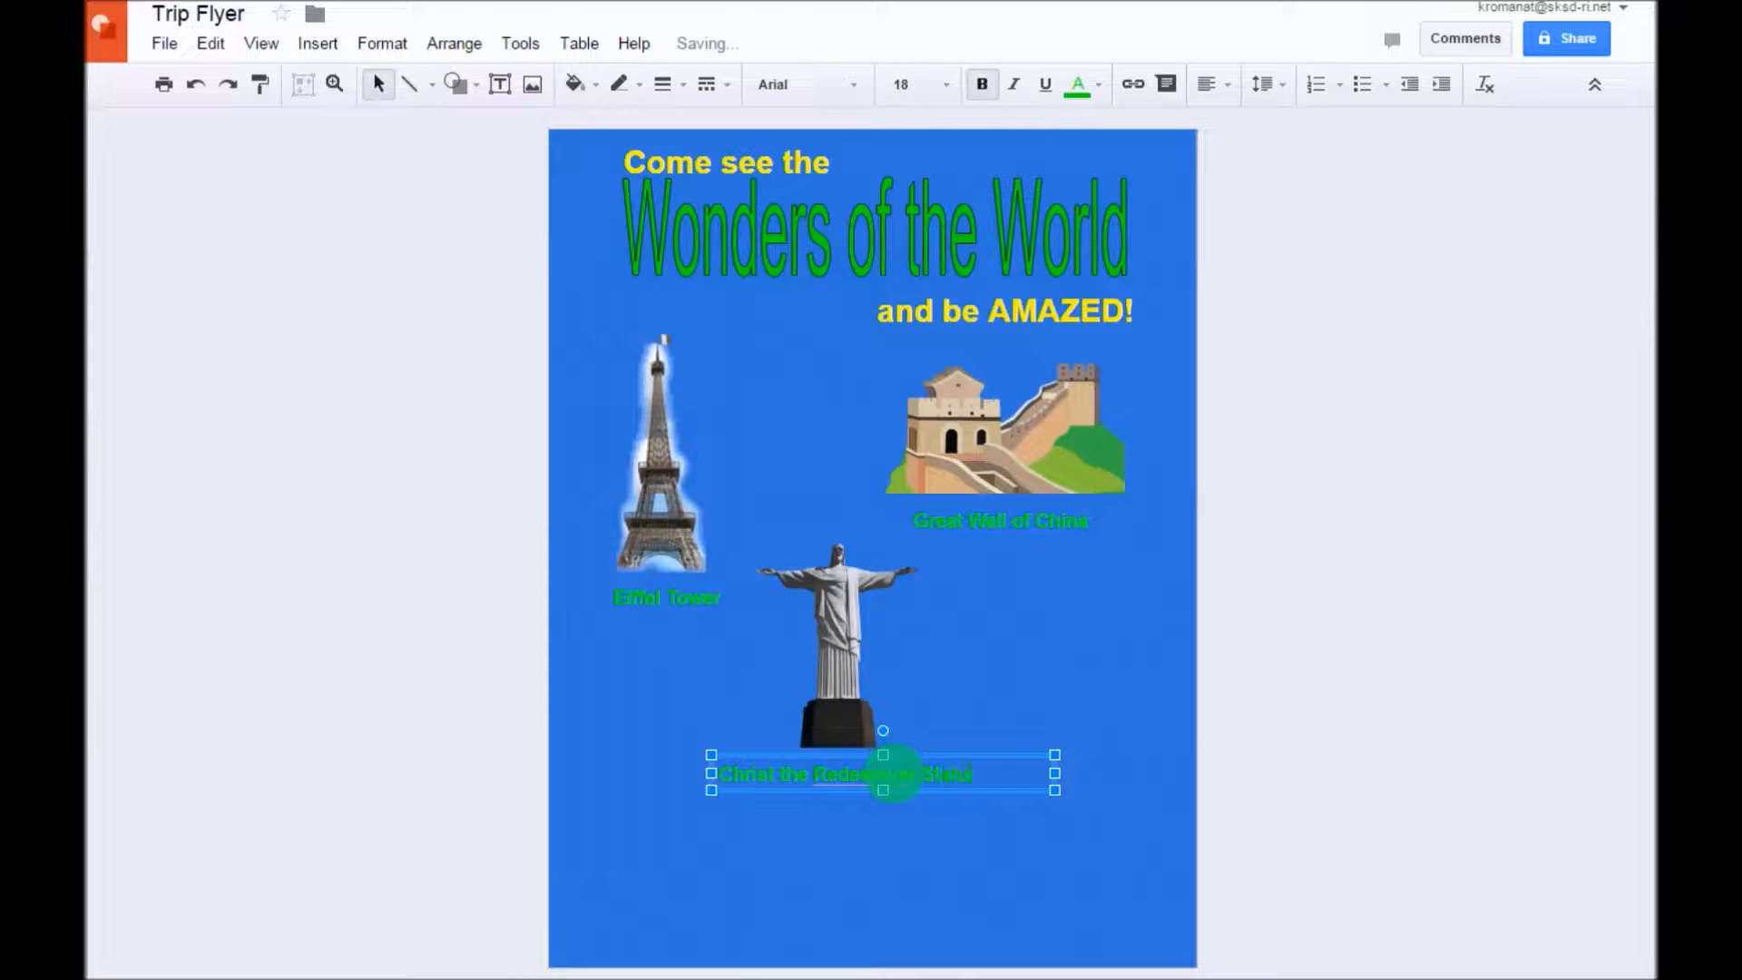
text(e)
click(837, 833)
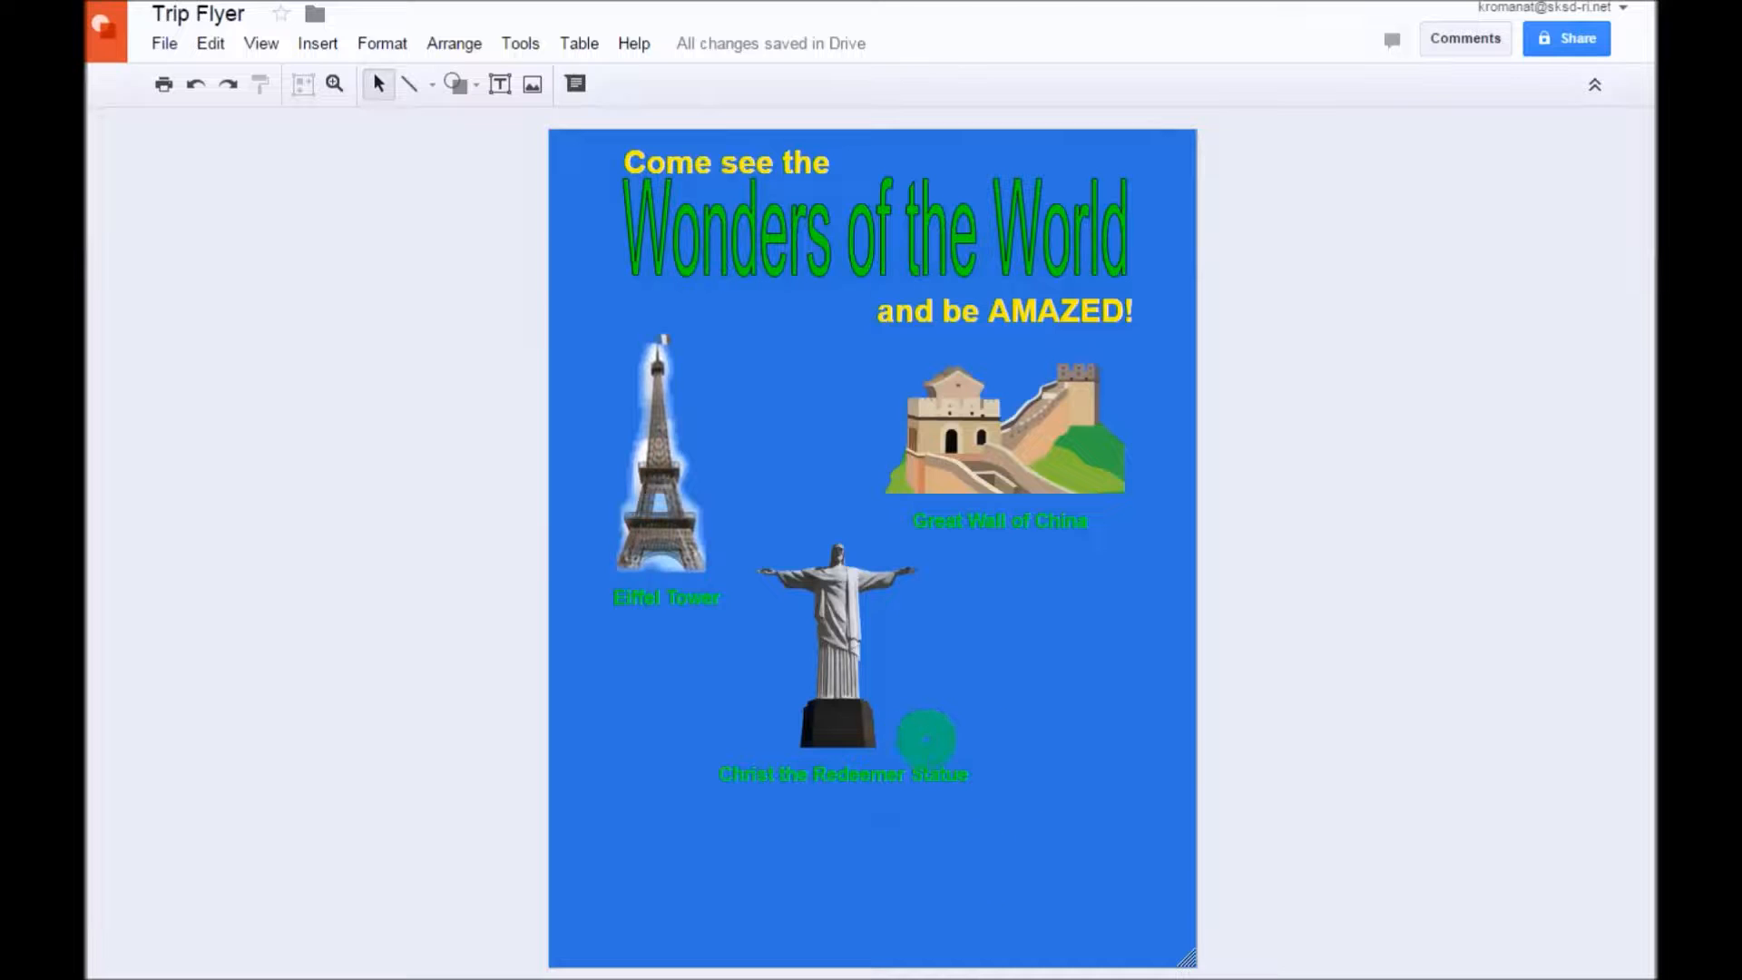
Step: Nudge the Christ the Redeemer image slightly to the left above its caption and narrow the caption's text box
drag(823, 622, 802, 618)
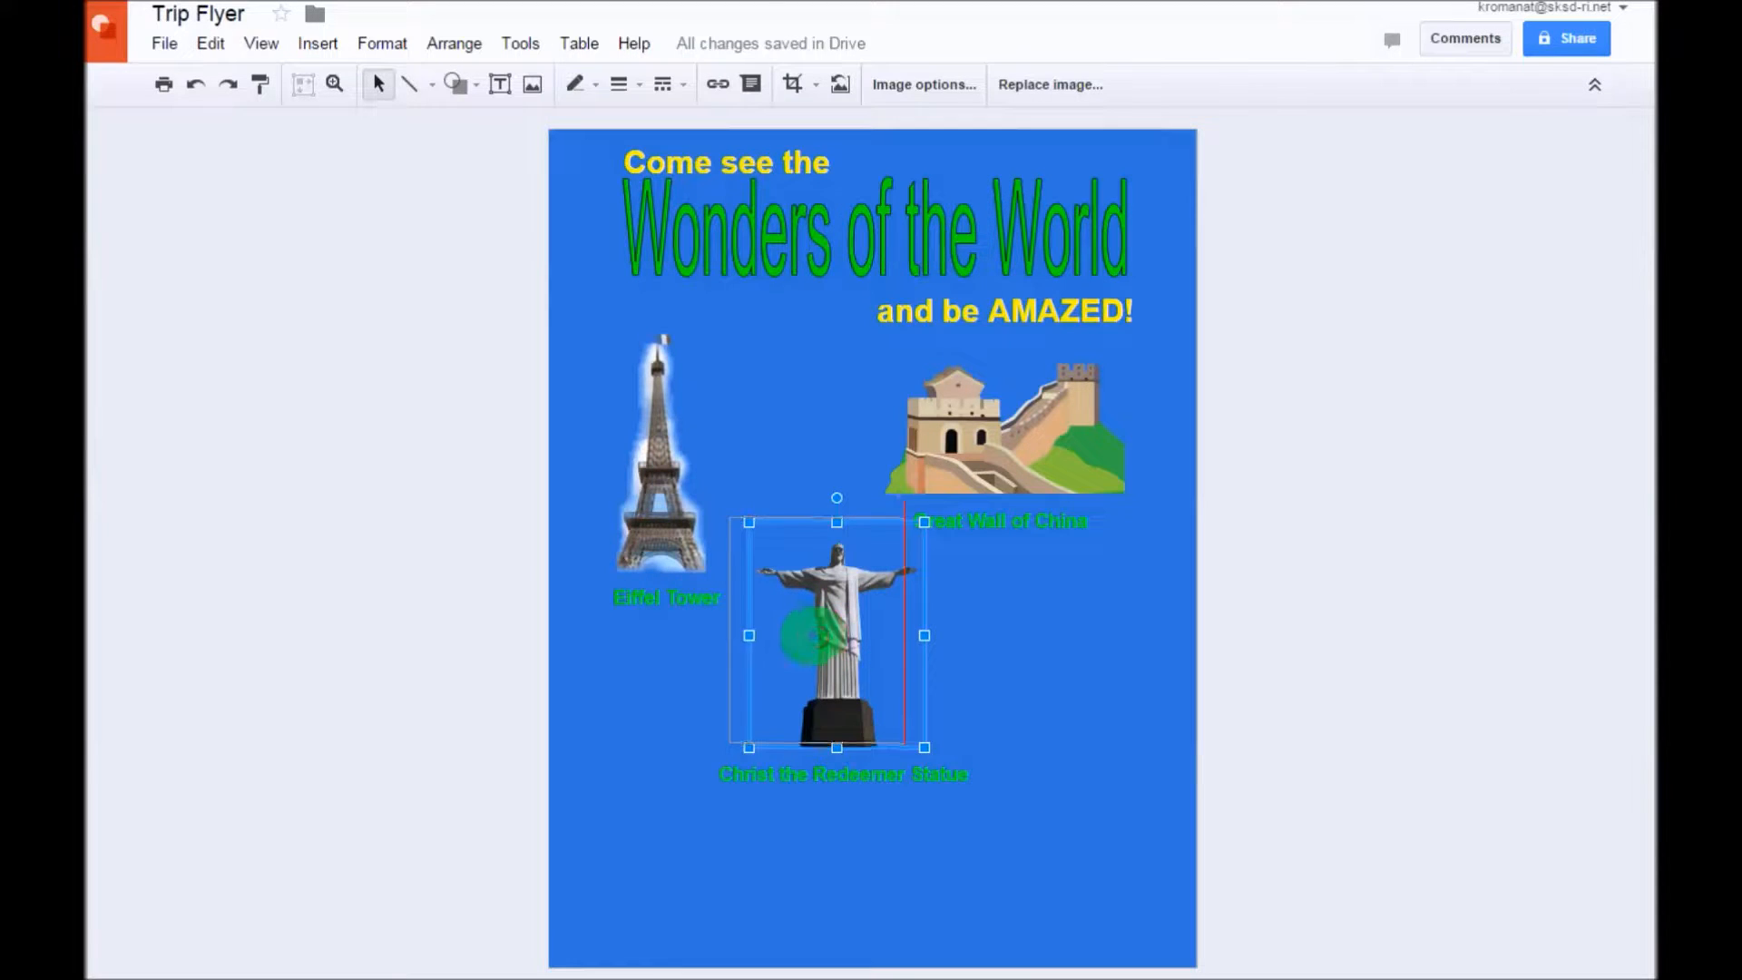
drag(816, 700, 819, 705)
click(821, 773)
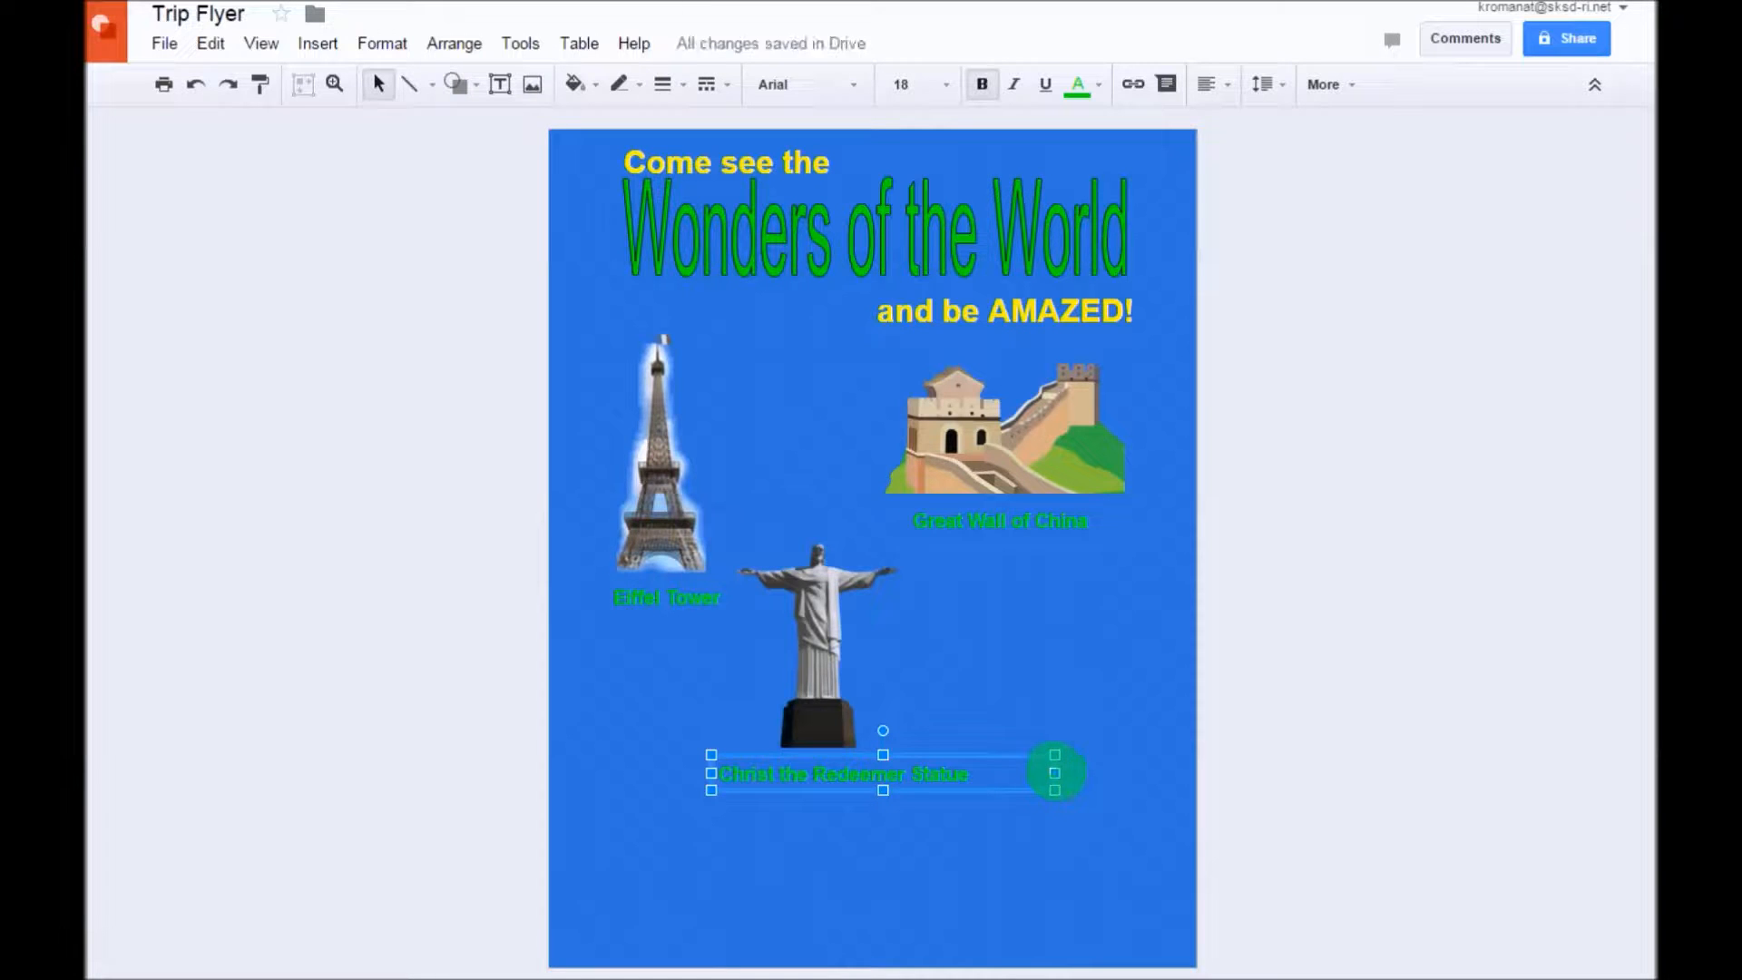
click(1074, 684)
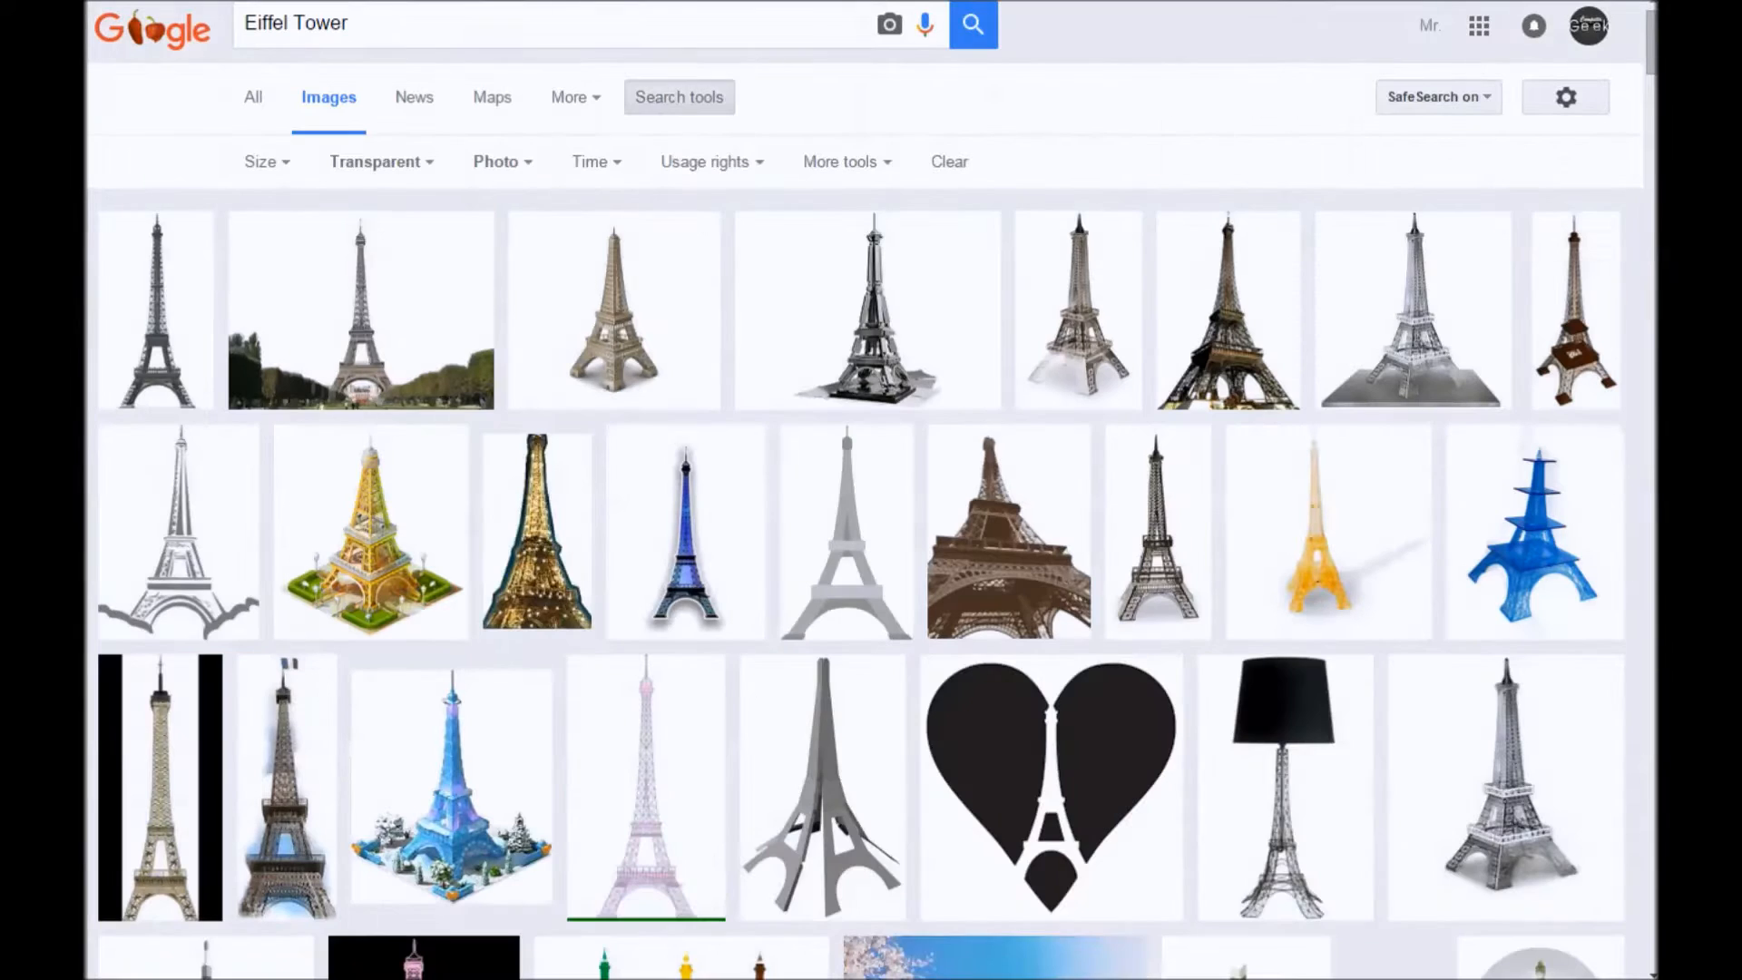
Step: Switch to Google Images and replace the Eiffel Tower search with "Pyramids of Giza"
drag(370, 23, 195, 23)
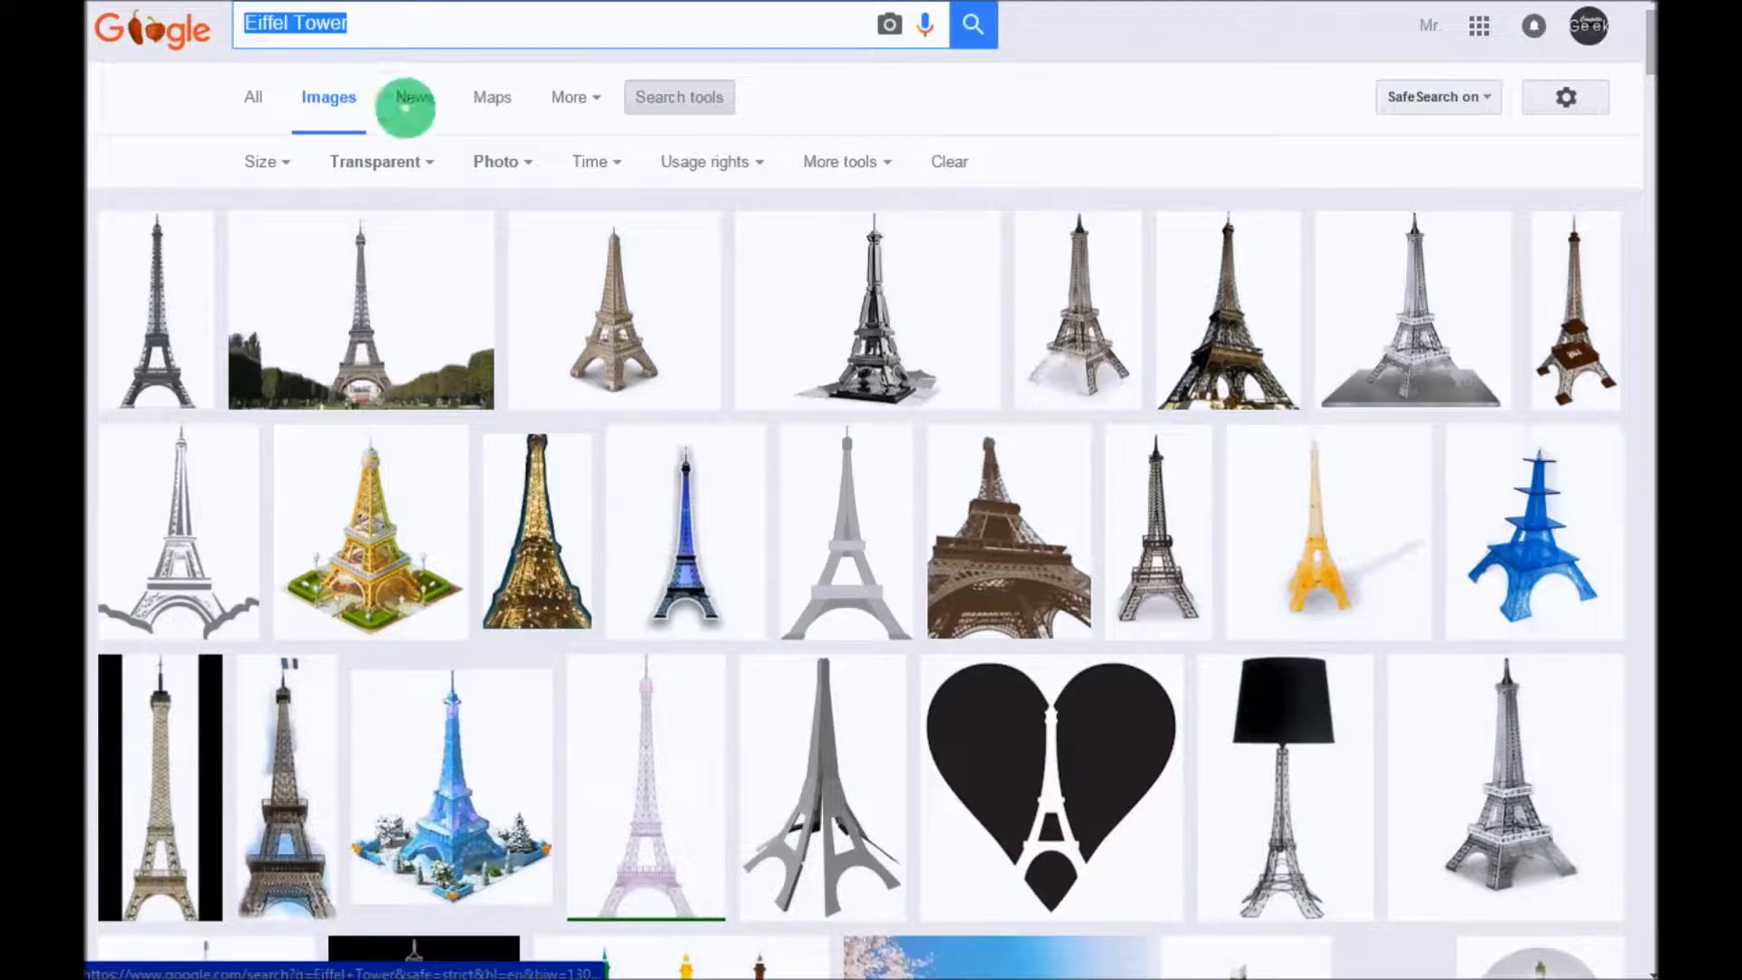
text(Pyra)
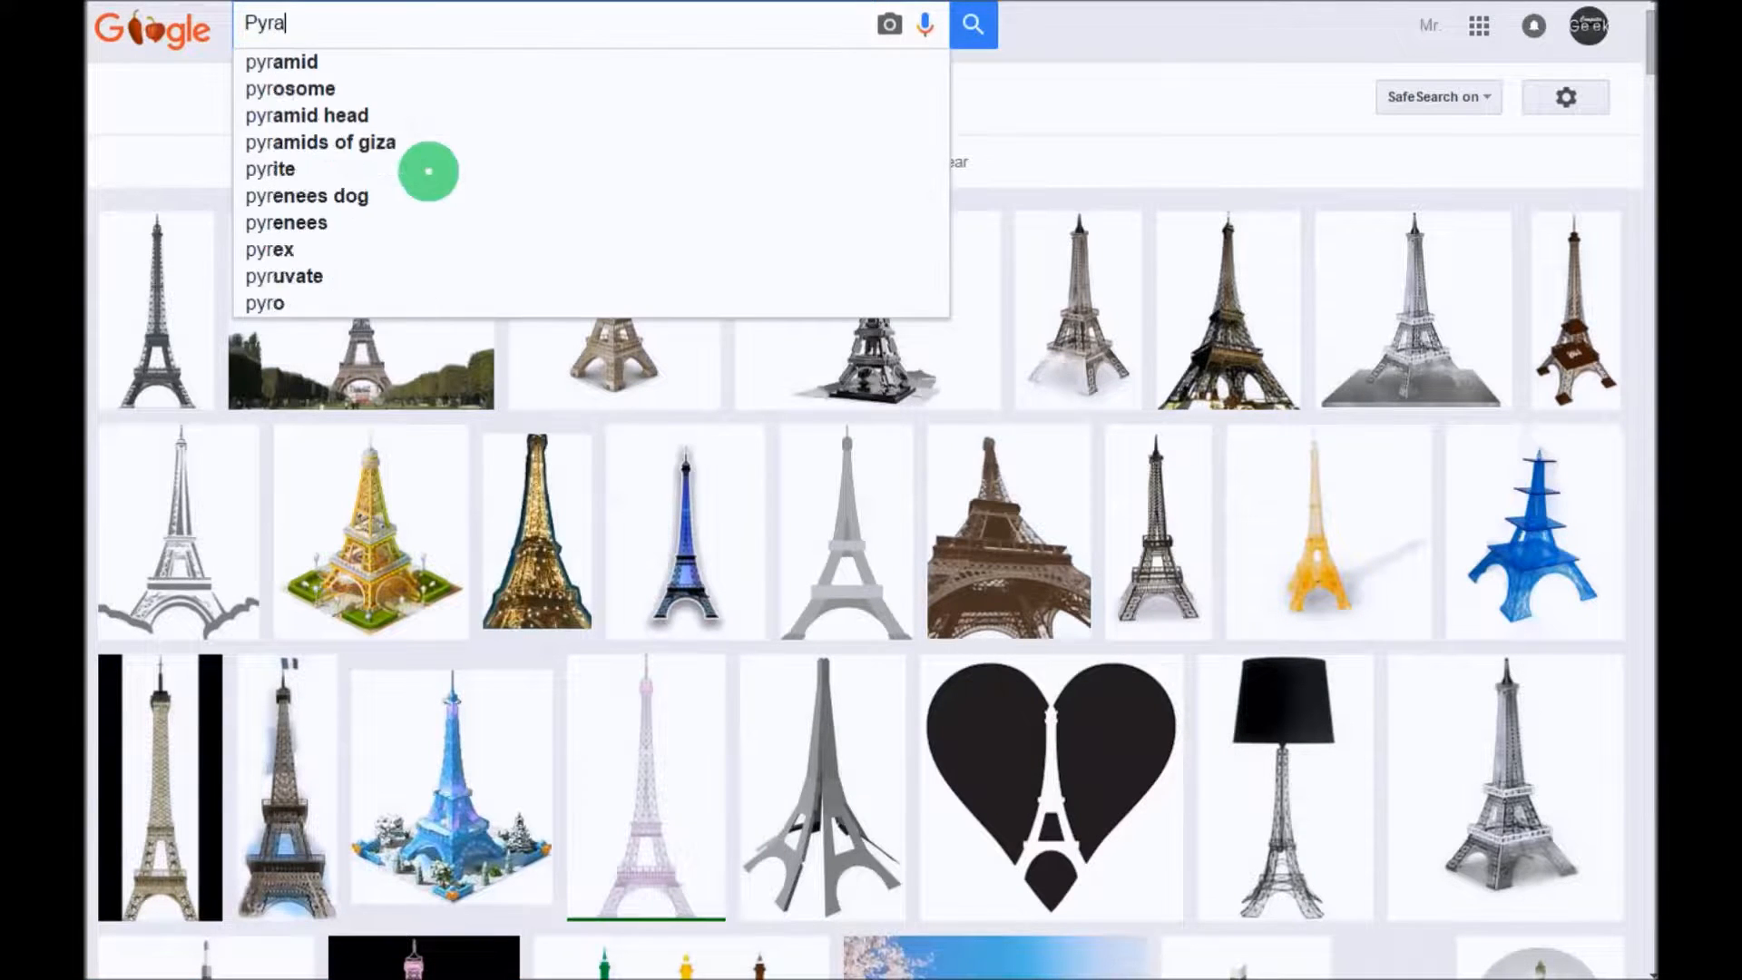
text(mids of Giza)
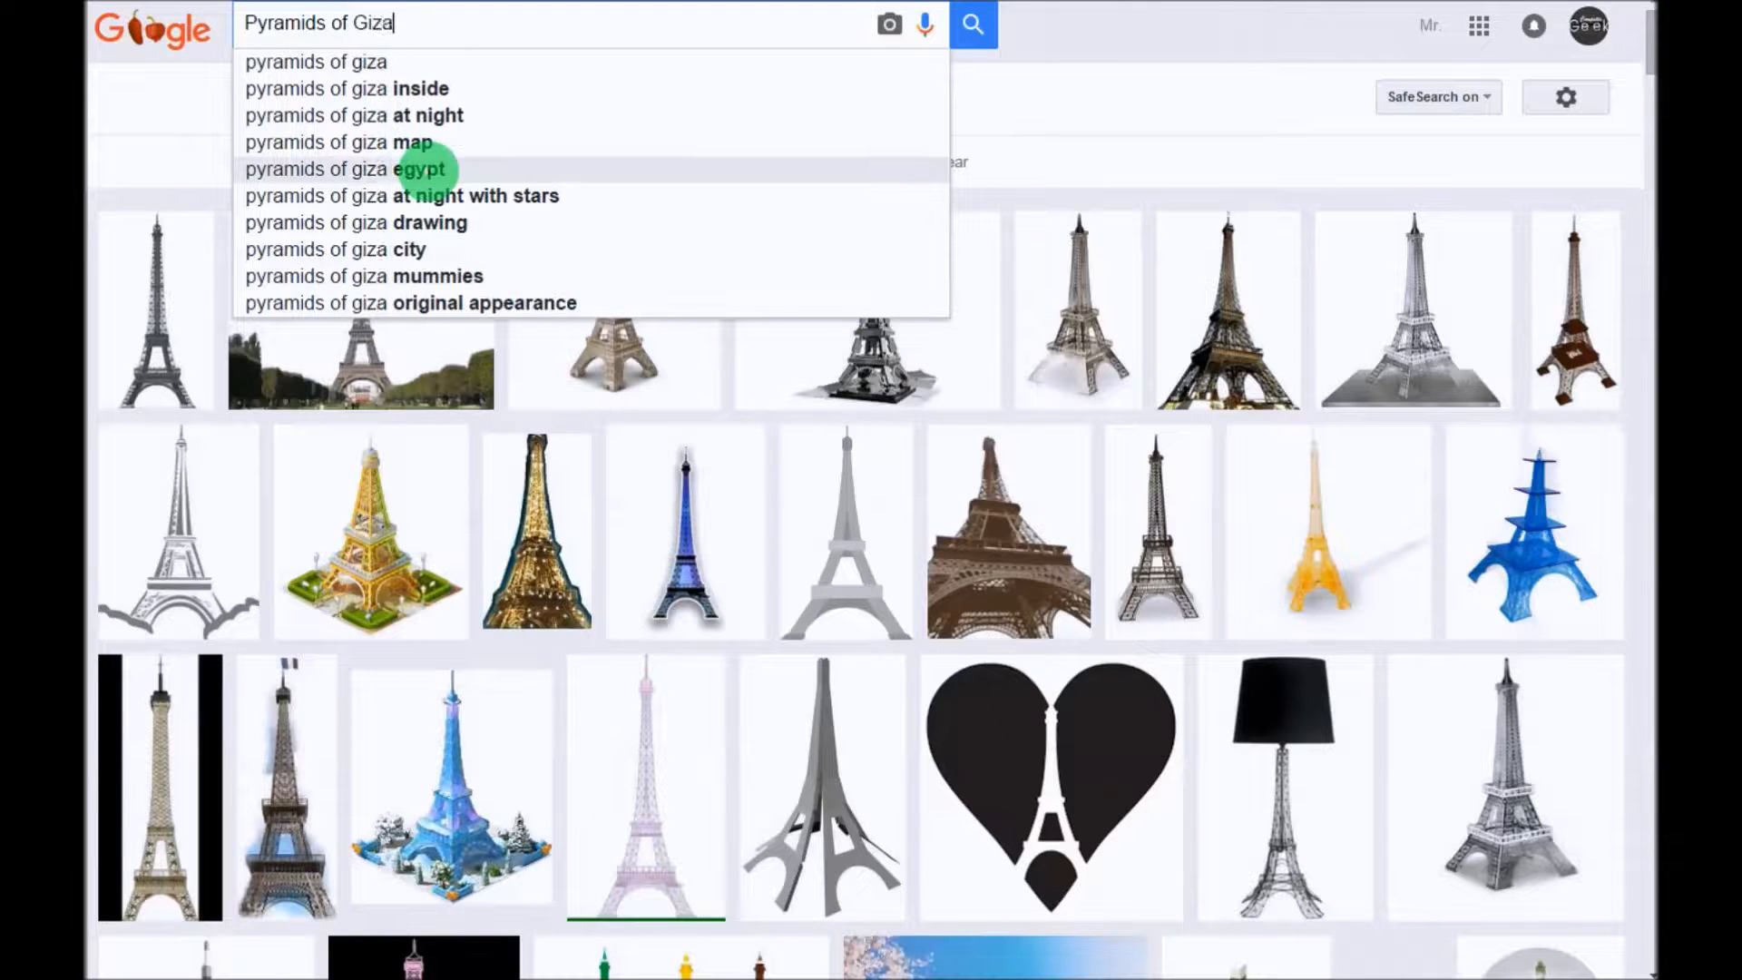
key(Return)
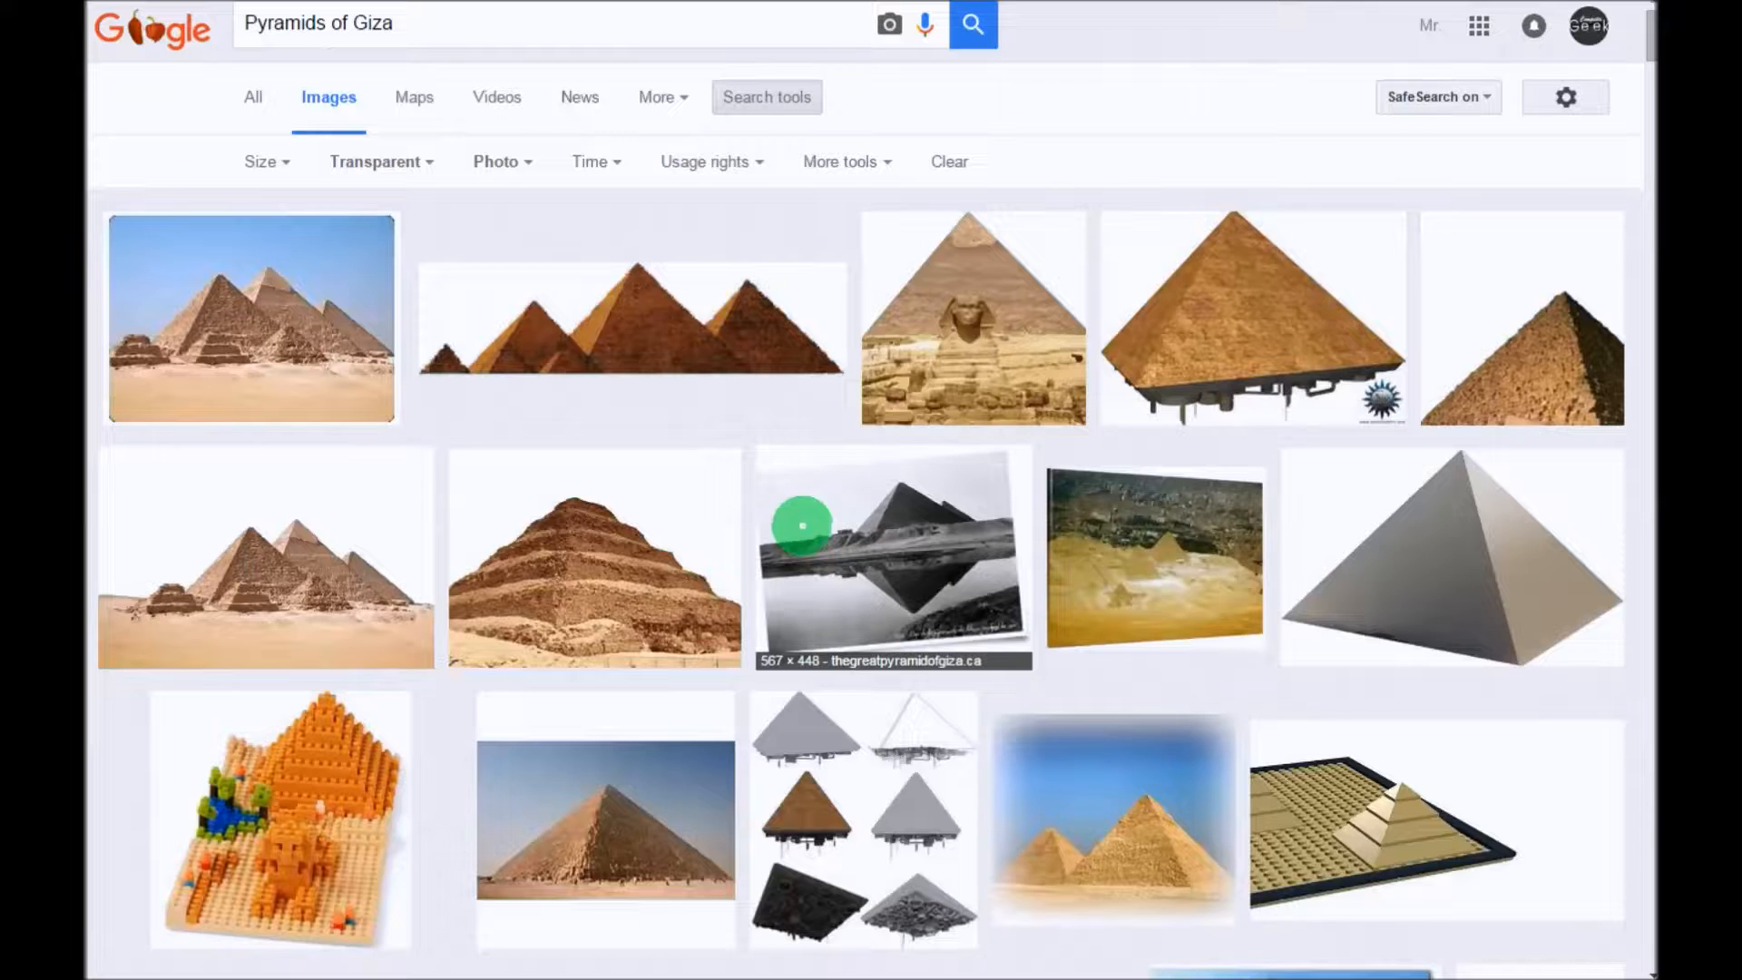
Step: Copy the full-size 296 × 283 pyramid and Sphinx image from mrdowling.com and return to the Trip Flyer drawing
scroll(809, 469, down, 12)
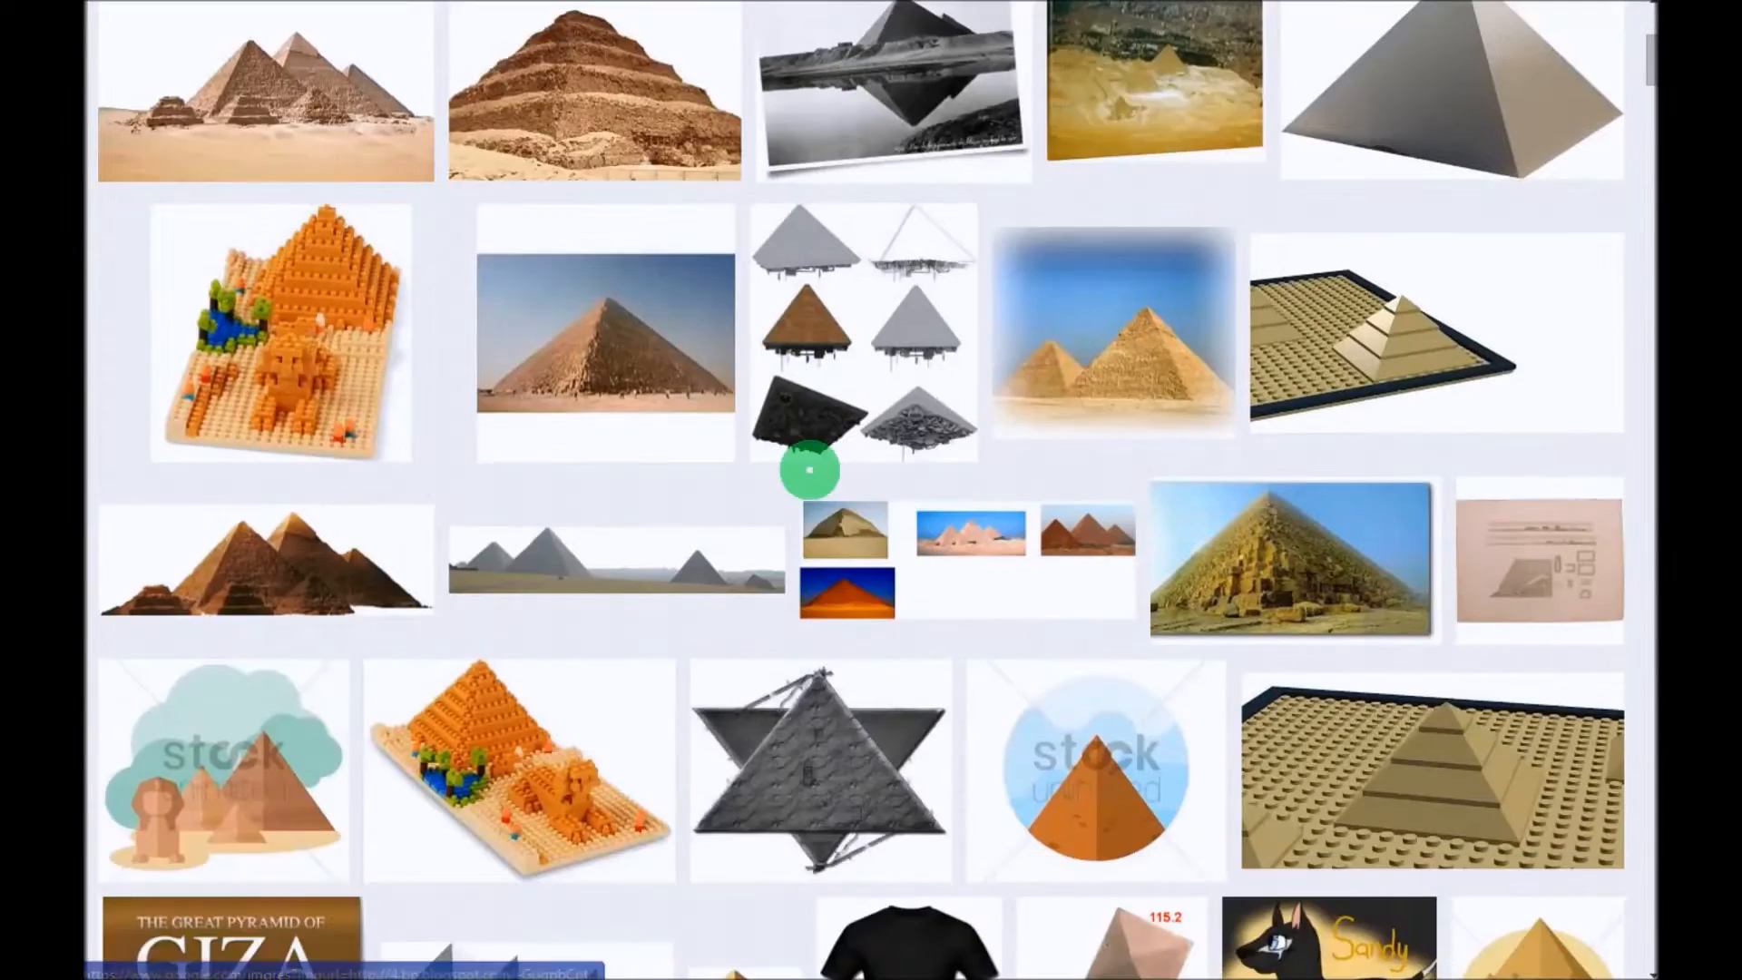
scroll(812, 467, down, 5)
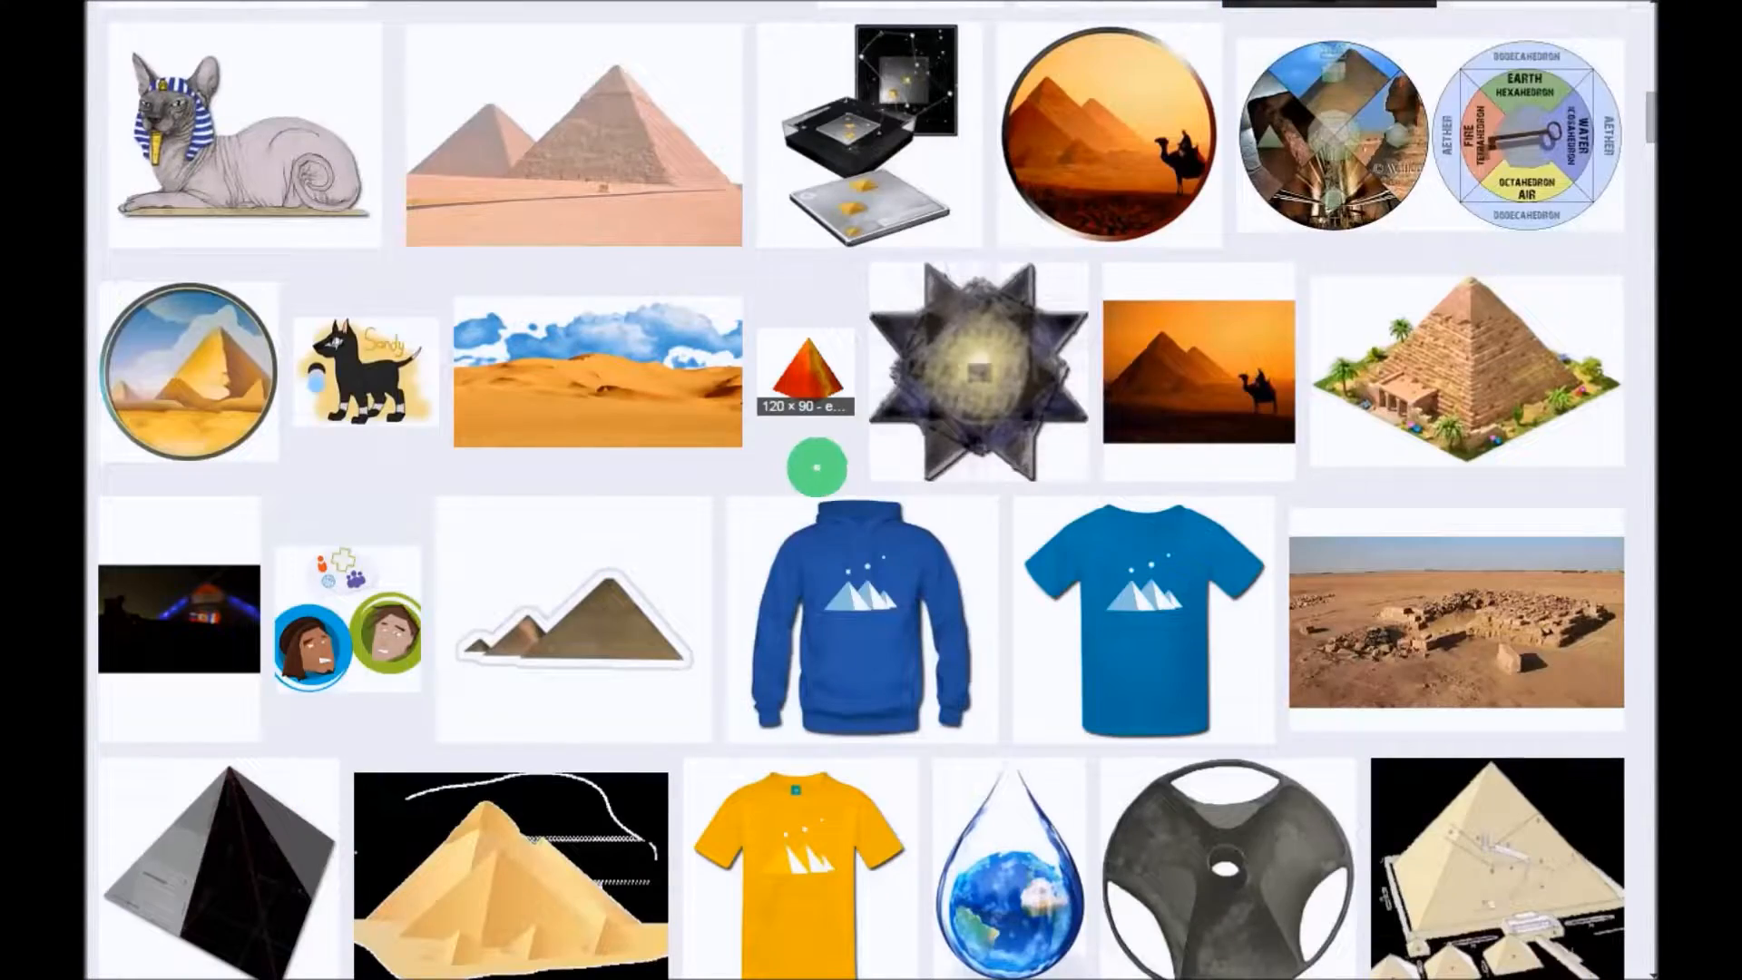
scroll(821, 522, up, 12)
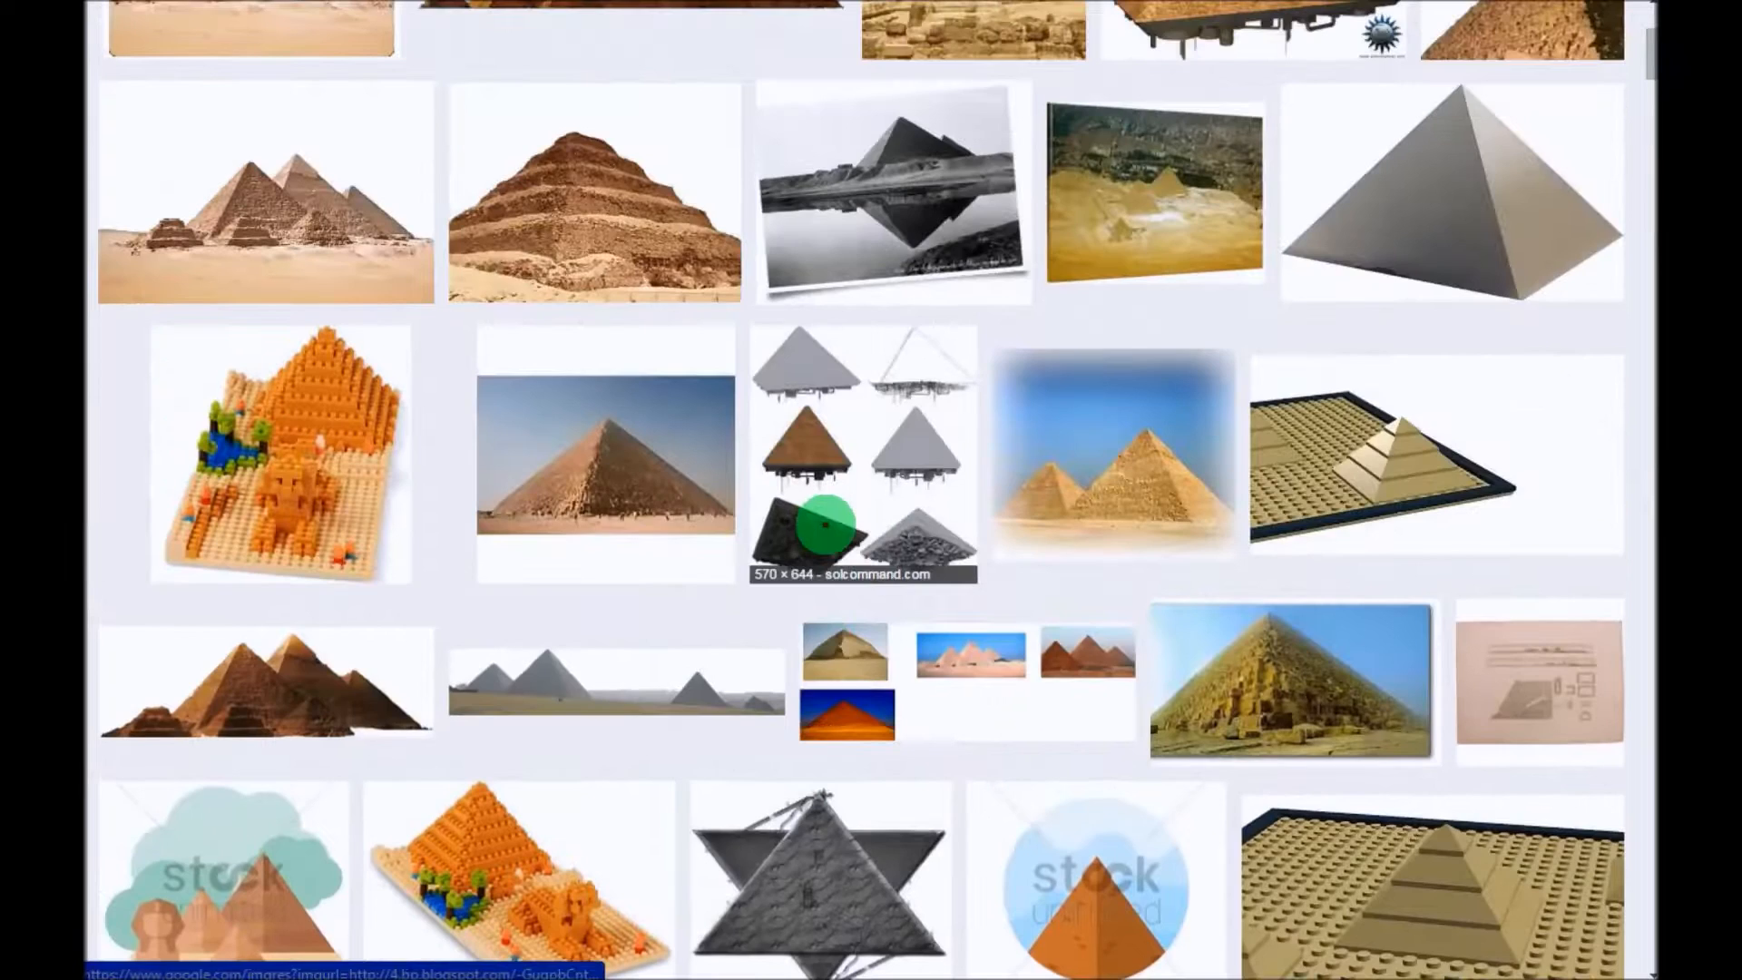
scroll(825, 524, up, 4)
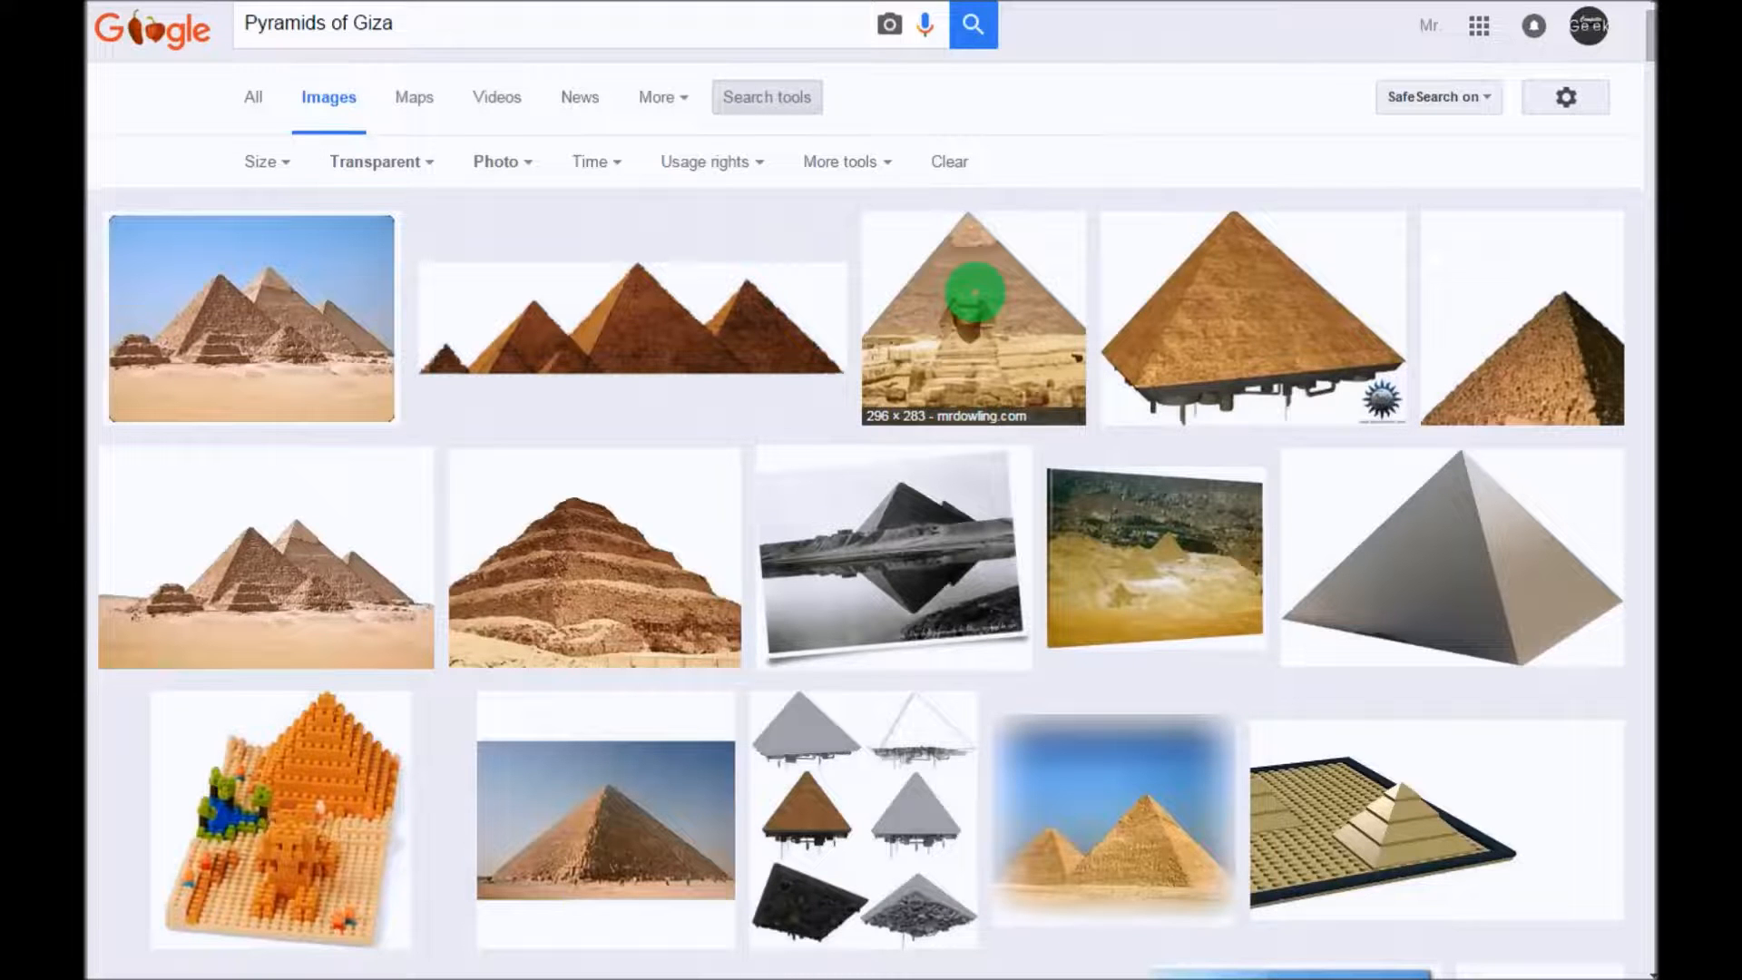
click(963, 271)
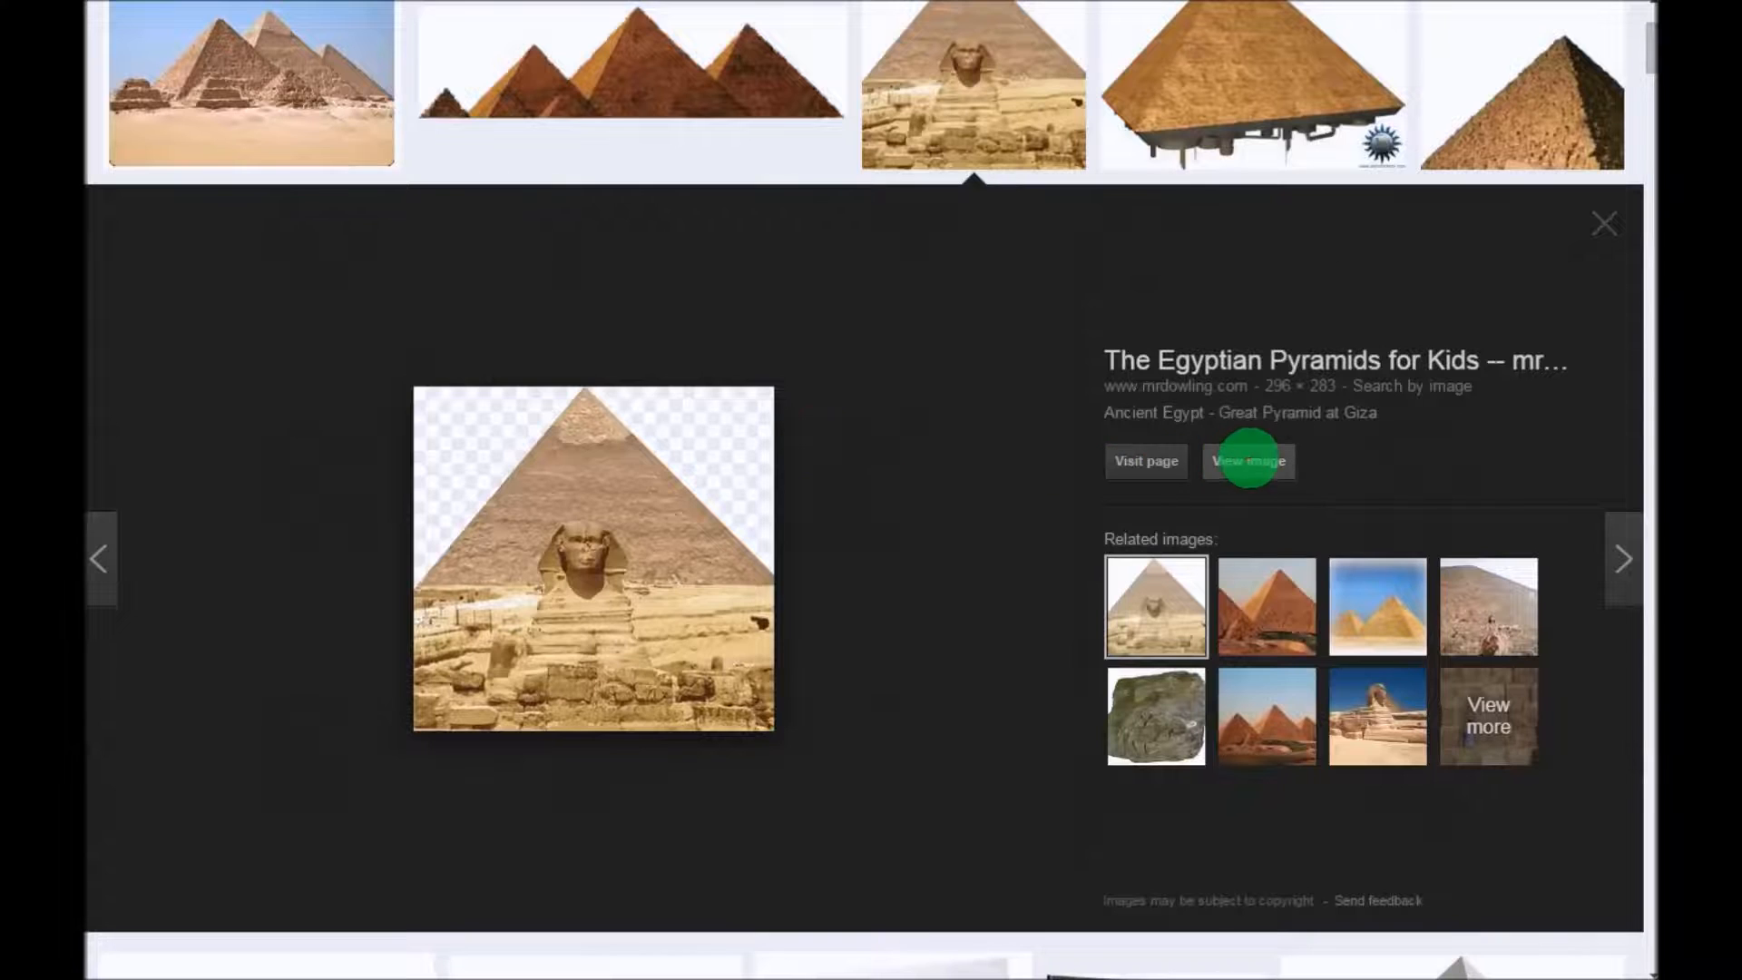
click(1248, 460)
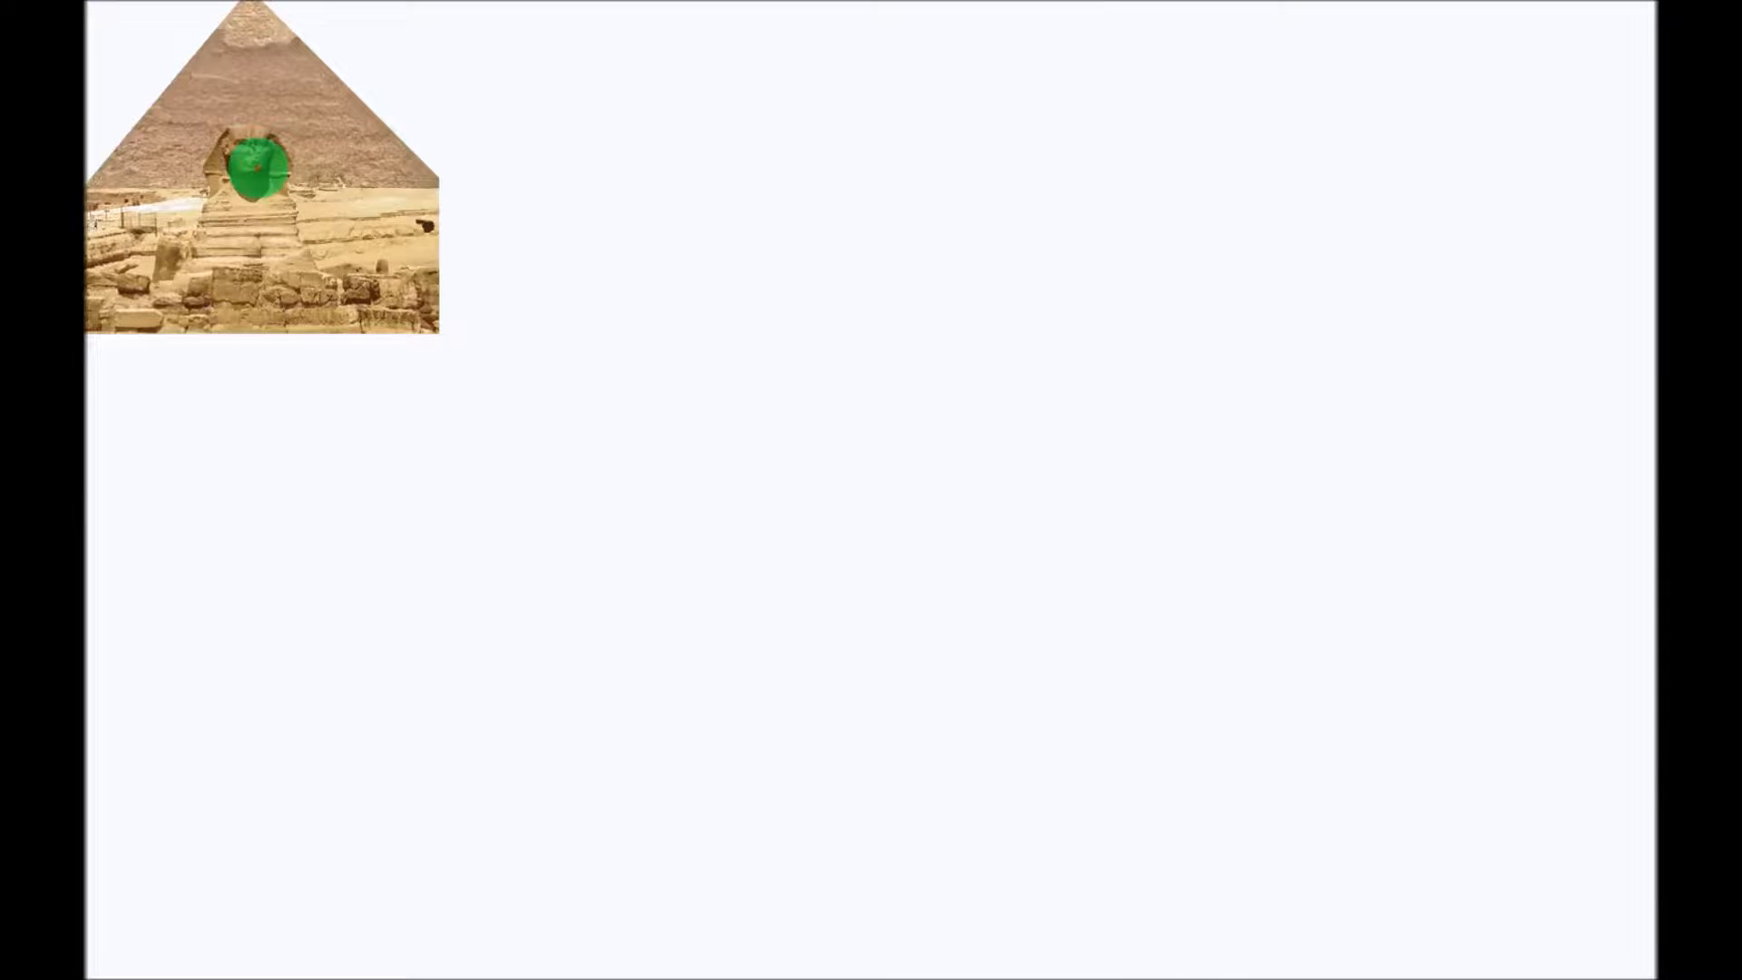
right_click(253, 161)
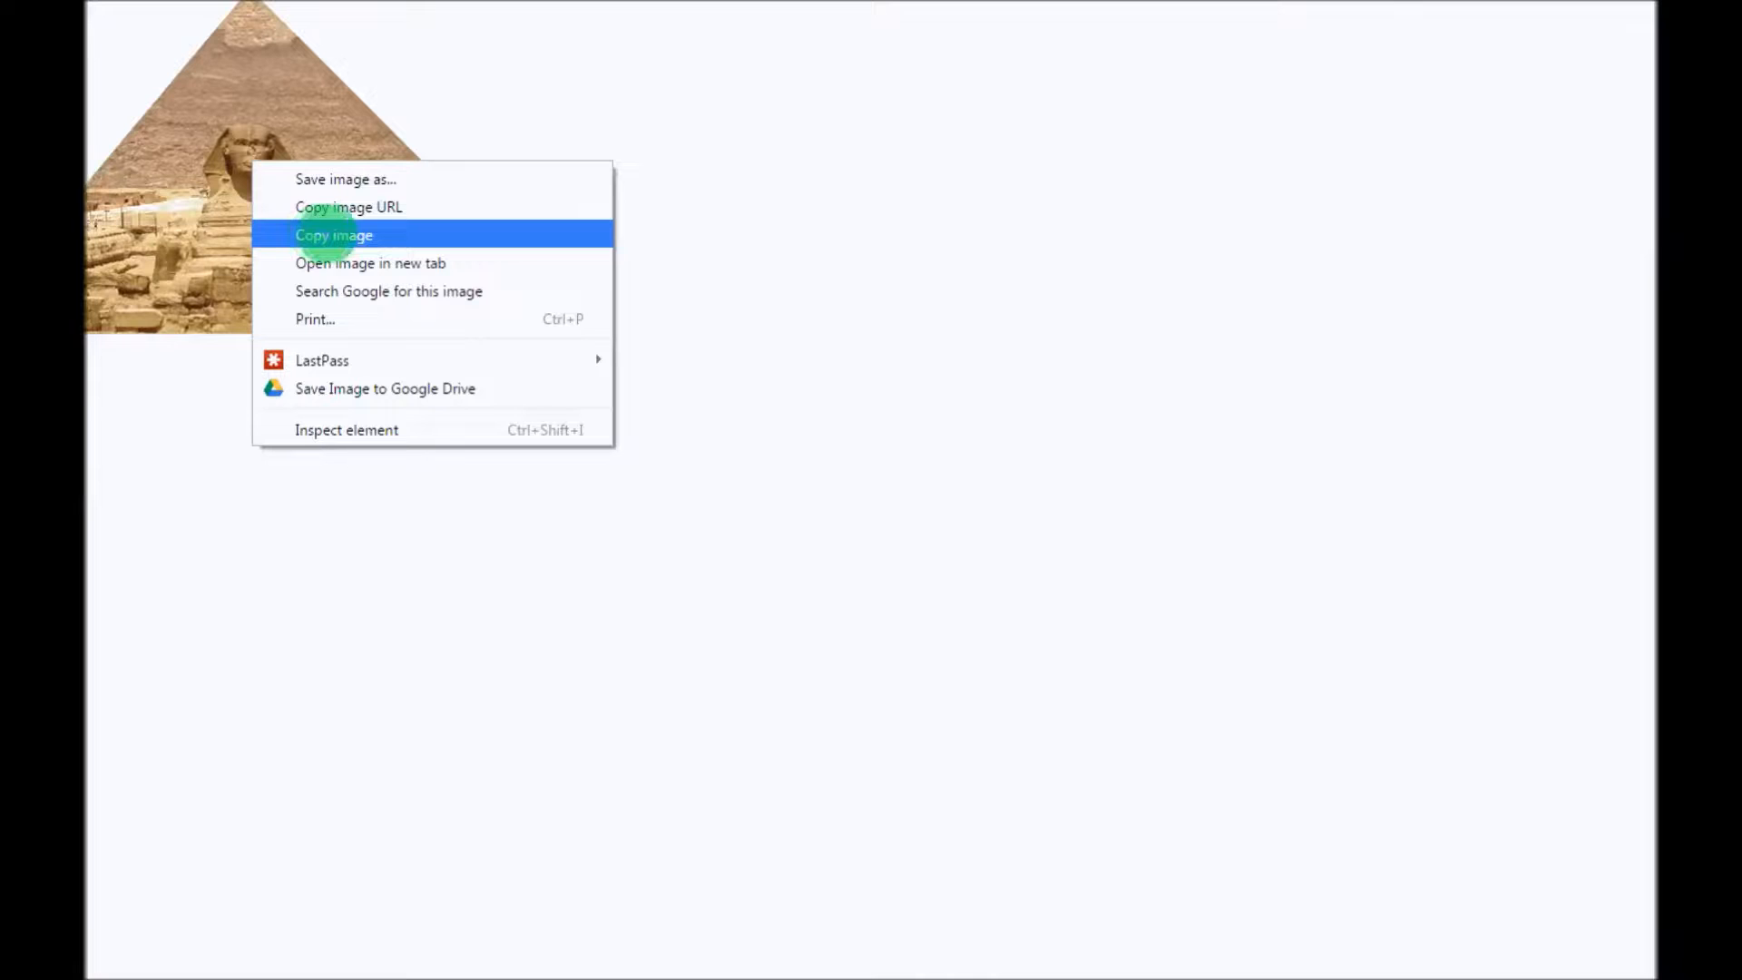
click(424, 234)
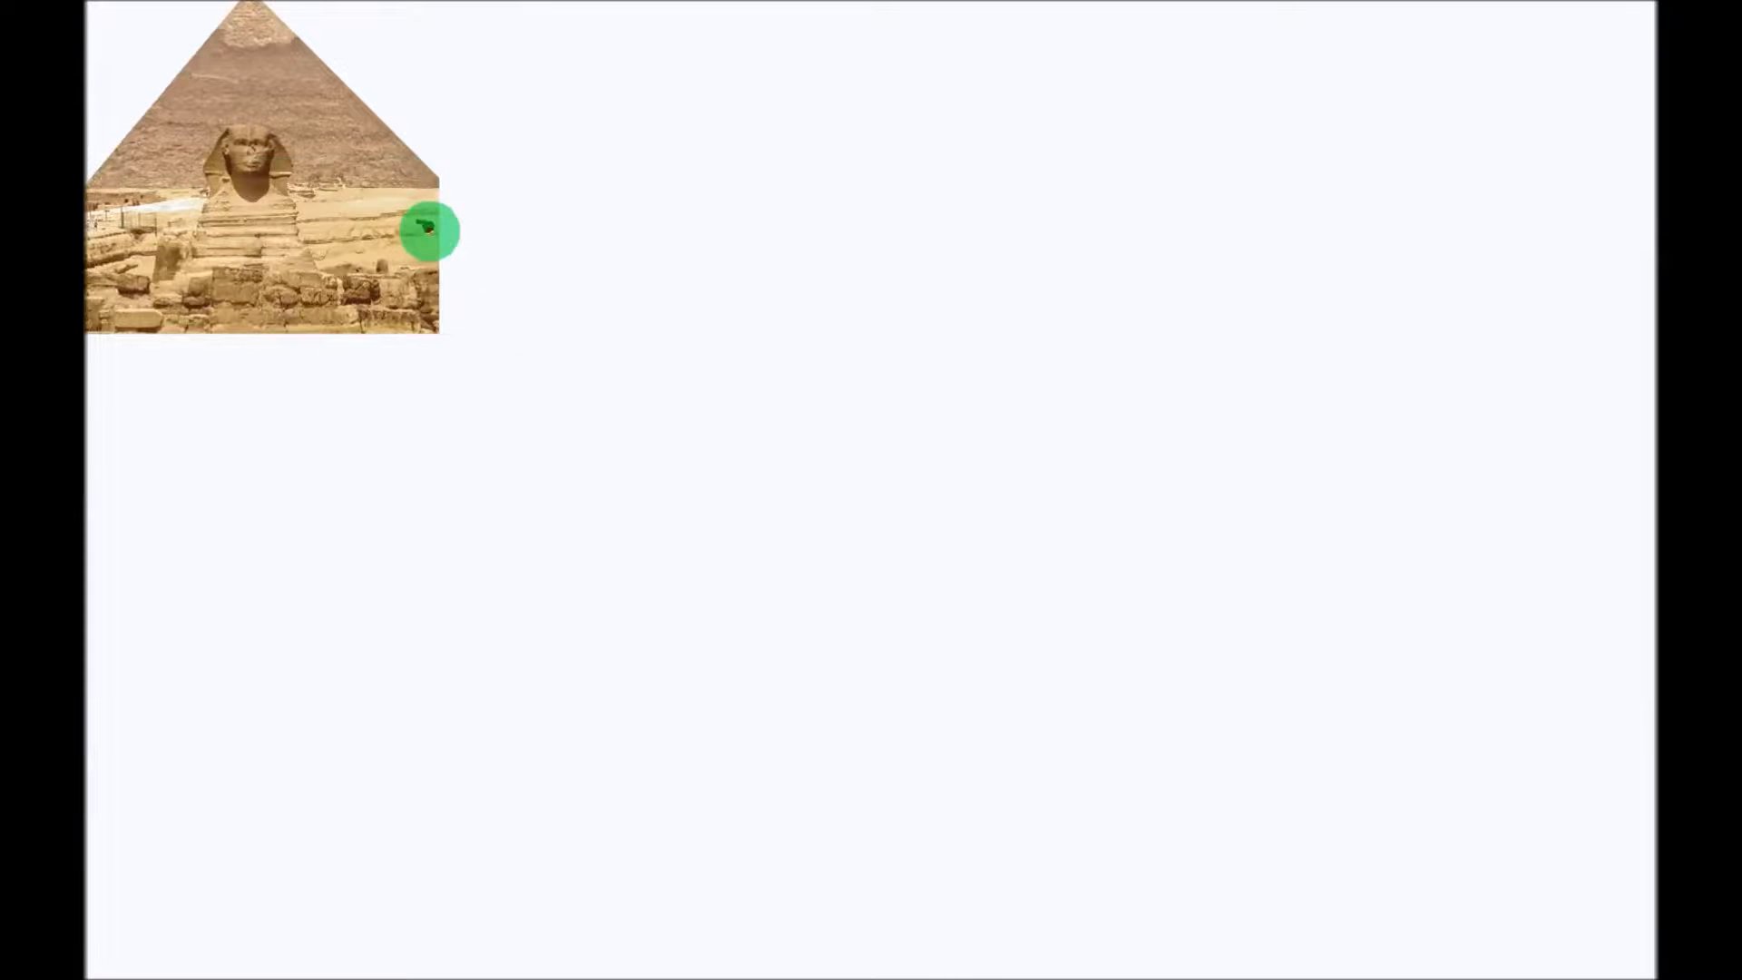
click(381, 2)
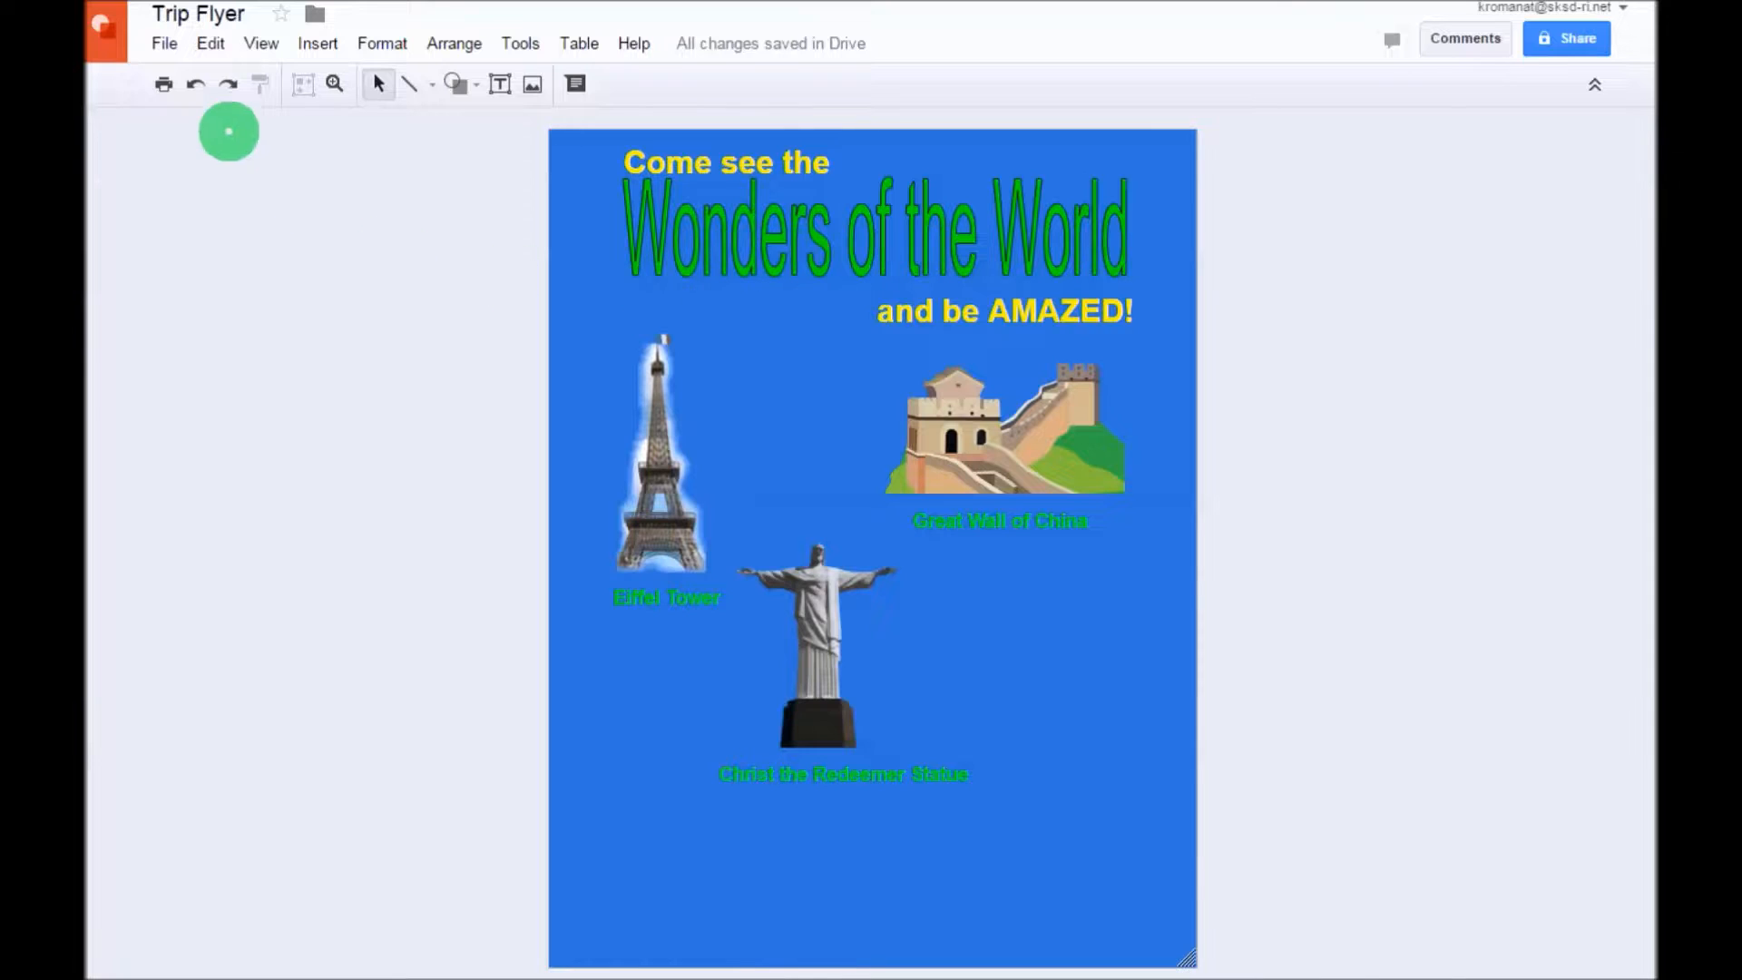
click(317, 43)
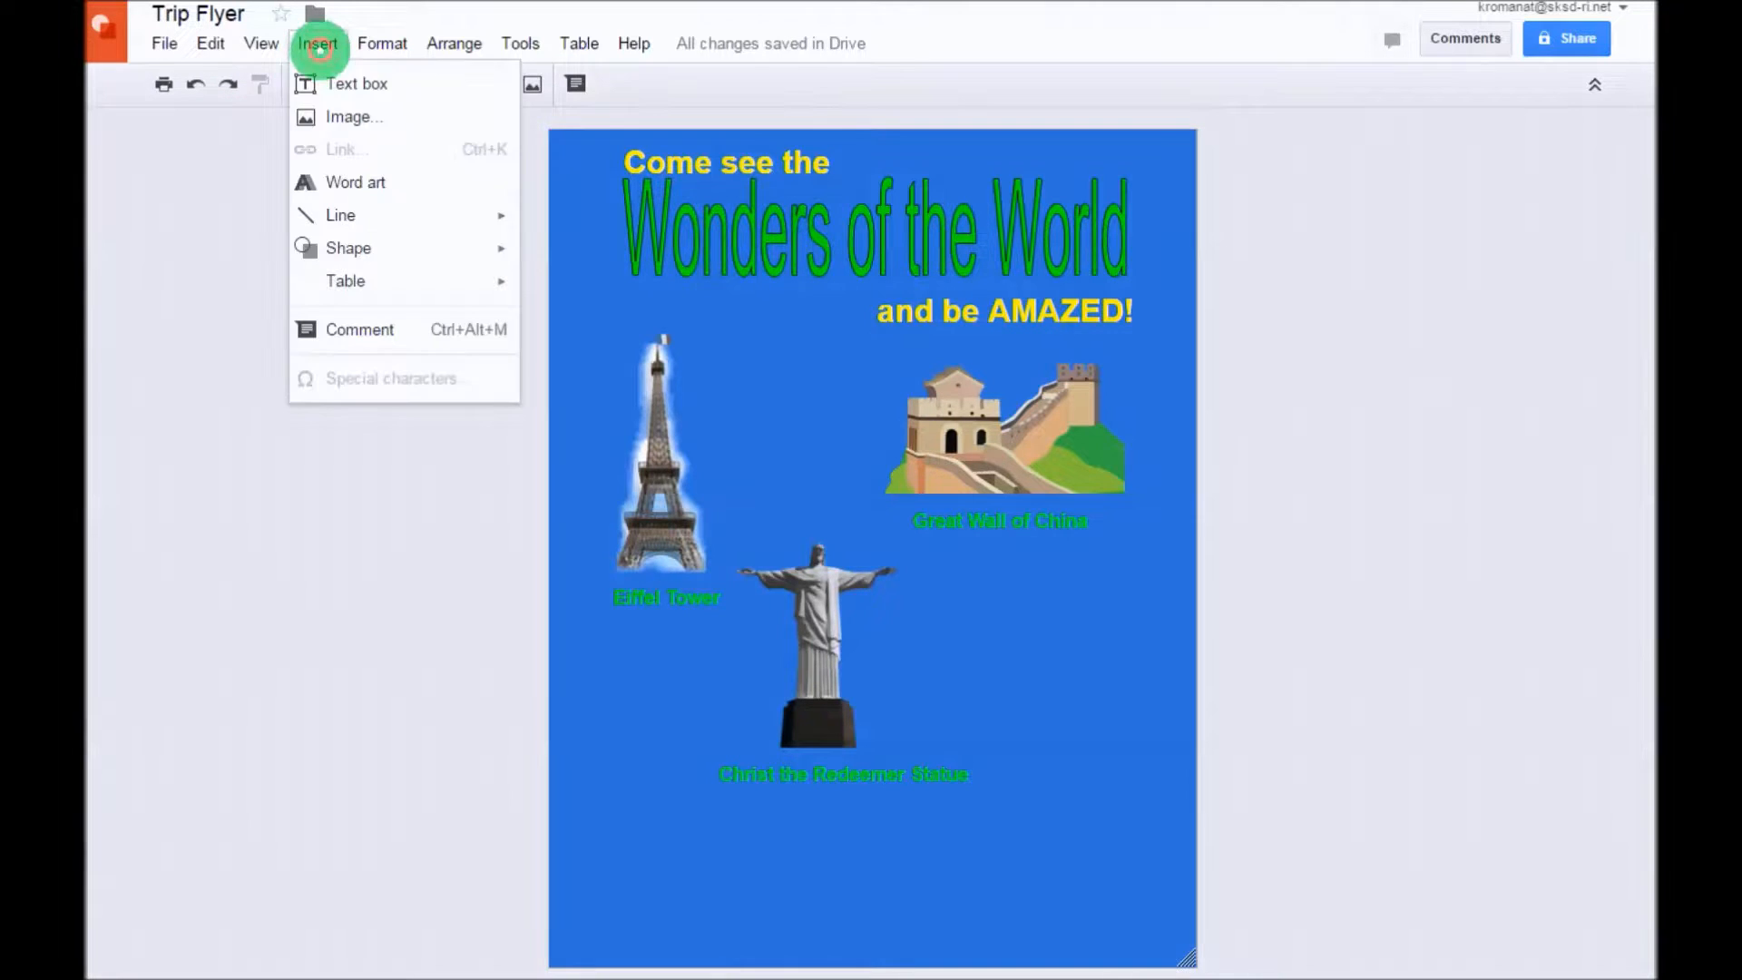
click(332, 116)
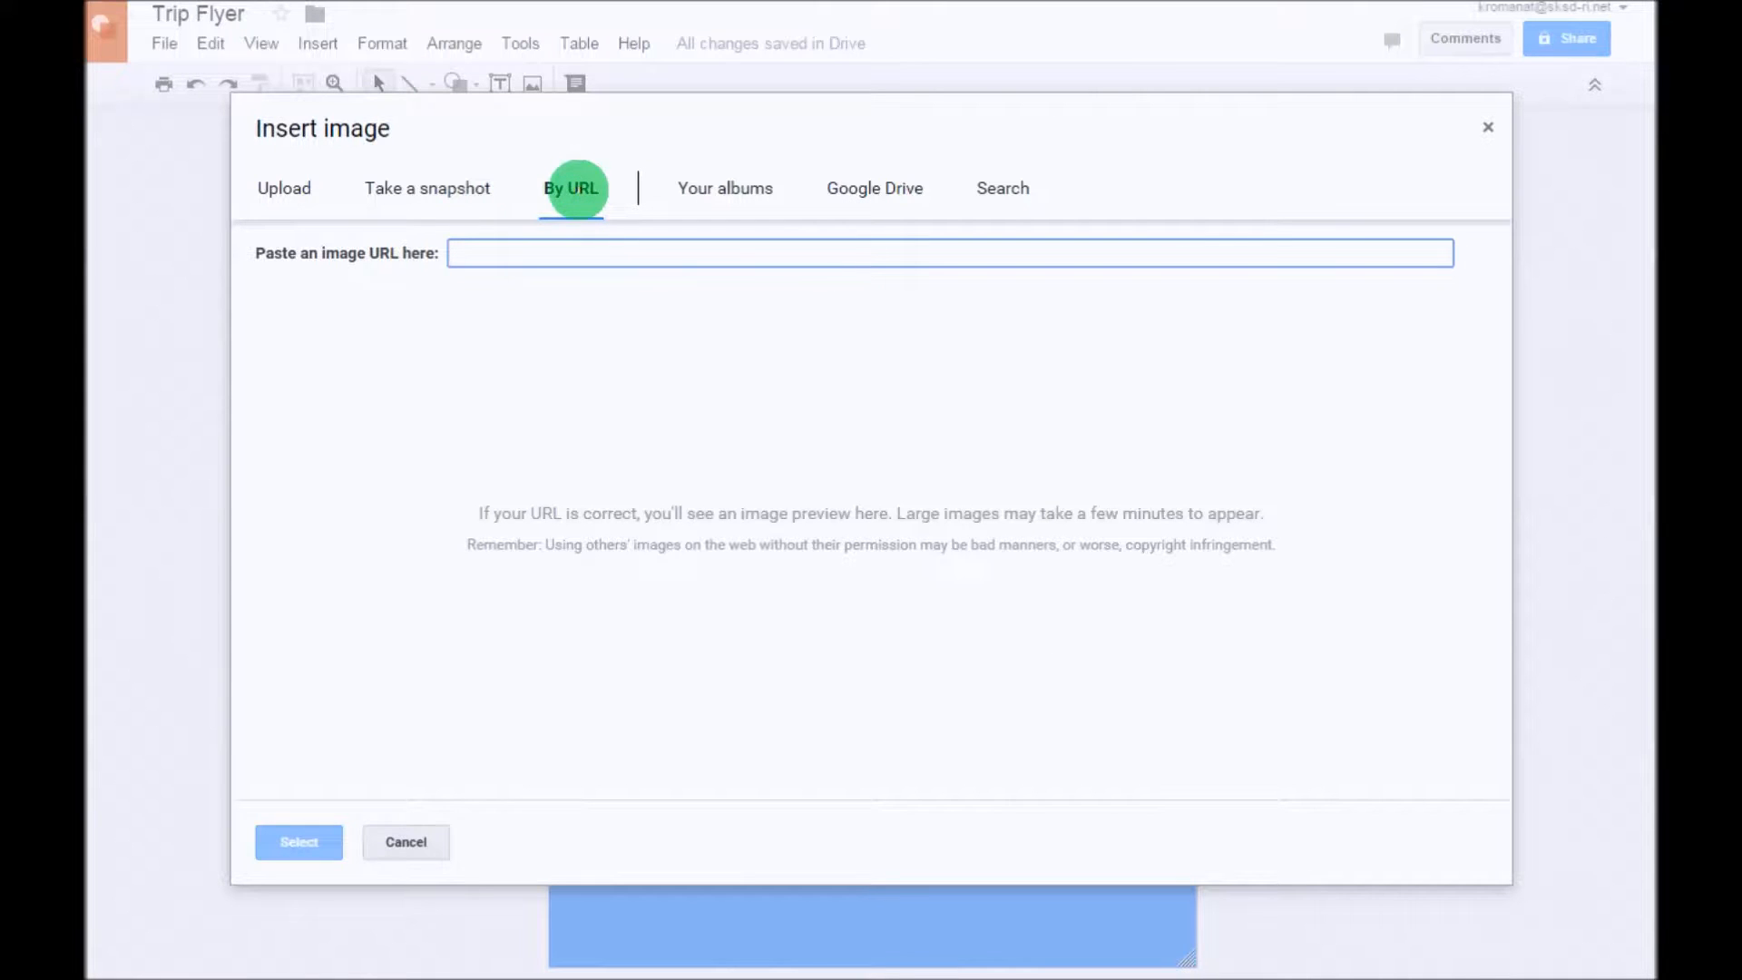
click(1488, 127)
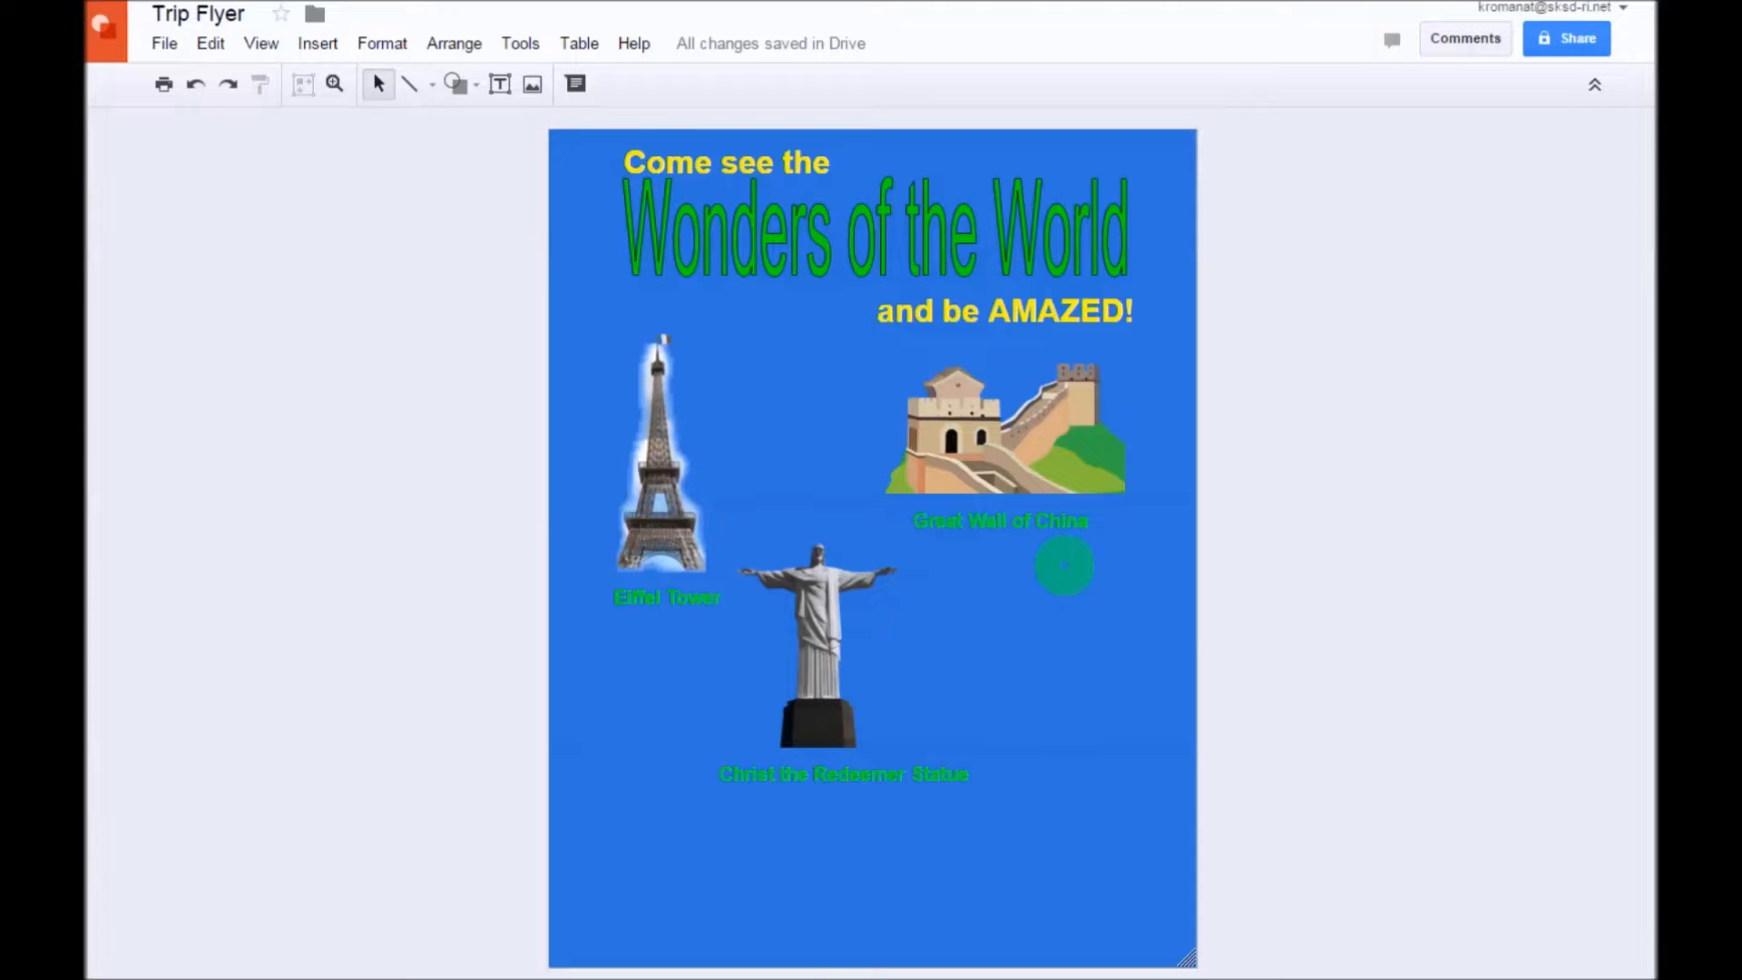
Step: Paste the copied pyramid image into the drawing, shrink it and place it in the flyer's lower-left corner
right_click(991, 626)
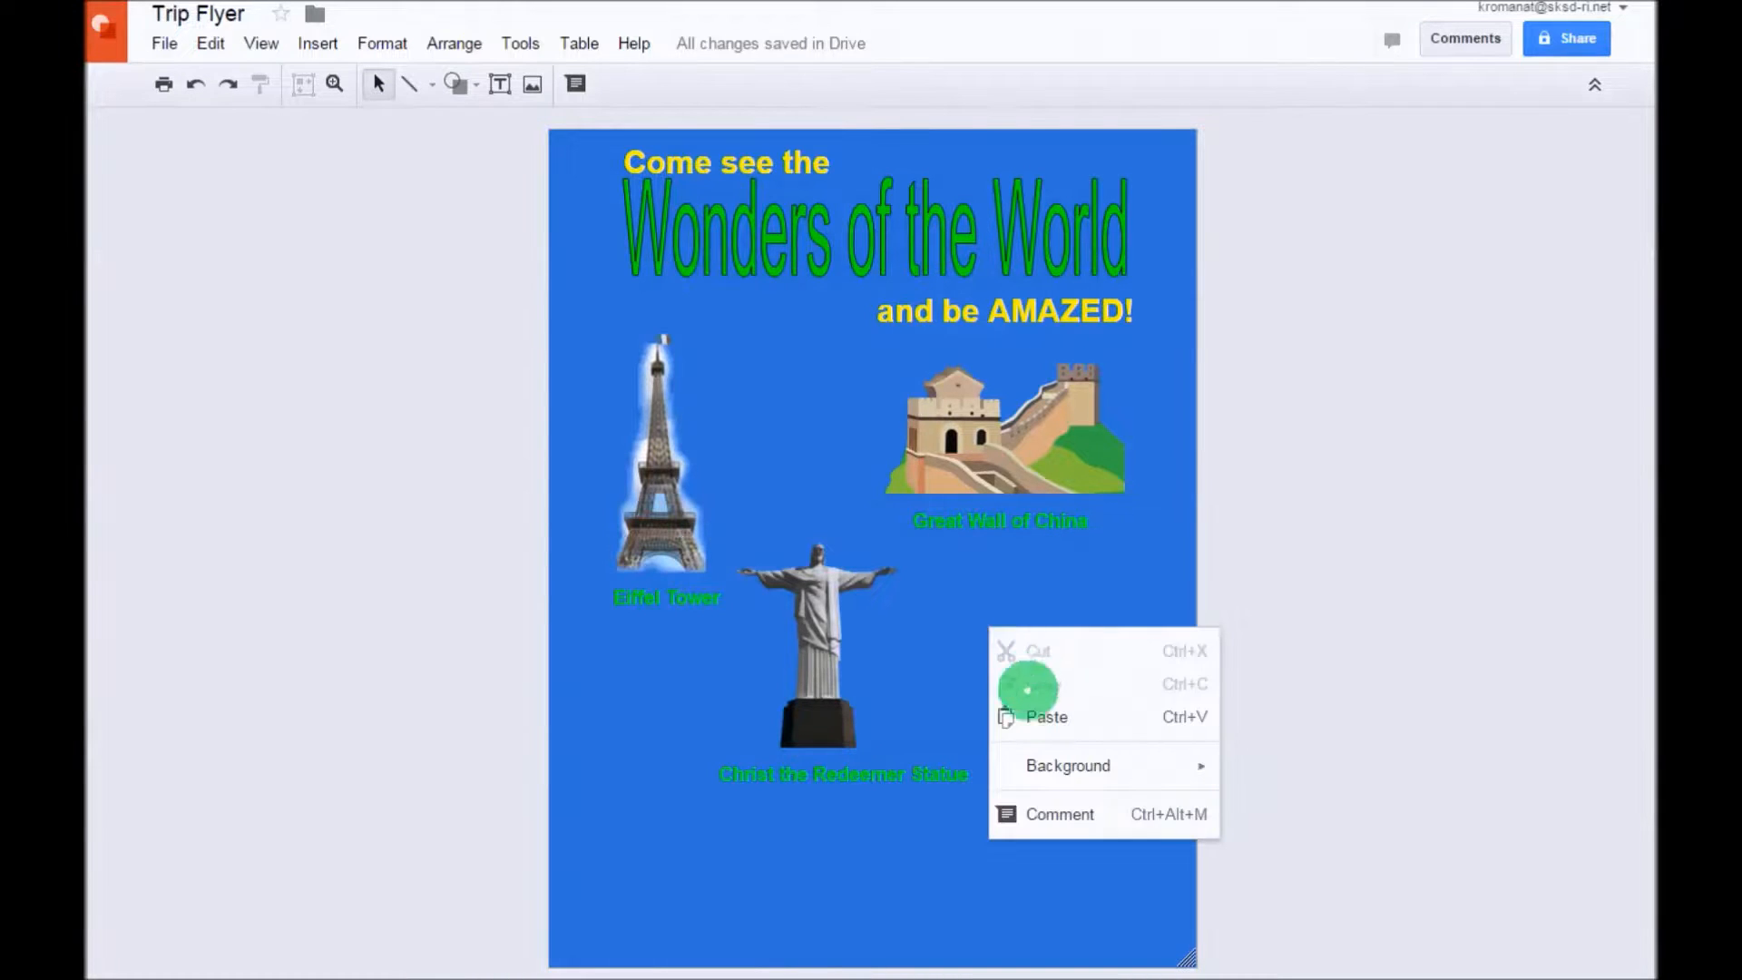
click(1080, 716)
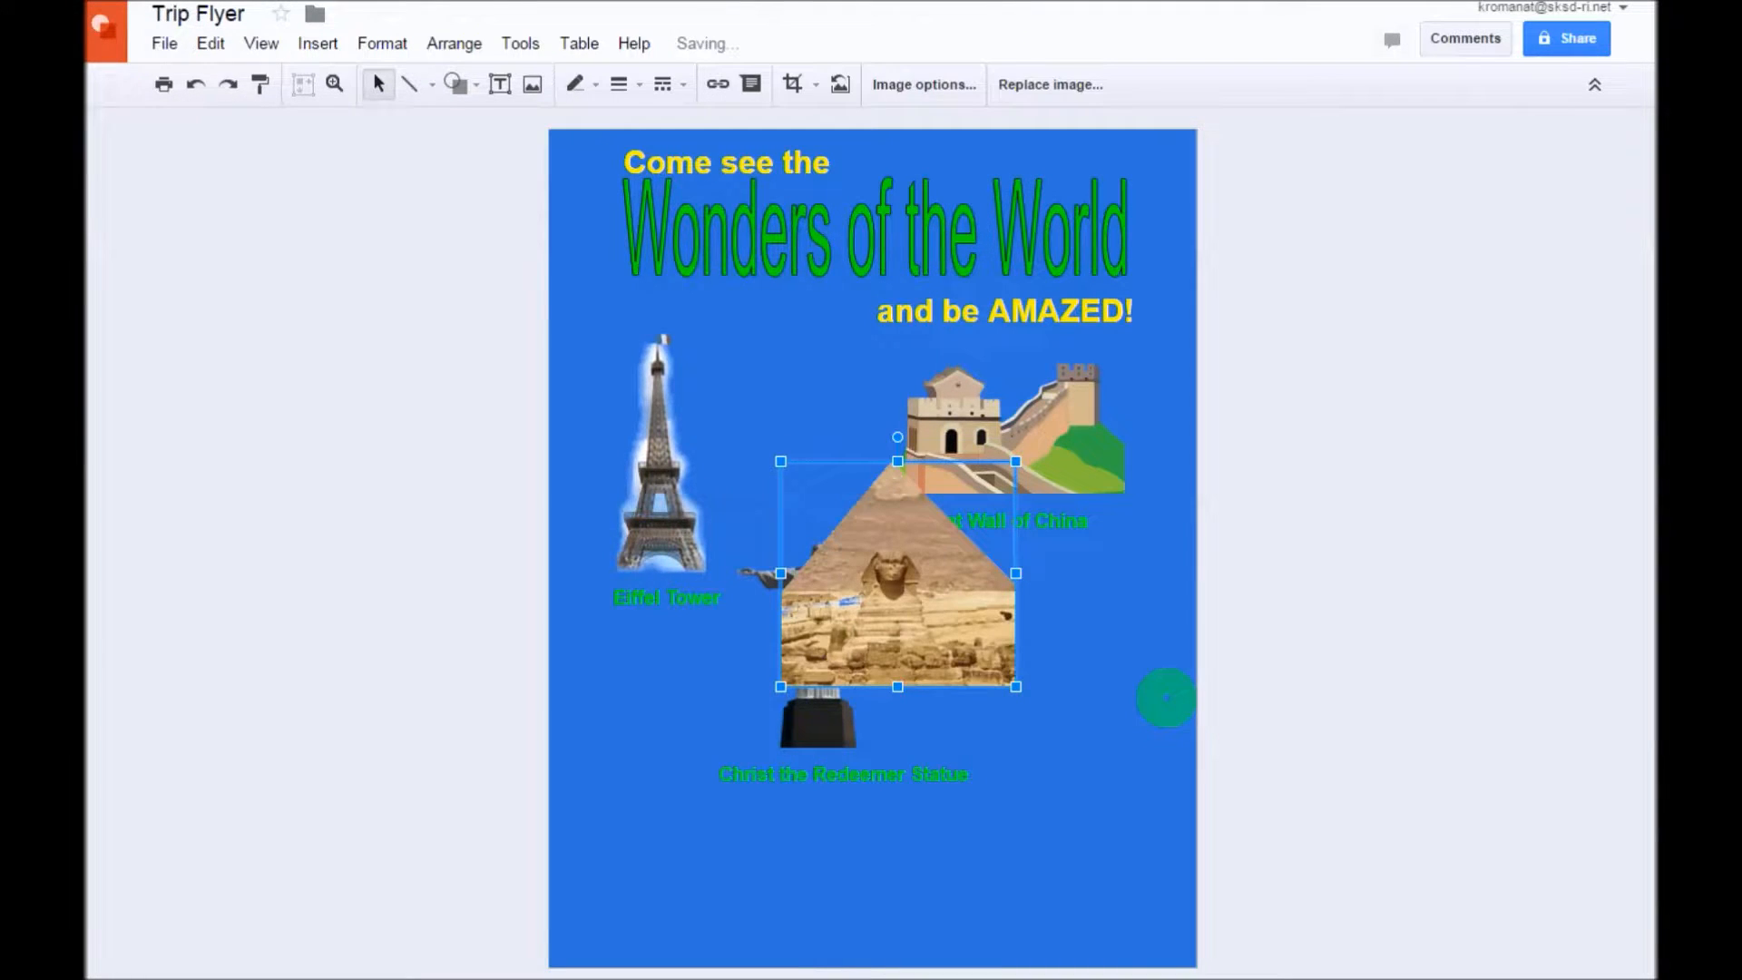
drag(1015, 686, 650, 854)
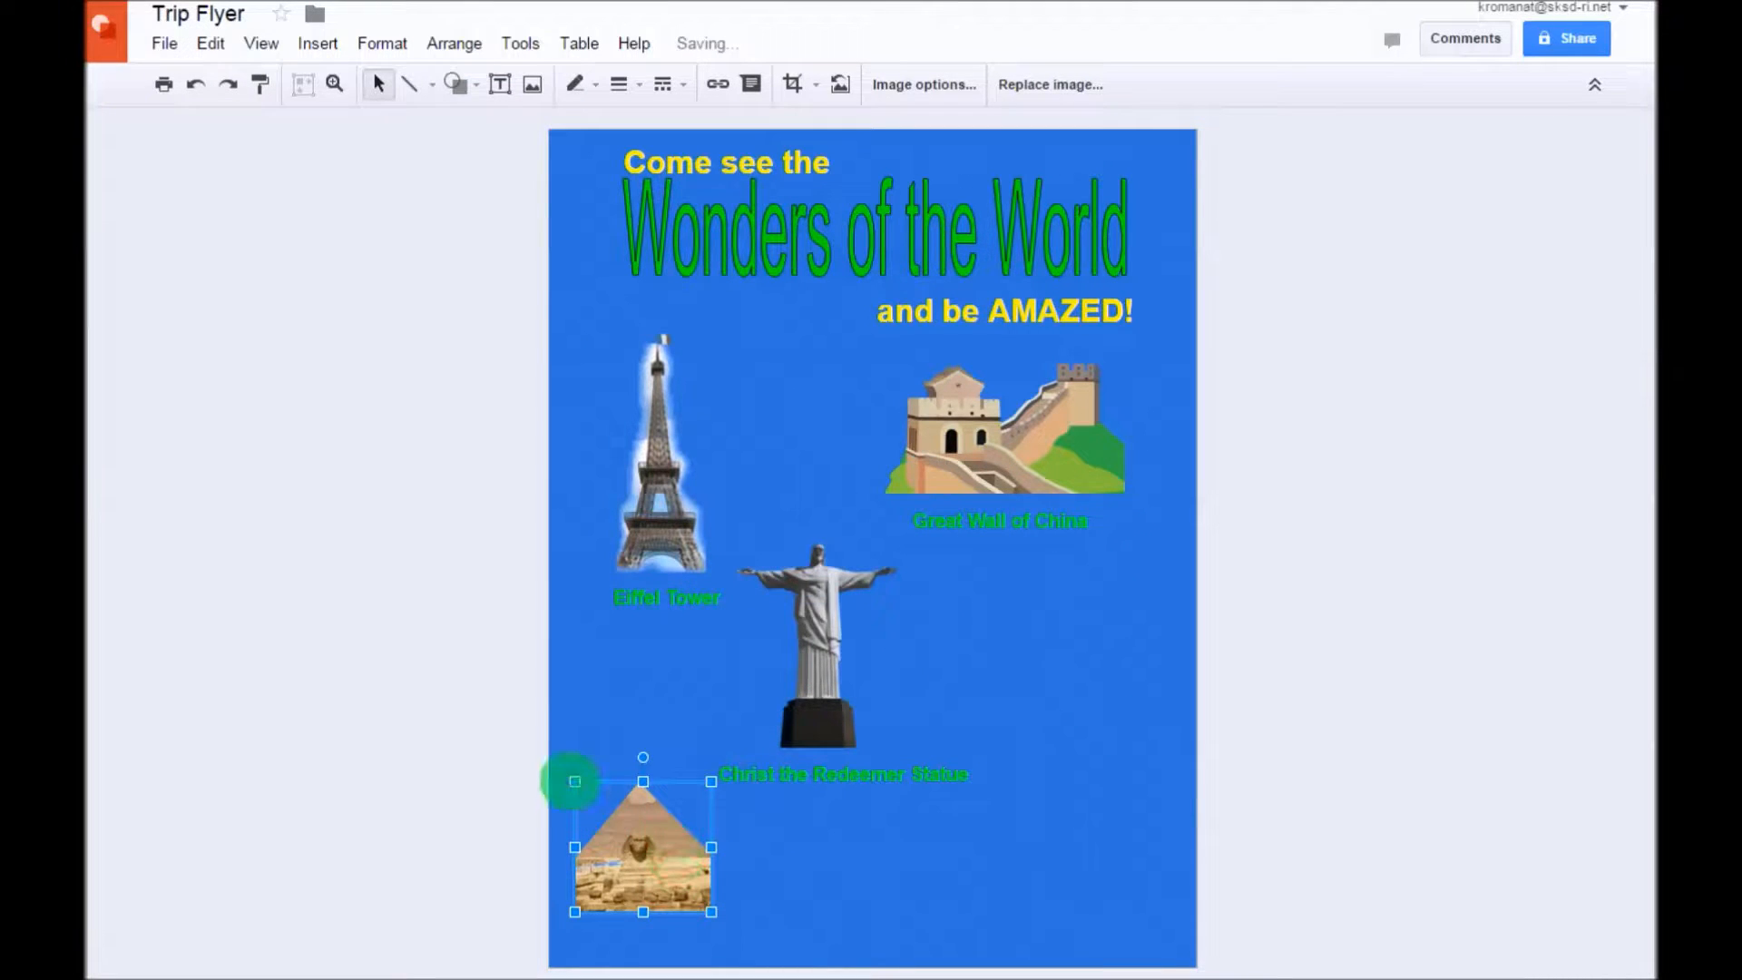
drag(574, 781, 568, 774)
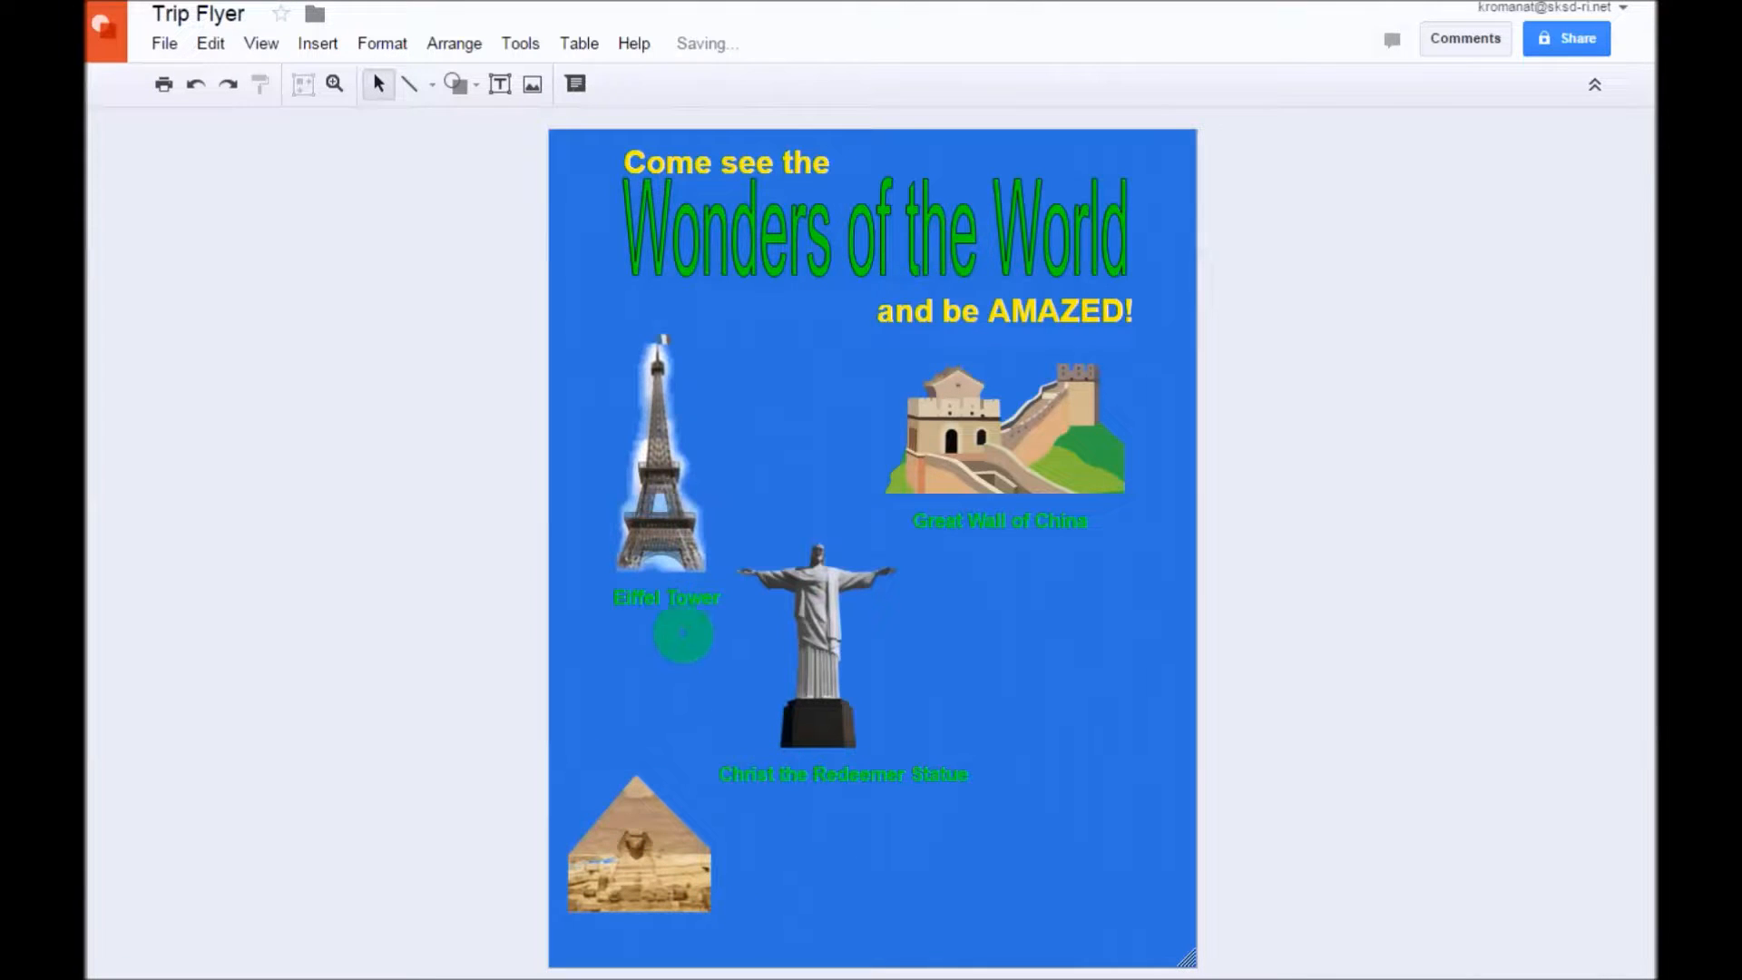
Step: Duplicate the "Christ the Redeemer Statue" caption and move the copy beneath the pyramid image
click(682, 611)
click(812, 773)
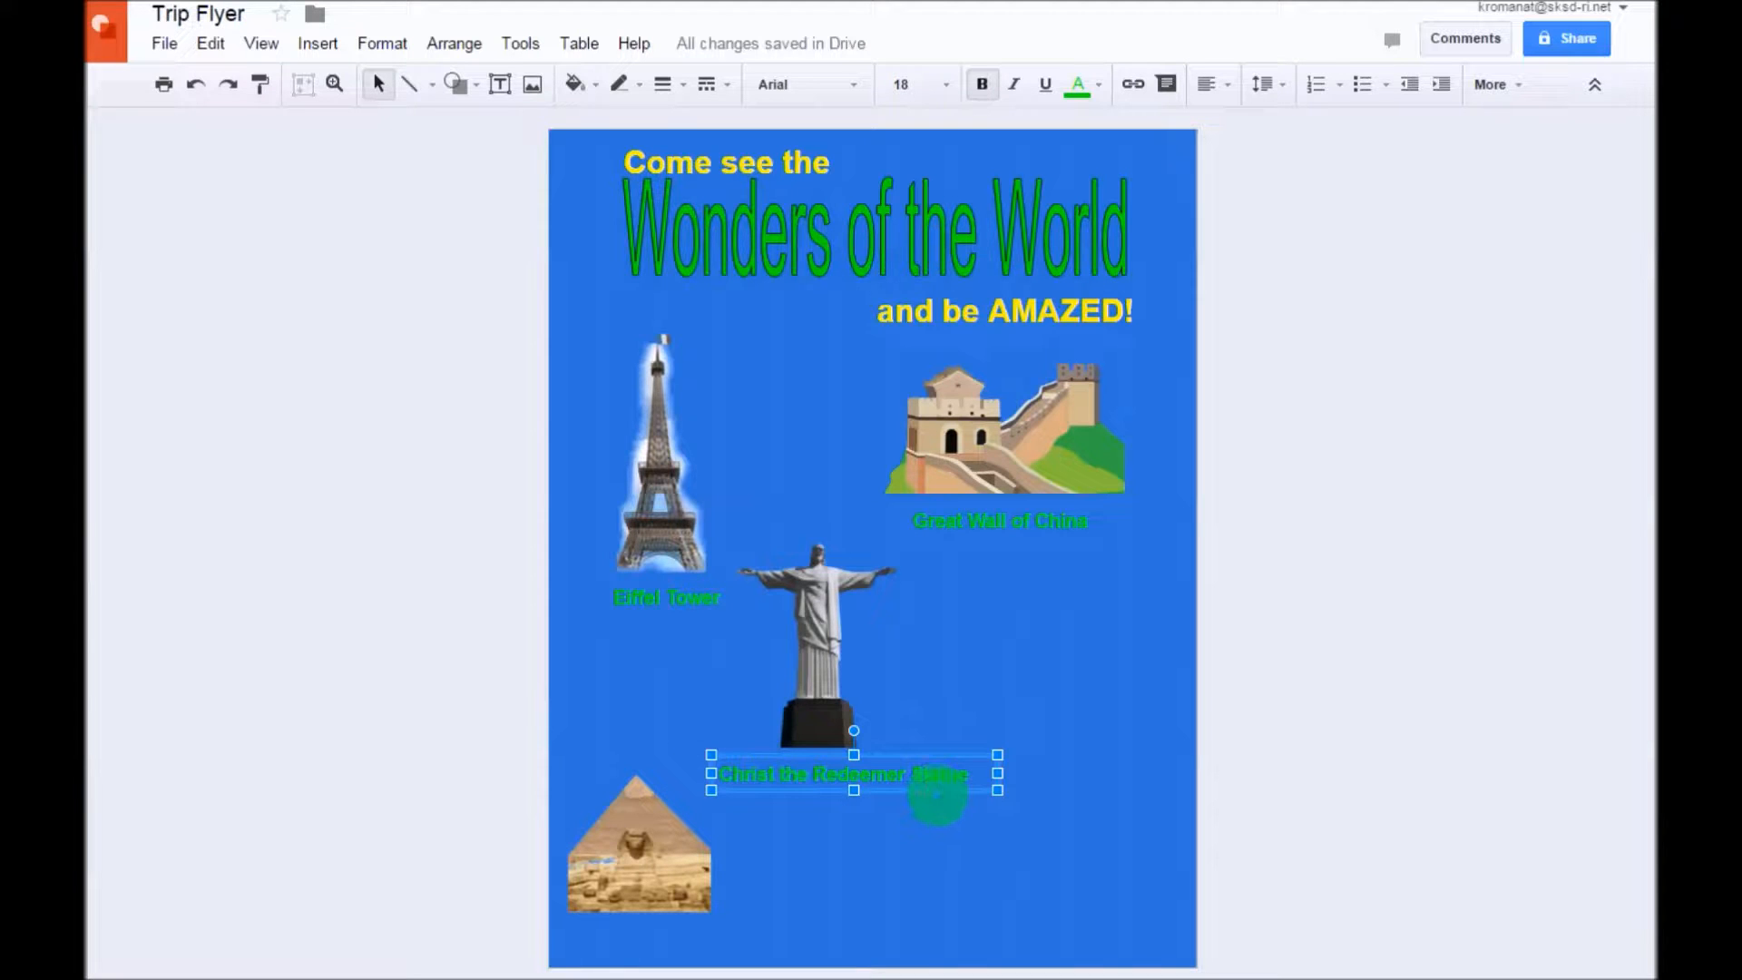
click(971, 830)
drag(934, 786, 753, 957)
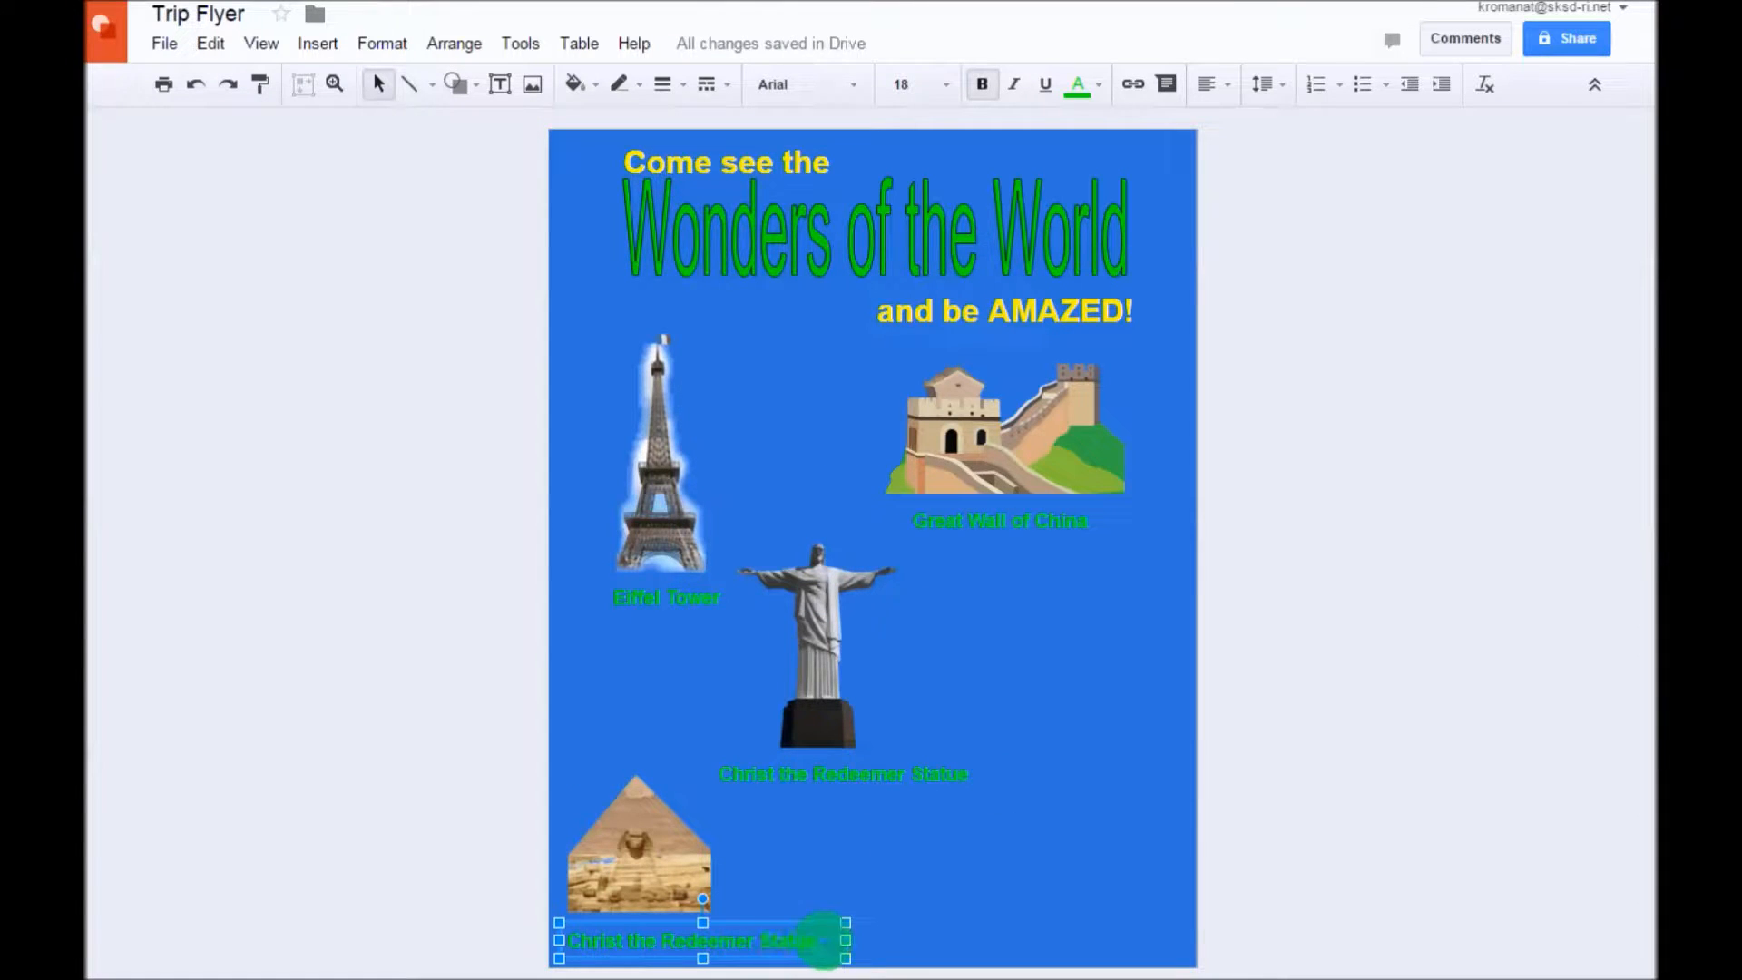
Step: Replace the text of the caption beneath the pyramid image with "Pyramids of Giza"
triple_click(824, 940)
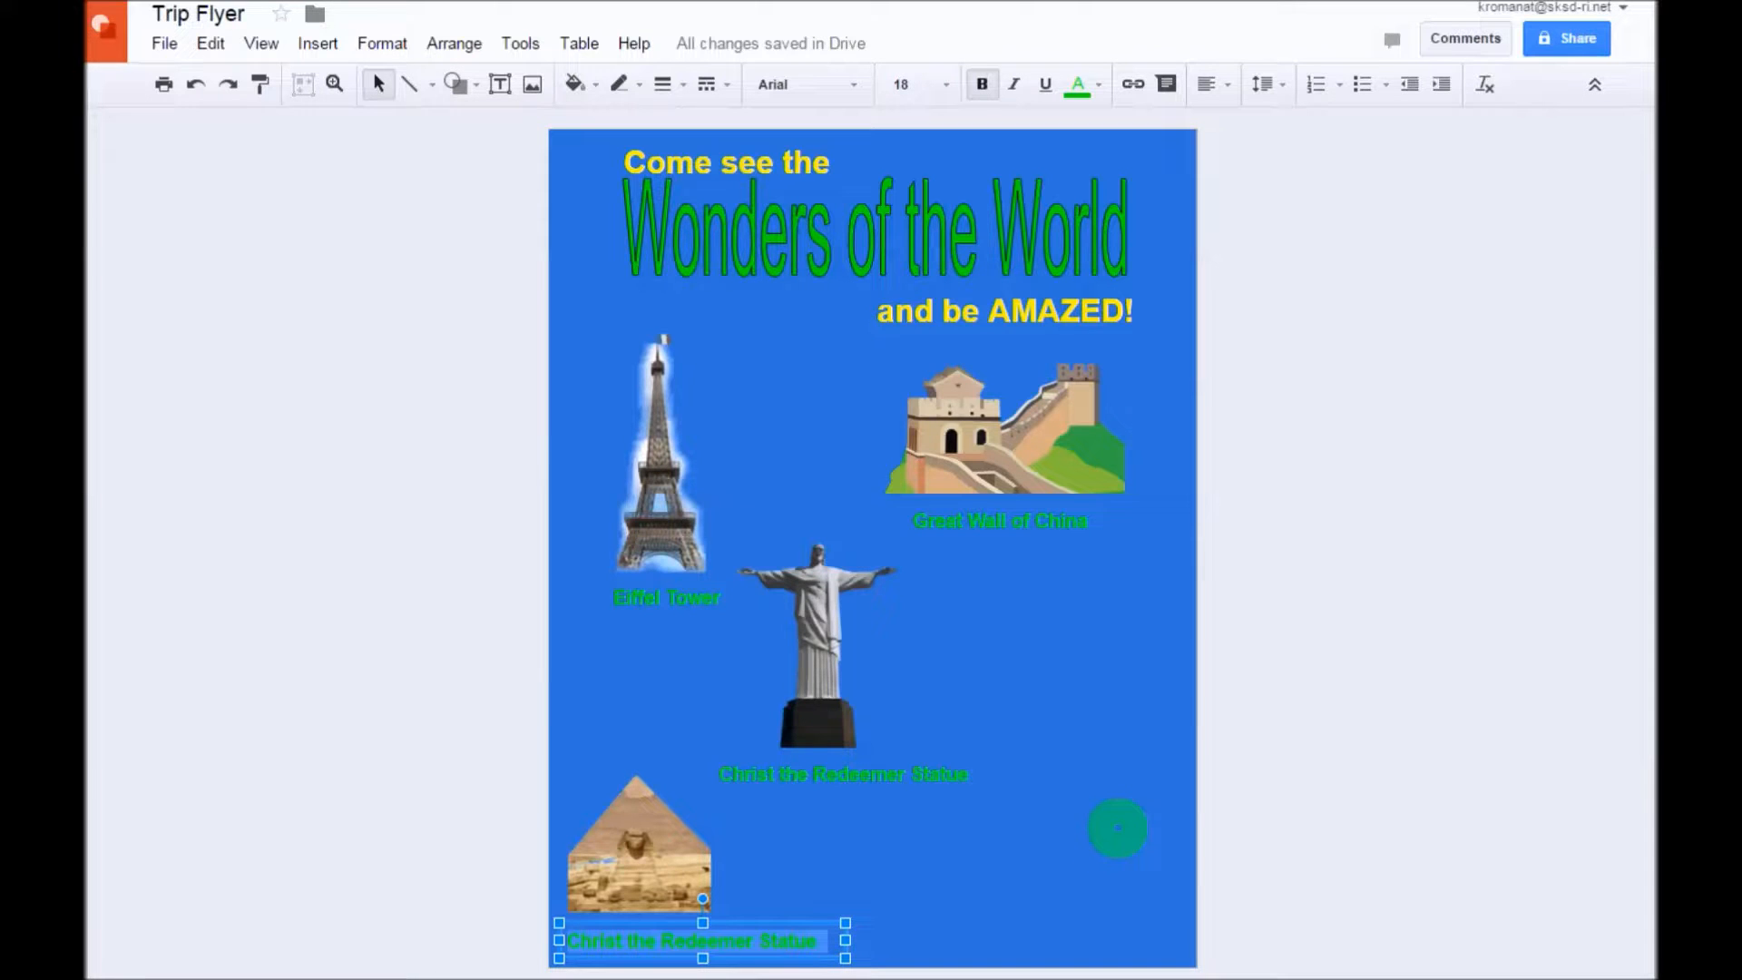
text(Giza)
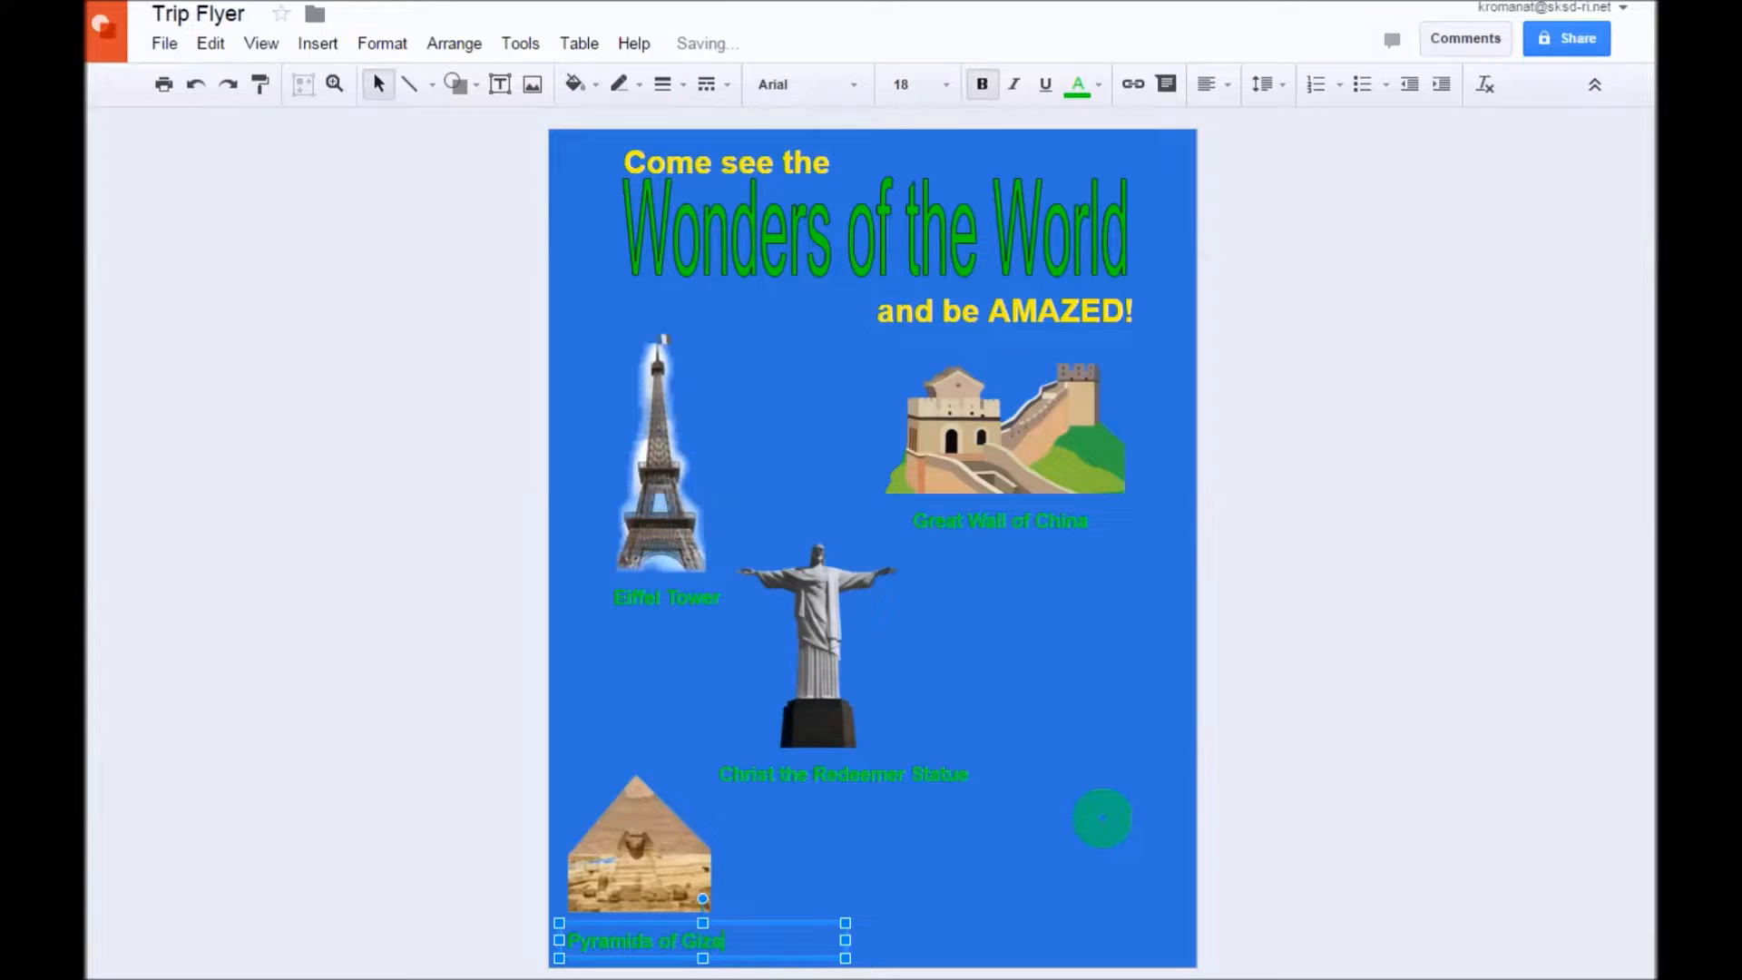
click(1116, 828)
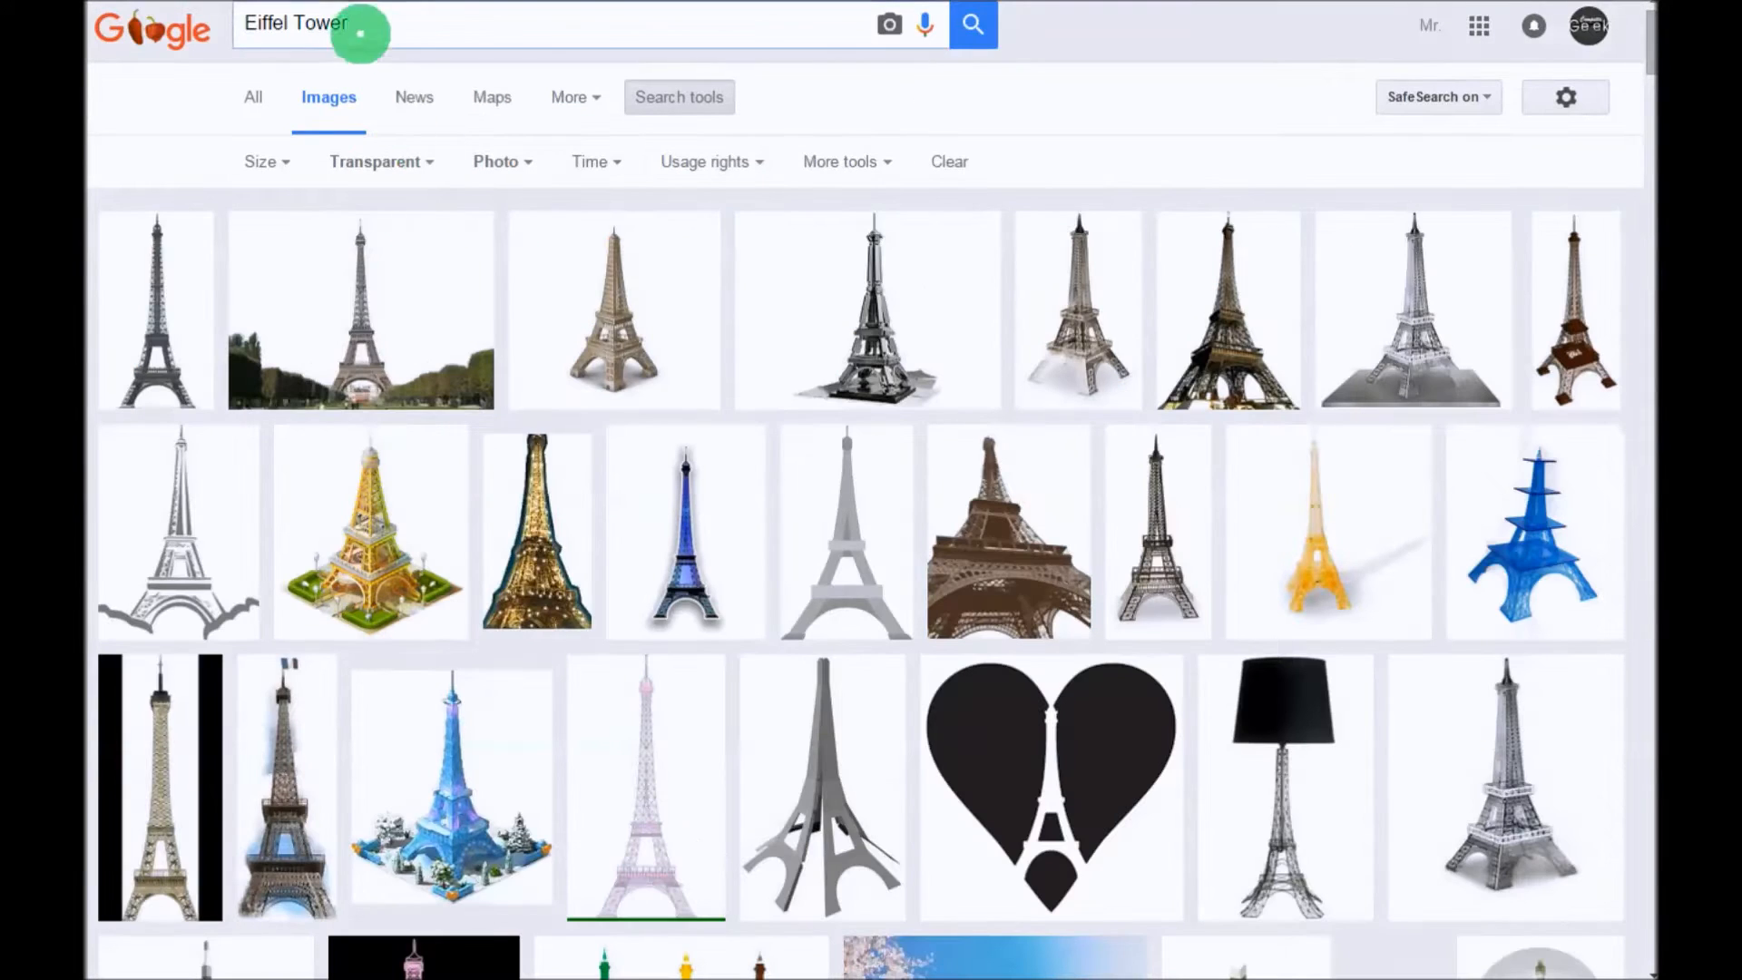
Step: Switch to Google Images and replace the Eiffel Tower search with "empire state building"
click(360, 33)
key(BackSpace)
key(BackSpace)
key(BackSpace)
key(BackSpace)
key(BackSpace)
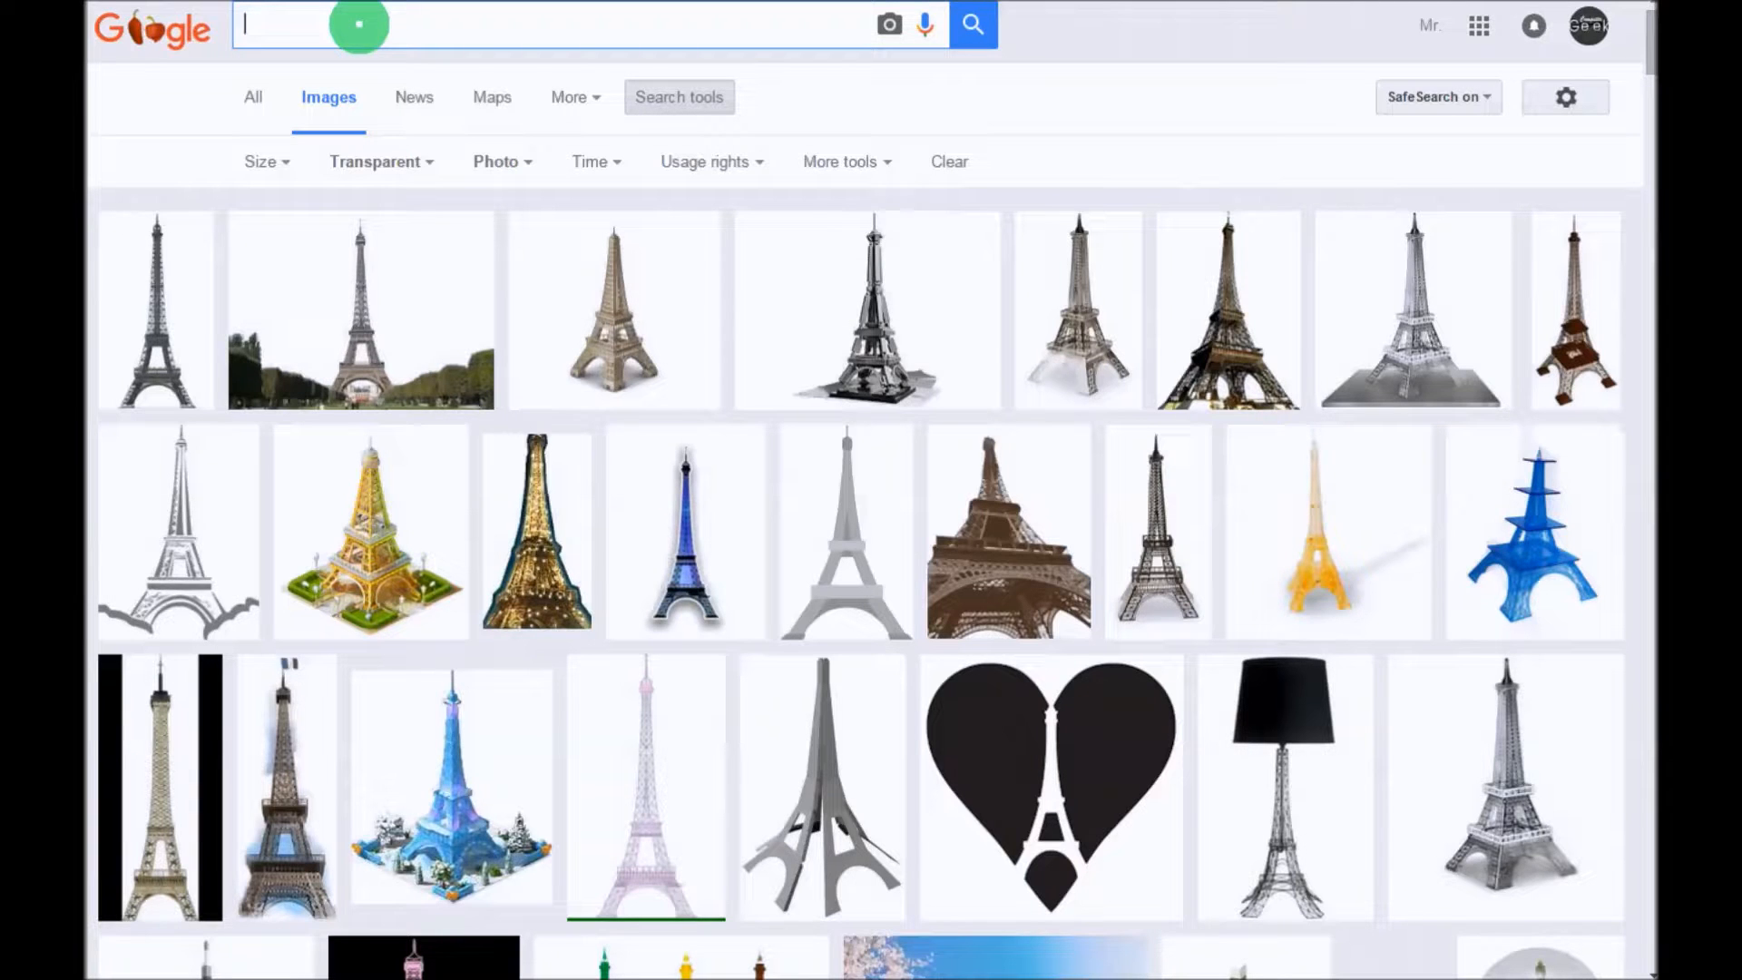
text(Emp)
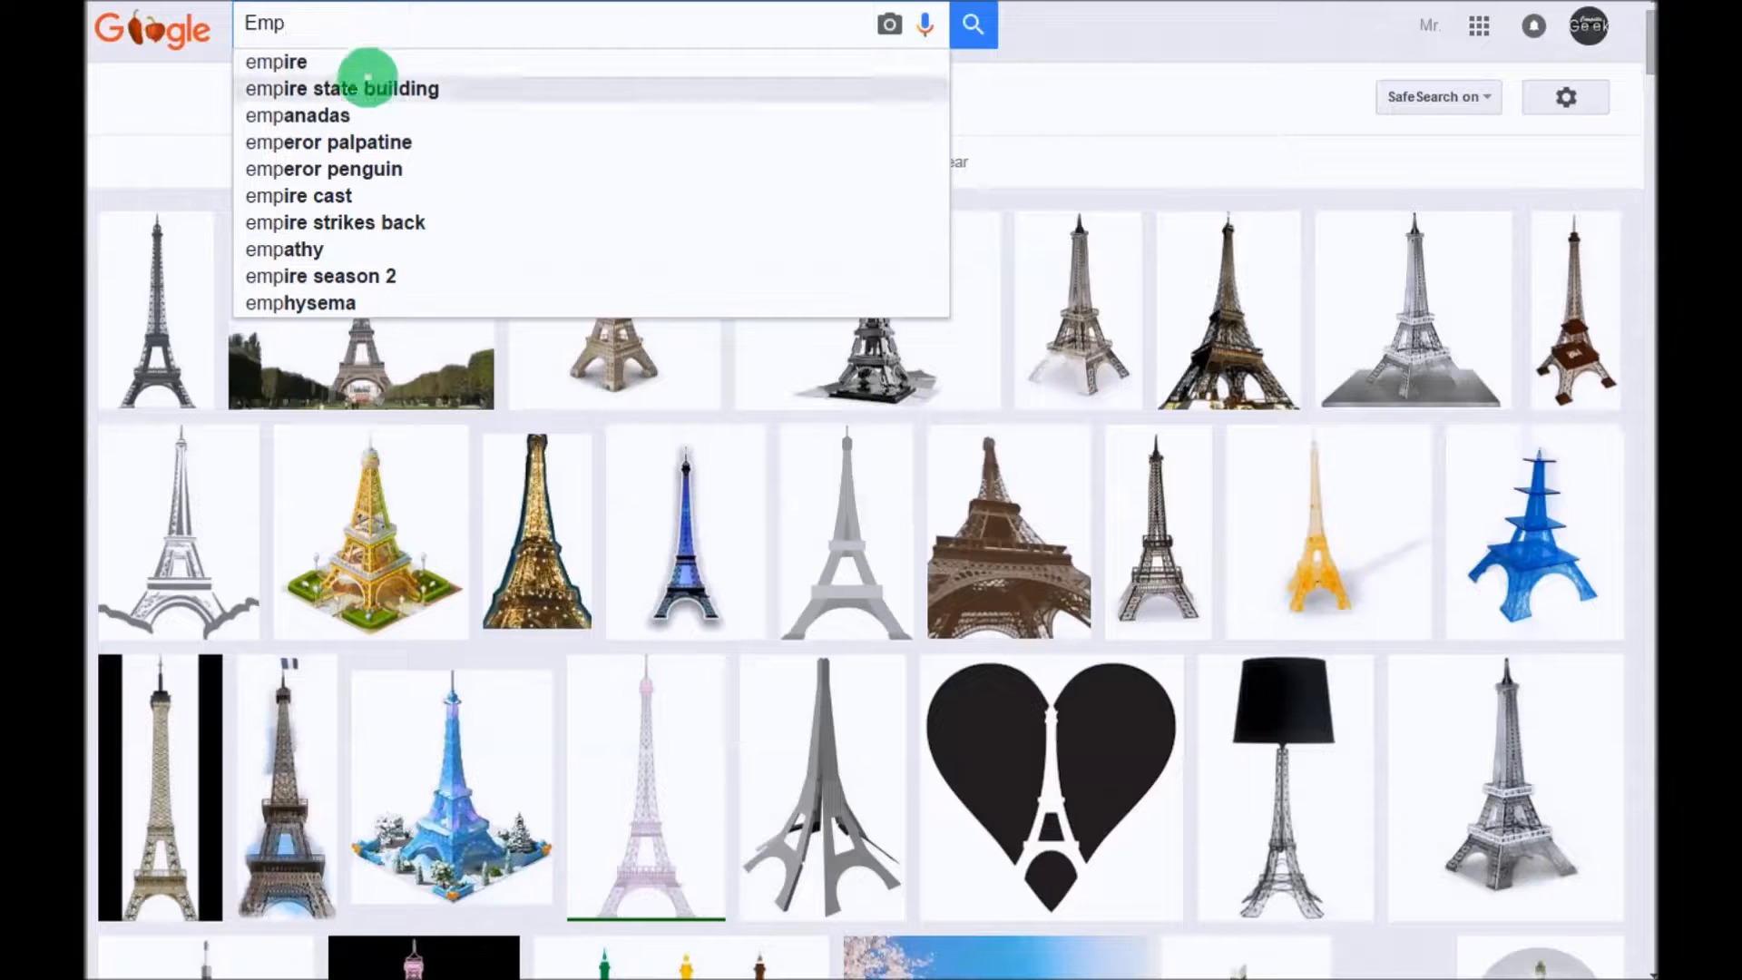
click(401, 90)
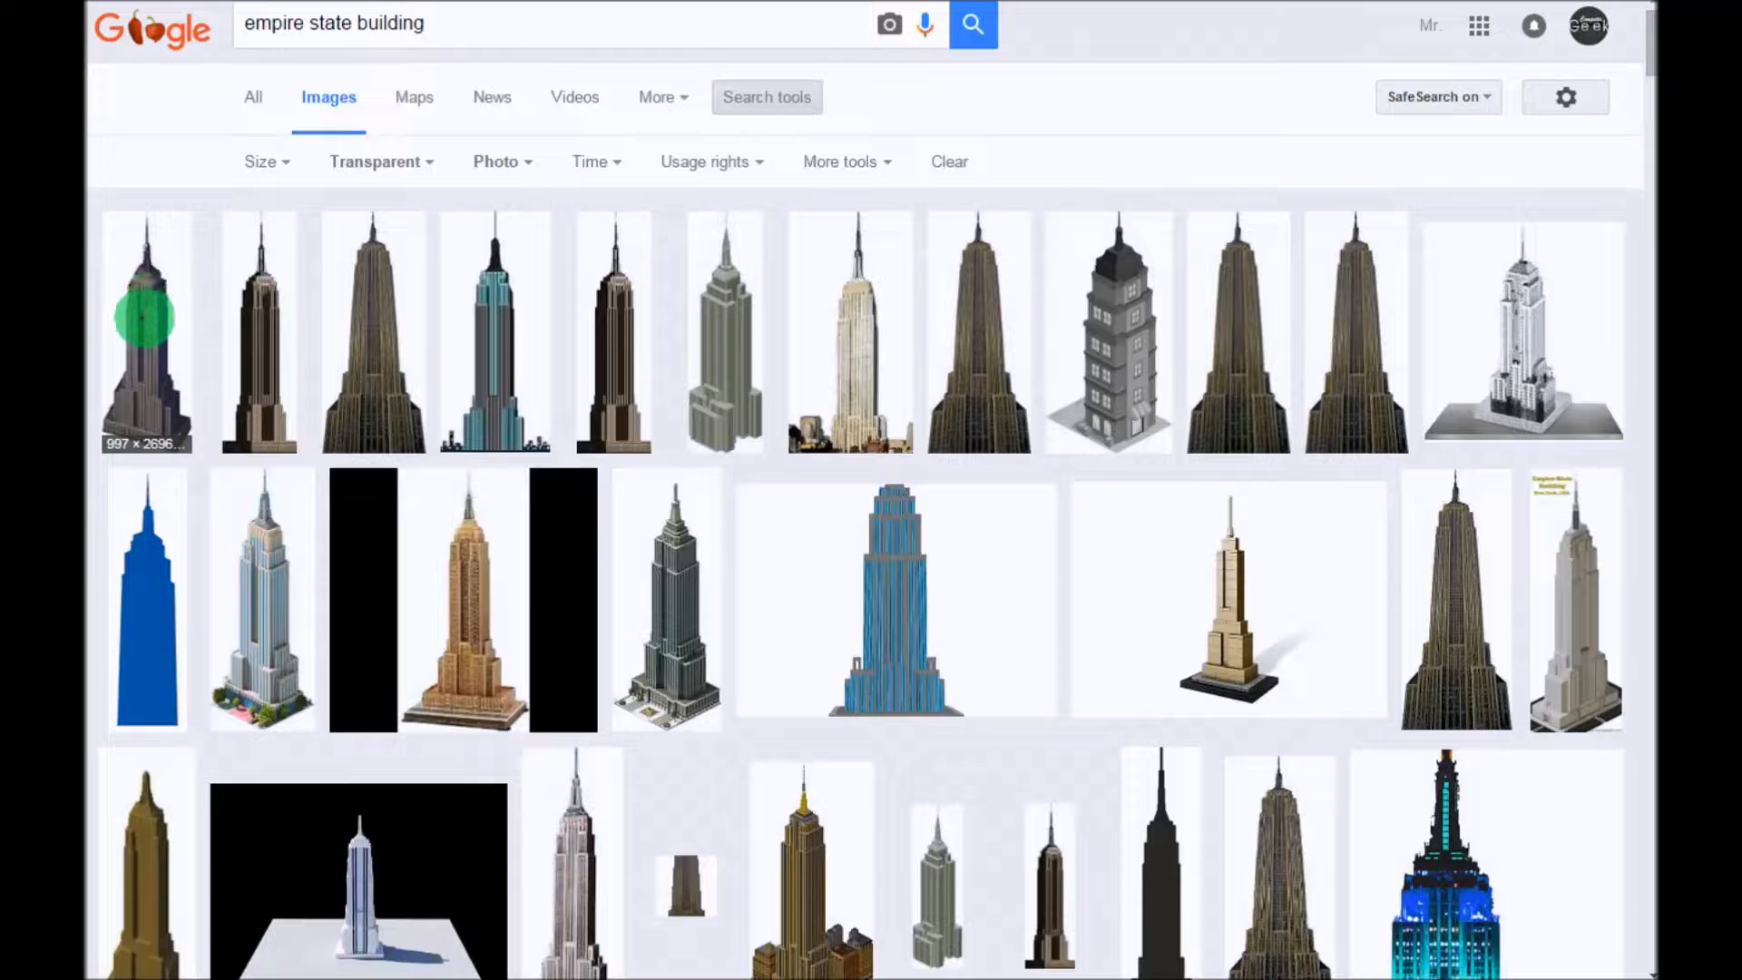
Step: Copy the full-size 997 × 2696 Empire State Building image from wiki.sc4devotion.com and return to the Trip Flyer drawing
click(144, 318)
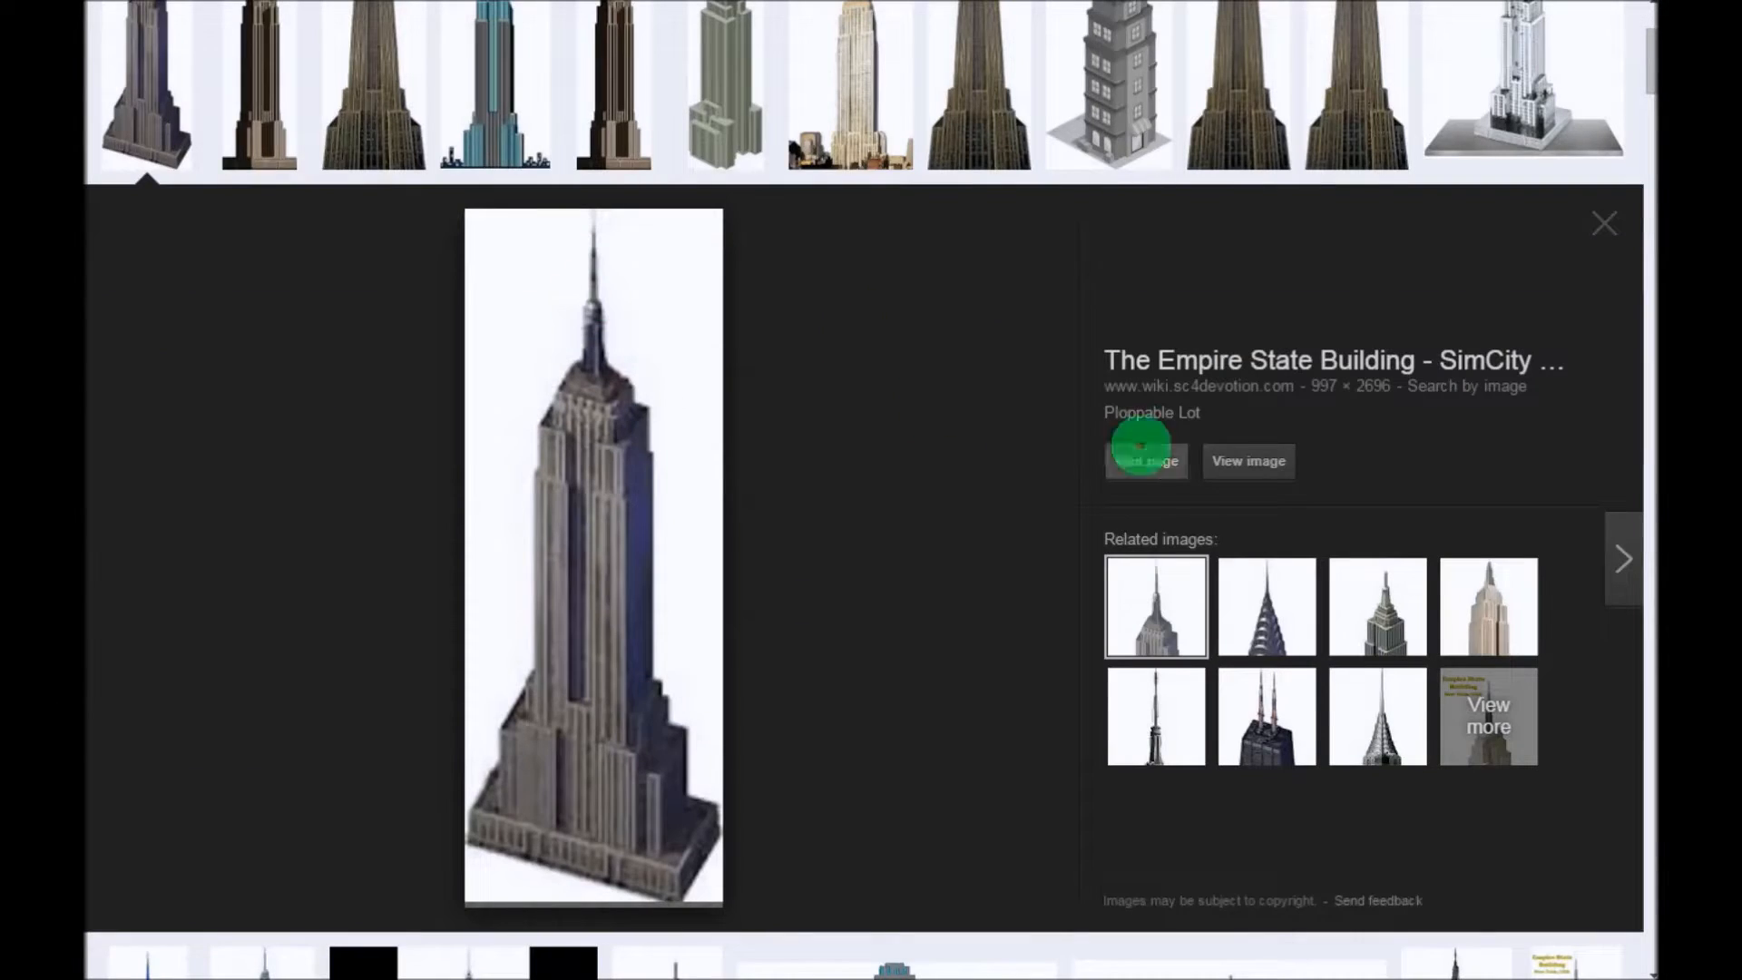
click(1268, 459)
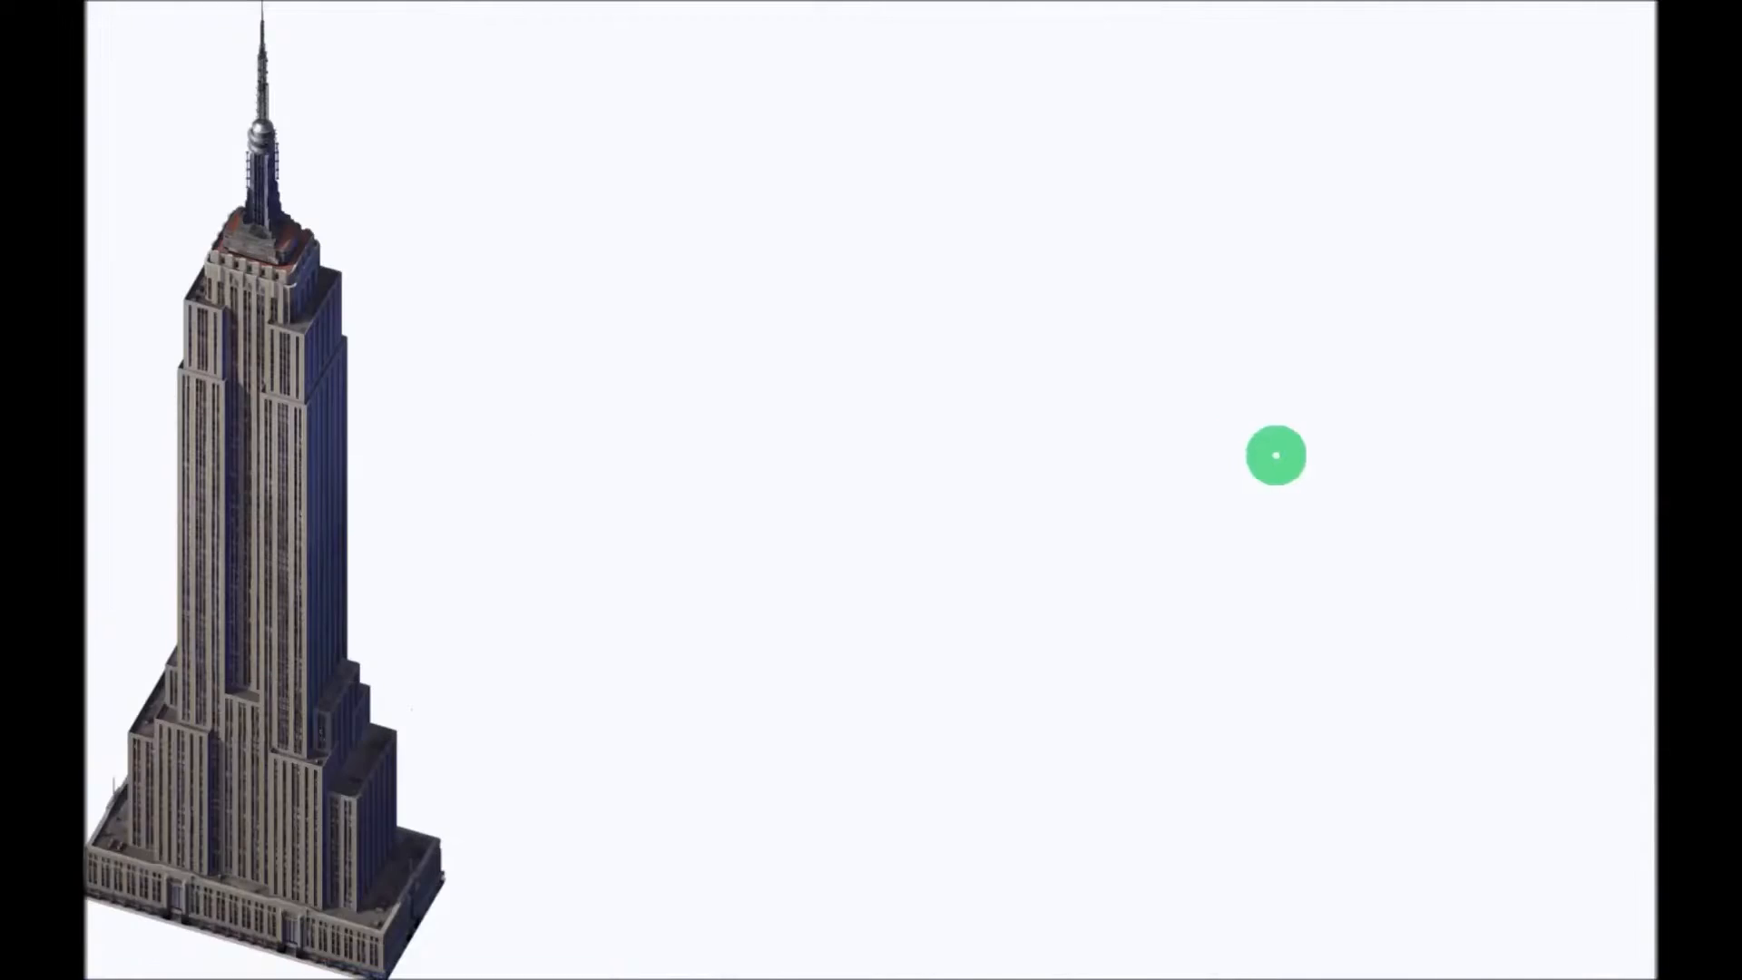
right_click(269, 385)
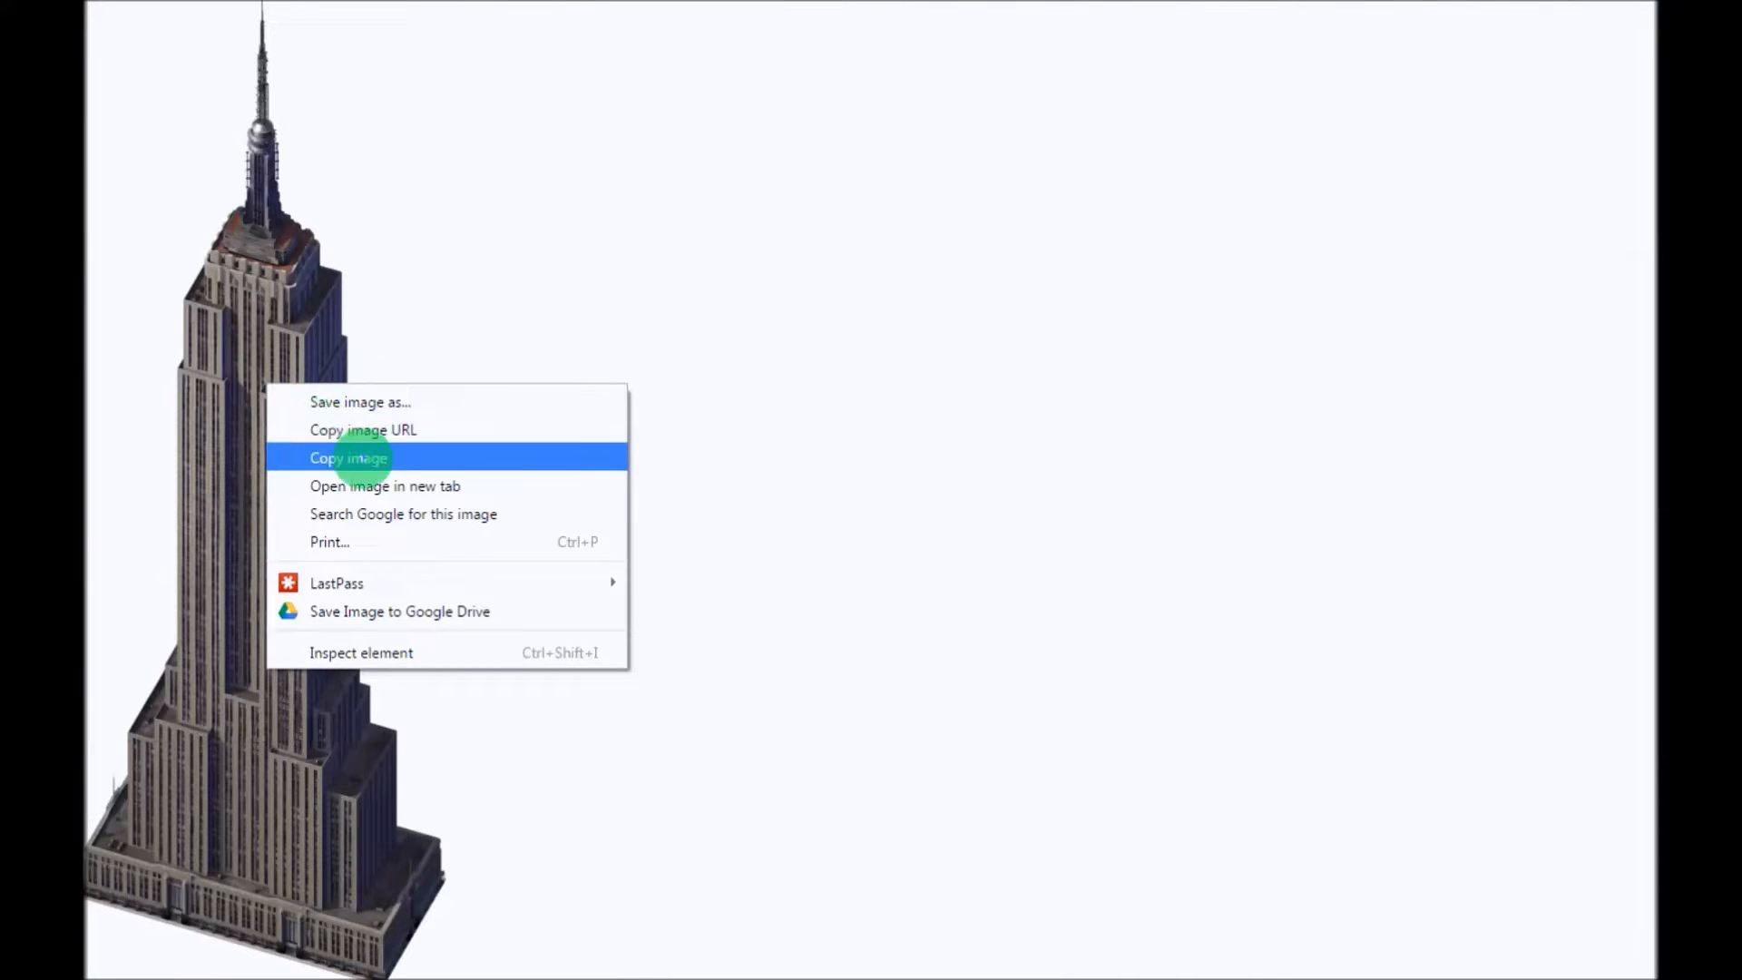
click(367, 457)
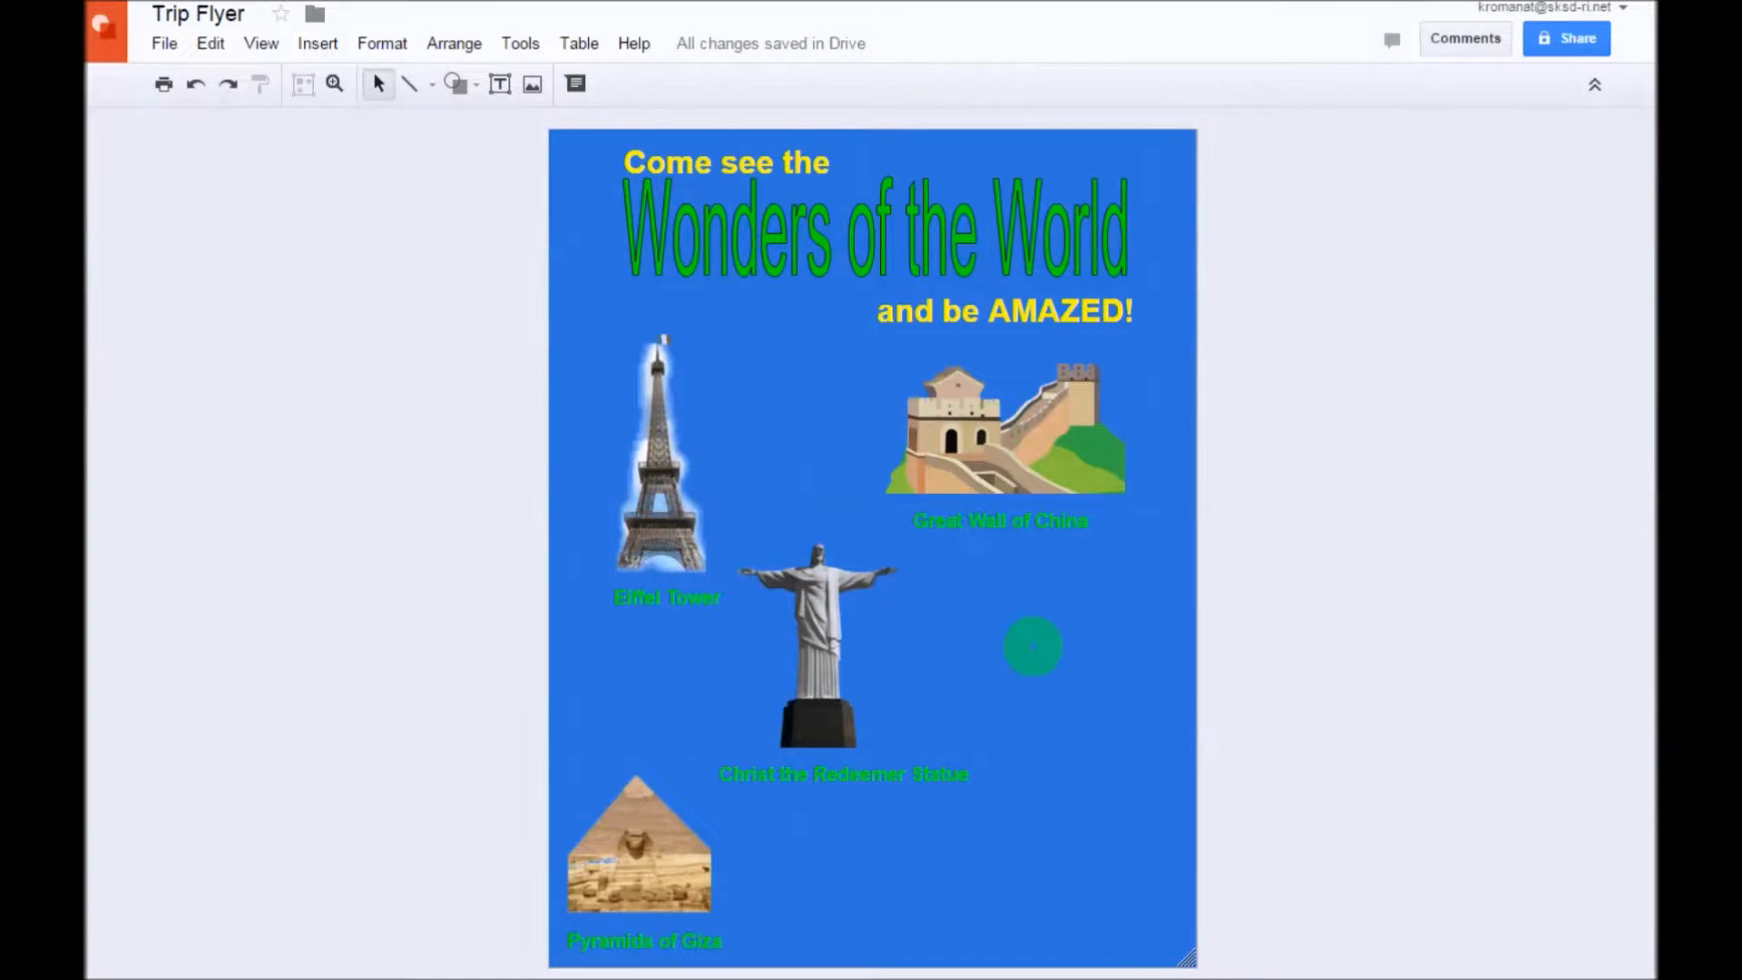
Step: Paste the copied Empire State Building image into the drawing, shrink it and place it in the flyer's lower-right corner
right_click(1033, 644)
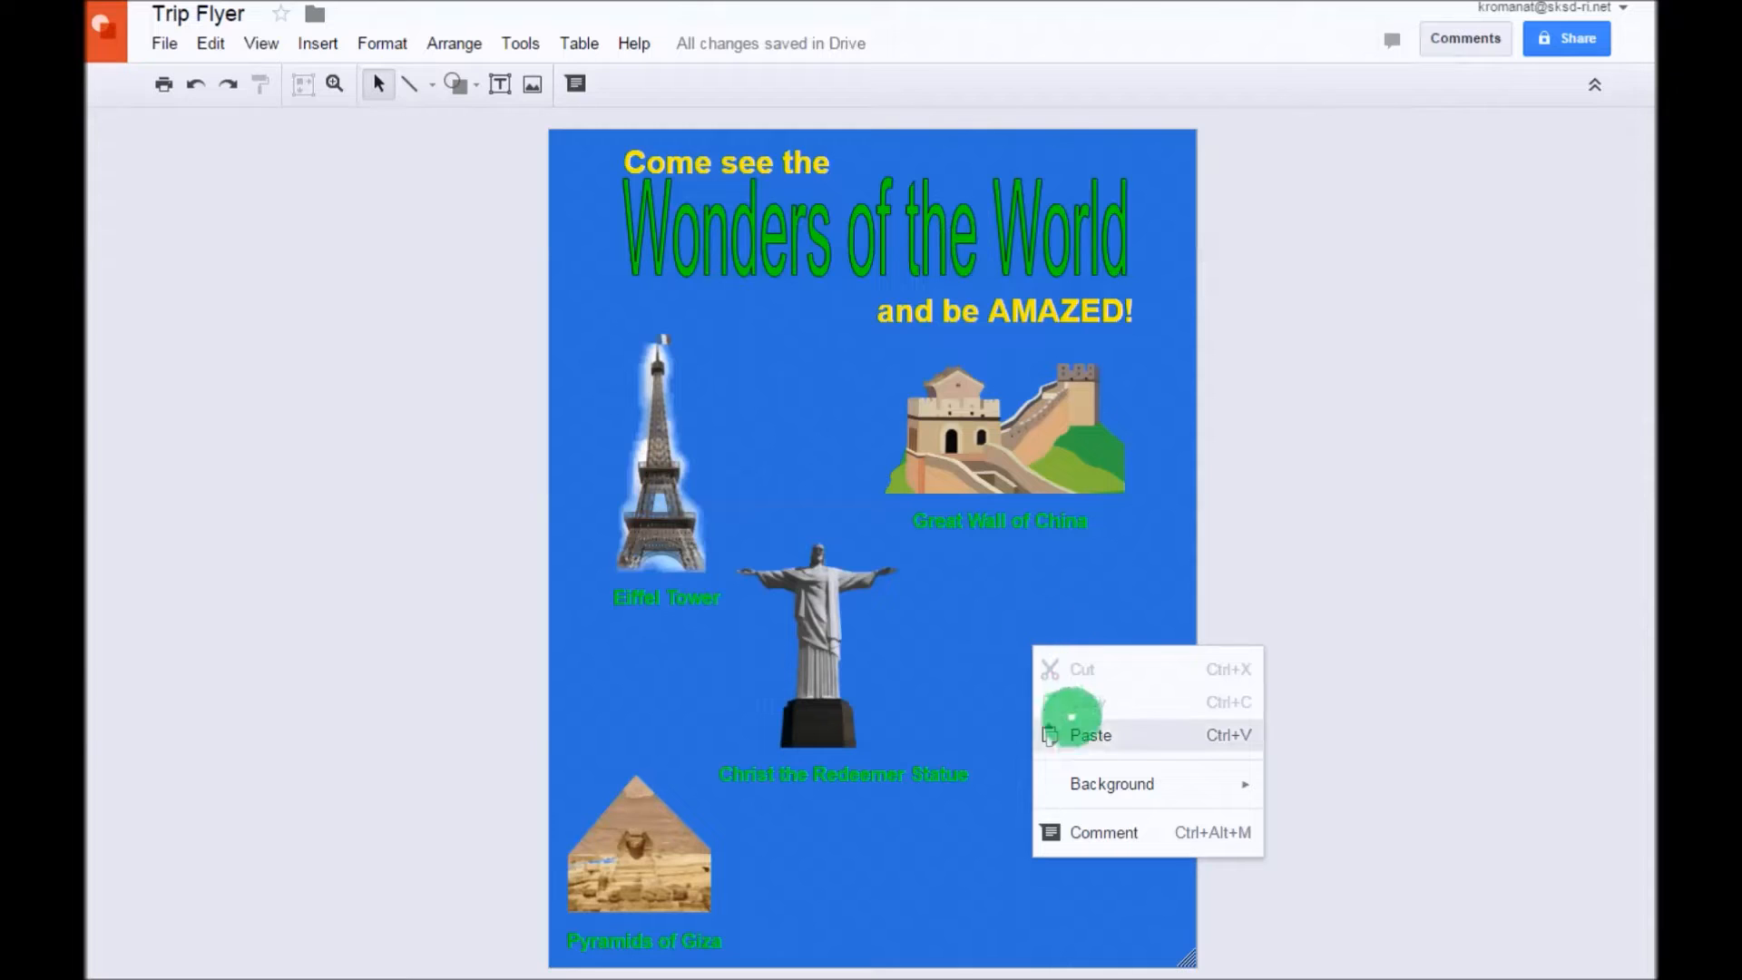
click(1080, 733)
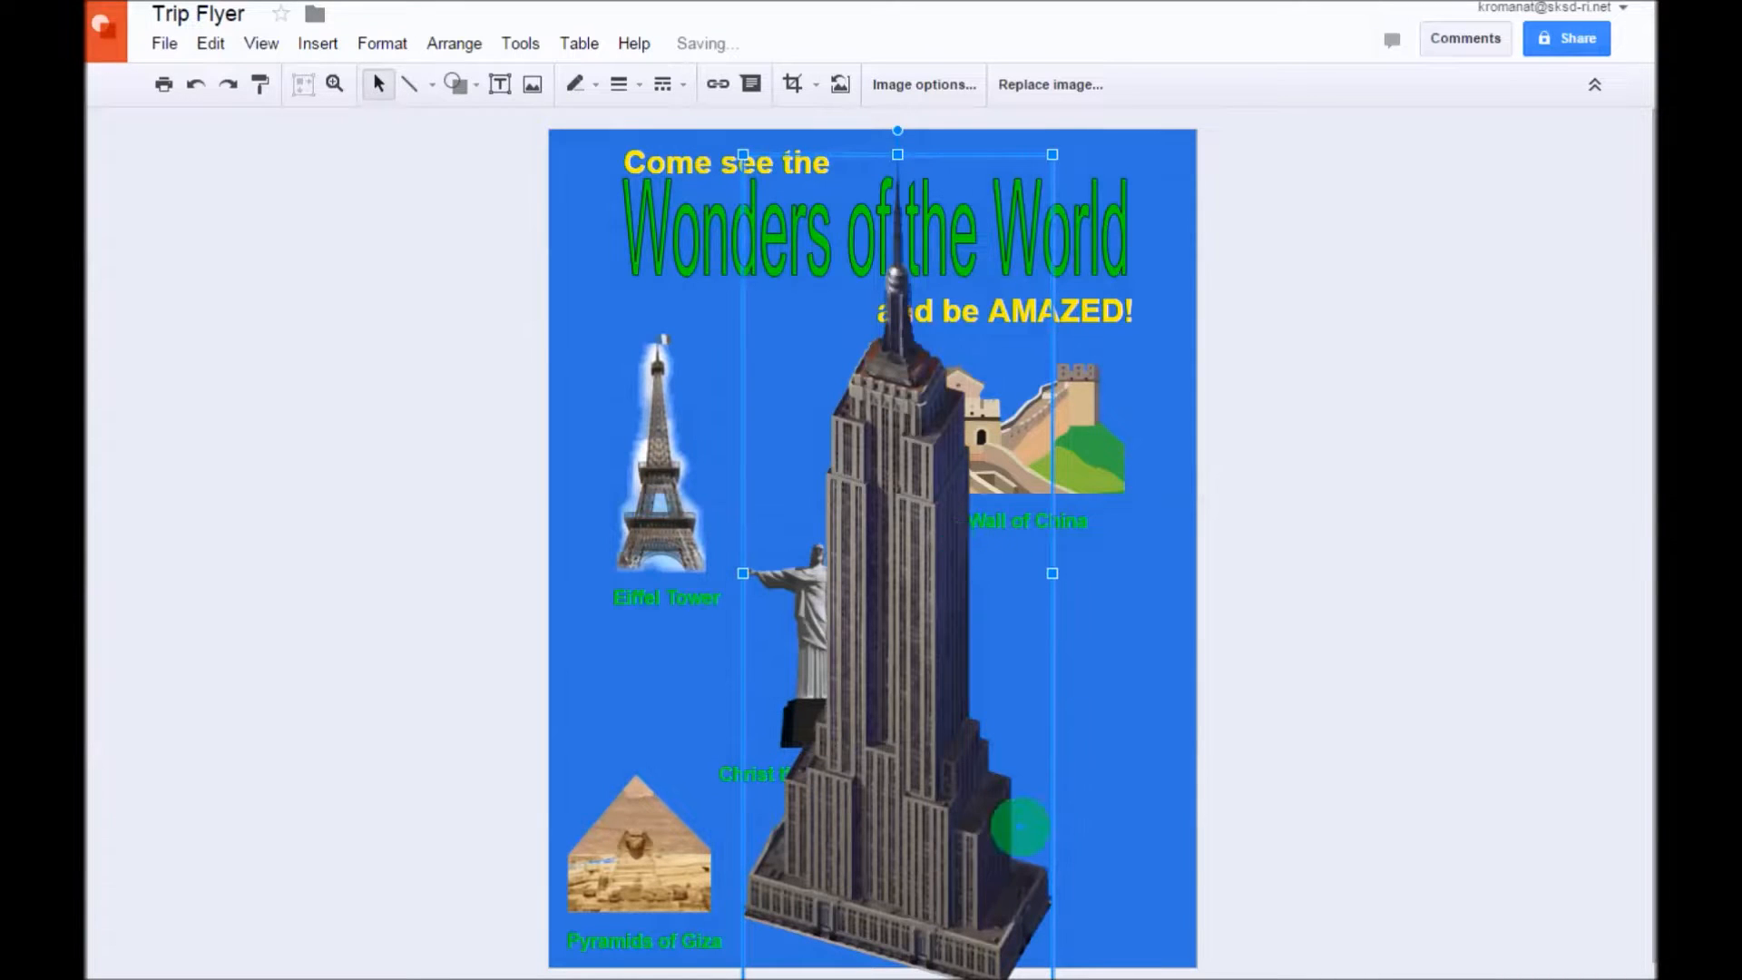
drag(743, 155, 984, 555)
scroll(1269, 646, down, 1)
drag(984, 714, 1101, 693)
drag(1022, 550, 1102, 692)
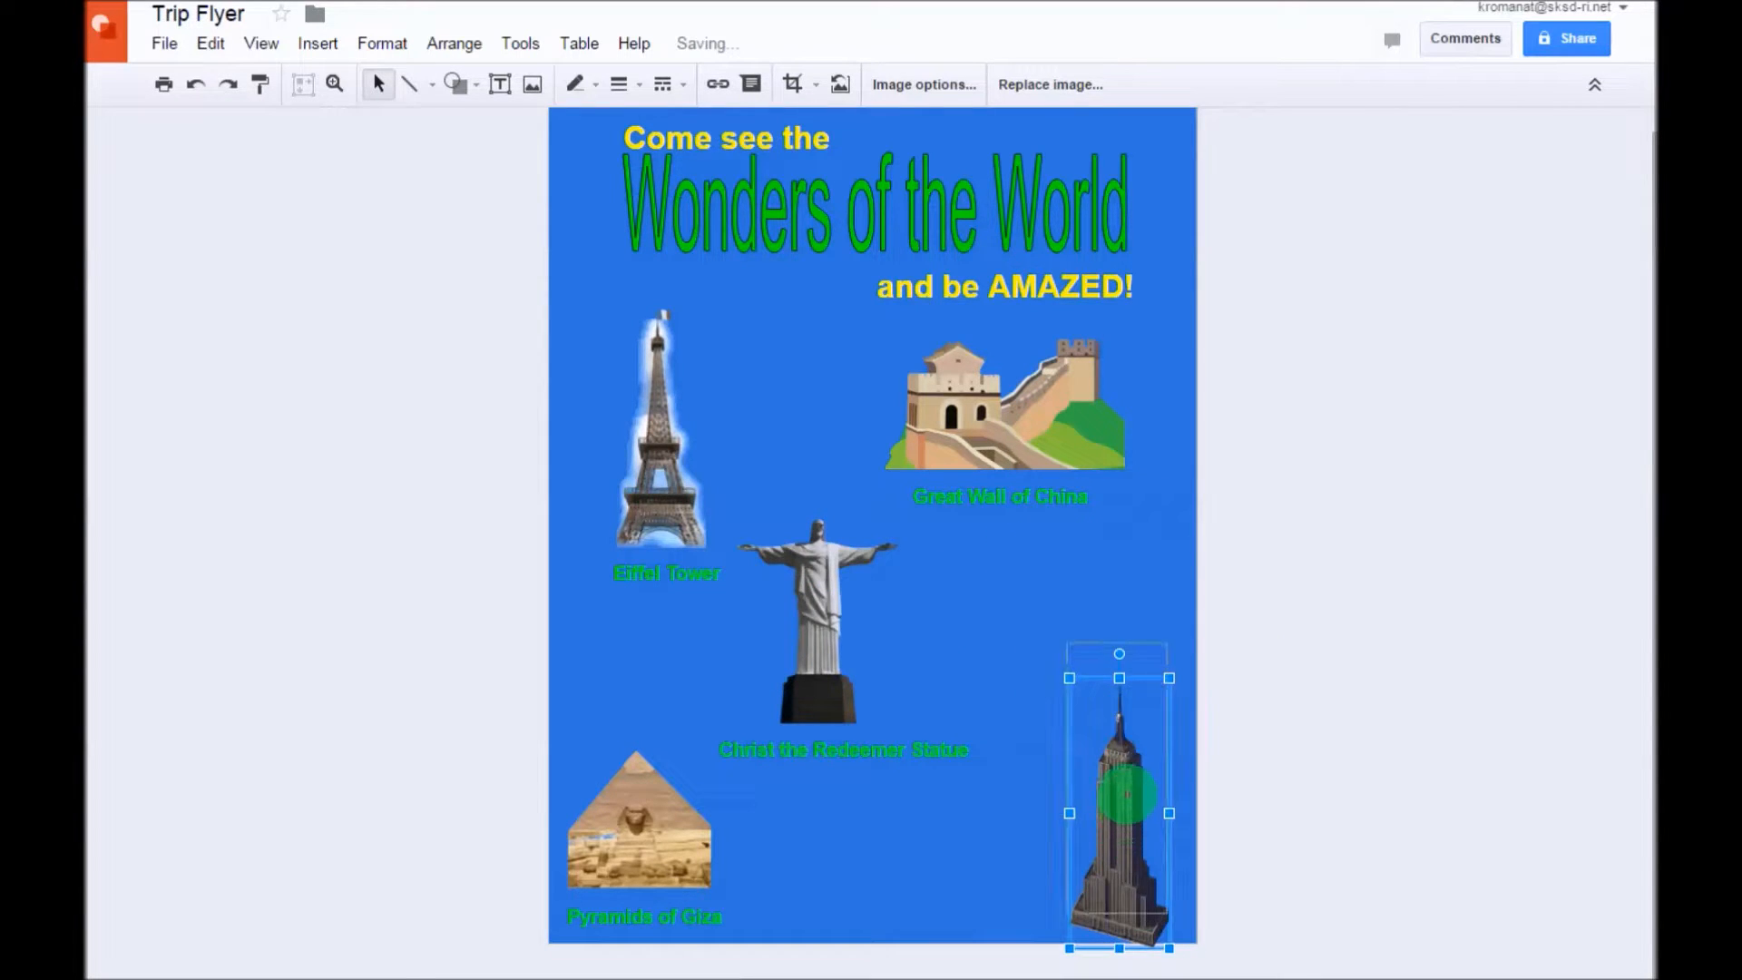
click(1373, 781)
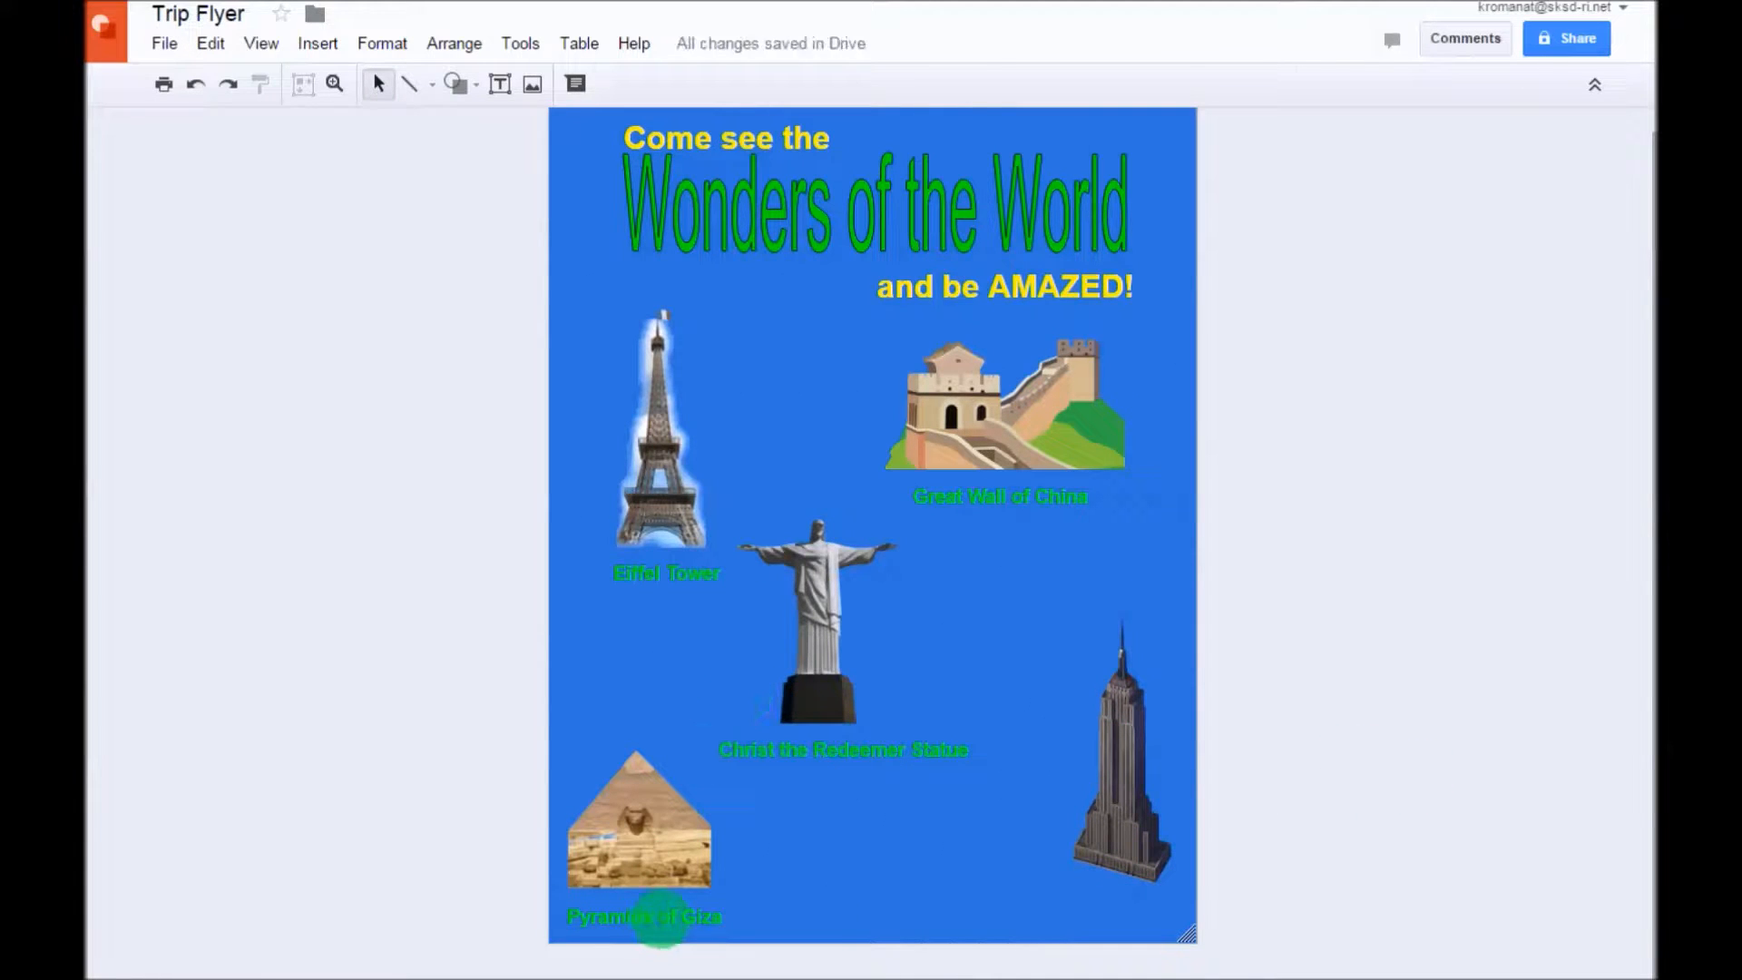
Step: Duplicate the "Pyramids of Giza" caption and move the copy beneath the Empire State Building image
click(659, 917)
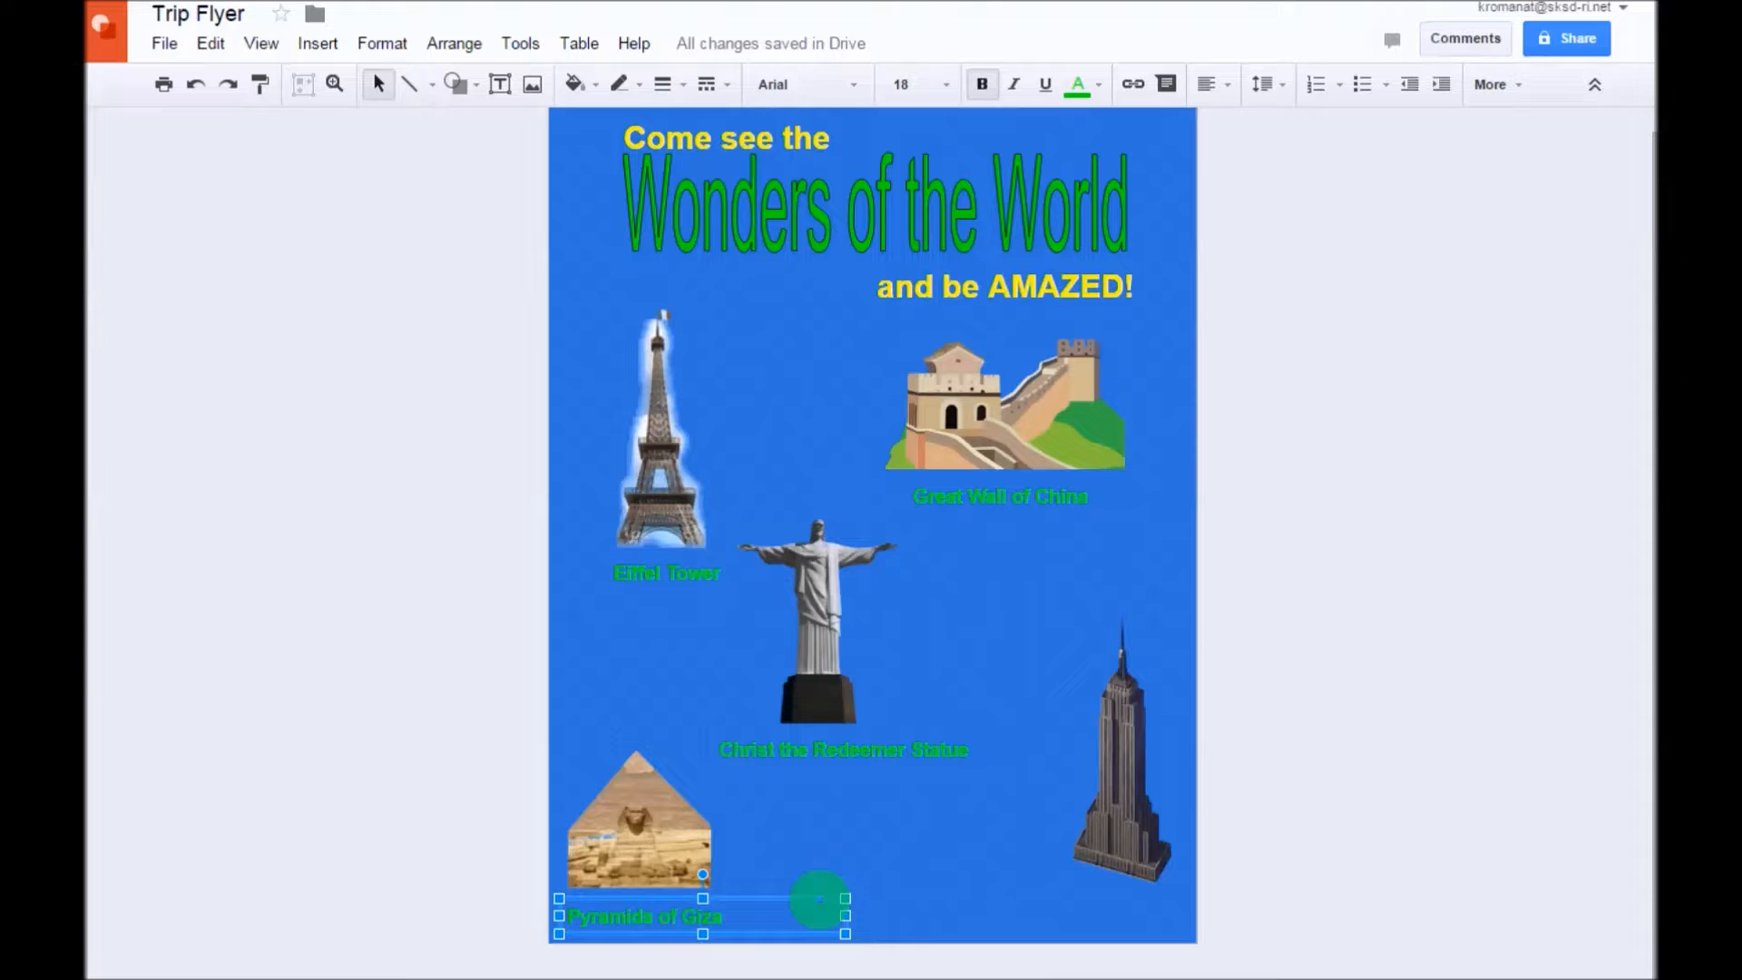
click(973, 827)
key(ctrl+v)
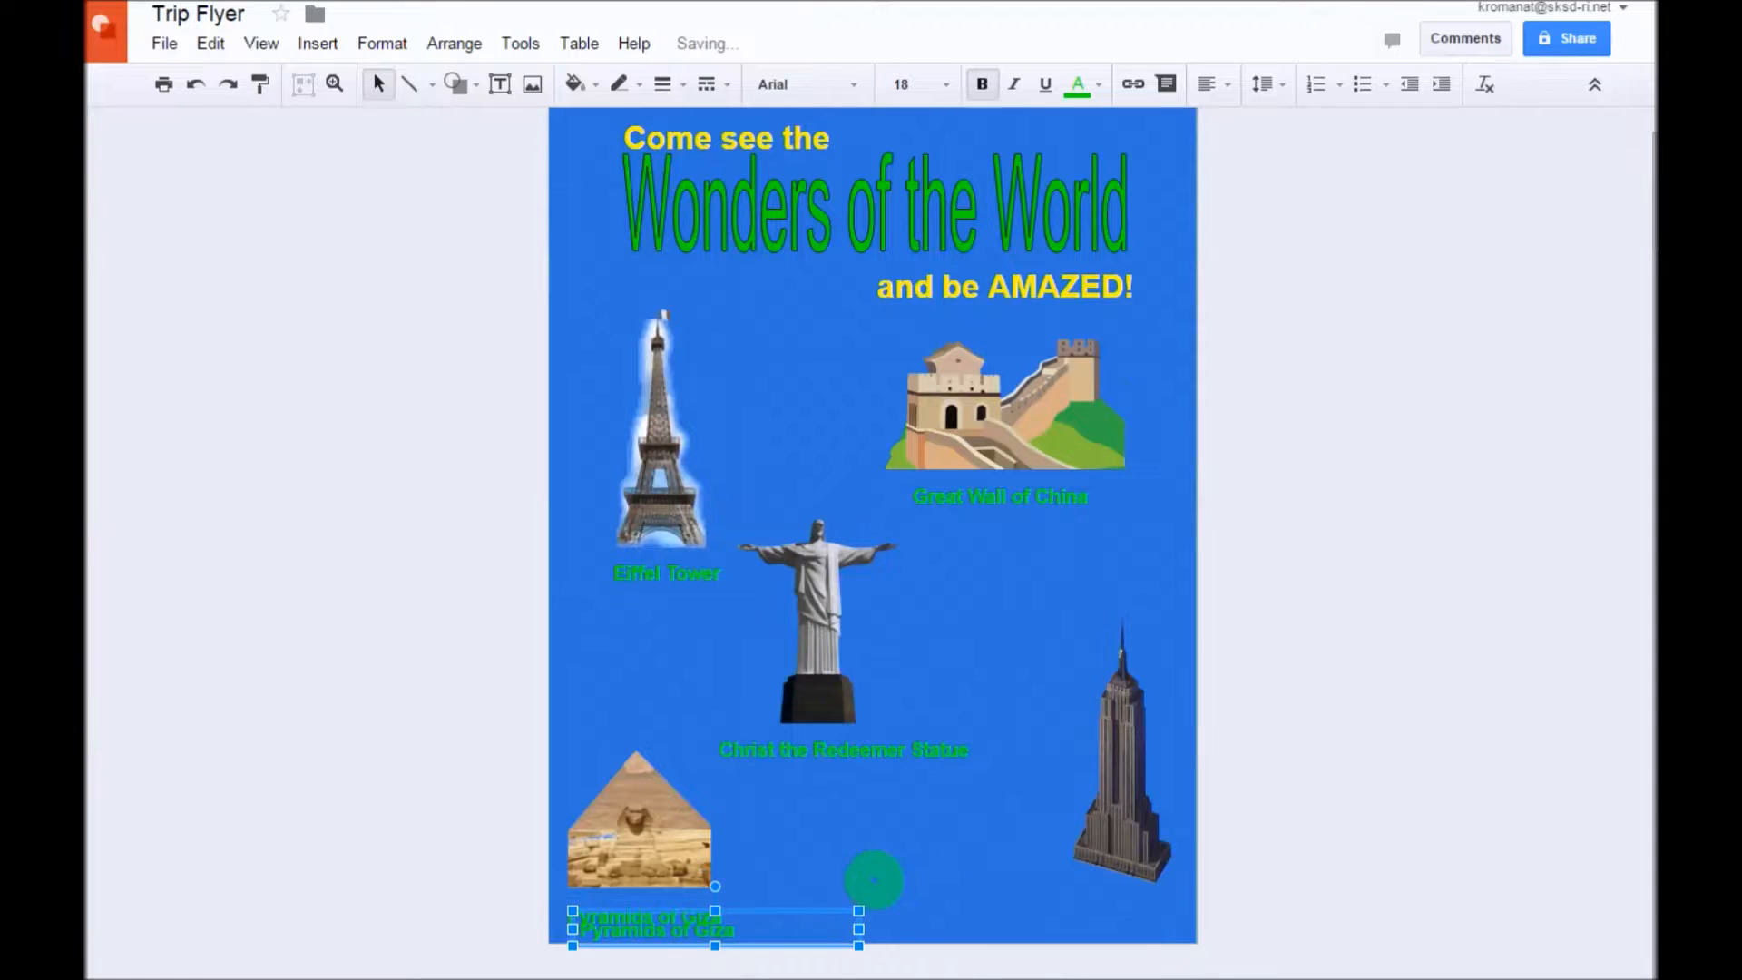
drag(803, 910, 1116, 901)
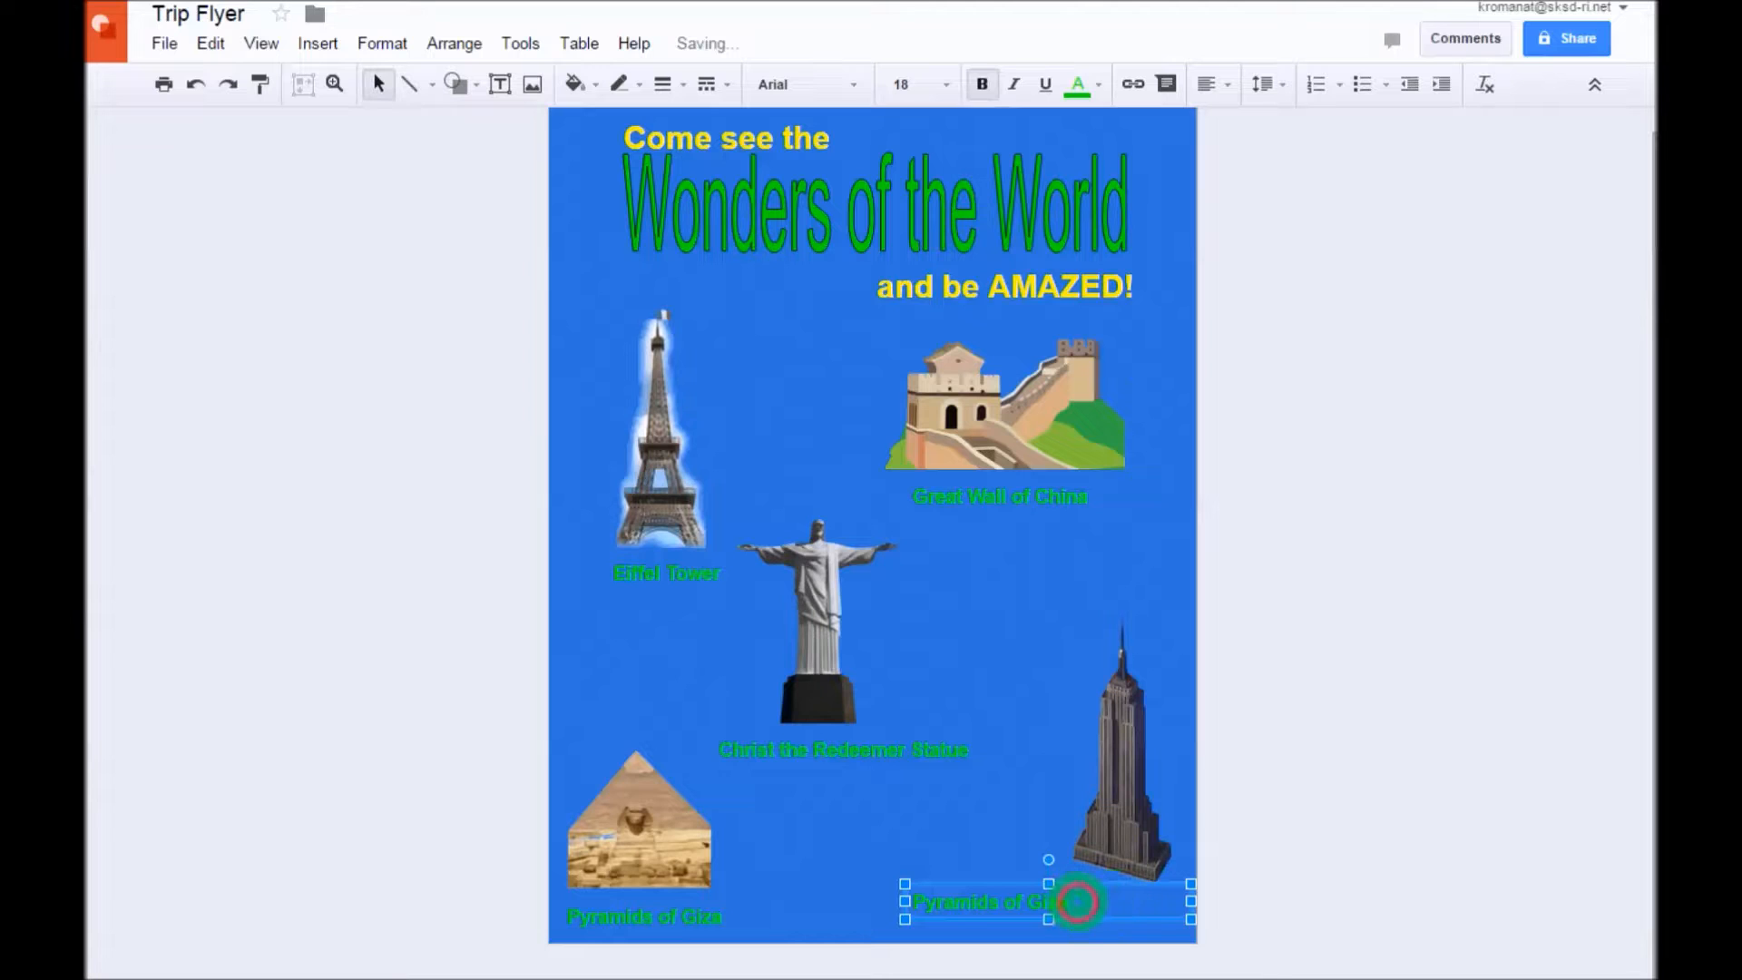
Step: Change the copied caption's text to "Empire State Building" and narrow its text box from the left side, aligning it under the image
drag(1080, 903, 1062, 738)
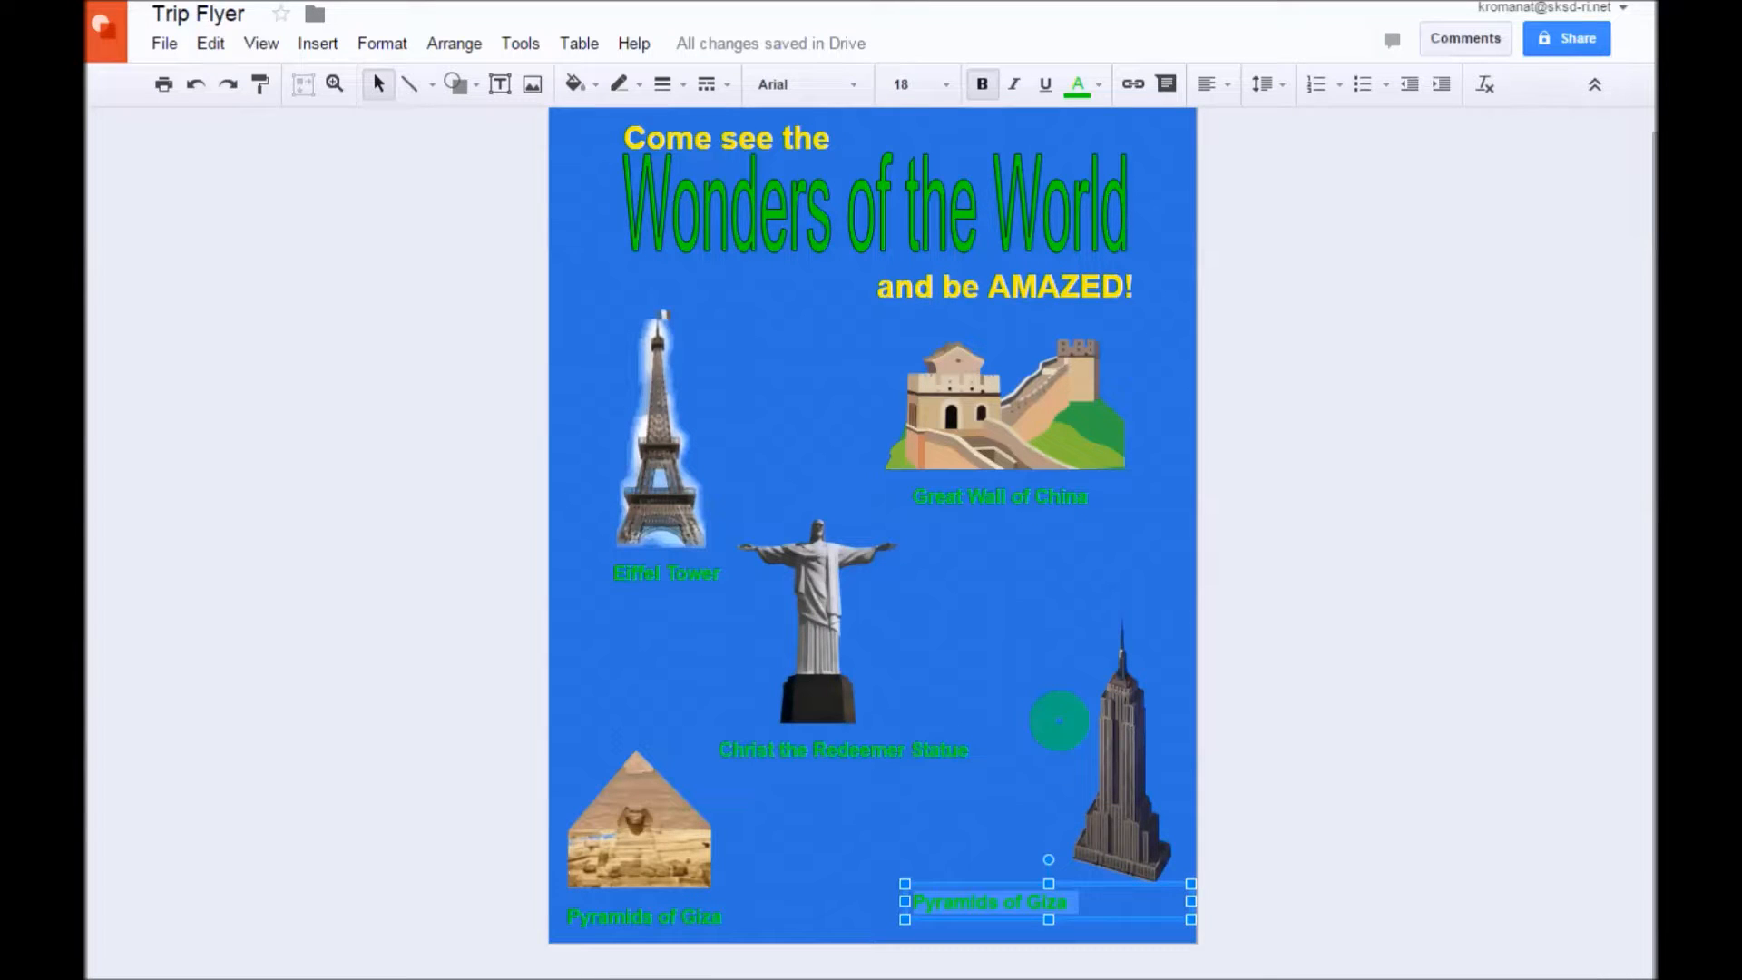
text(Empire State Building)
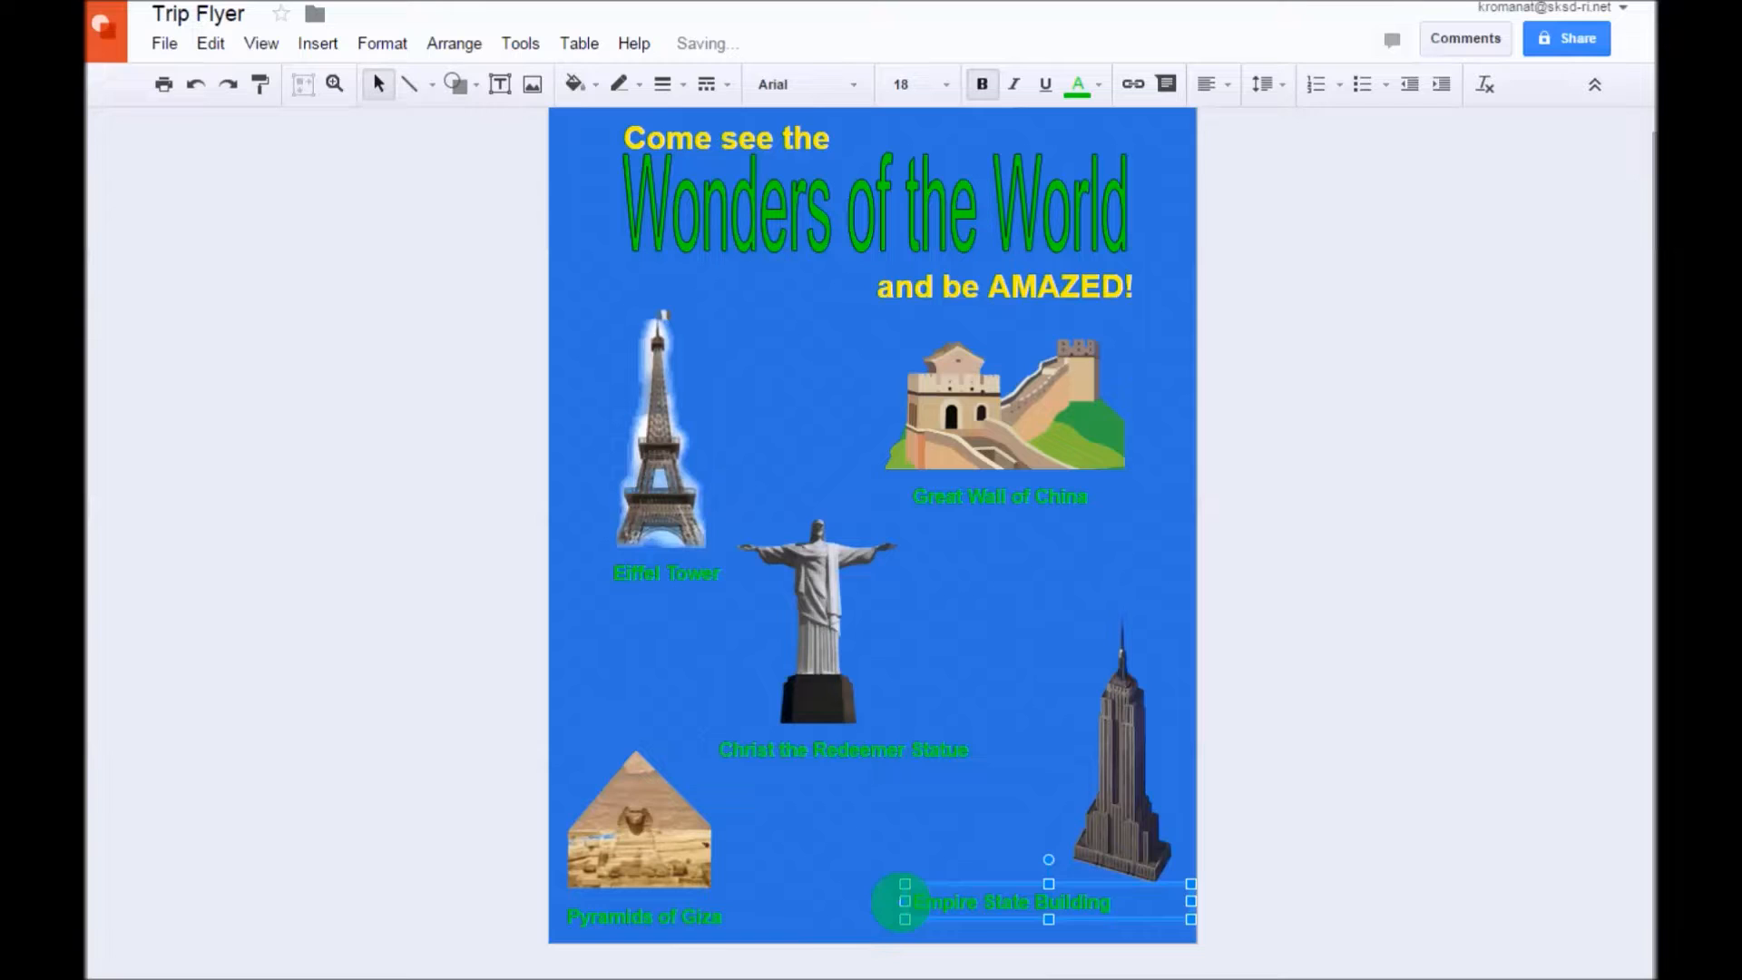
drag(959, 904, 962, 901)
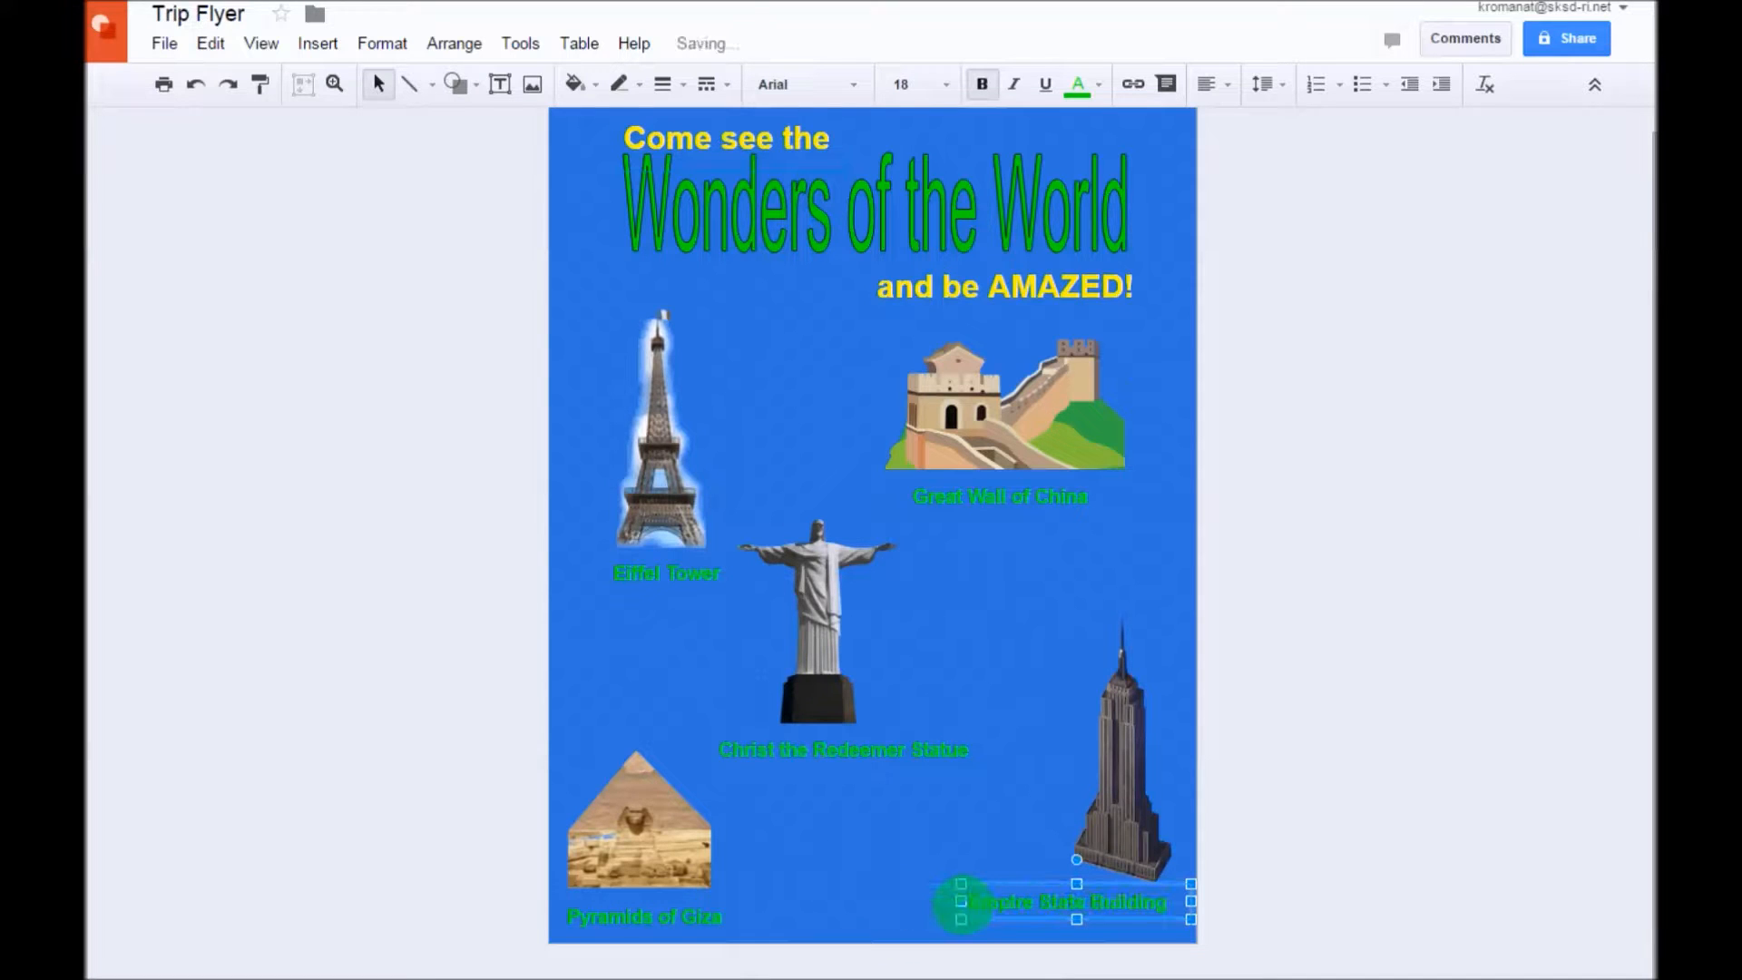
click(1404, 886)
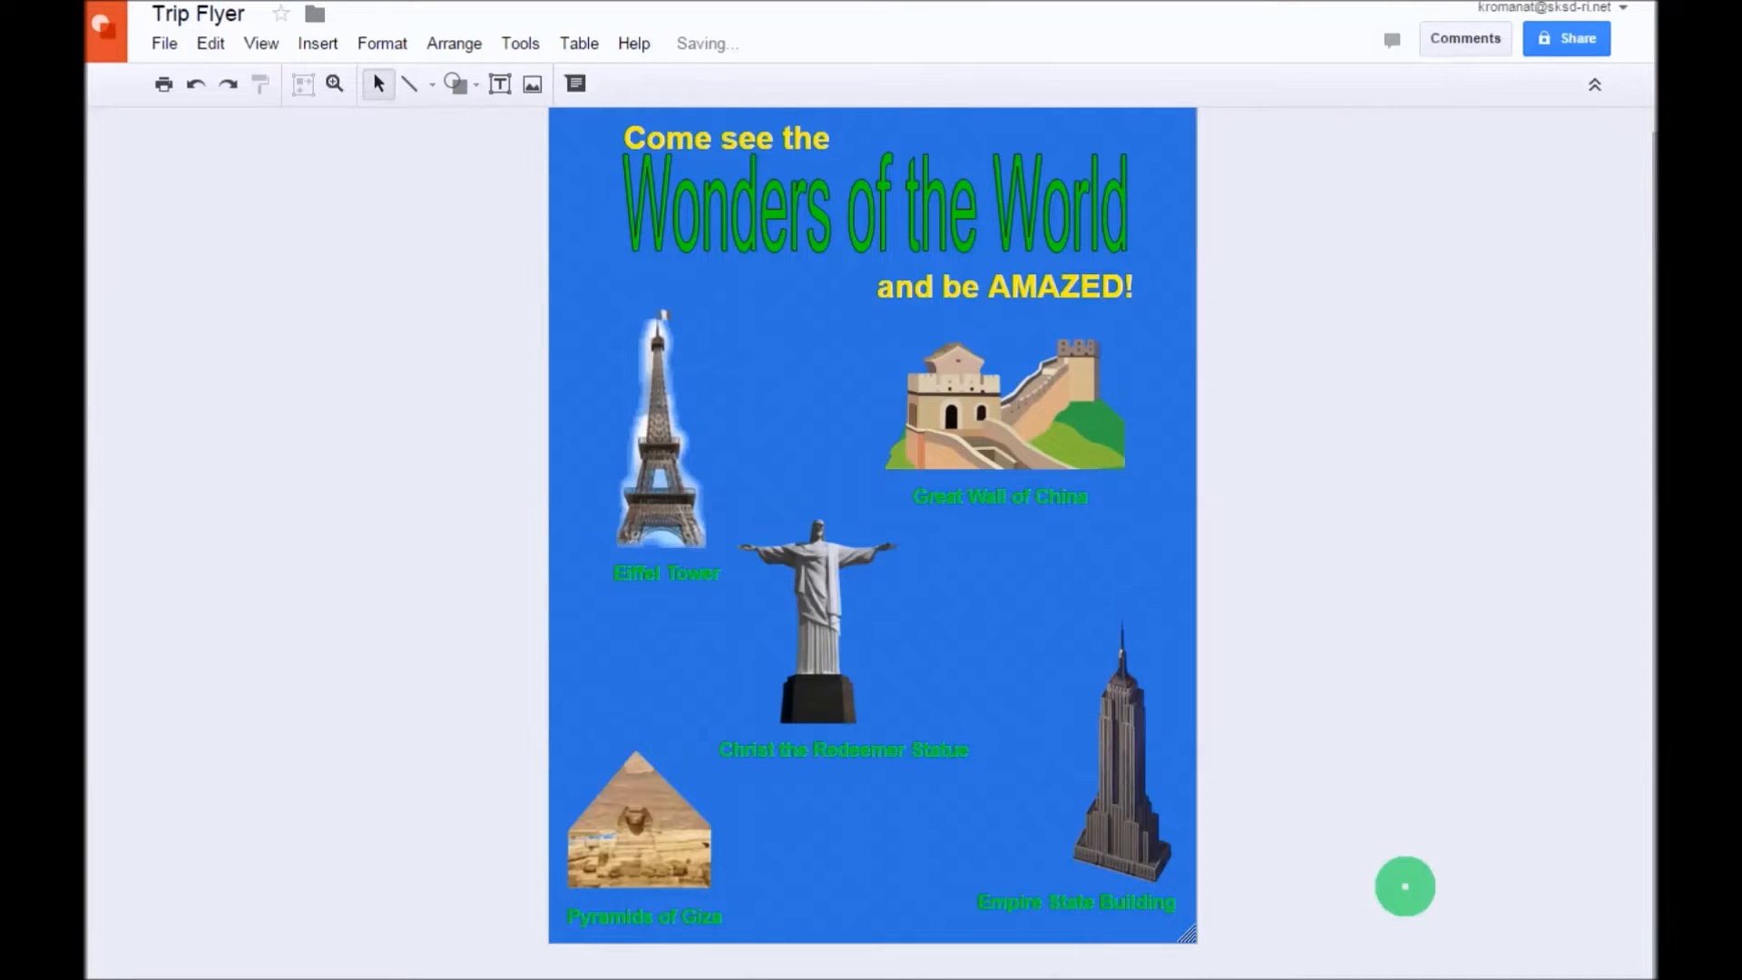
Step: Shrink the Empire State Building image slightly, keeping its base just above the caption
click(1116, 711)
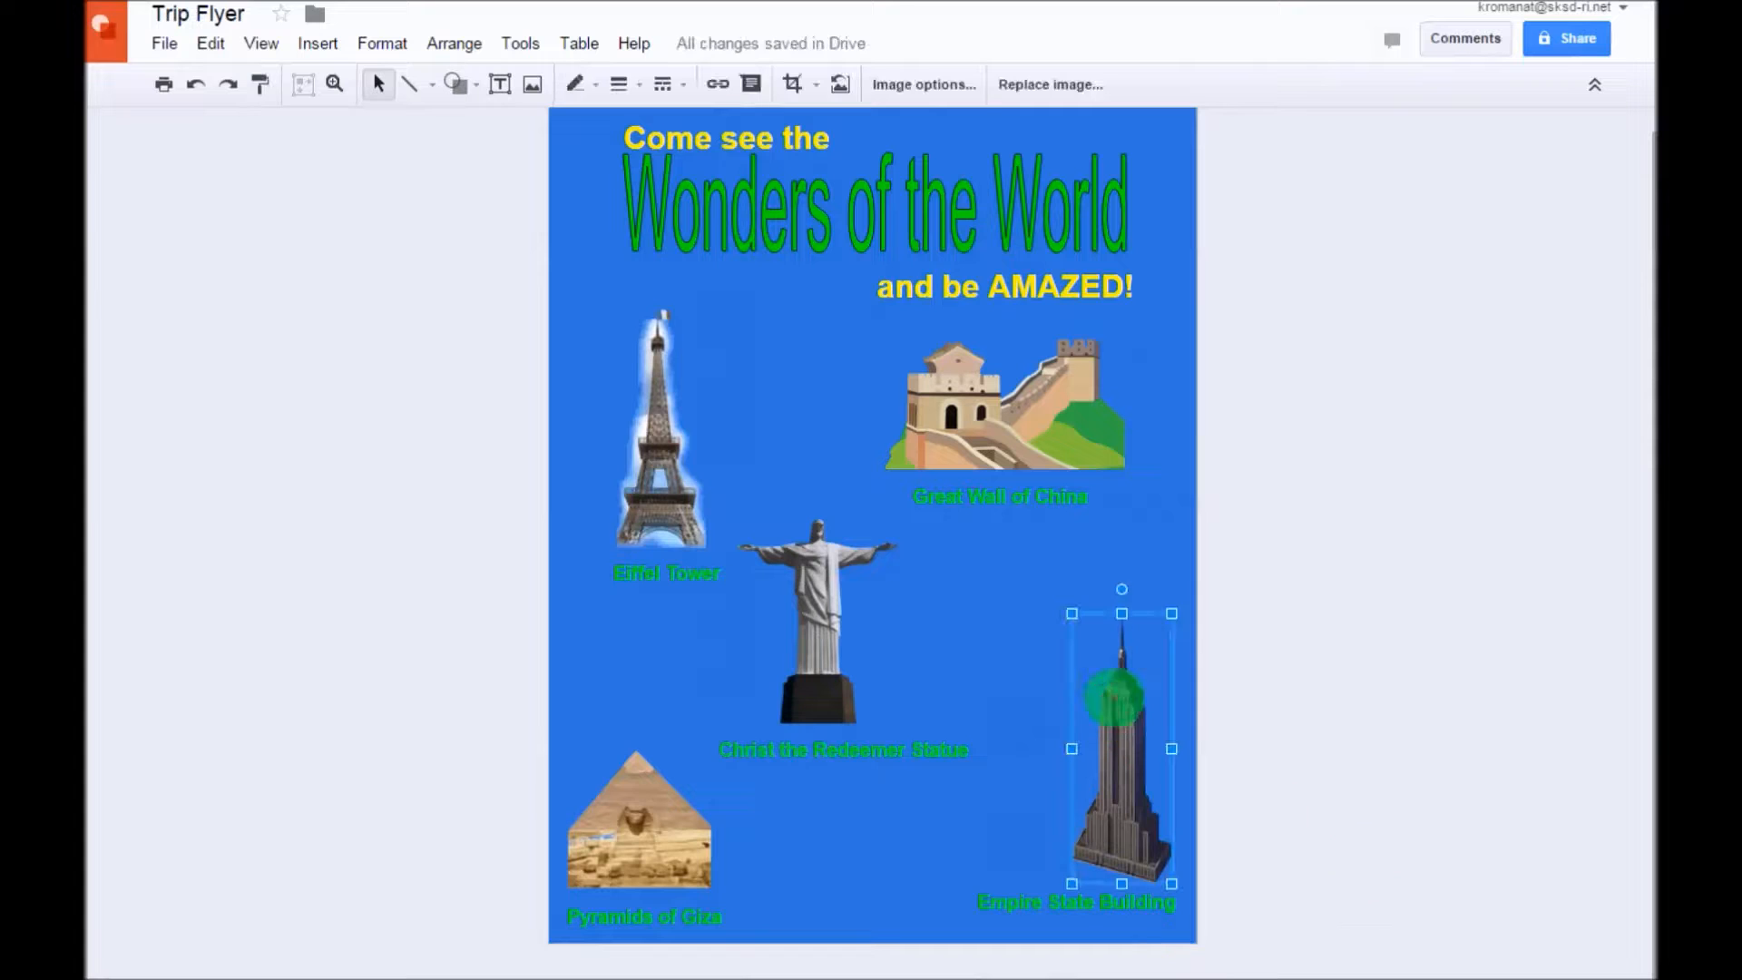
drag(1171, 613, 1154, 666)
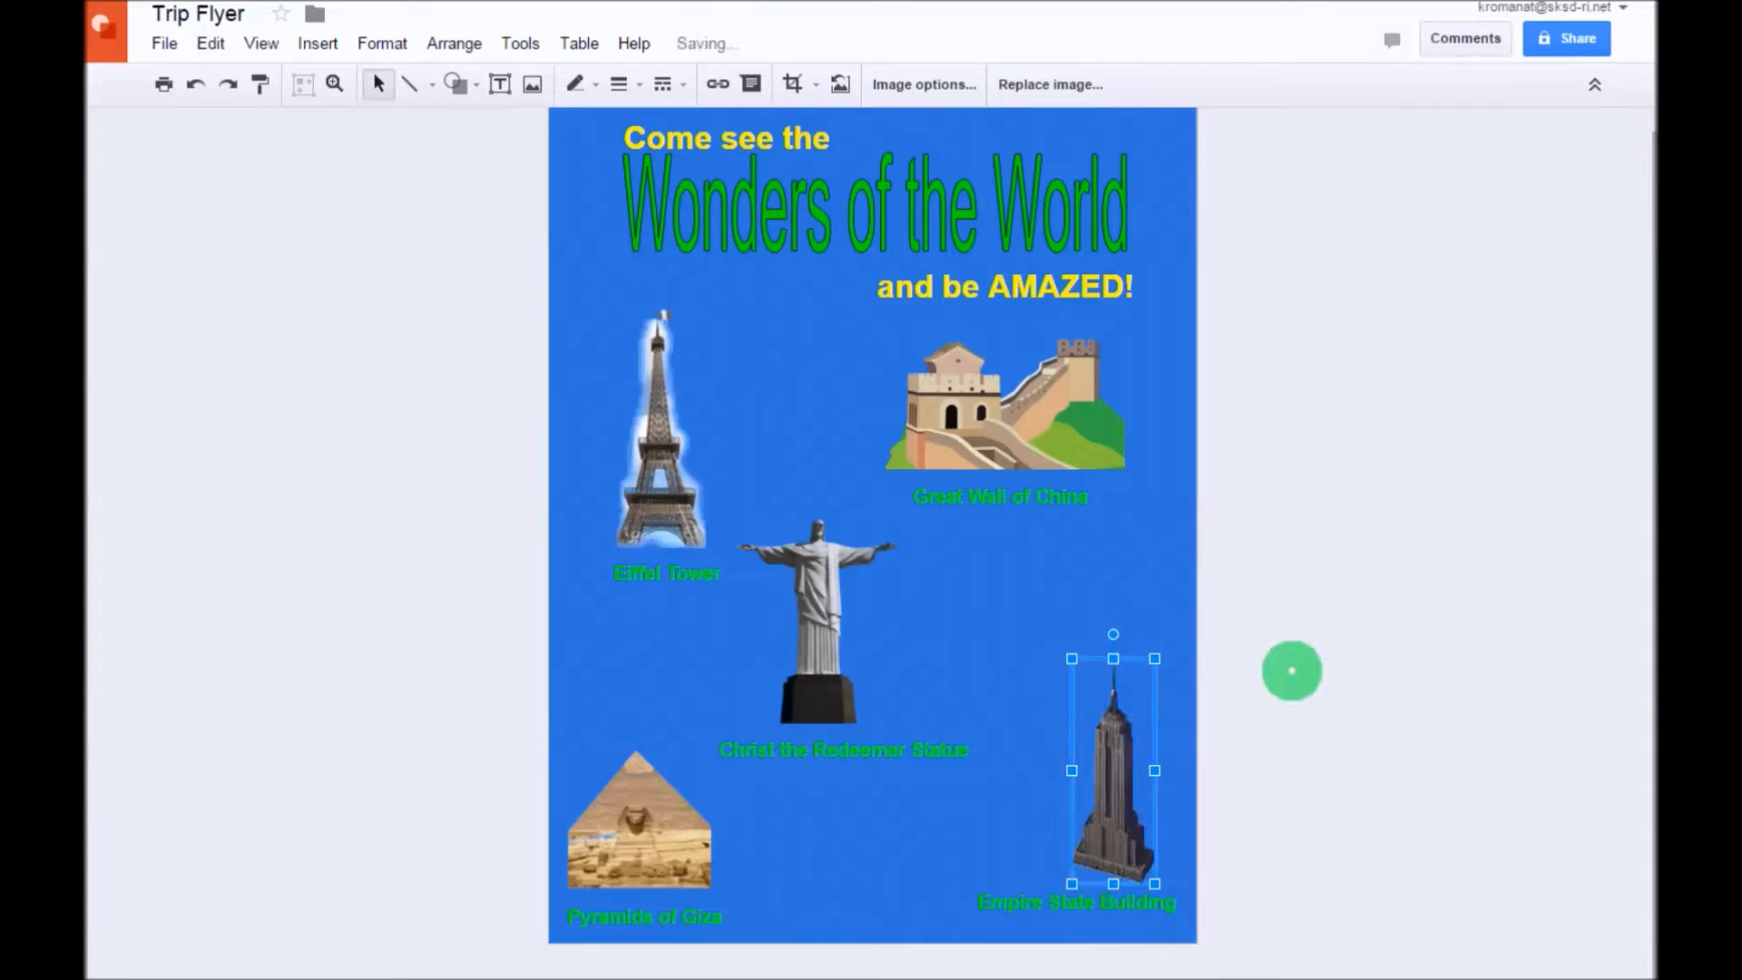
click(1297, 679)
Step: Nudge the Great Wall image and its "Great Wall of China" caption slightly upward on the flyer
drag(1032, 419, 1026, 399)
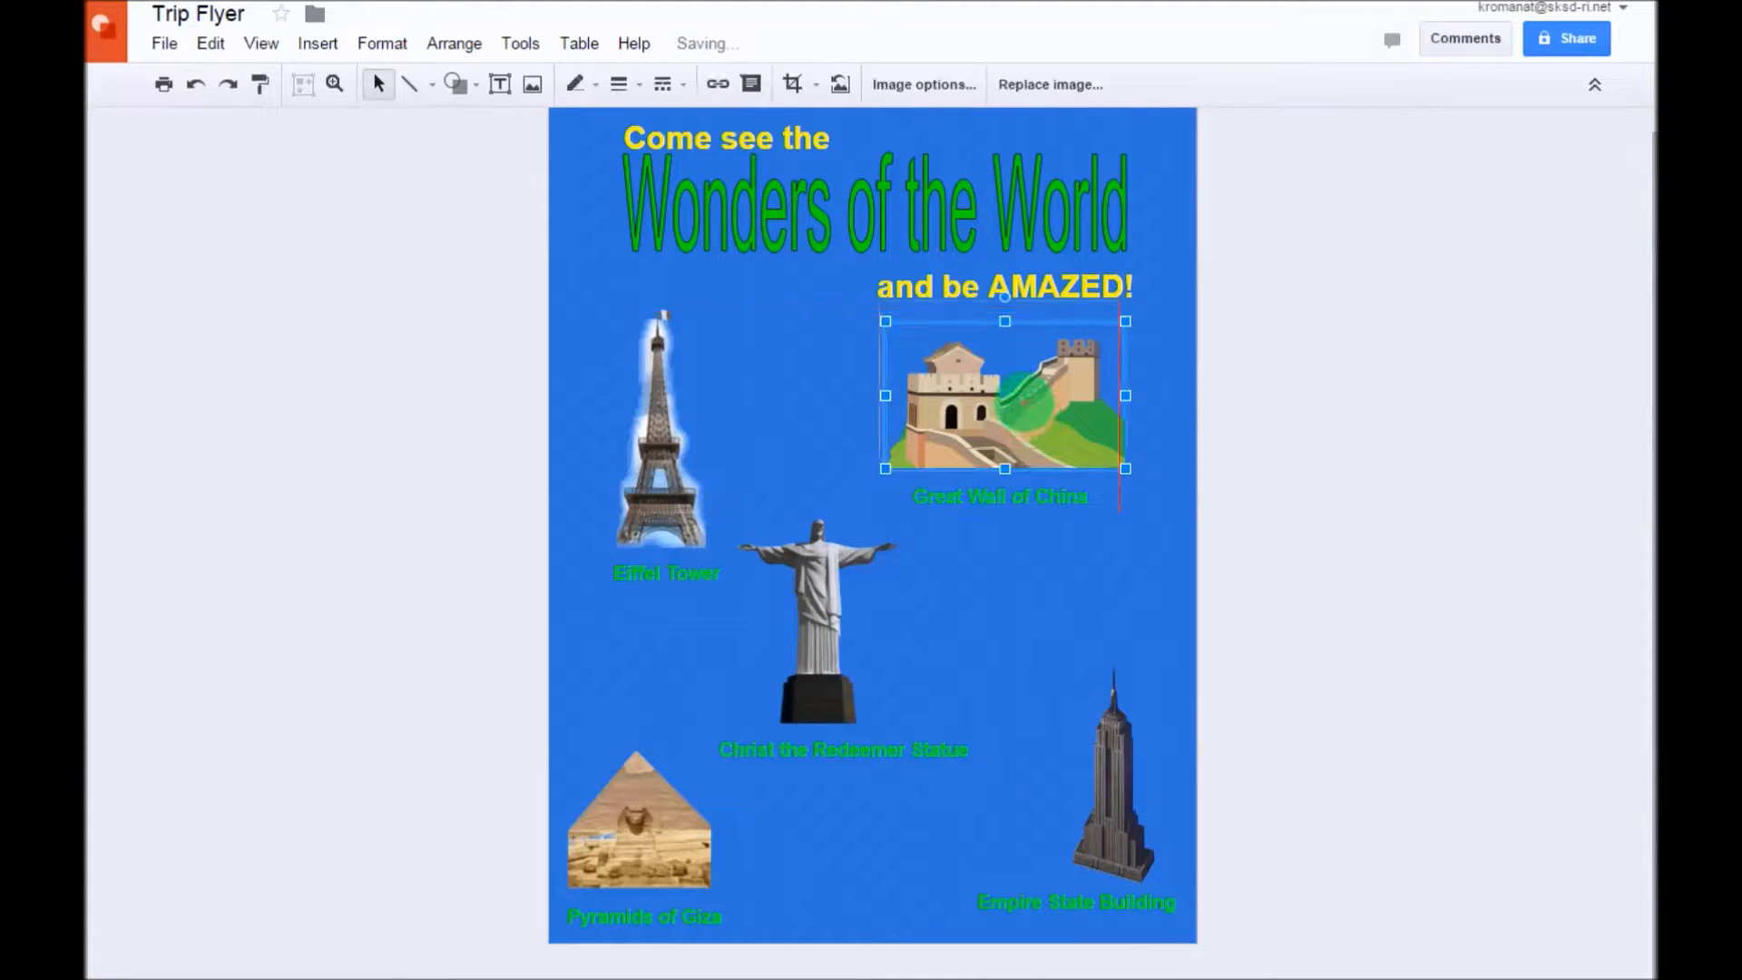
click(1048, 511)
drag(1048, 496, 1048, 475)
click(1408, 638)
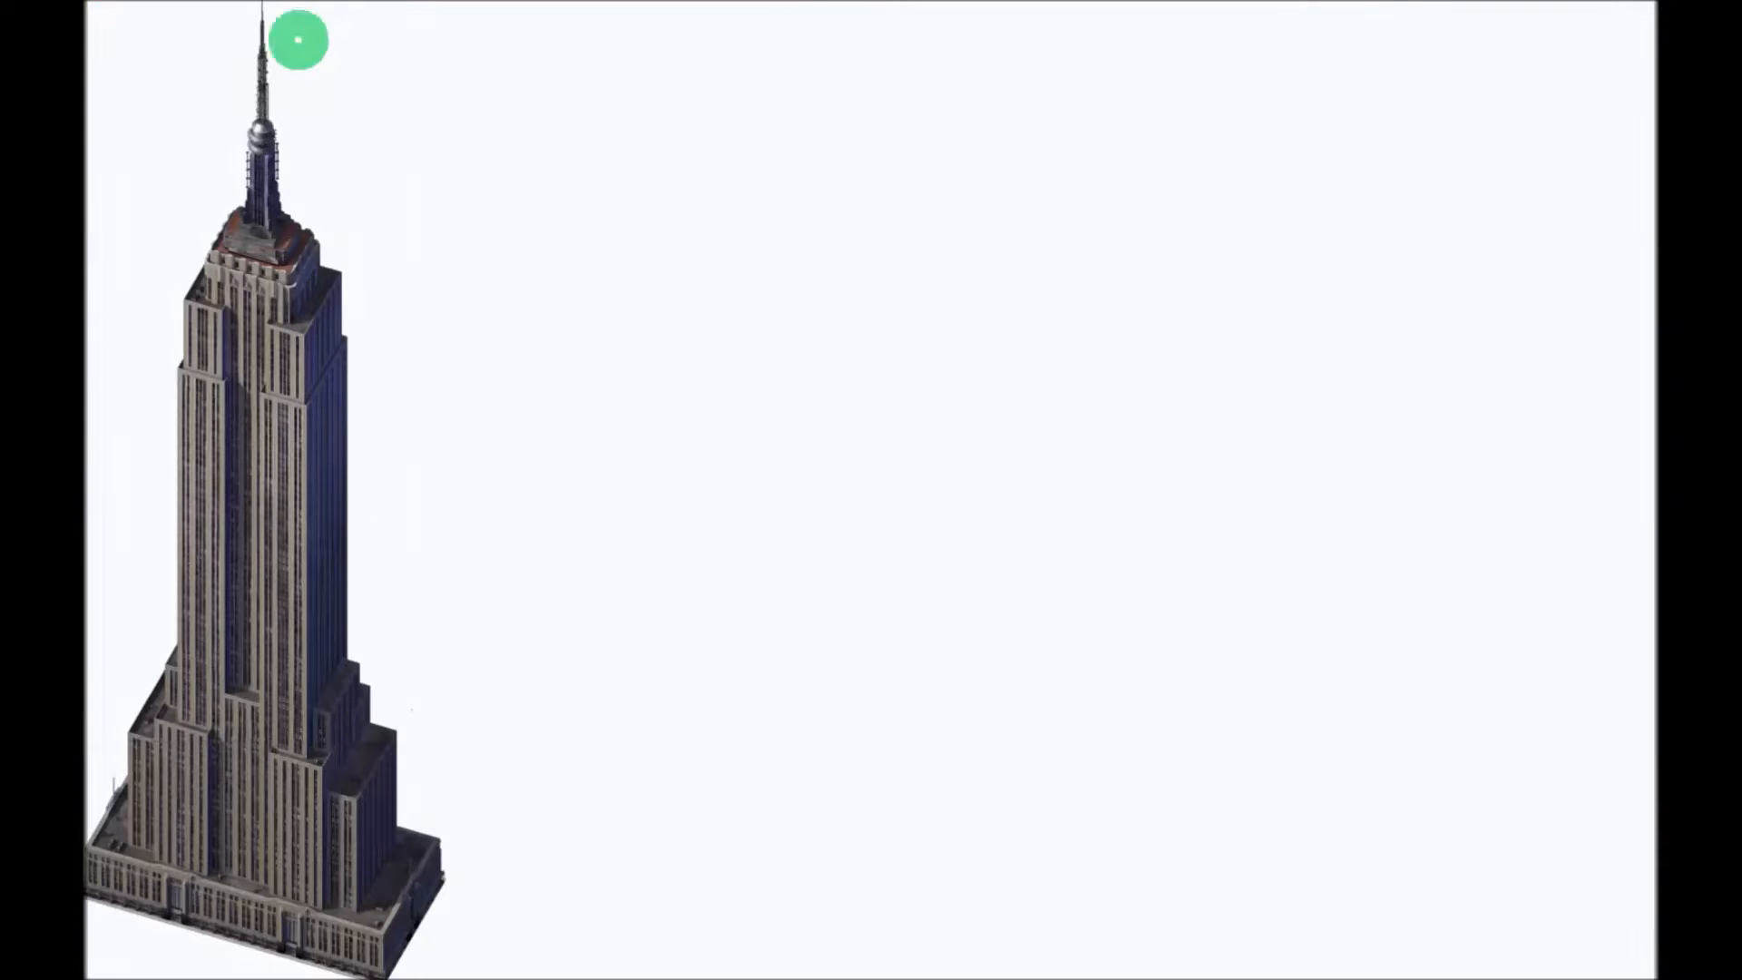
Step: Return to the Google Images results and replace the Empire State Building search with "great barrier reef"
key(alt+Left)
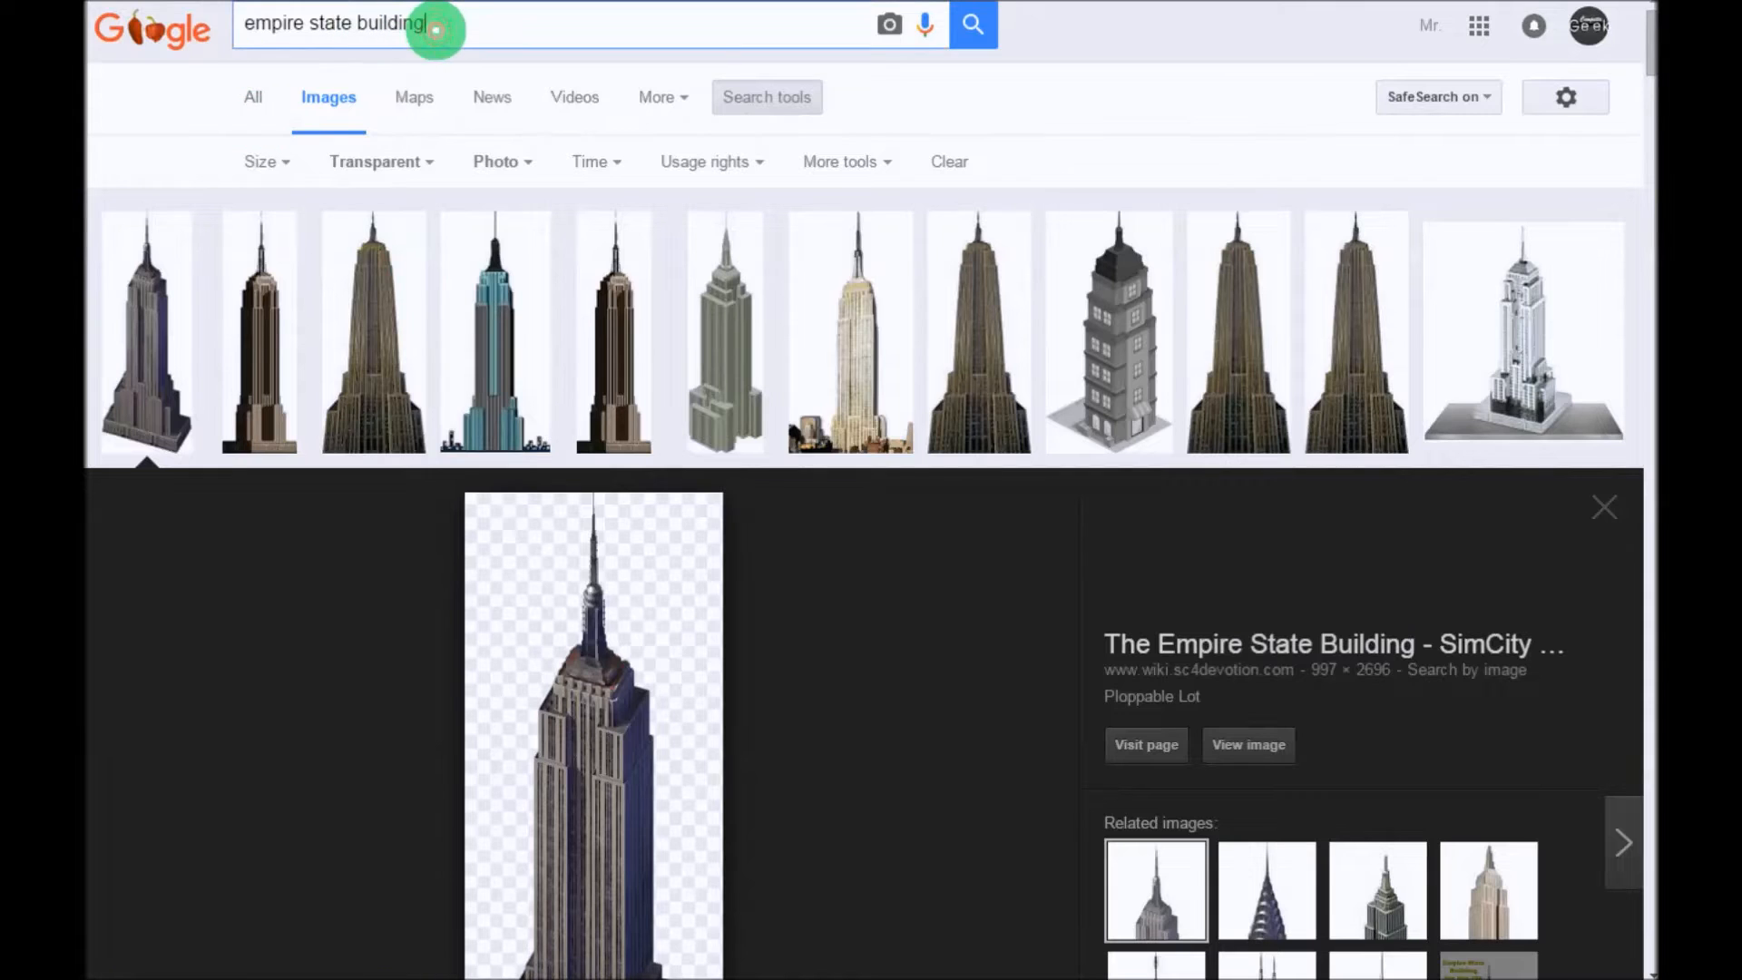
drag(423, 23, 178, 27)
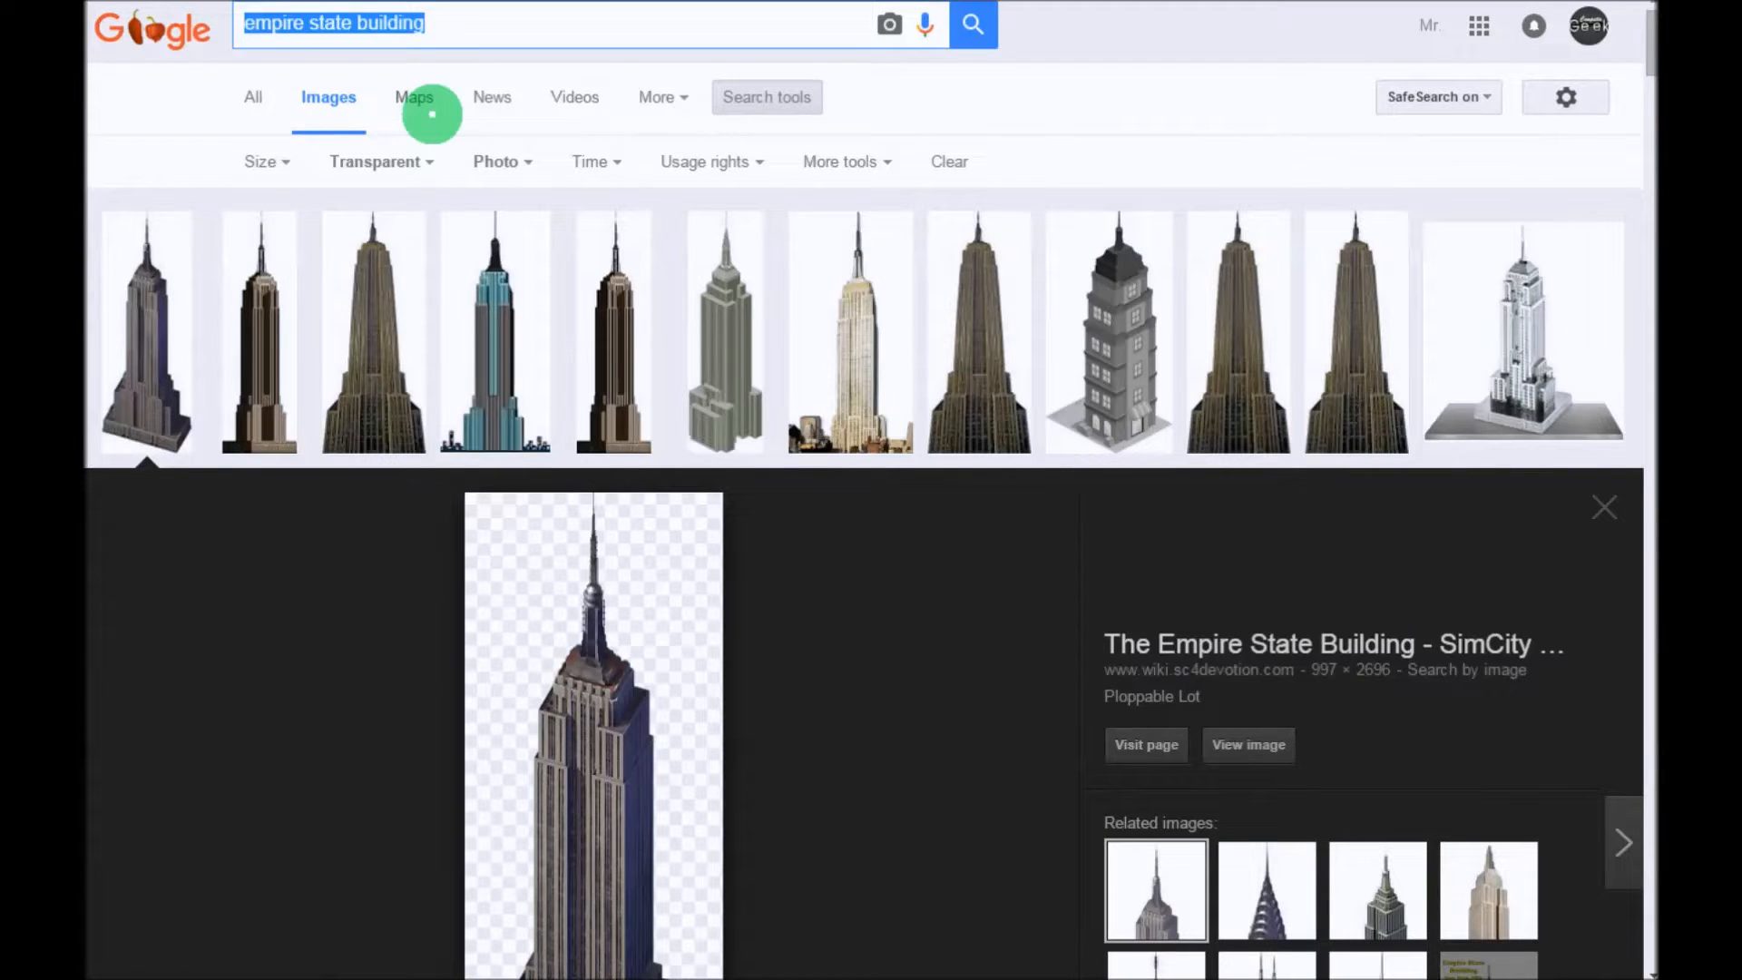
text(Great )
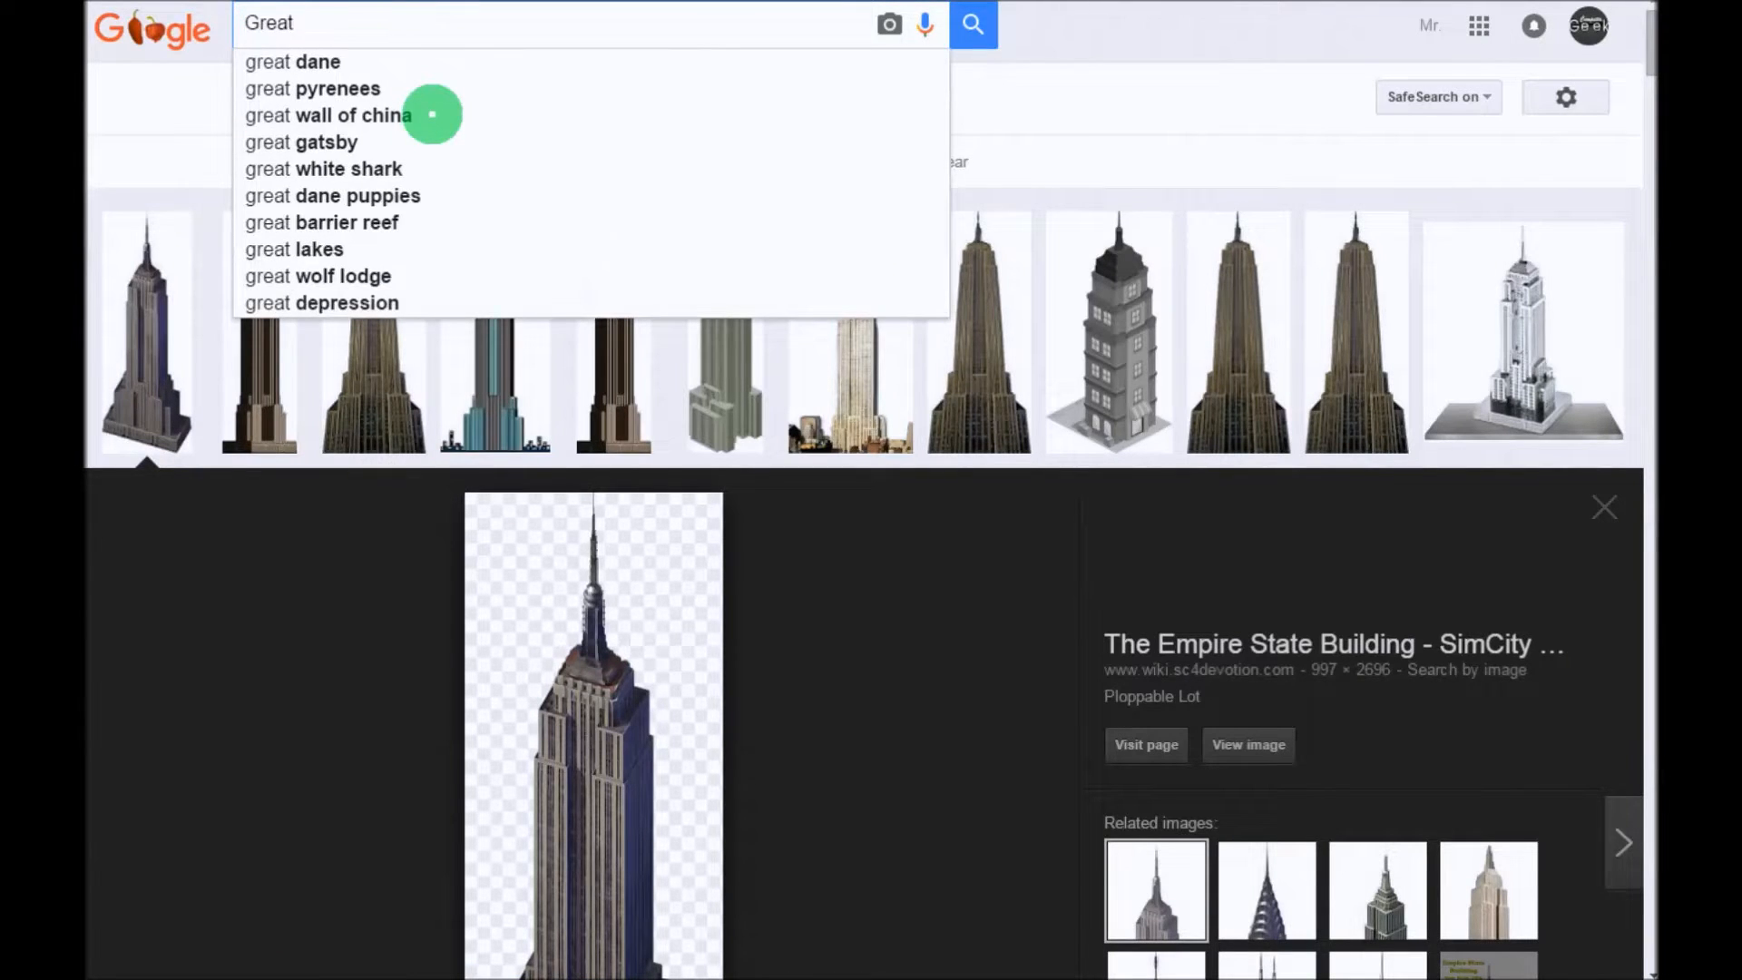
text(Bar)
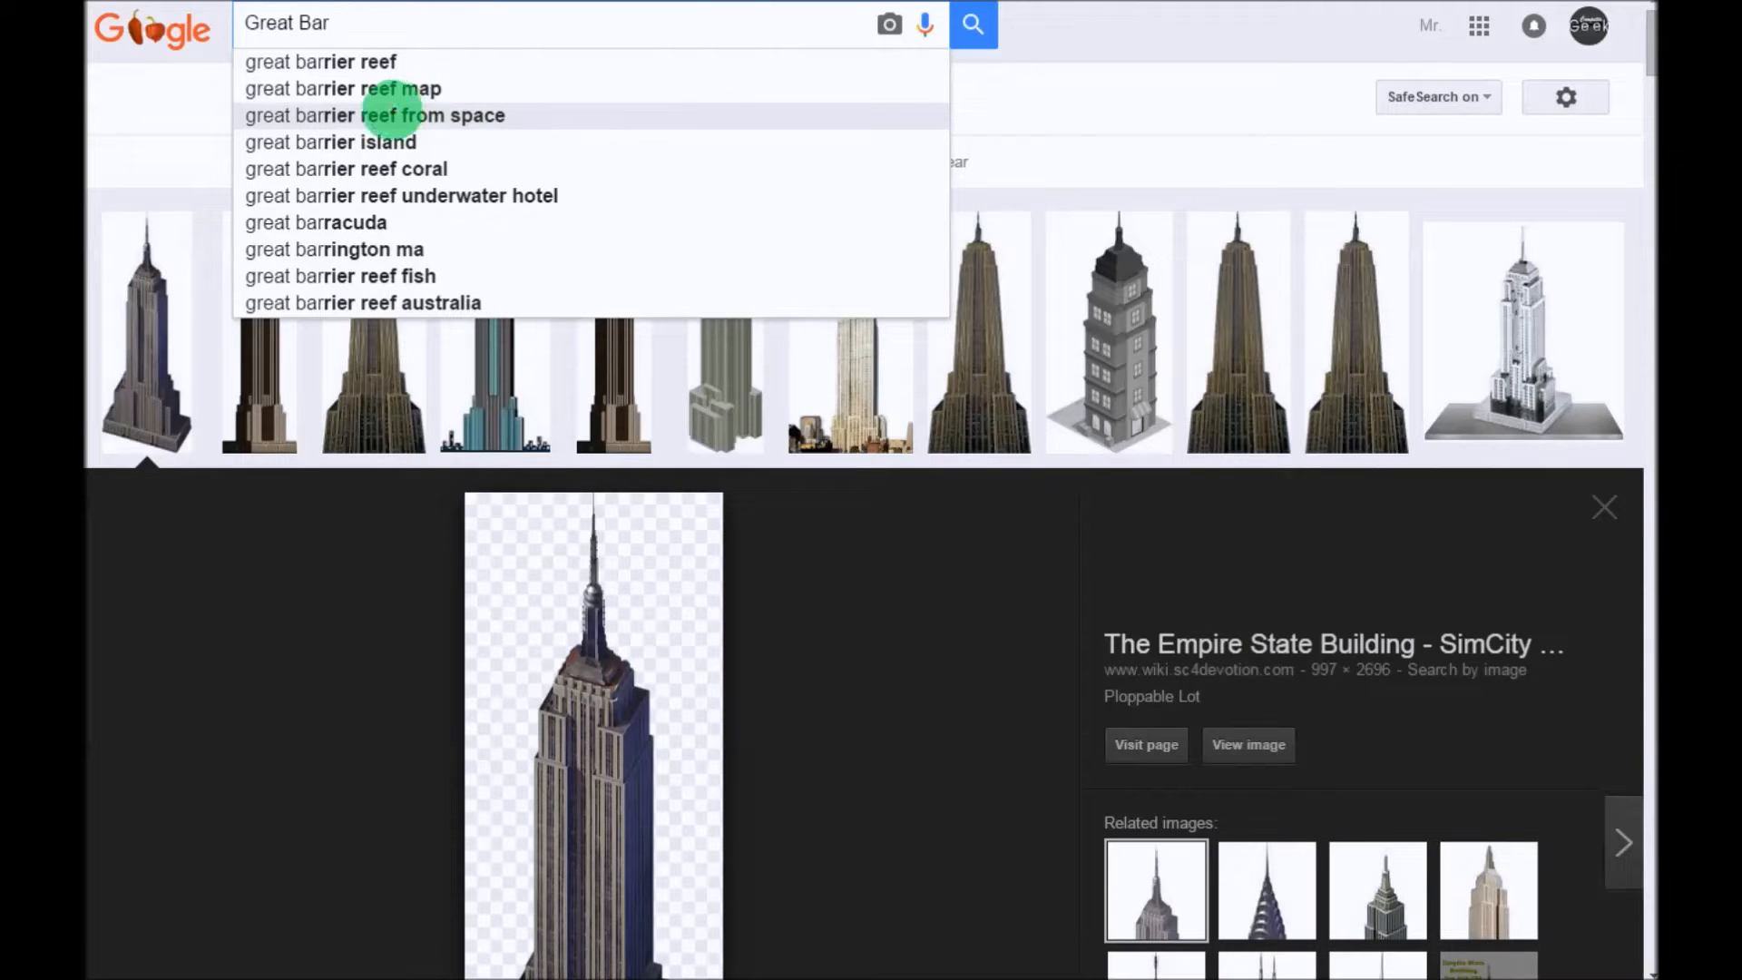
click(326, 62)
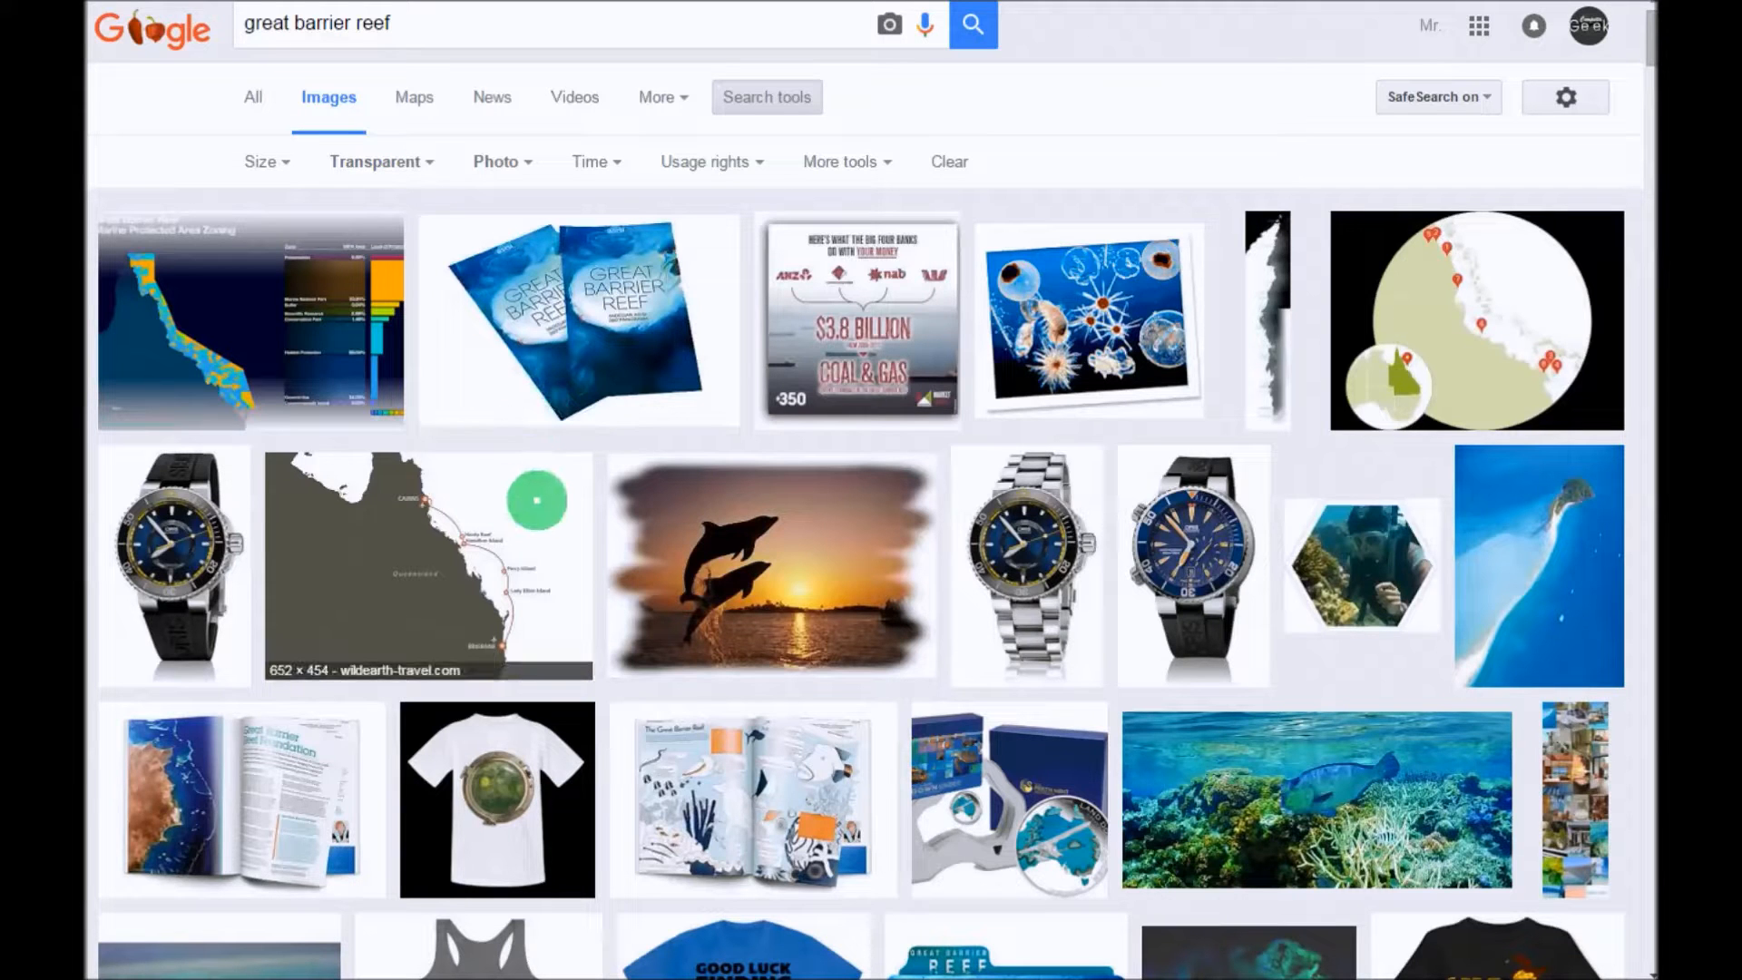
Step: Look through the great barrier reef image results for a suitable picture for the flyer
scroll(542, 499, down, 3)
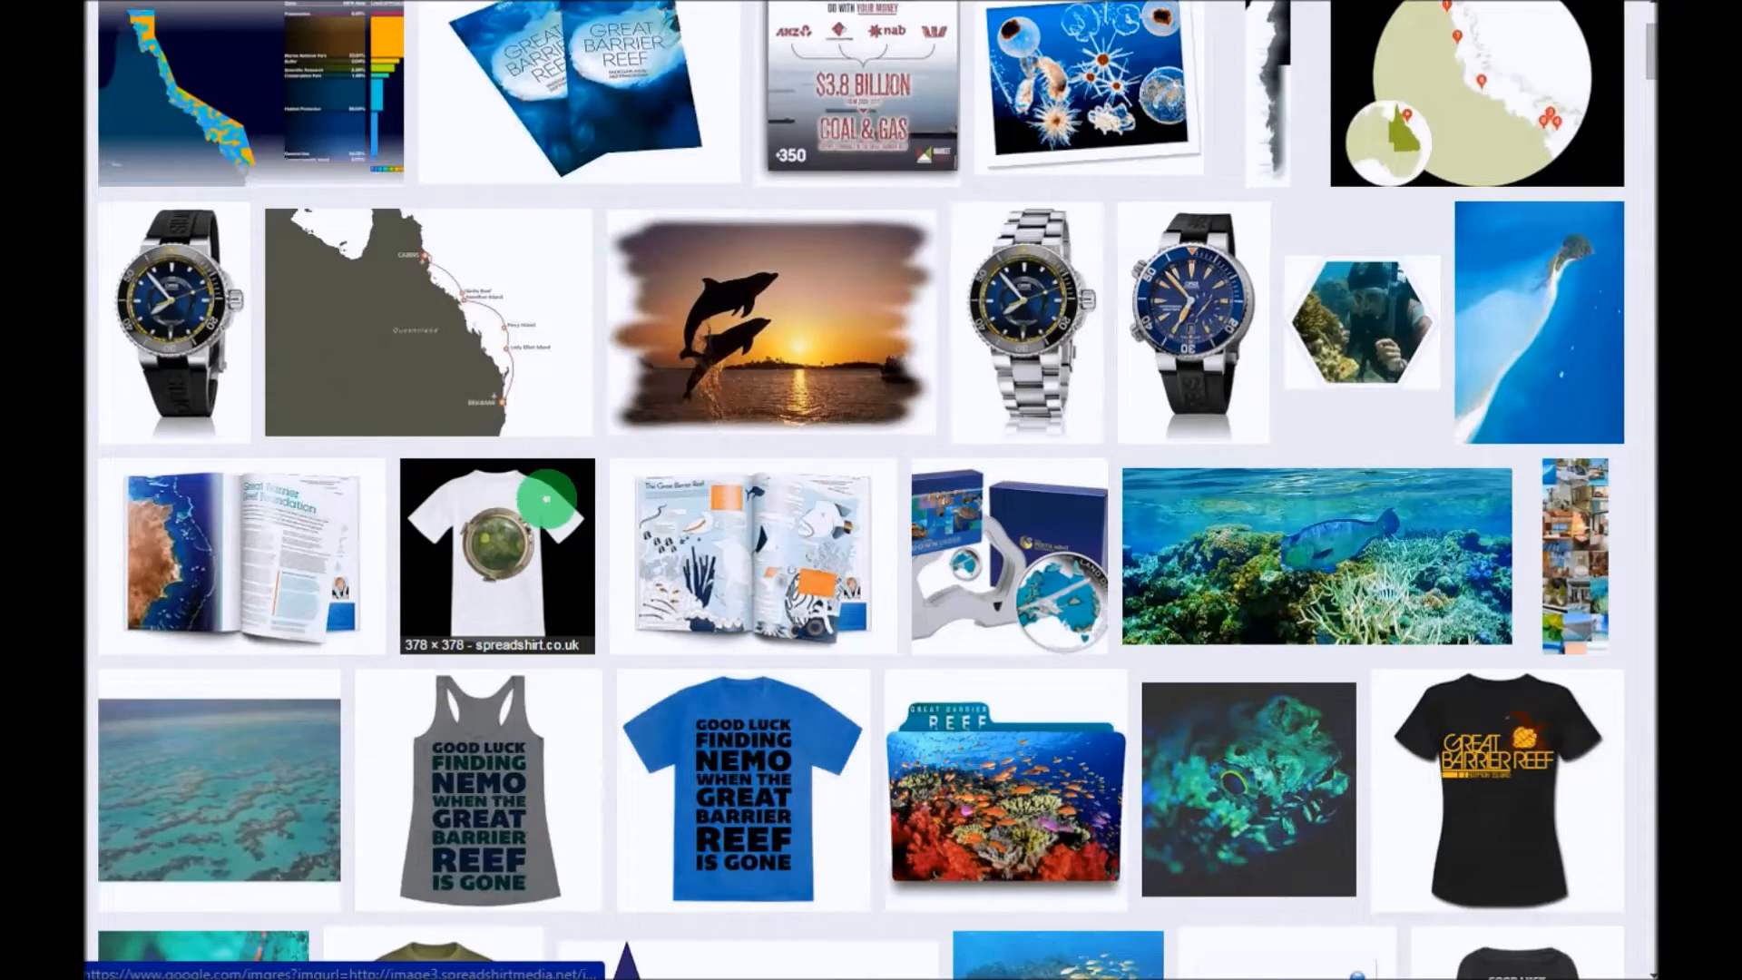
scroll(547, 496, down, 9)
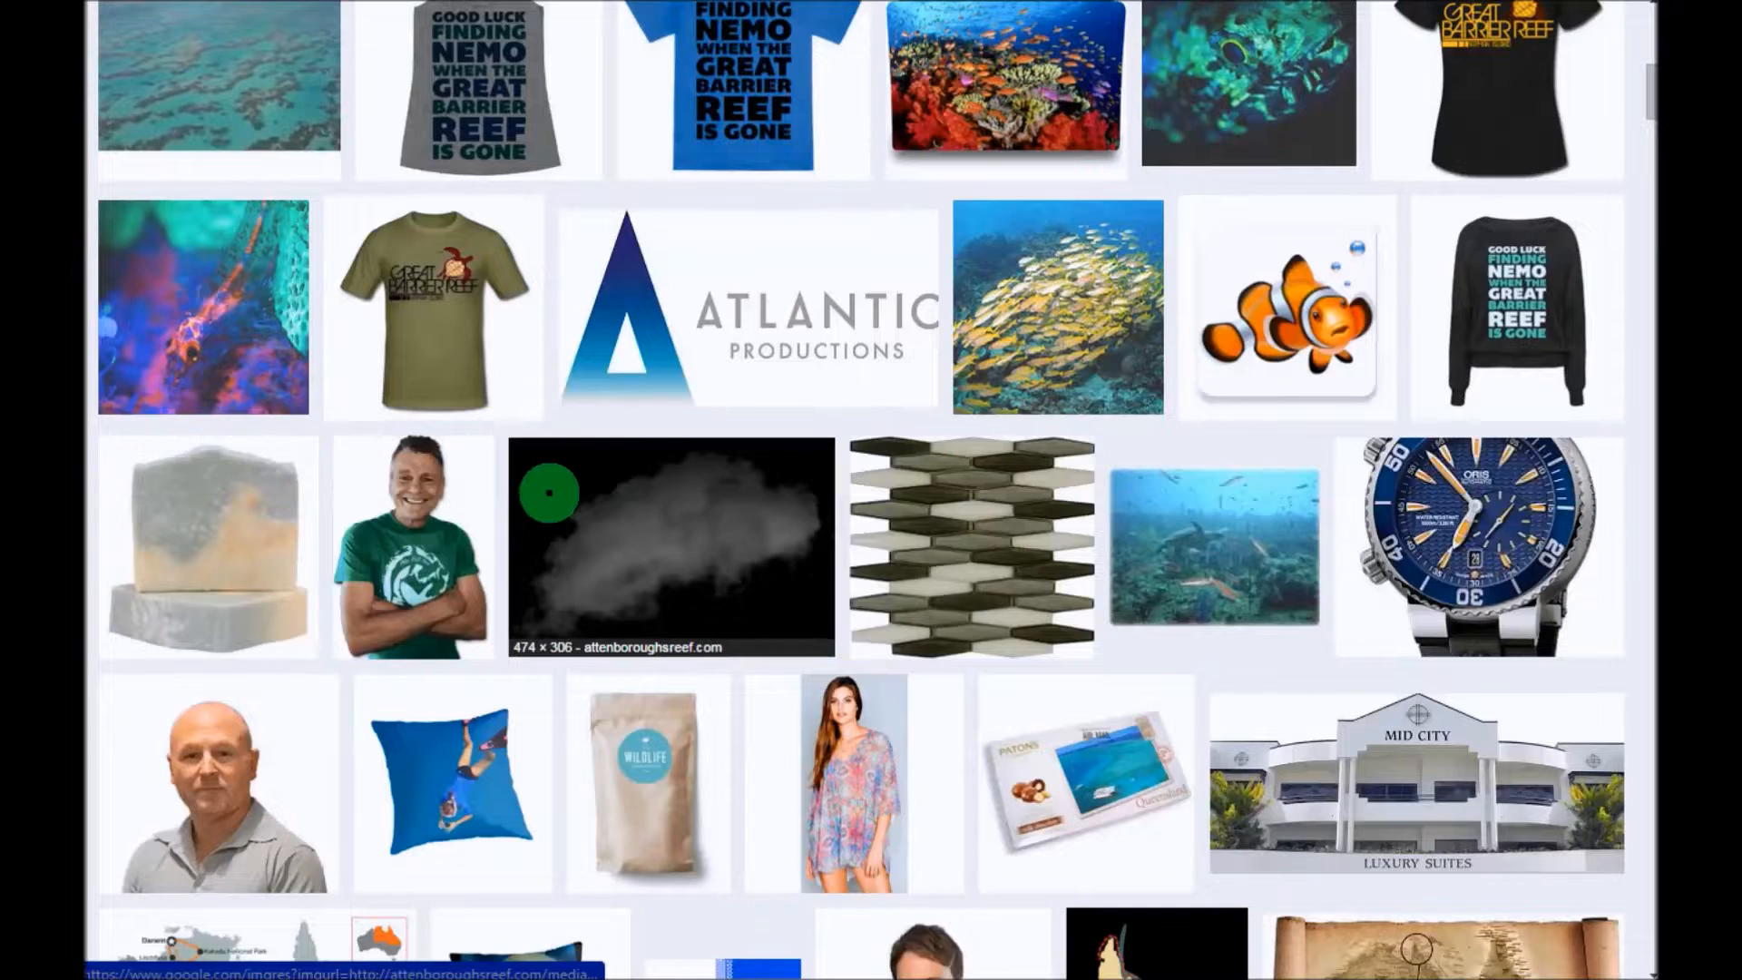
scroll(548, 493, down, 2)
scroll(549, 492, down, 8)
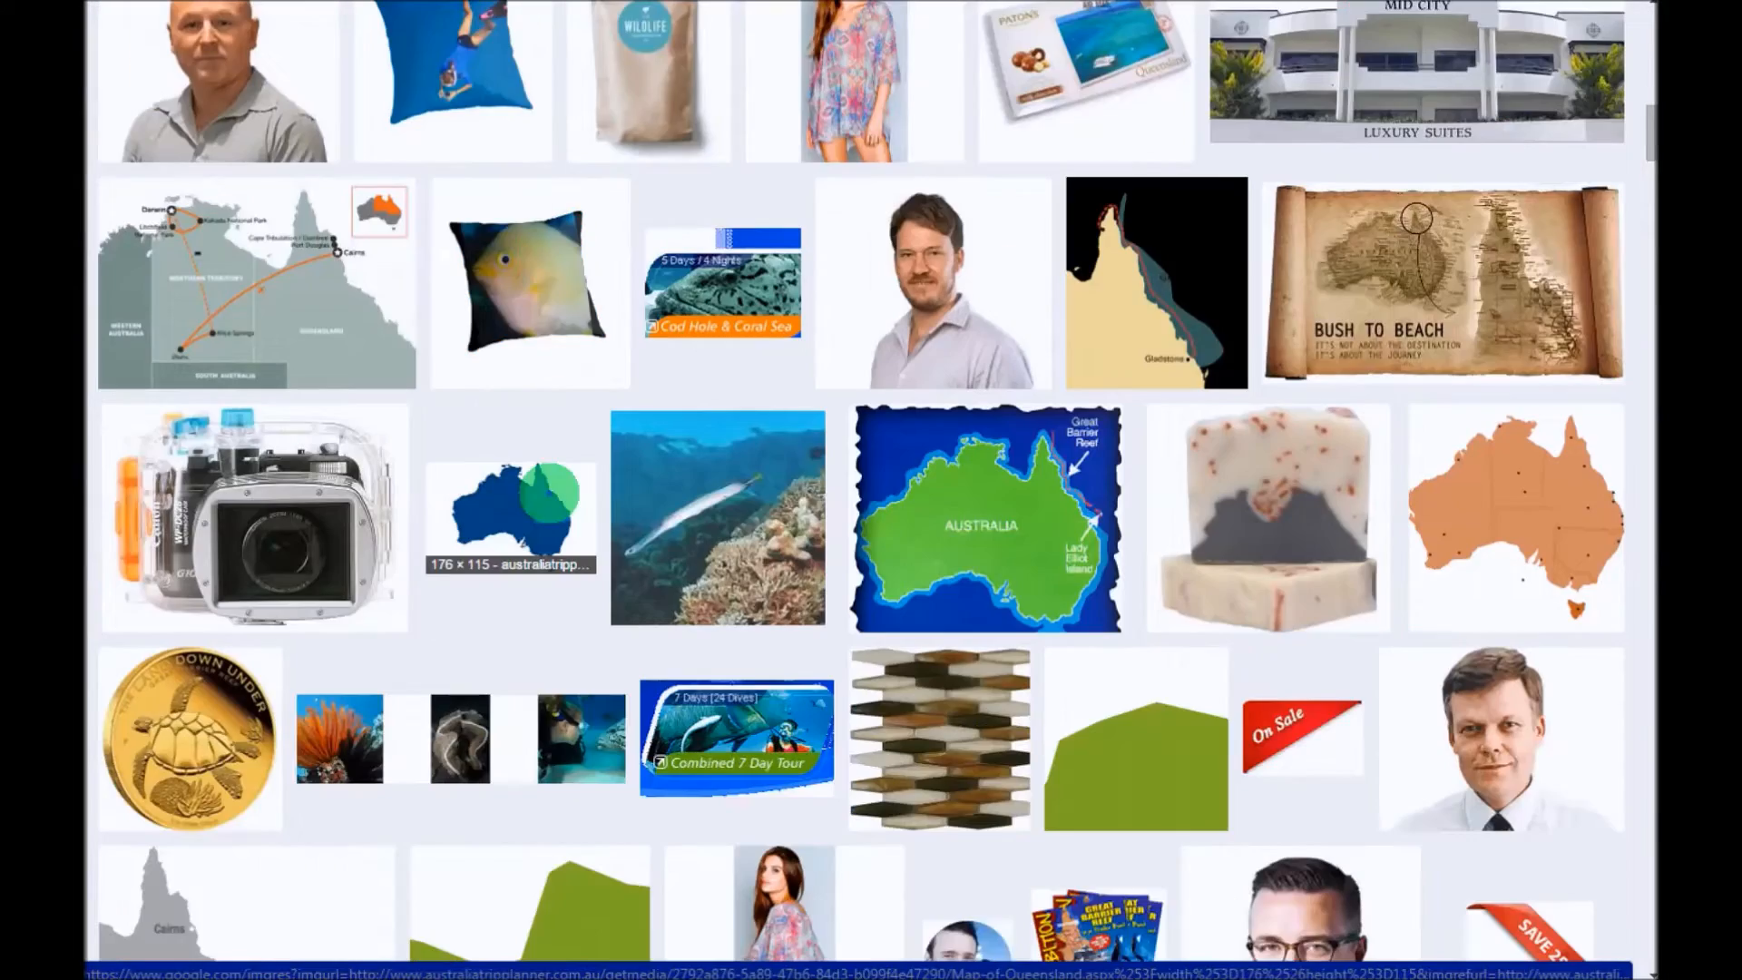
scroll(549, 492, down, 5)
scroll(550, 493, down, 12)
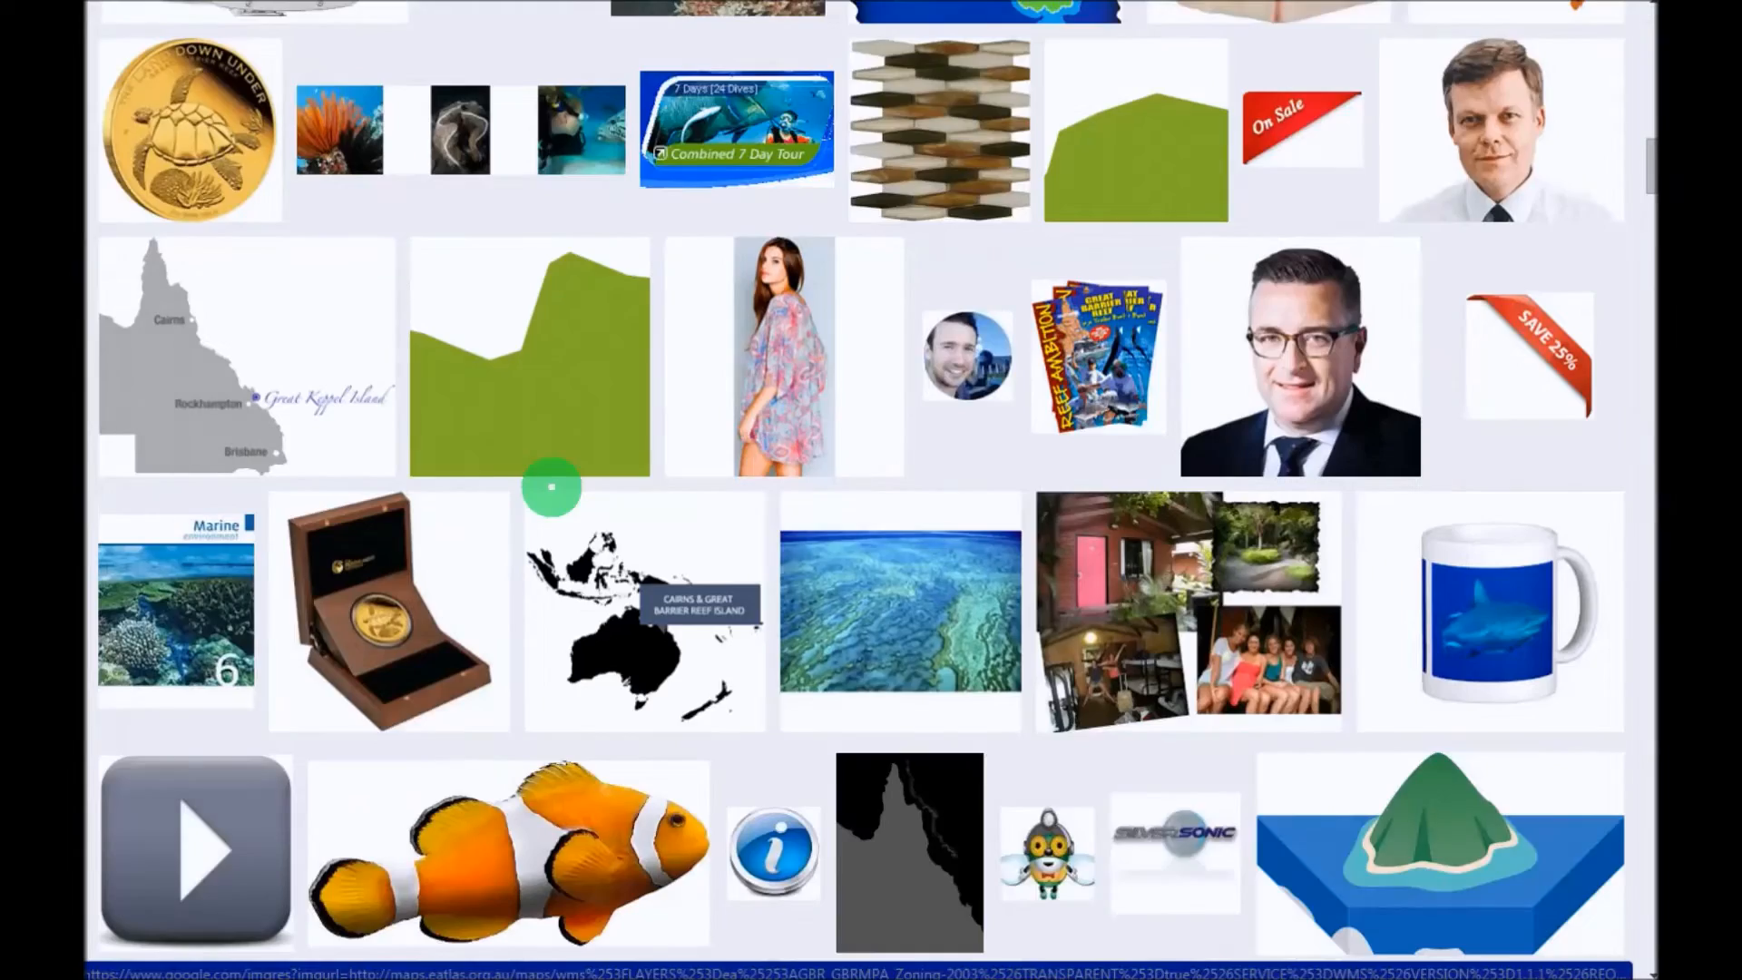
scroll(550, 487, down, 2)
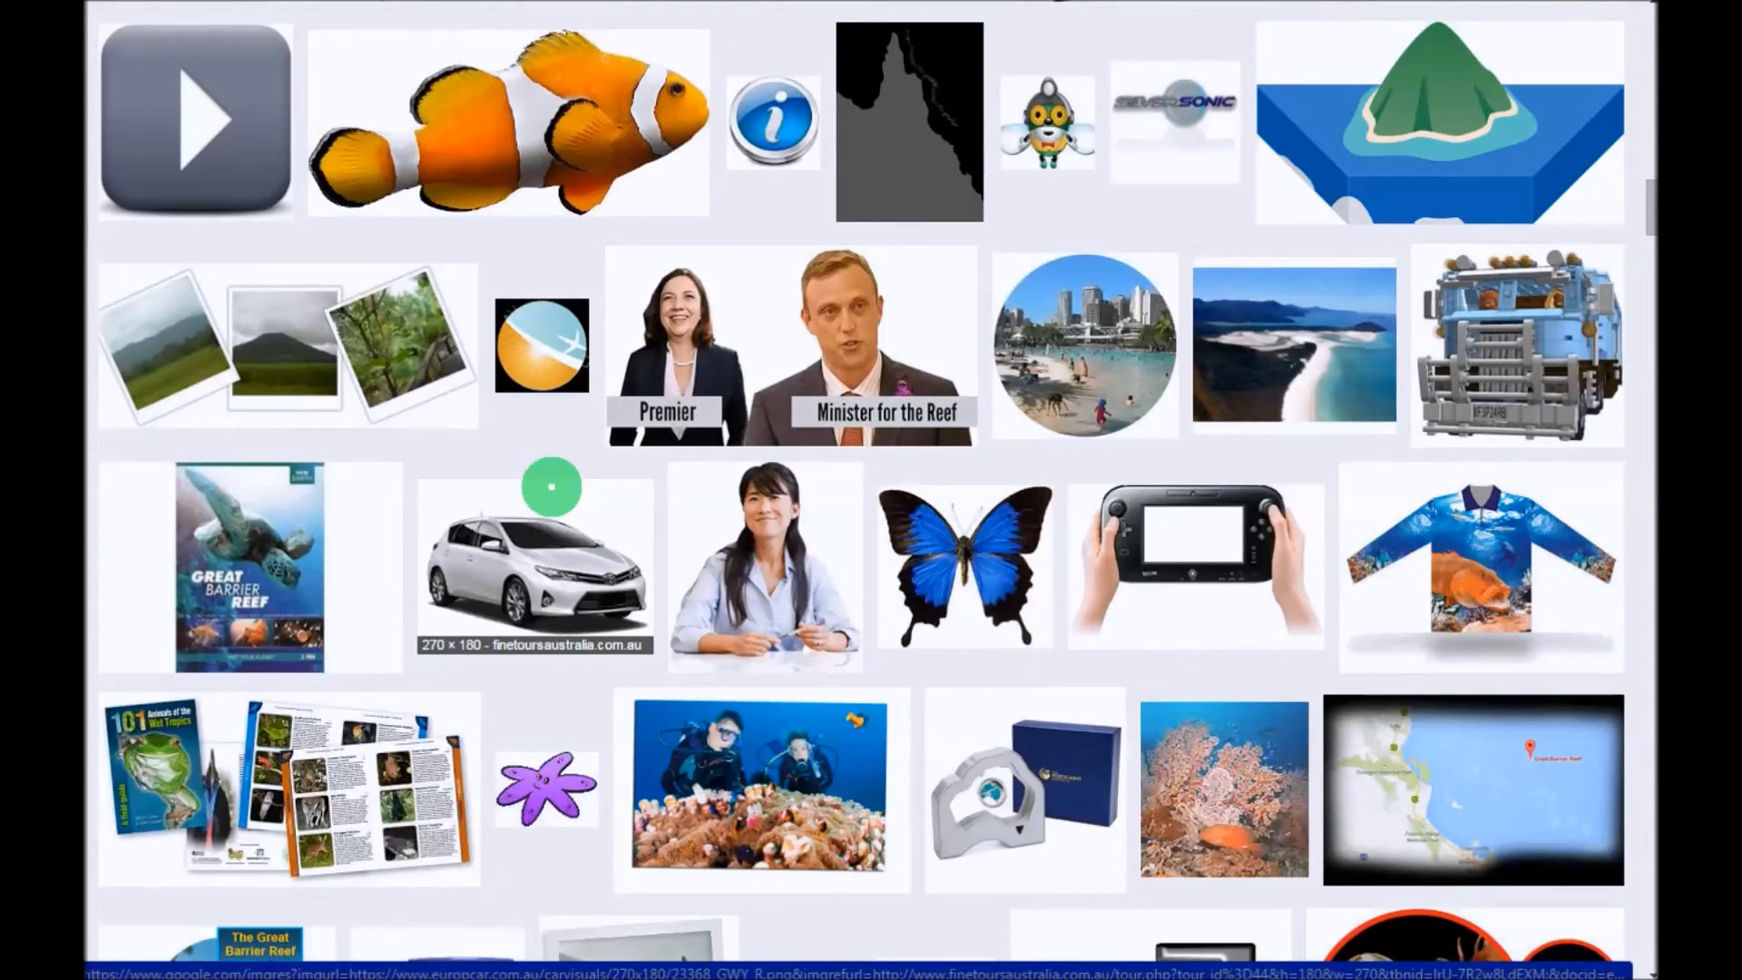
scroll(551, 487, down, 5)
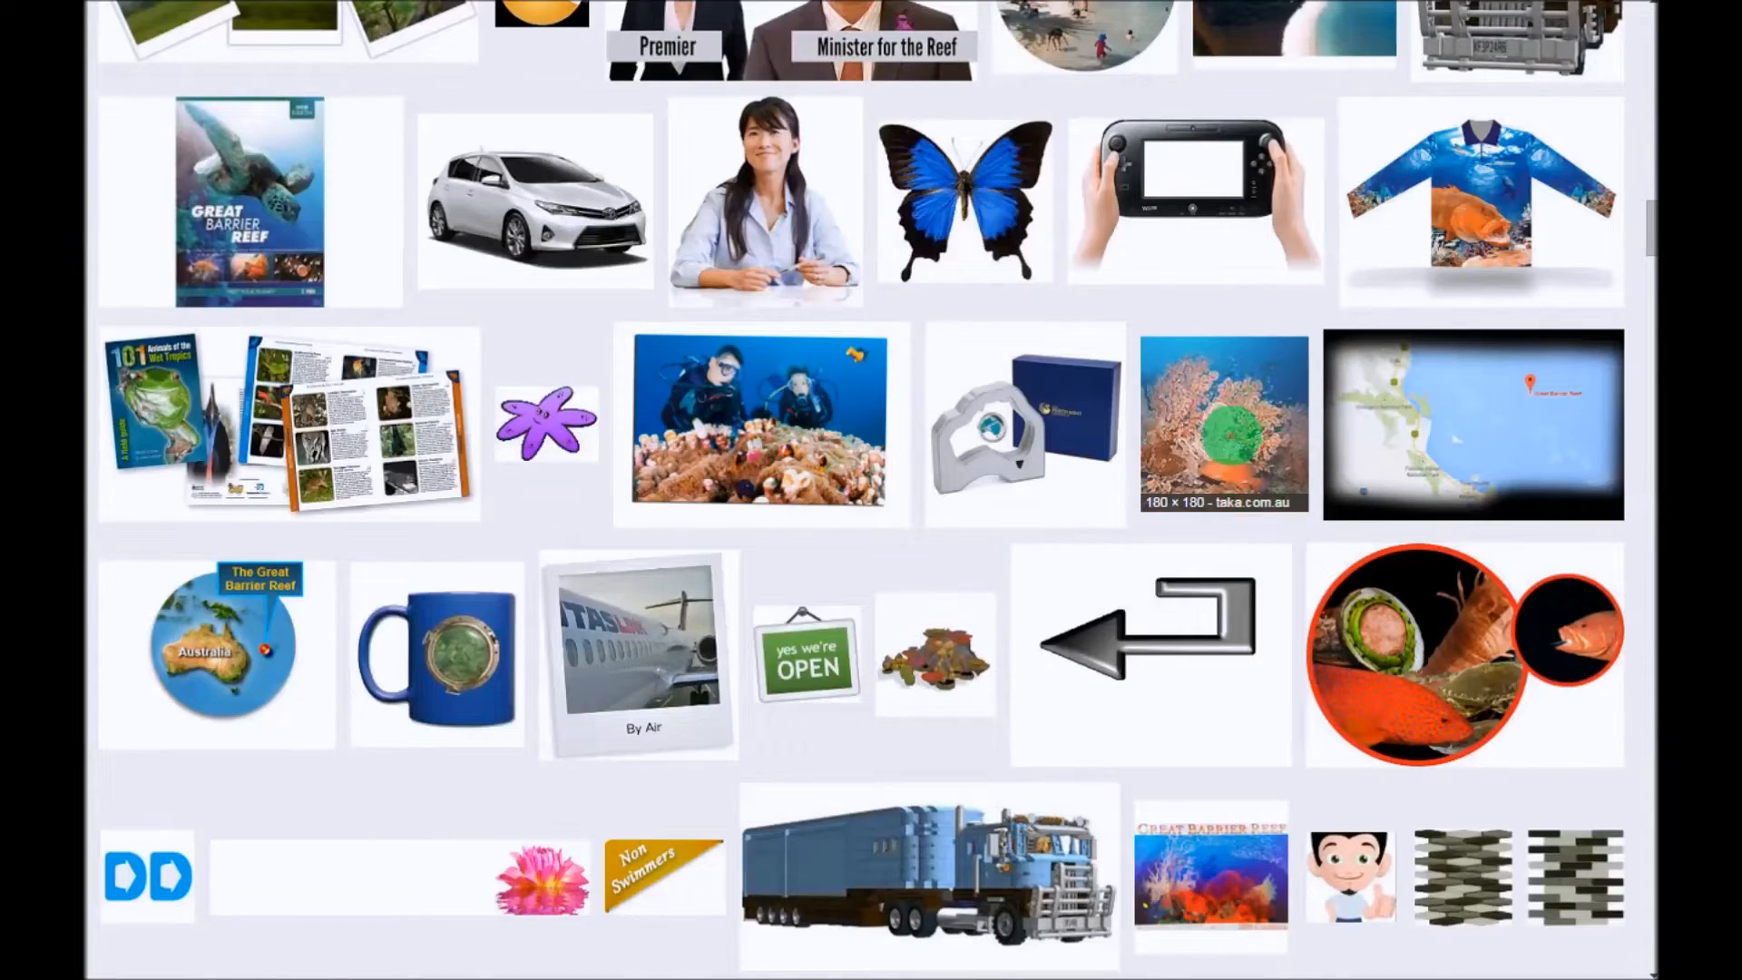
scroll(1216, 433, up, 20)
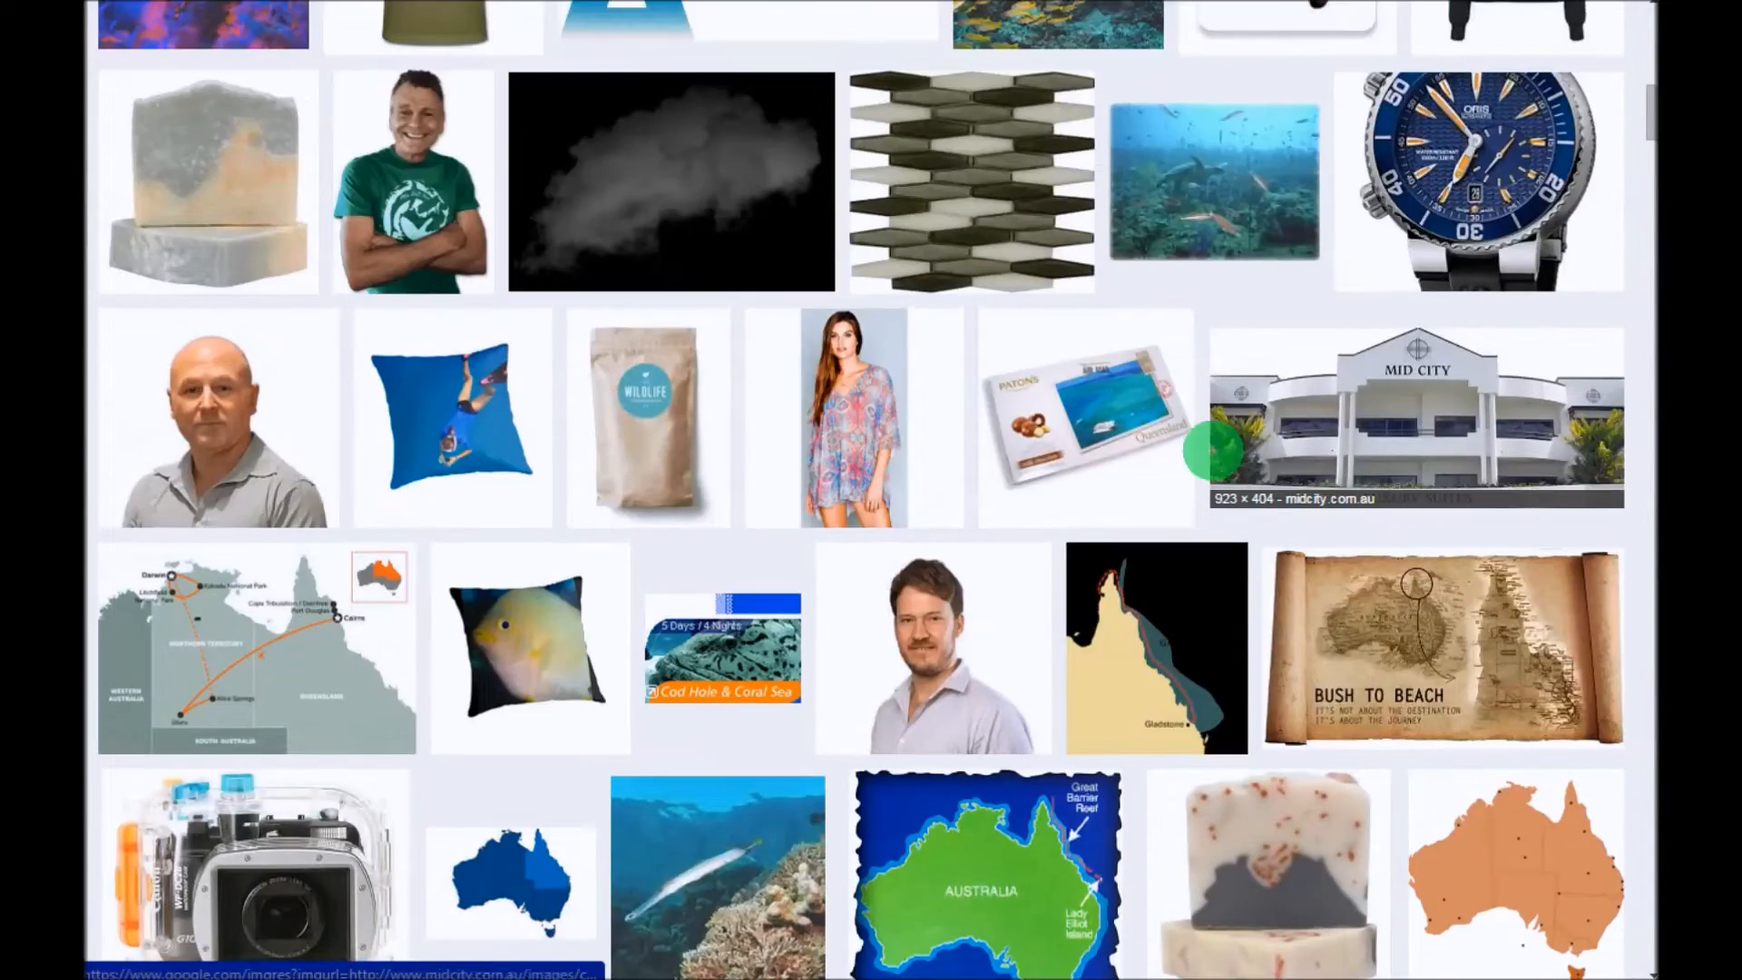
scroll(1213, 449, up, 15)
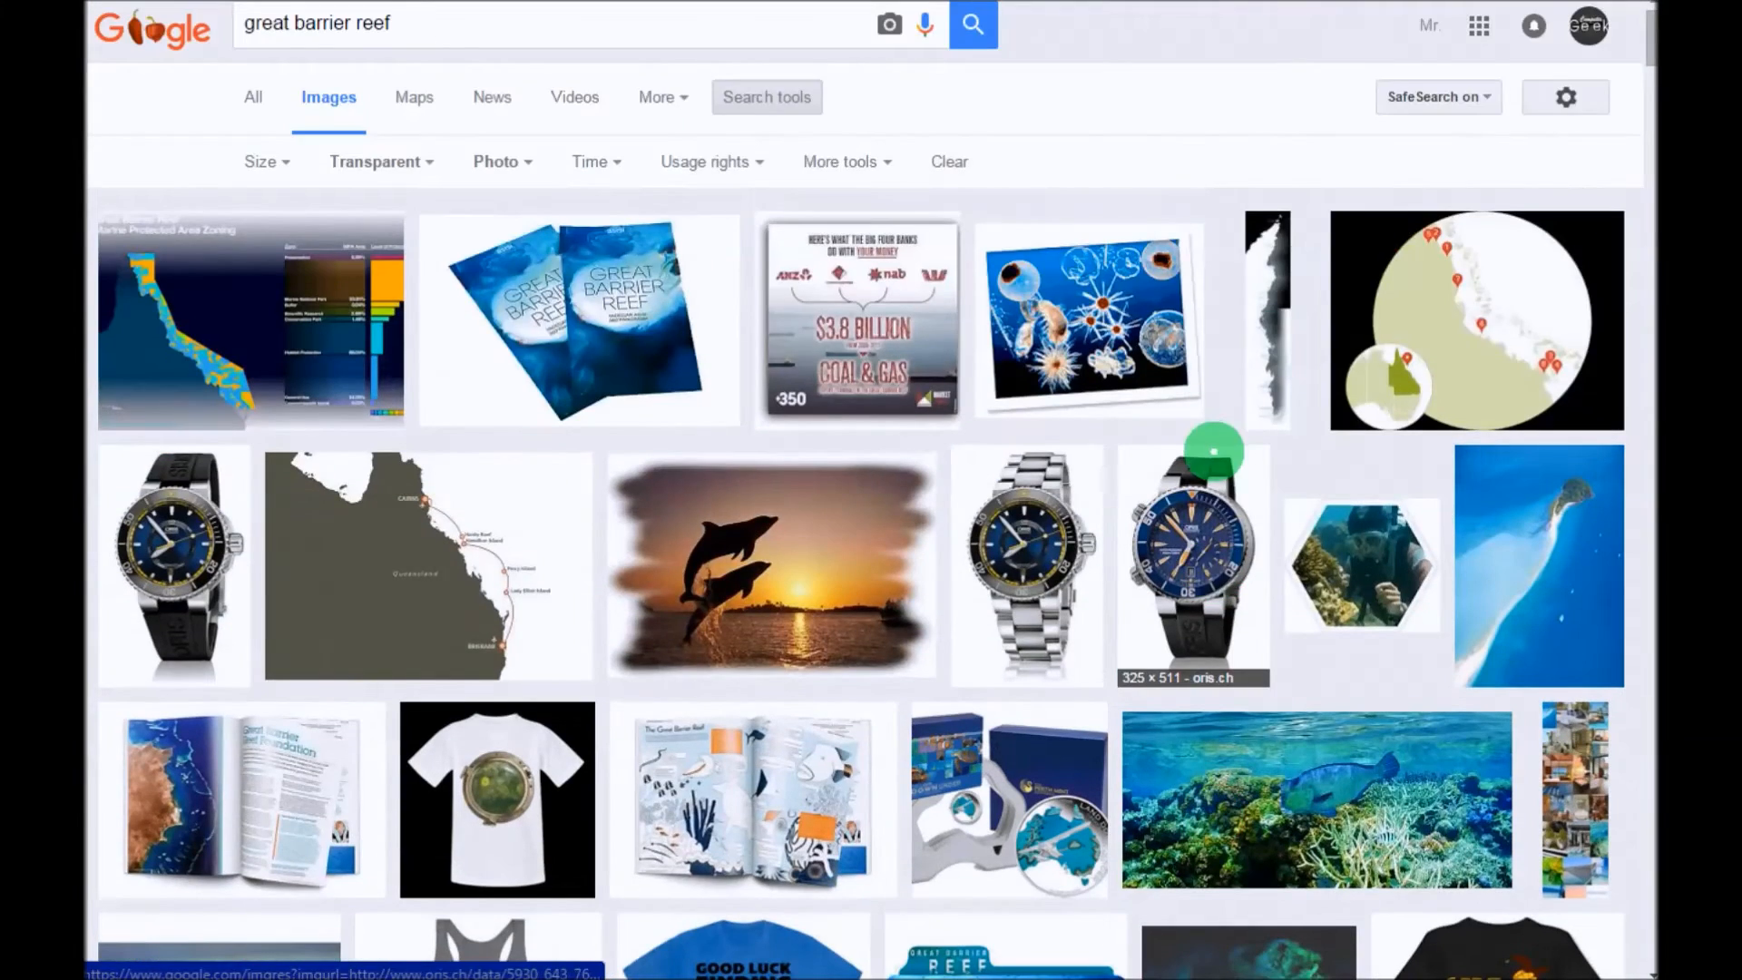
Step: Open the debate.org aerial photo of the turquoise reef at full size and copy the image
scroll(1188, 458, down, 4)
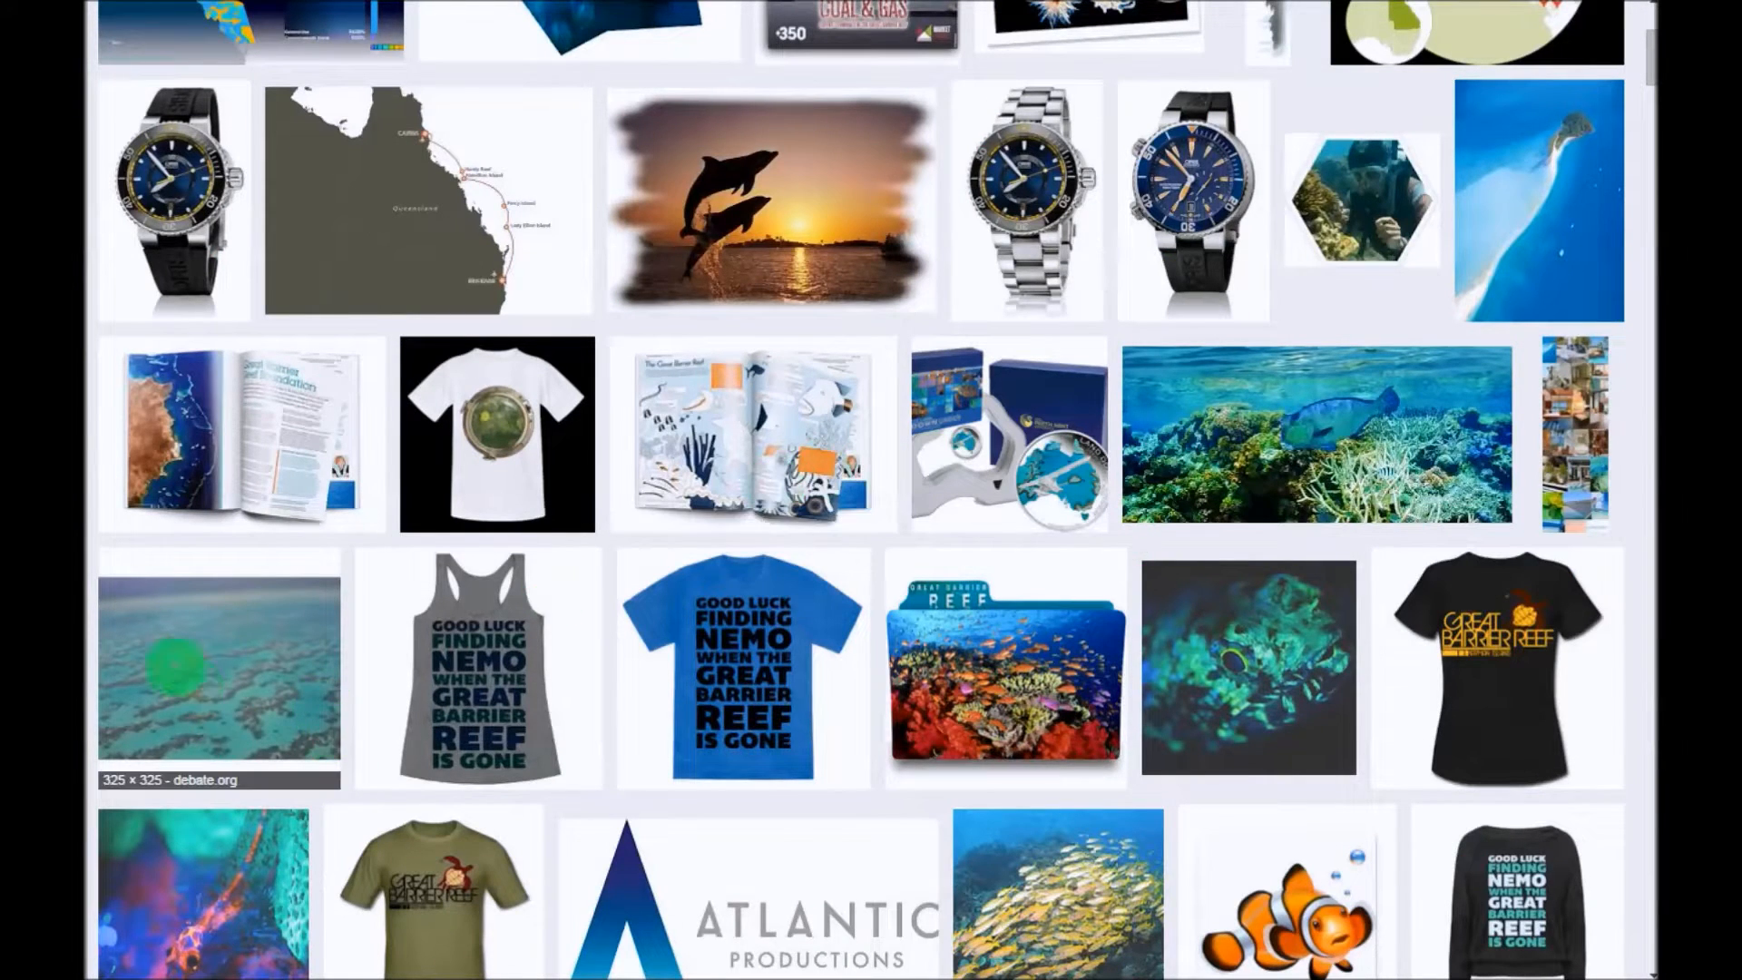
click(210, 663)
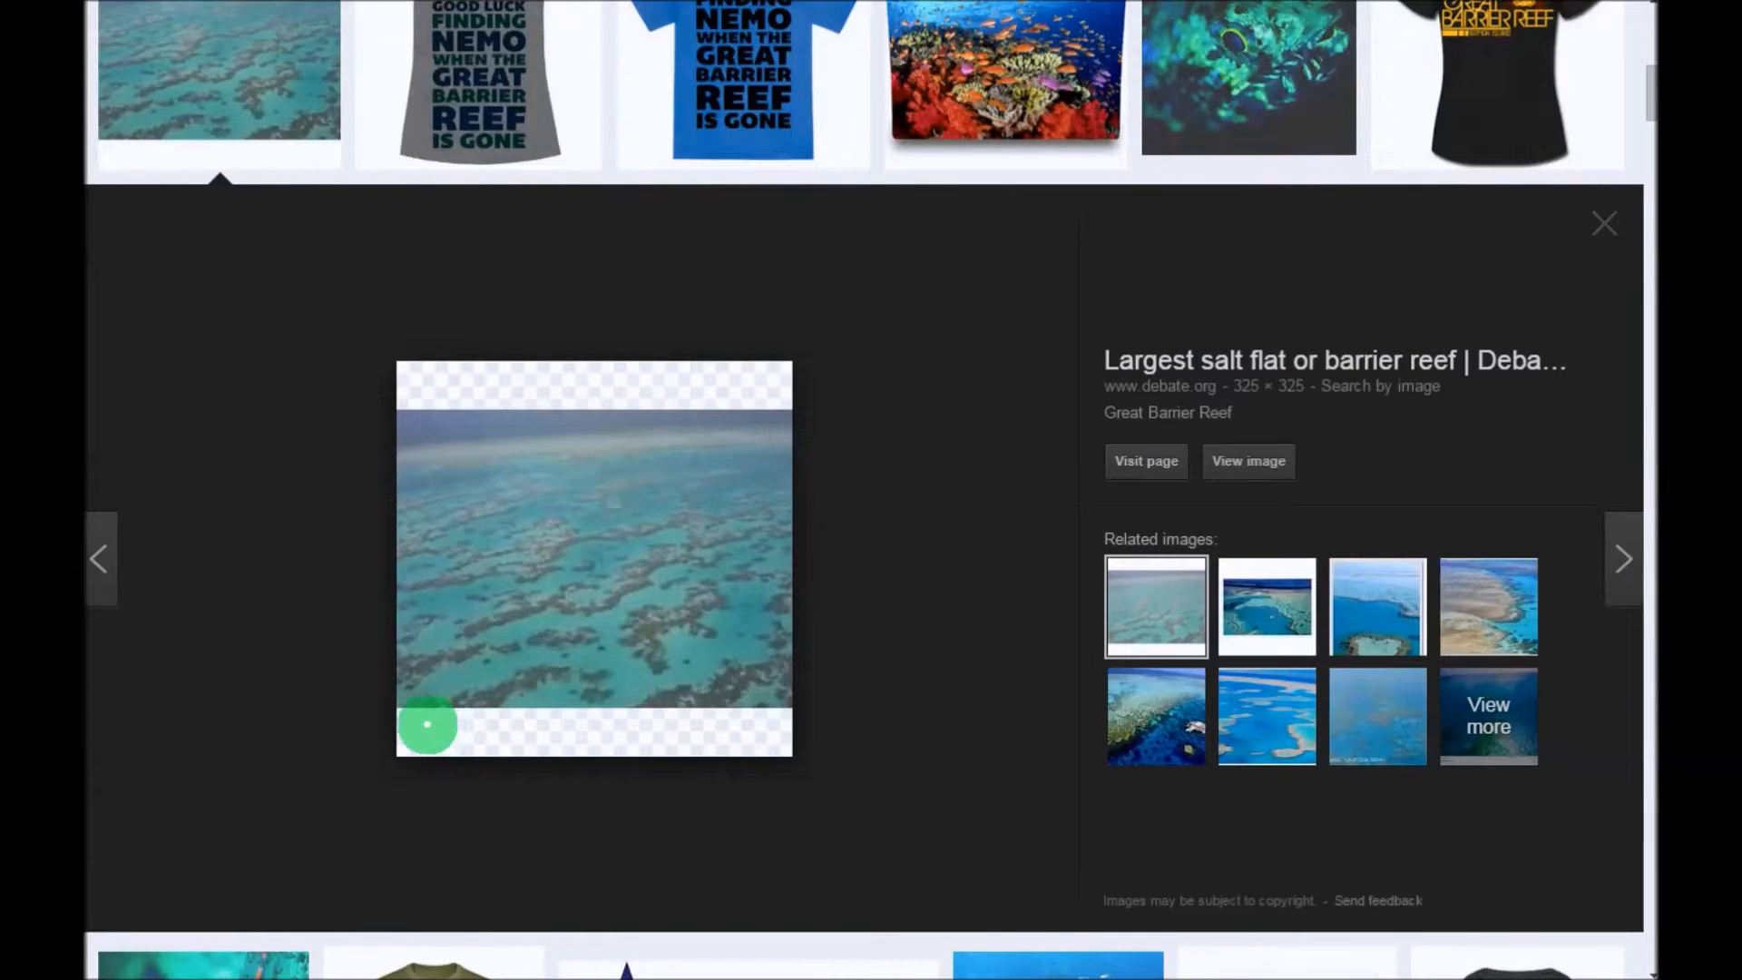
click(1250, 461)
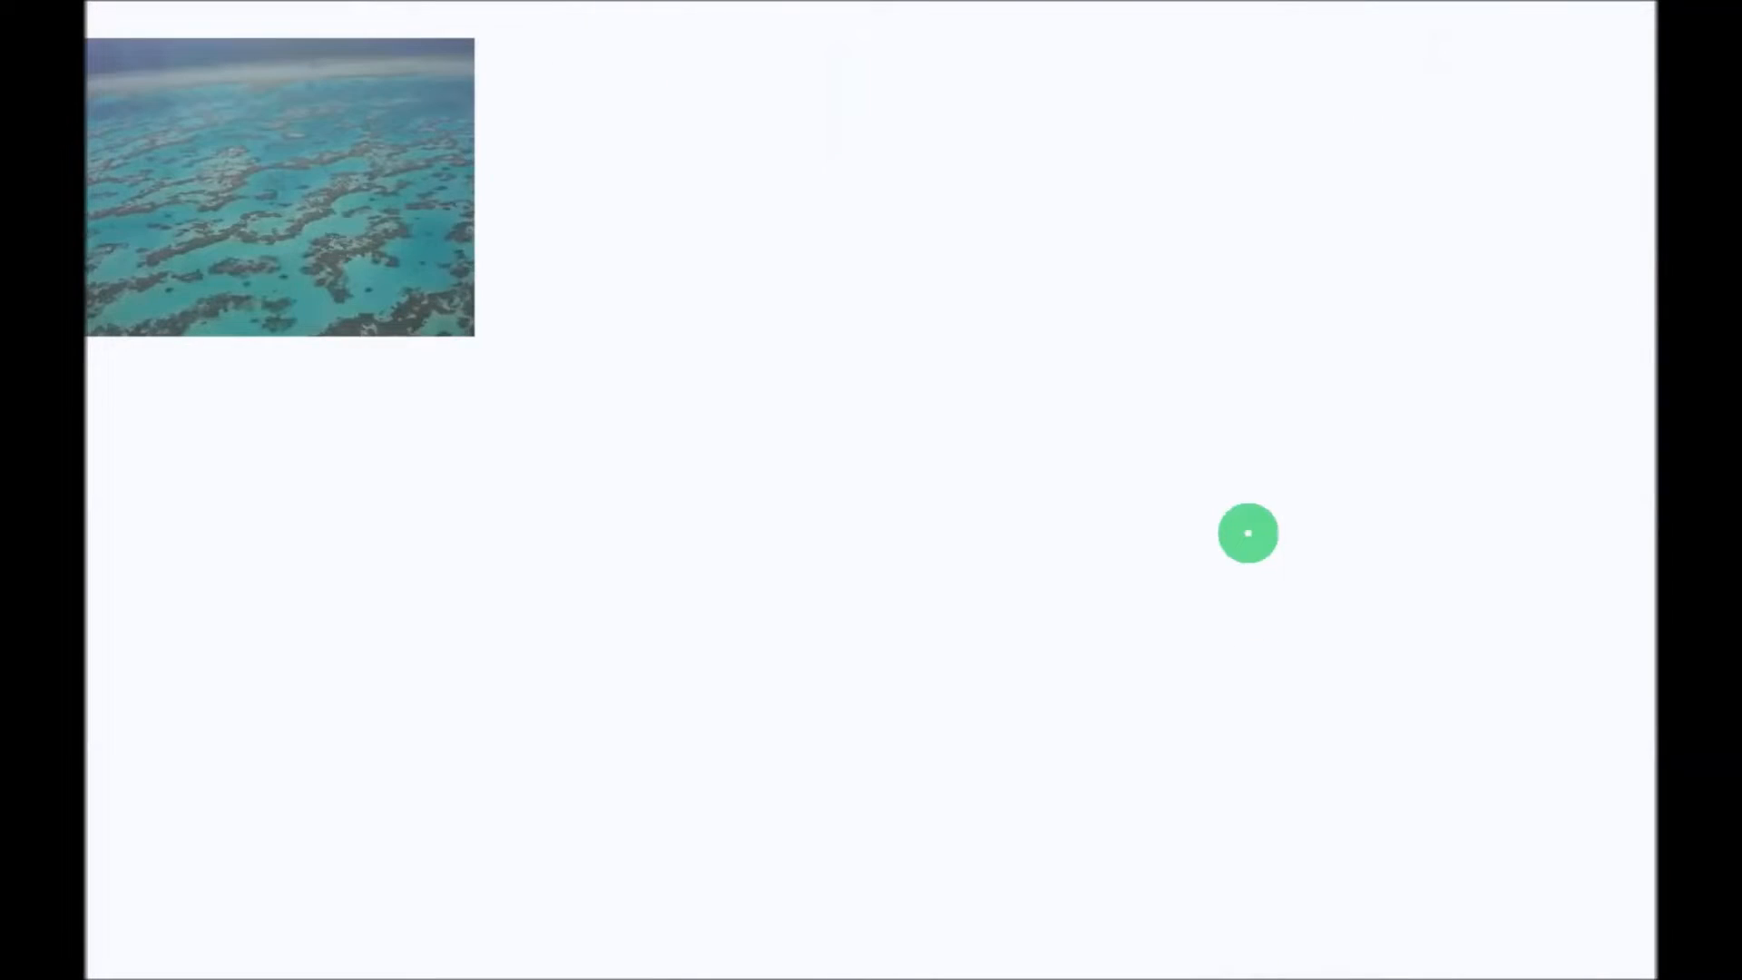
right_click(247, 145)
click(312, 218)
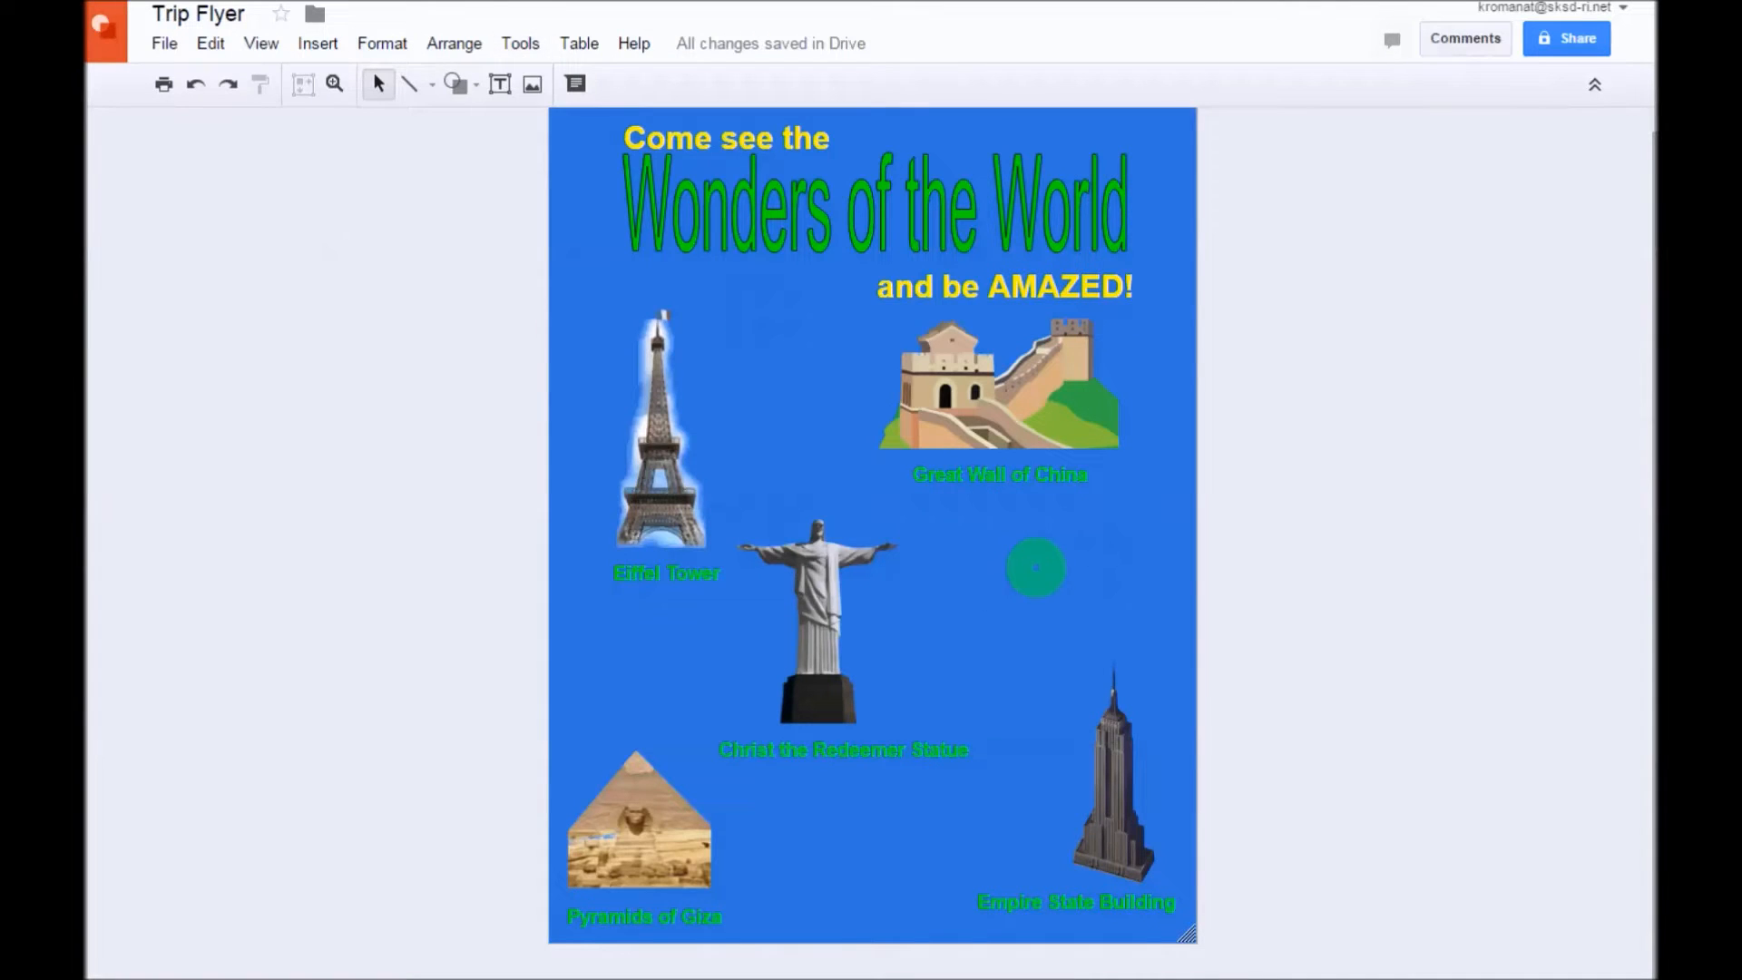
Step: Paste the reef photo into the Trip Flyer drawing, shrink it, and place it below the Great Wall of China caption
right_click(1035, 555)
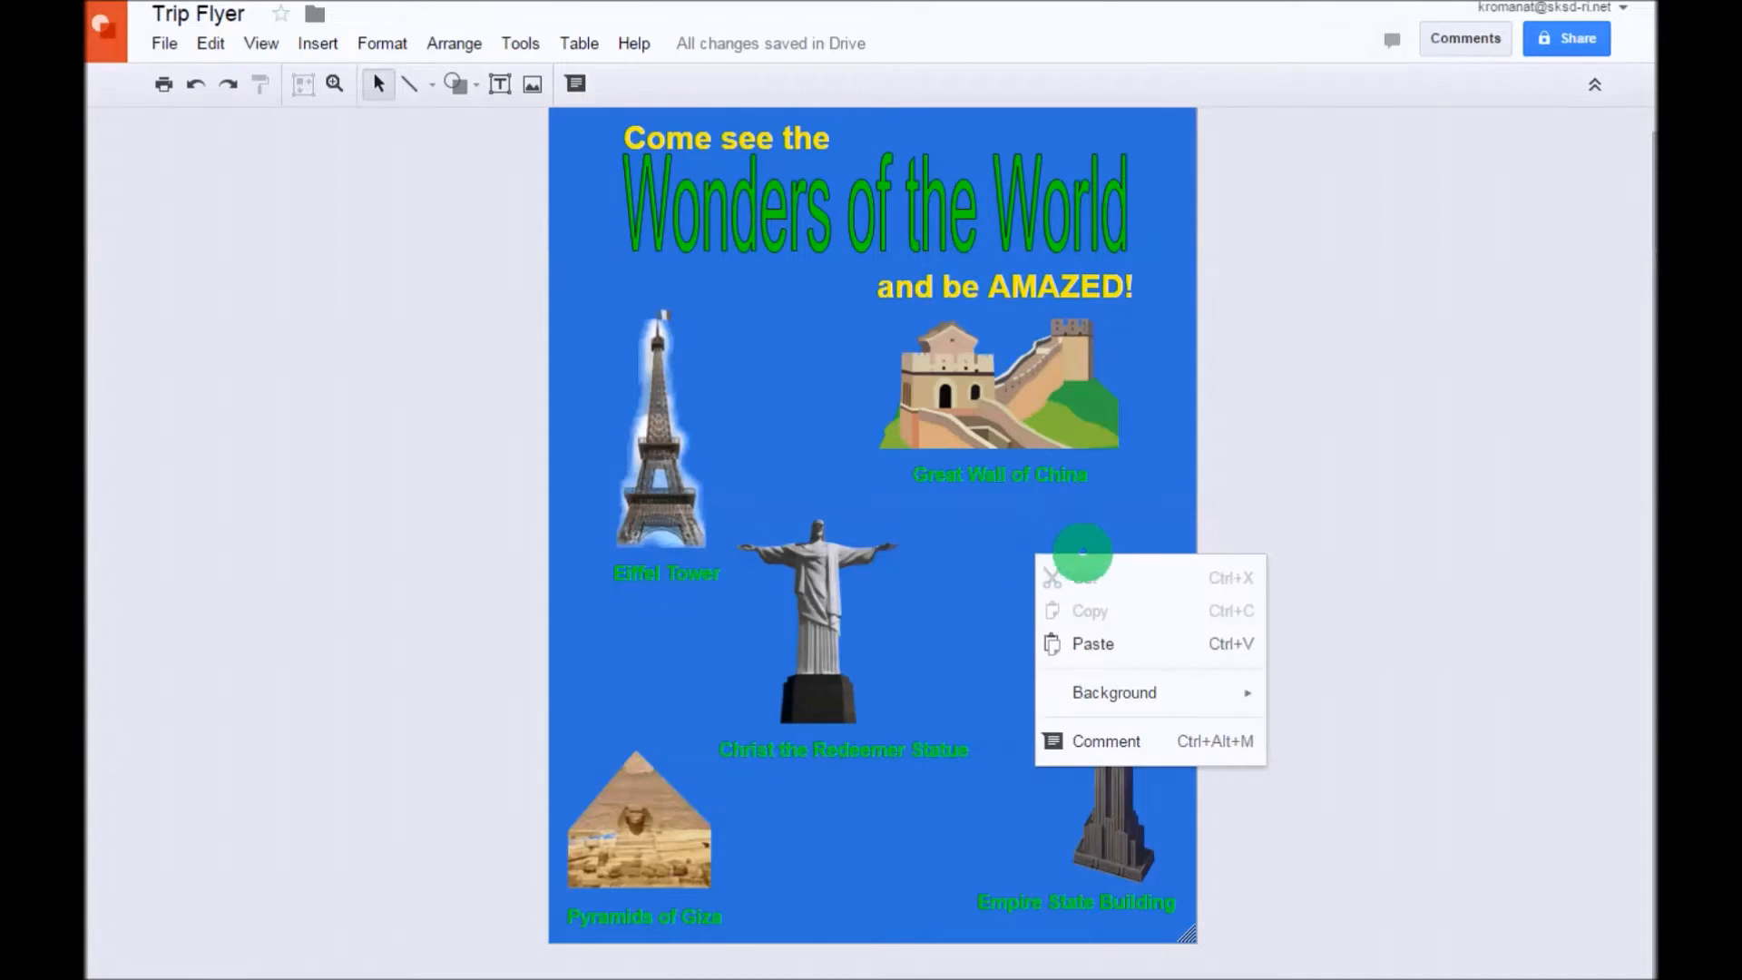
click(1099, 643)
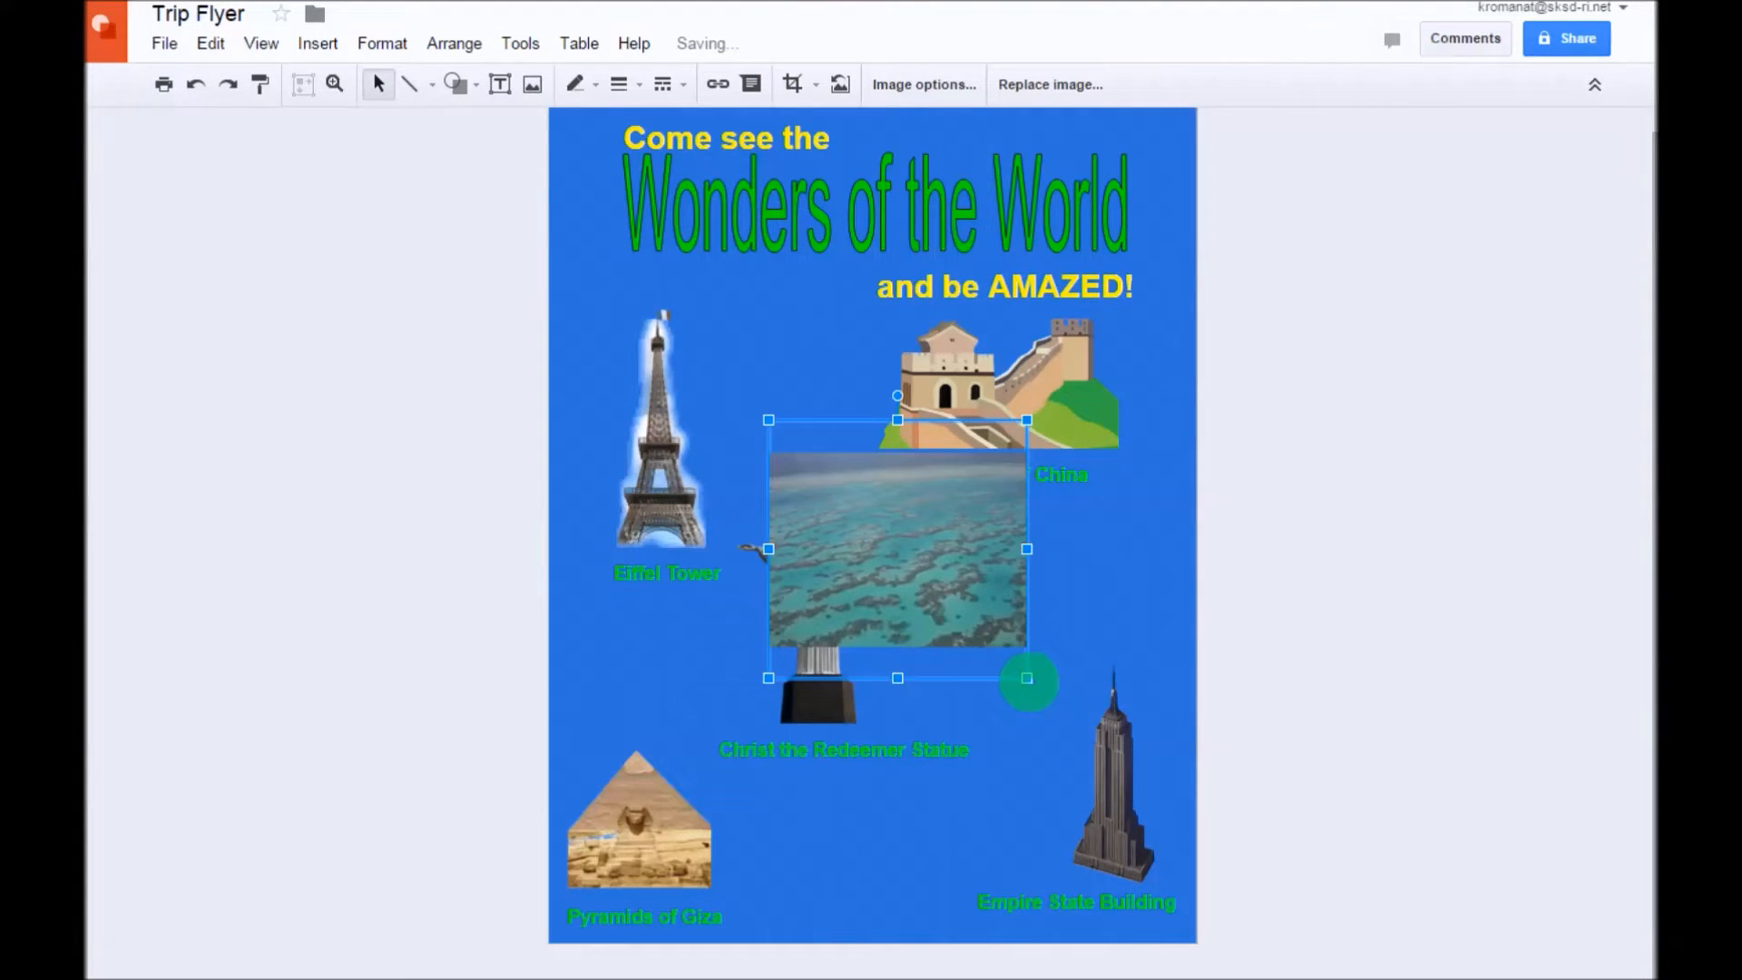
drag(1026, 678, 1122, 595)
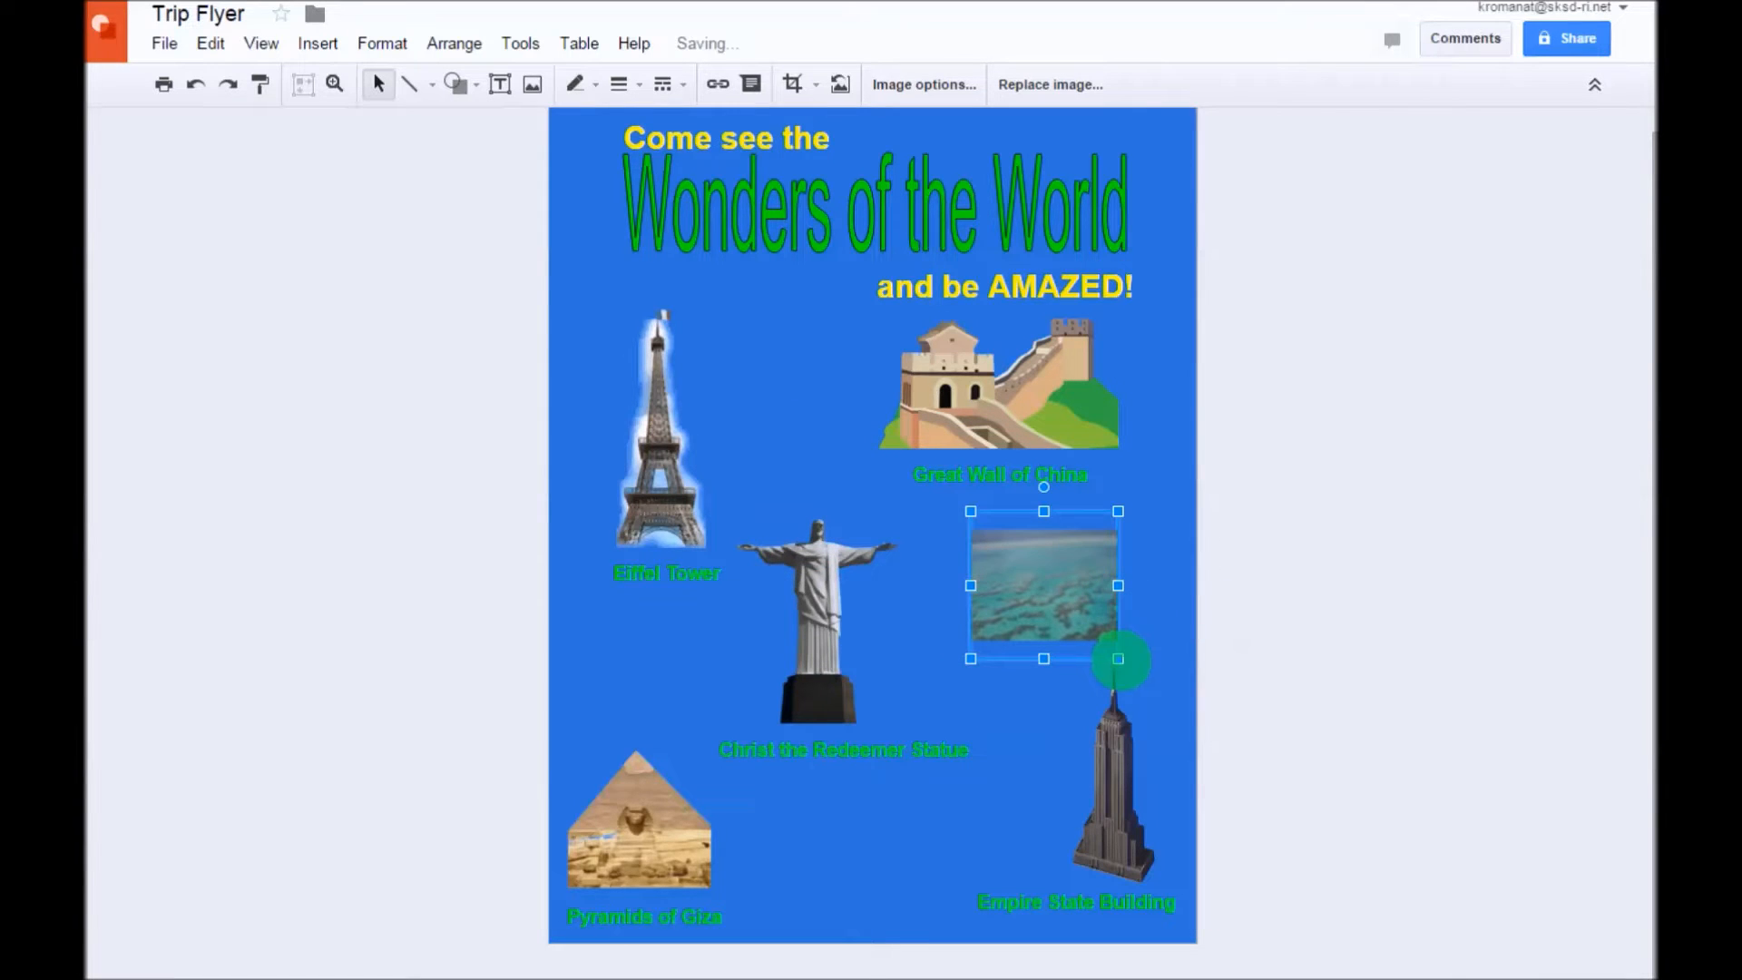
drag(1096, 651, 1011, 575)
click(1339, 595)
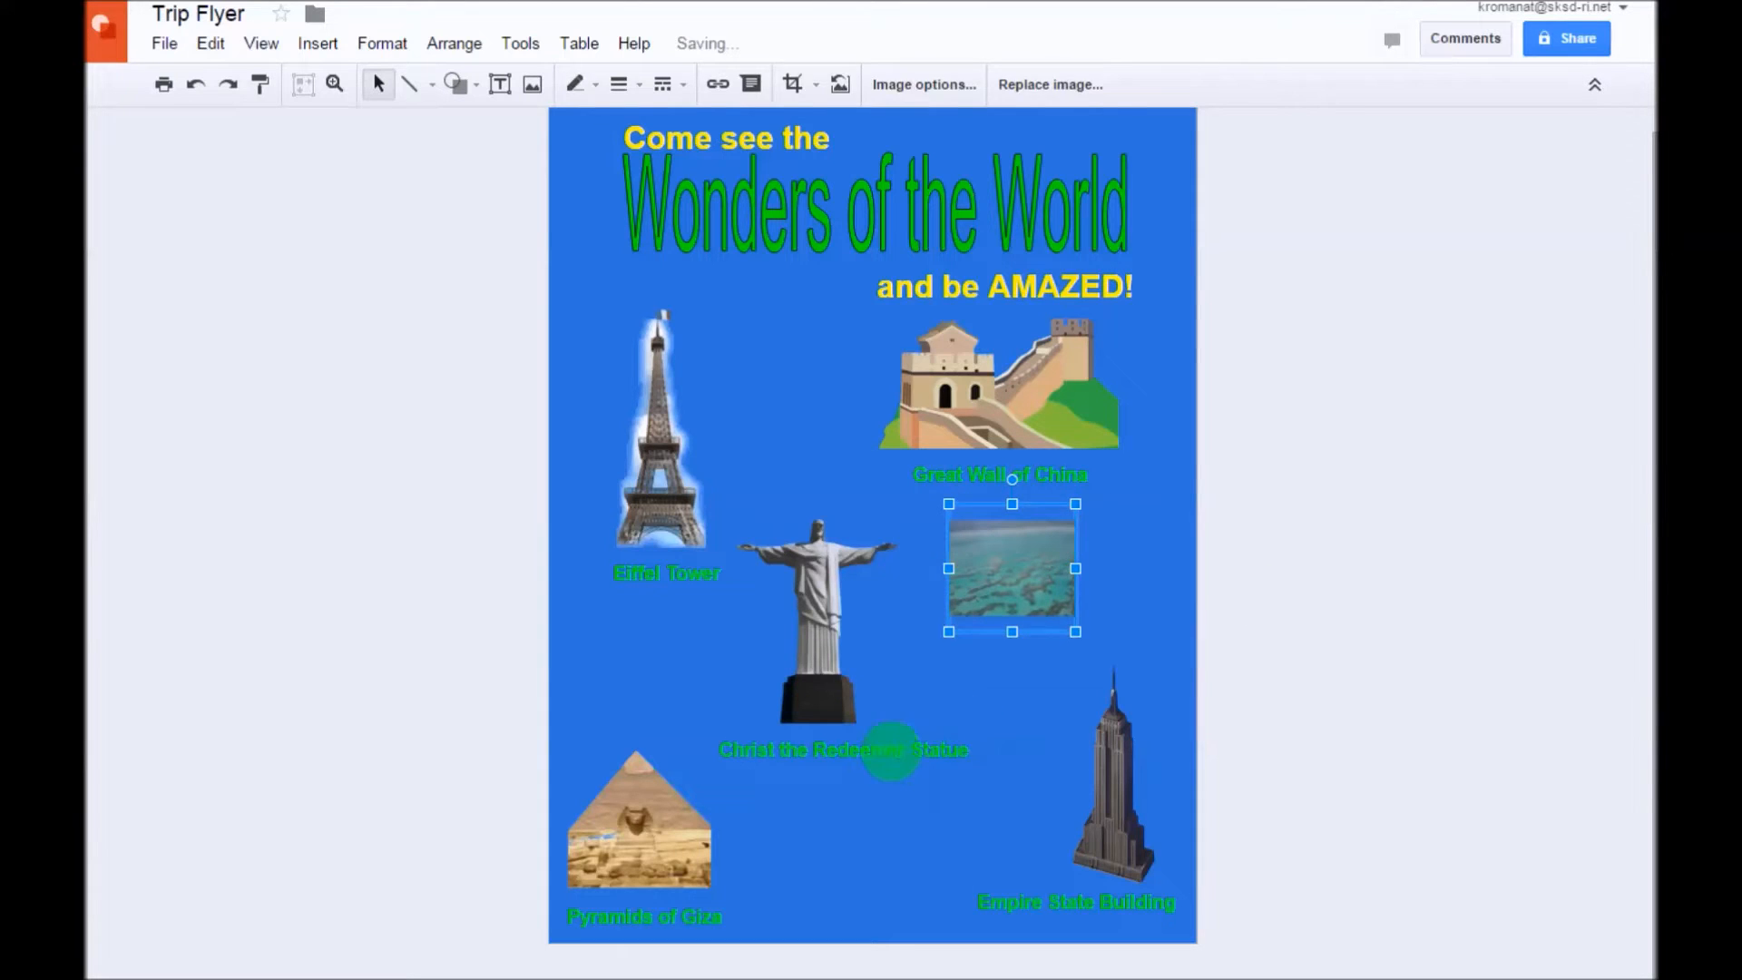
click(844, 765)
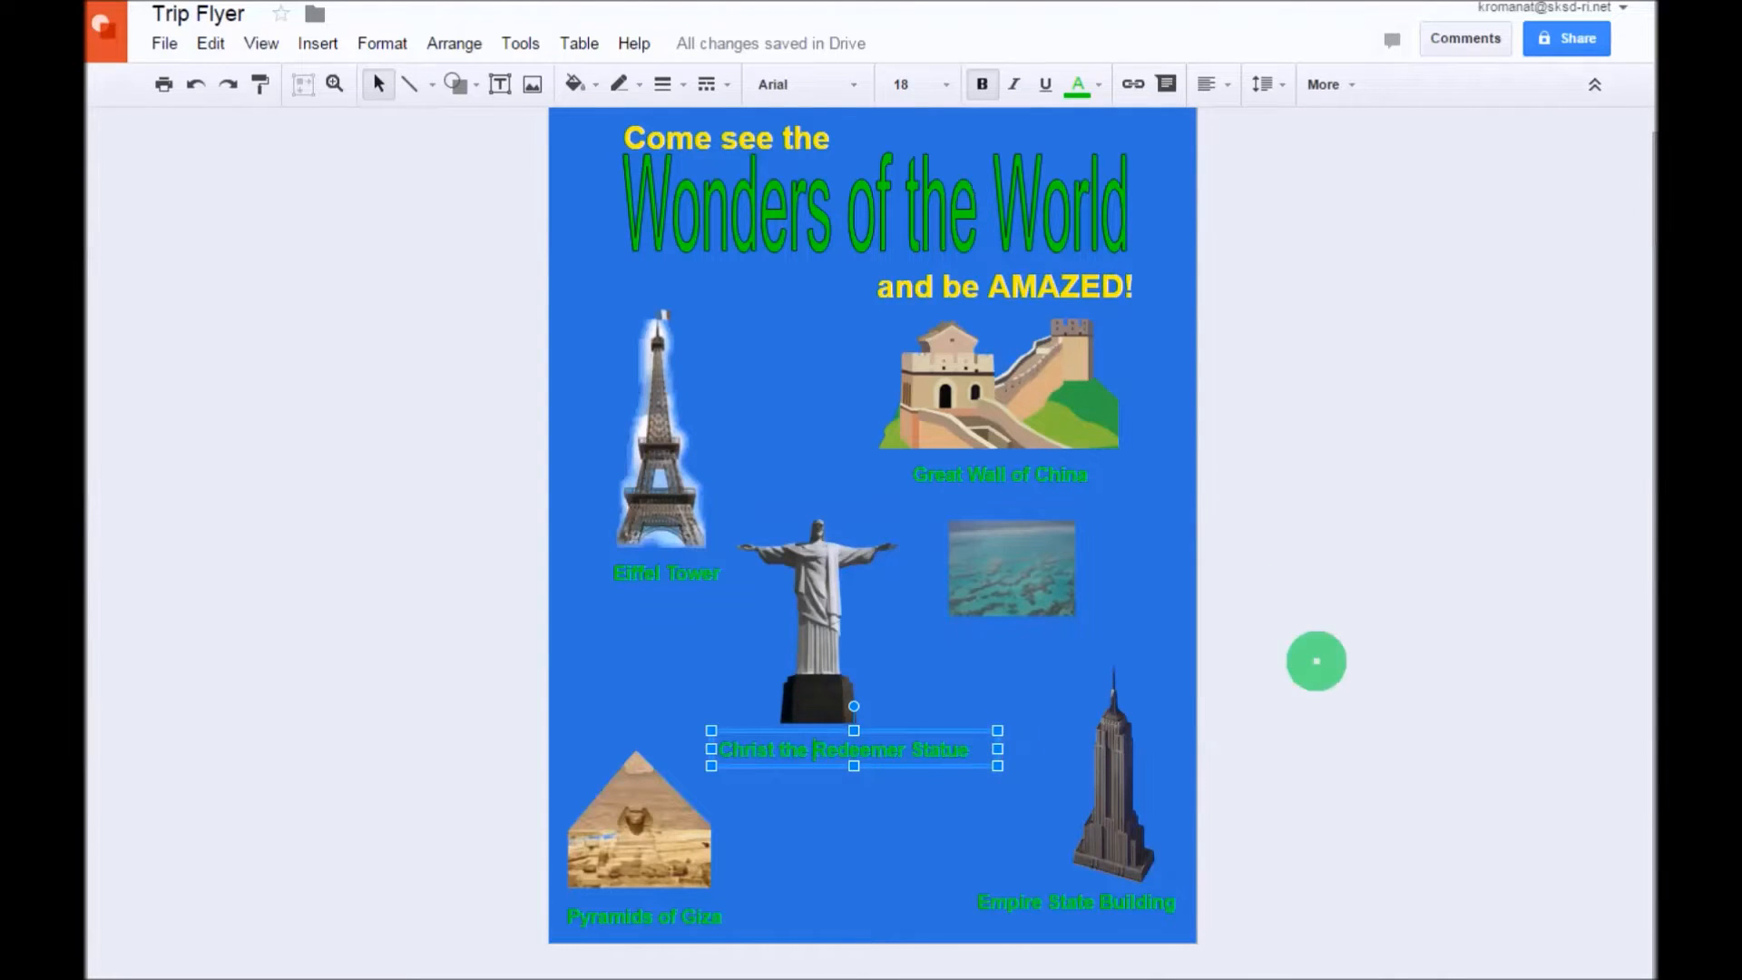
key(ctrl+v)
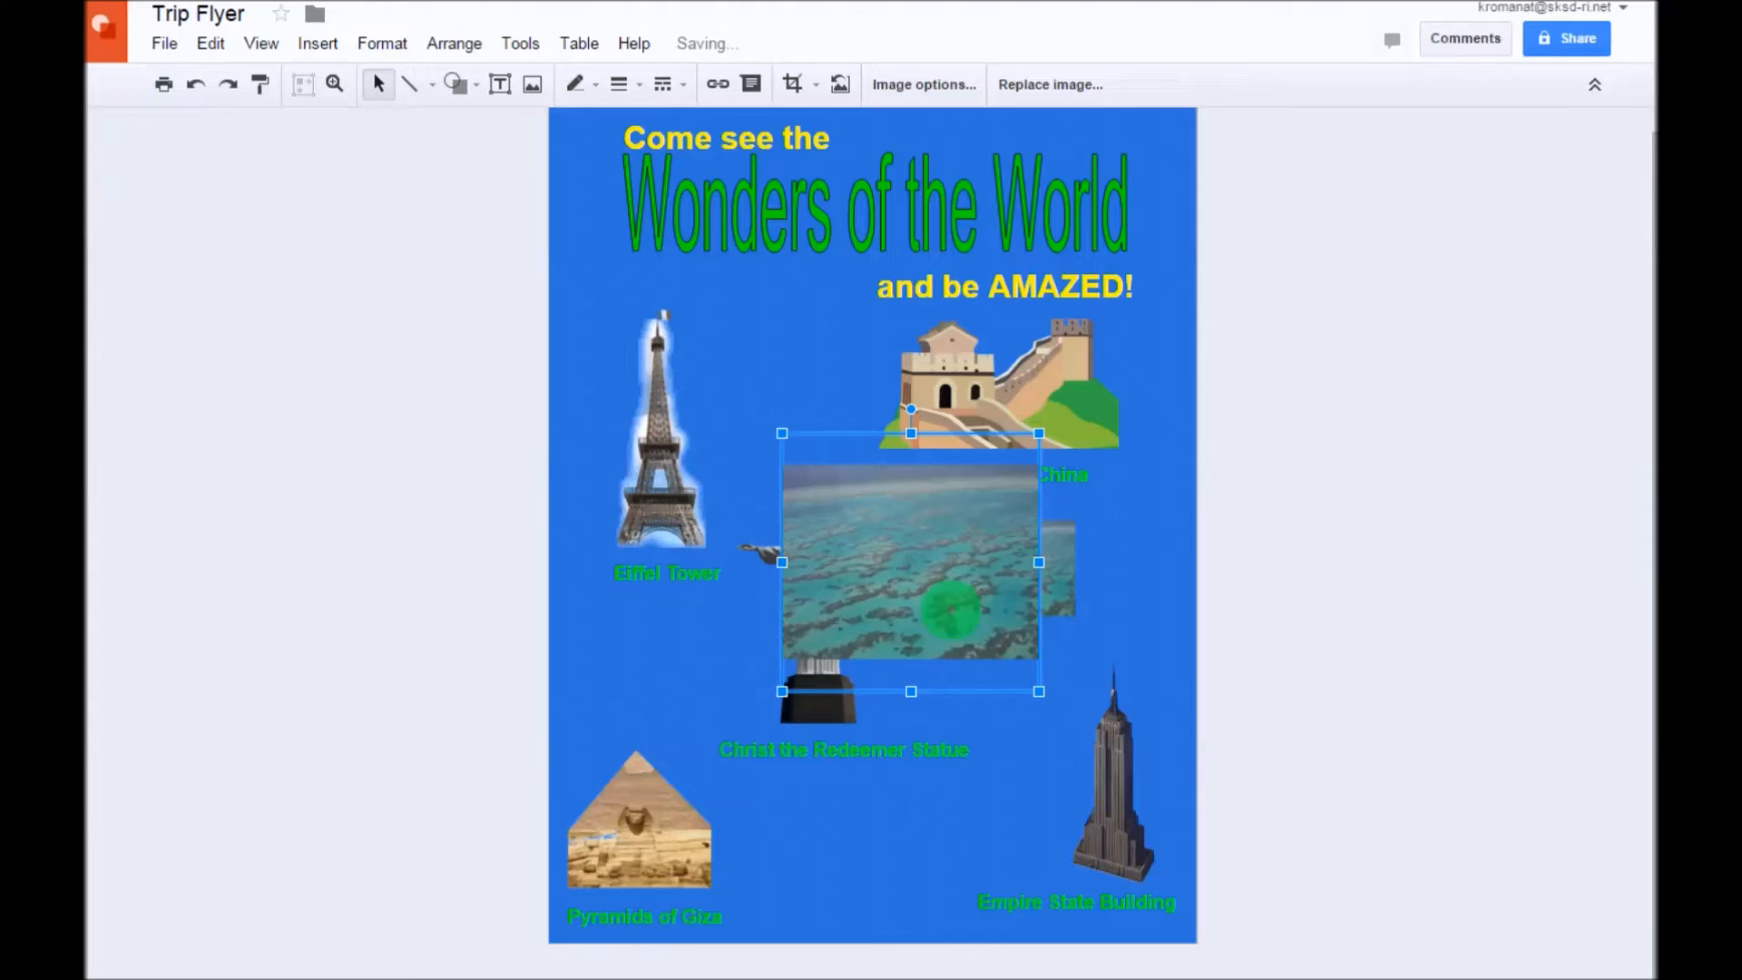
key(Delete)
Step: Duplicate the "Christ the Redeemer Statue" caption and move the copy directly under the reef photo
click(905, 765)
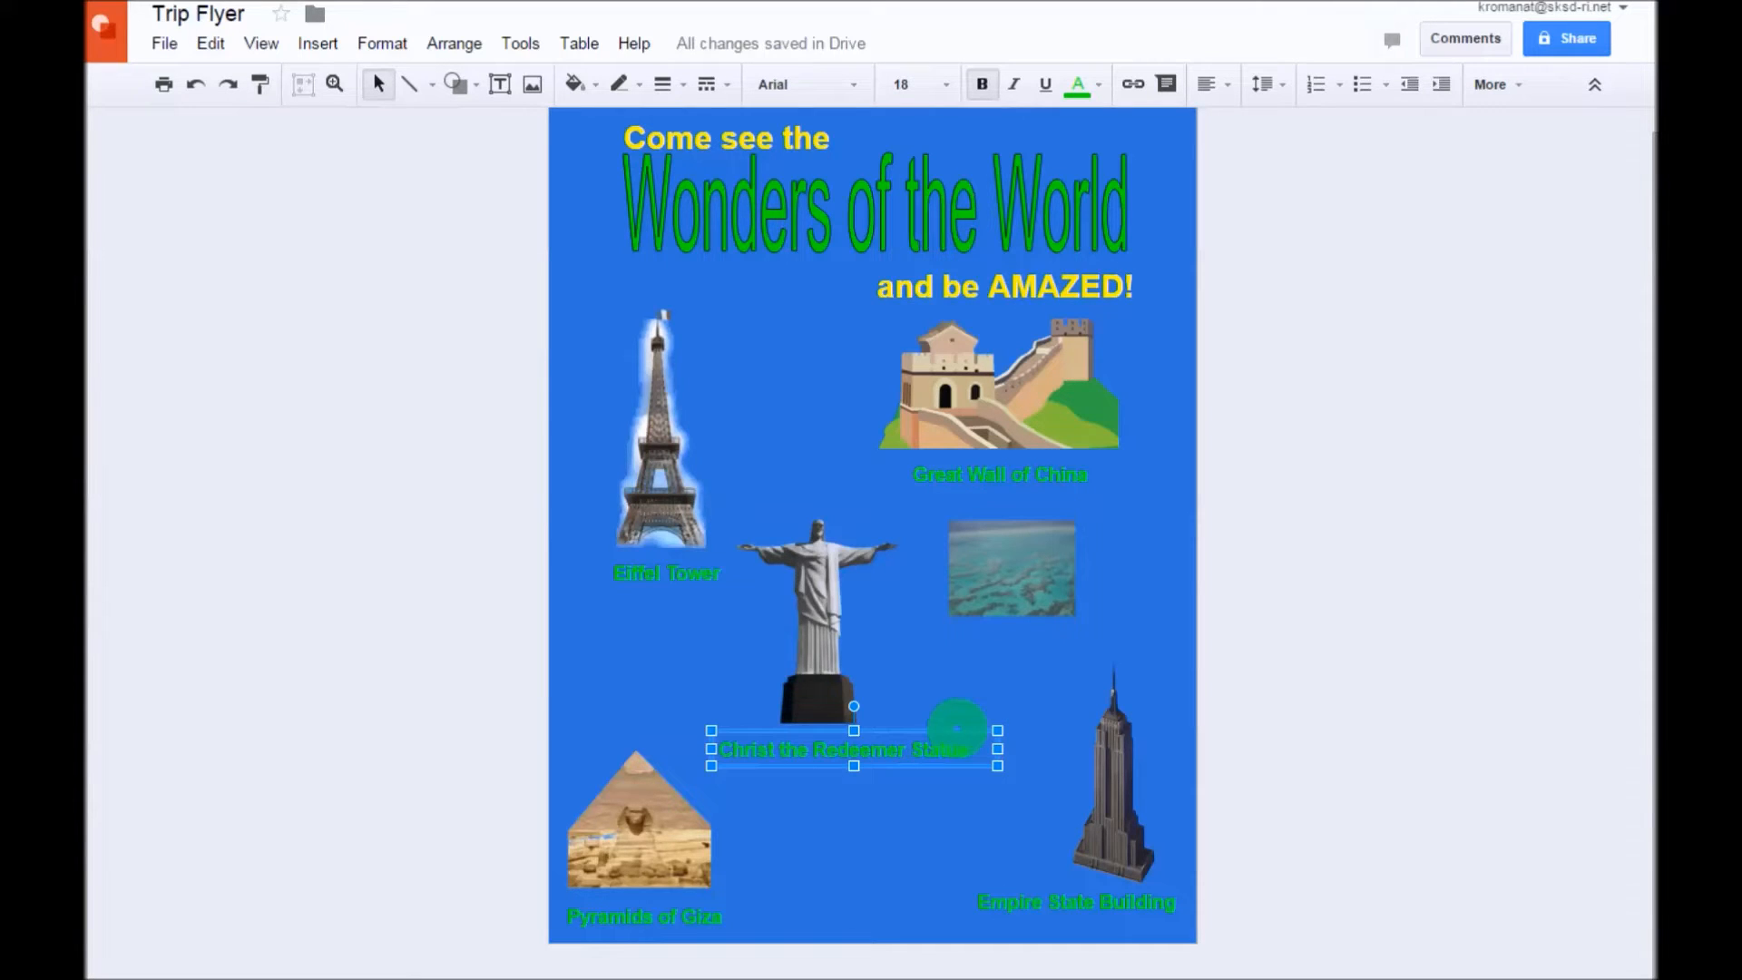
key(ctrl+d)
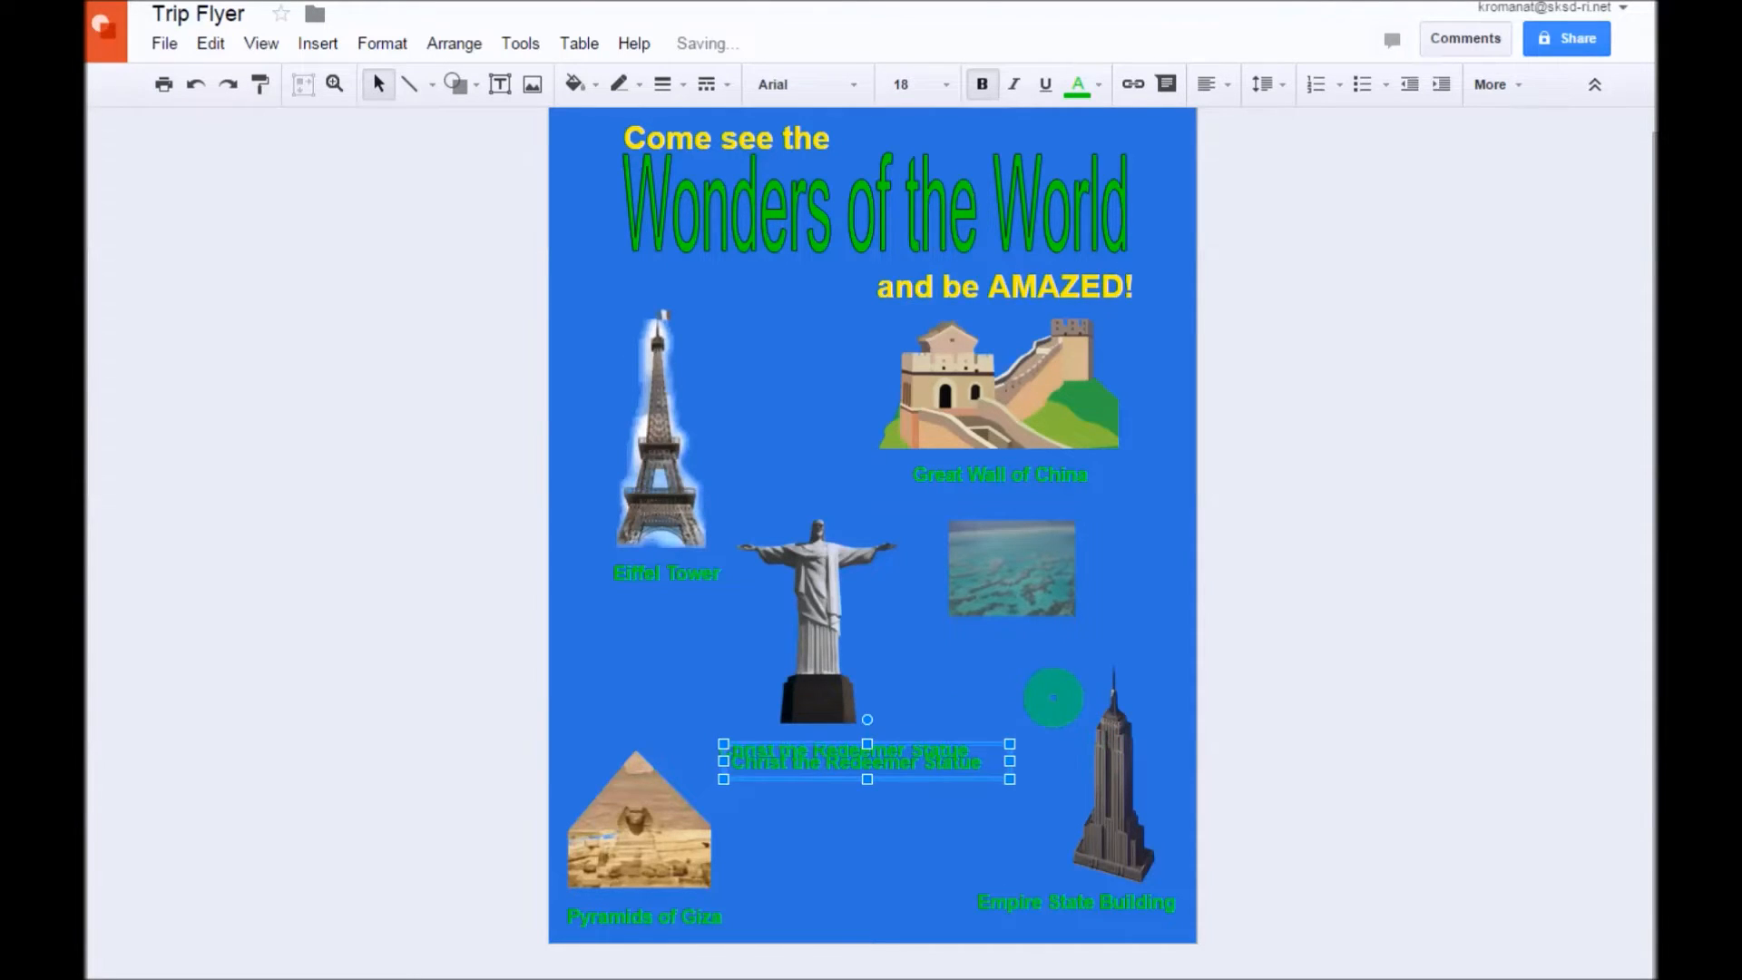
drag(968, 782, 1127, 660)
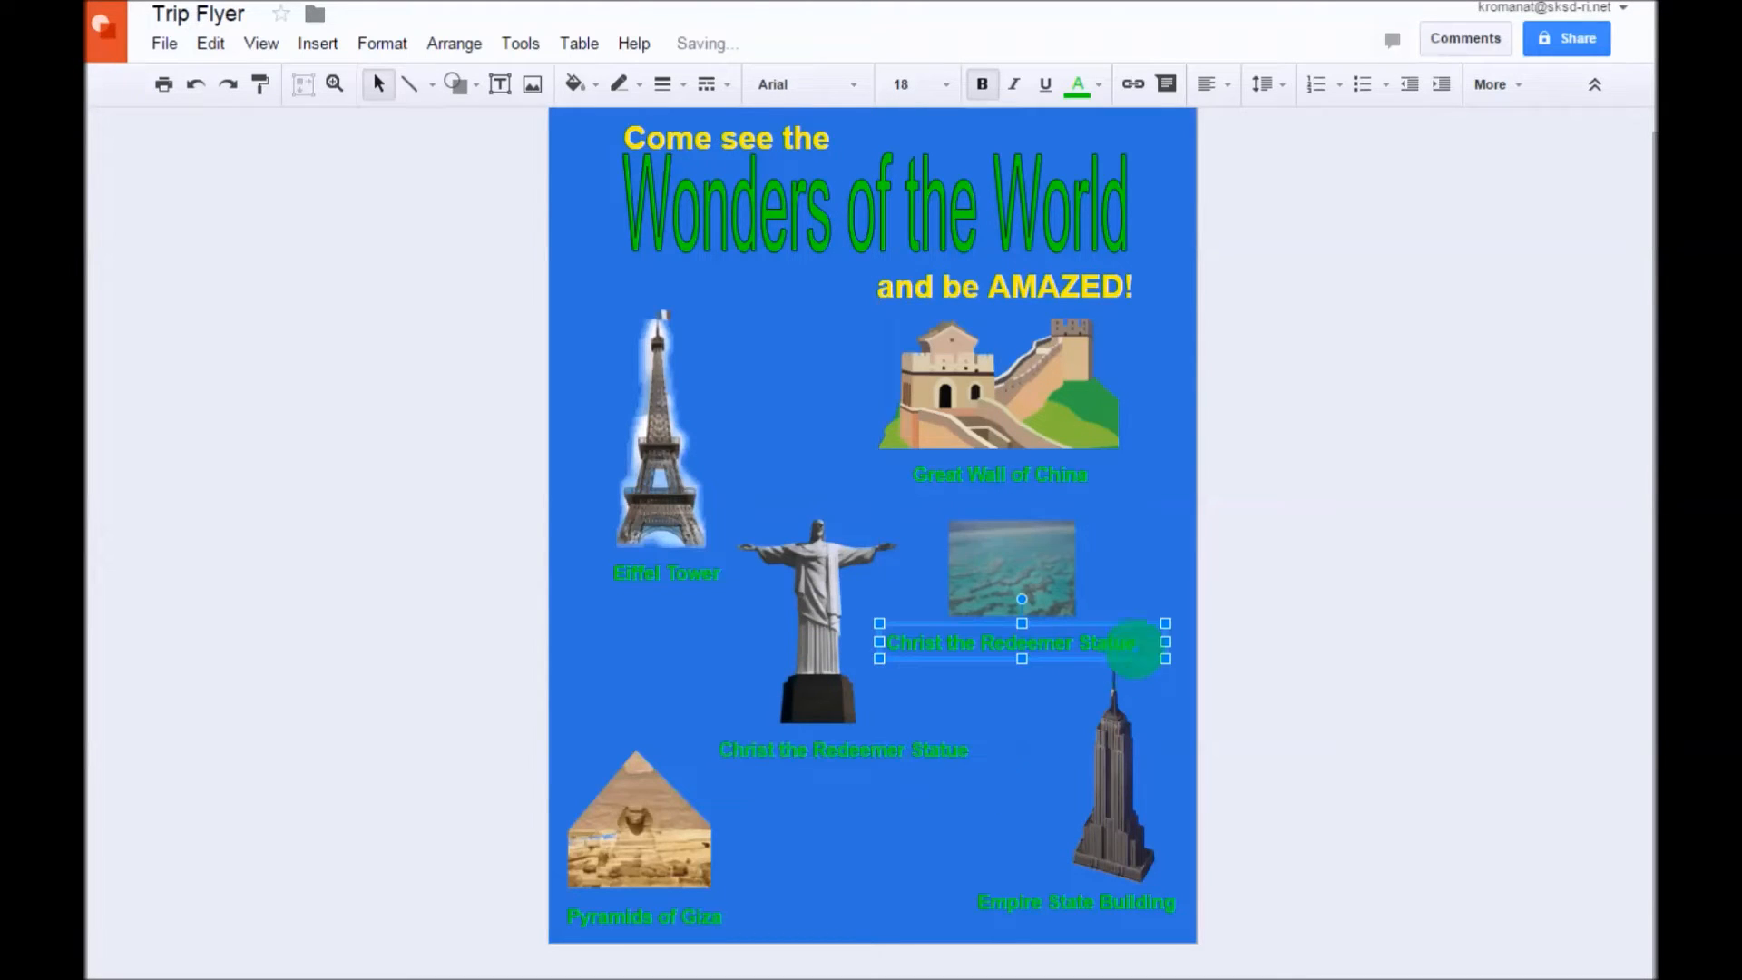
Step: Change the copied caption's text to "Great Barrier Reef", narrow its text box, and center it under the reef photo
key(Delete)
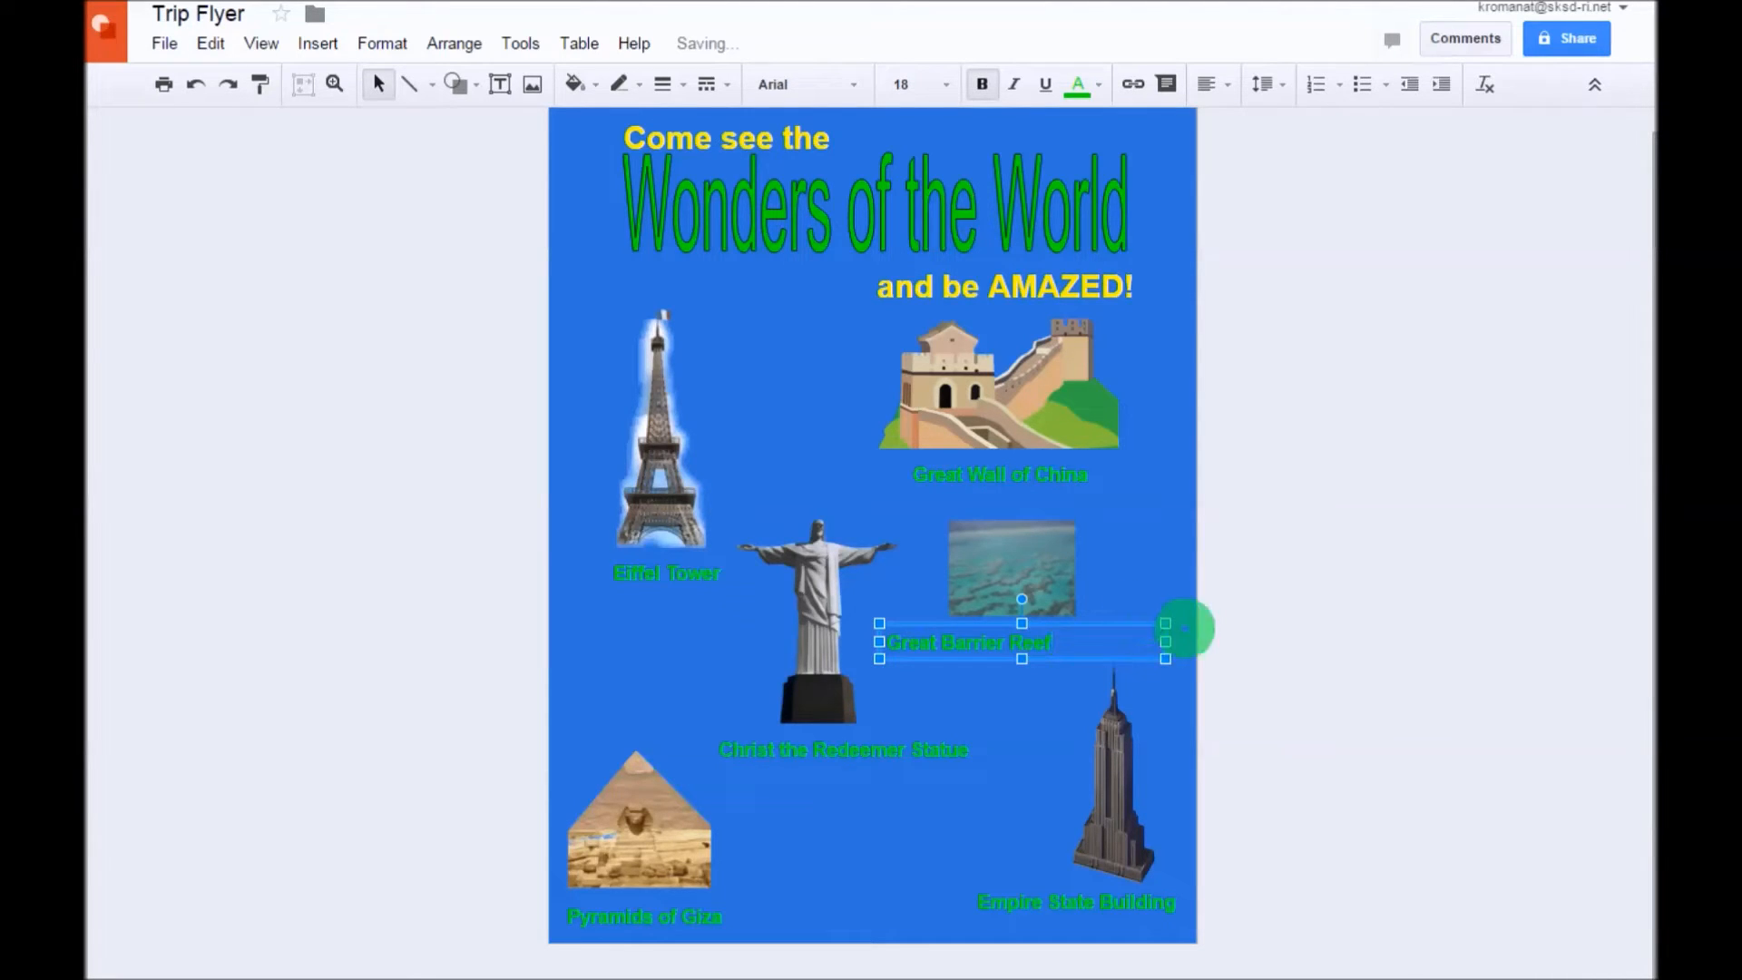
drag(1165, 641, 1084, 642)
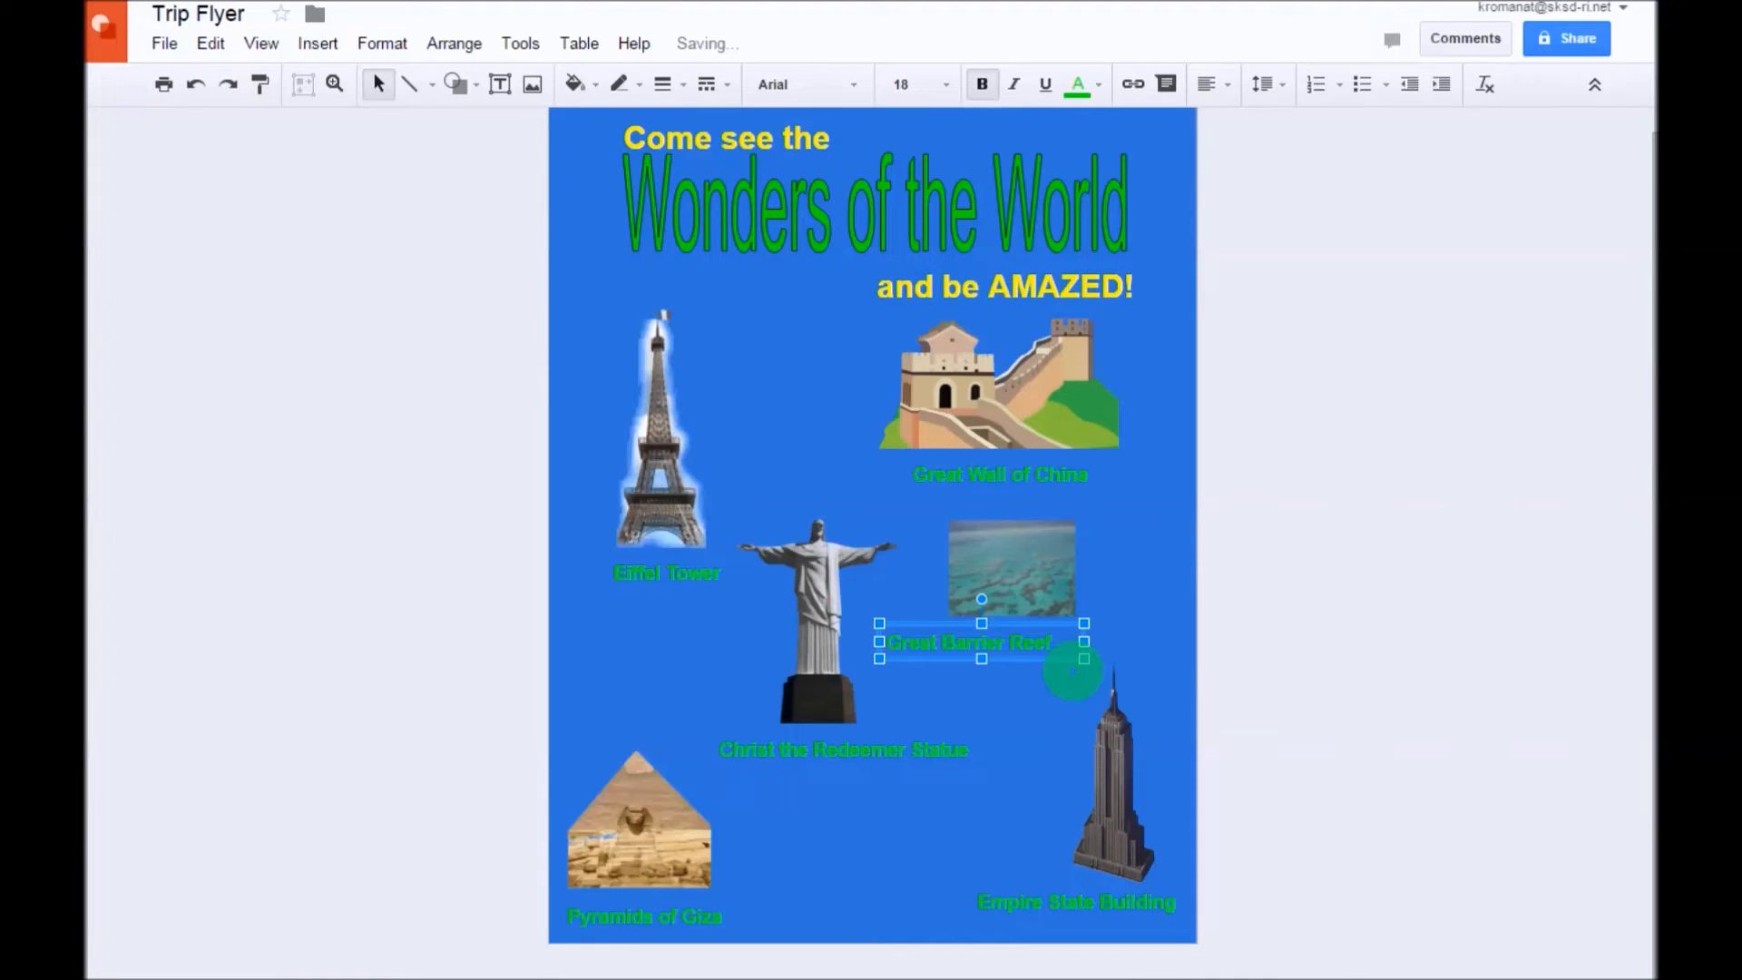
drag(1080, 654, 1128, 653)
click(1330, 637)
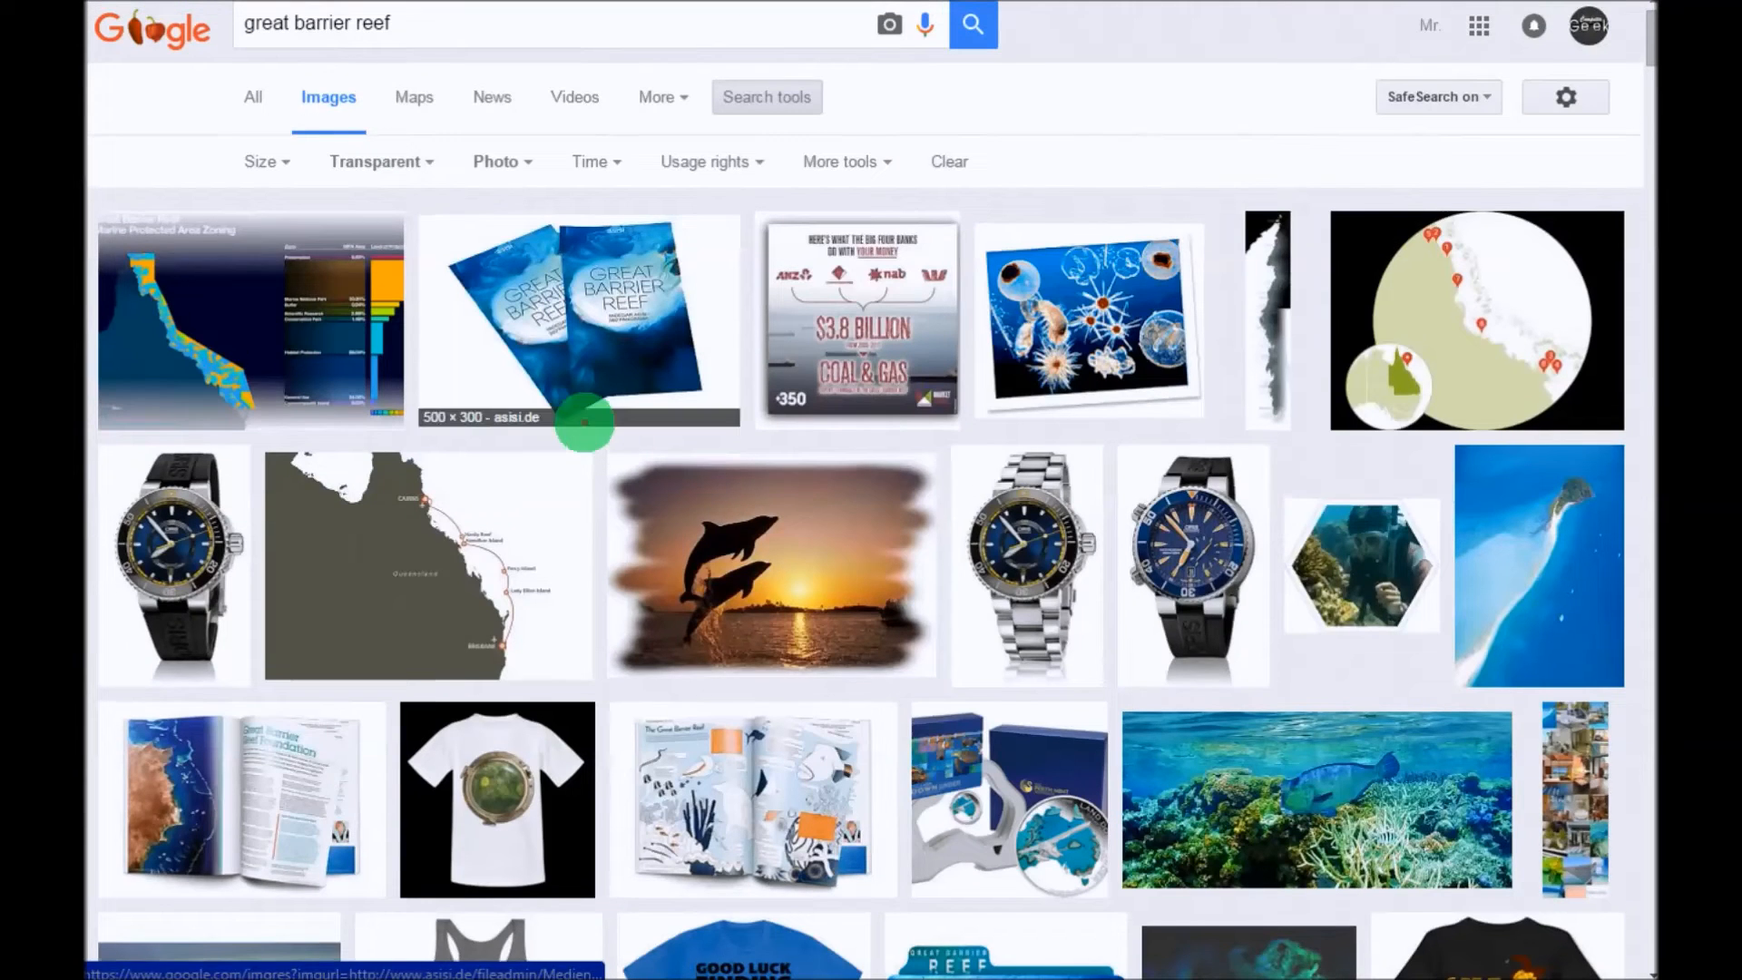
Step: Return to the Google Images results, replace the search with "airplane", and filter the results by the Clip art type
drag(405, 25, 260, 27)
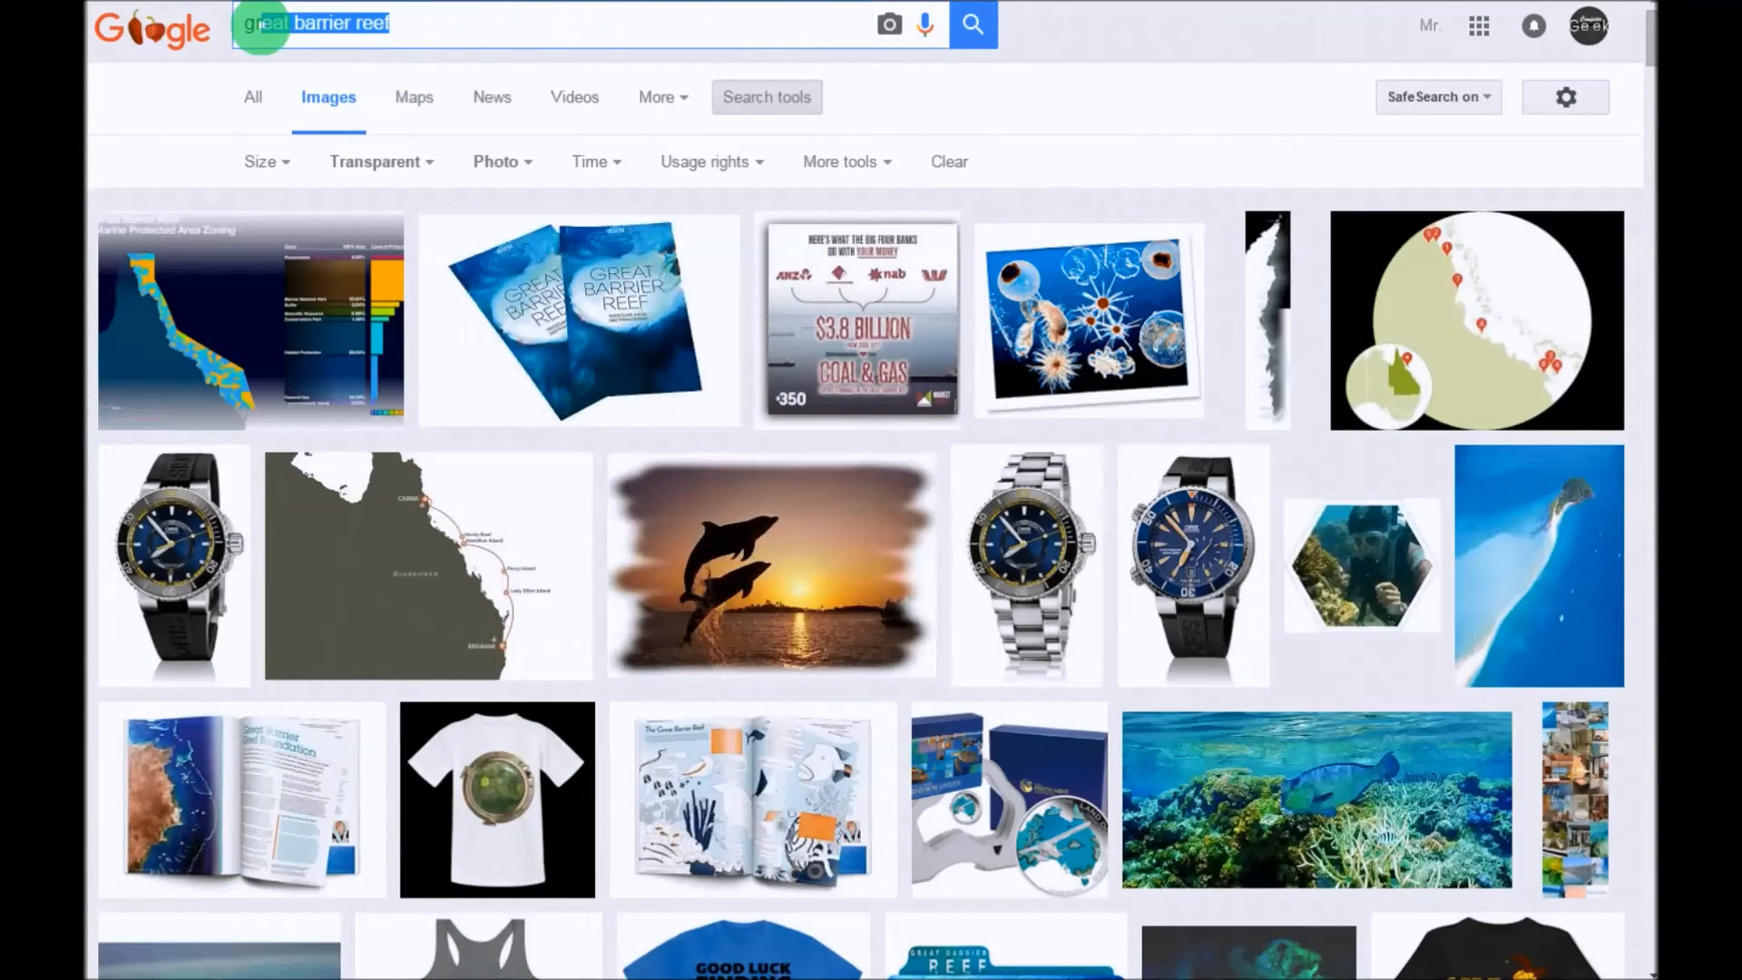
key(BackSpace)
key(BackSpace)
key(BackSpace)
text(a)
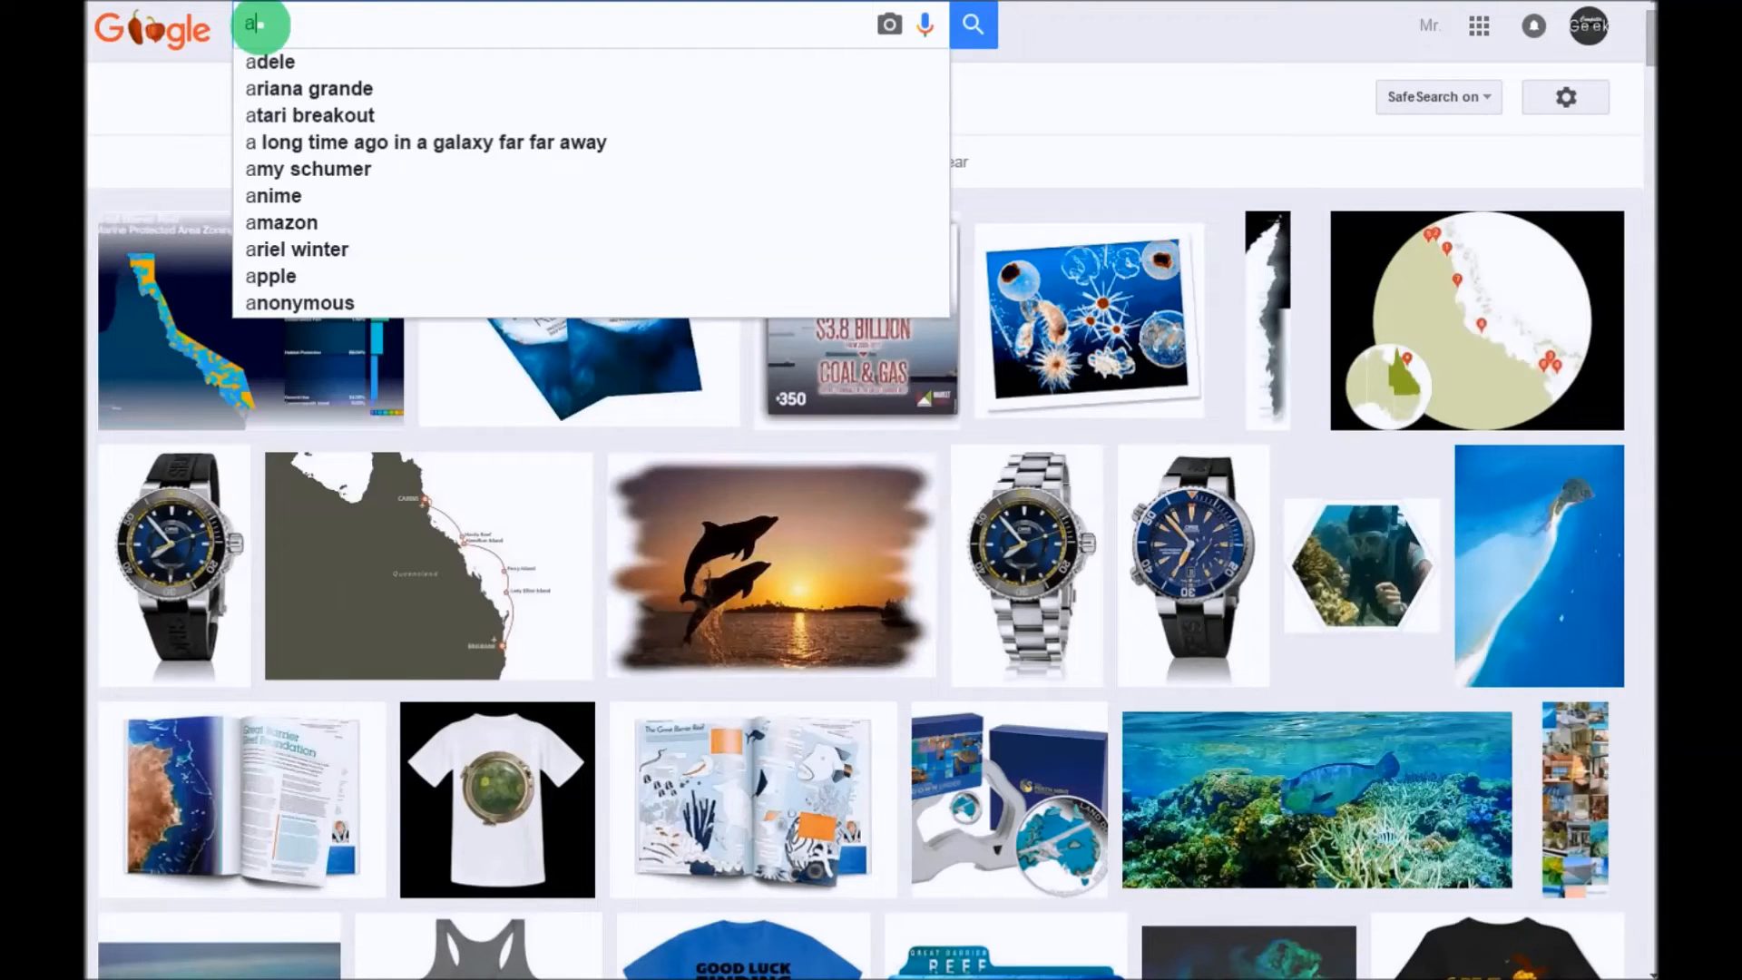
text(irplane)
key(Return)
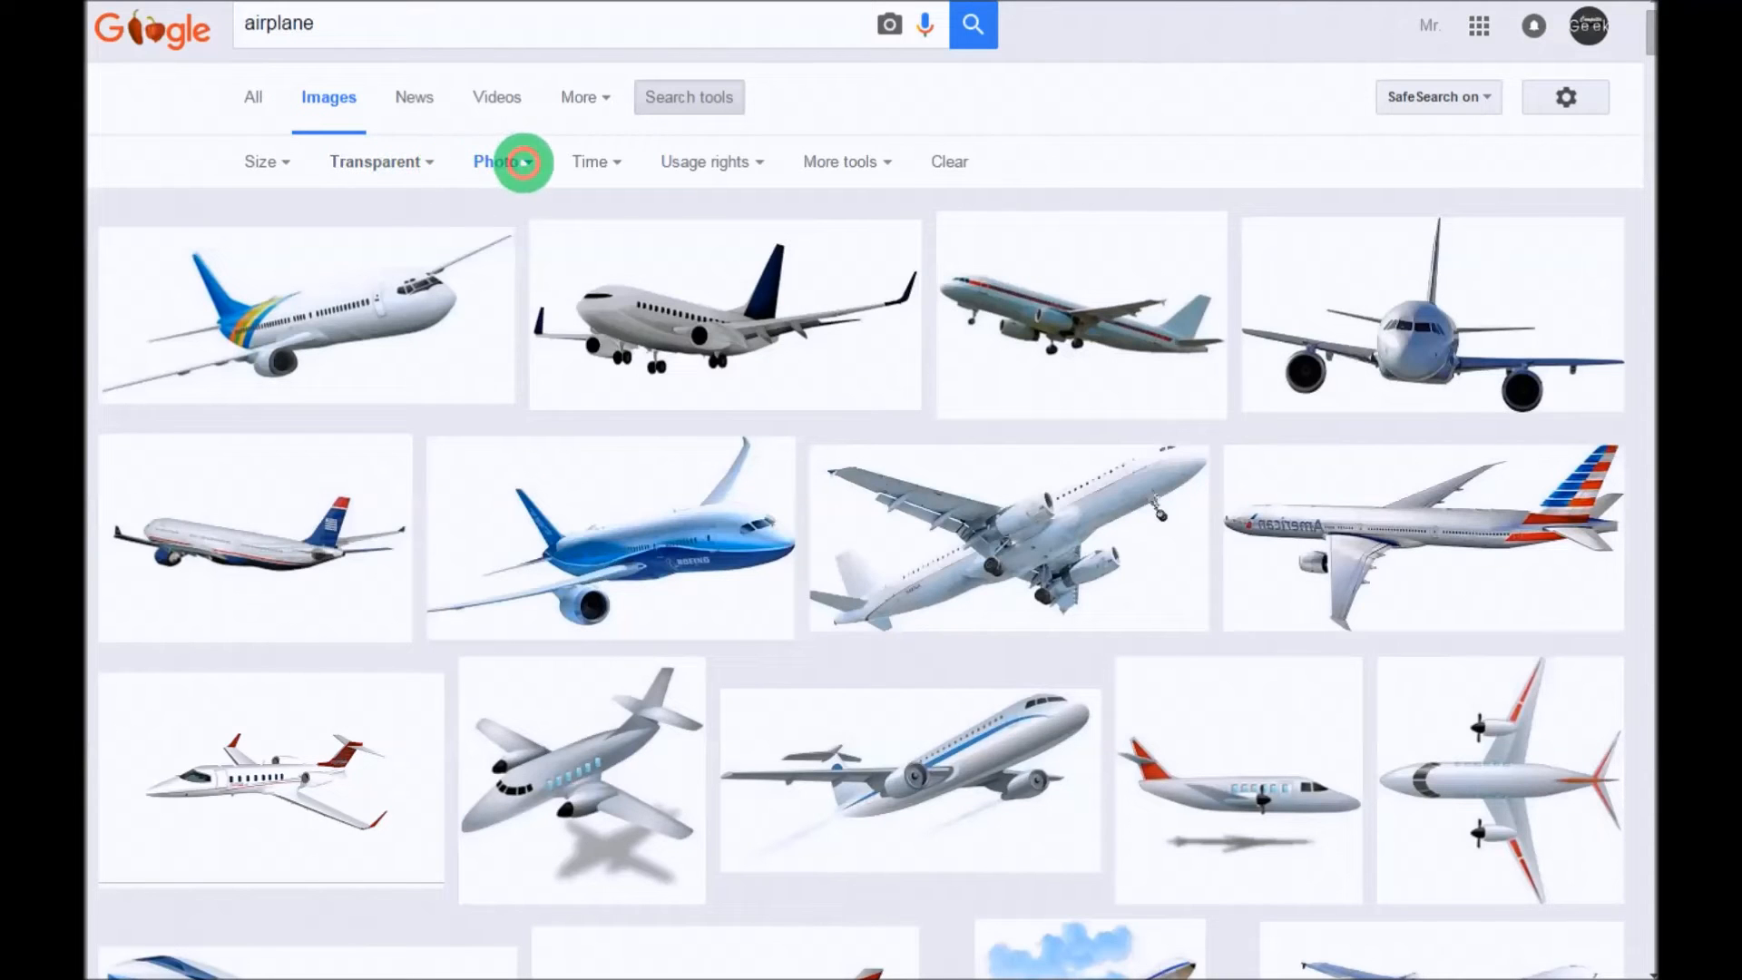
click(524, 163)
click(505, 309)
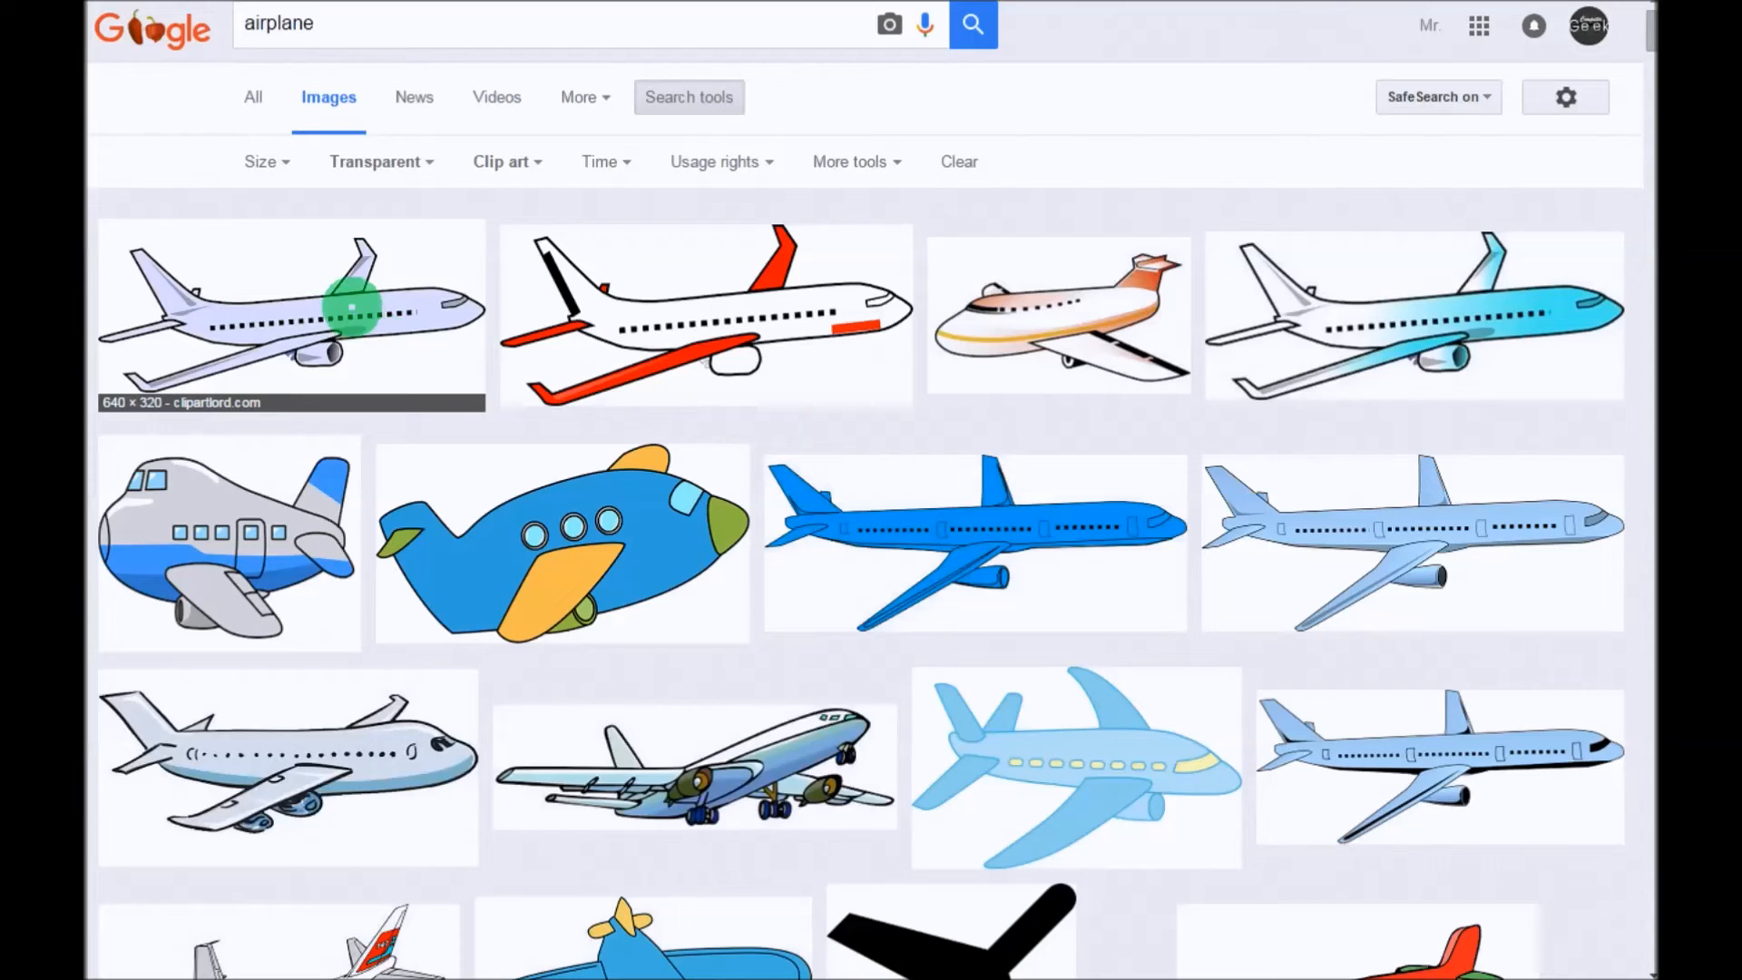
Step: Open the first airplane clip art, from clipartlord.com, at full size and copy the image
click(324, 318)
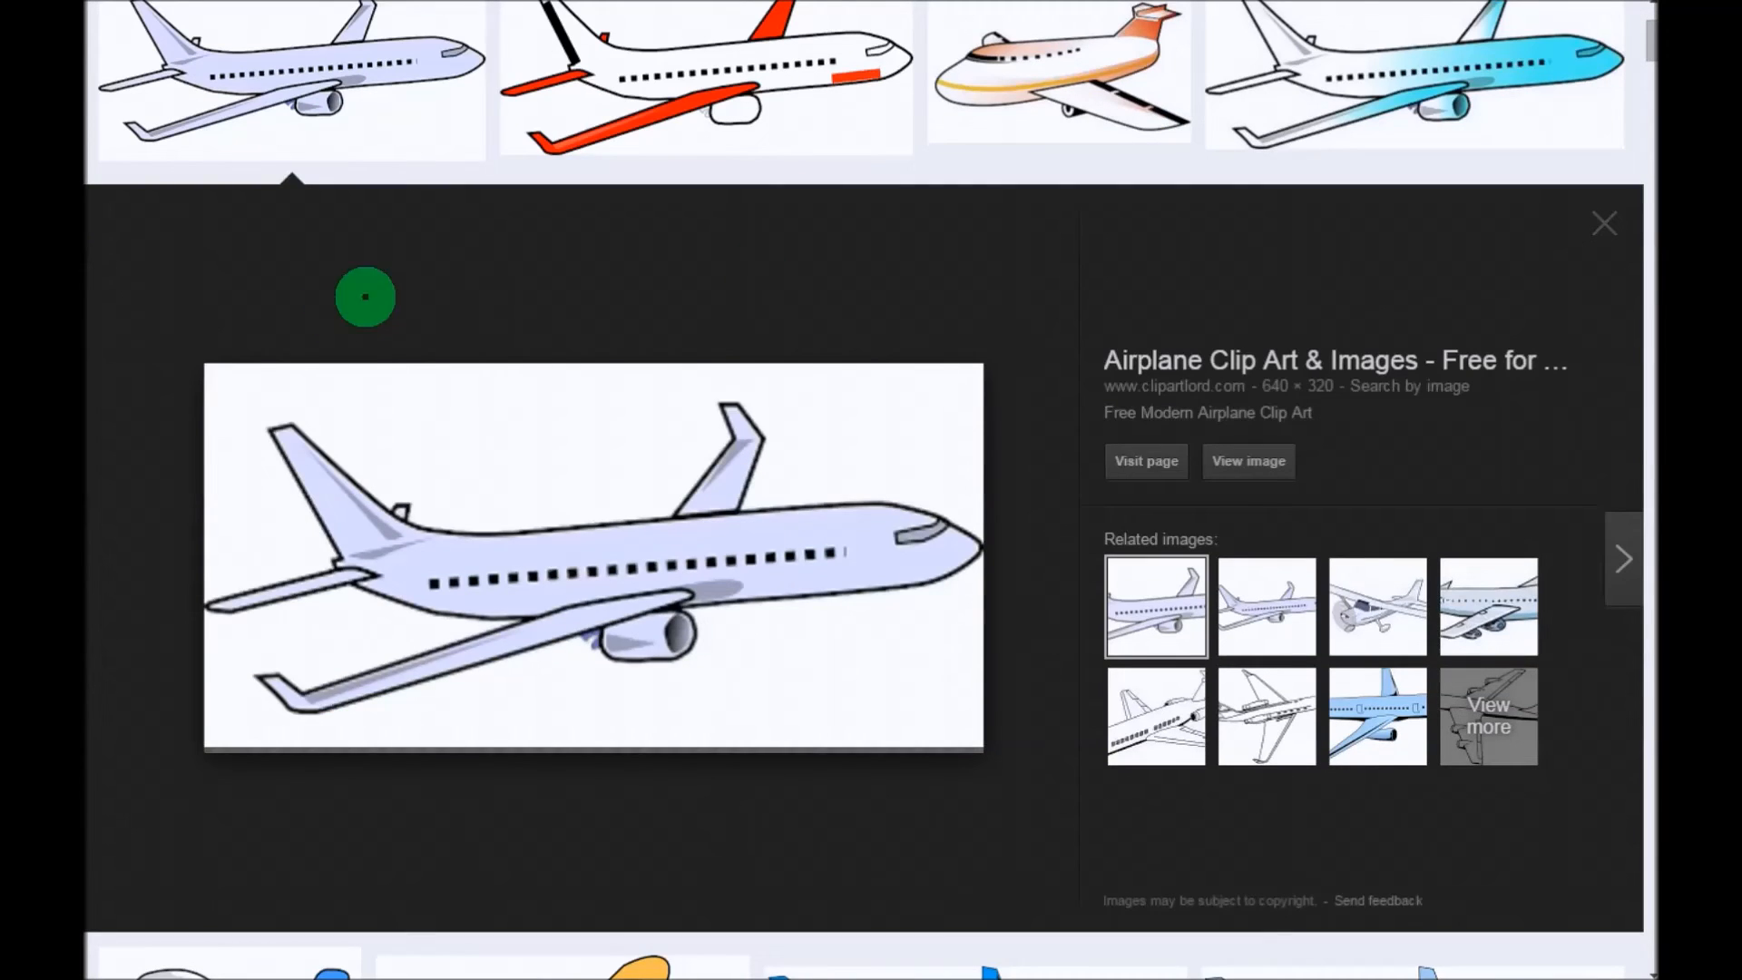
click(1249, 461)
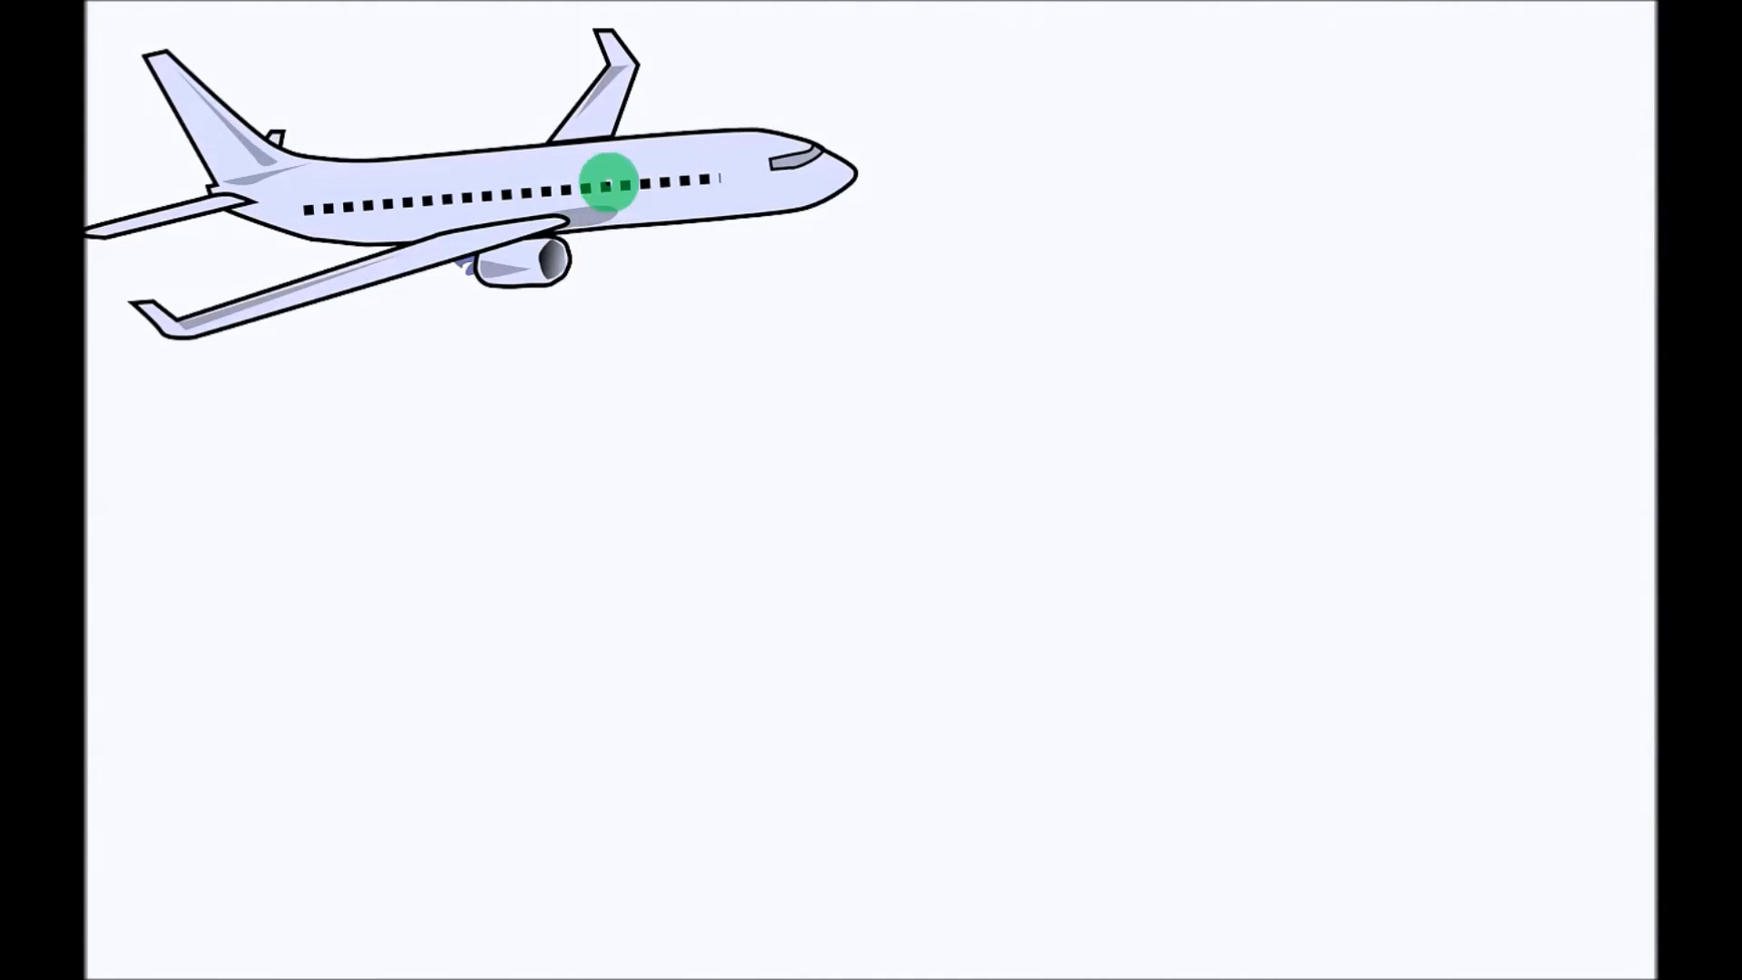
right_click(611, 180)
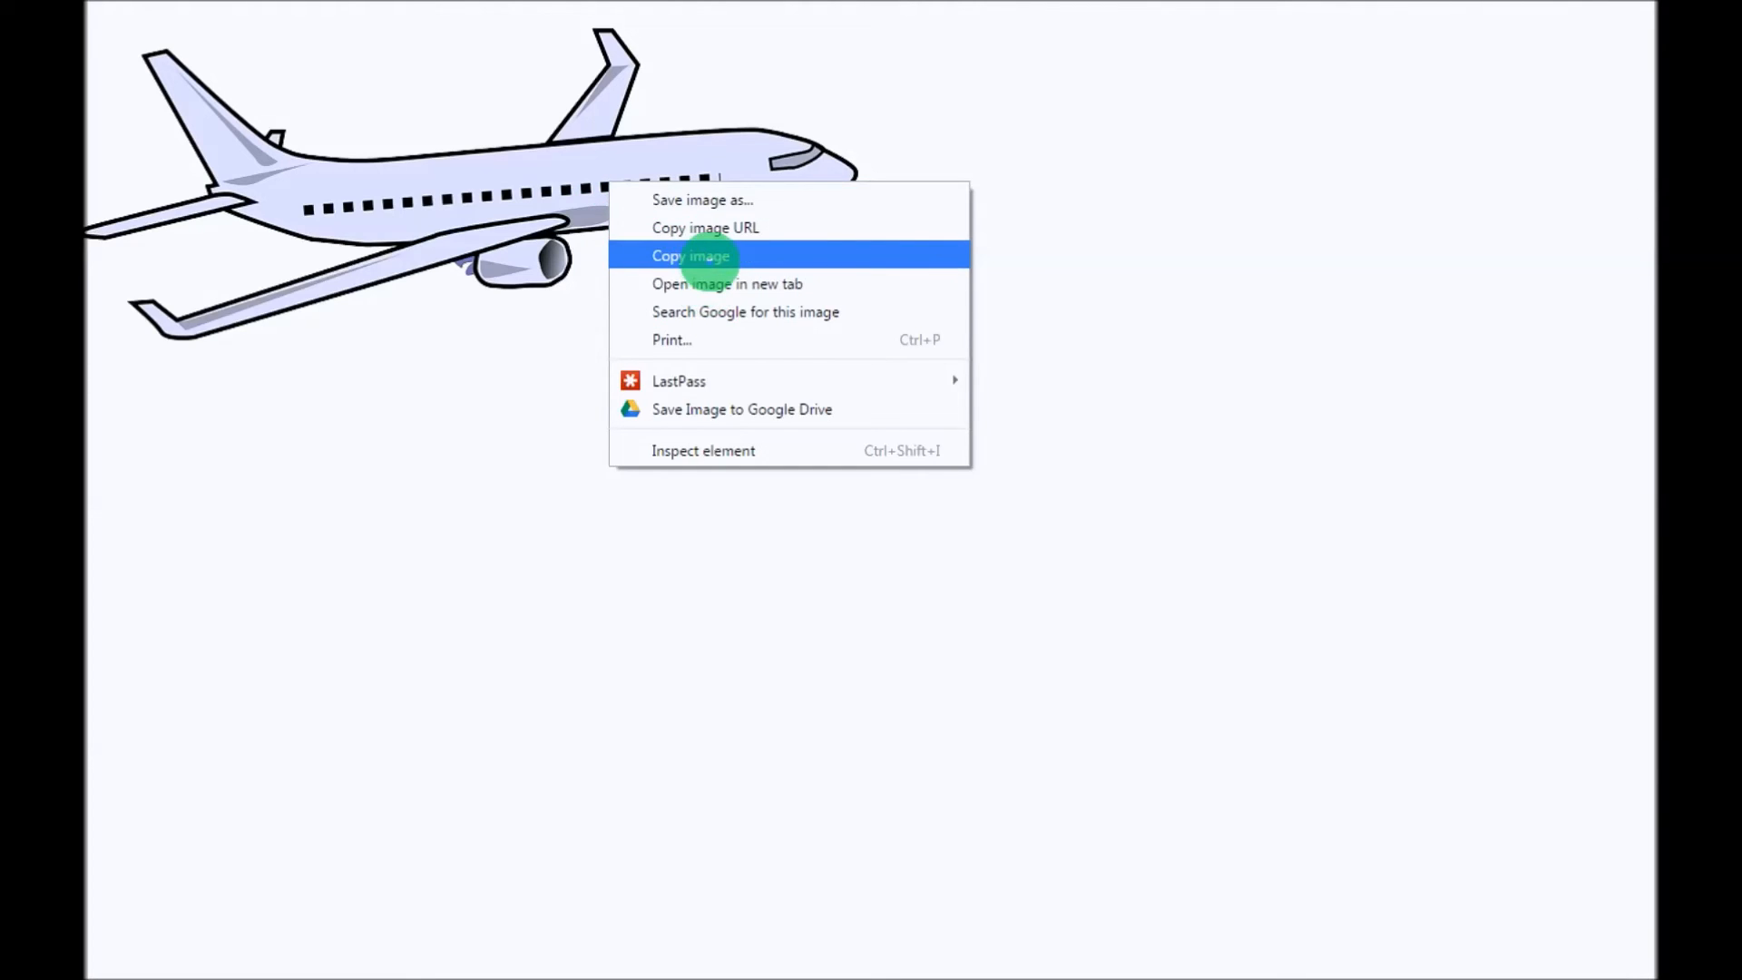
click(632, 260)
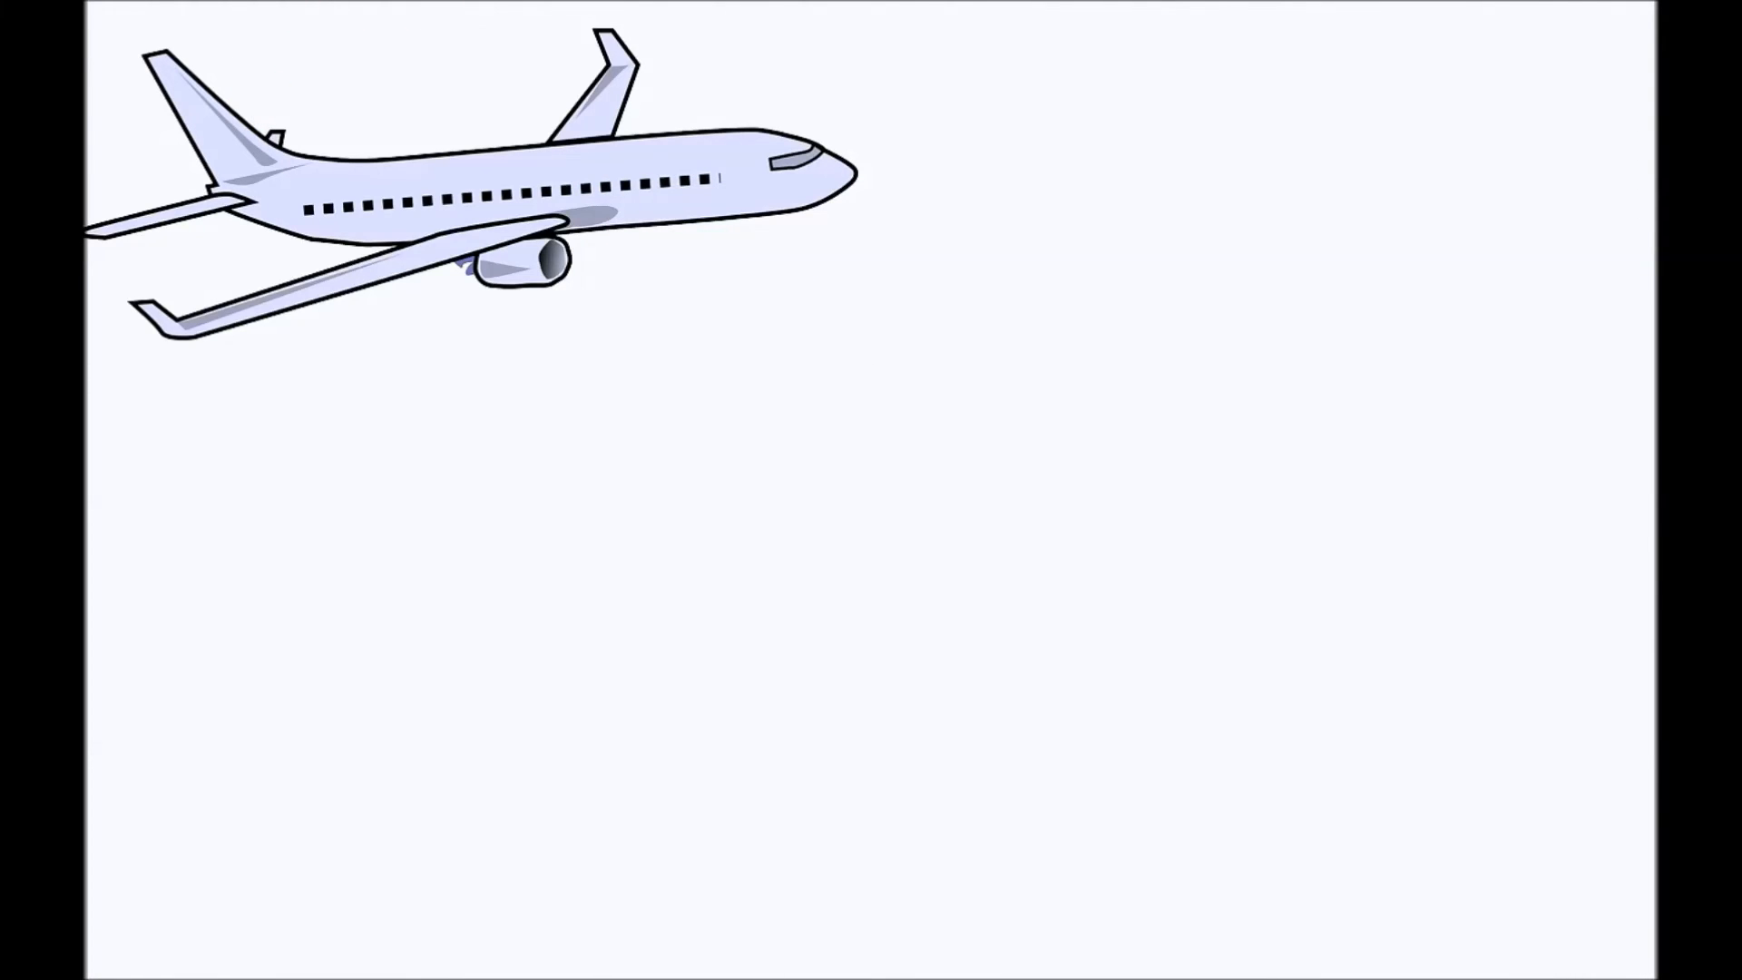
Step: Paste the airplane into the Trip Flyer drawing, shrink it, and place it between the Eiffel Tower and the Great Wall
click(514, 3)
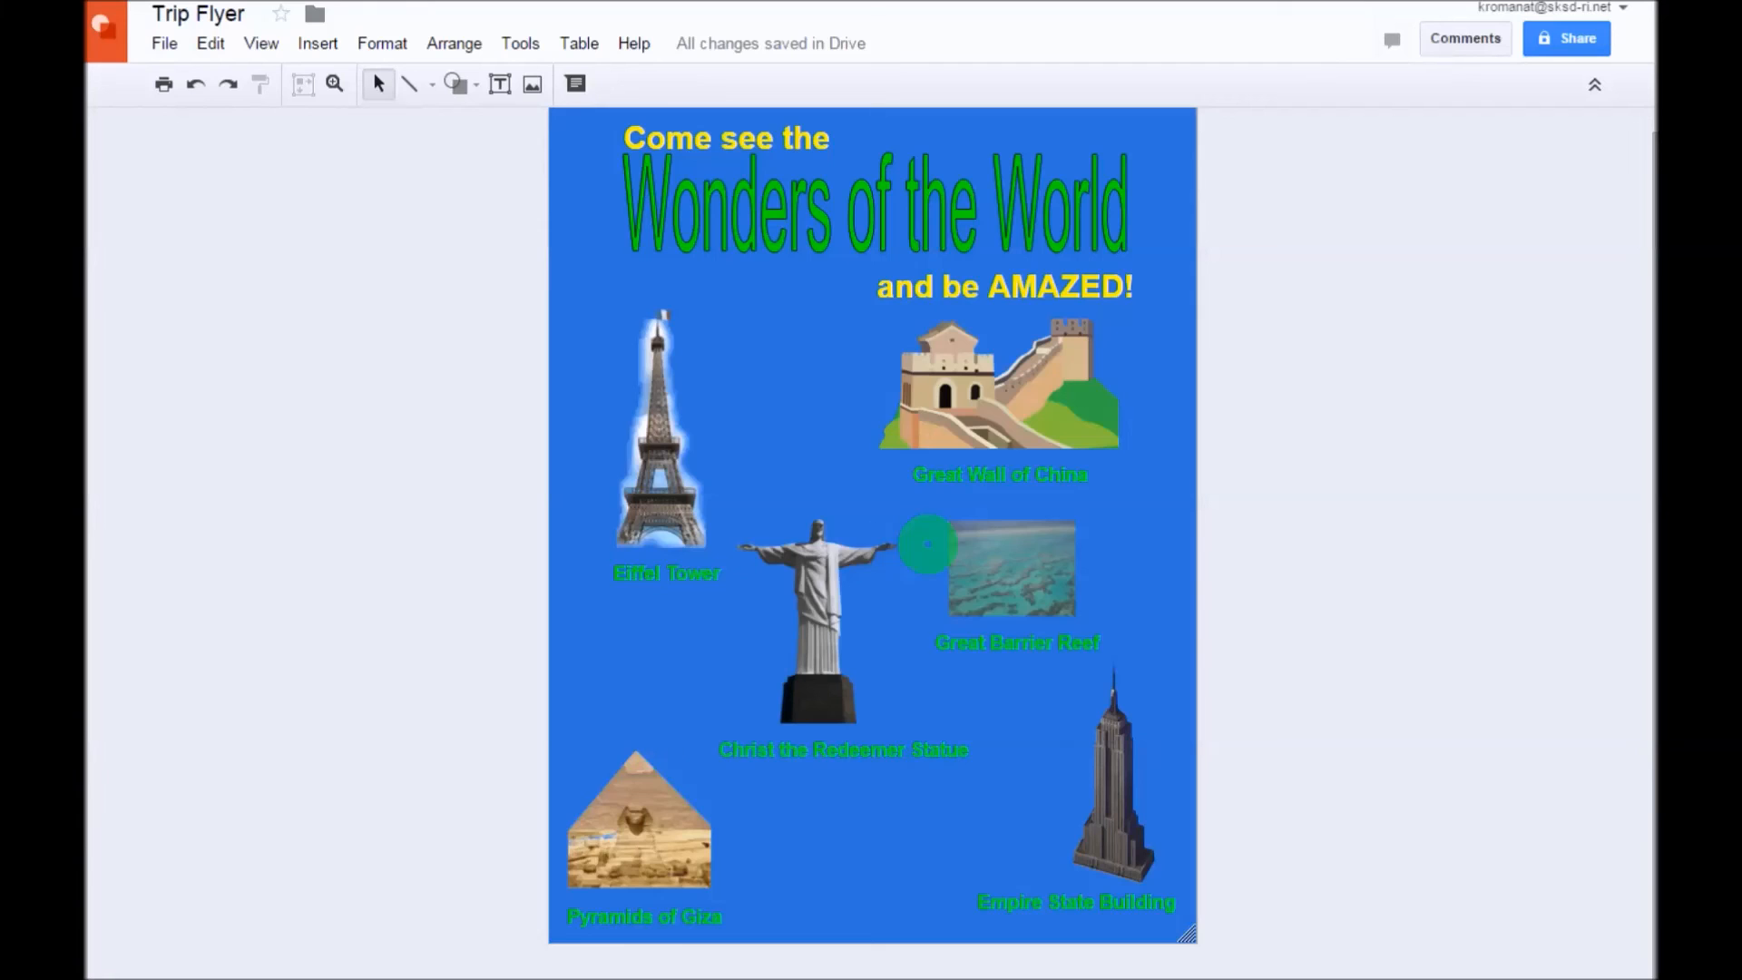
right_click(773, 395)
click(835, 482)
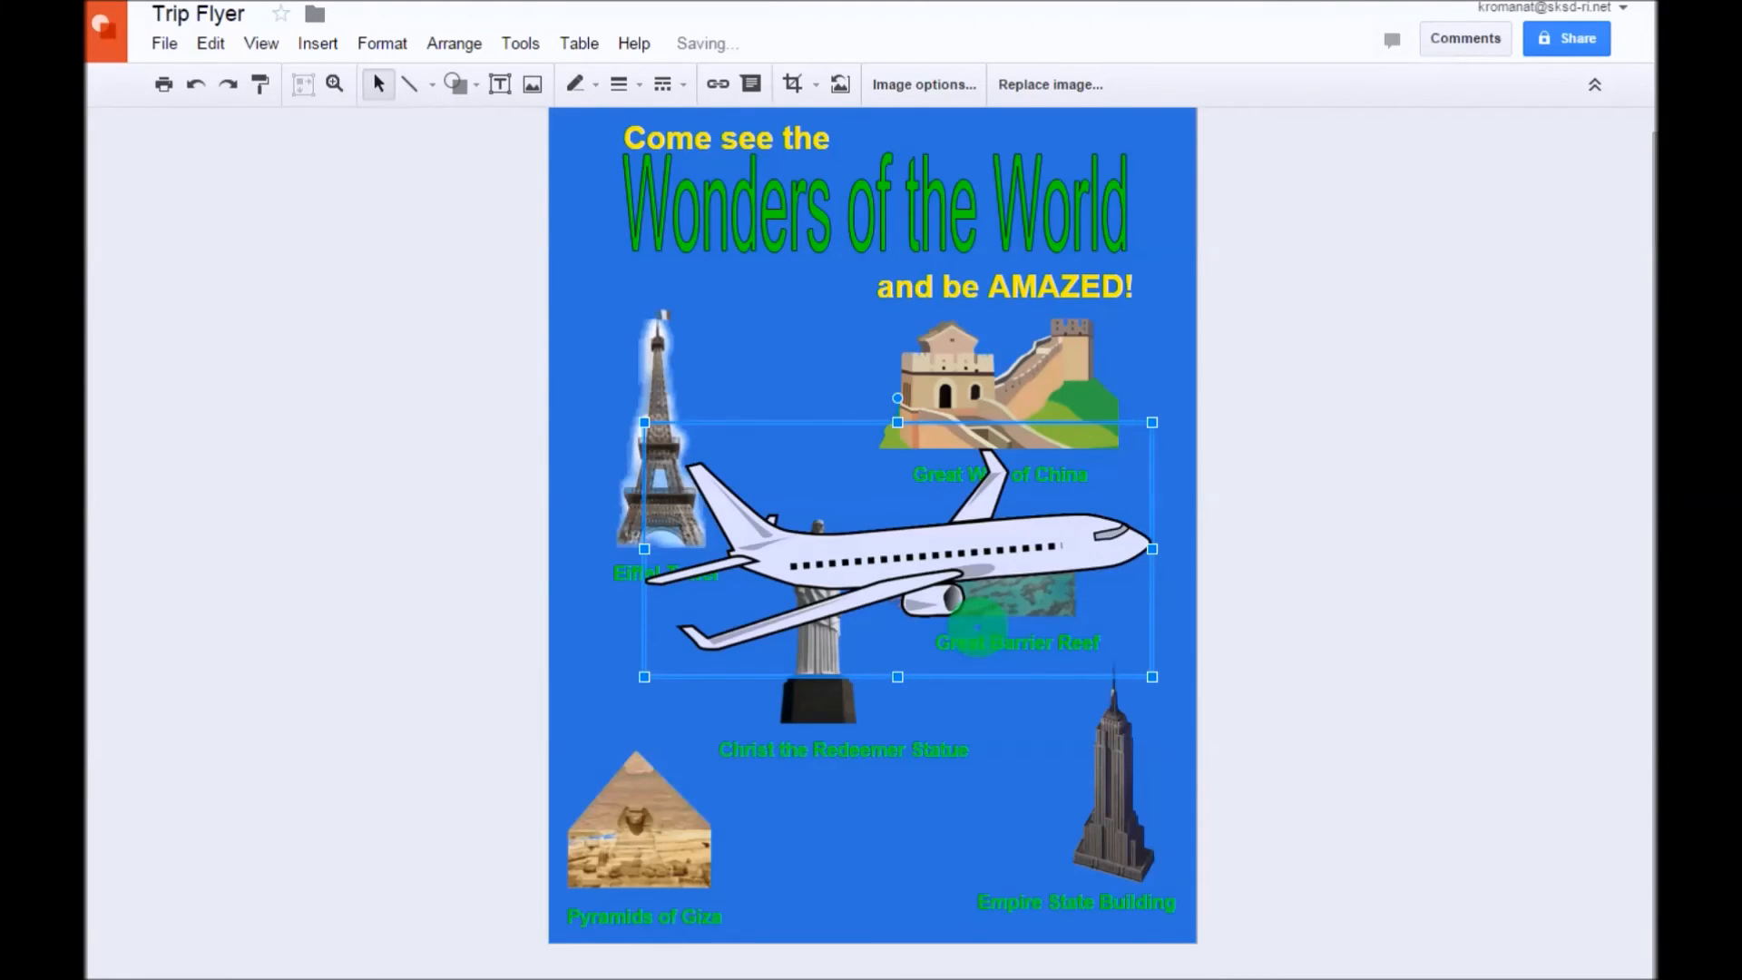
drag(1152, 677, 816, 343)
click(1511, 368)
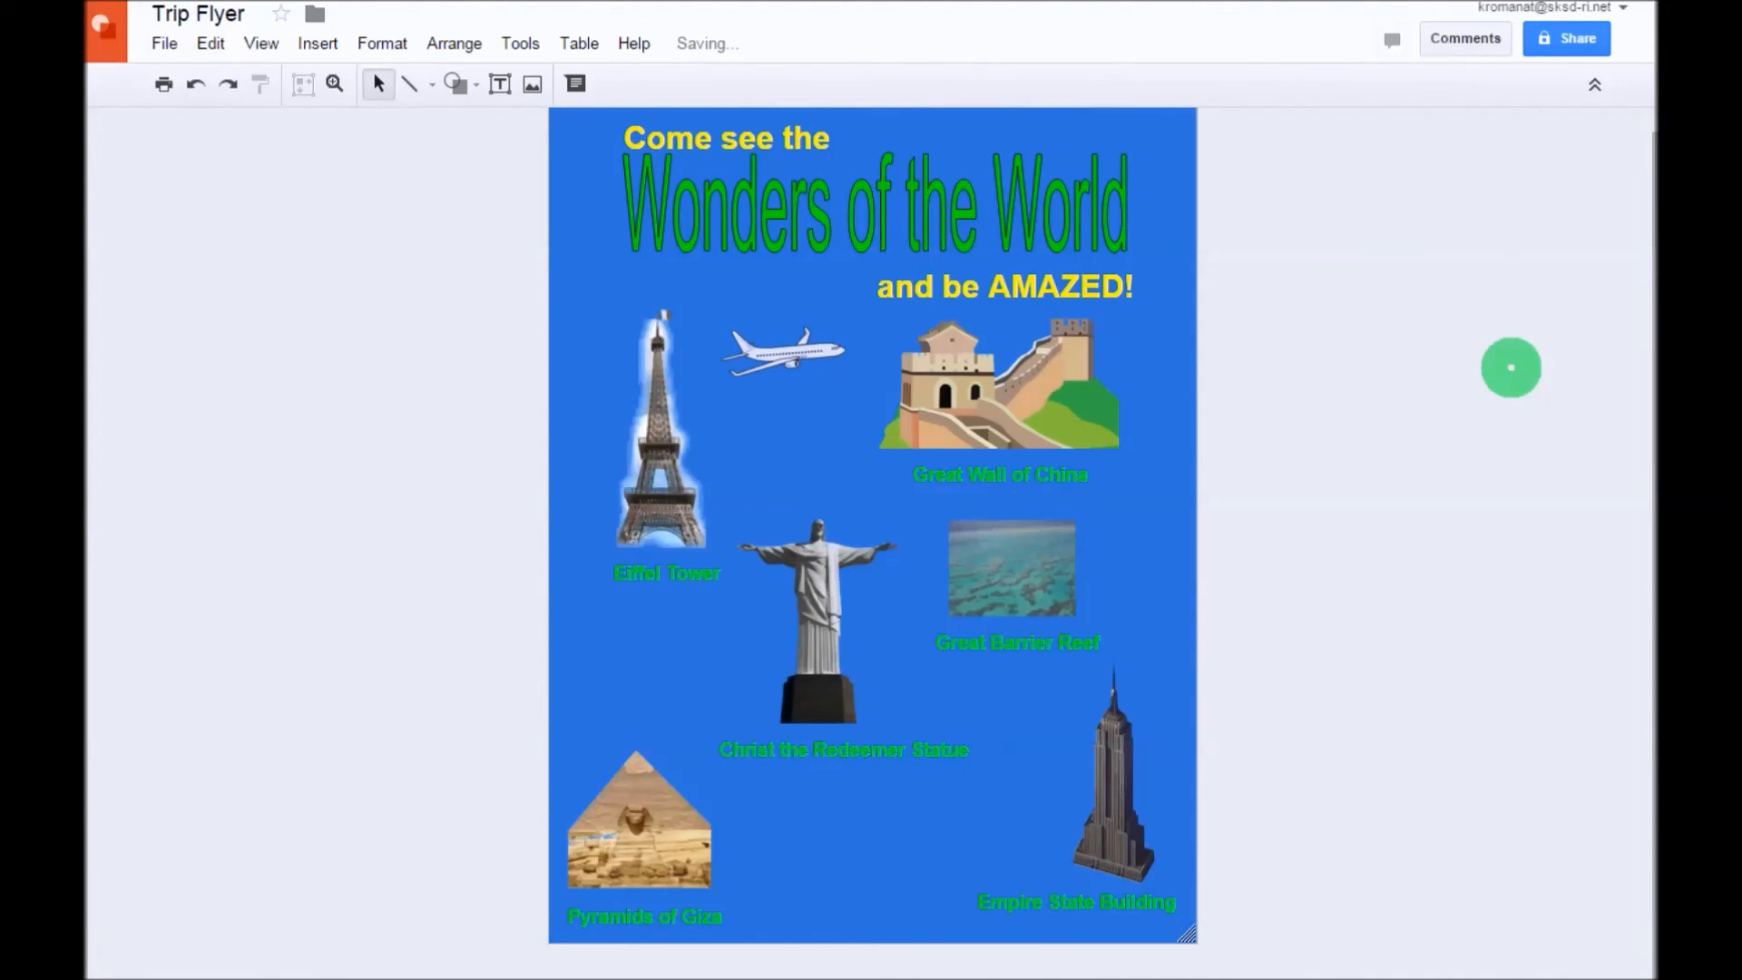